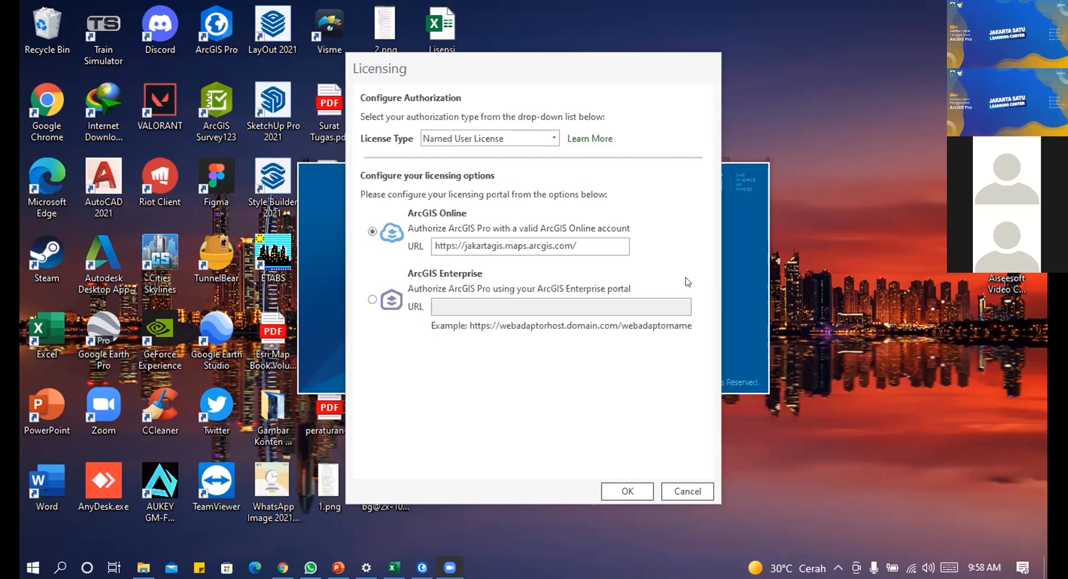
Step: Accept the licensing settings and begin entering the ArcGIS sign-in username
{"action": "left_click", "coordinate": [663, 362]}
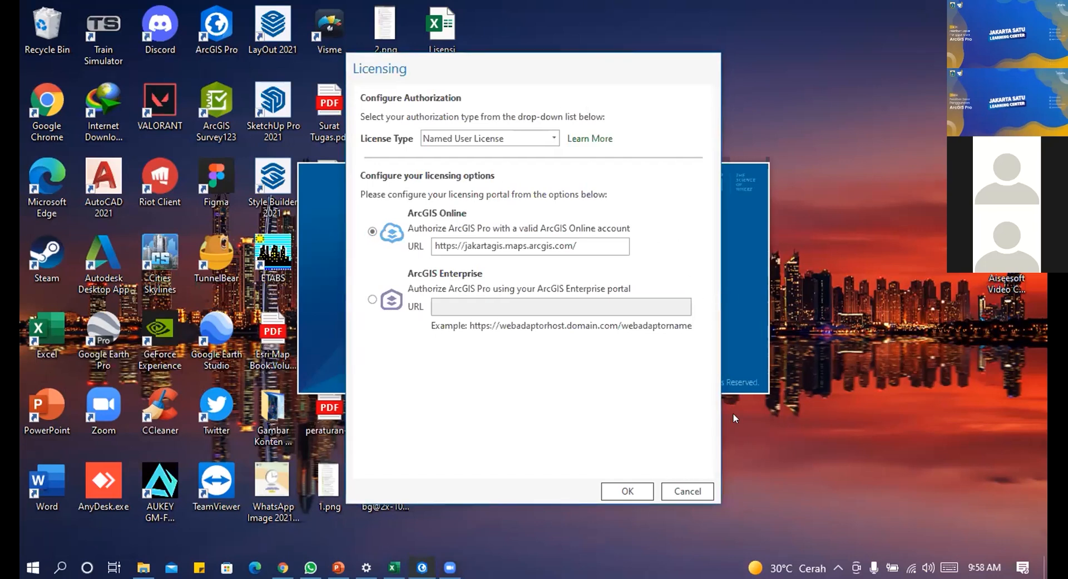
{"action": "left_click", "coordinate": [628, 492]}
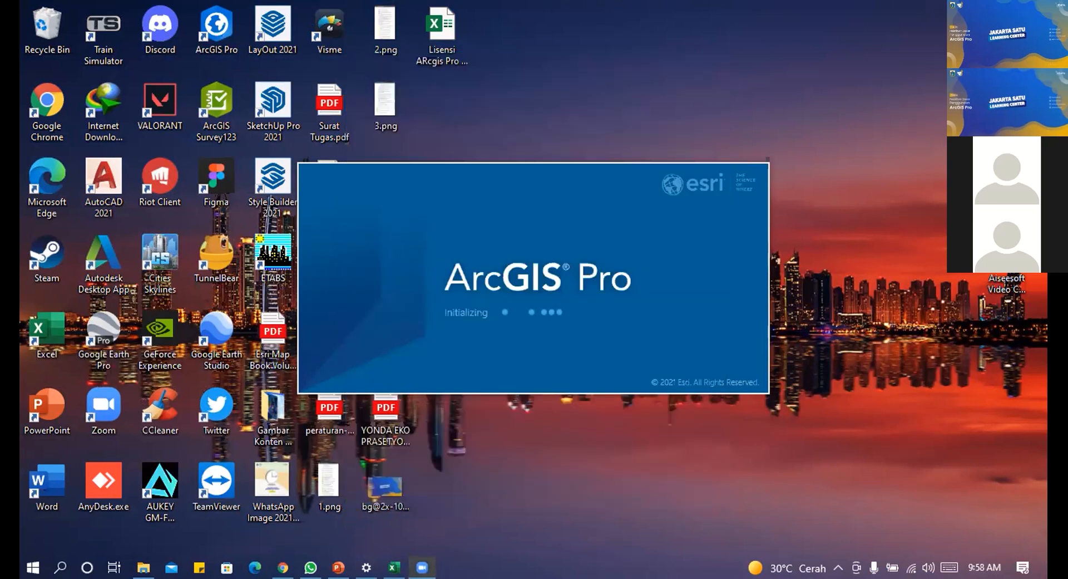
{"action": "mouse_move", "coordinate": [422, 567]}
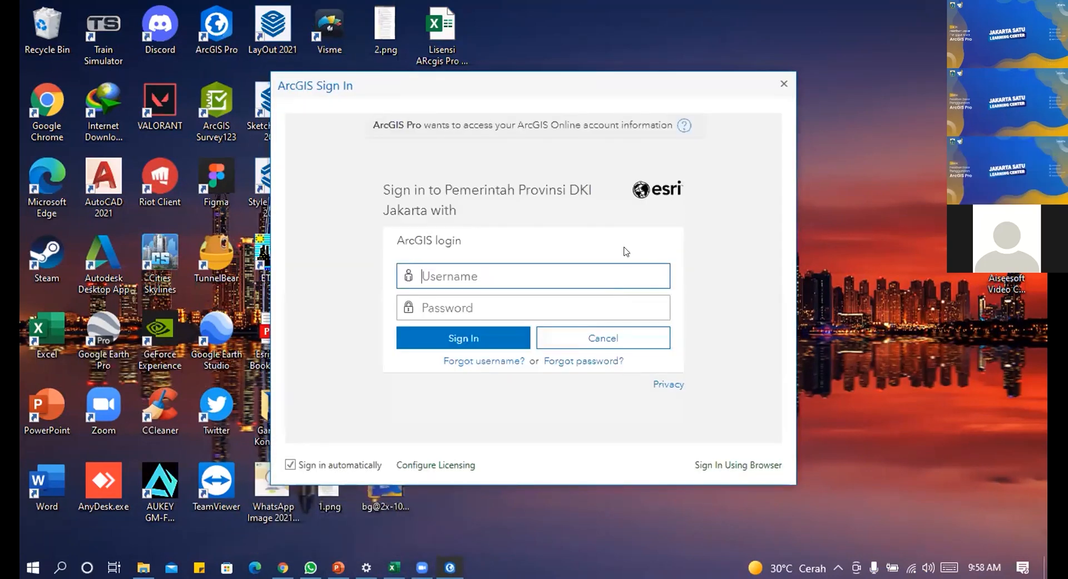
{"action": "type", "text": "pelatihan"}
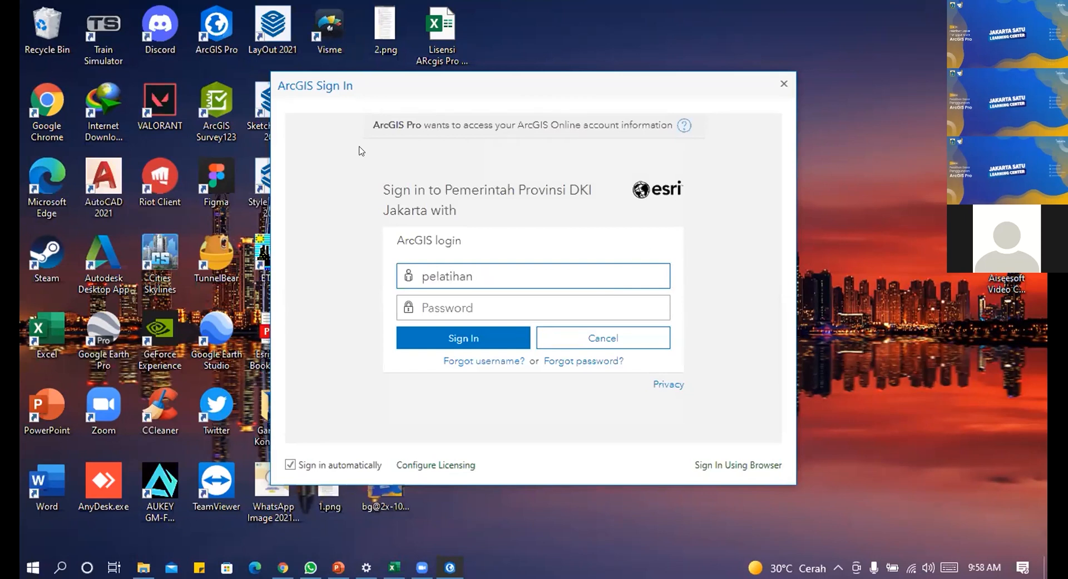
{"action": "type", "text": "123"}
Step: Correct the username, enter the password and submit; sign-in is rejected as invalid
{"action": "left_click", "coordinate": [500, 307]}
{"action": "left_click", "coordinate": [511, 265]}
{"action": "key", "text": "BackSpace"}
{"action": "key", "text": "BackSpace"}
{"action": "key", "text": "BackSpace"}
{"action": "left_click", "coordinate": [512, 297]}
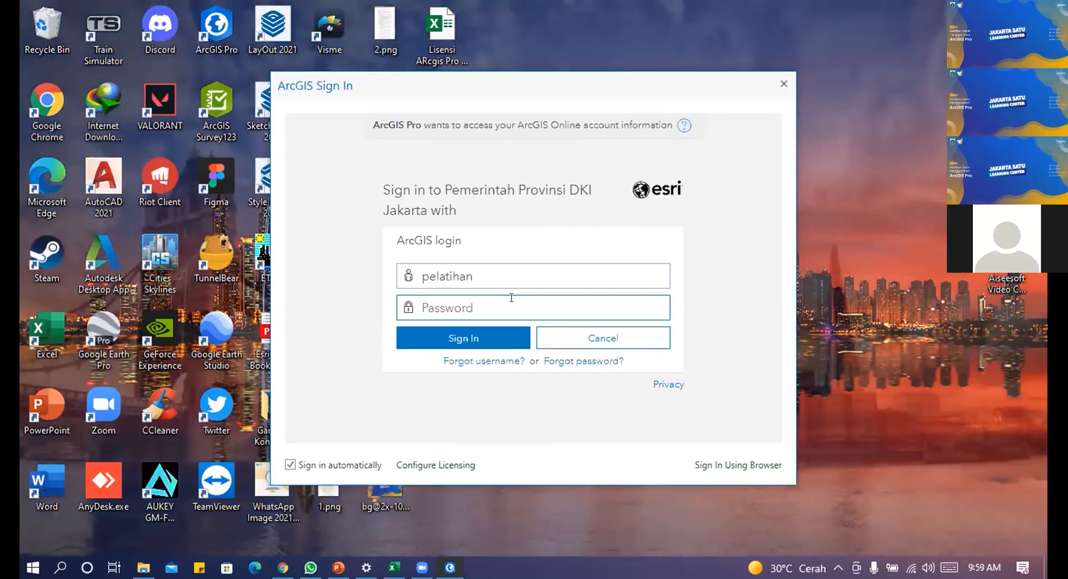
{"action": "type", "text": "pelatihan123"}
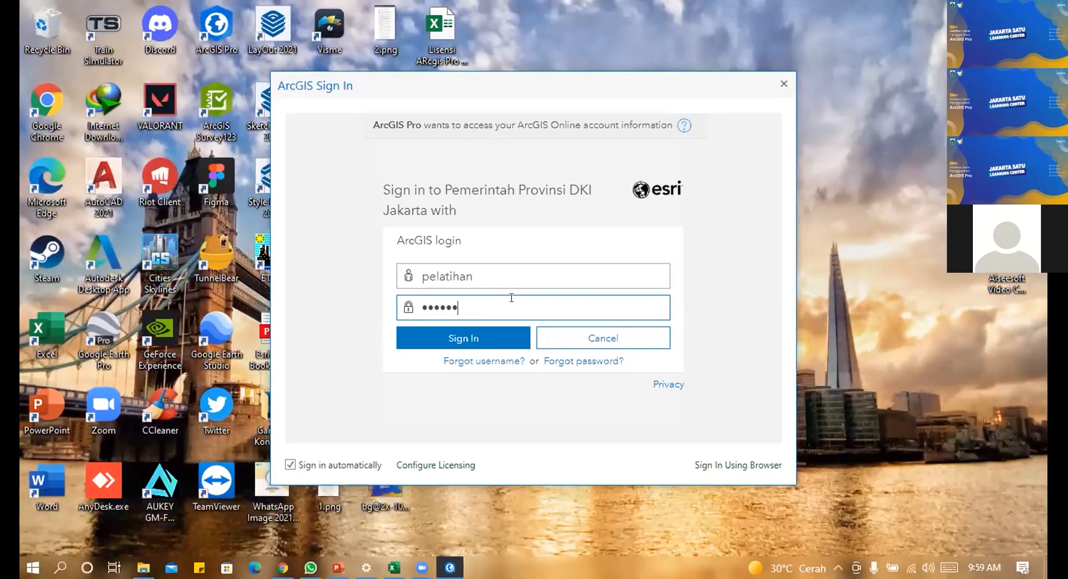
{"action": "left_click", "coordinate": [462, 337]}
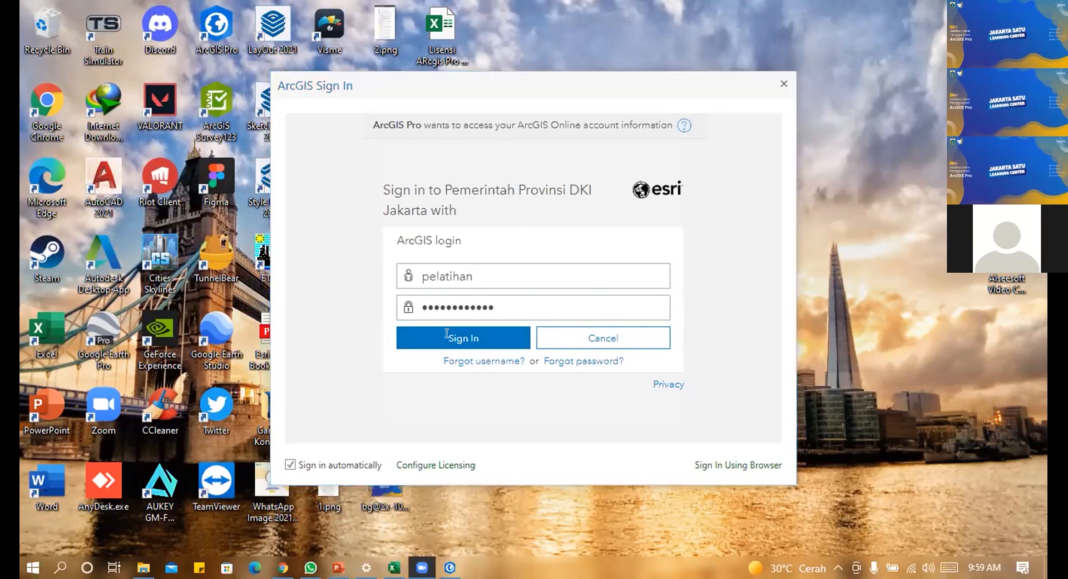
{"action": "left_click", "coordinate": [454, 337]}
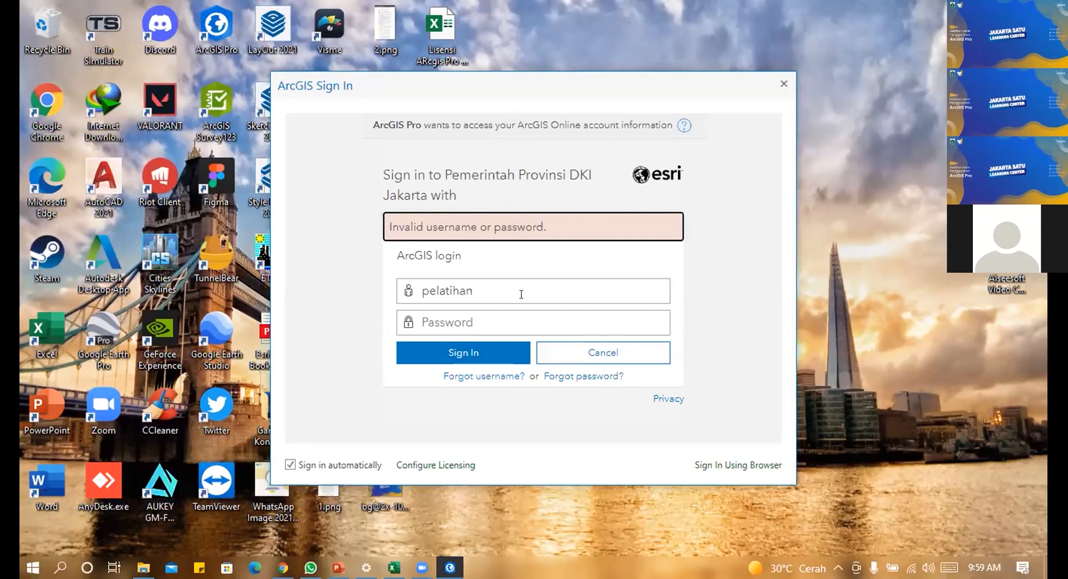
Step: Enter a different account's username and password in the sign-in form and submit it
{"action": "left_click", "coordinate": [506, 314]}
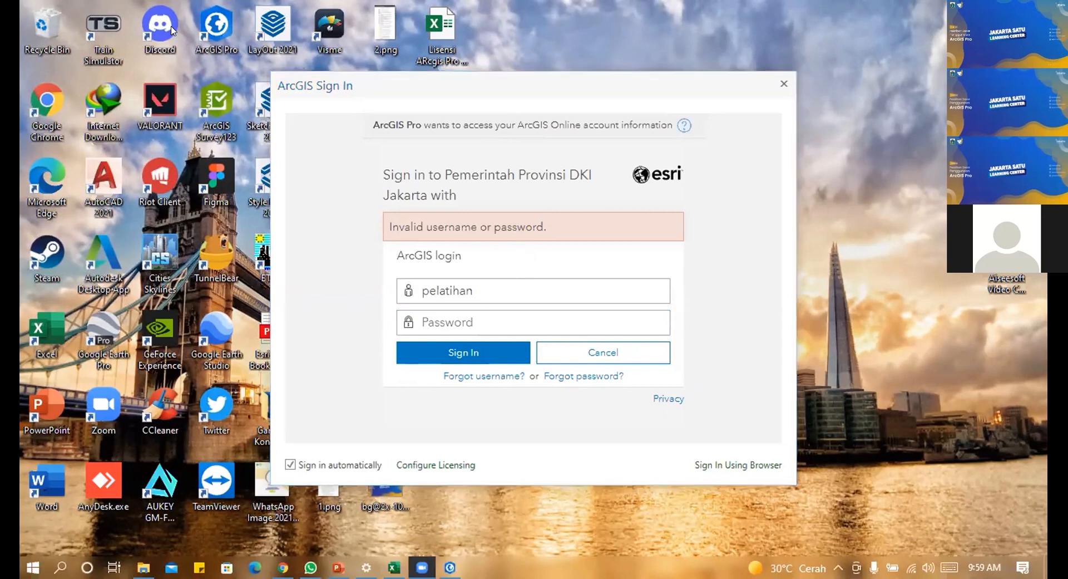
{"action": "left_click", "coordinate": [374, 272]}
{"action": "type", "text": "itgis"}
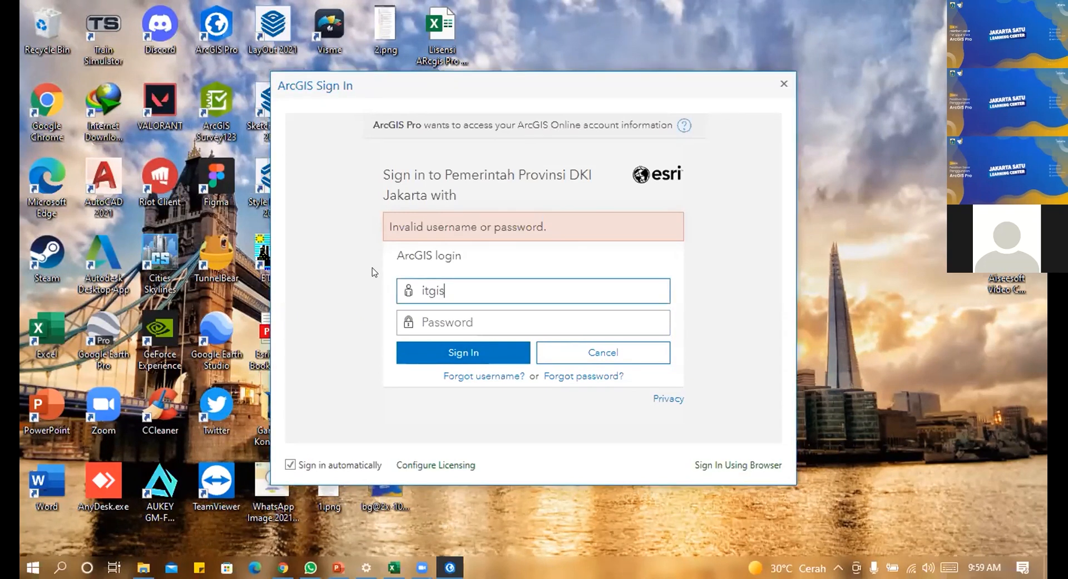
{"action": "type", "text": "dev"}
{"action": "left_click", "coordinate": [554, 313]}
{"action": "type", "text": "•••••••••"}
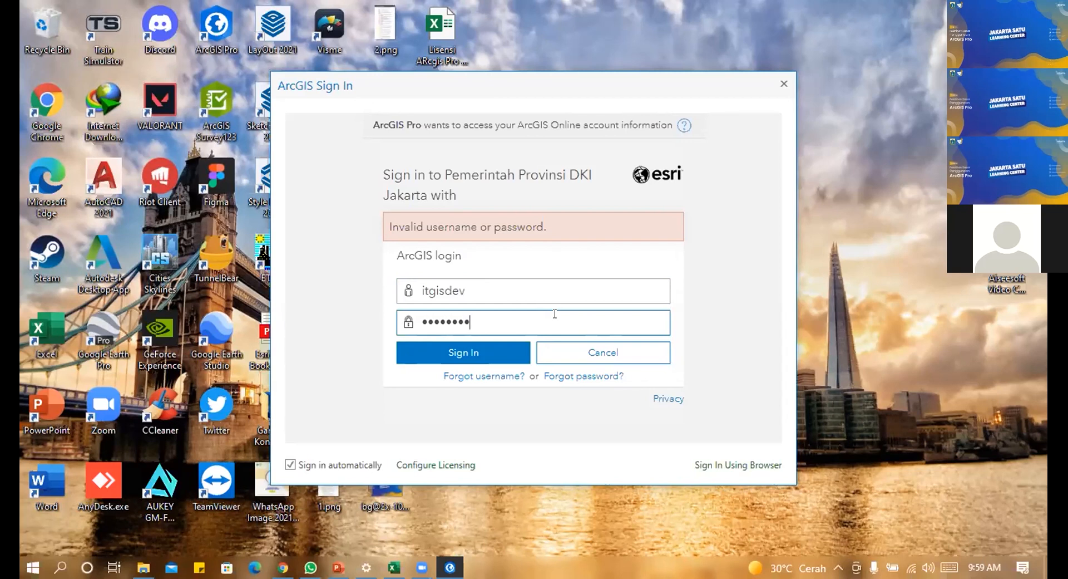
{"action": "left_click", "coordinate": [511, 357]}
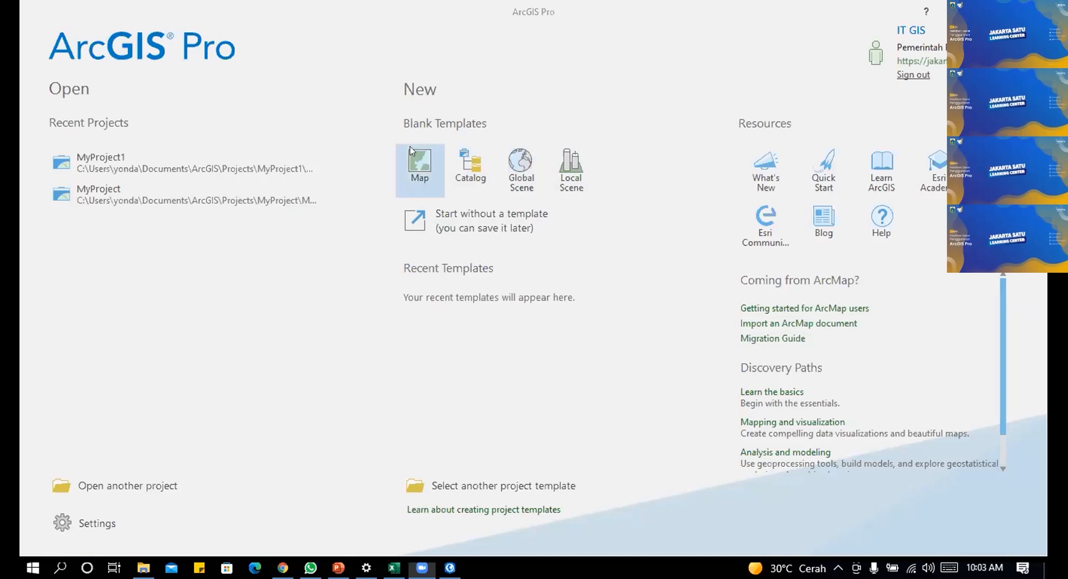
Step: Create a new project from the blank Map template named 'Pelatihan'
{"action": "left_click", "coordinate": [420, 161]}
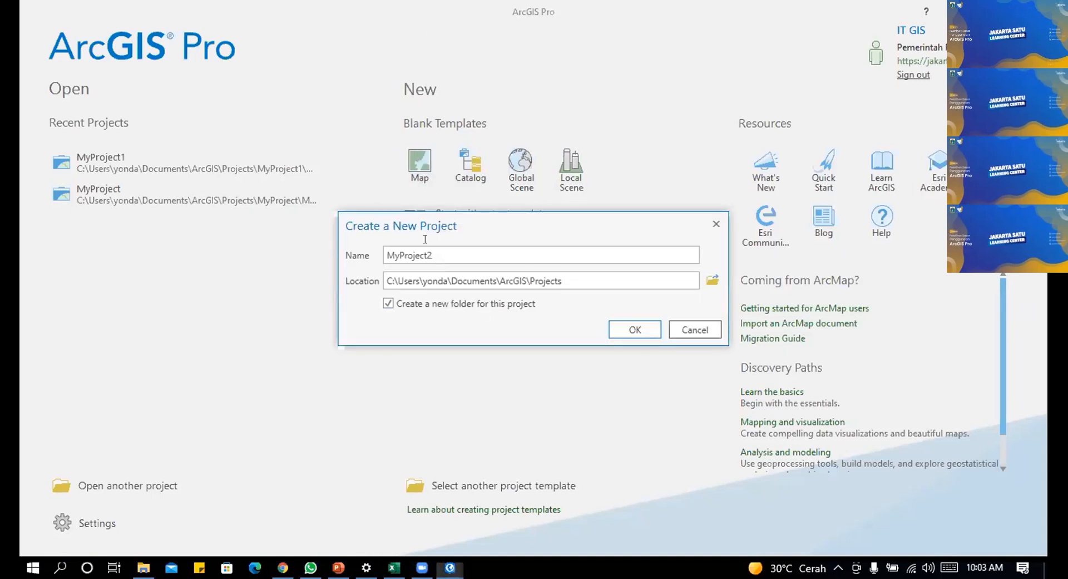
{"action": "left_click_drag", "start_coordinate": [437, 255], "coordinate": [334, 246]}
{"action": "type", "text": "Pelatihan"}
{"action": "left_click", "coordinate": [636, 334]}
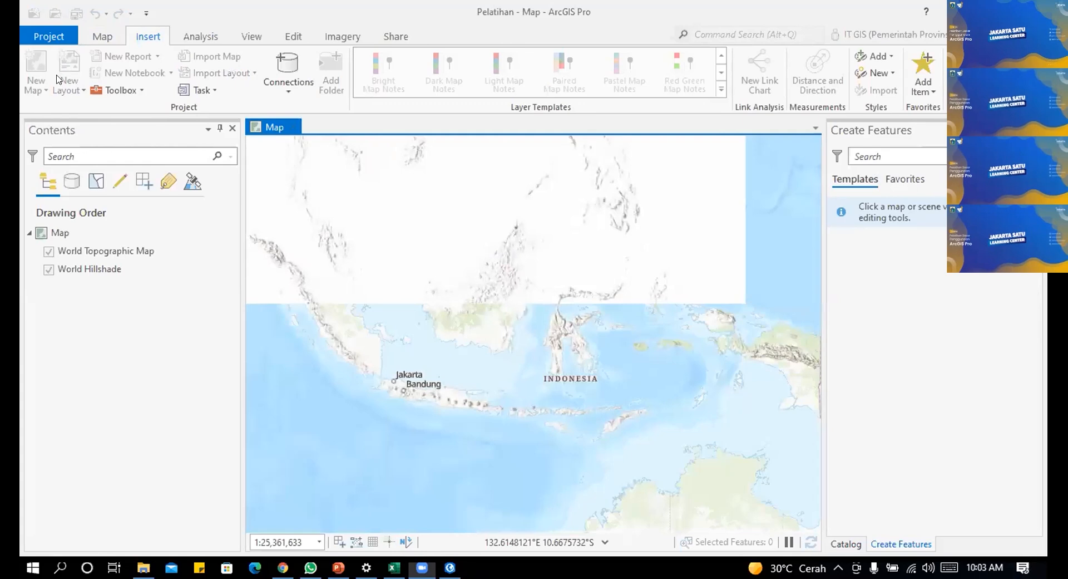
Step: Switch back and forth between the project page and the Pelatihan map
{"action": "left_click", "coordinate": [48, 37]}
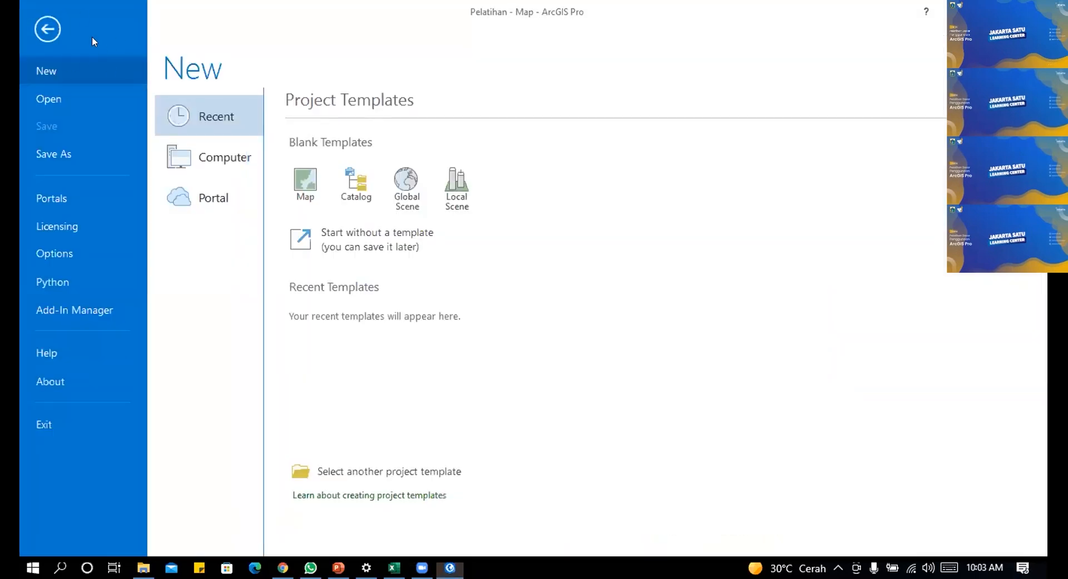
{"action": "left_click", "coordinate": [48, 29]}
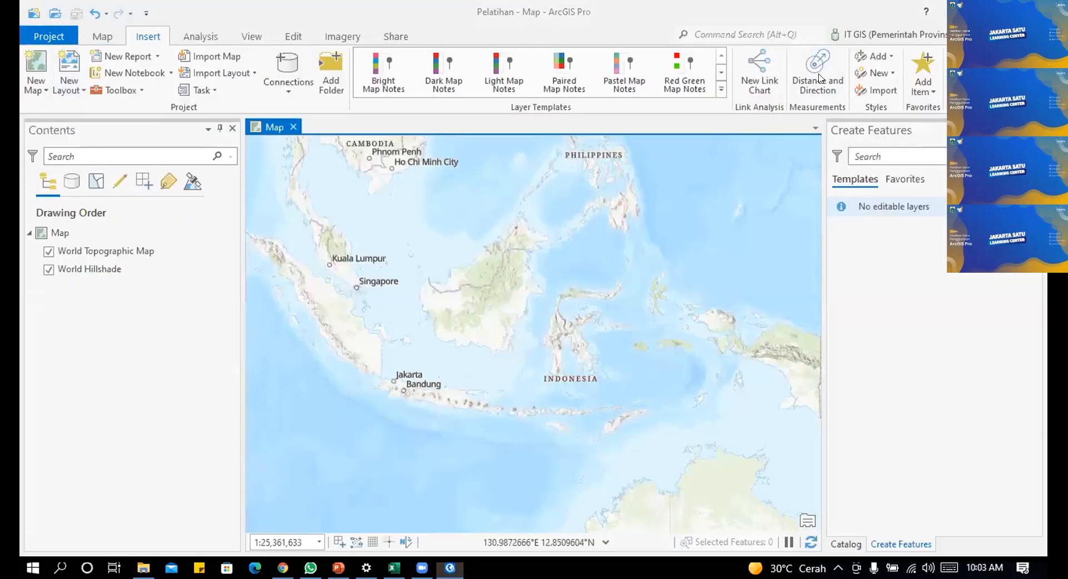
{"action": "left_click", "coordinate": [102, 37]}
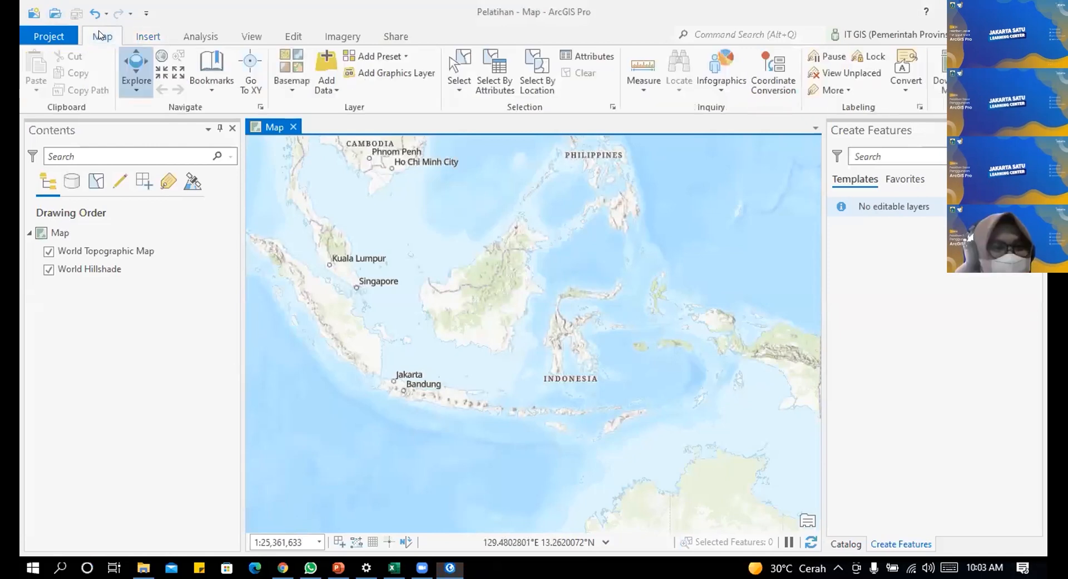
{"action": "left_click", "coordinate": [49, 37]}
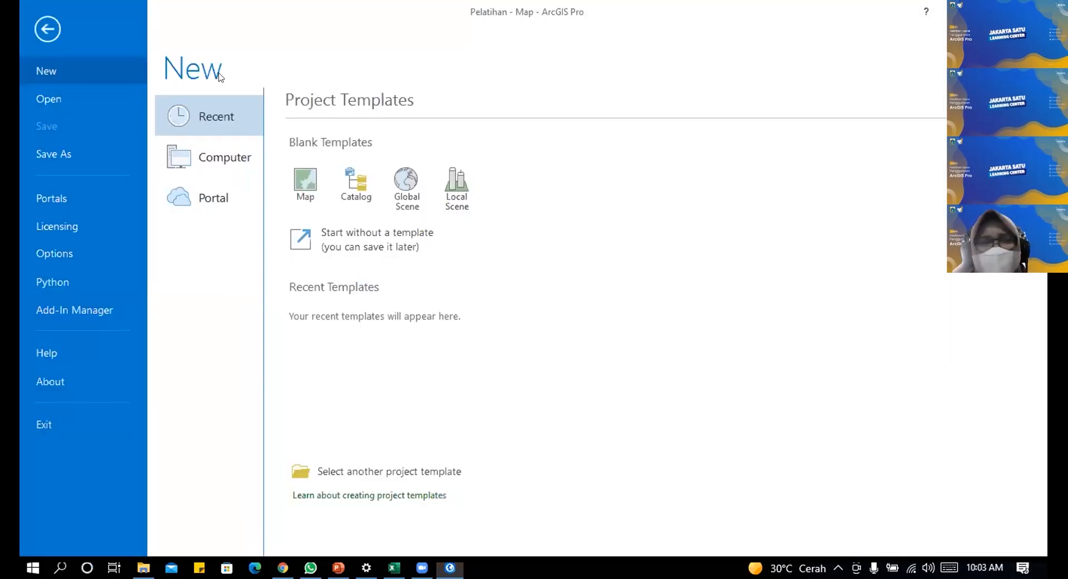
{"action": "left_click", "coordinate": [35, 31]}
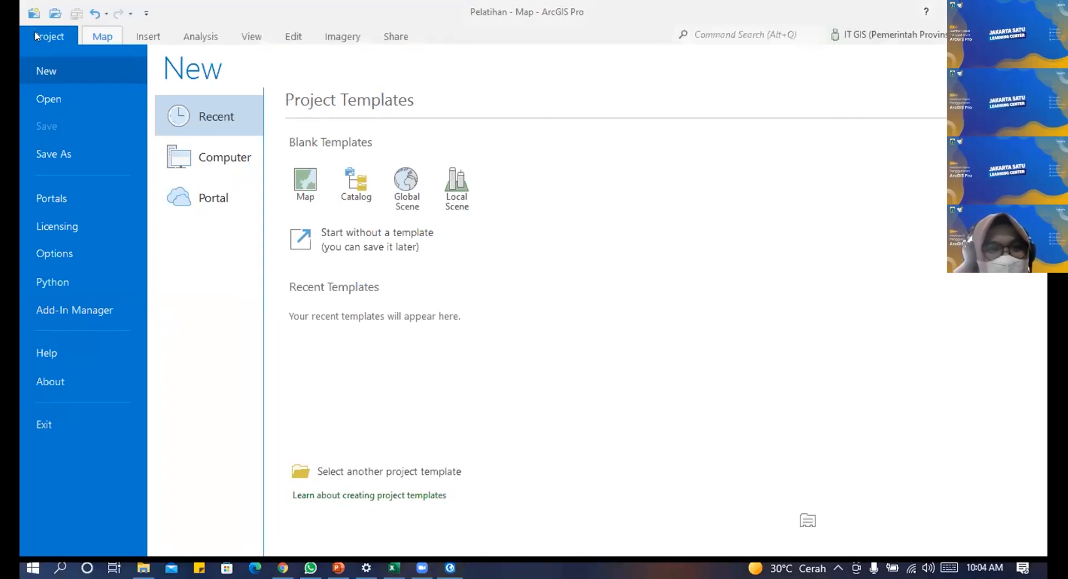
Step: Start another blank map project, cancel it, and reopen the New project page
{"action": "left_click", "coordinate": [57, 37]}
{"action": "left_click", "coordinate": [59, 38]}
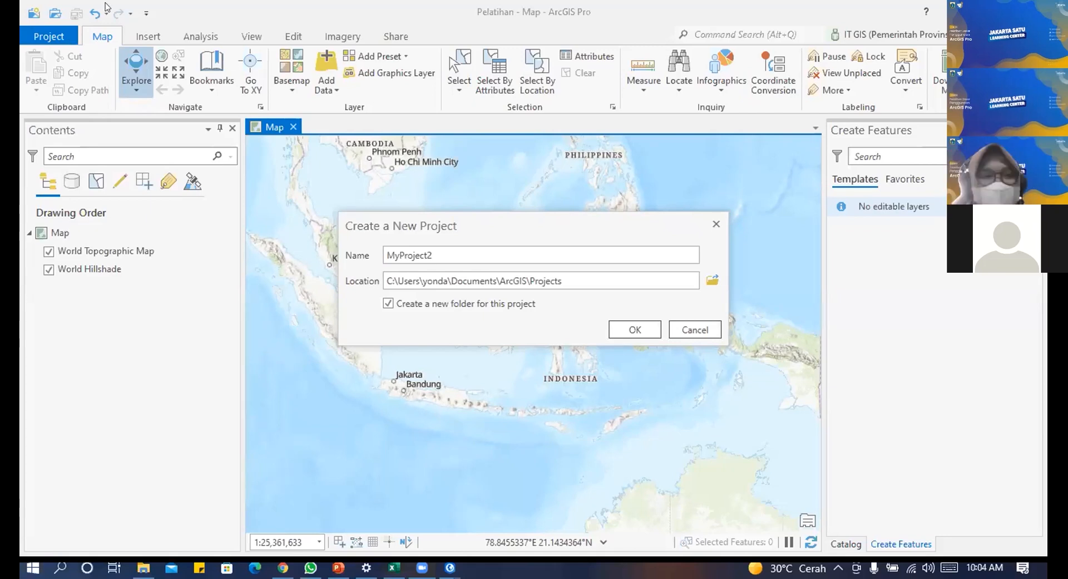
{"action": "left_click", "coordinate": [60, 40]}
{"action": "left_click", "coordinate": [673, 333]}
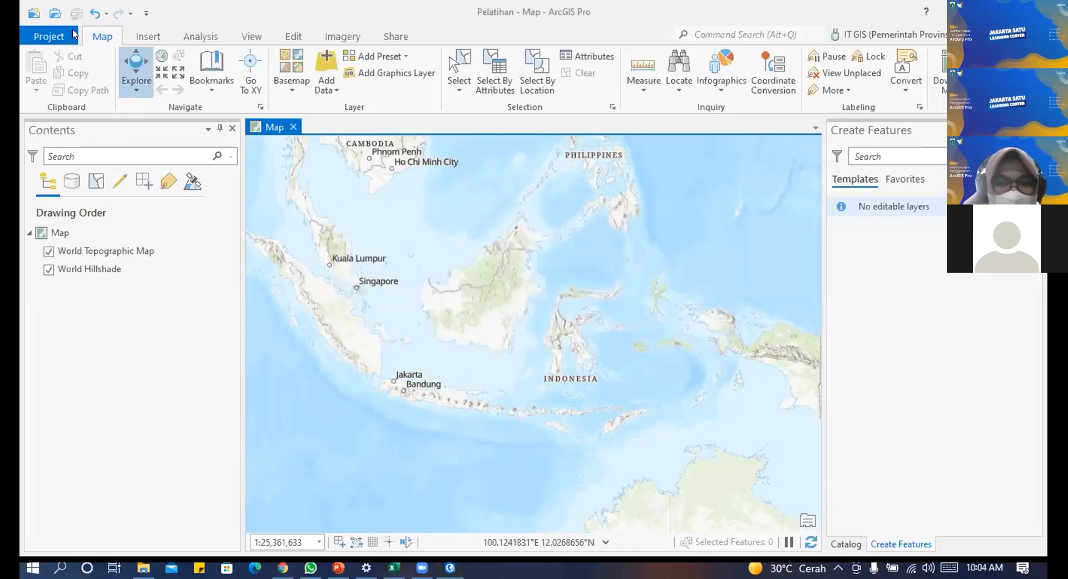
{"action": "left_click", "coordinate": [49, 37]}
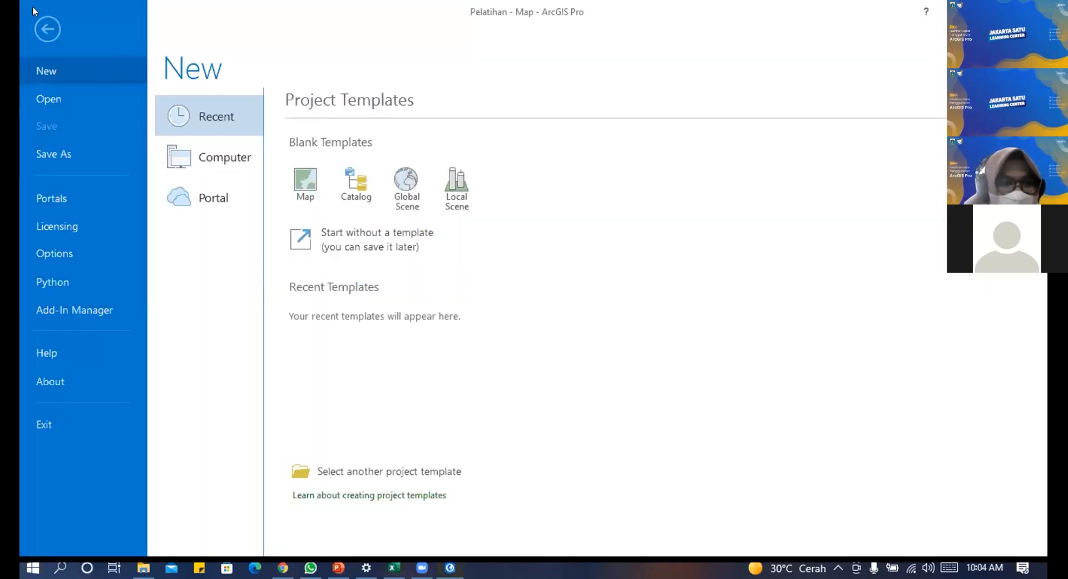
Step: Review the Licensing page, then cancel the new project proposed as MyProject2
{"action": "left_click", "coordinate": [106, 224]}
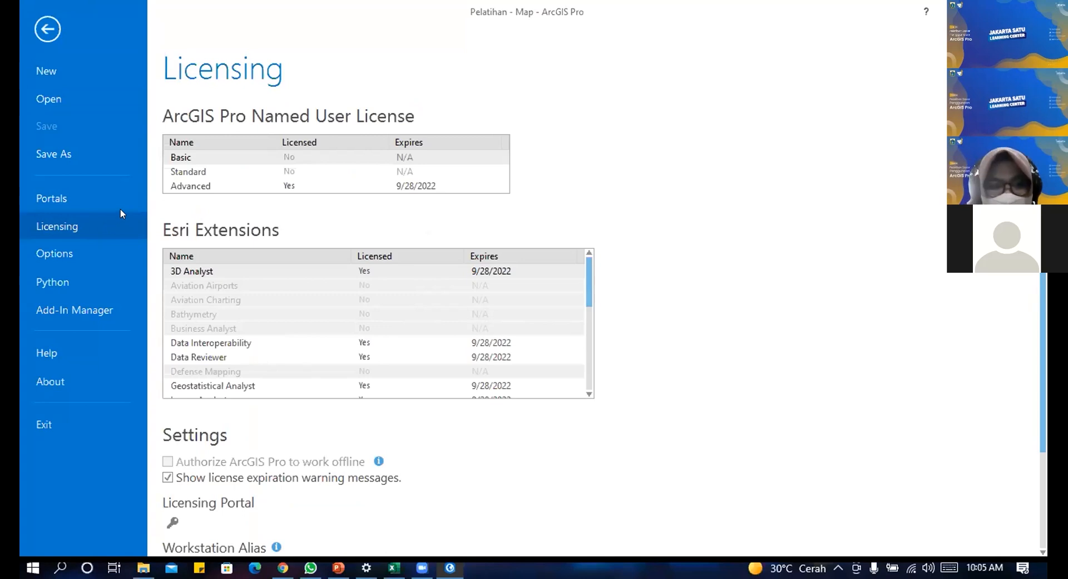
{"action": "scroll", "coordinate": [685, 281], "scroll_direction": "down", "scroll_amount": 3}
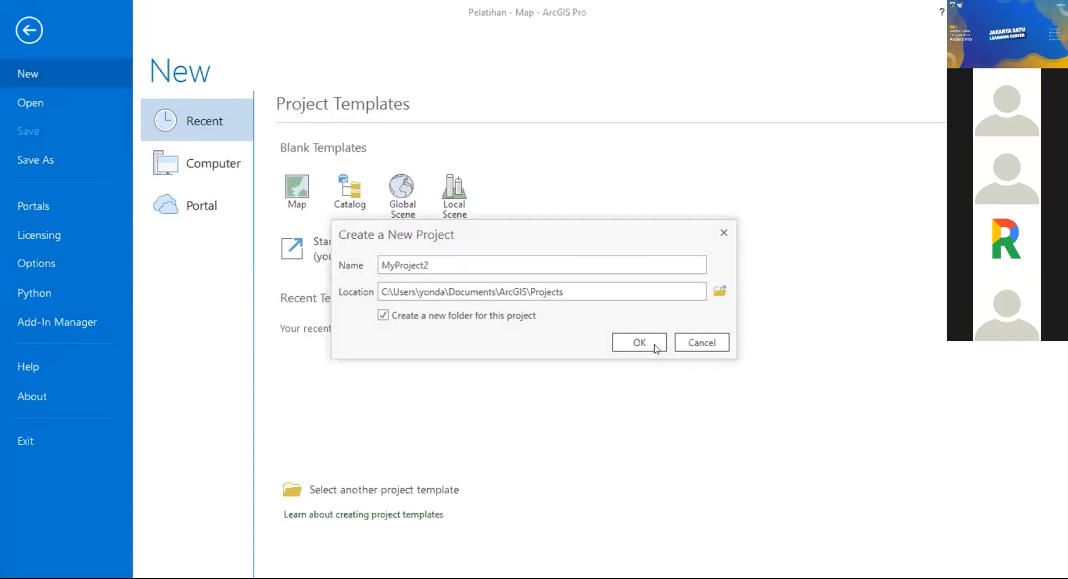
{"action": "double_click", "coordinate": [534, 269]}
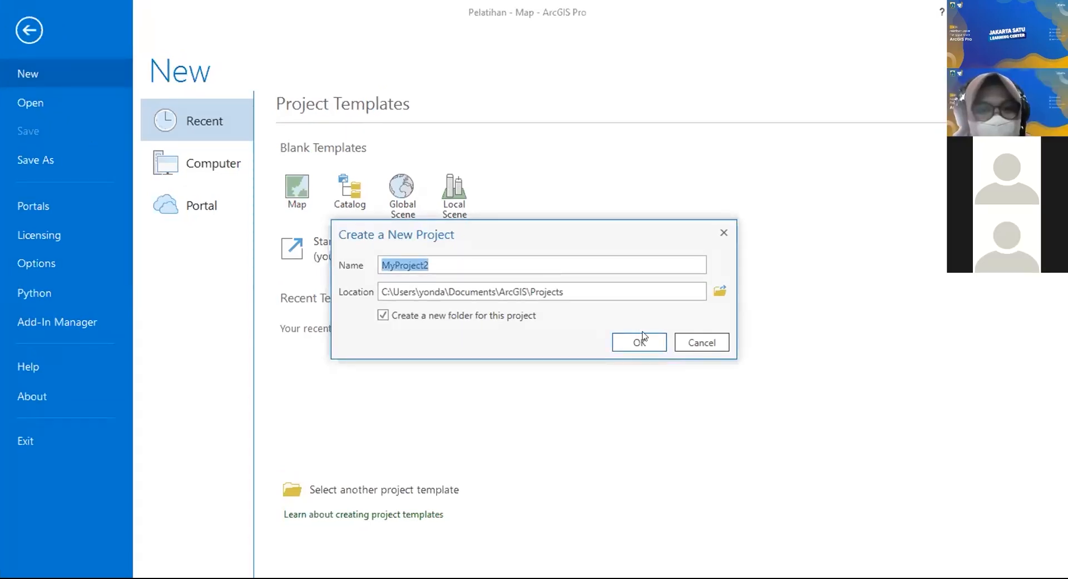
{"action": "left_click", "coordinate": [694, 341]}
Step: Leave the project page and return to the Pelatihan map of Indonesia
{"action": "left_click", "coordinate": [32, 33]}
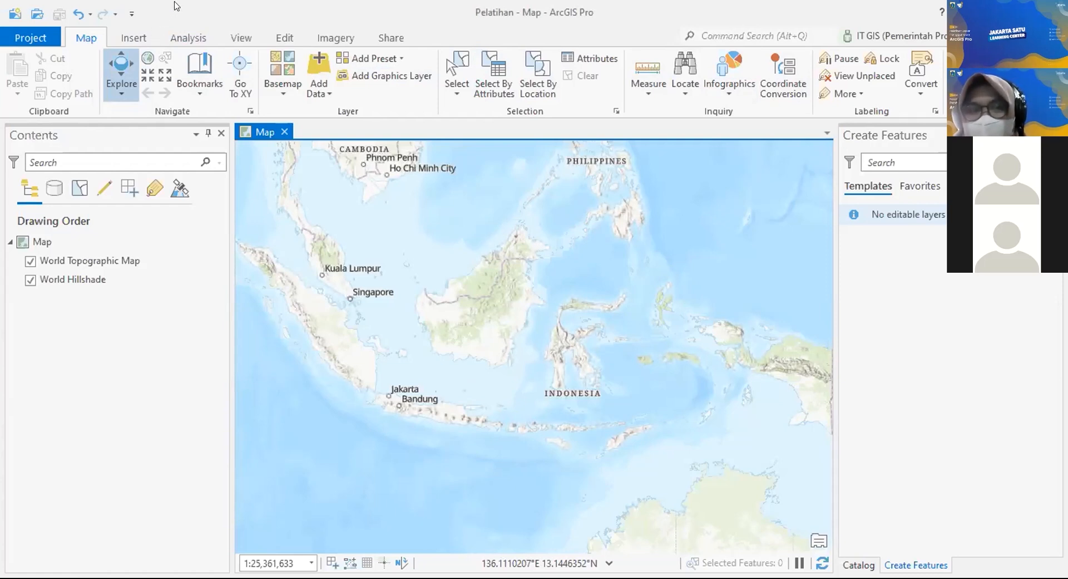
Step: Pan and zoom the topographic map onto the Jakarta coastline at about 1:292,400
{"action": "left_click", "coordinate": [134, 37]}
{"action": "left_click", "coordinate": [86, 39]}
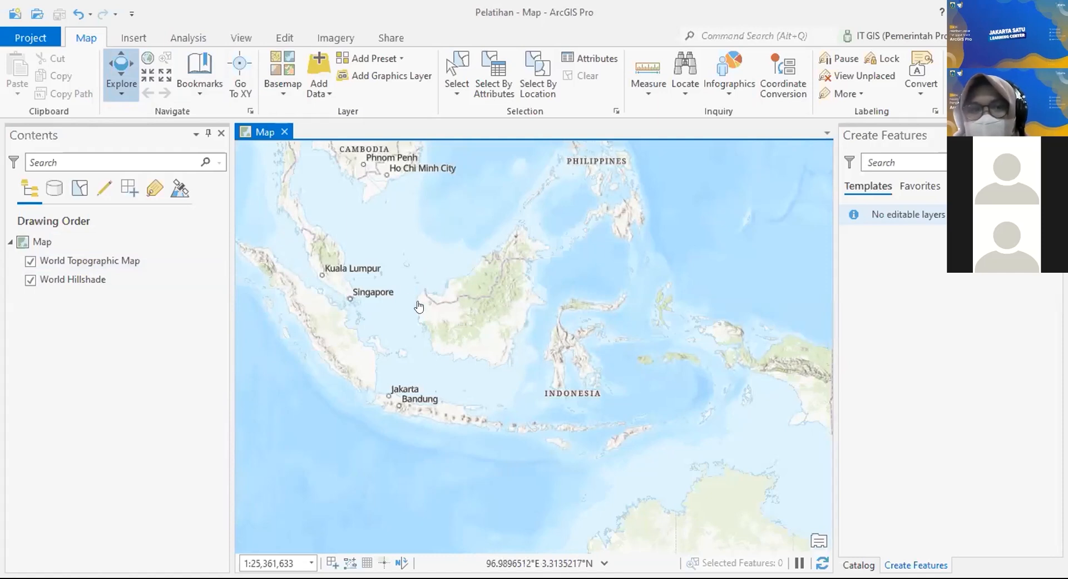
{"action": "scroll", "coordinate": [454, 307], "scroll_direction": "up", "scroll_amount": 4}
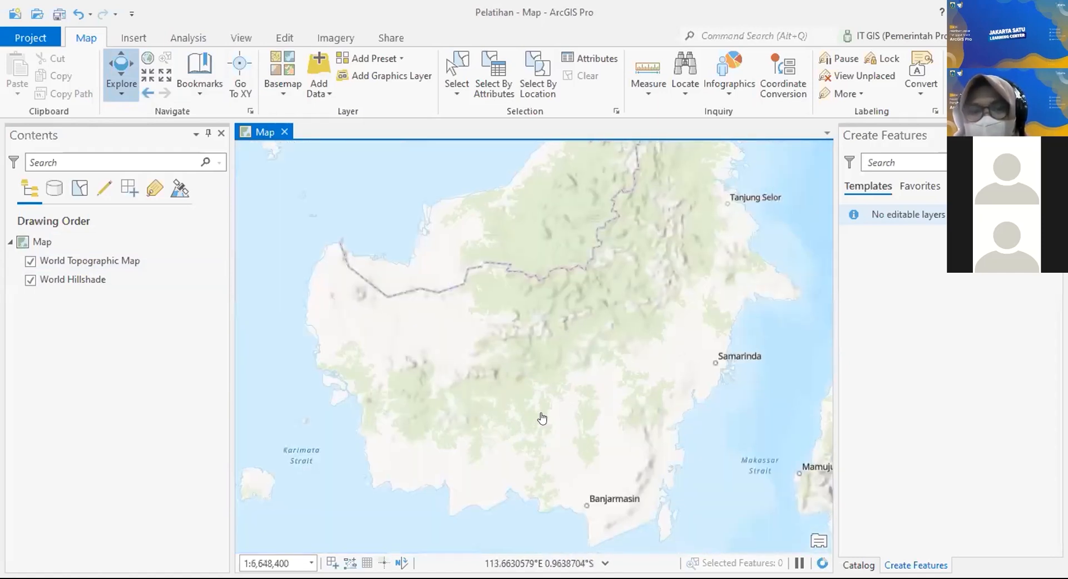
{"action": "left_click_drag", "start_coordinate": [429, 355], "coordinate": [652, 350]}
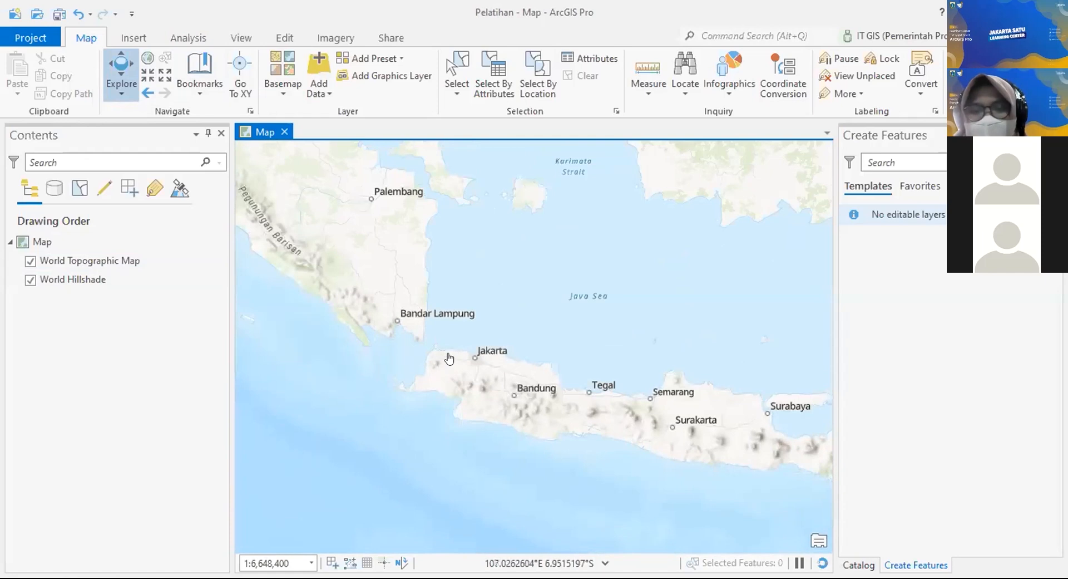
{"action": "scroll", "coordinate": [450, 356], "scroll_direction": "up", "scroll_amount": 3}
{"action": "left_click_drag", "start_coordinate": [505, 356], "coordinate": [466, 341]}
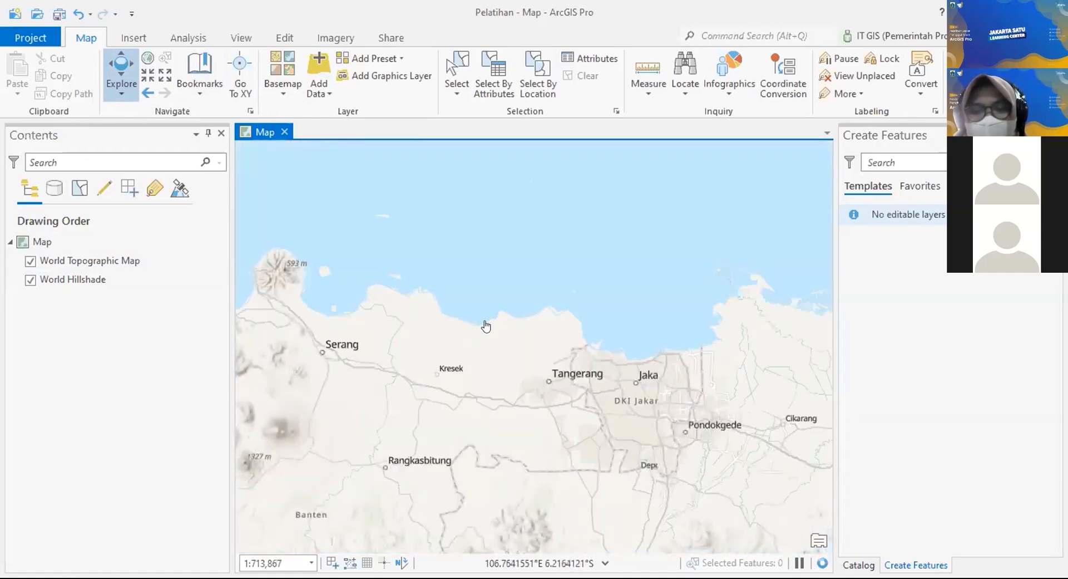
{"action": "left_click_drag", "start_coordinate": [596, 289], "coordinate": [360, 161]}
{"action": "scroll", "coordinate": [360, 156], "scroll_direction": "up", "scroll_amount": 4}
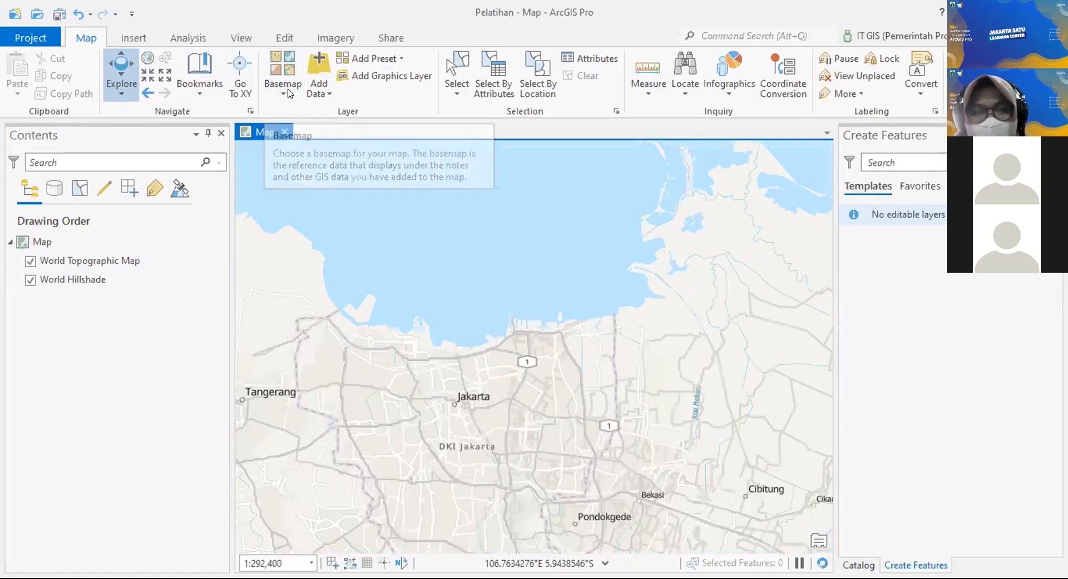
Step: Change the basemap from Topographic to World Imagery, showing satellite imagery of Jakarta
{"action": "left_click", "coordinate": [289, 93]}
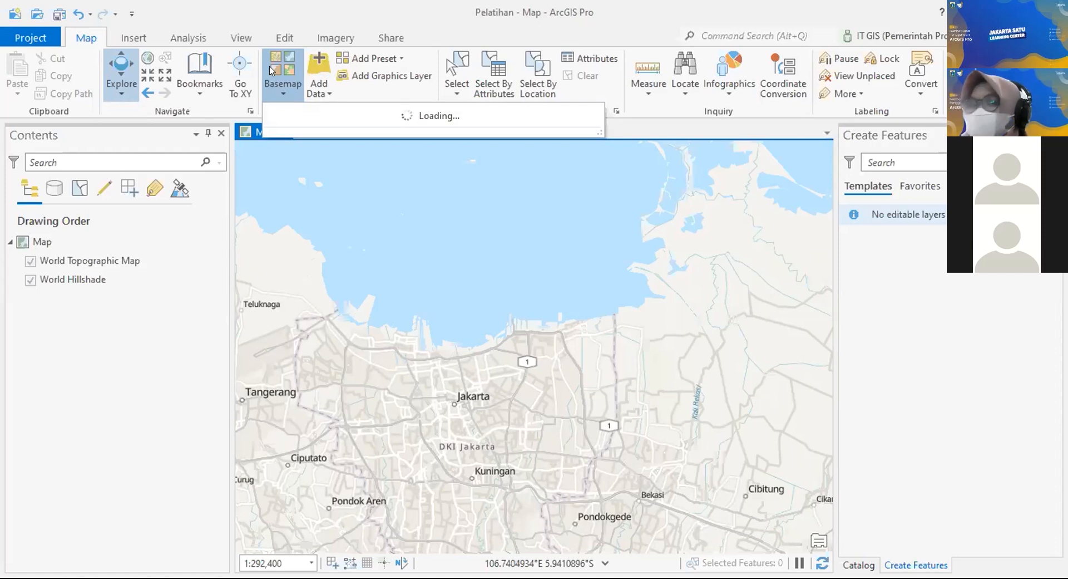
{"action": "left_click", "coordinate": [290, 91]}
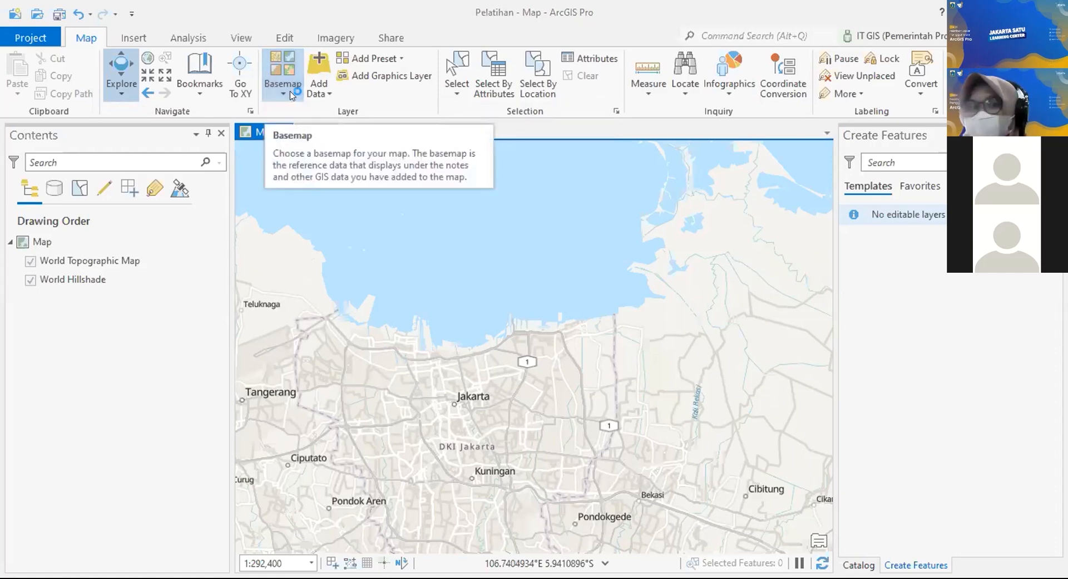
{"action": "left_click", "coordinate": [290, 94]}
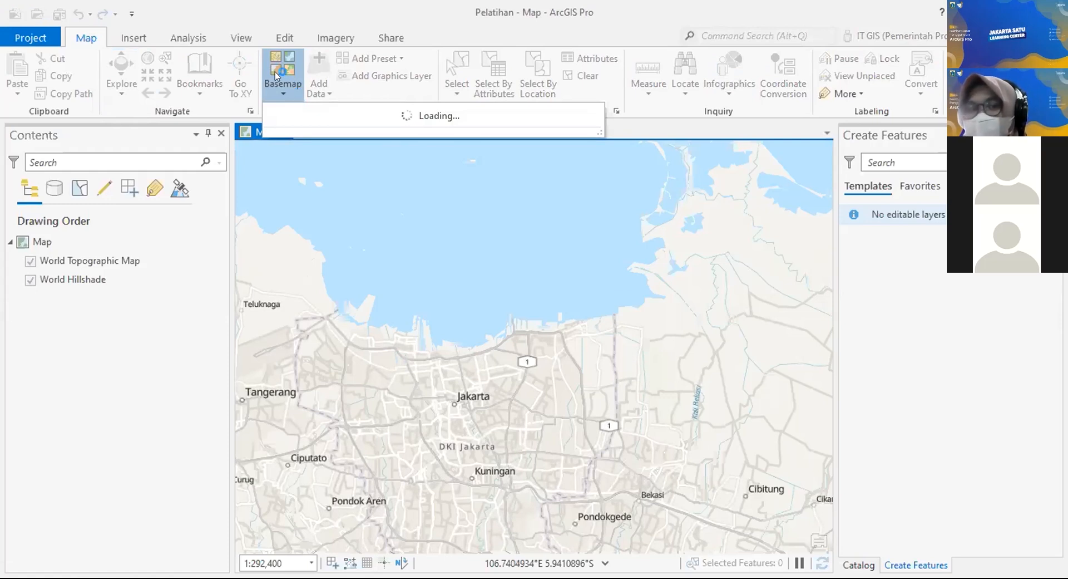
{"action": "left_click", "coordinate": [275, 72]}
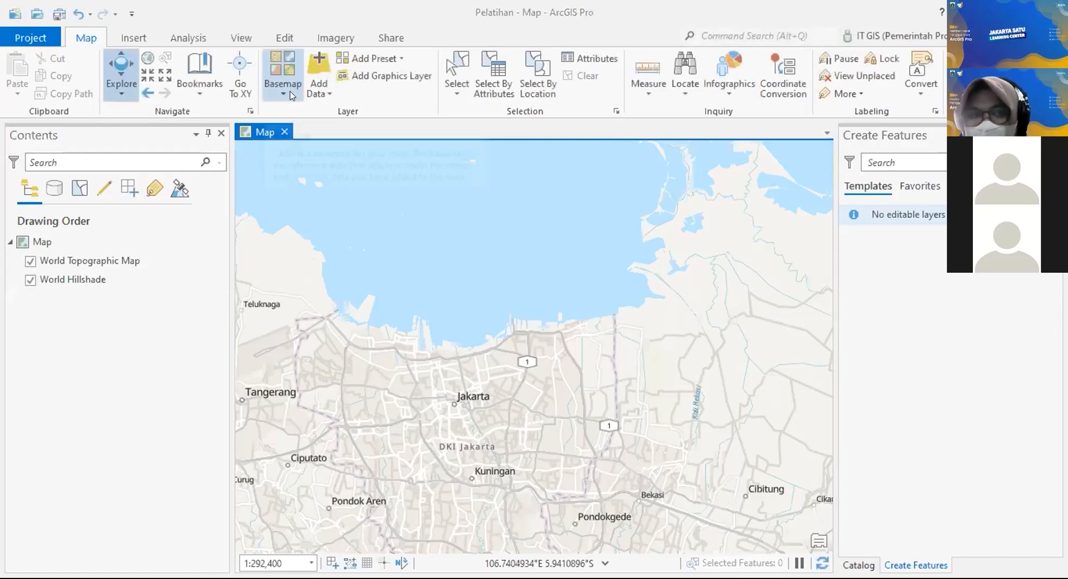
{"action": "left_click", "coordinate": [292, 95]}
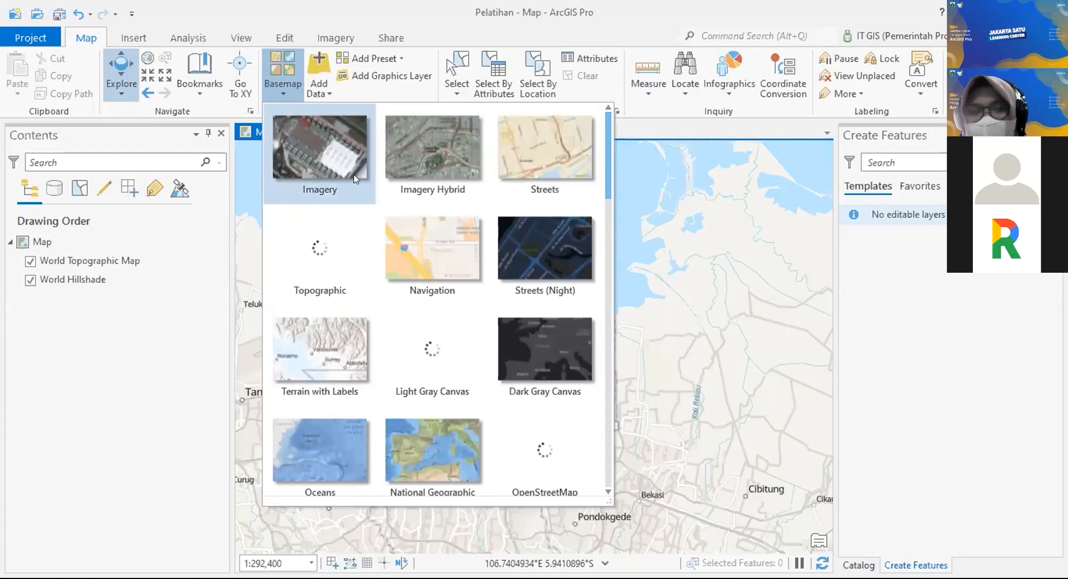
{"action": "left_click", "coordinate": [322, 158]}
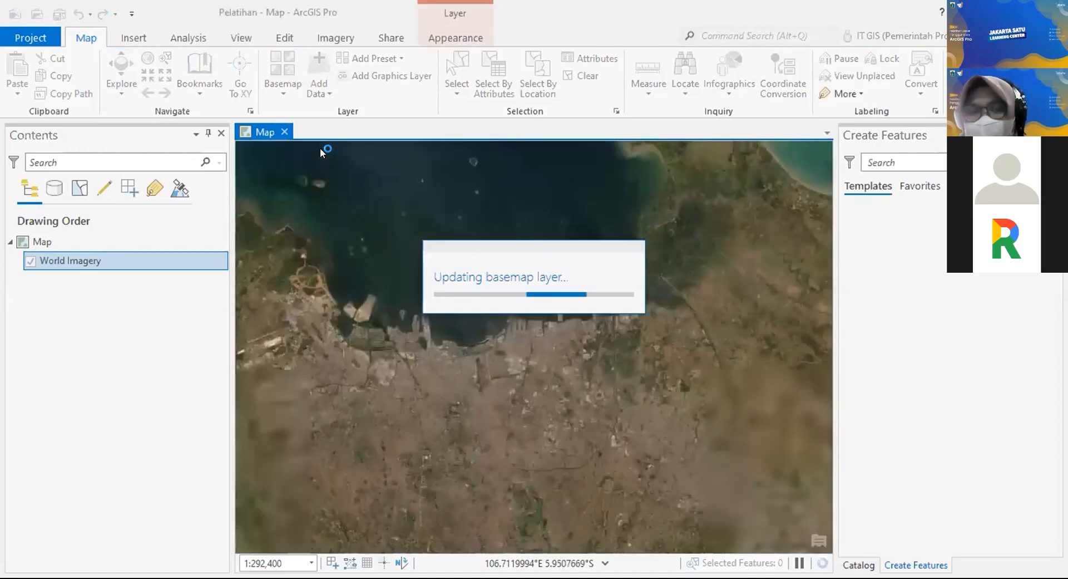
Step: Pan and zoom the imagery onto the Monas square in central Jakarta at 1:12,860
{"action": "left_click_drag", "start_coordinate": [449, 448], "coordinate": [520, 365]}
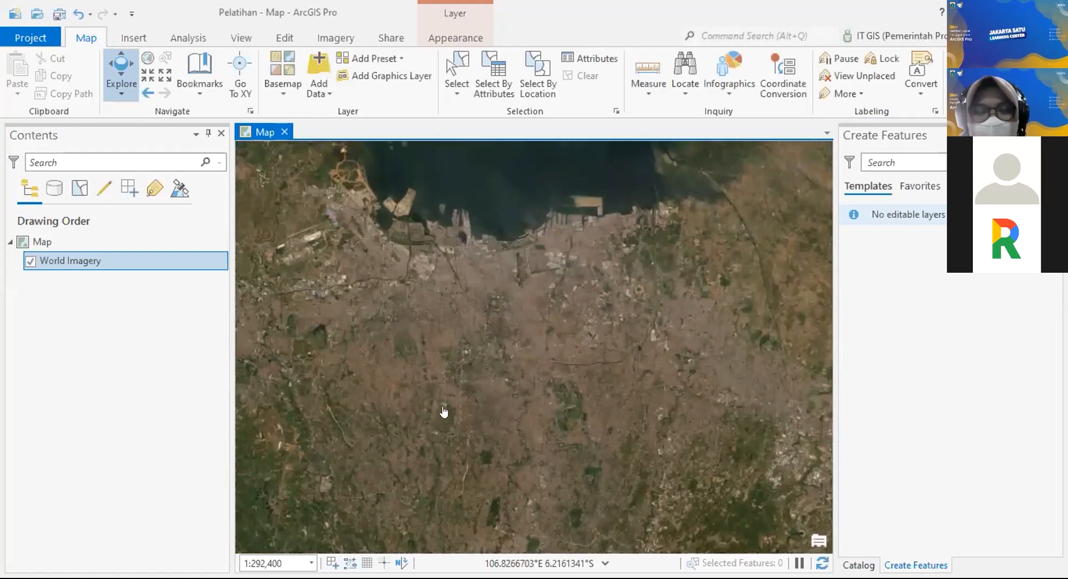
{"action": "scroll", "coordinate": [359, 250], "scroll_direction": "up", "scroll_amount": 1}
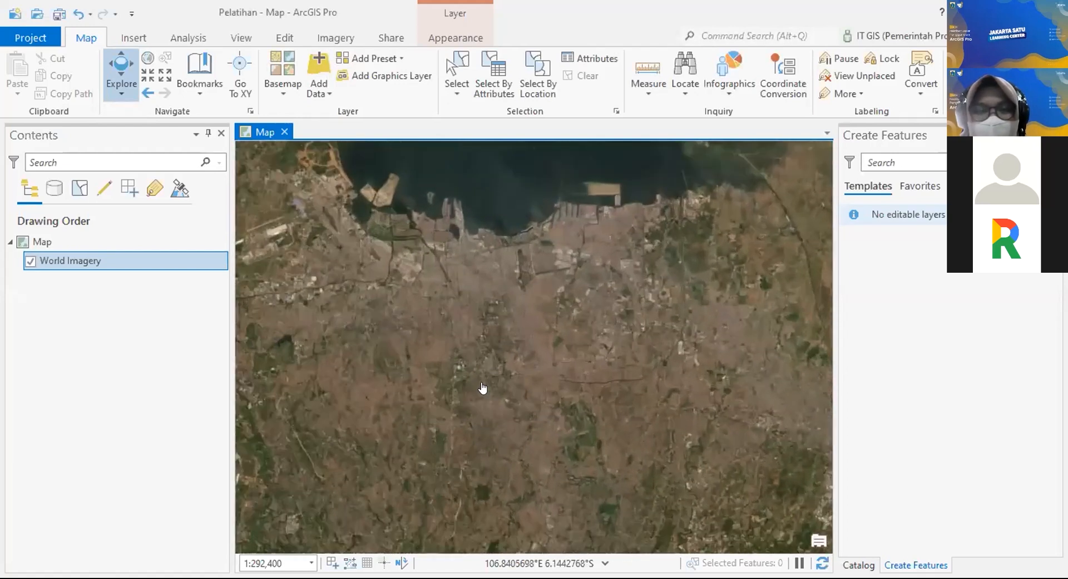
{"action": "scroll", "coordinate": [482, 387], "scroll_direction": "up", "scroll_amount": 1}
{"action": "scroll", "coordinate": [508, 376], "scroll_direction": "up", "scroll_amount": 1}
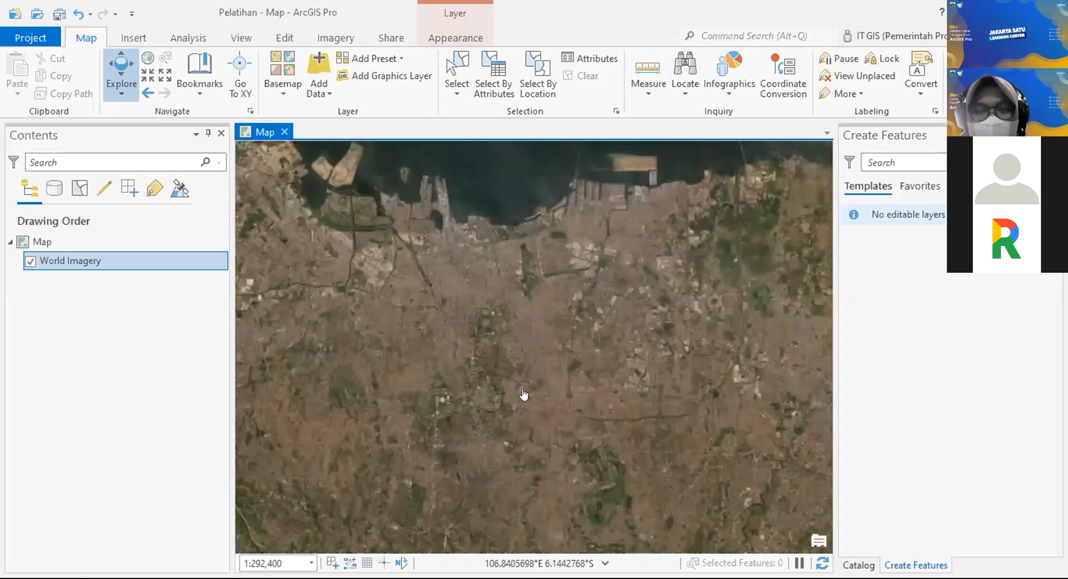
{"action": "scroll", "coordinate": [534, 396], "scroll_direction": "up", "scroll_amount": 1}
{"action": "scroll", "coordinate": [511, 359], "scroll_direction": "up", "scroll_amount": 1}
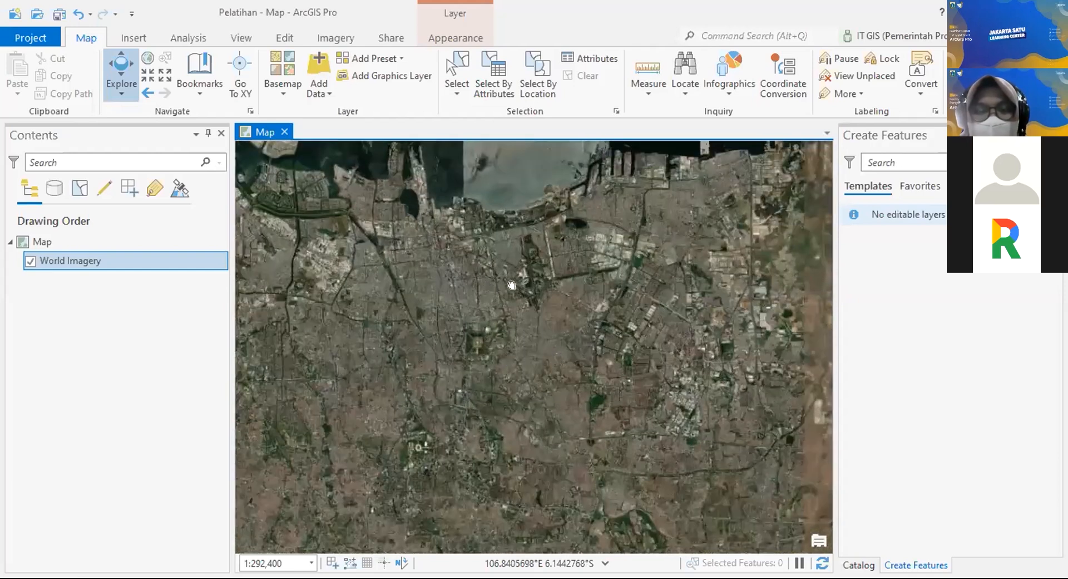
{"action": "scroll", "coordinate": [520, 267], "scroll_direction": "up", "scroll_amount": 2}
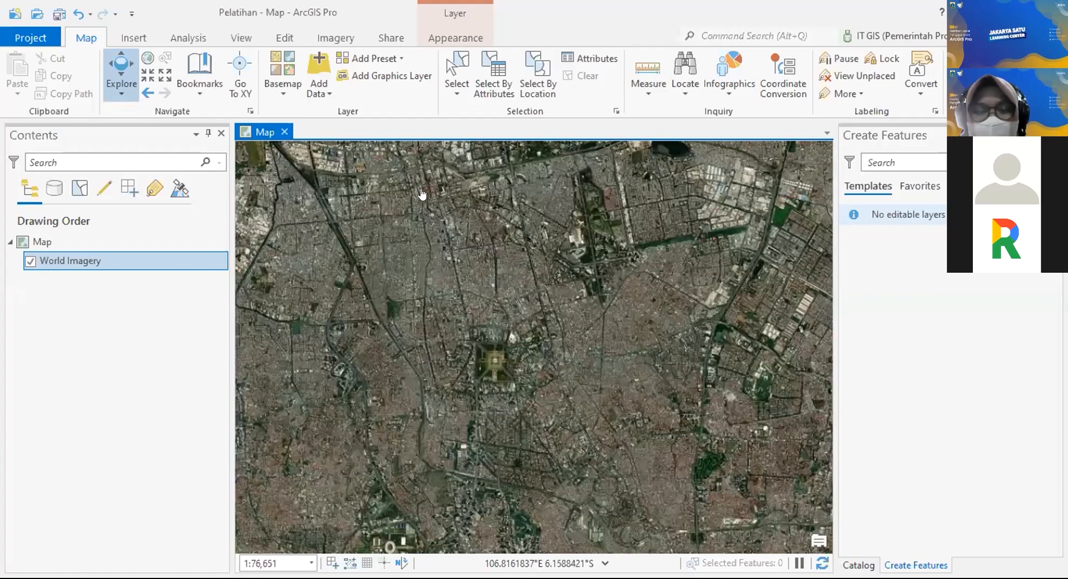
{"action": "scroll", "coordinate": [595, 198], "scroll_direction": "up", "scroll_amount": 1}
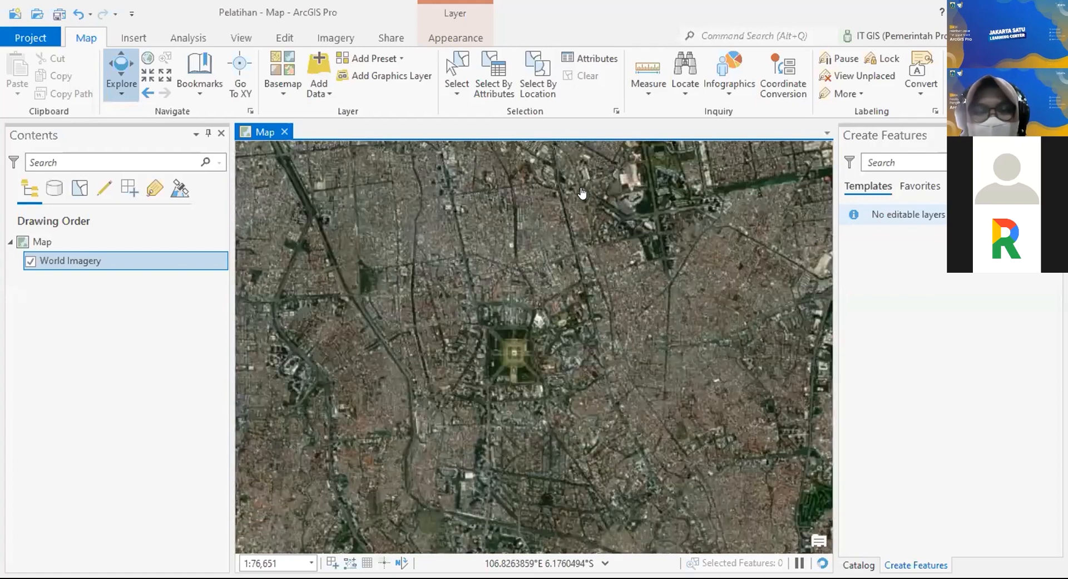
{"action": "scroll", "coordinate": [585, 245], "scroll_direction": "up", "scroll_amount": 3}
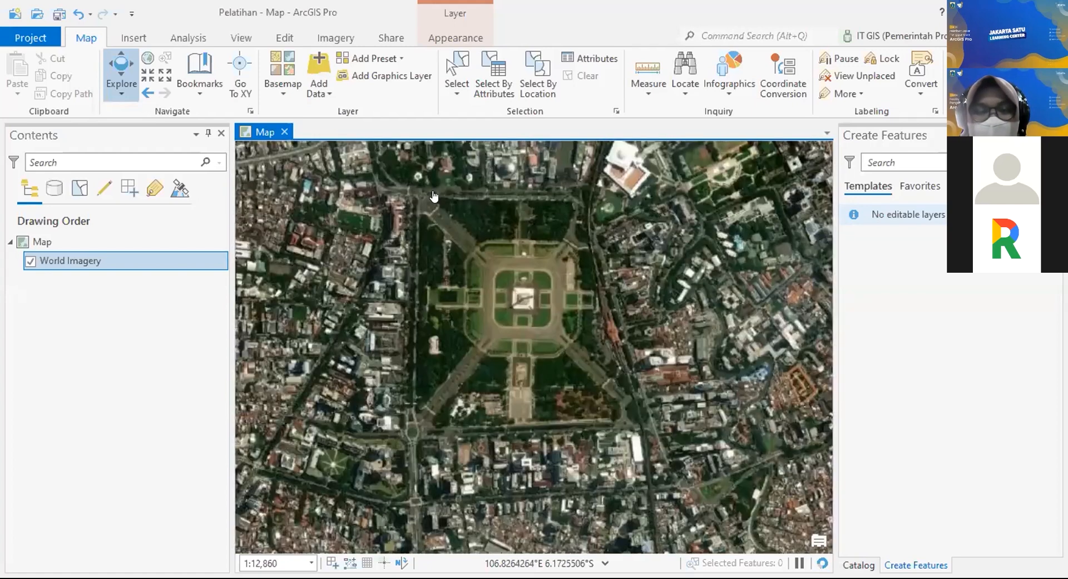
{"action": "left_click", "coordinate": [290, 97]}
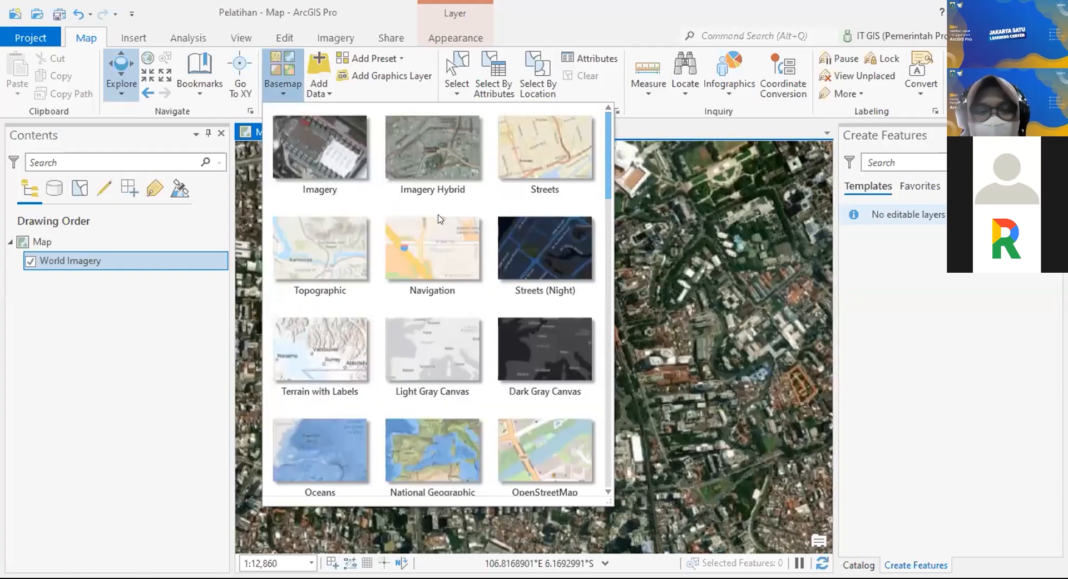
{"action": "left_click", "coordinate": [313, 231]}
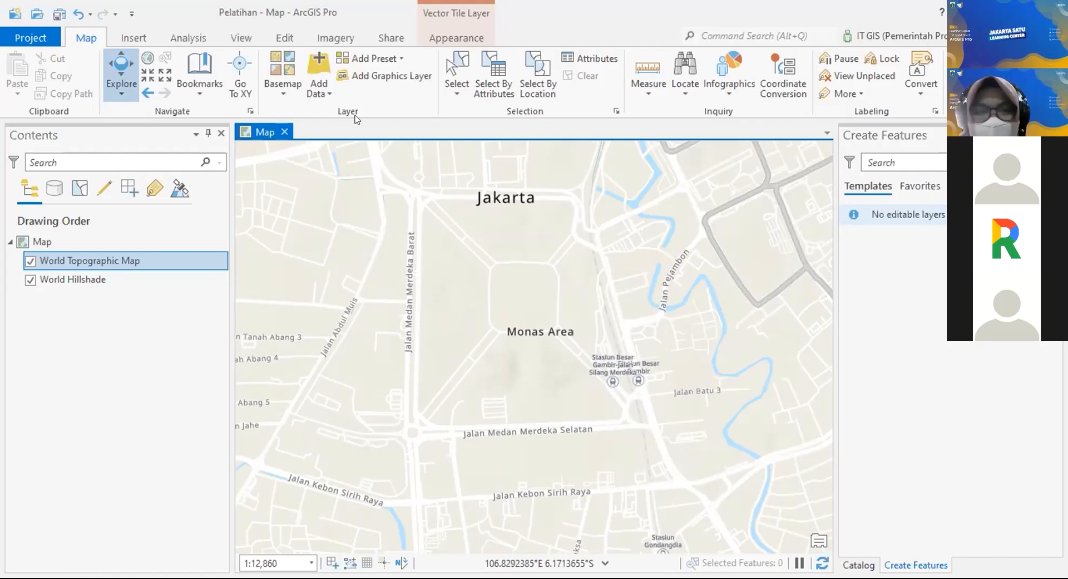
{"action": "left_click", "coordinate": [293, 95]}
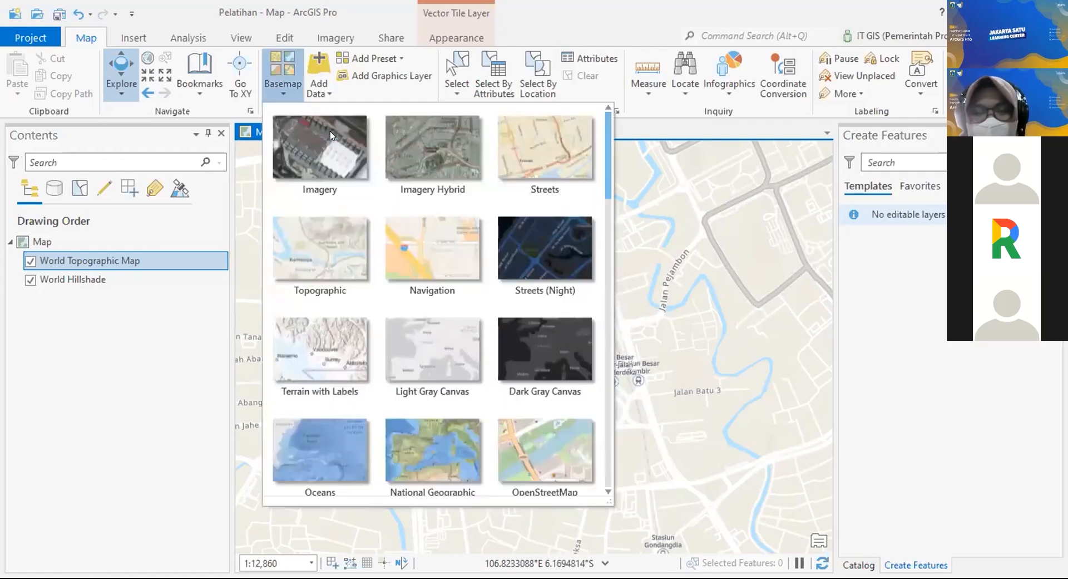
{"action": "left_click", "coordinate": [577, 369]}
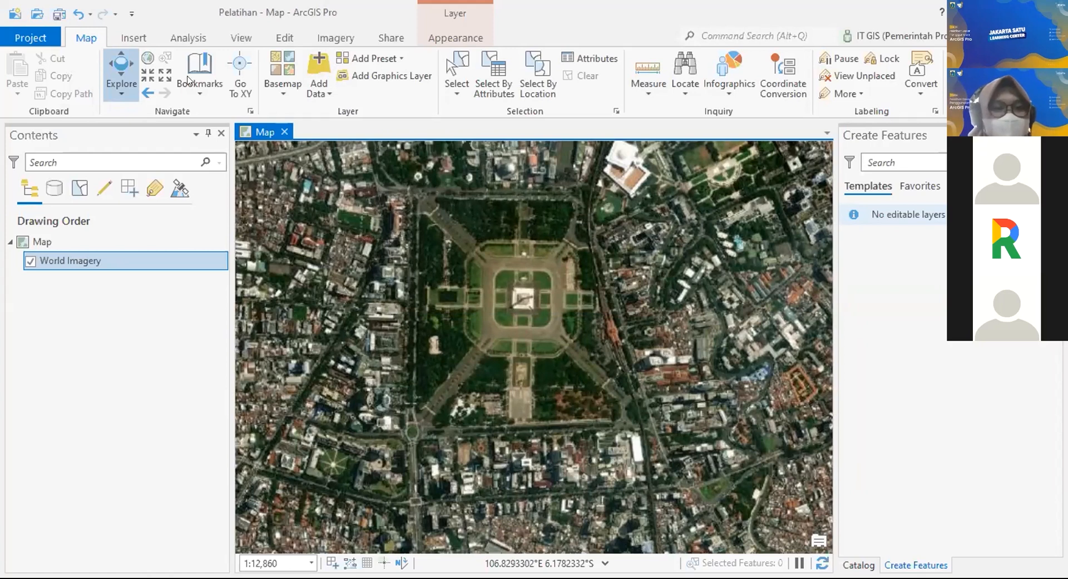
Step: Switch the basemap to Imagery Hybrid and zoom to check labels like Monas Area
{"action": "left_click", "coordinate": [285, 93]}
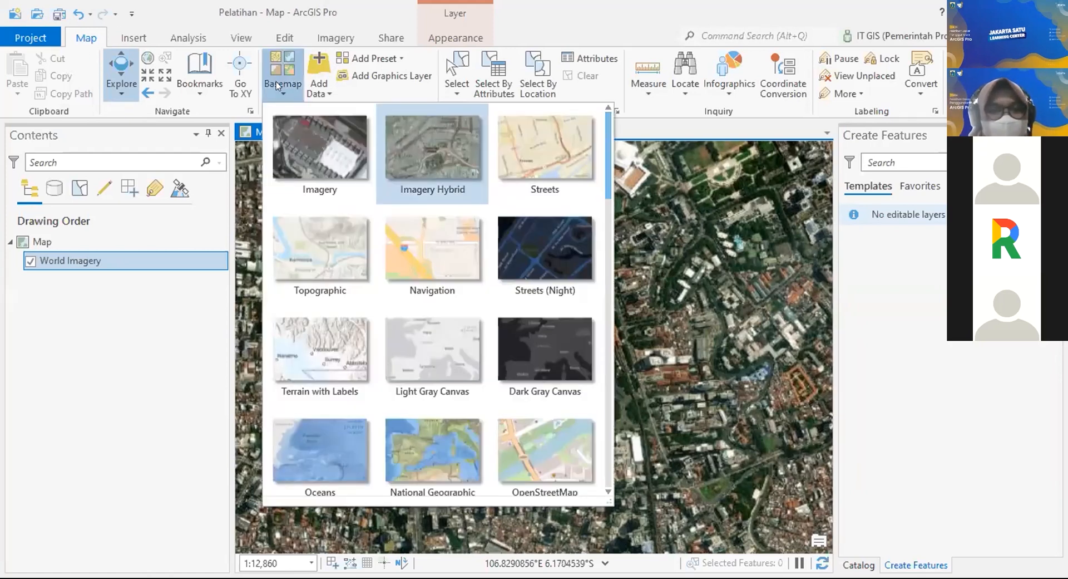
{"action": "left_click", "coordinate": [724, 259]}
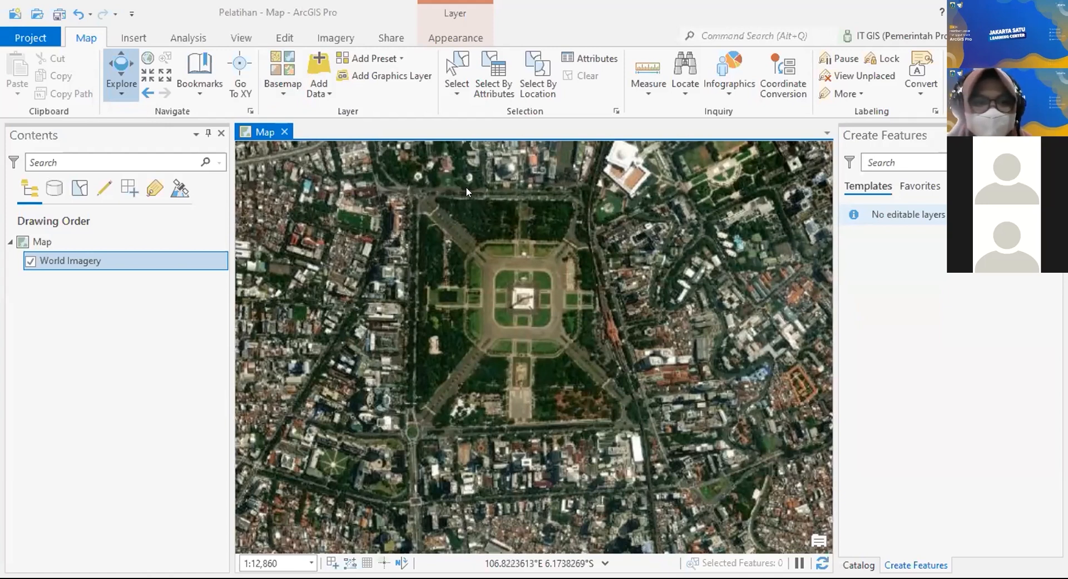
{"action": "left_click", "coordinate": [283, 83]}
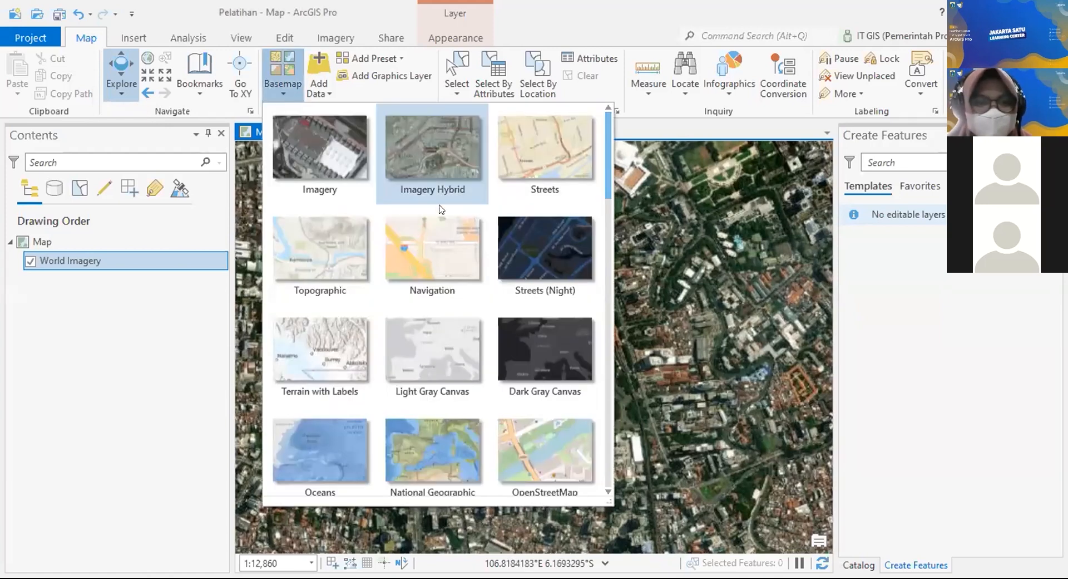
{"action": "left_click", "coordinate": [449, 161]}
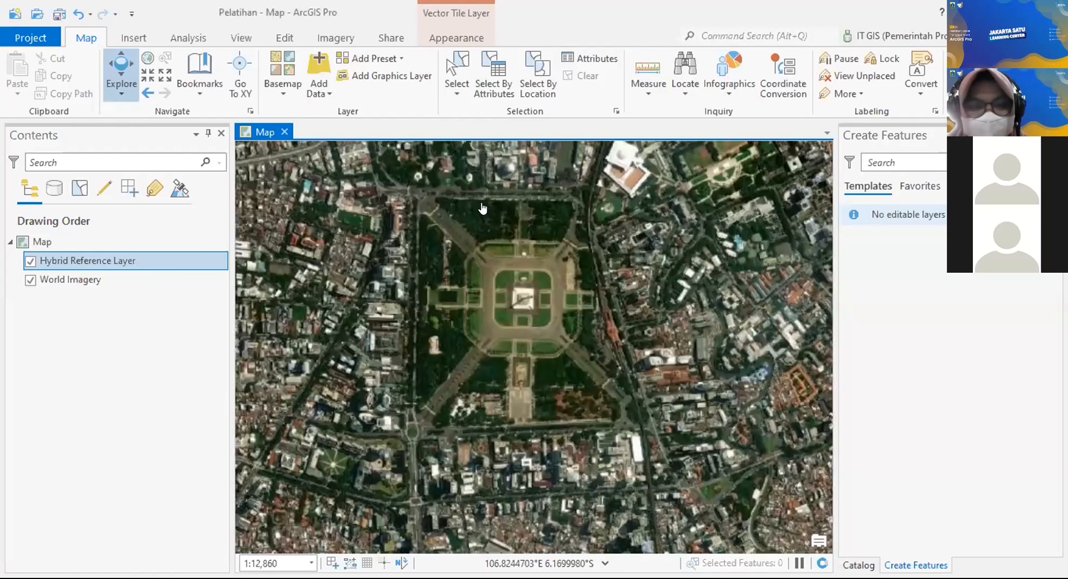
{"action": "scroll", "coordinate": [481, 208], "scroll_direction": "up", "scroll_amount": 1}
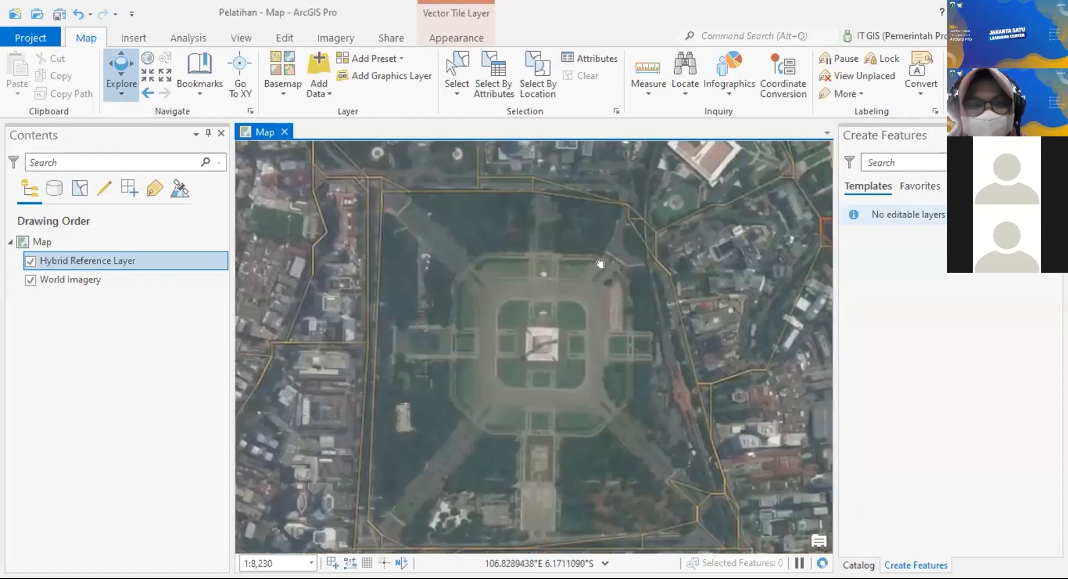
{"action": "scroll", "coordinate": [524, 285], "scroll_direction": "down", "scroll_amount": 1}
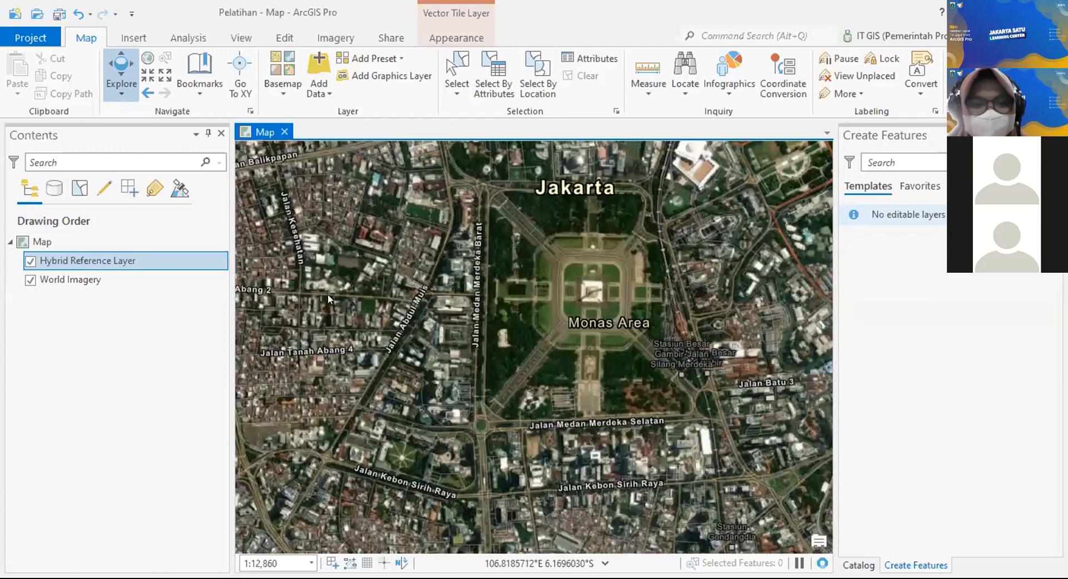
Step: Switch the basemap to OpenStreetMap and pan and zoom to show Monas park and the nearby railway
{"action": "left_click", "coordinate": [283, 72]}
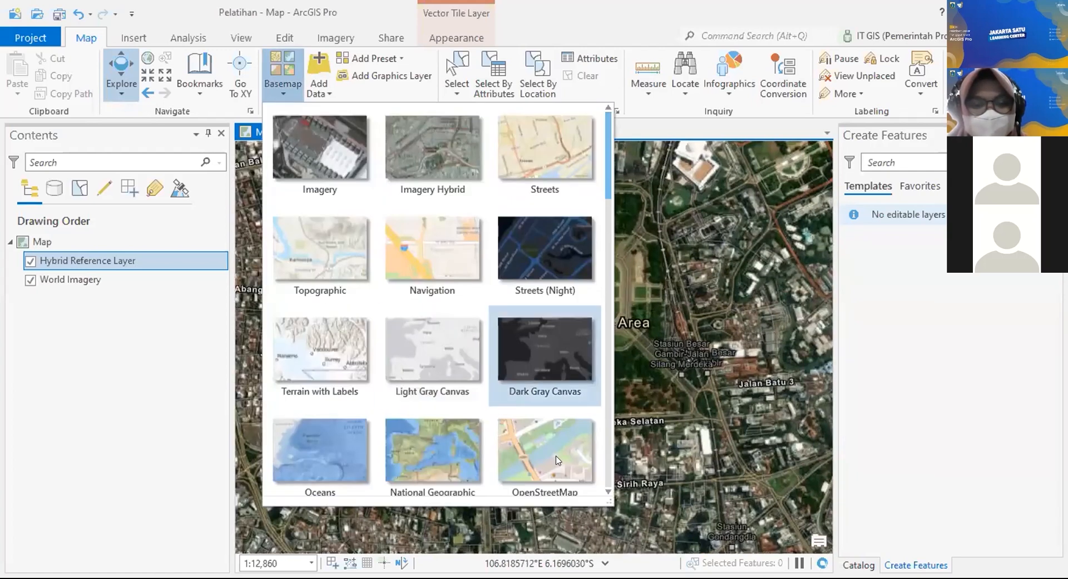
{"action": "left_click", "coordinate": [577, 323]}
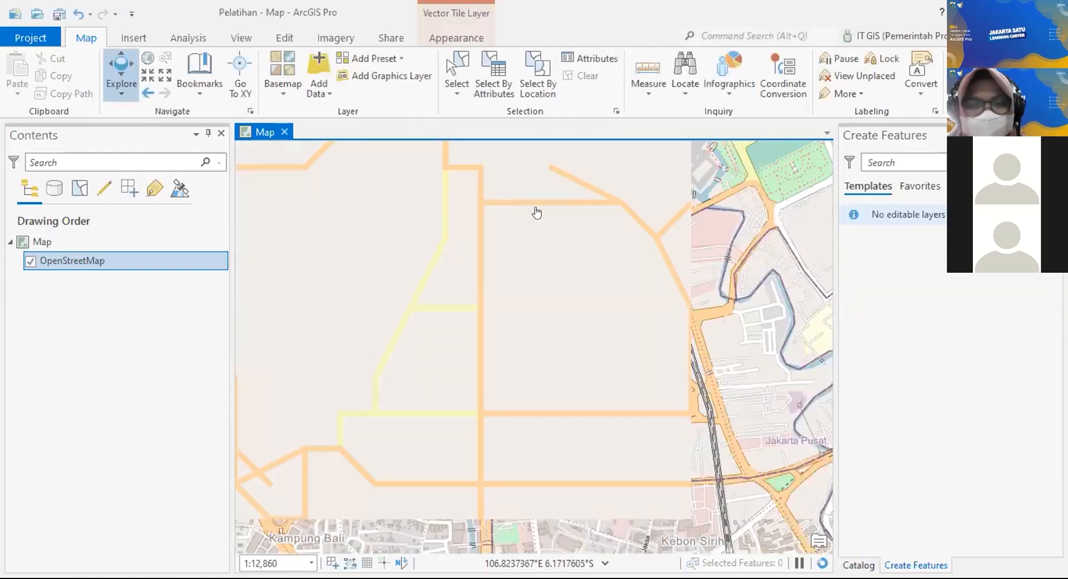
{"action": "left_click_drag", "start_coordinate": [537, 212], "coordinate": [442, 261]}
{"action": "scroll", "coordinate": [483, 248], "scroll_direction": "up", "scroll_amount": 4}
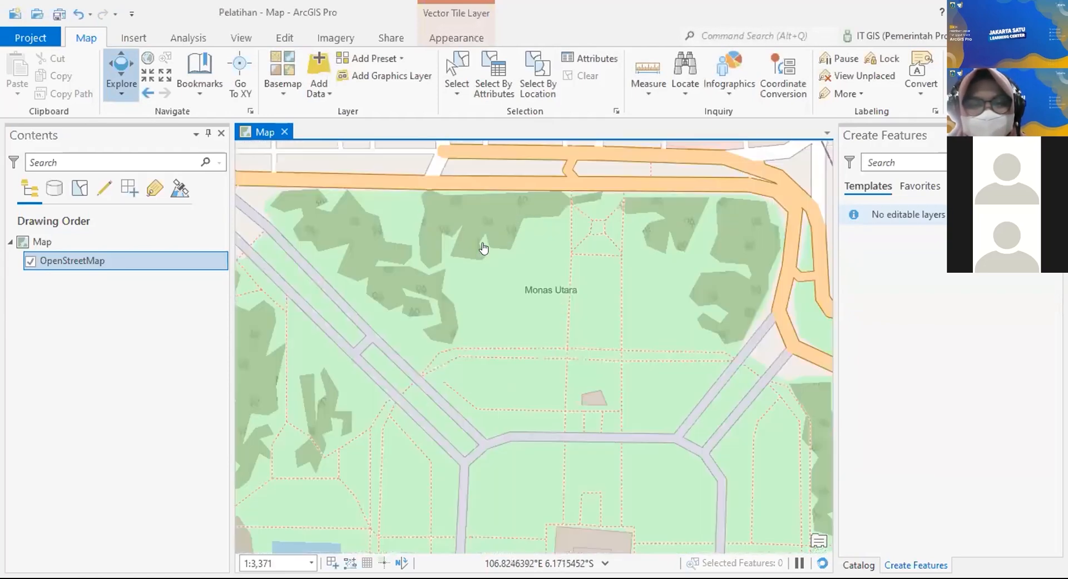
{"action": "left_click_drag", "start_coordinate": [524, 259], "coordinate": [321, 234]}
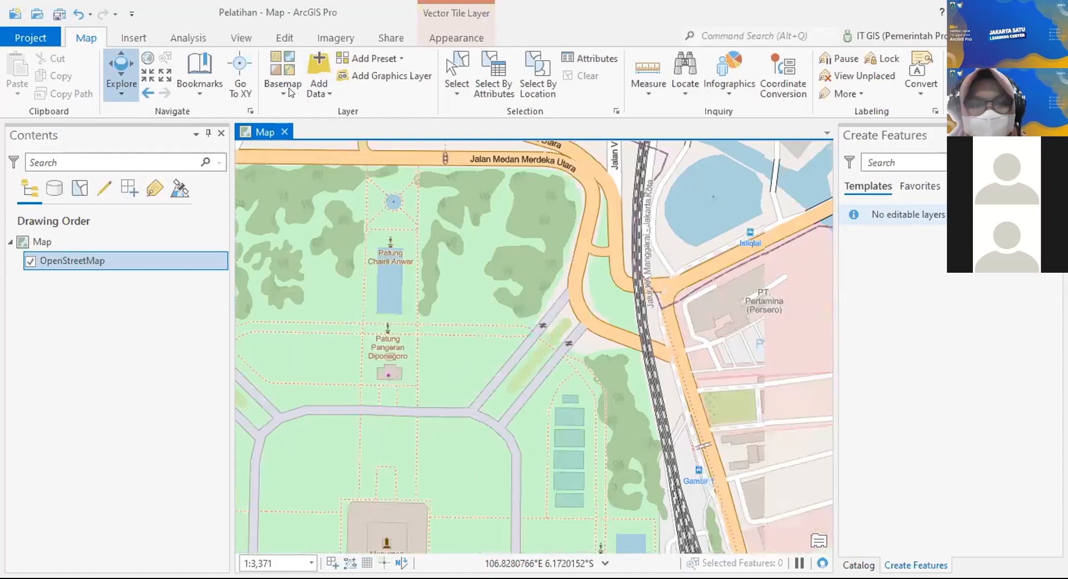
{"action": "left_click", "coordinate": [289, 89]}
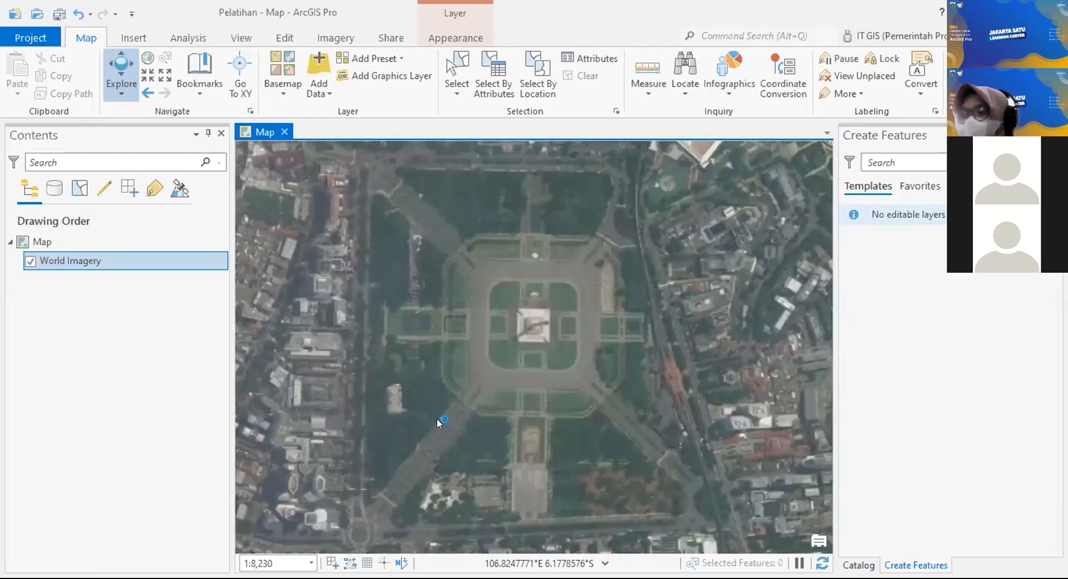
{"action": "left_click", "coordinate": [278, 105]}
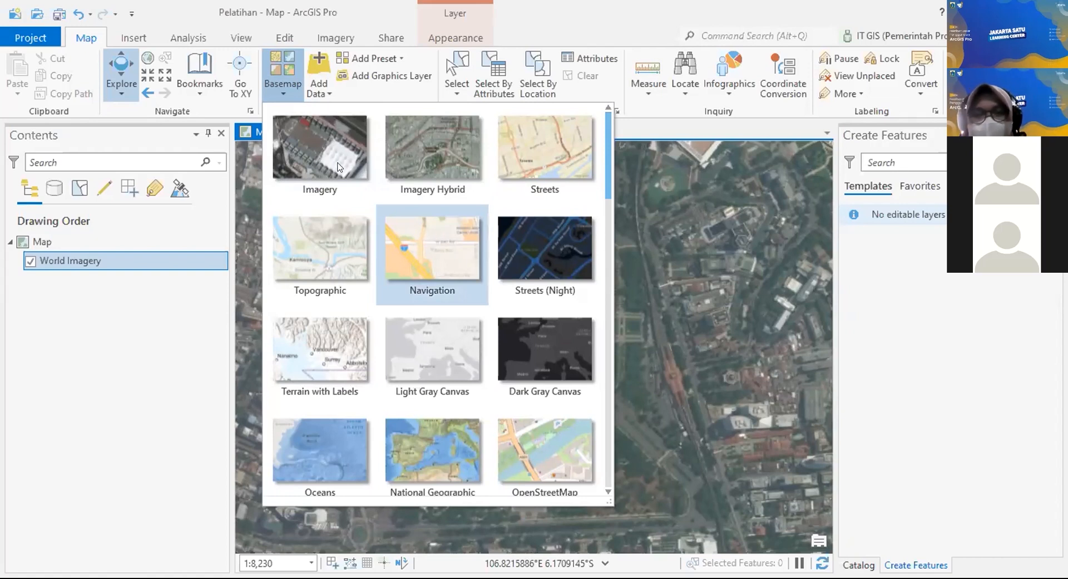
{"action": "left_click", "coordinate": [284, 92]}
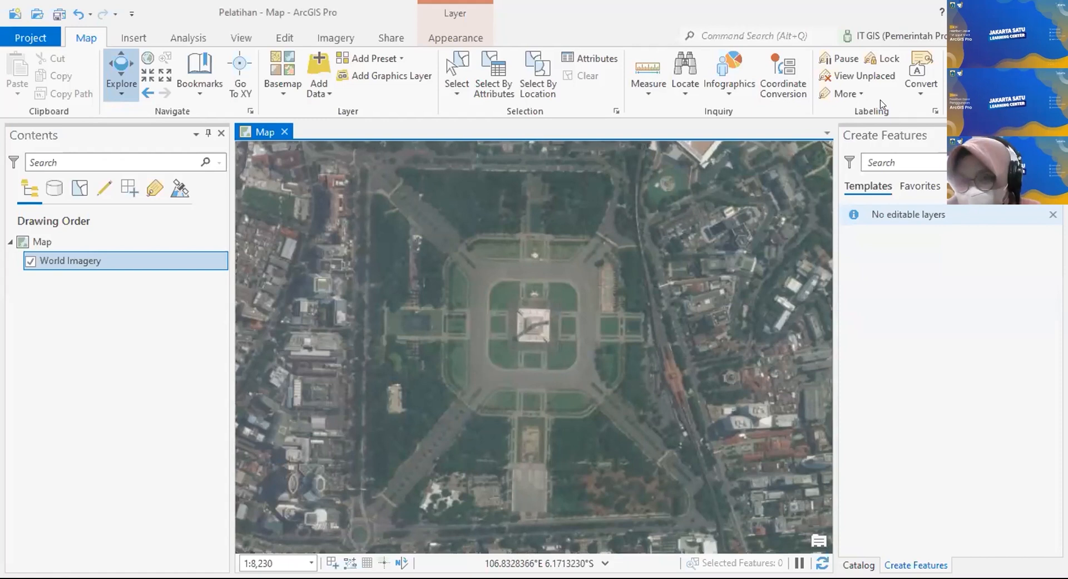
Step: Show the project Catalog and expand Folders to reveal the Pelatihan folder connection
{"action": "left_click", "coordinate": [863, 564]}
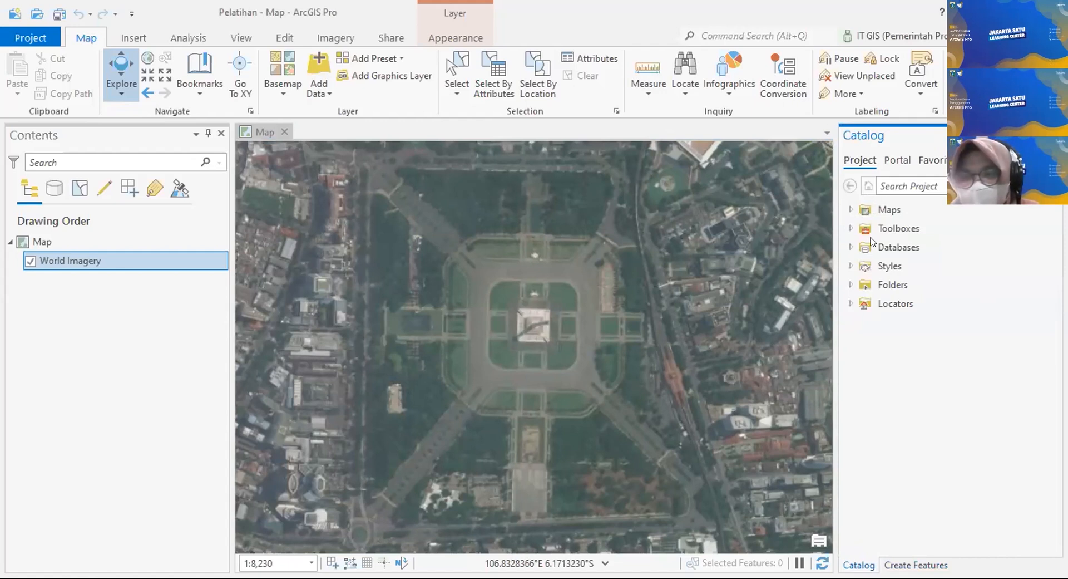
{"action": "left_click", "coordinate": [874, 209]}
{"action": "double_click", "coordinate": [884, 284]}
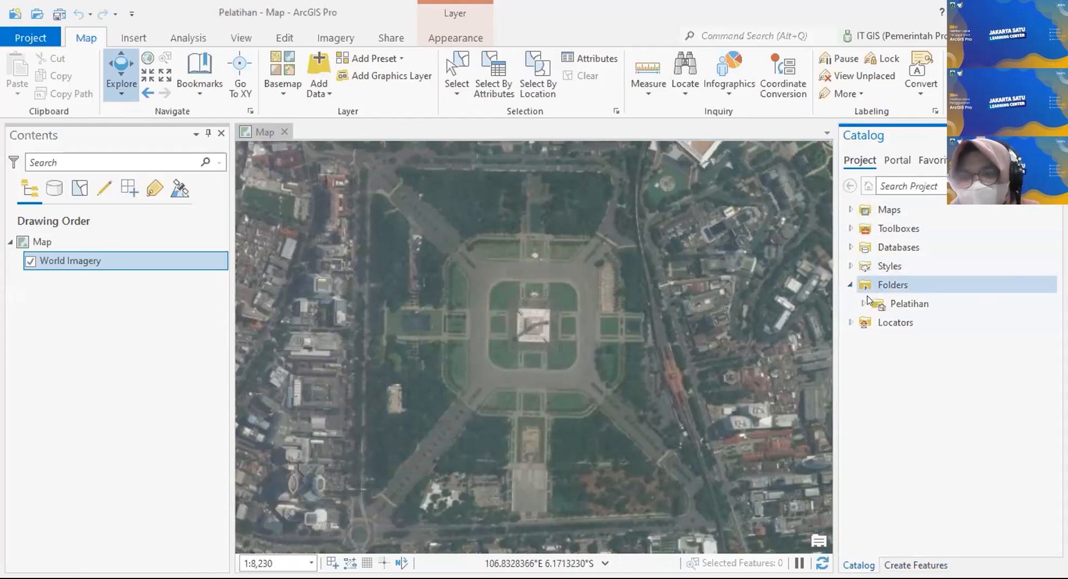
{"action": "left_click", "coordinate": [934, 305]}
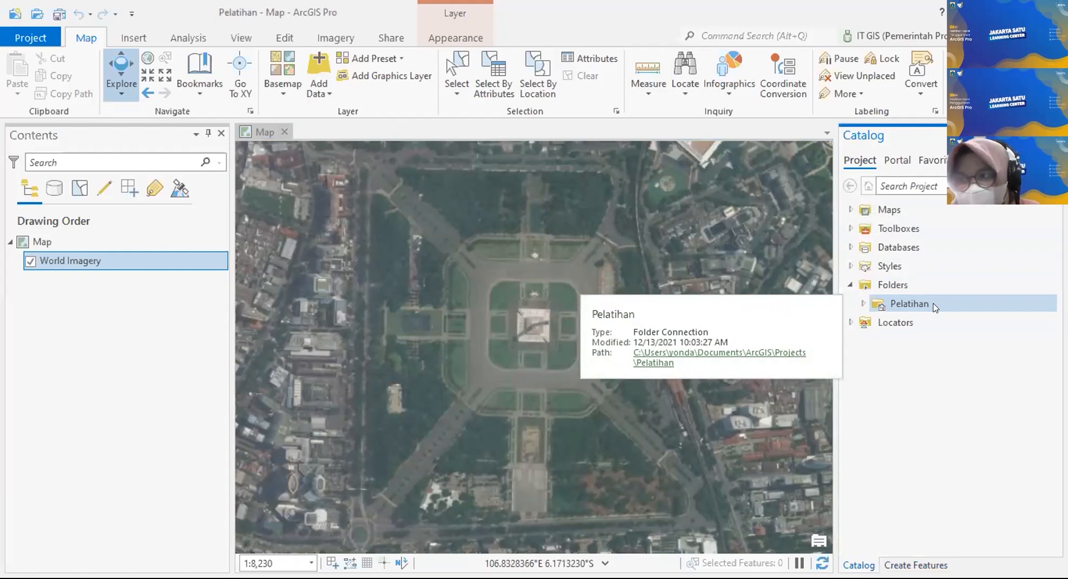
{"action": "left_click", "coordinate": [896, 248]}
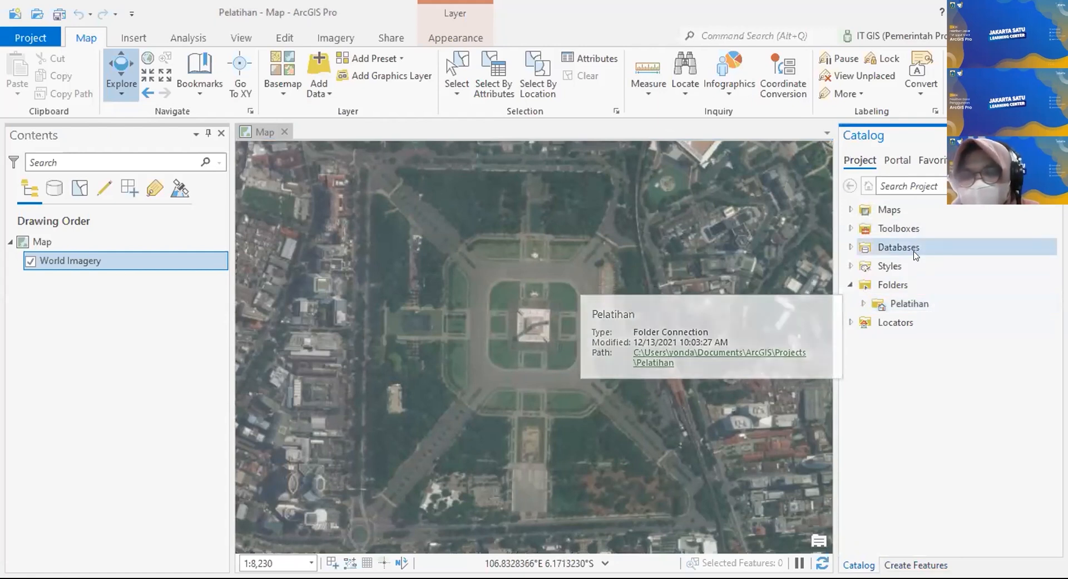
{"action": "left_click", "coordinate": [912, 304]}
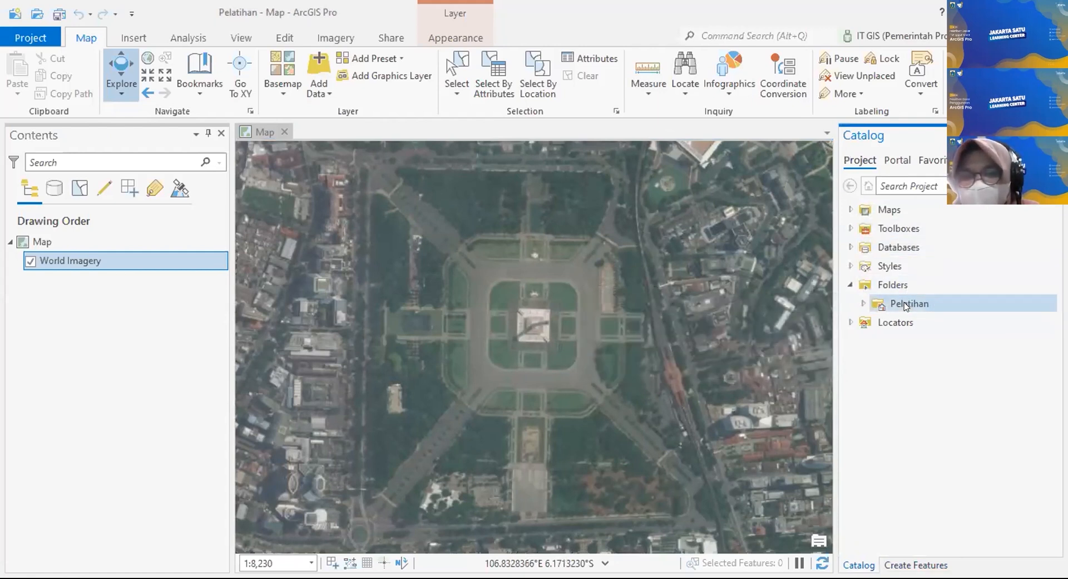
{"action": "left_click", "coordinate": [891, 282]}
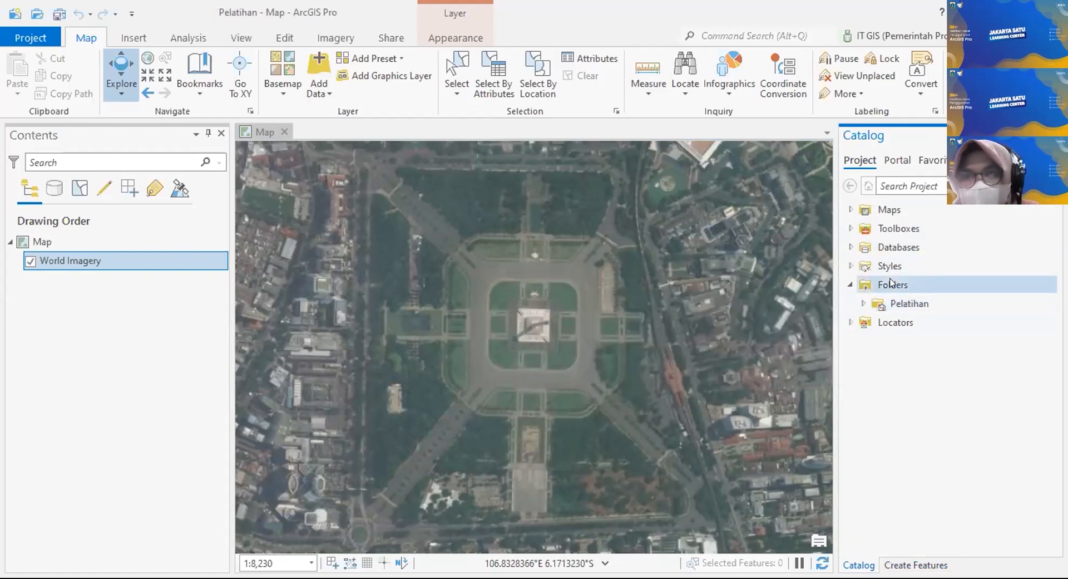
{"action": "left_click", "coordinate": [907, 296]}
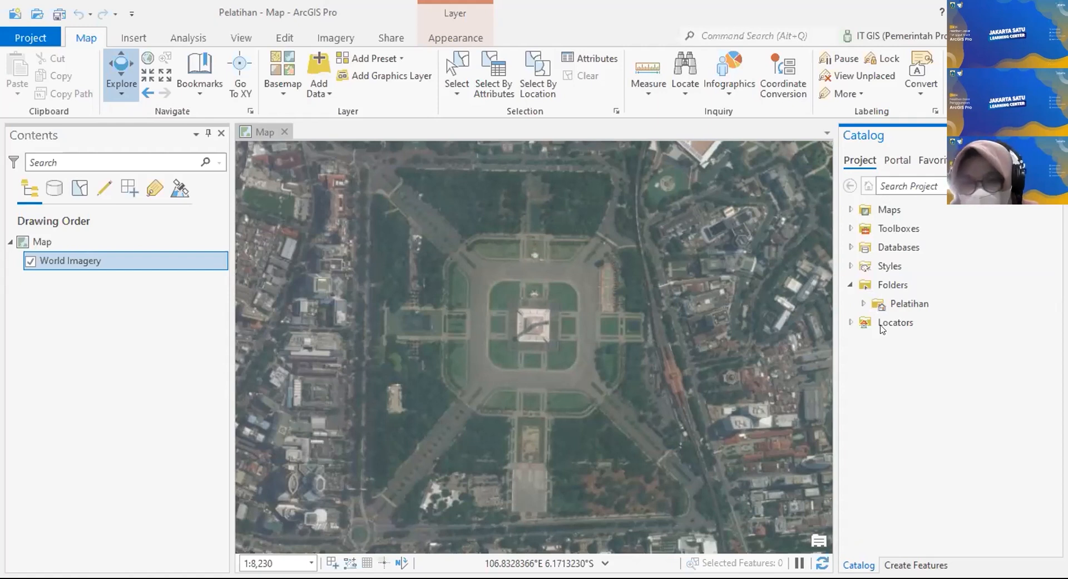
{"action": "right_click", "coordinate": [917, 283]}
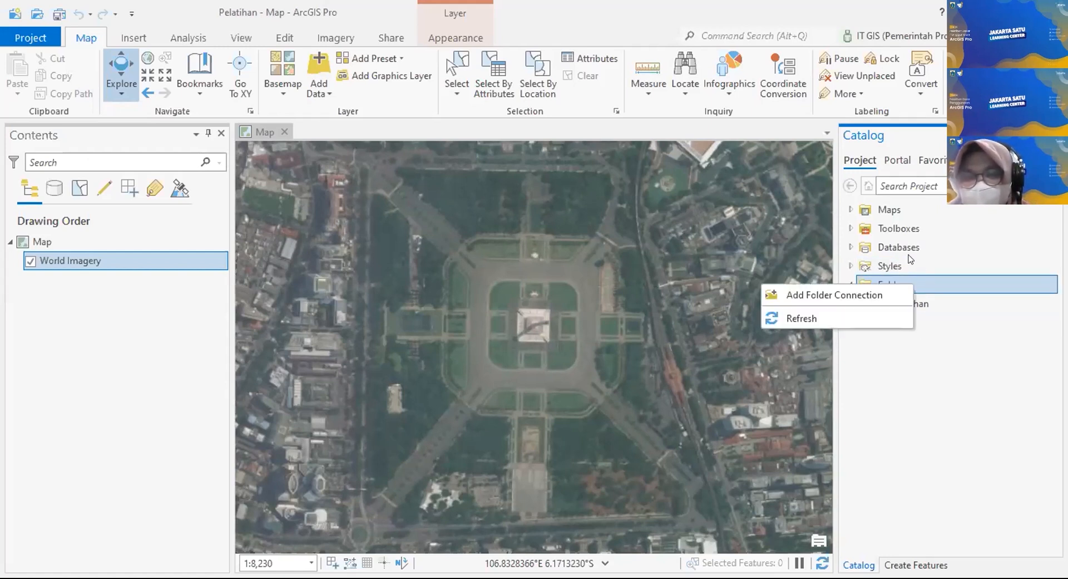
Step: Create a new folder named PELATIHAN ARCGIS and add it as a folder connection
{"action": "left_click", "coordinate": [845, 297]}
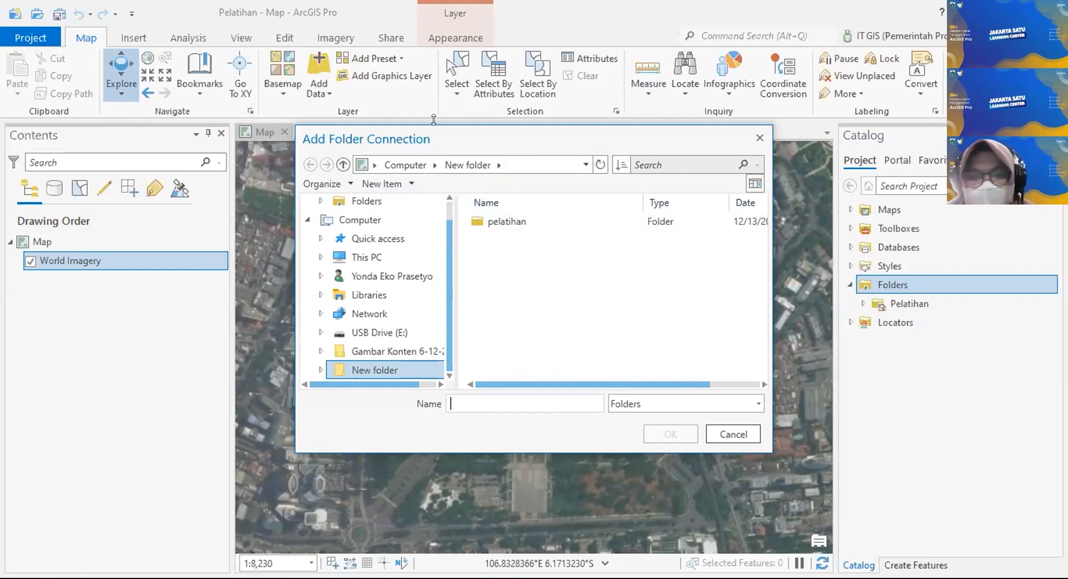
{"action": "left_click", "coordinate": [563, 221]}
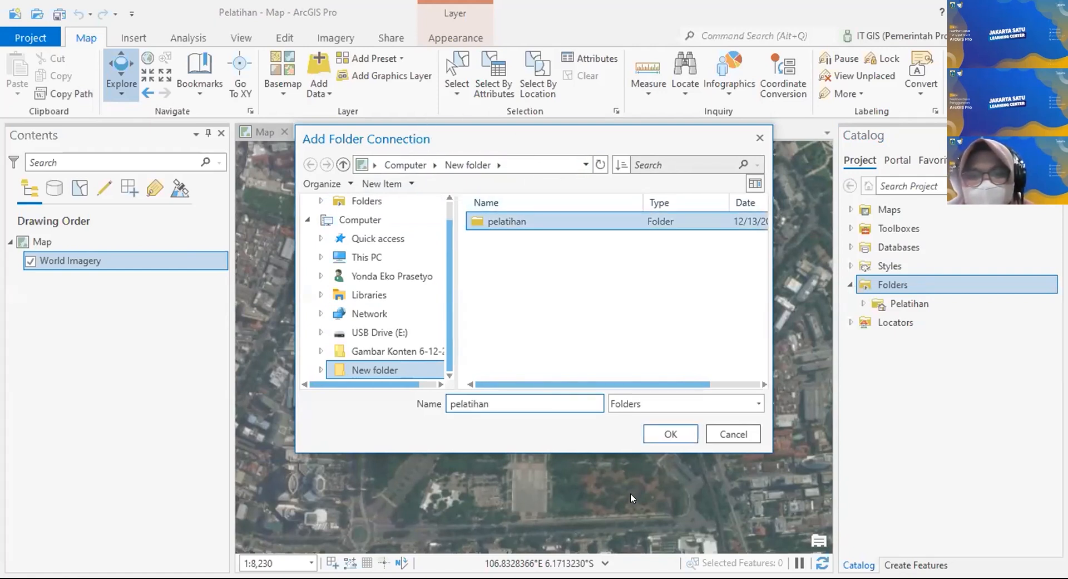
{"action": "left_click", "coordinate": [517, 250]}
{"action": "left_click", "coordinate": [410, 184]}
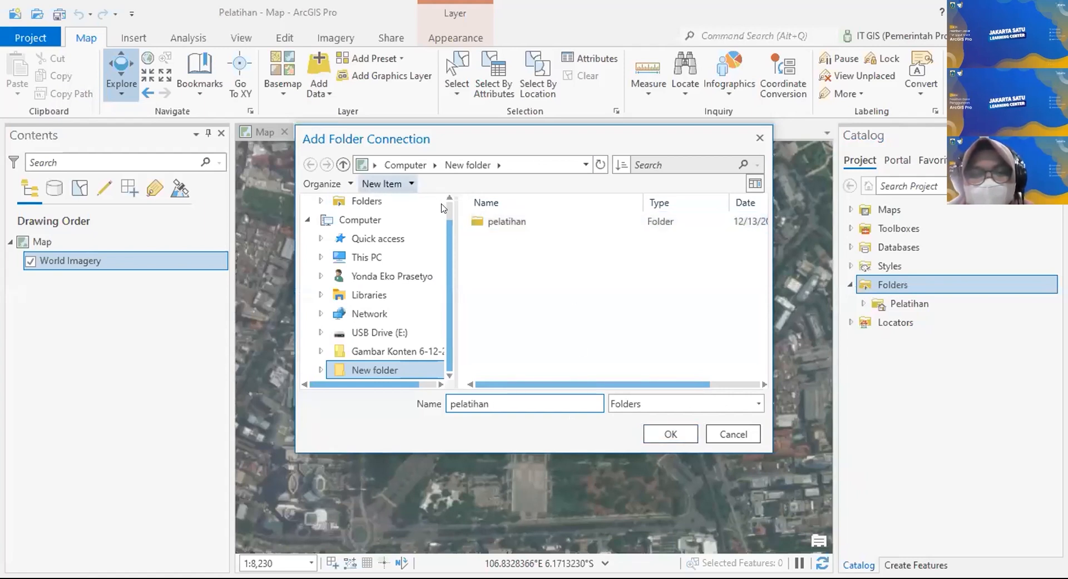
{"action": "key", "text": "Return"}
{"action": "type", "text": "PE"}
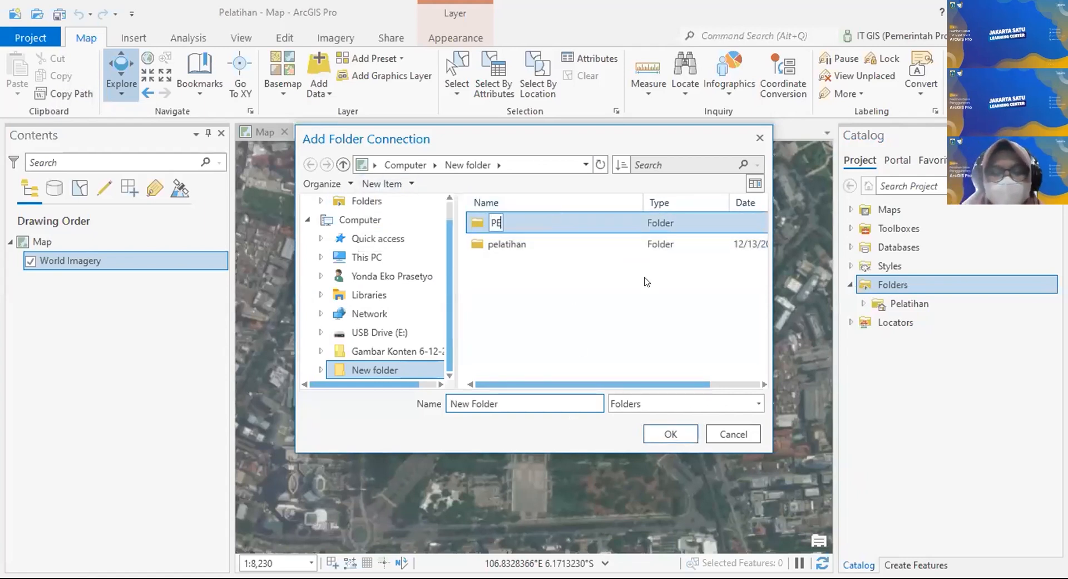
{"action": "type", "text": "LAT"}
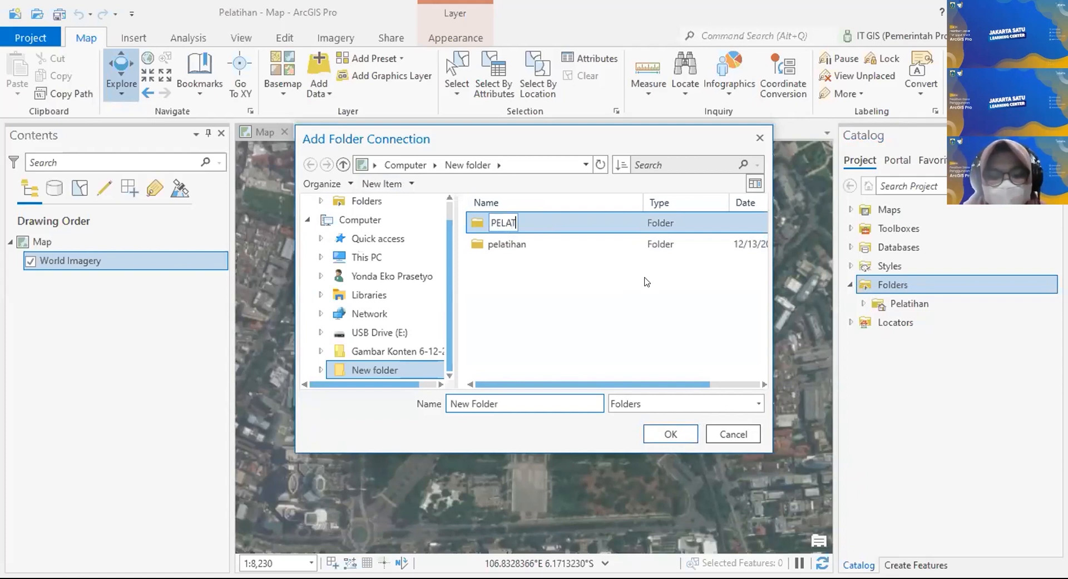
{"action": "type", "text": "IHAN aRCGIS"}
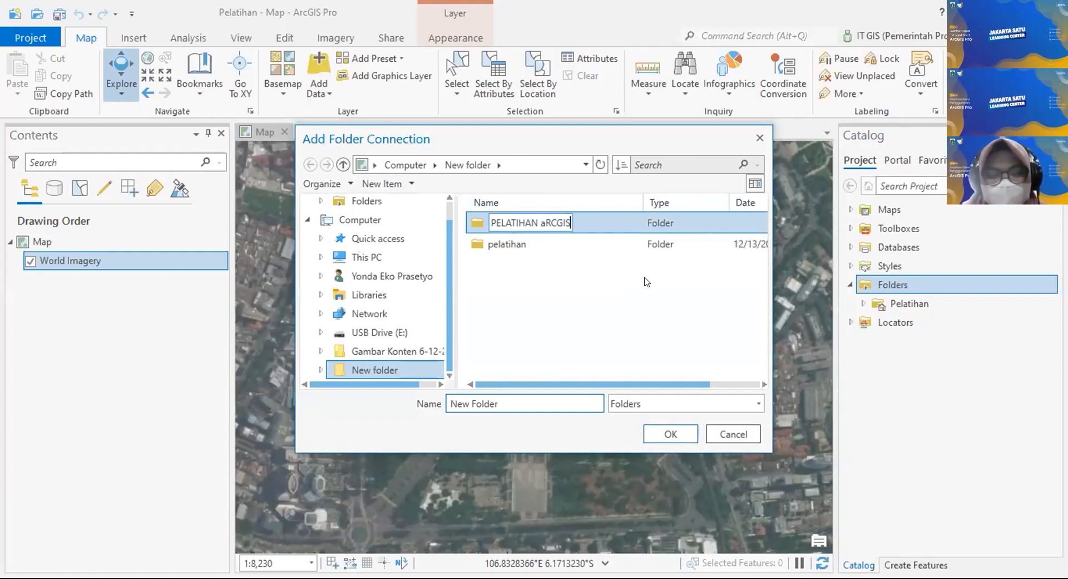
{"action": "key", "text": "BackSpace"}
{"action": "key", "text": "BackSpace"}
{"action": "key", "text": "BackSpace"}
{"action": "key", "text": "BackSpace"}
{"action": "key", "text": "BackSpace"}
{"action": "key", "text": "BackSpace"}
{"action": "type", "text": "ARCGIS"}
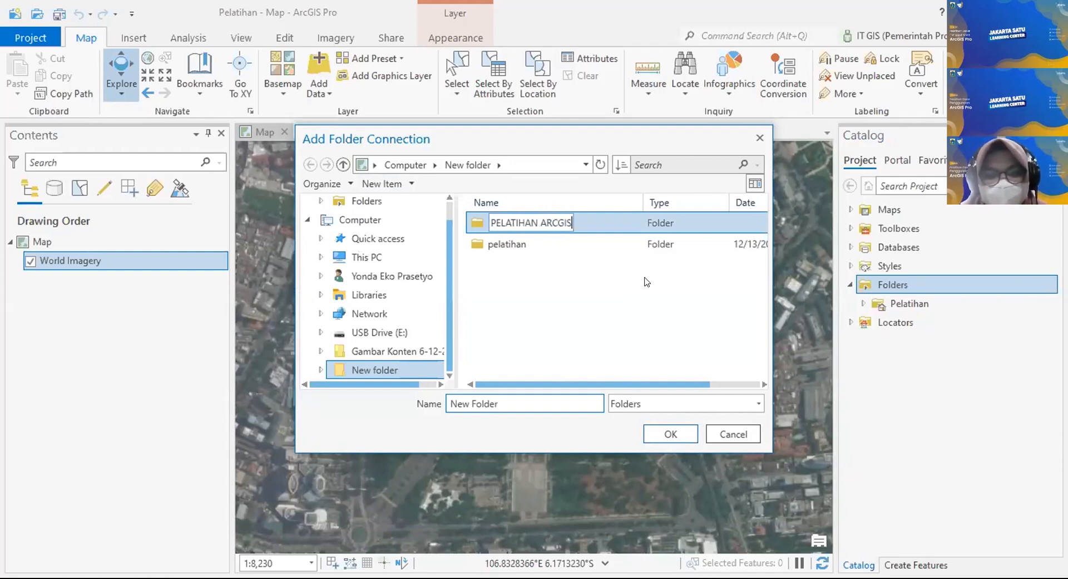
{"action": "left_click", "coordinate": [675, 429]}
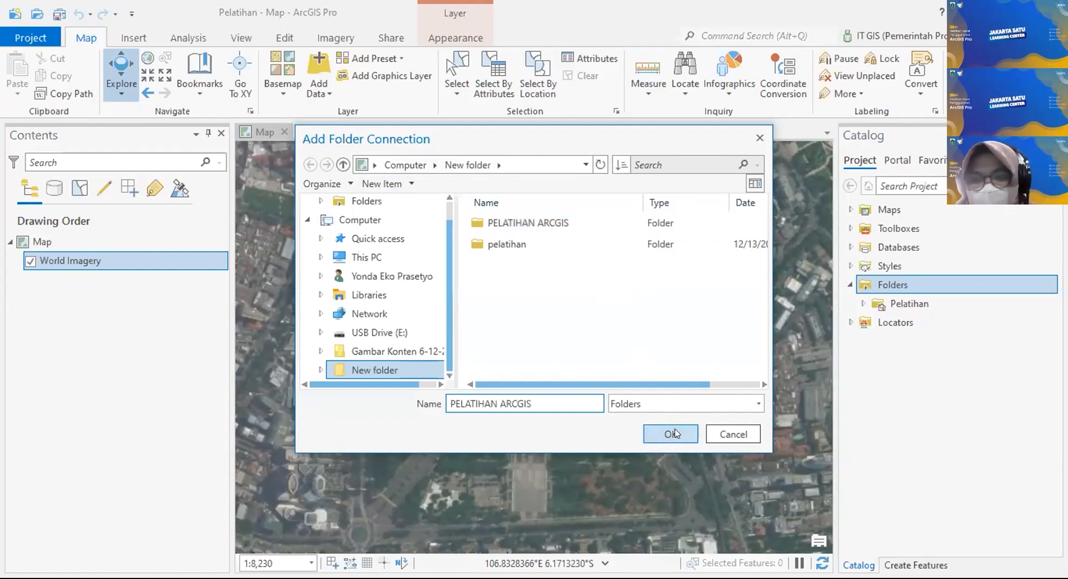
{"action": "left_click", "coordinate": [675, 429]}
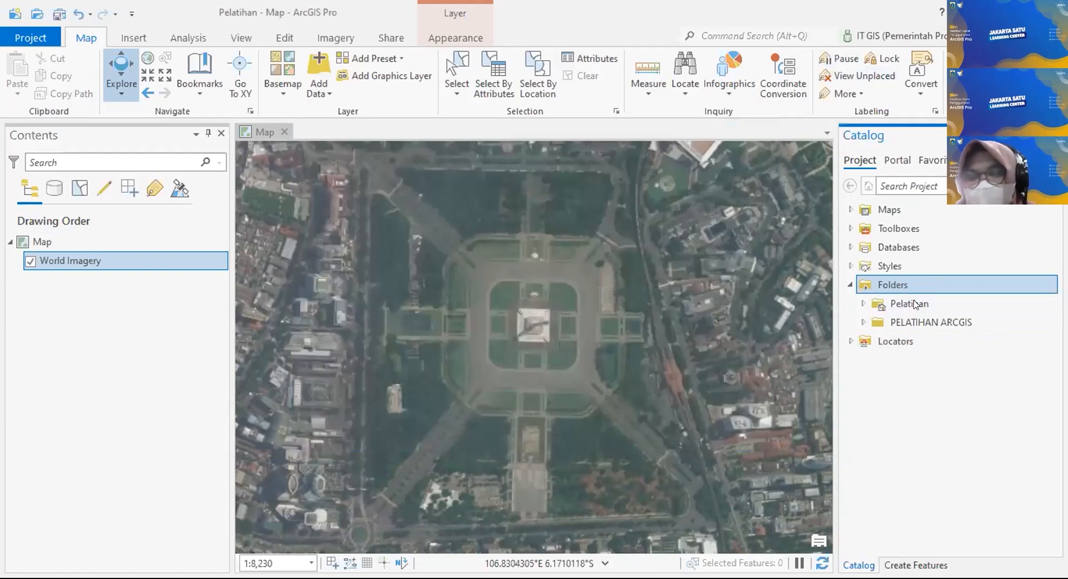
{"action": "left_click", "coordinate": [941, 323]}
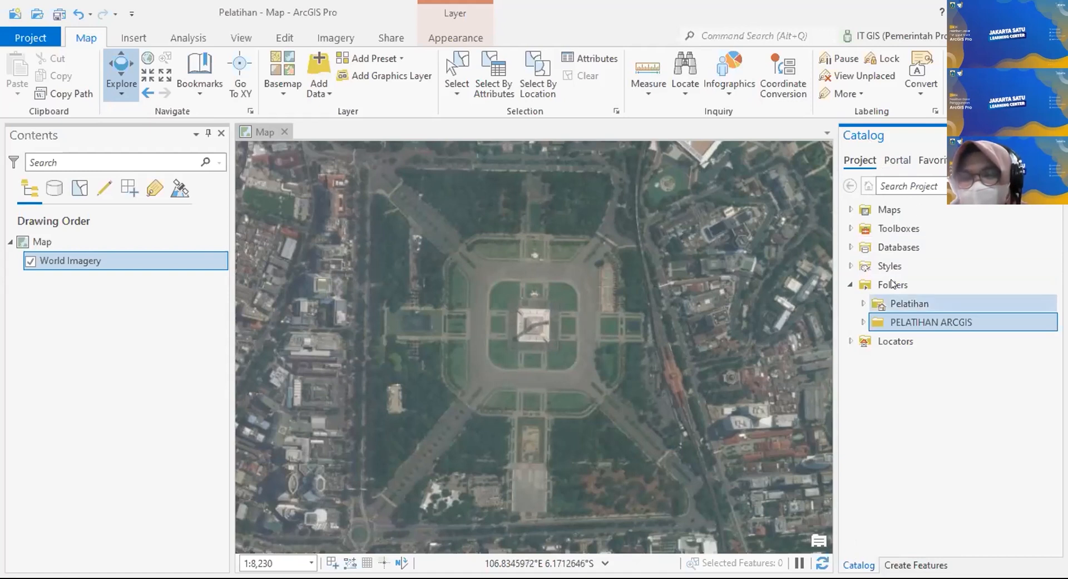
{"action": "left_click", "coordinate": [892, 284]}
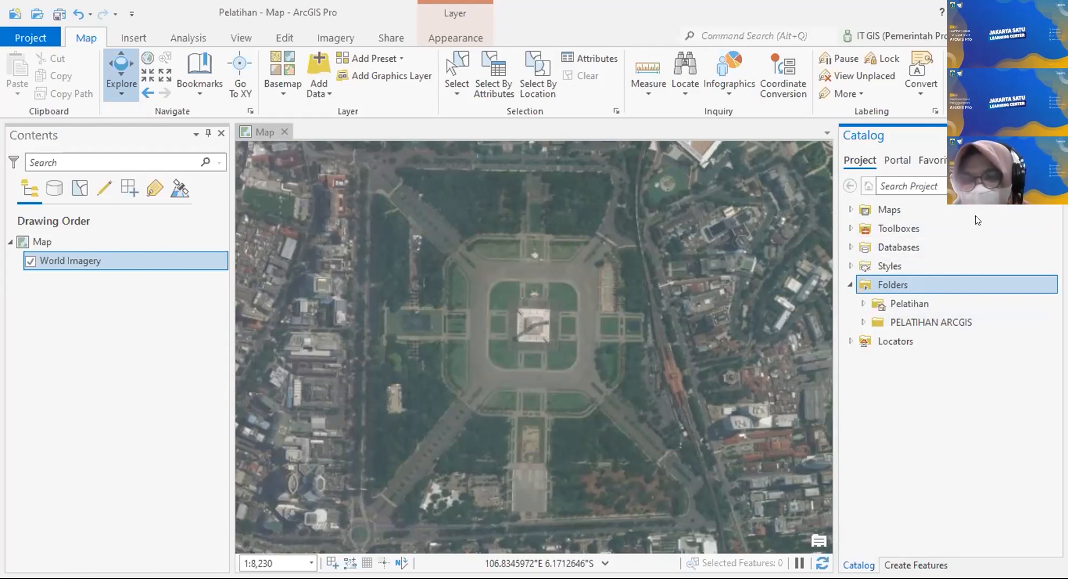
Step: Create an extra folder left as 'New Folder', then reconnect the PELATIHAN ARCGIS folder
{"action": "right_click", "coordinate": [957, 283]}
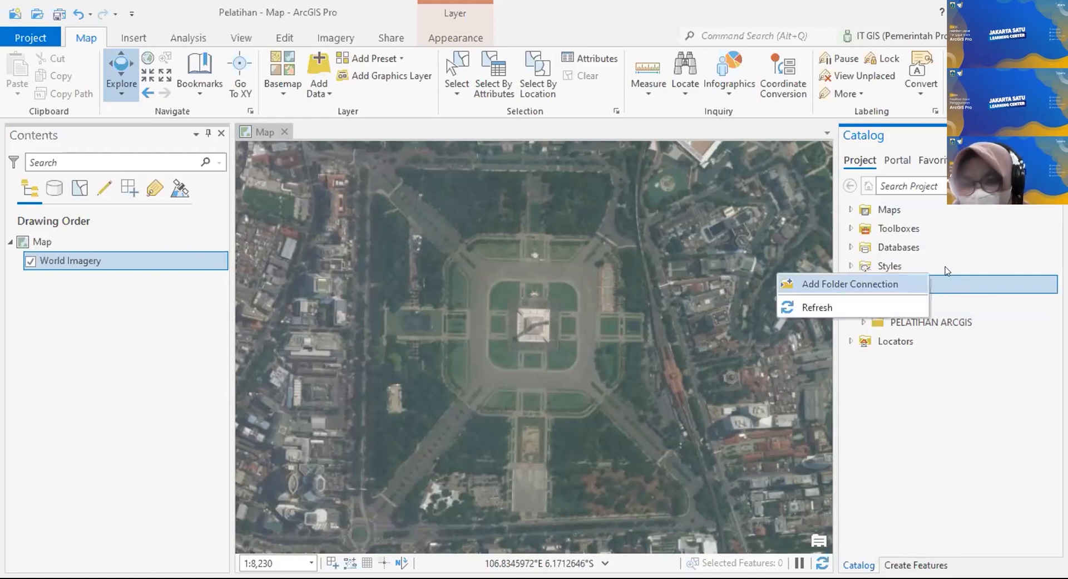
{"action": "left_click", "coordinate": [903, 282]}
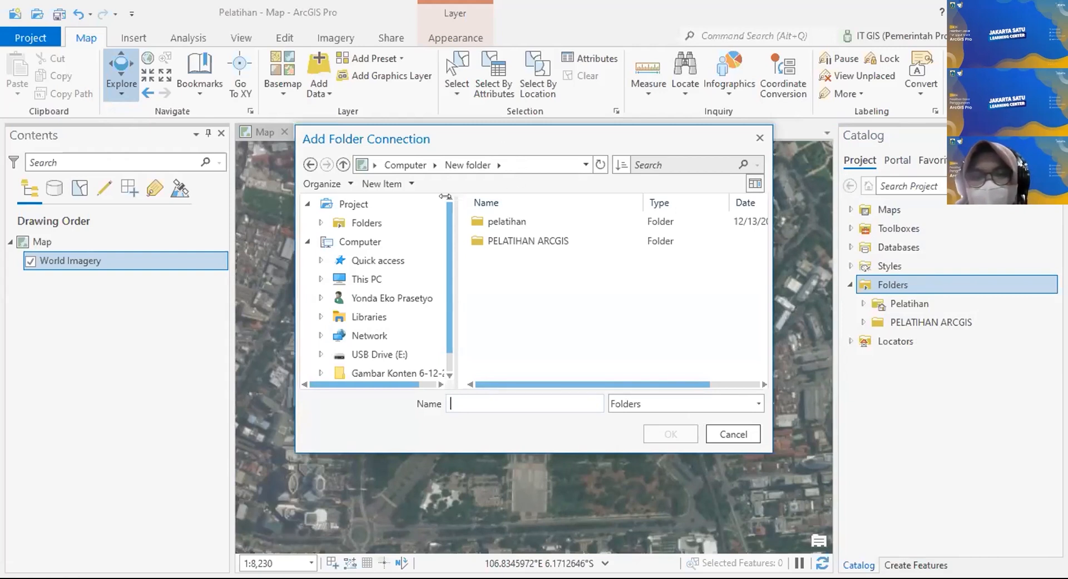
{"action": "left_click", "coordinate": [419, 198]}
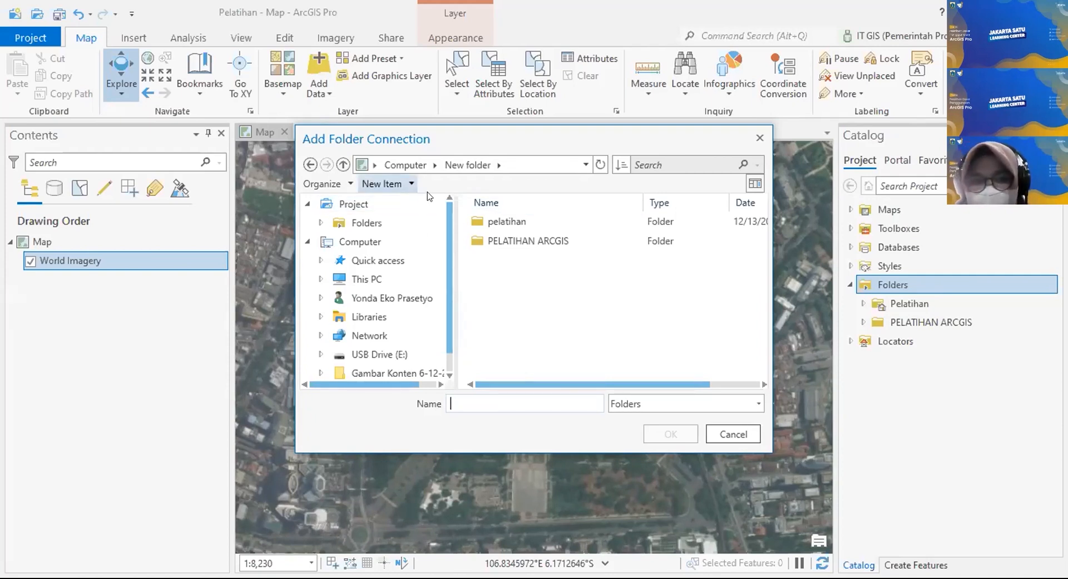
{"action": "left_click", "coordinate": [388, 183]}
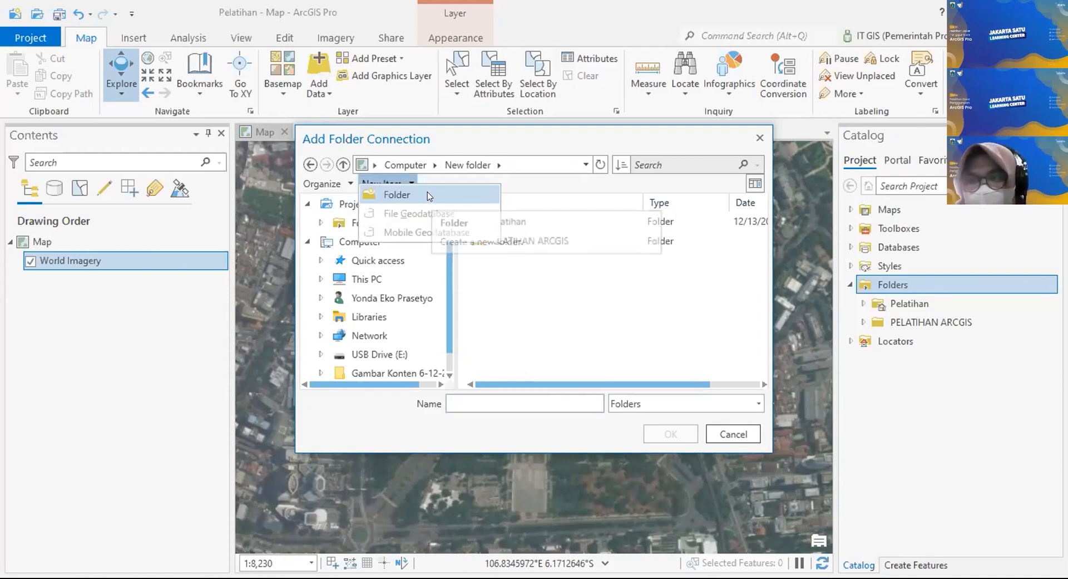
{"action": "left_click", "coordinate": [429, 196]}
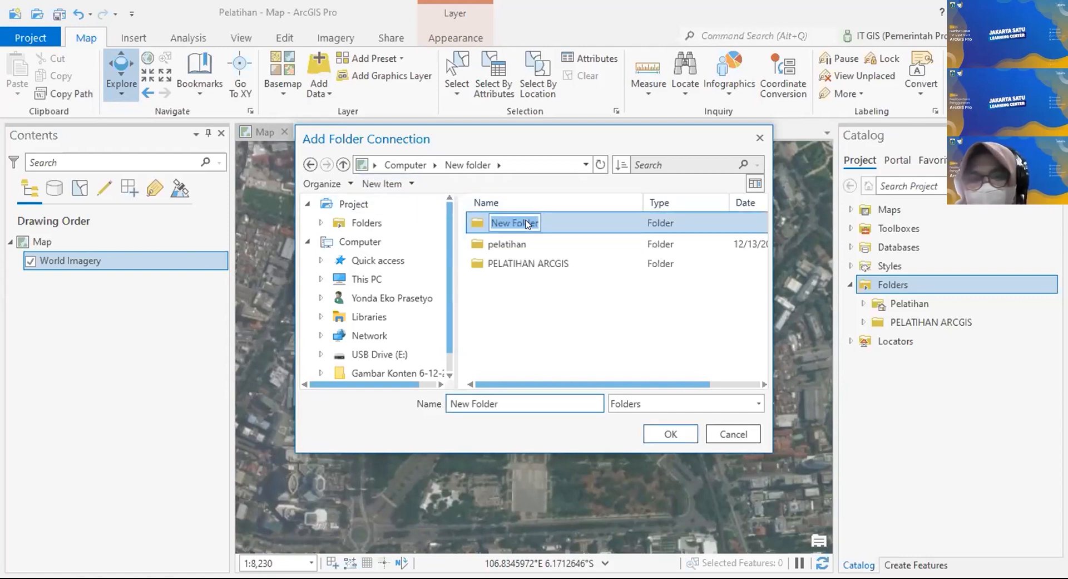
{"action": "left_click", "coordinate": [608, 330]}
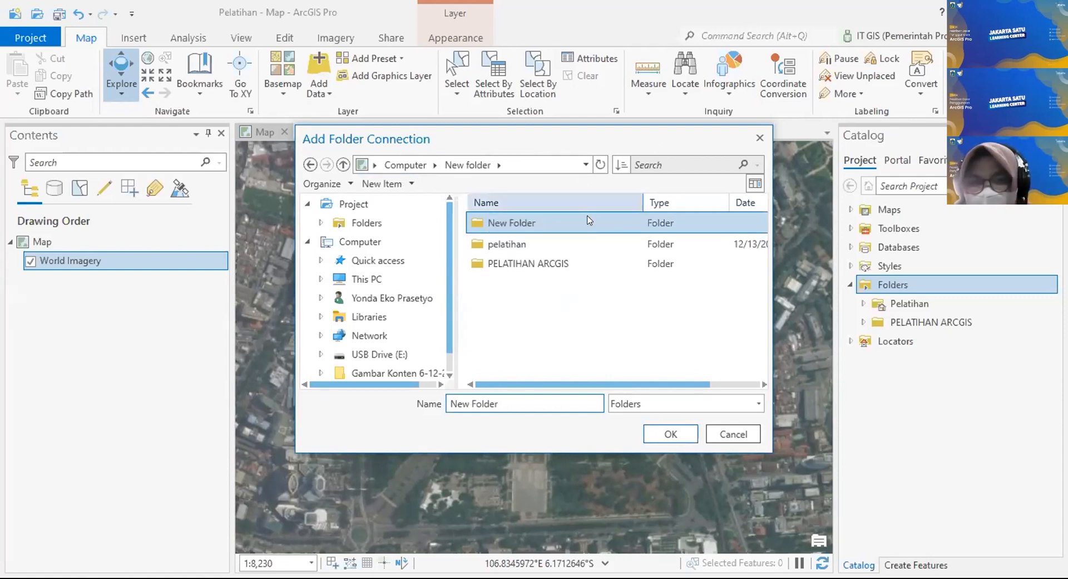
{"action": "left_click", "coordinate": [543, 254]}
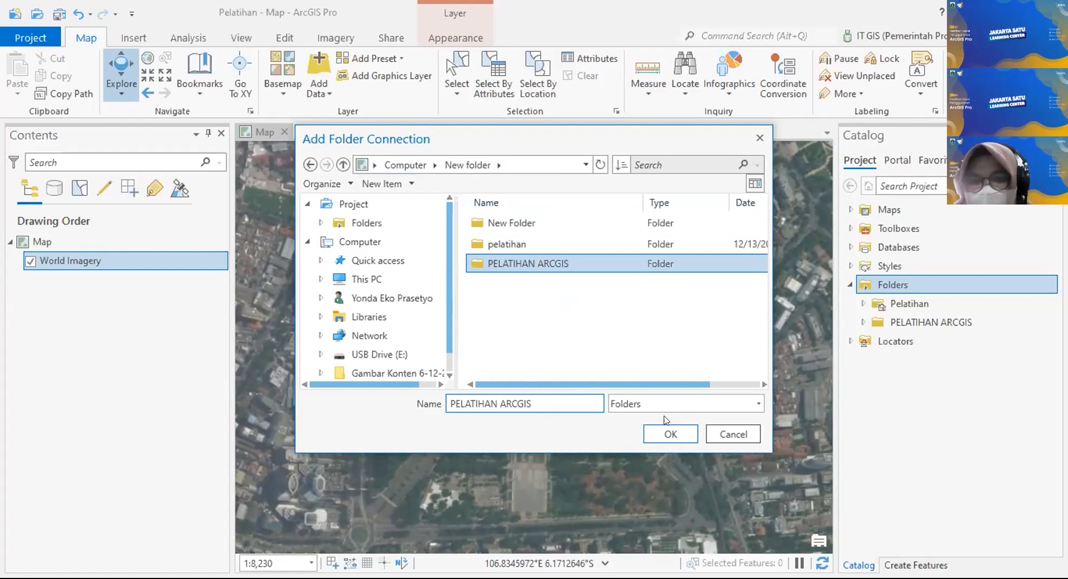
{"action": "left_click", "coordinate": [670, 436]}
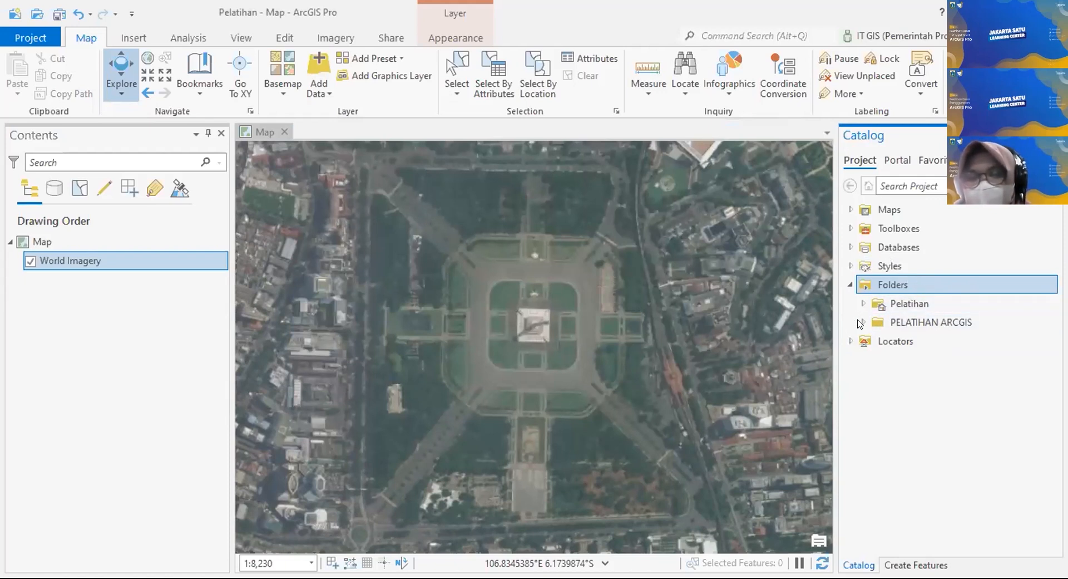
Step: Select the PELATIHAN ARCGIS folder connection under the project's Folders
{"action": "mouse_move", "coordinate": [983, 322]}
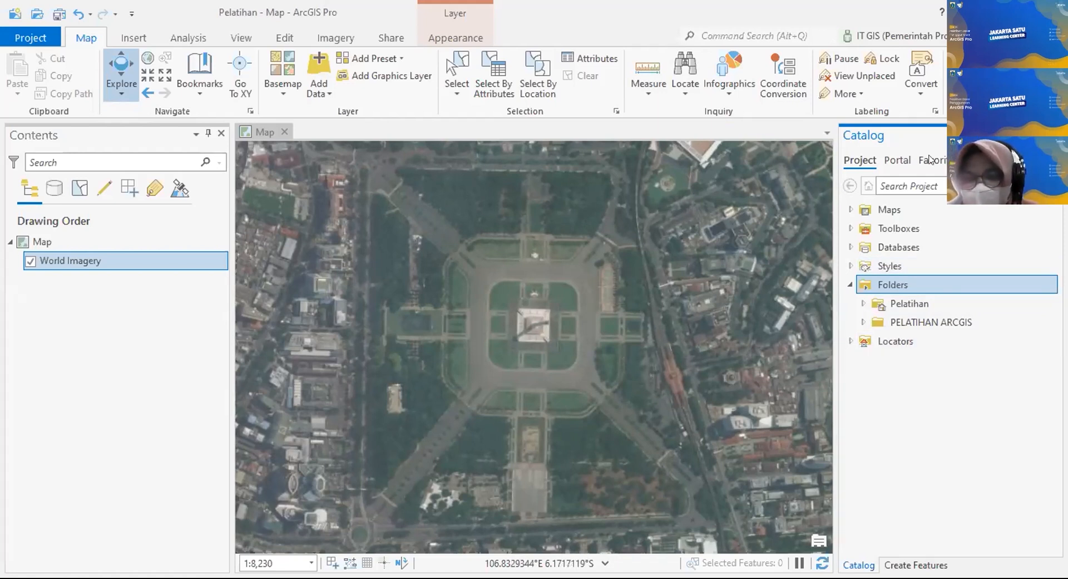
{"action": "left_click", "coordinate": [957, 323]}
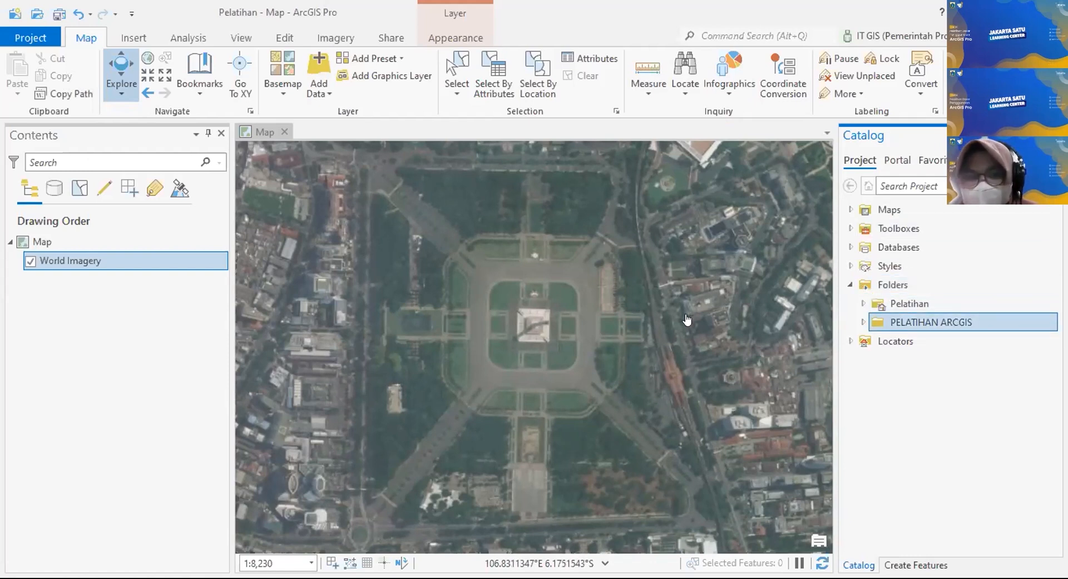
Step: Add a New File Geodatabase.gdb to the PELATIHAN ARCGIS folder
{"action": "right_click", "coordinate": [894, 322]}
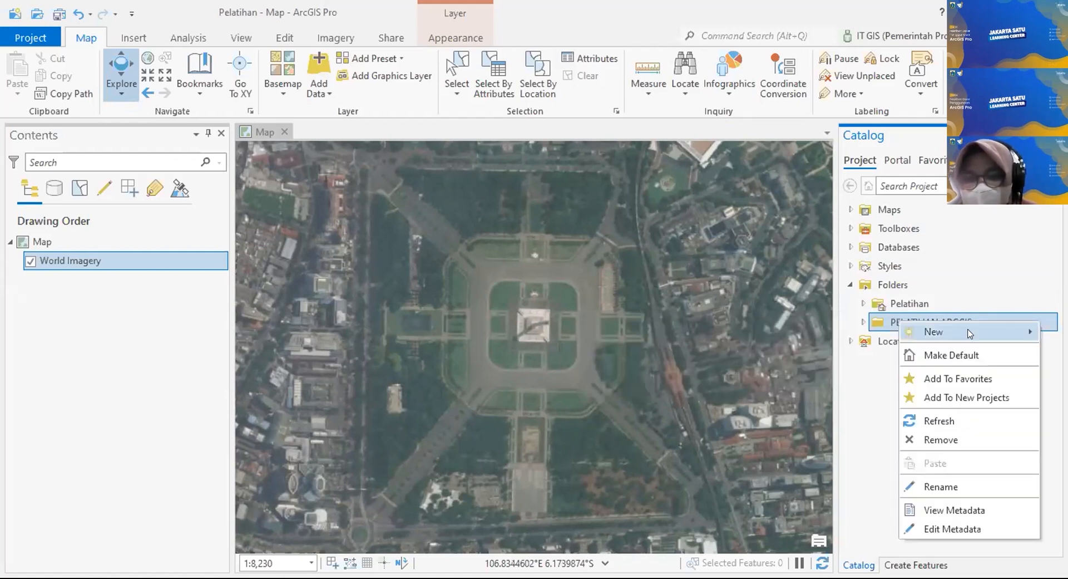
{"action": "mouse_move", "coordinate": [969, 333]}
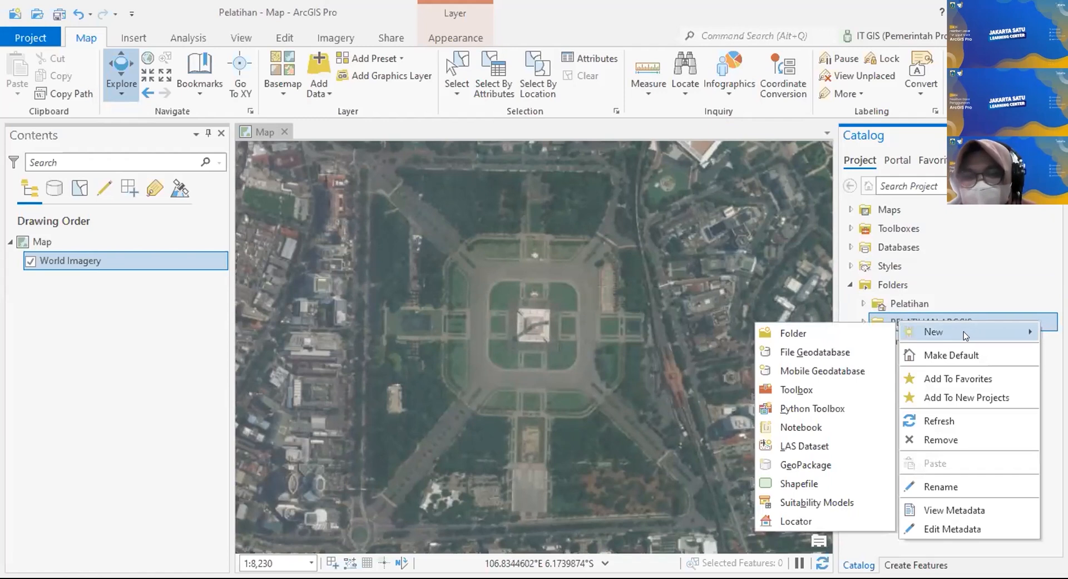
{"action": "left_click", "coordinate": [856, 349]}
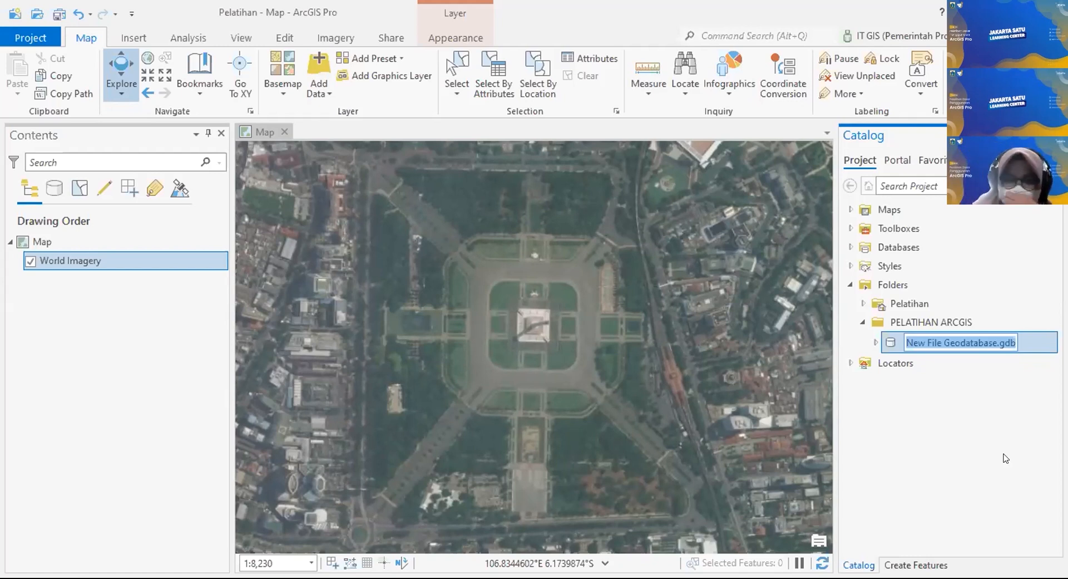
Step: Rename New File Geodatabase.gdb to pelatihan.gdb
{"action": "key", "text": "Left"}
{"action": "key", "text": "Right"}
{"action": "key", "text": "Right"}
{"action": "key", "text": "Right"}
{"action": "key", "text": "Right"}
{"action": "key", "text": "Right"}
{"action": "key", "text": "Right"}
{"action": "key", "text": "Right"}
{"action": "key", "text": "Right"}
{"action": "key", "text": "Right"}
{"action": "key", "text": "Right"}
{"action": "key", "text": "Right"}
{"action": "key", "text": "Right"}
{"action": "key", "text": "Right"}
{"action": "key", "text": "Right"}
{"action": "key", "text": "Right"}
{"action": "key", "text": "Right"}
{"action": "key", "text": "shift+Left"}
{"action": "key", "text": "shift+Left"}
{"action": "key", "text": "shift+Left"}
{"action": "key", "text": "shift+Left"}
{"action": "key", "text": "shift+Left"}
{"action": "key", "text": "shift+Left"}
{"action": "key", "text": "shift+Left"}
{"action": "key", "text": "shift+Left"}
{"action": "key", "text": "shift+Left"}
{"action": "key", "text": "shift+Left"}
{"action": "key", "text": "shift+Left"}
{"action": "key", "text": "shift+Left"}
{"action": "key", "text": "shift+Left"}
{"action": "key", "text": "shift+Left"}
{"action": "key", "text": "shift+Left"}
{"action": "key", "text": "shift+Left"}
{"action": "key", "text": "shift+Left"}
{"action": "key", "text": "shift+Left"}
{"action": "key", "text": "shift+Left"}
{"action": "key", "text": "shift+Left"}
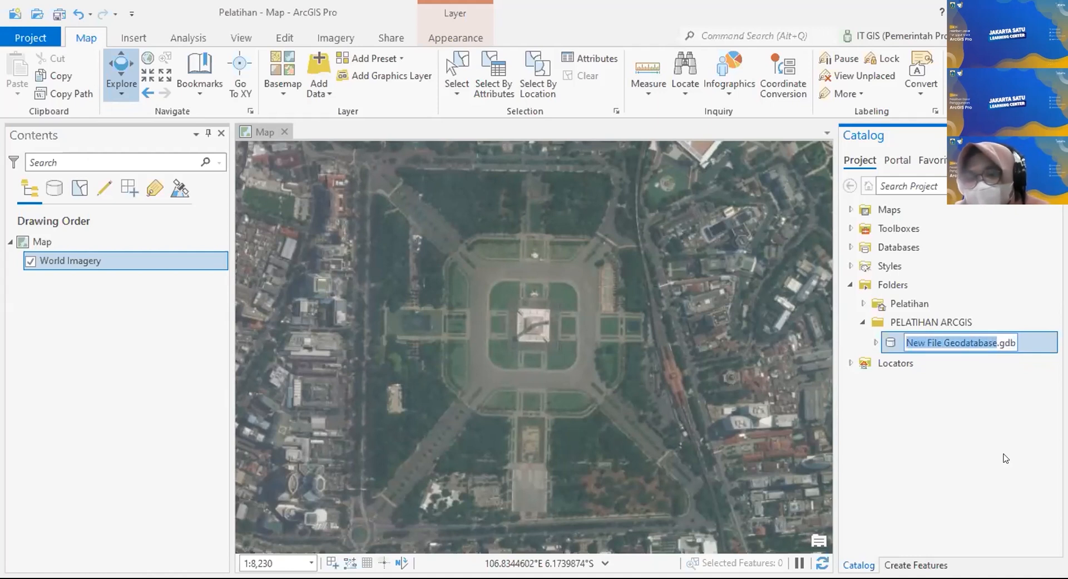
{"action": "type", "text": "p"}
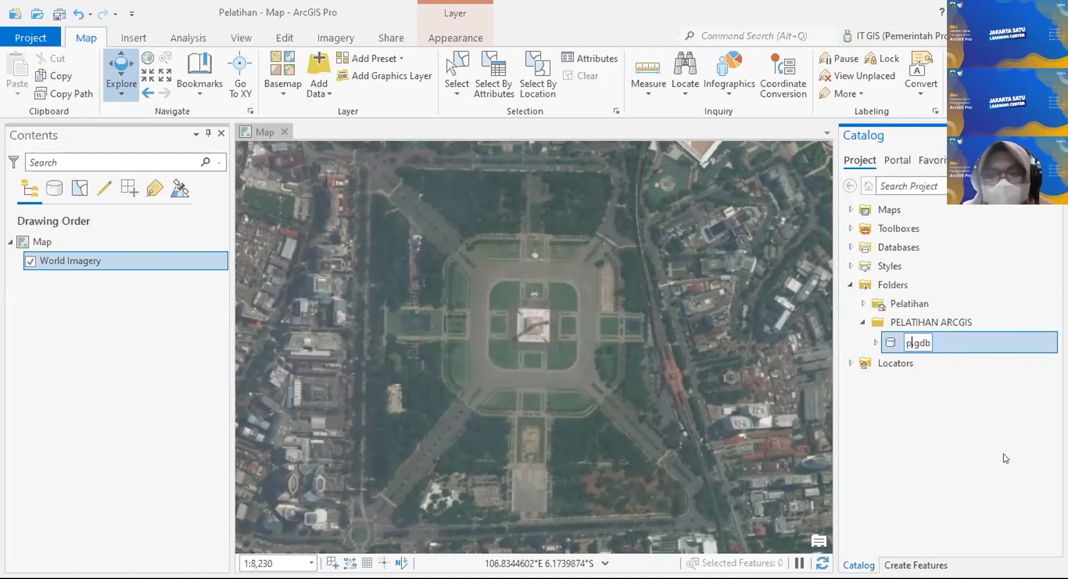
{"action": "type", "text": "elatihanb"}
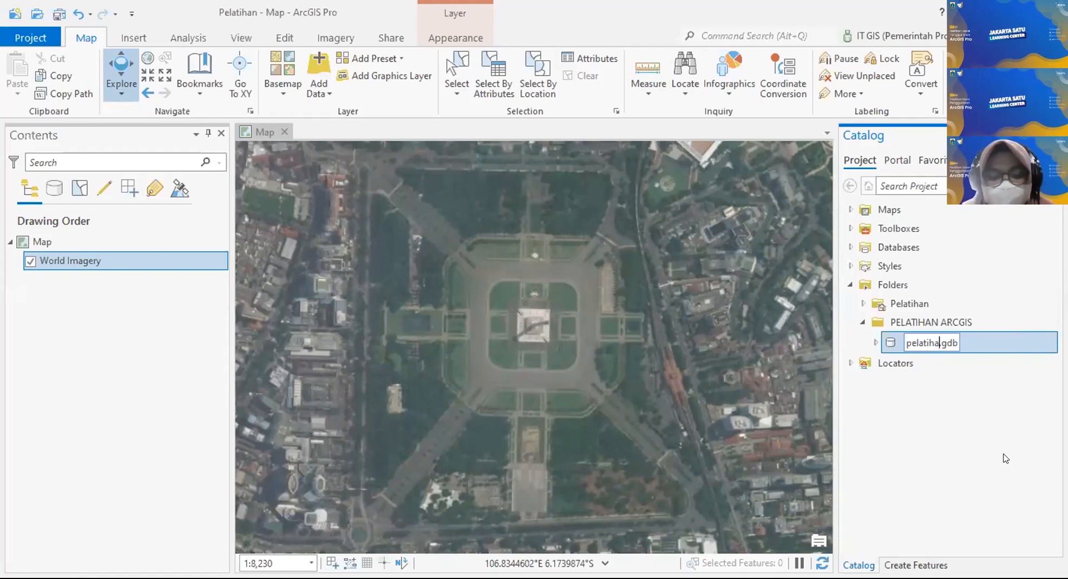
{"action": "key", "text": "BackSpace"}
{"action": "key", "text": "Return"}
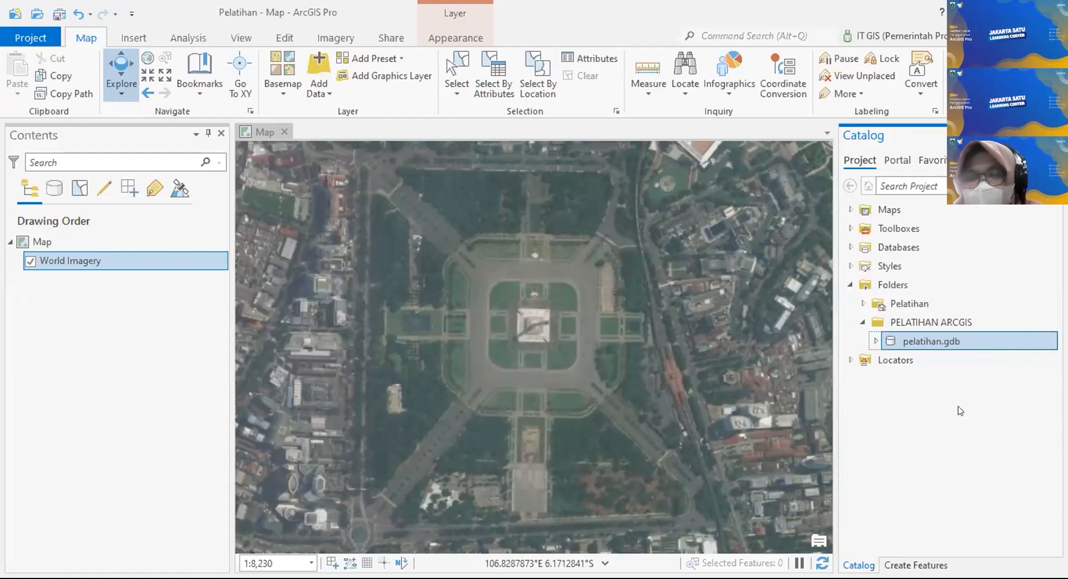
Step: Create a second file geodatabase in the PELATIHAN ARCGIS folder
{"action": "left_click", "coordinate": [931, 321]}
{"action": "right_click", "coordinate": [923, 321]}
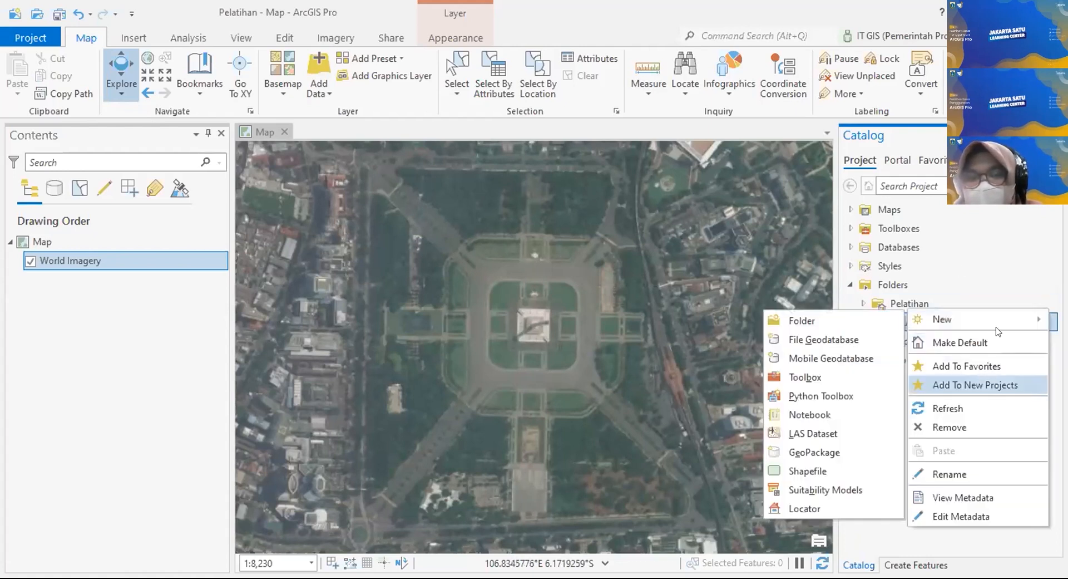
{"action": "left_click", "coordinate": [1019, 269]}
{"action": "right_click", "coordinate": [962, 320]}
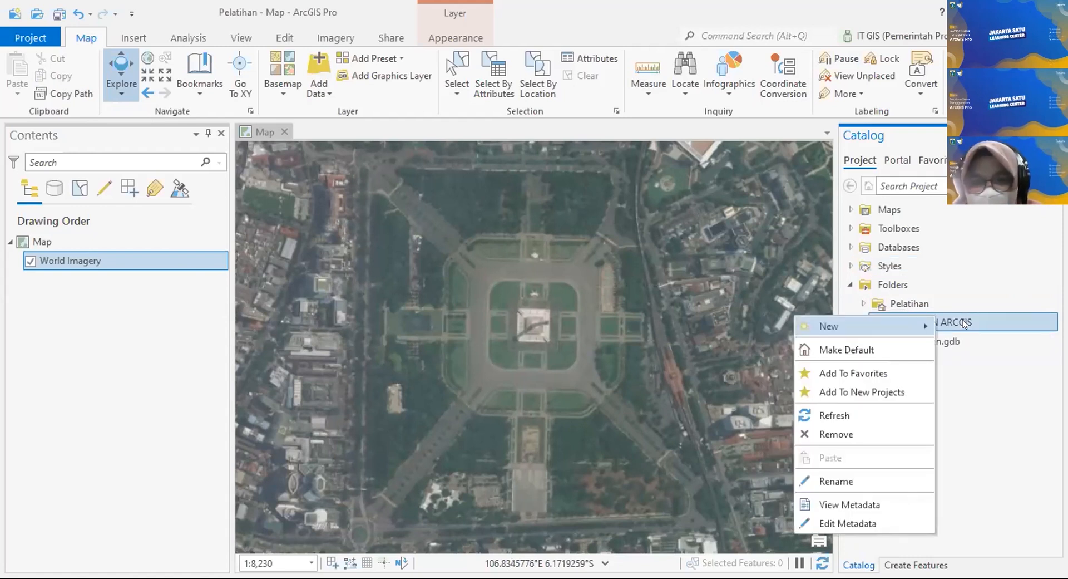
{"action": "mouse_move", "coordinate": [910, 330]}
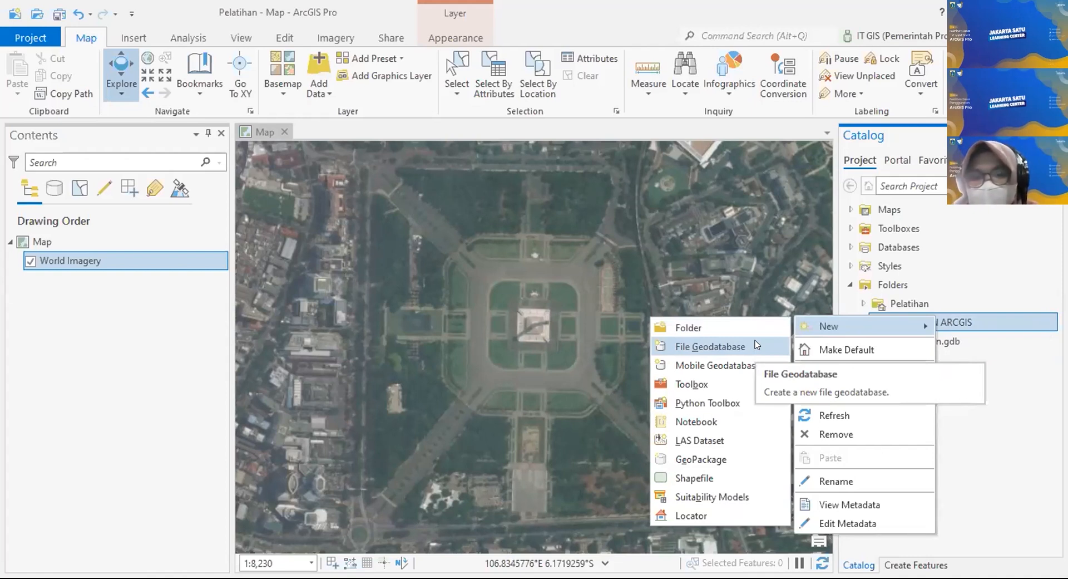
{"action": "left_click", "coordinate": [1019, 327]}
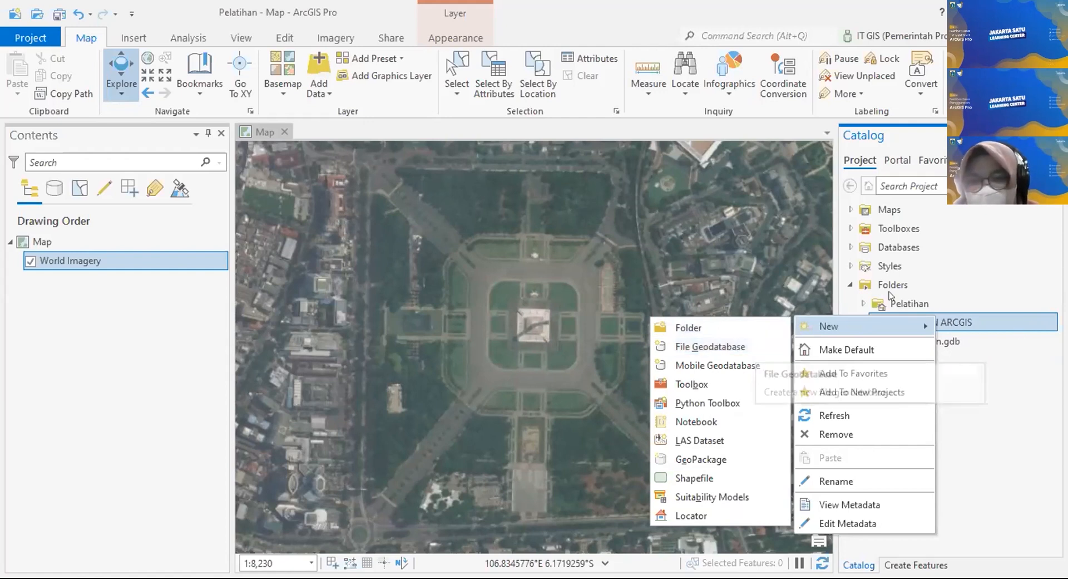
{"action": "left_click", "coordinate": [929, 341]}
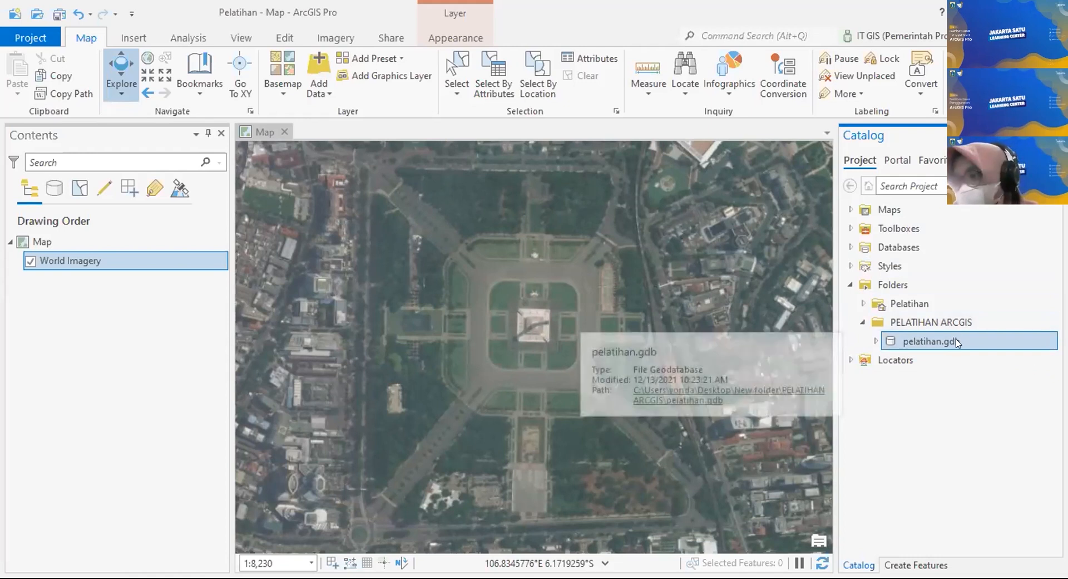
Step: Rename the second geodatabase to contoh pelatihan.gdb
{"action": "left_click", "coordinate": [939, 327]}
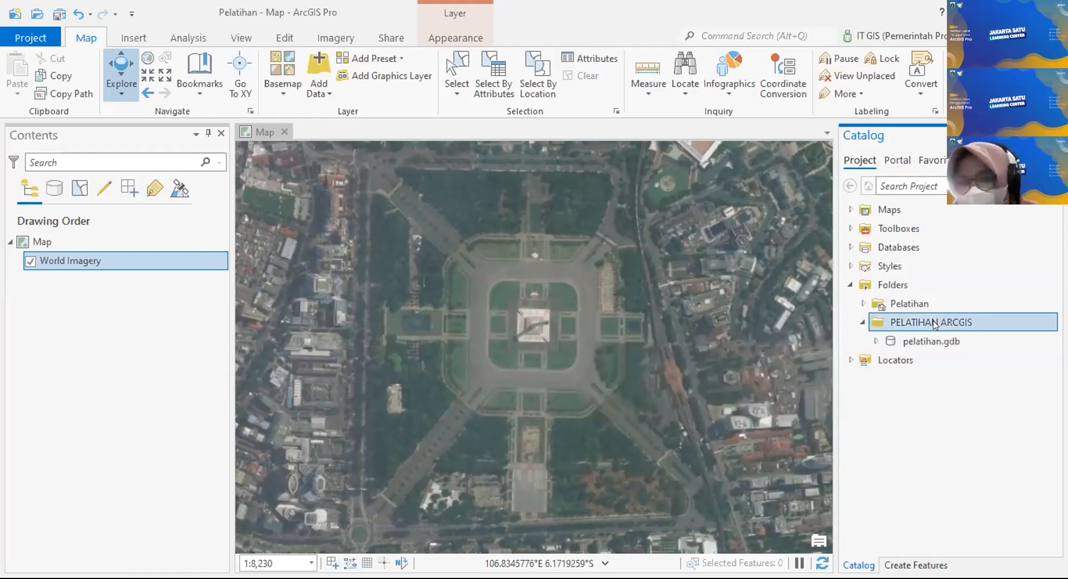
{"action": "right_click", "coordinate": [980, 331]}
{"action": "mouse_move", "coordinate": [981, 332]}
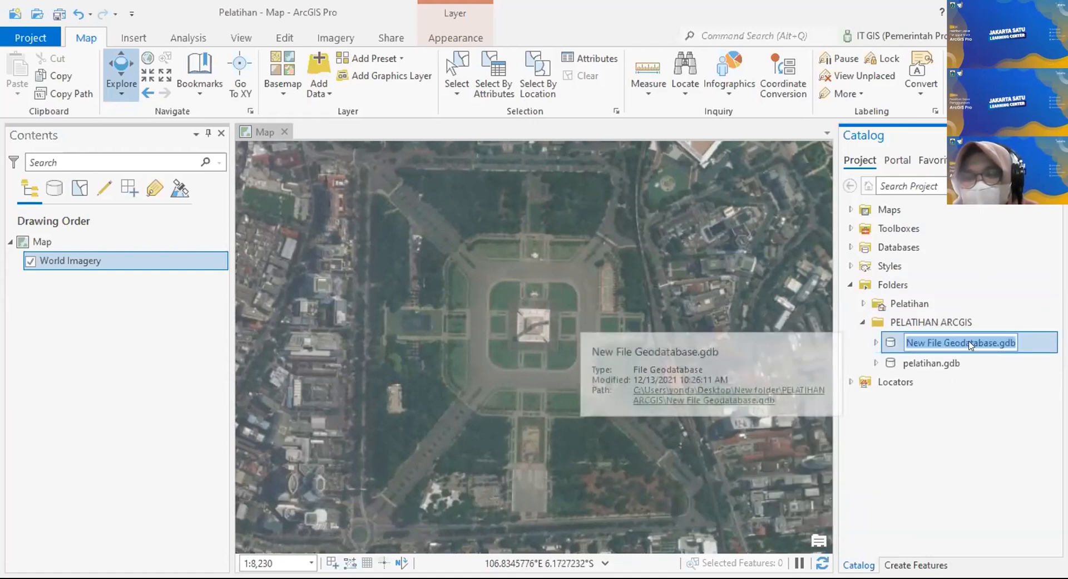
{"action": "left_click", "coordinate": [996, 343]}
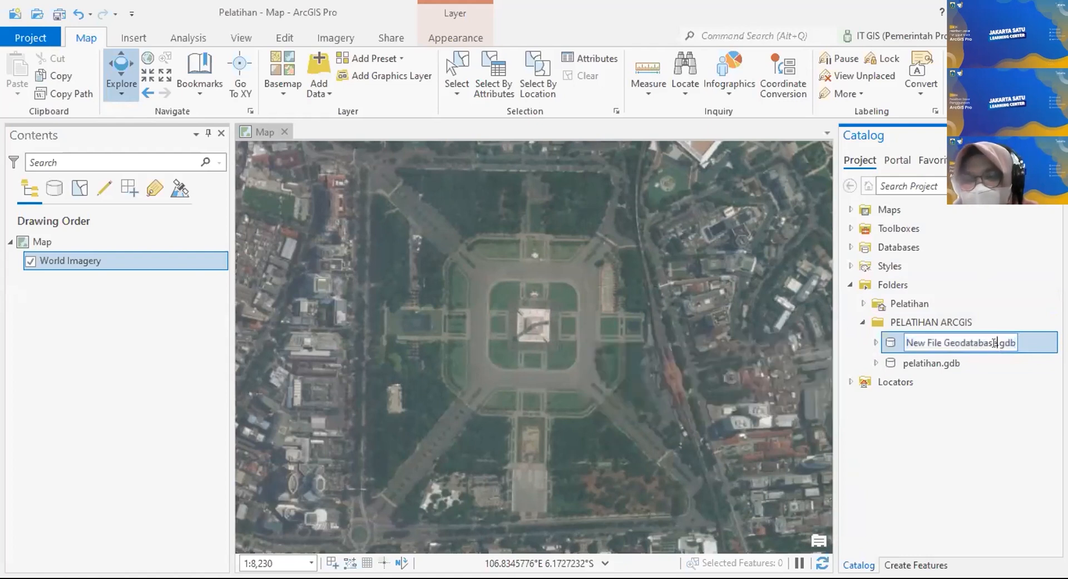
{"action": "left_click_drag", "start_coordinate": [996, 342], "coordinate": [898, 340]}
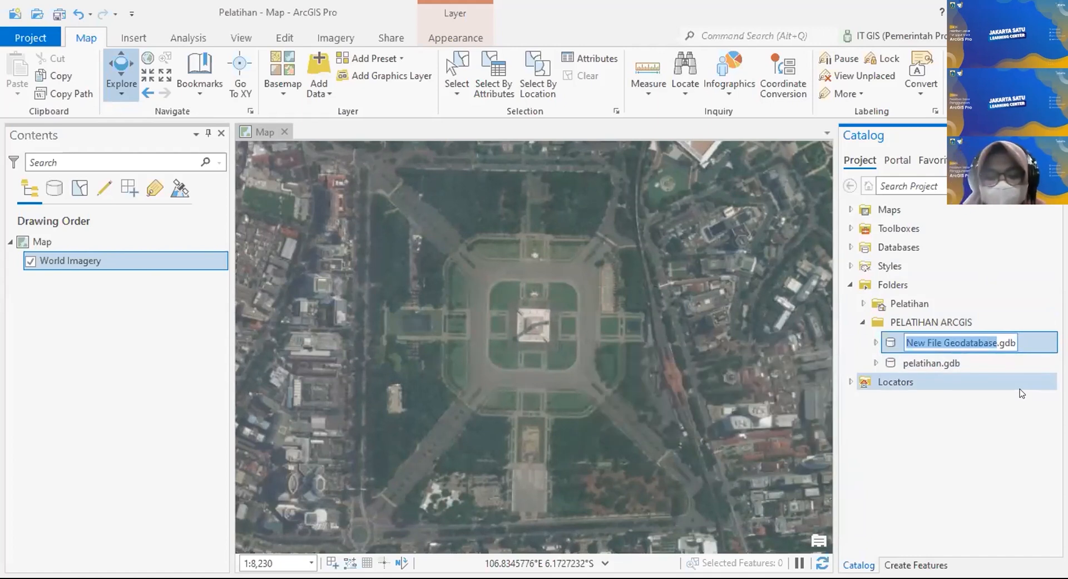
{"action": "type", "text": "conto"}
{"action": "type", "text": "h pelatihan"}
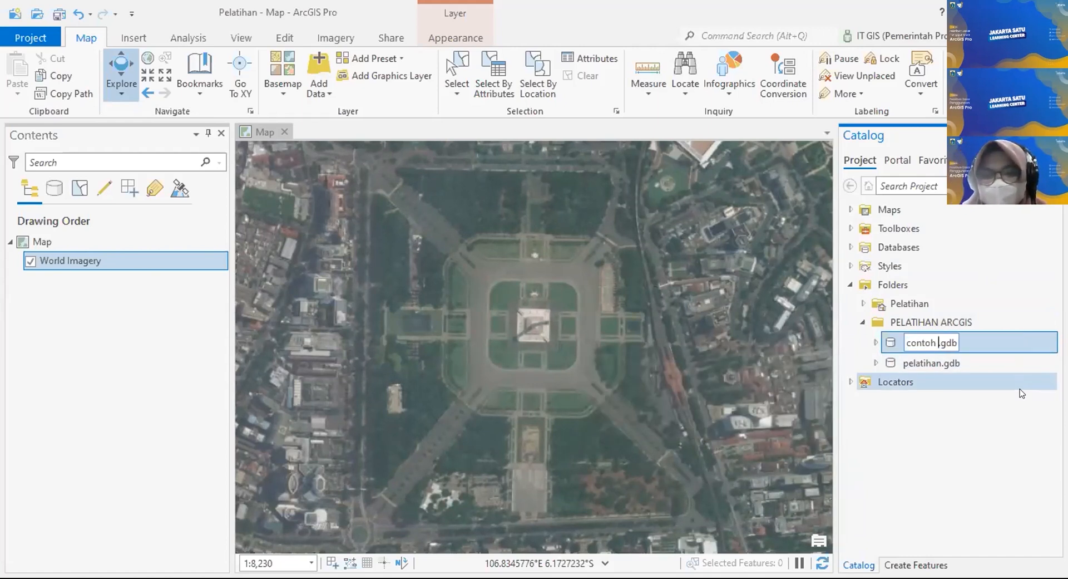
{"action": "key", "text": "Return"}
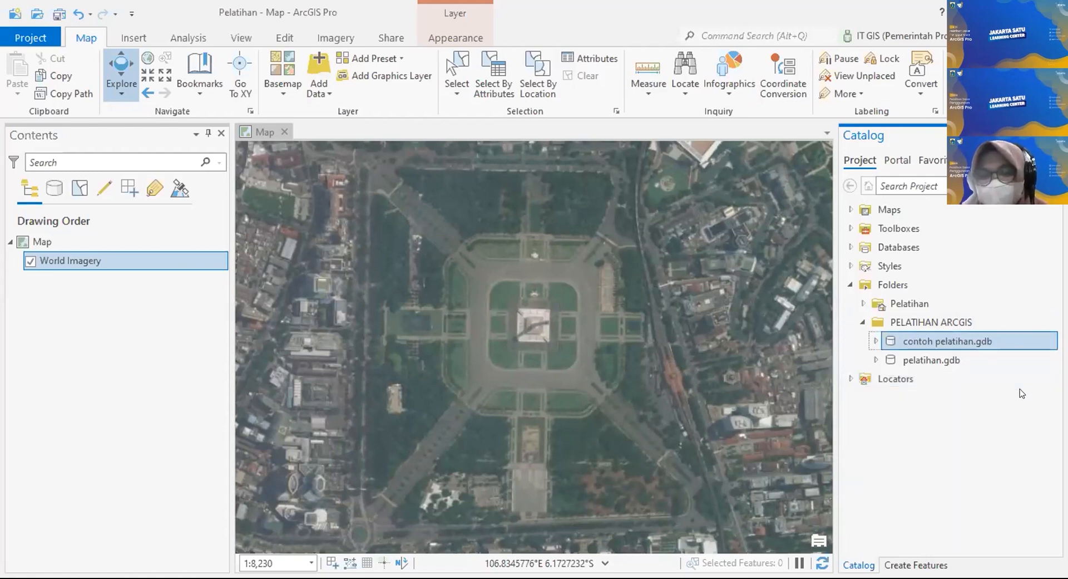
{"action": "left_click", "coordinate": [968, 361]}
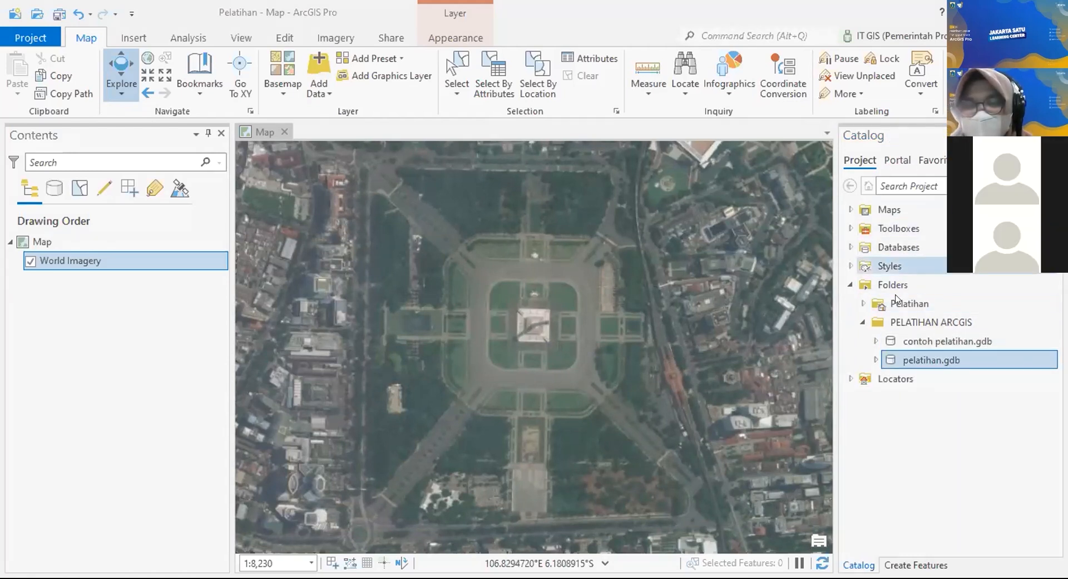
{"action": "left_click", "coordinate": [934, 321]}
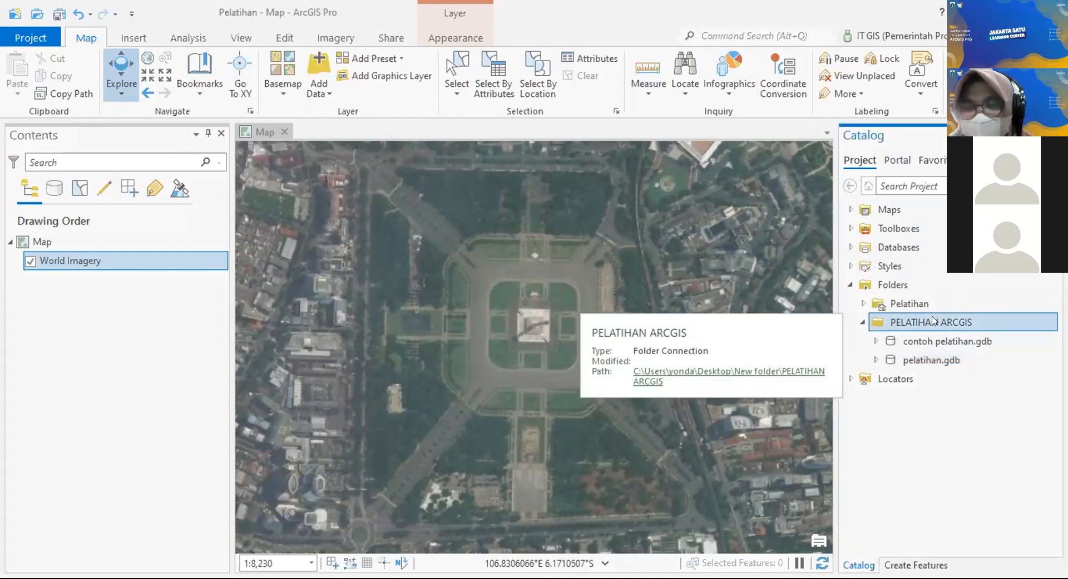
{"action": "right_click", "coordinate": [934, 321]}
{"action": "mouse_move", "coordinate": [934, 321]}
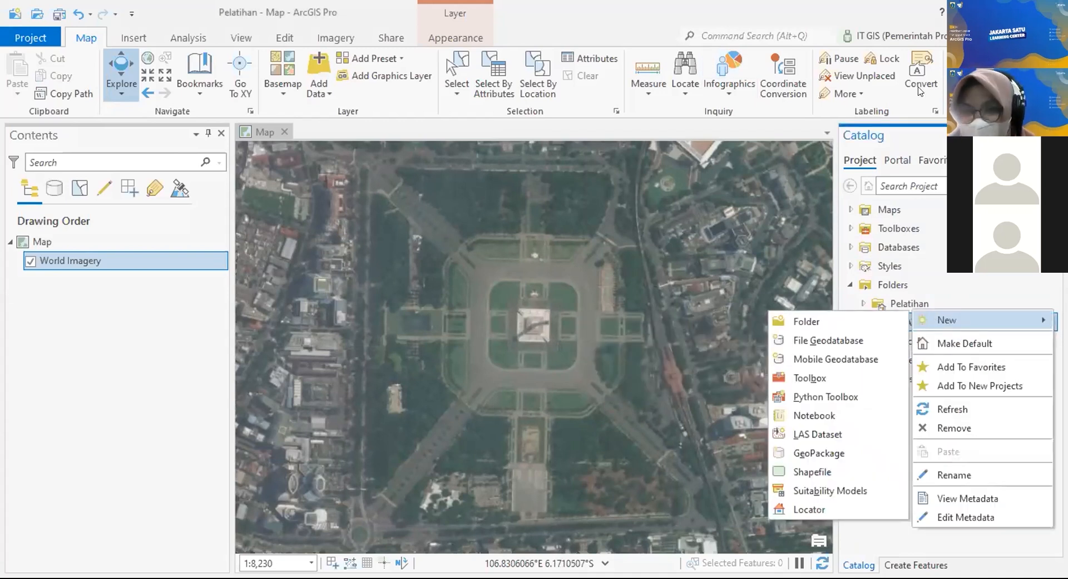
{"action": "left_click", "coordinate": [932, 532]}
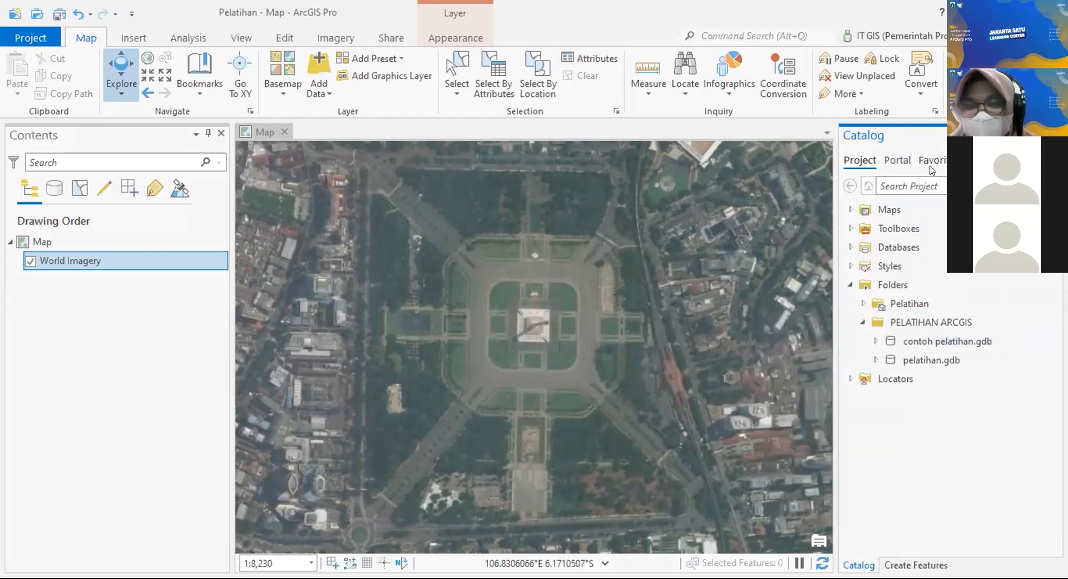
{"action": "left_click", "coordinate": [919, 320]}
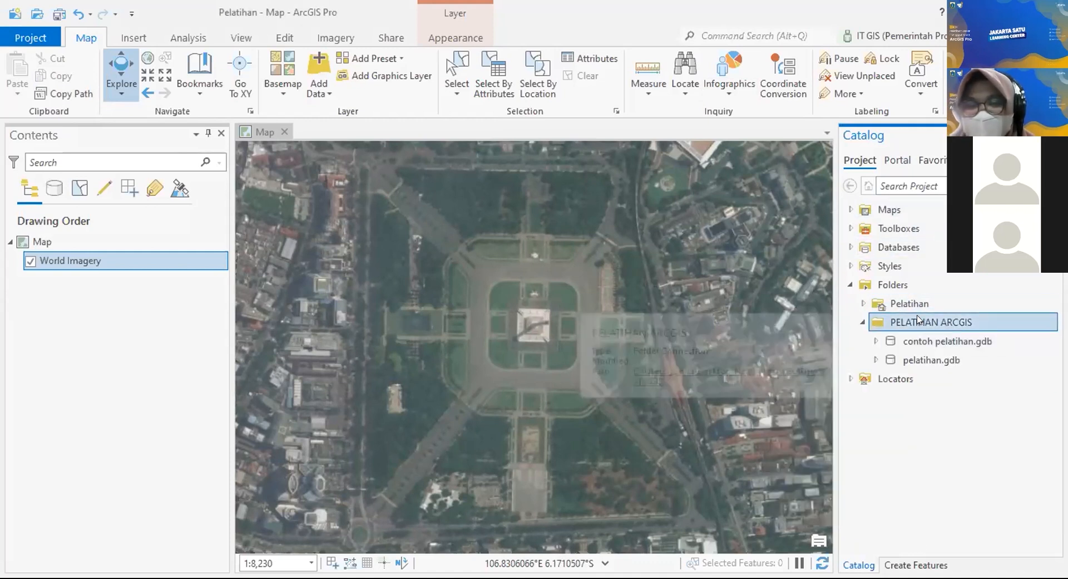
{"action": "right_click", "coordinate": [919, 320]}
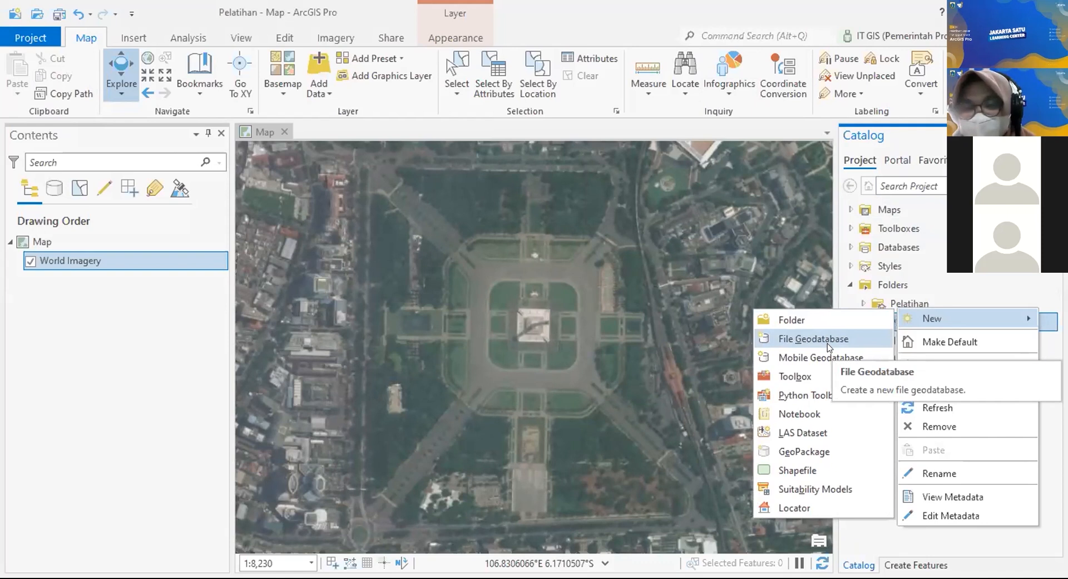
{"action": "left_click", "coordinate": [870, 530]}
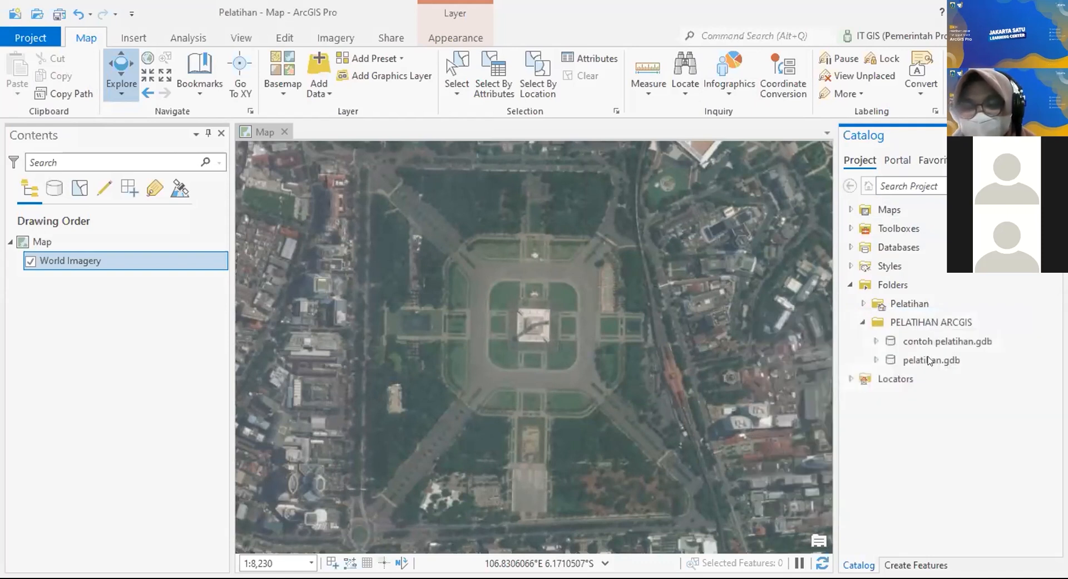
{"action": "left_click", "coordinate": [940, 339]}
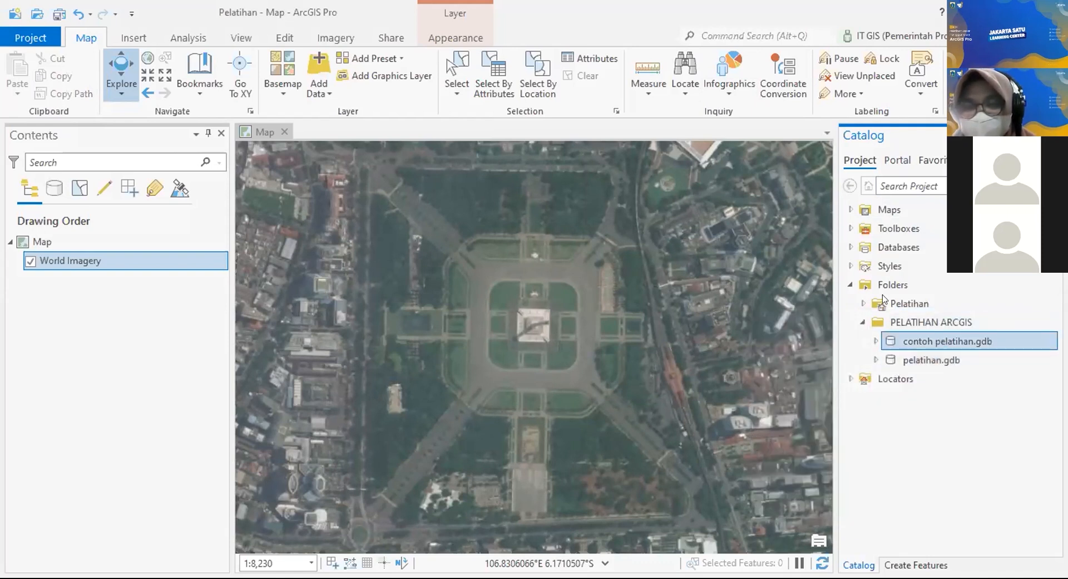
Step: Delete both contoh pelatihan.gdb and the old pelatihan geodatabase
{"action": "key", "text": "Delete"}
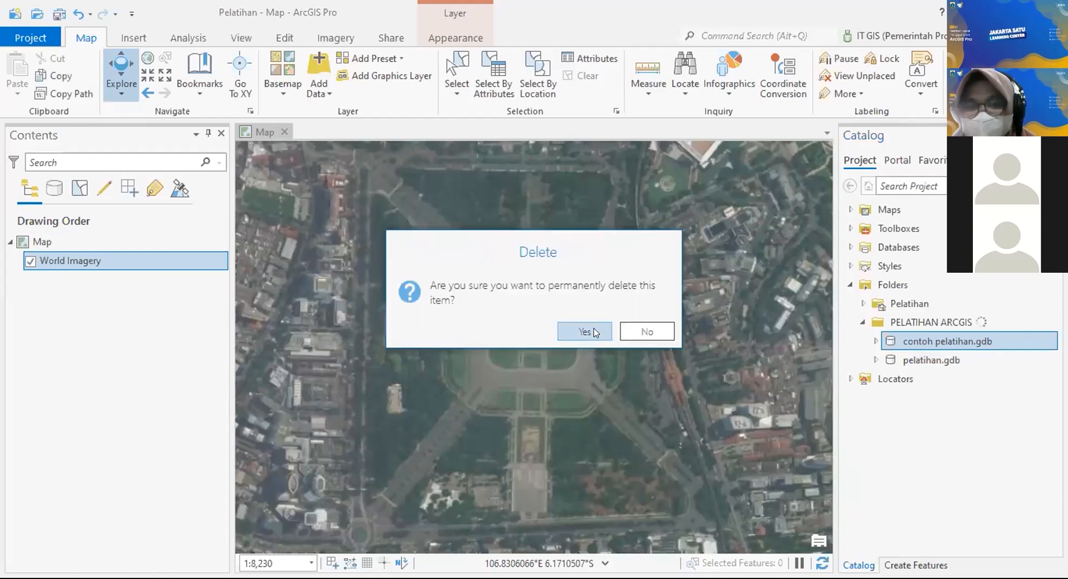
{"action": "key", "text": "Return"}
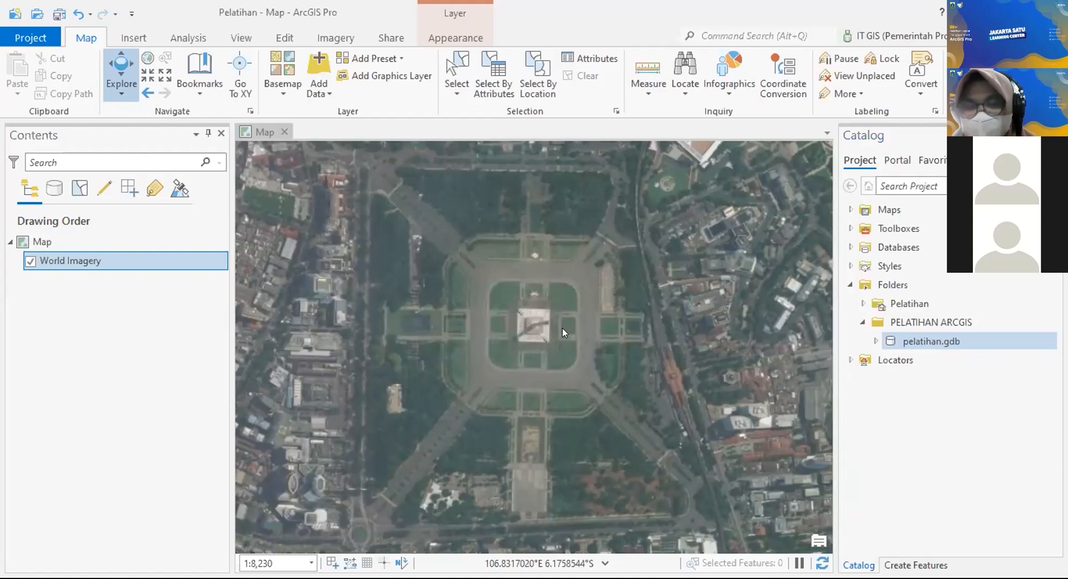
{"action": "key", "text": "Delete"}
{"action": "key", "text": "Return"}
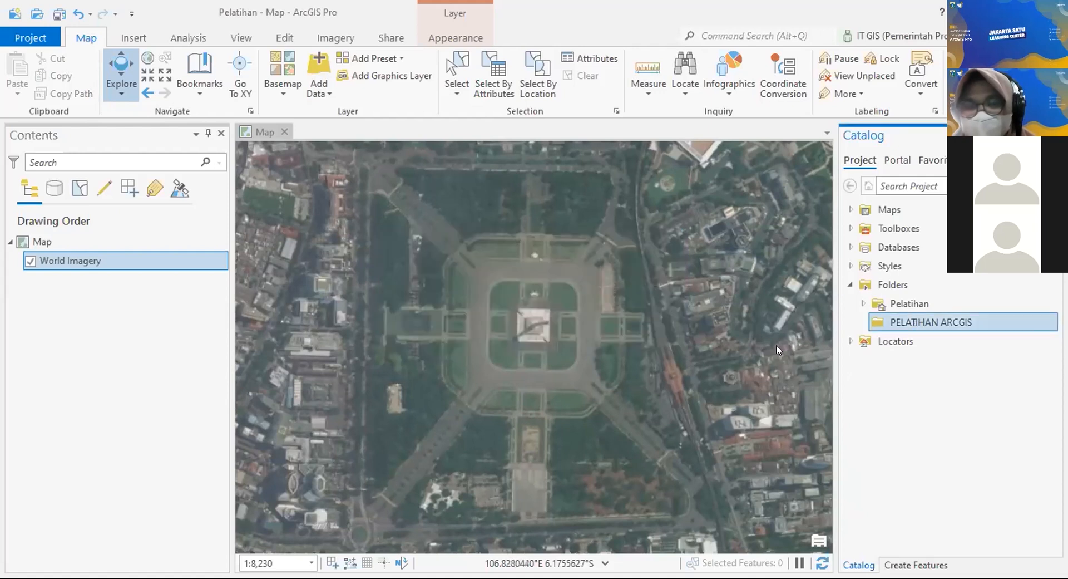
Step: Create a fresh file geodatabase in PELATIHAN ARCGIS named Pelatihan.gdb
{"action": "right_click", "coordinate": [929, 326]}
{"action": "mouse_move", "coordinate": [926, 321]}
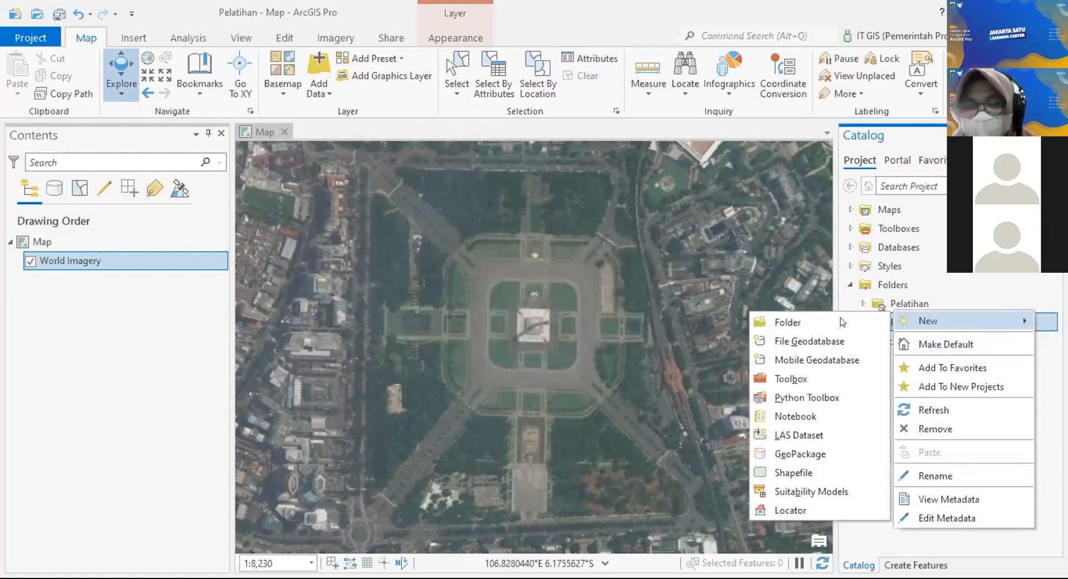
{"action": "left_click", "coordinate": [822, 345]}
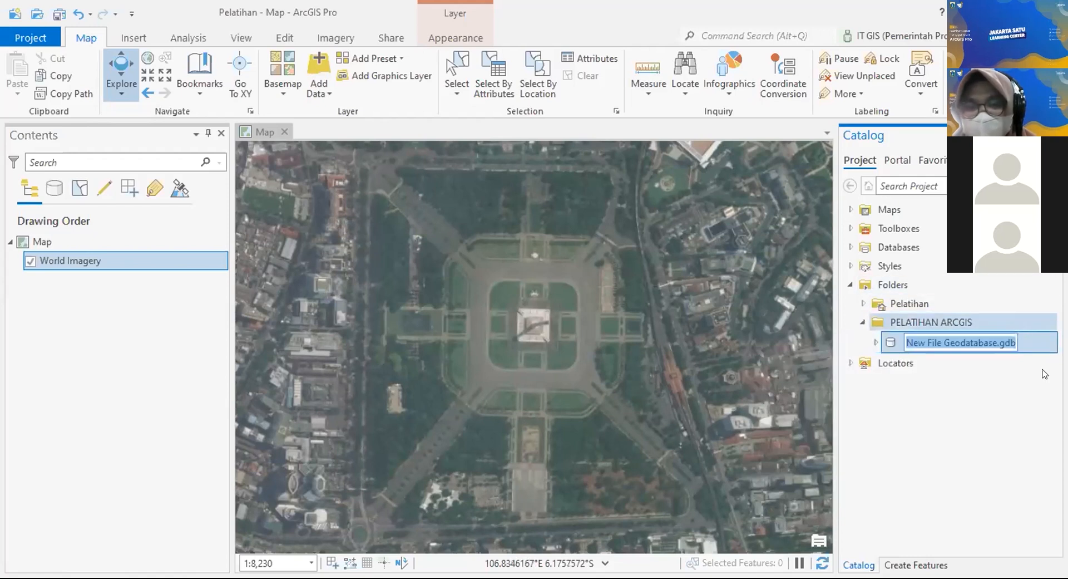
{"action": "left_click", "coordinate": [995, 342]}
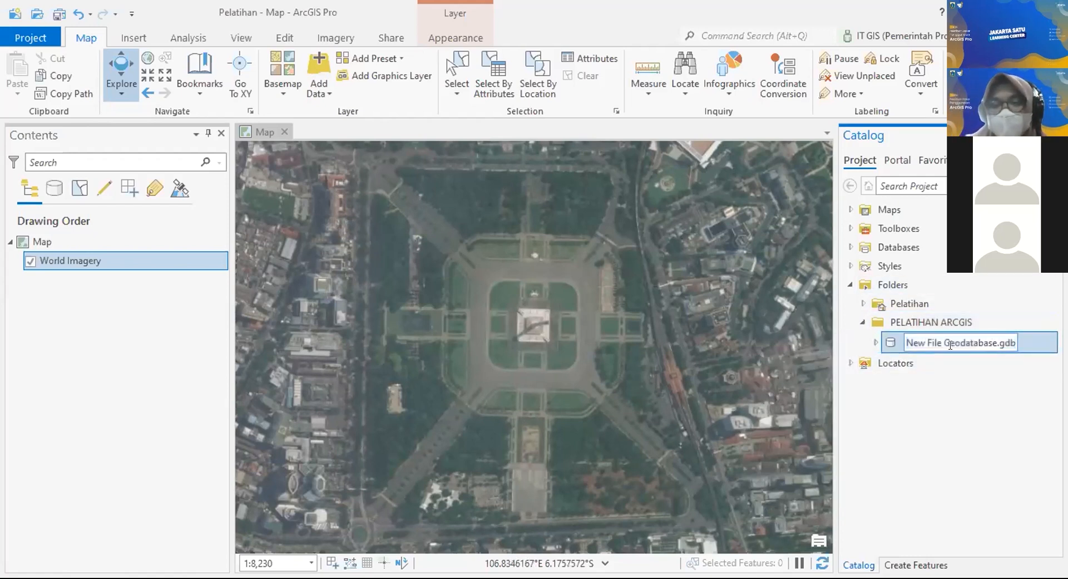
{"action": "key", "text": "shift+Home"}
{"action": "type", "text": "Pelatihan"}
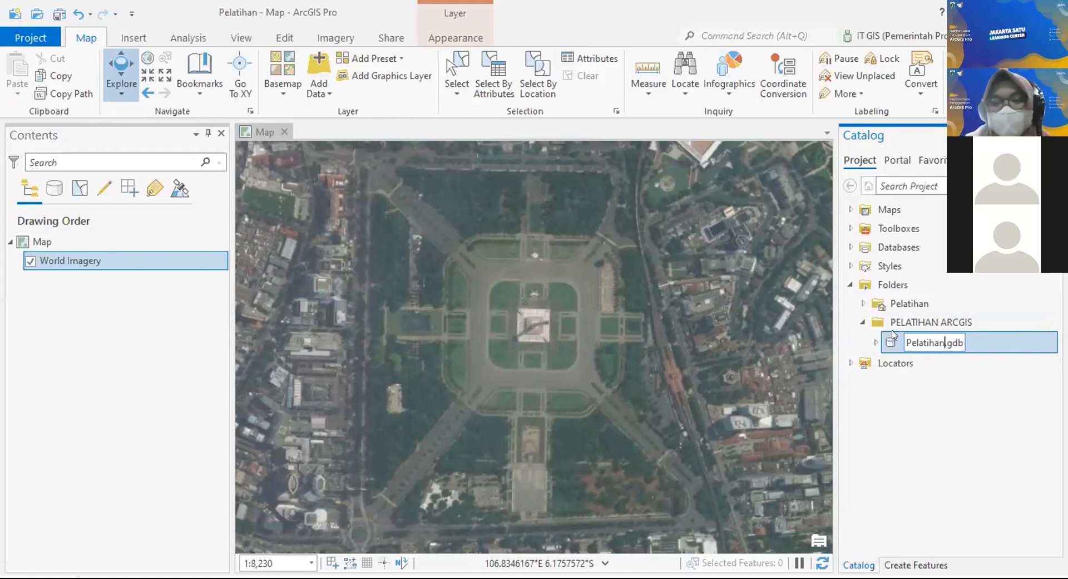
{"action": "key", "text": "Return"}
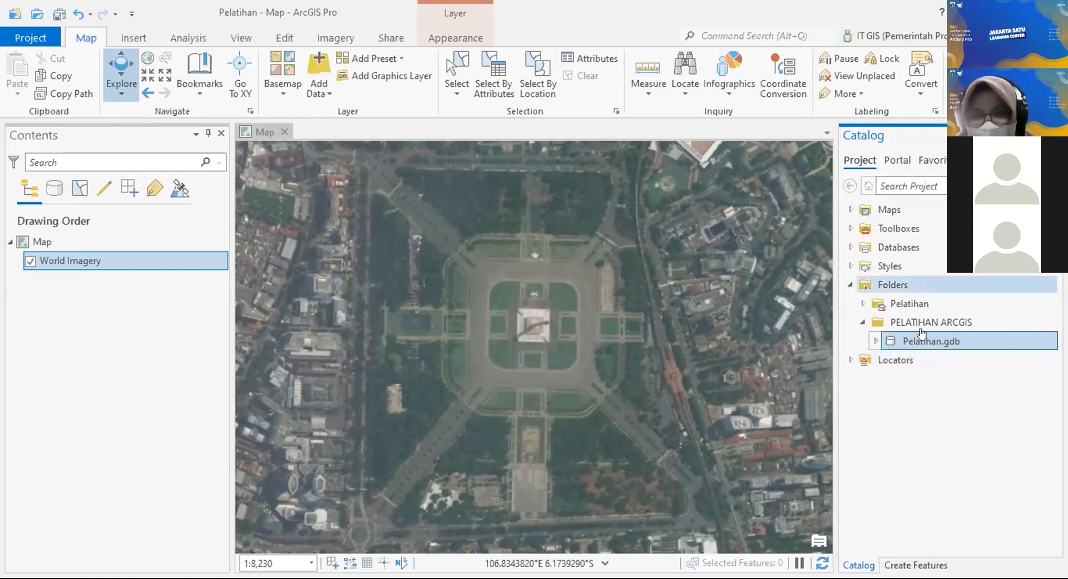
Step: Start a new feature class in Pelatihan.gdb named Polygon, alias Polygon, and choose its Polygon type
{"action": "mouse_move", "coordinate": [944, 346]}
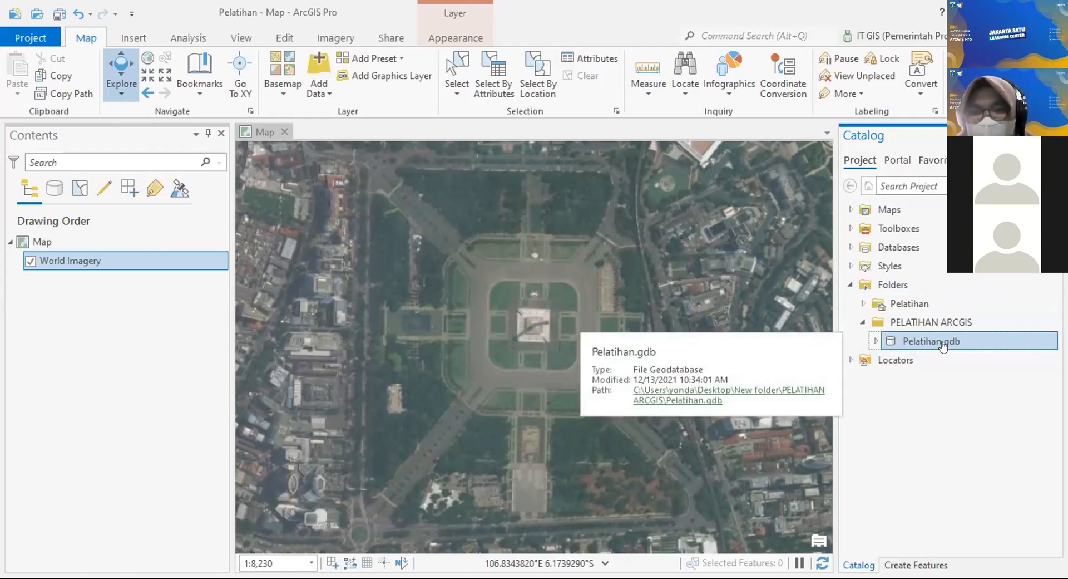
{"action": "right_click", "coordinate": [944, 345]}
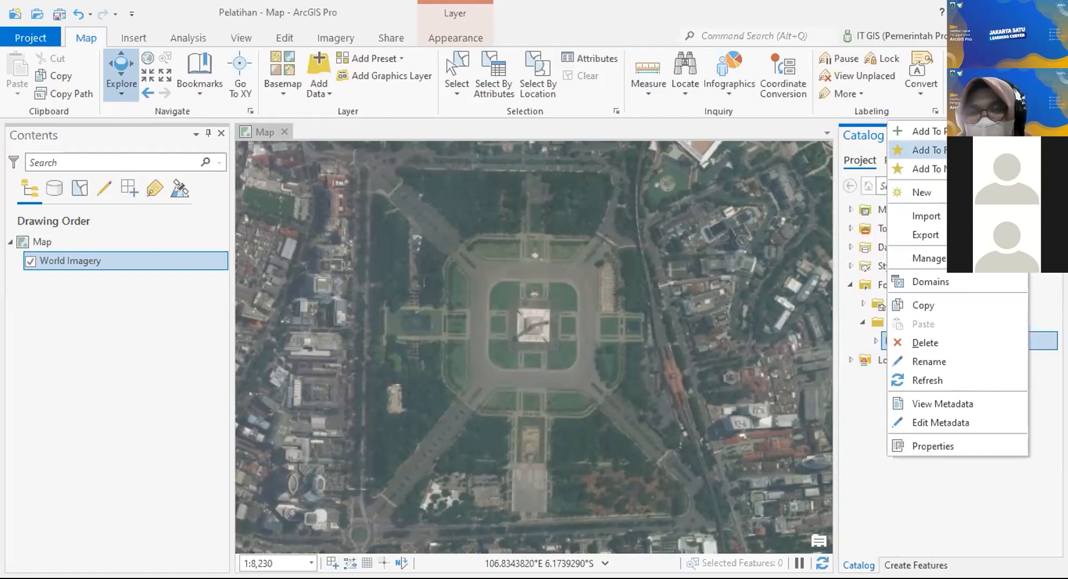
{"action": "mouse_move", "coordinate": [922, 192]}
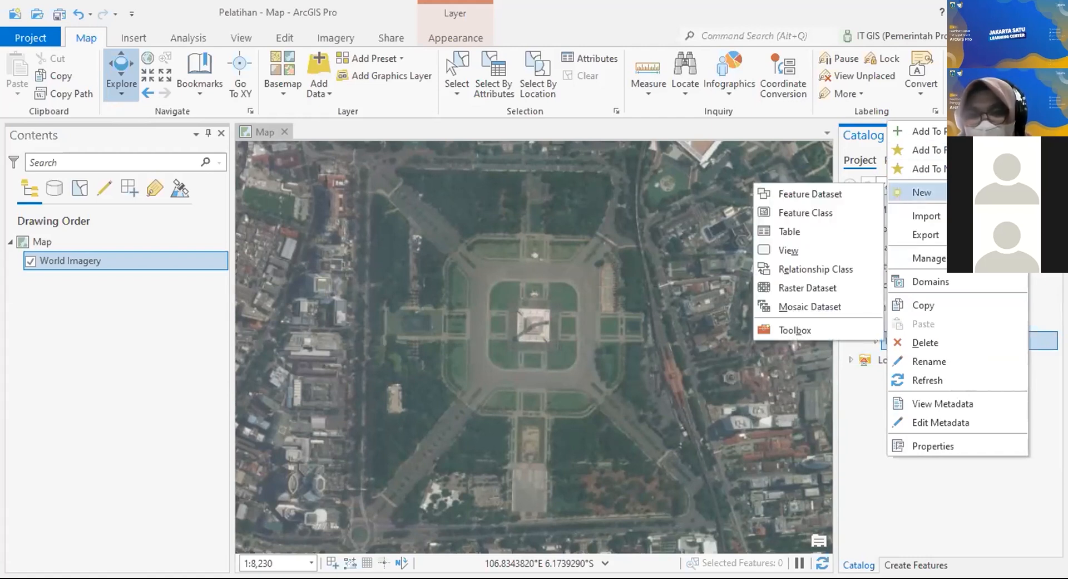
{"action": "left_click", "coordinate": [822, 212]}
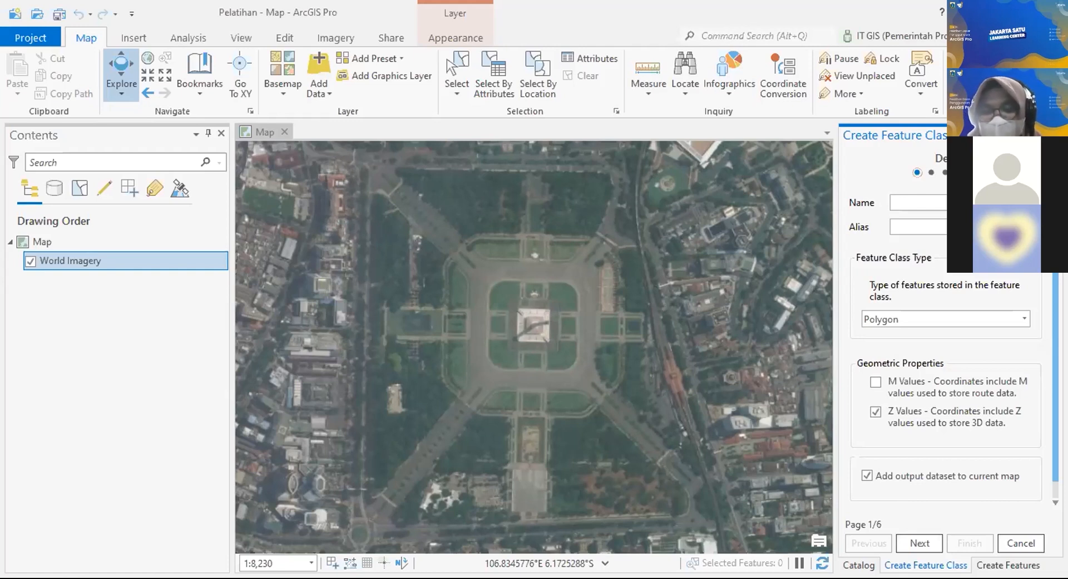
{"action": "type", "text": "Pol"}
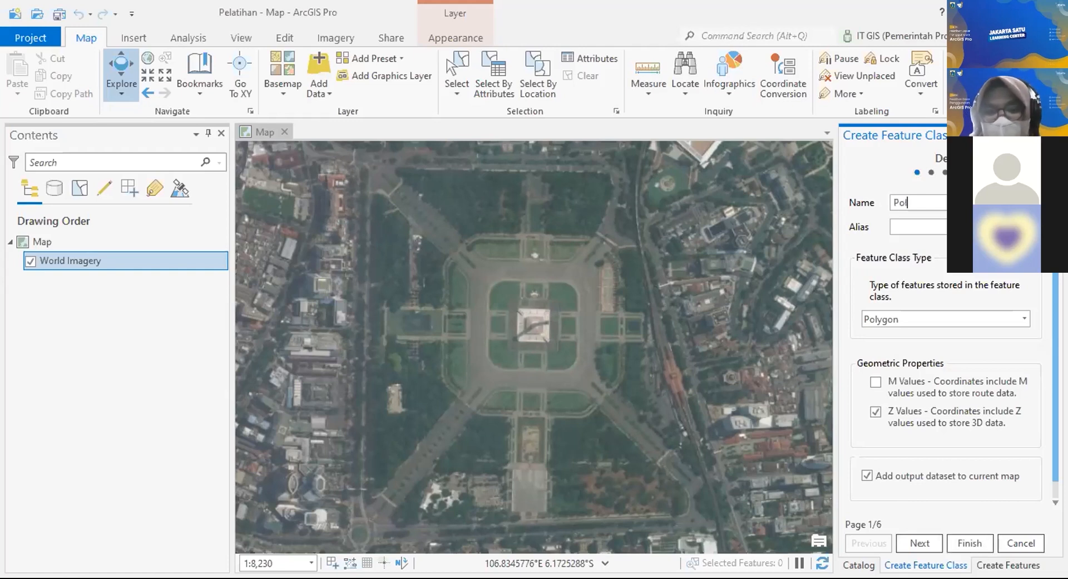
{"action": "type", "text": "ygon"}
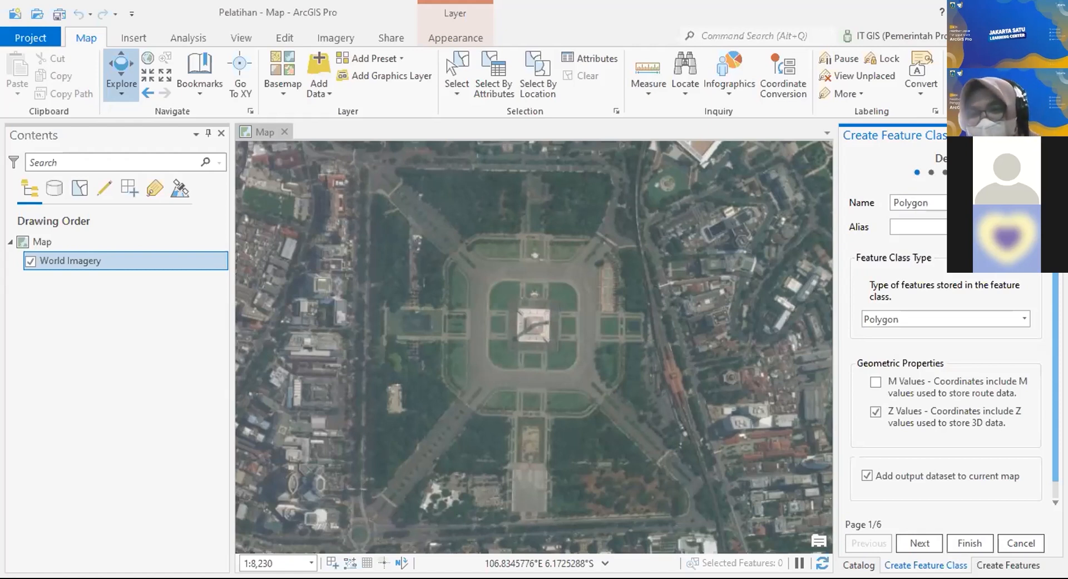
{"action": "left_click", "coordinate": [915, 232]}
{"action": "type", "text": "Po"}
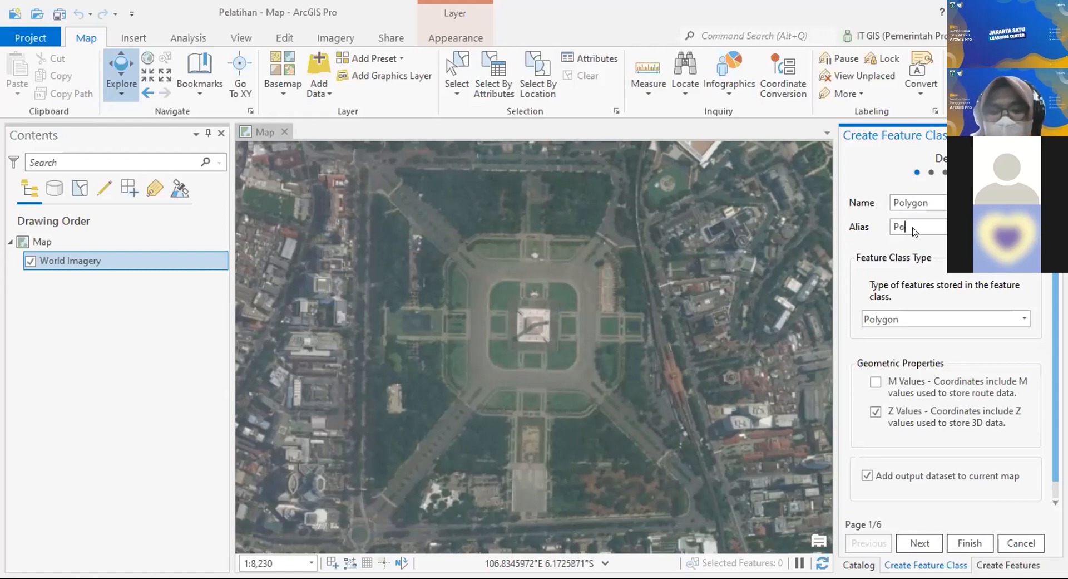
{"action": "type", "text": "lygon"}
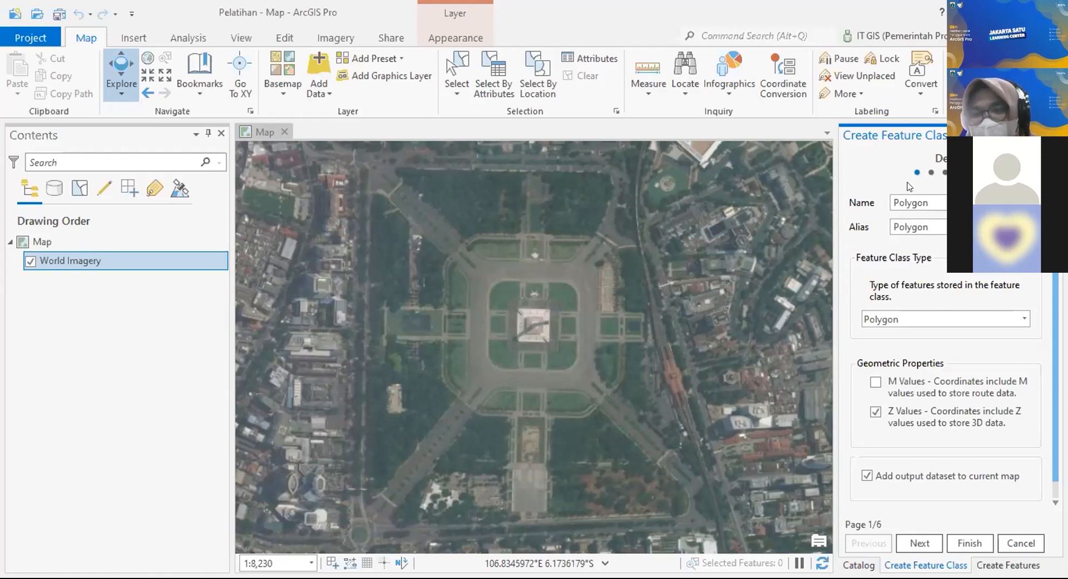
{"action": "left_click", "coordinate": [1022, 321]}
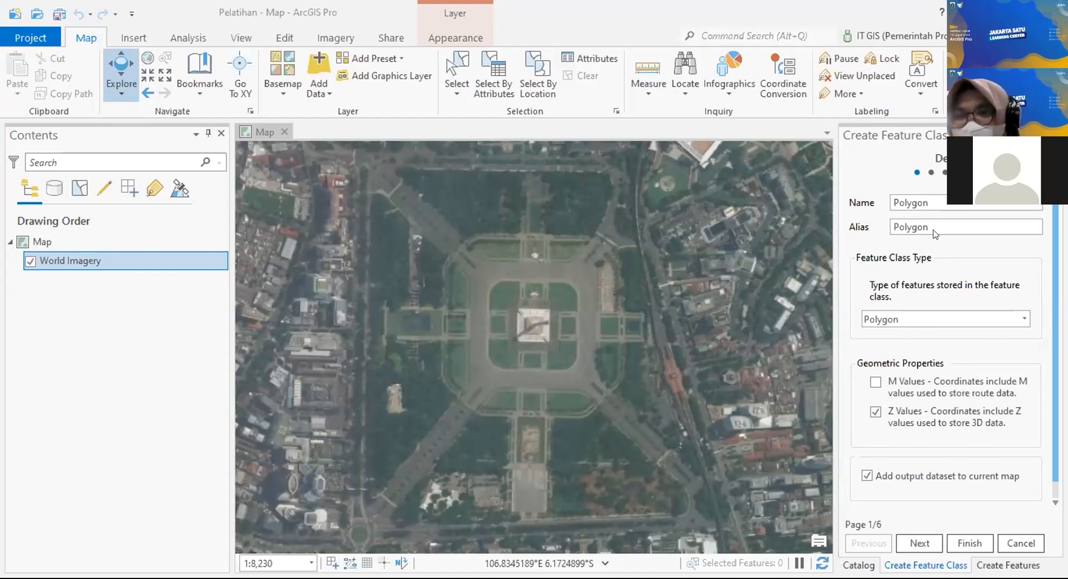
Step: Discard the current setup and start a new feature class in Pelatihan.gdb
{"action": "left_click", "coordinate": [1054, 134]}
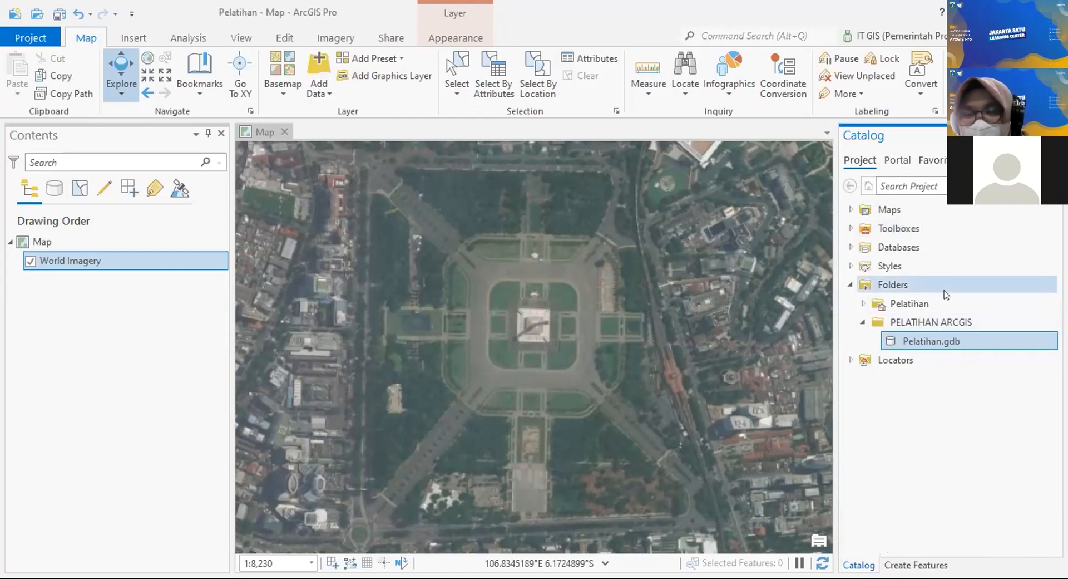
{"action": "right_click", "coordinate": [957, 332]}
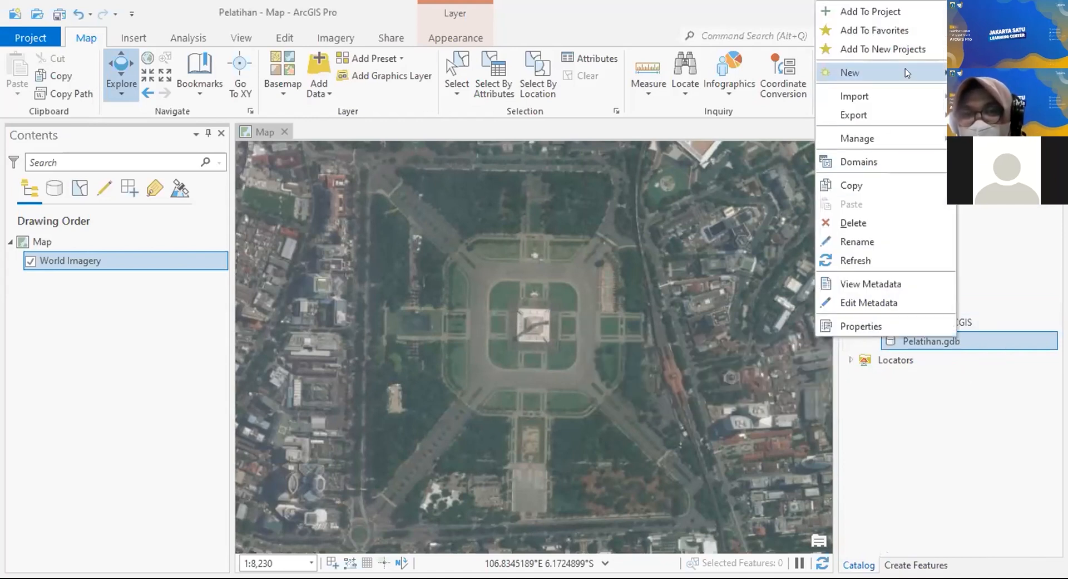
{"action": "mouse_move", "coordinate": [907, 73]}
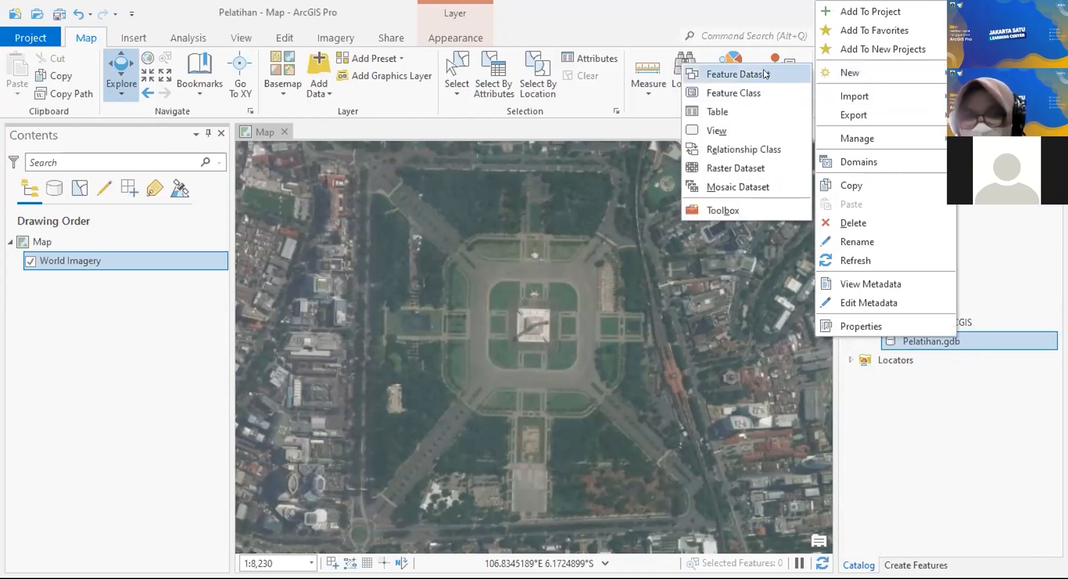
{"action": "left_click", "coordinate": [753, 94]}
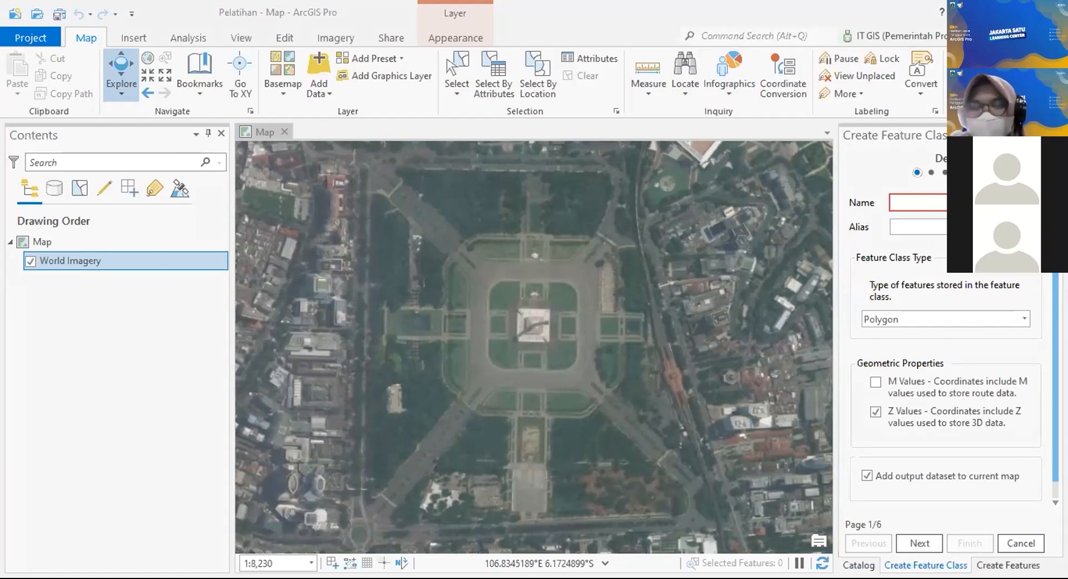
Step: Name the feature class Polygon with alias Polygon, keep the Polygon type, and continue to fields
{"action": "left_click", "coordinate": [965, 203]}
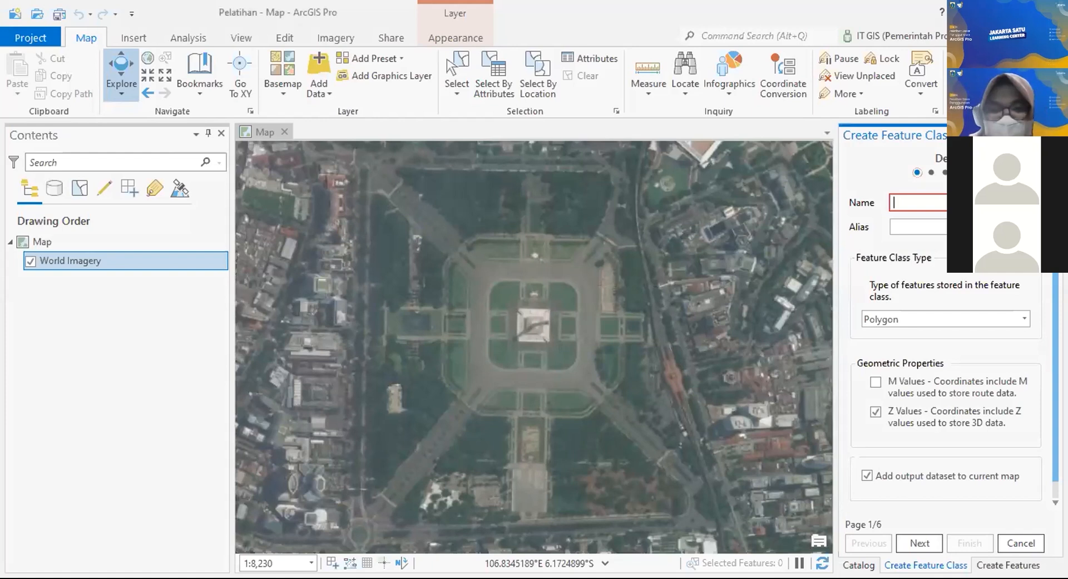
{"action": "type", "text": "P"}
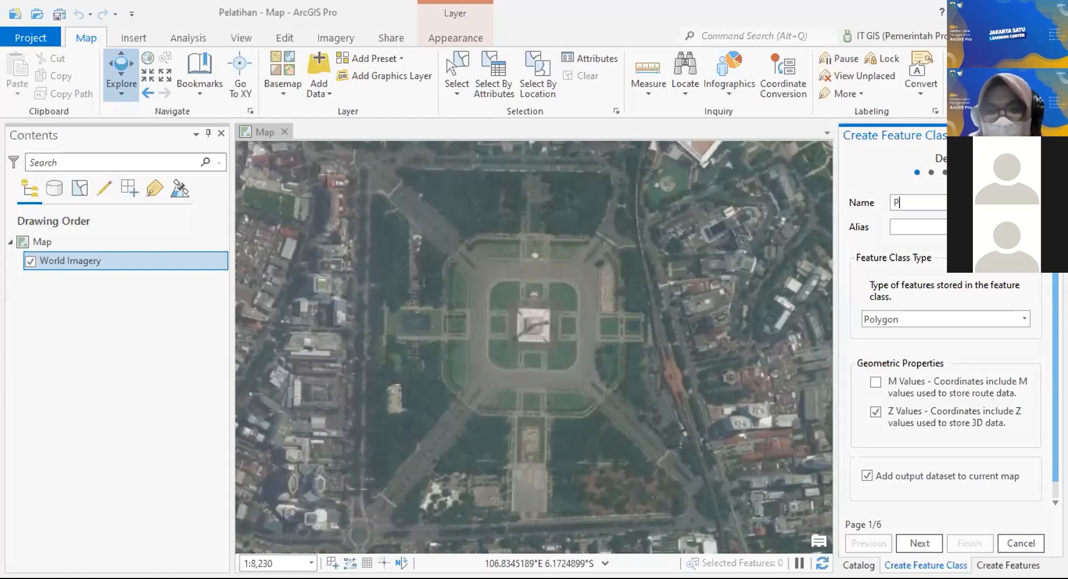
{"action": "type", "text": "olygo"}
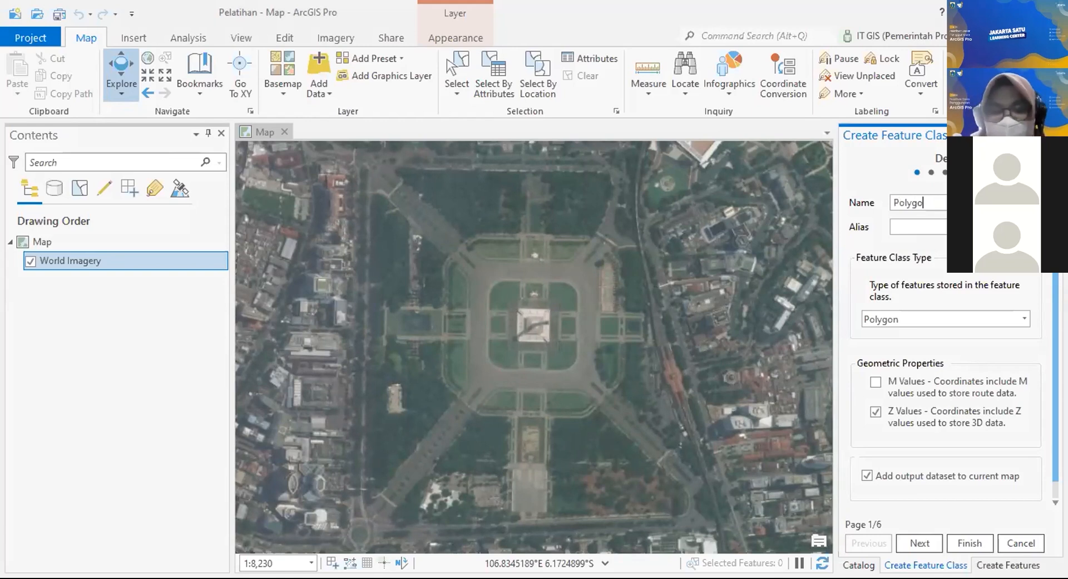
{"action": "type", "text": "n"}
{"action": "key", "text": "Tab"}
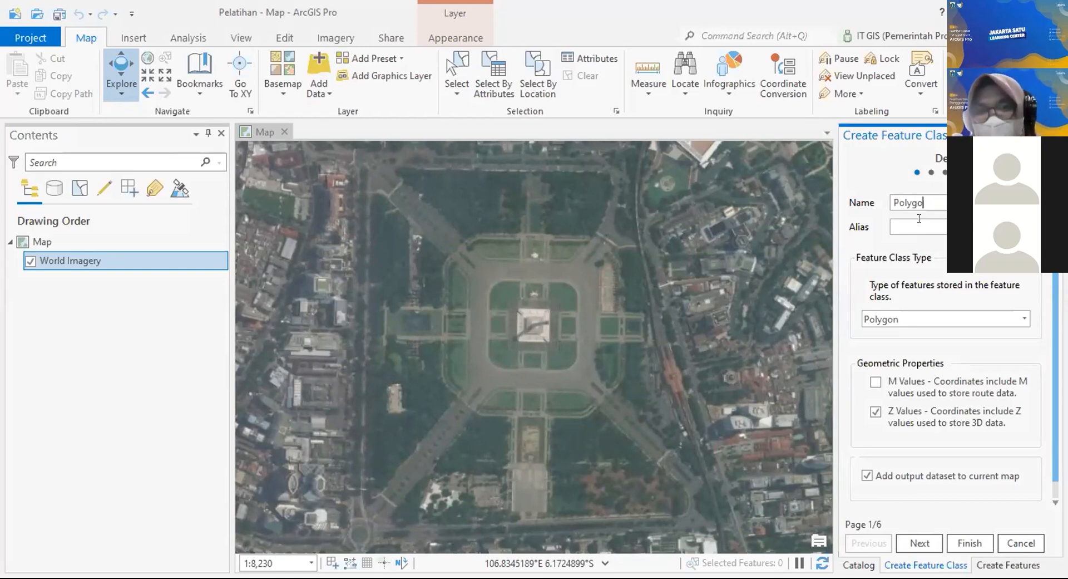
{"action": "type", "text": "Polygon"}
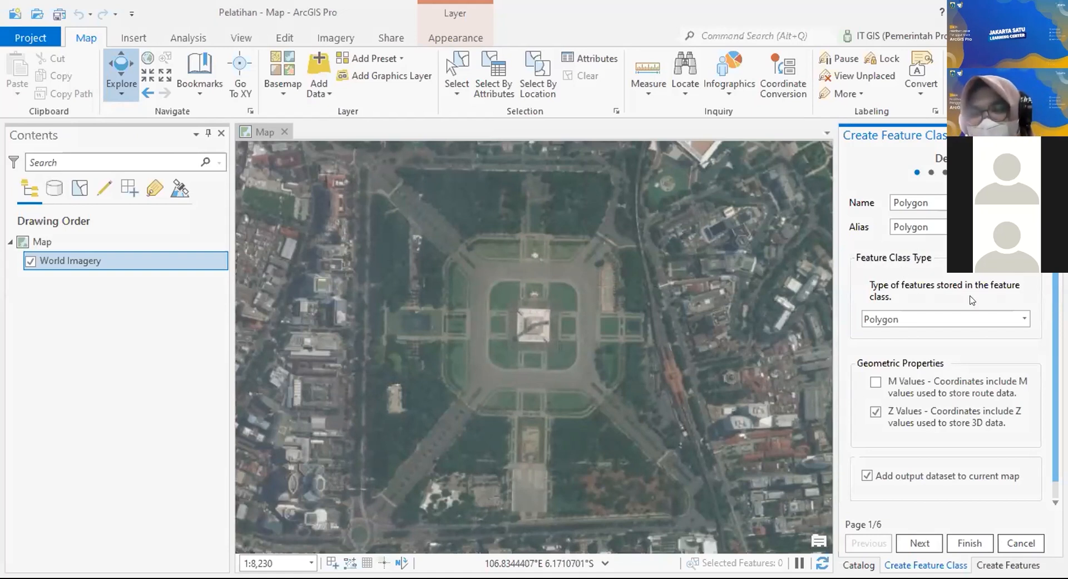
{"action": "left_click", "coordinate": [1021, 318]}
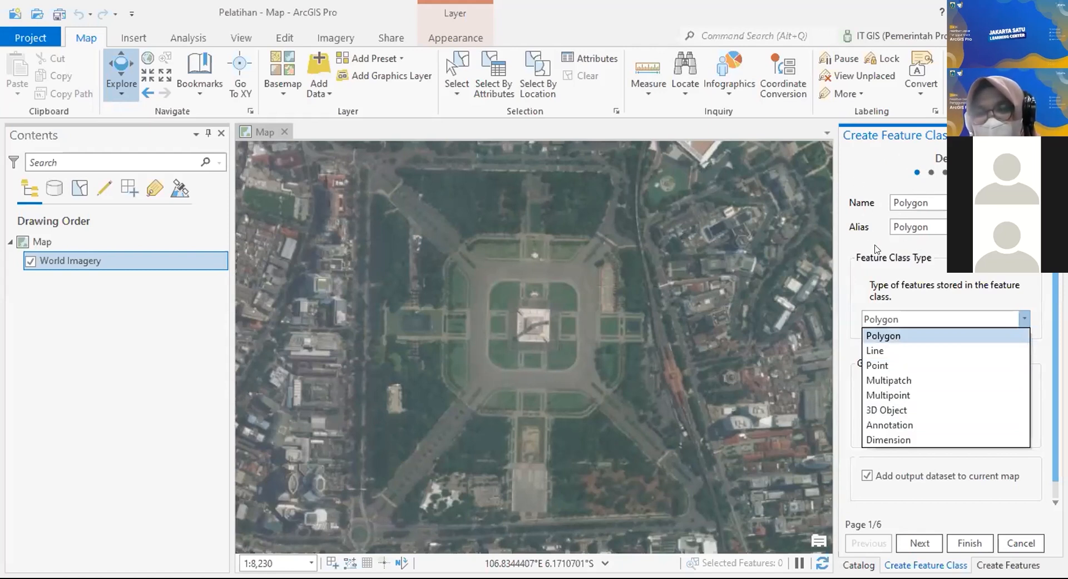
{"action": "left_click", "coordinate": [918, 334]}
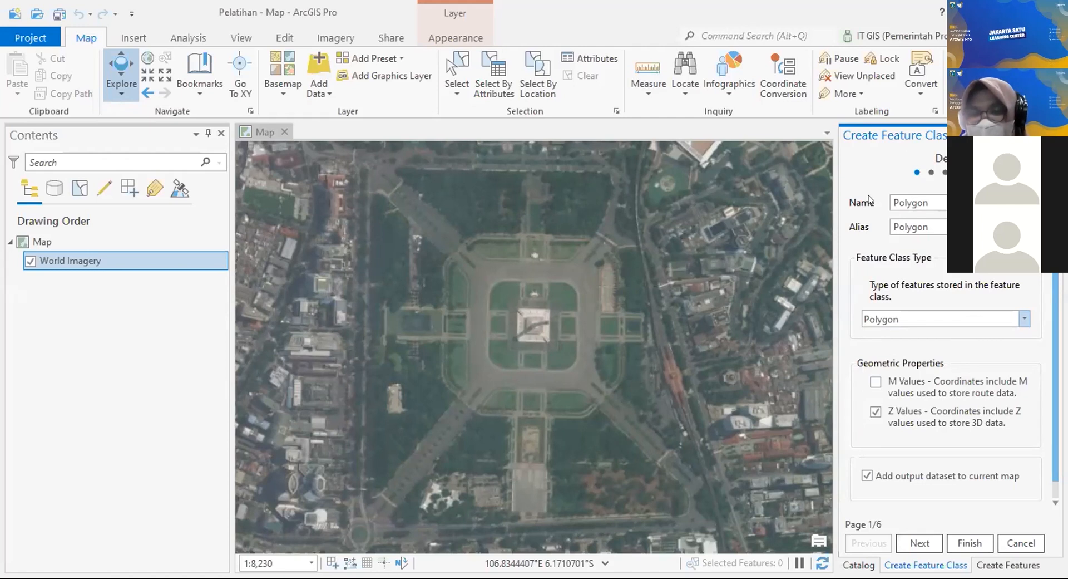
{"action": "left_click", "coordinate": [918, 543]}
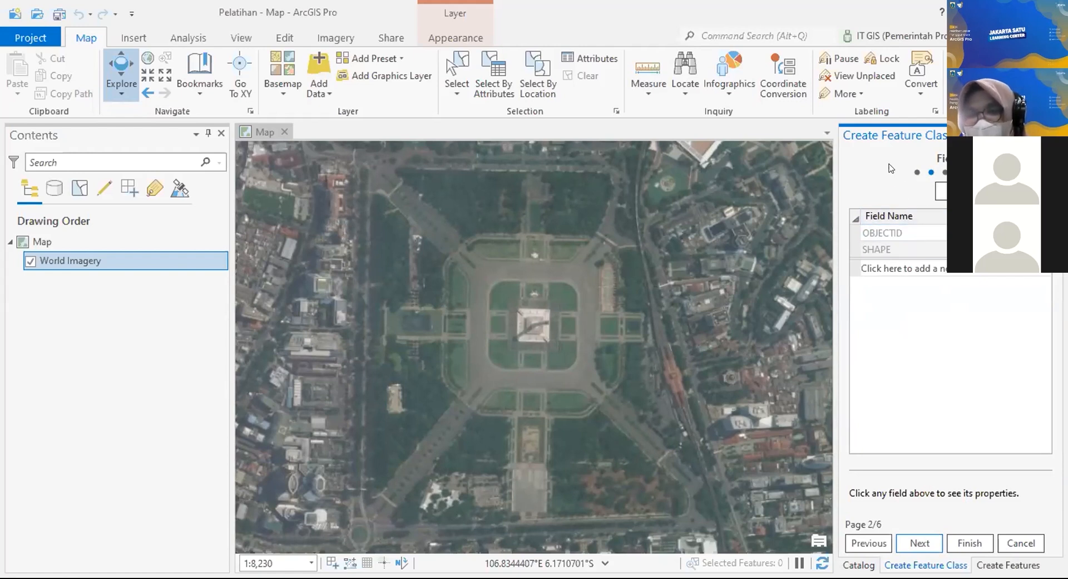
Step: Add a new field named Keterangan
{"action": "left_click", "coordinate": [932, 269]}
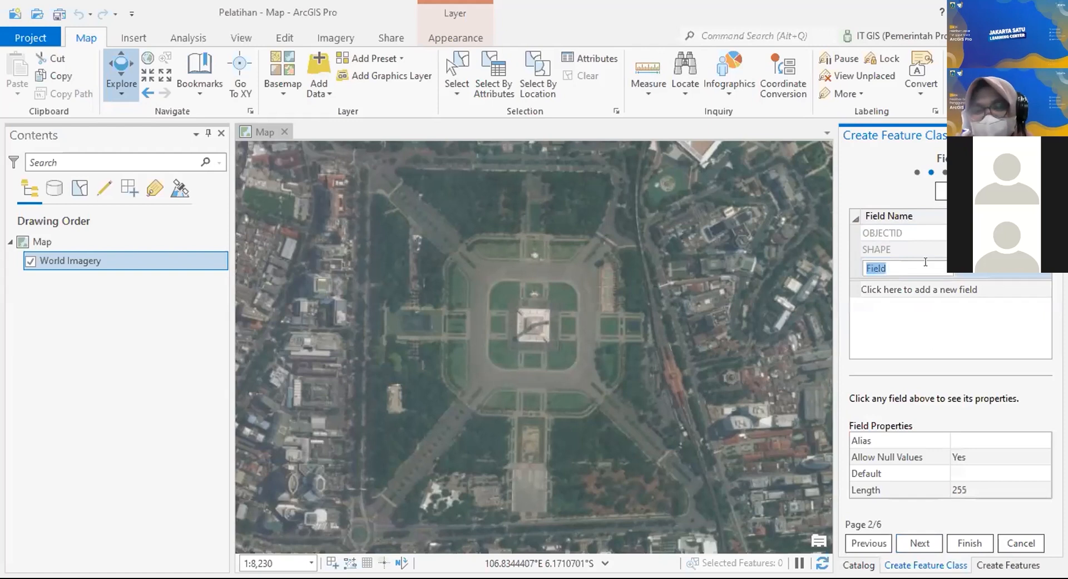
{"action": "left_click", "coordinate": [925, 263]}
{"action": "key", "text": "BackSpace"}
{"action": "key", "text": "BackSpace"}
{"action": "key", "text": "BackSpace"}
{"action": "key", "text": "BackSpace"}
{"action": "key", "text": "BackSpace"}
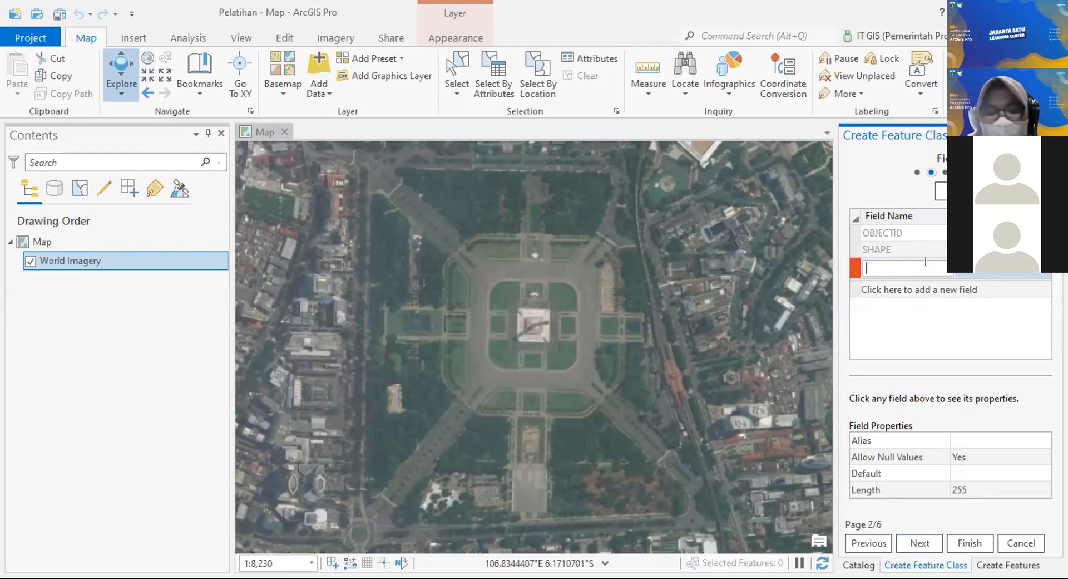
{"action": "type", "text": "Keterangan"}
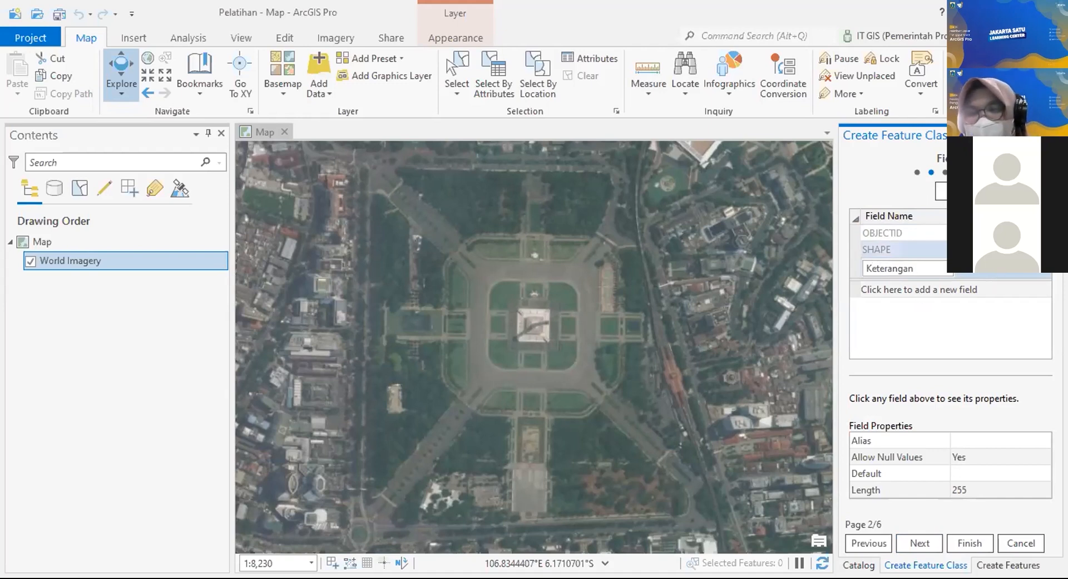
Step: Add a Nilai field with data type Long Integer
{"action": "left_click", "coordinate": [918, 286]}
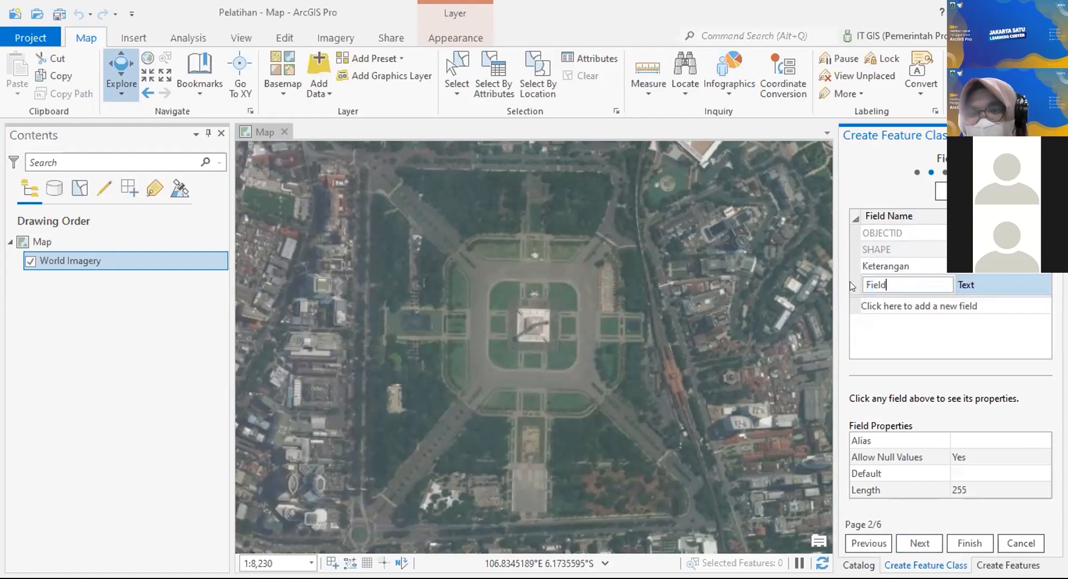
{"action": "type", "text": "Nilai"}
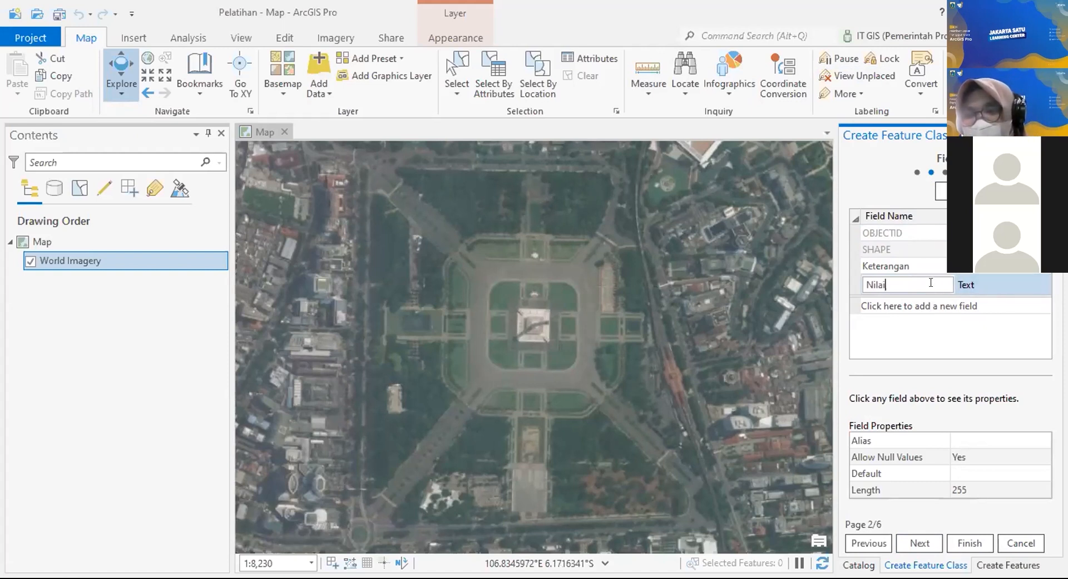
{"action": "left_click", "coordinate": [915, 268]}
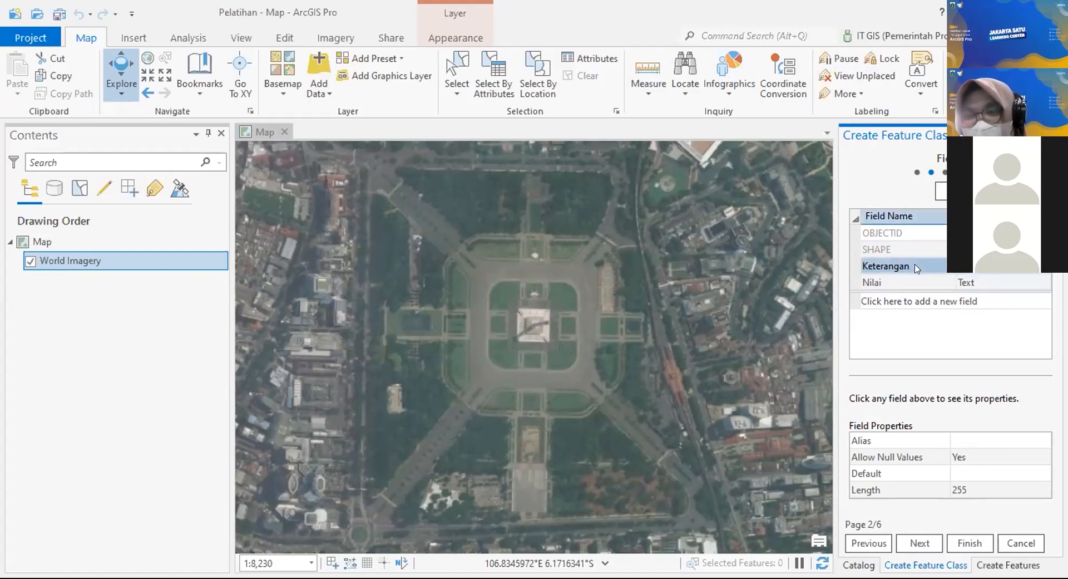
{"action": "left_click", "coordinate": [1029, 282]}
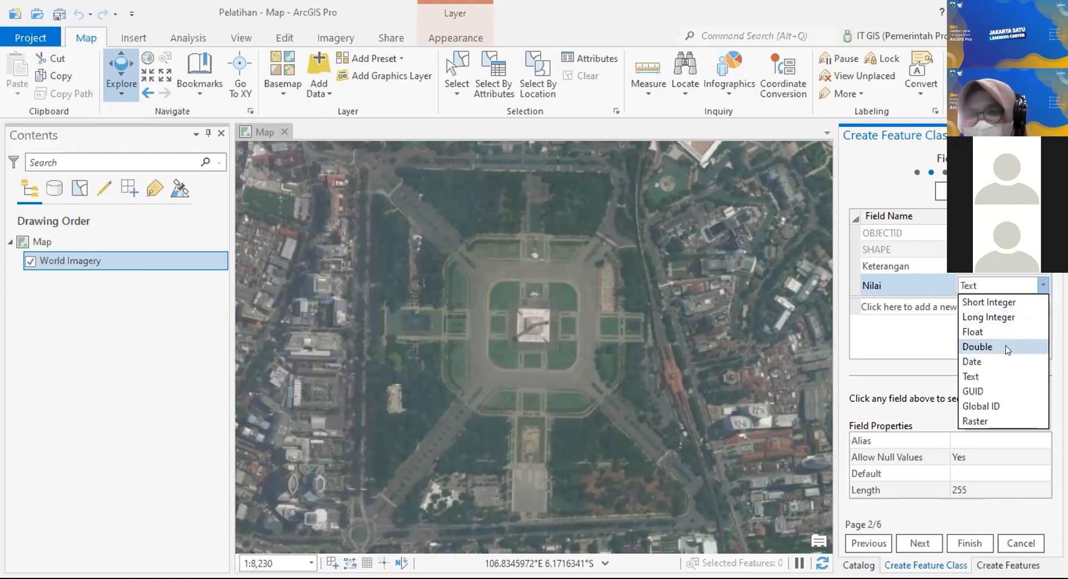
{"action": "left_click", "coordinate": [1019, 315]}
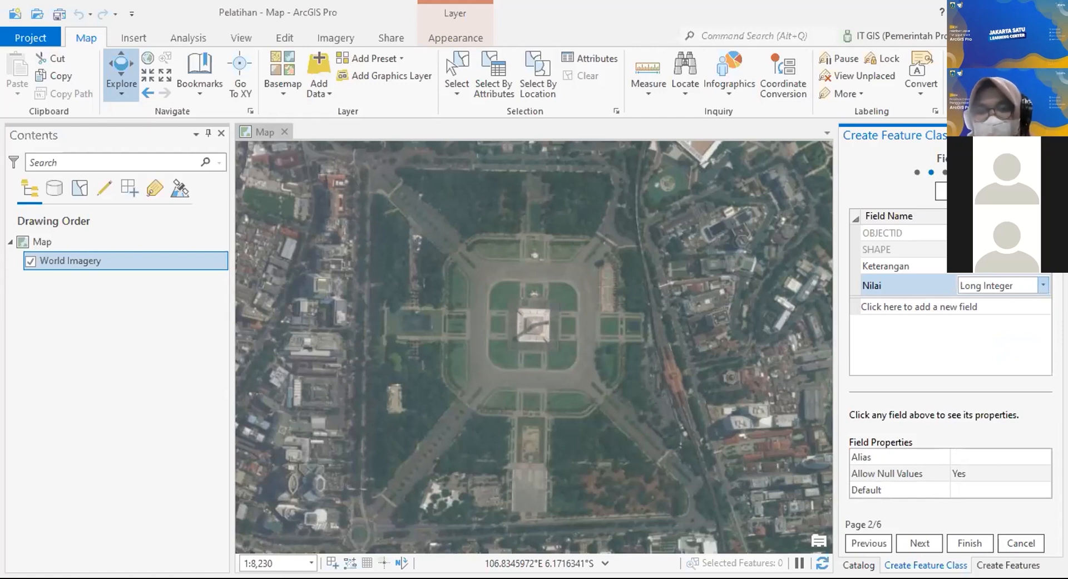
Step: Add a Double field named Decimal below Nilai
{"action": "left_click", "coordinate": [920, 300]}
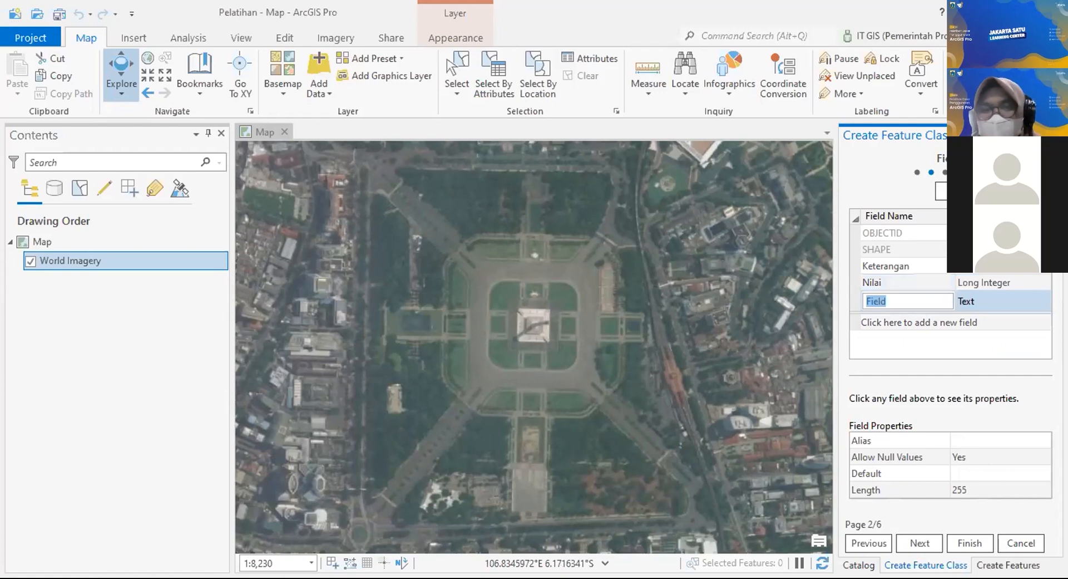
{"action": "type", "text": "Decimal"}
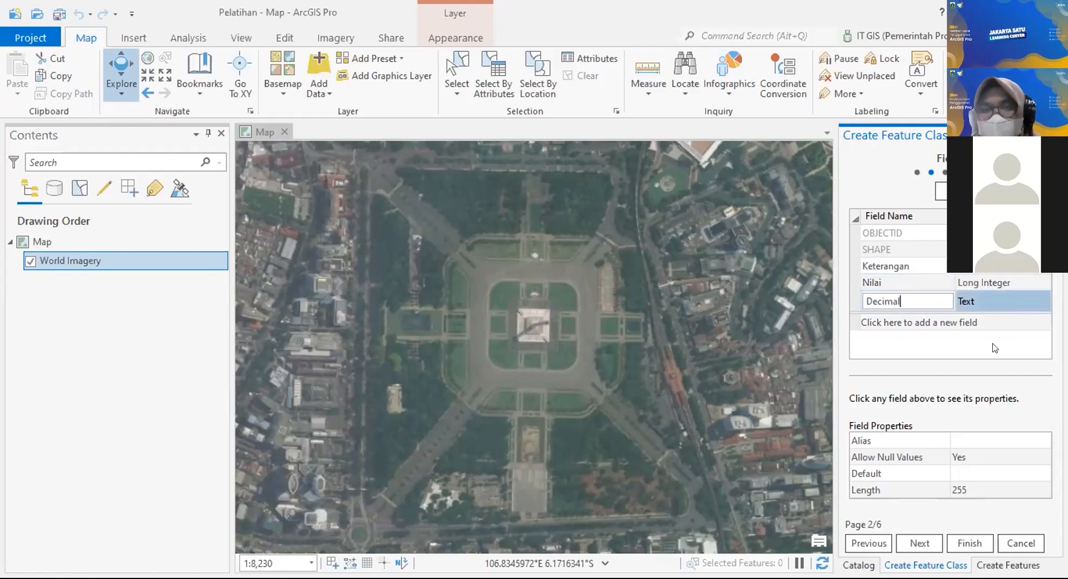
{"action": "left_click", "coordinate": [970, 299]}
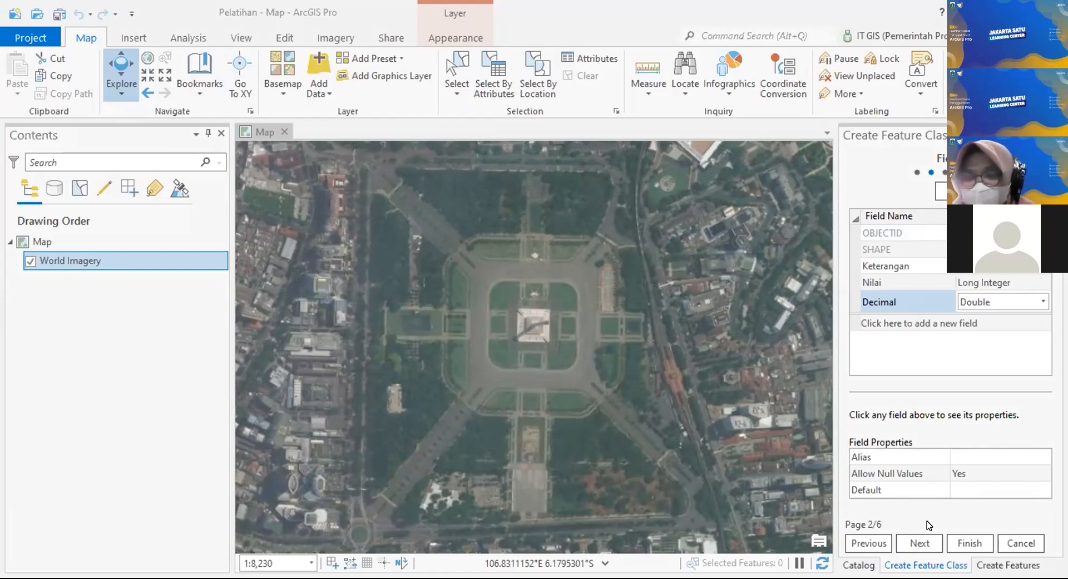
Step: On the spatial reference page, expand Projected Coordinate System and then UTM
{"action": "left_click", "coordinate": [917, 544]}
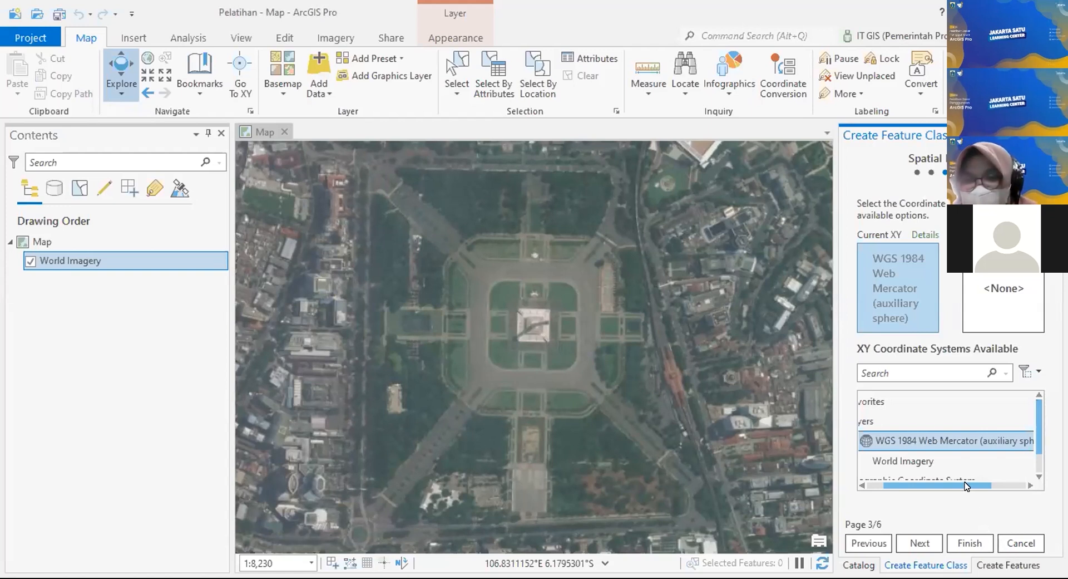
{"action": "left_click_drag", "start_coordinate": [967, 485], "coordinate": [914, 491]}
{"action": "scroll", "coordinate": [968, 456], "scroll_direction": "down", "scroll_amount": 1}
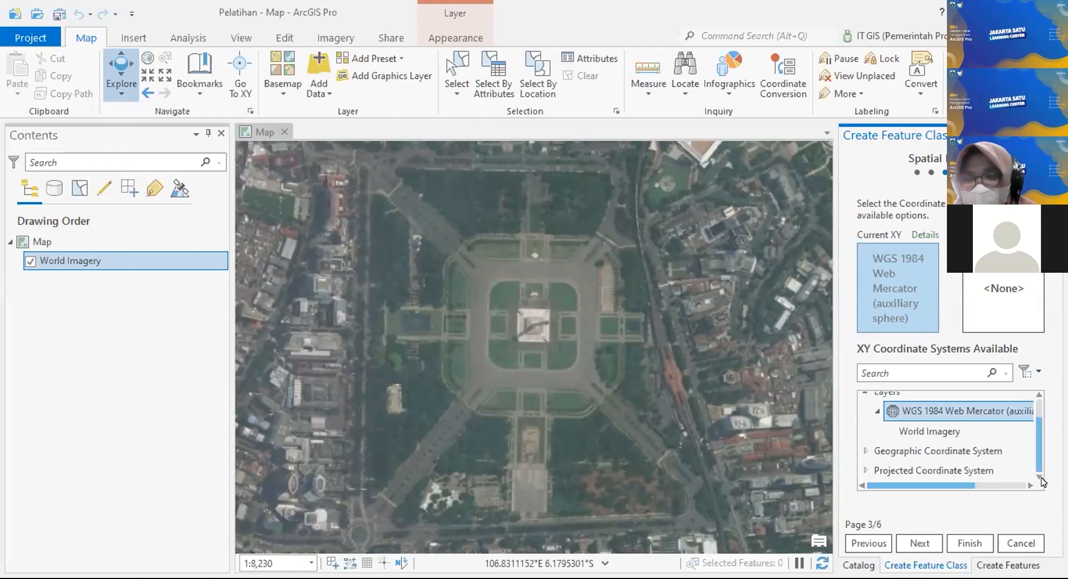
{"action": "left_click", "coordinate": [866, 469]}
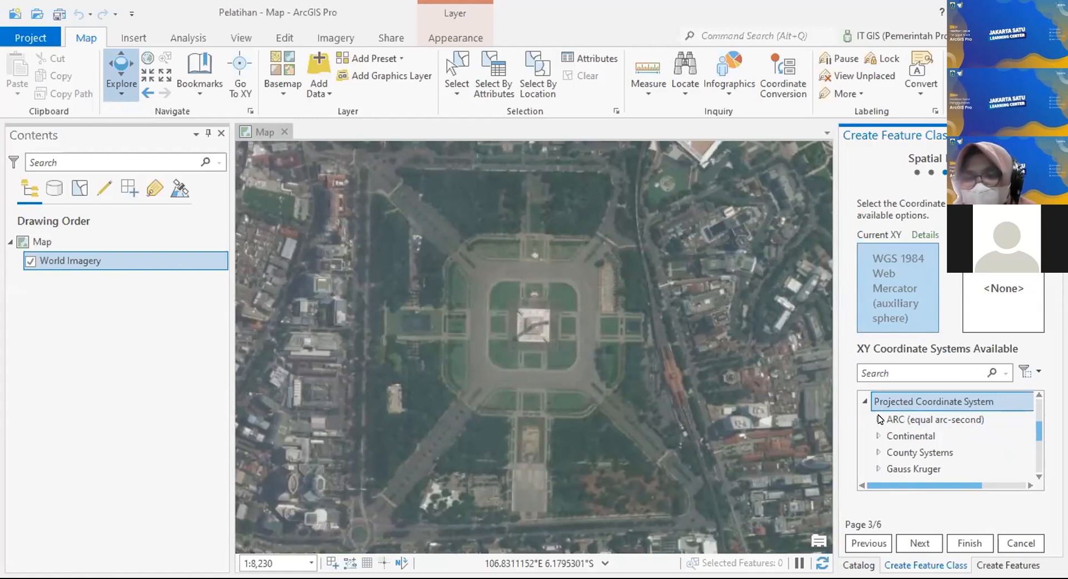
{"action": "scroll", "coordinate": [884, 420], "scroll_direction": "up", "scroll_amount": 1}
{"action": "scroll", "coordinate": [918, 441], "scroll_direction": "up", "scroll_amount": 1}
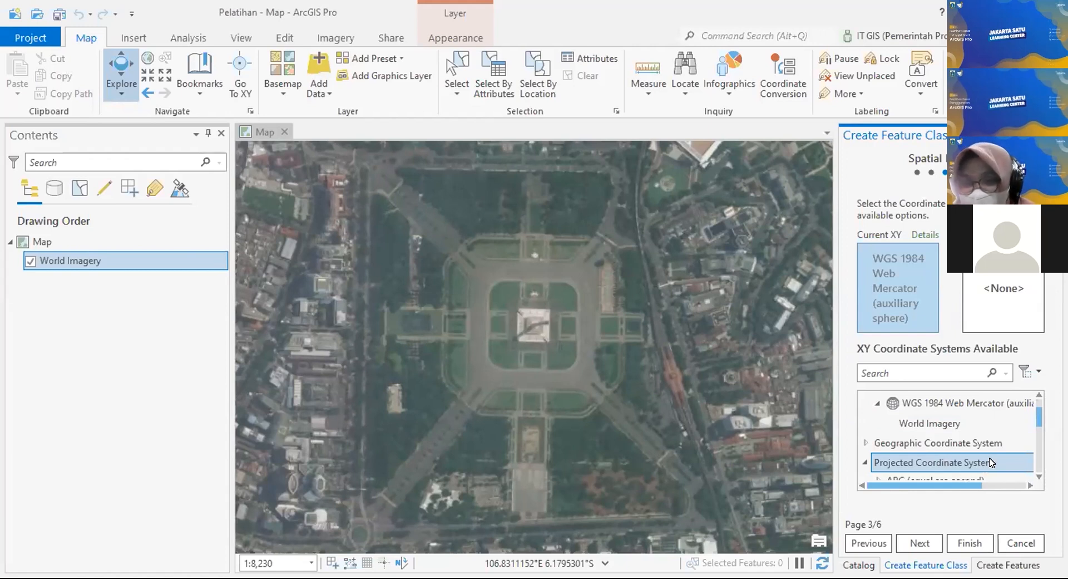
{"action": "scroll", "coordinate": [1008, 434], "scroll_direction": "down", "scroll_amount": 4}
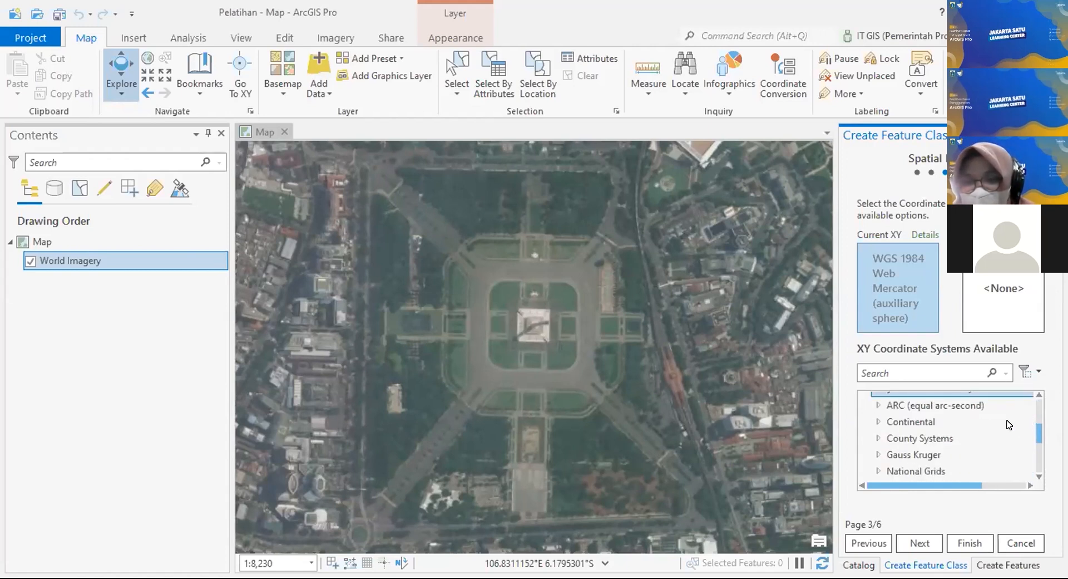
{"action": "double_click", "coordinate": [896, 456]}
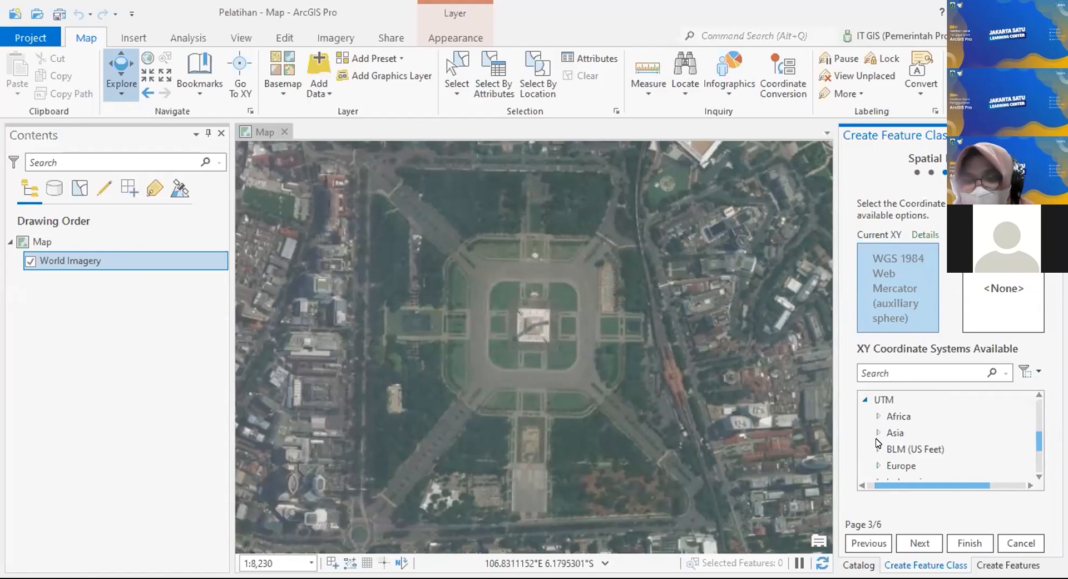
Step: Under WGS 1984 Southern Hemisphere, select WGS 1984 UTM Zone 48S as the XY coordinate system
{"action": "scroll", "coordinate": [954, 410], "scroll_direction": "down", "scroll_amount": 3}
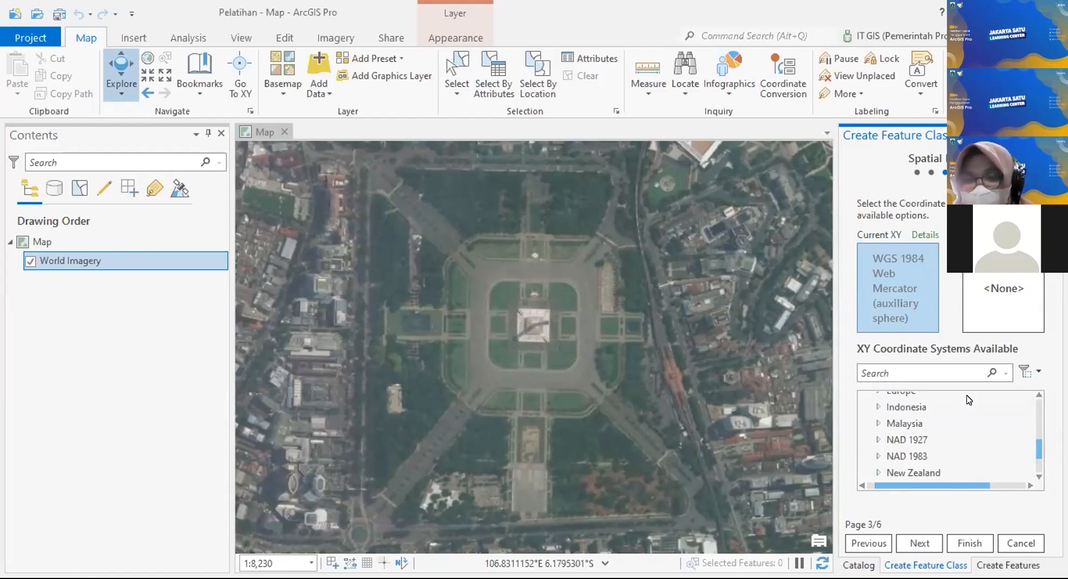
{"action": "scroll", "coordinate": [934, 422], "scroll_direction": "down", "scroll_amount": 3}
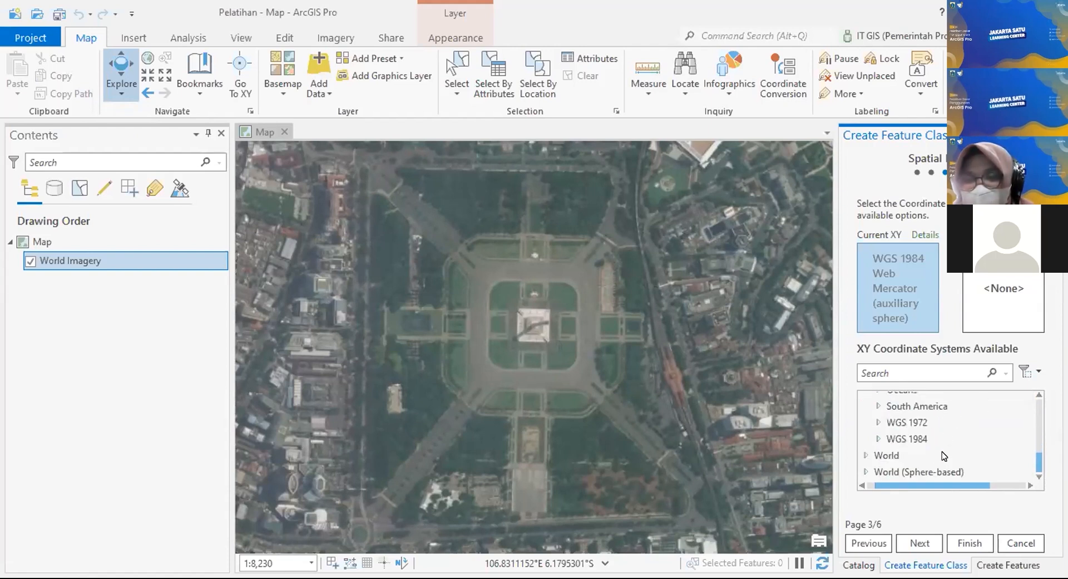
{"action": "double_click", "coordinate": [880, 438]}
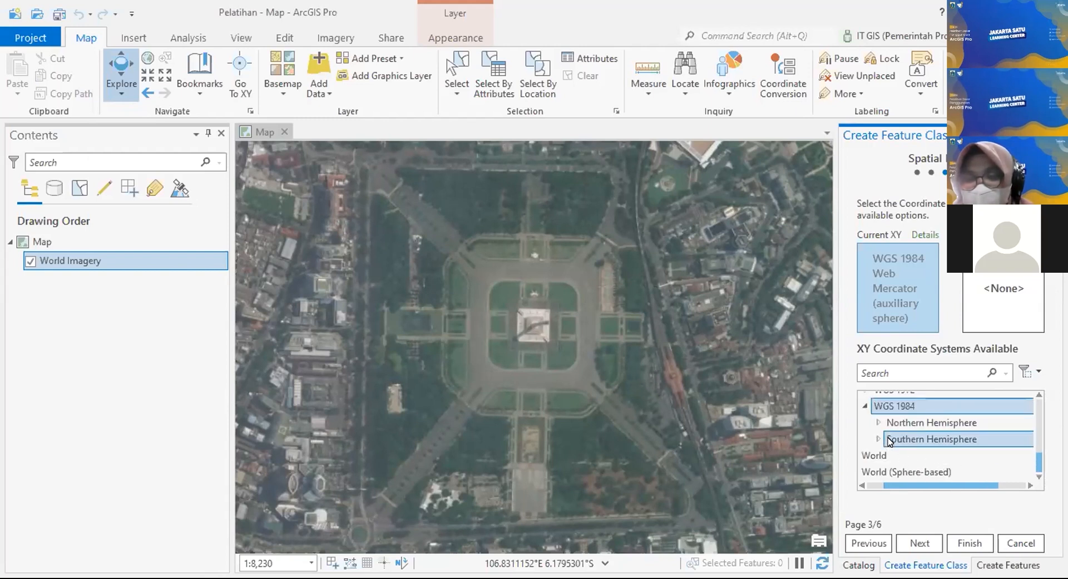
{"action": "left_click", "coordinate": [879, 439]}
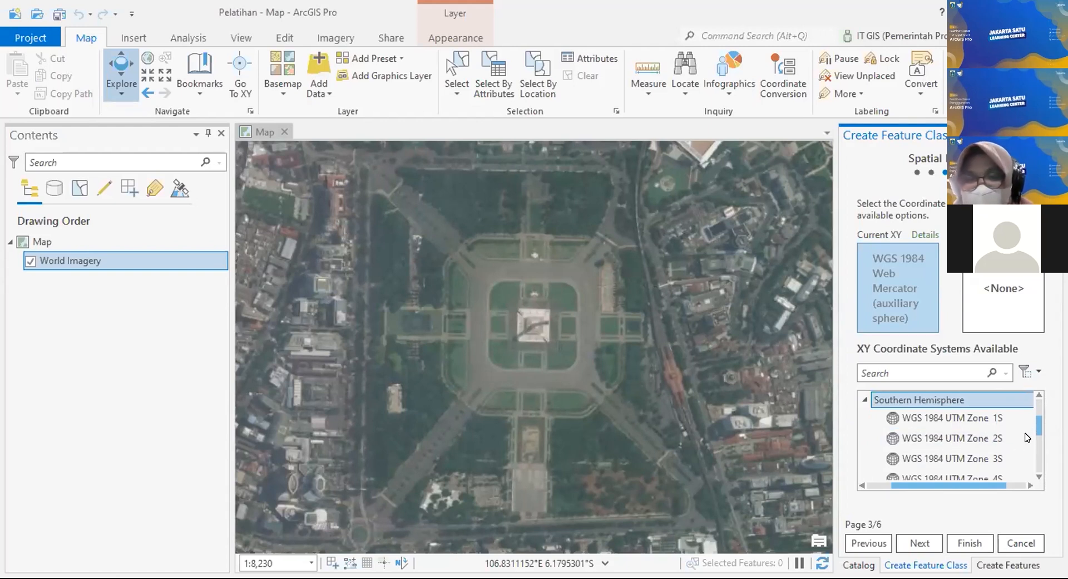
{"action": "scroll", "coordinate": [1027, 437], "scroll_direction": "down", "scroll_amount": 4}
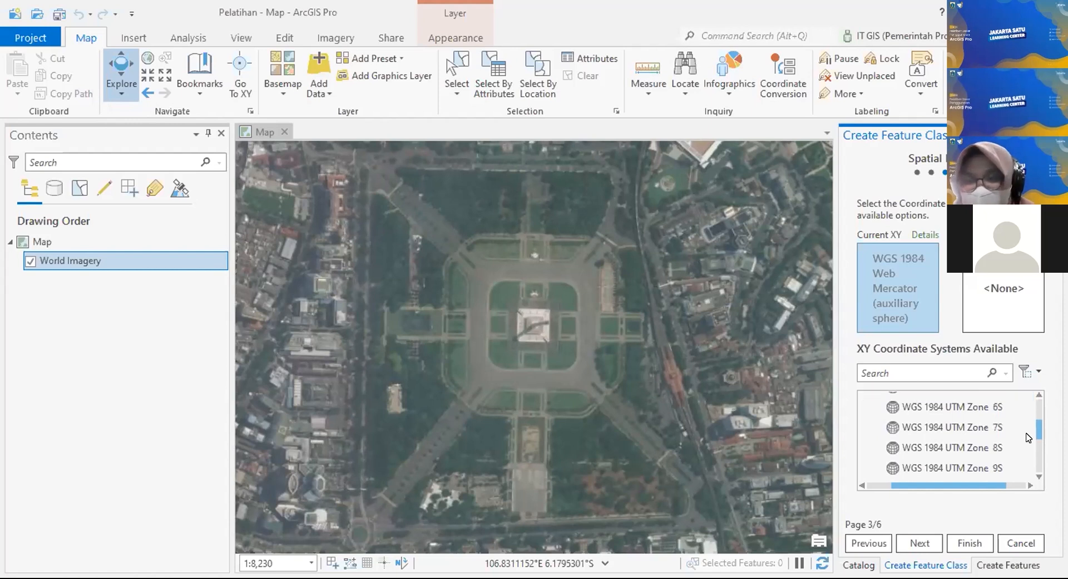
{"action": "scroll", "coordinate": [1027, 438], "scroll_direction": "down", "scroll_amount": 3}
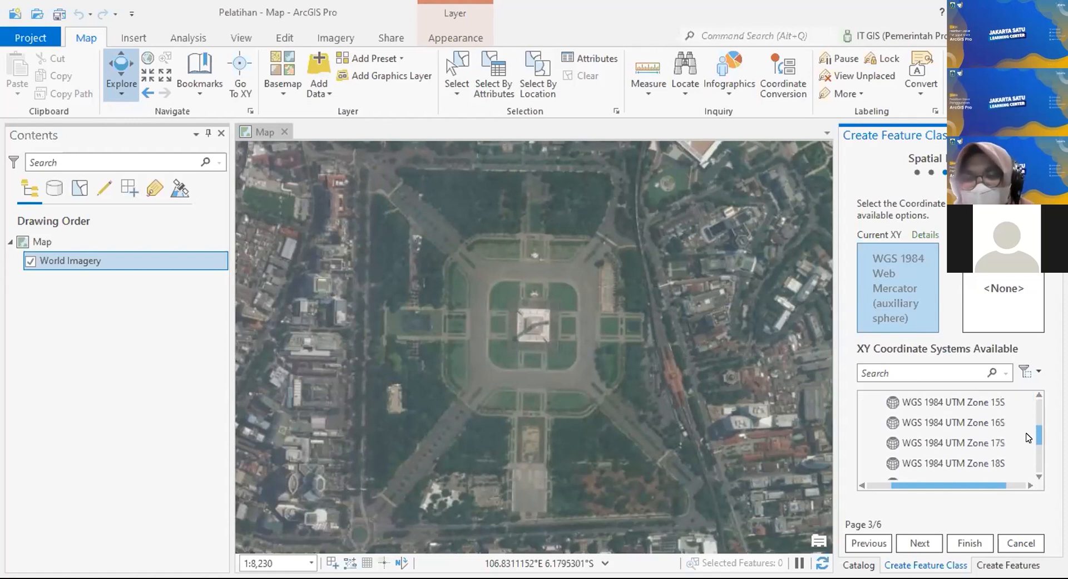
{"action": "scroll", "coordinate": [1028, 437], "scroll_direction": "down", "scroll_amount": 10}
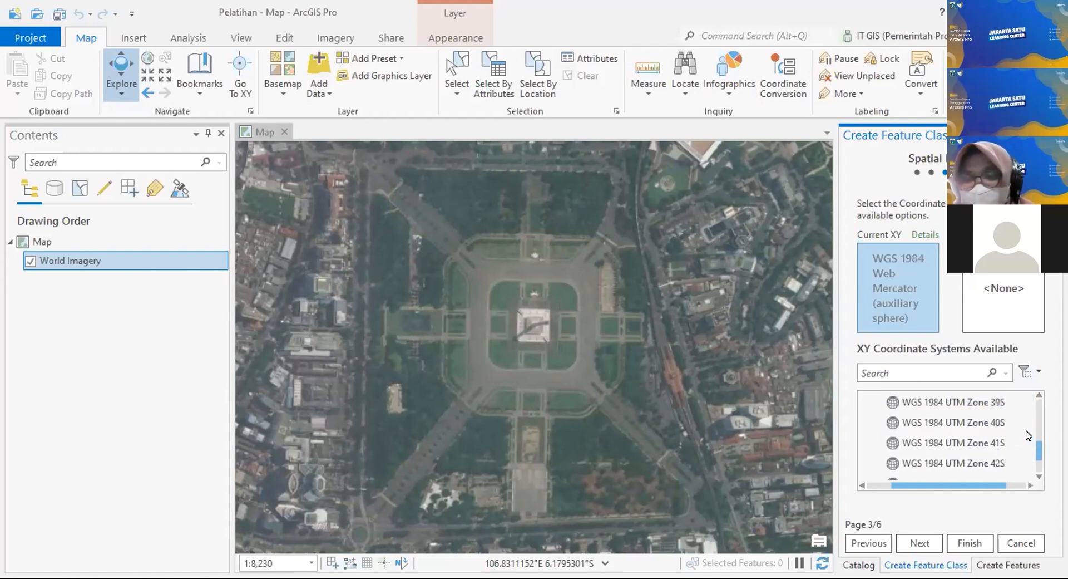
{"action": "left_click", "coordinate": [996, 401]}
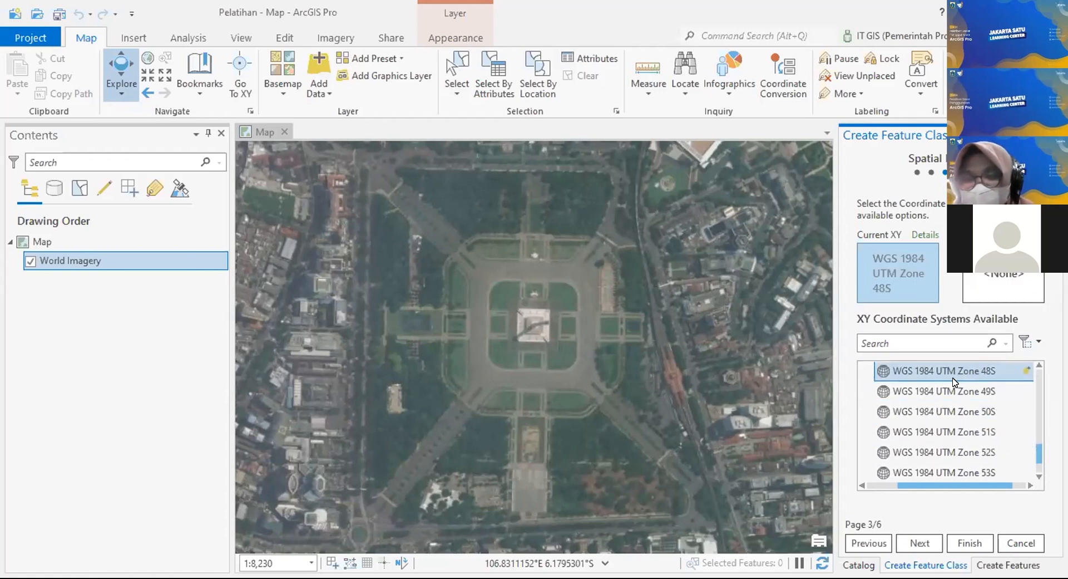
{"action": "scroll", "coordinate": [954, 383], "scroll_direction": "up", "scroll_amount": 1}
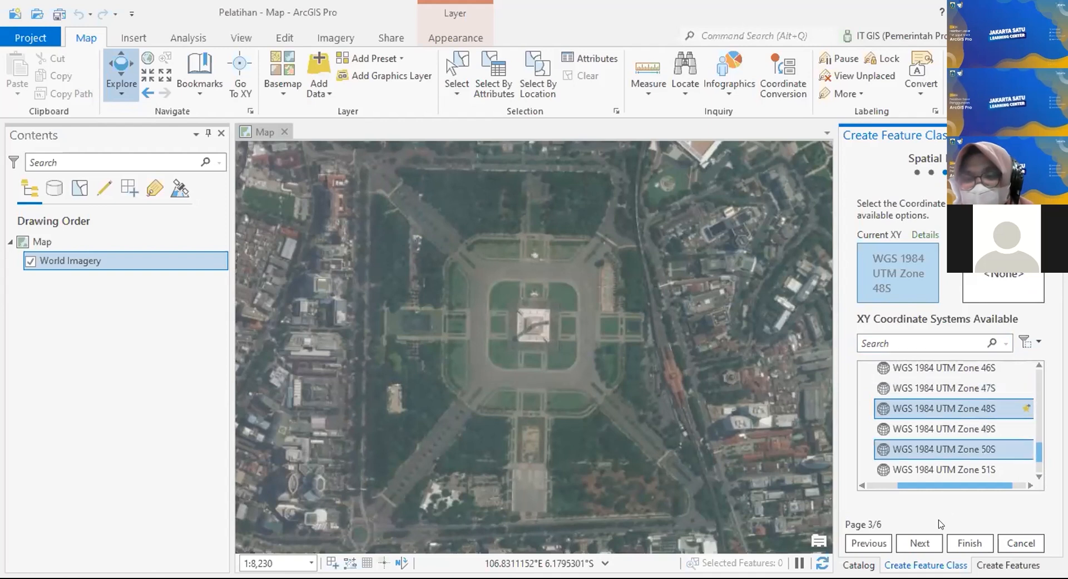
{"action": "scroll", "coordinate": [1021, 437], "scroll_direction": "down", "scroll_amount": 3}
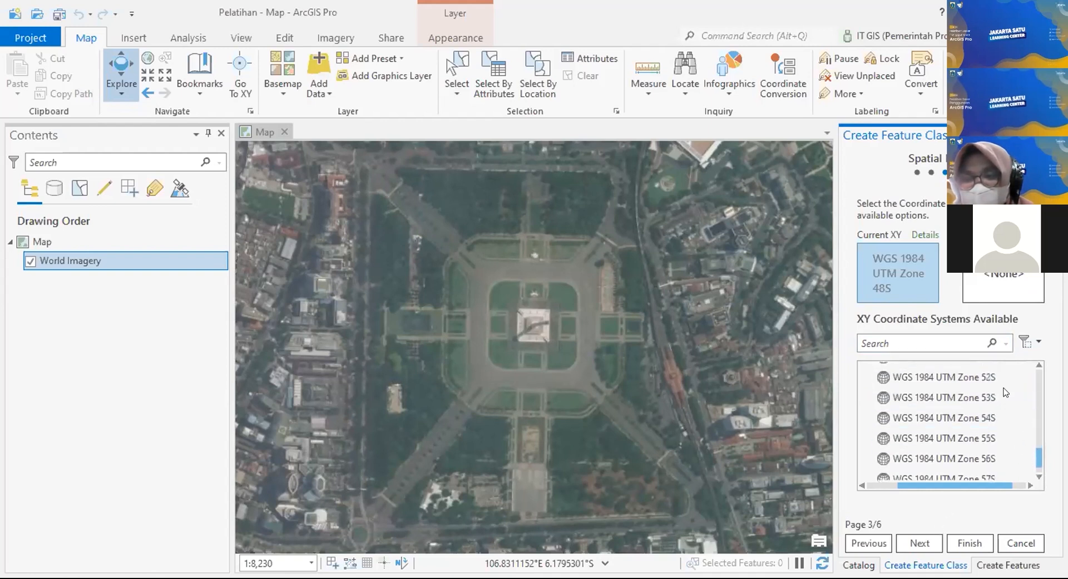
{"action": "scroll", "coordinate": [1006, 424], "scroll_direction": "up", "scroll_amount": 2}
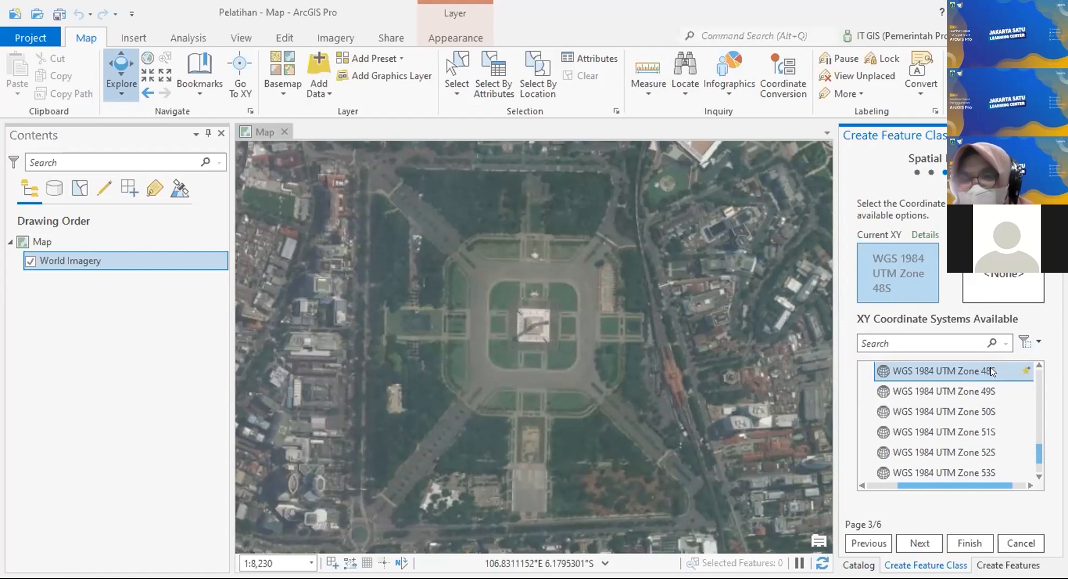
{"action": "right_click", "coordinate": [992, 371]}
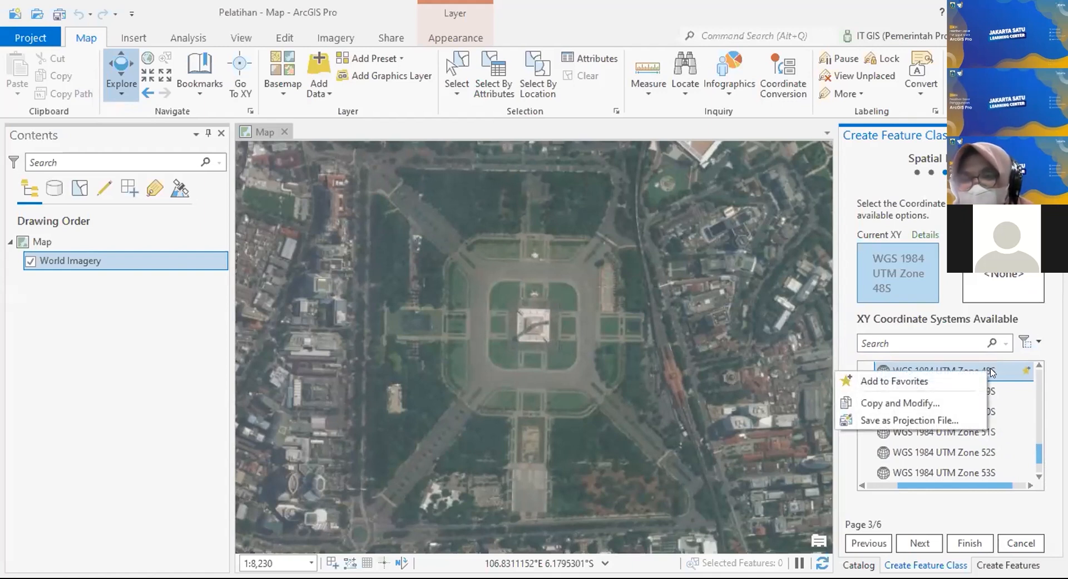
Step: Add WGS 1984 UTM Zone 48S to Favorites and confirm it appears under Favorites
{"action": "left_click", "coordinate": [909, 383]}
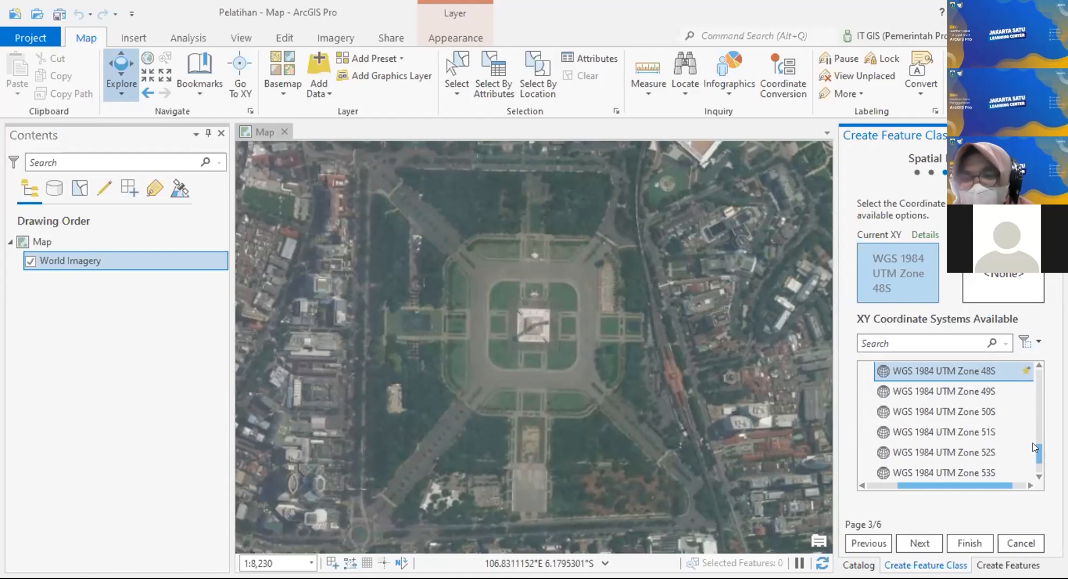
{"action": "scroll", "coordinate": [1038, 449], "scroll_direction": "up", "scroll_amount": 10}
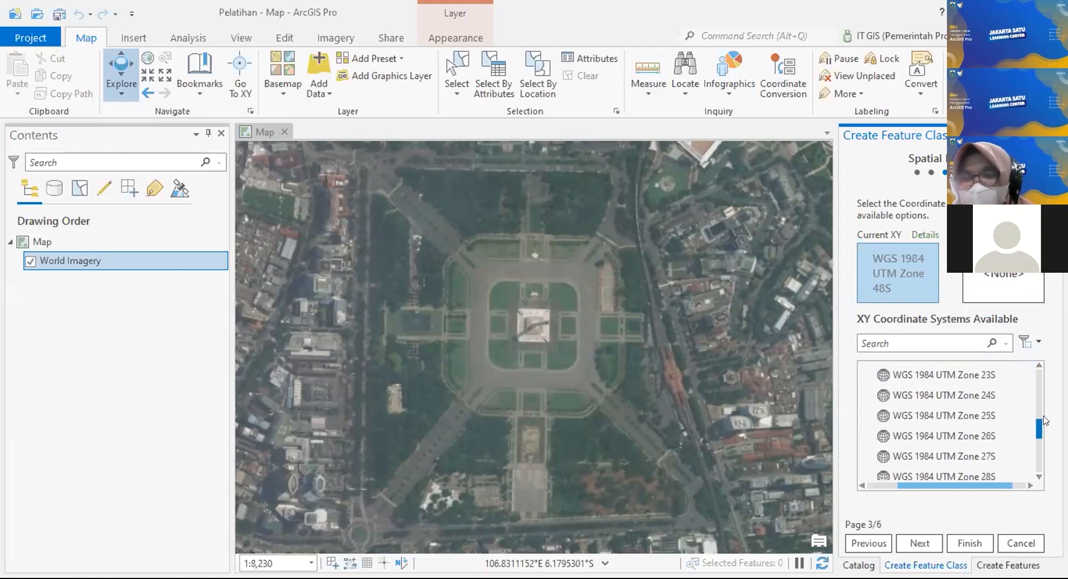
{"action": "left_click_drag", "start_coordinate": [996, 491], "coordinate": [956, 483]}
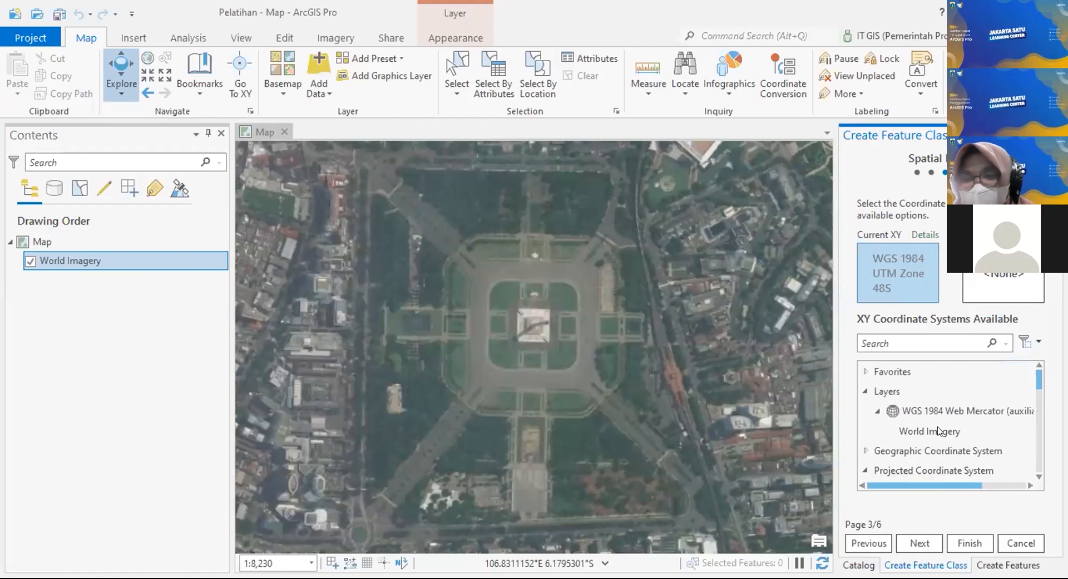
{"action": "left_click", "coordinate": [866, 371]}
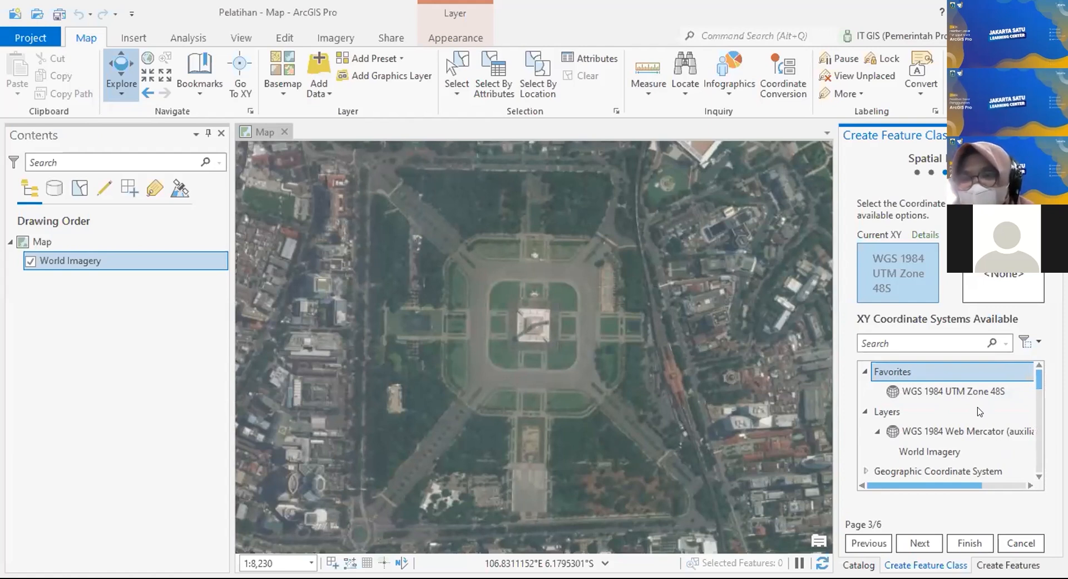
{"action": "left_click_drag", "start_coordinate": [1040, 381], "coordinate": [1027, 473]}
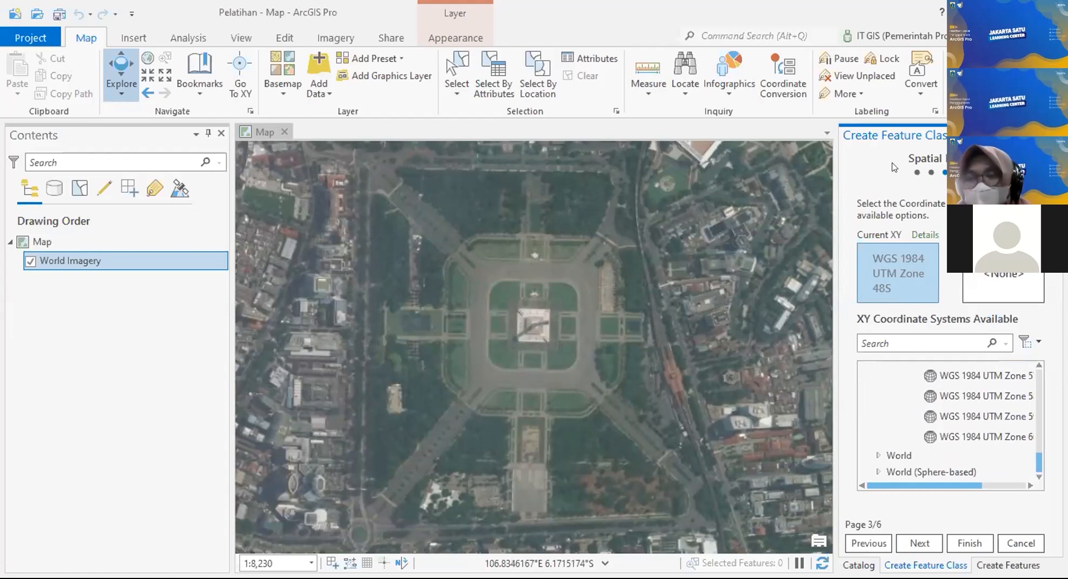
{"action": "left_click", "coordinate": [919, 543]}
{"action": "left_click", "coordinate": [868, 543]}
{"action": "left_click", "coordinate": [868, 543]}
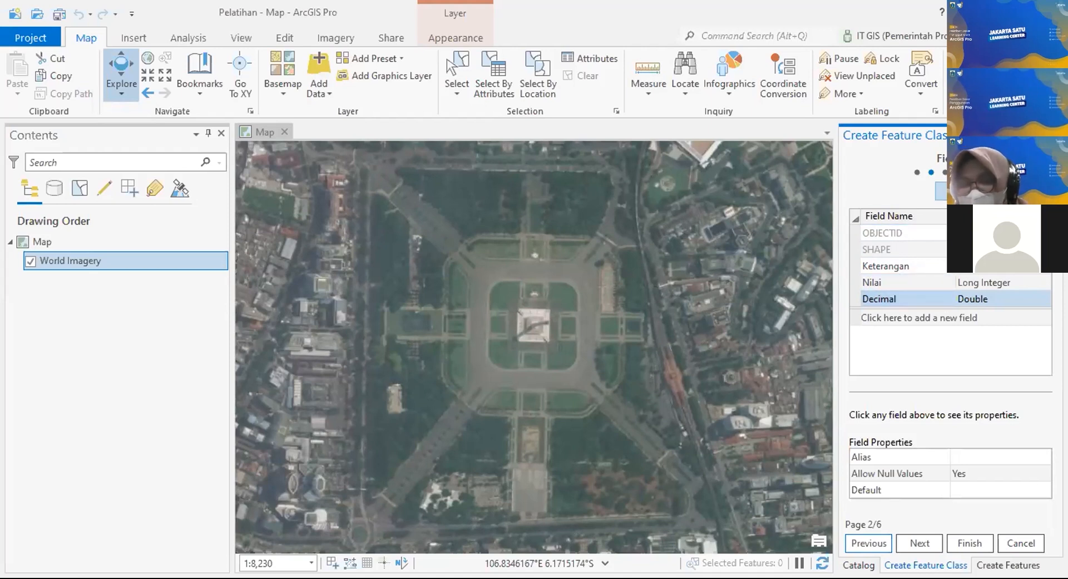
{"action": "left_click", "coordinate": [904, 547]}
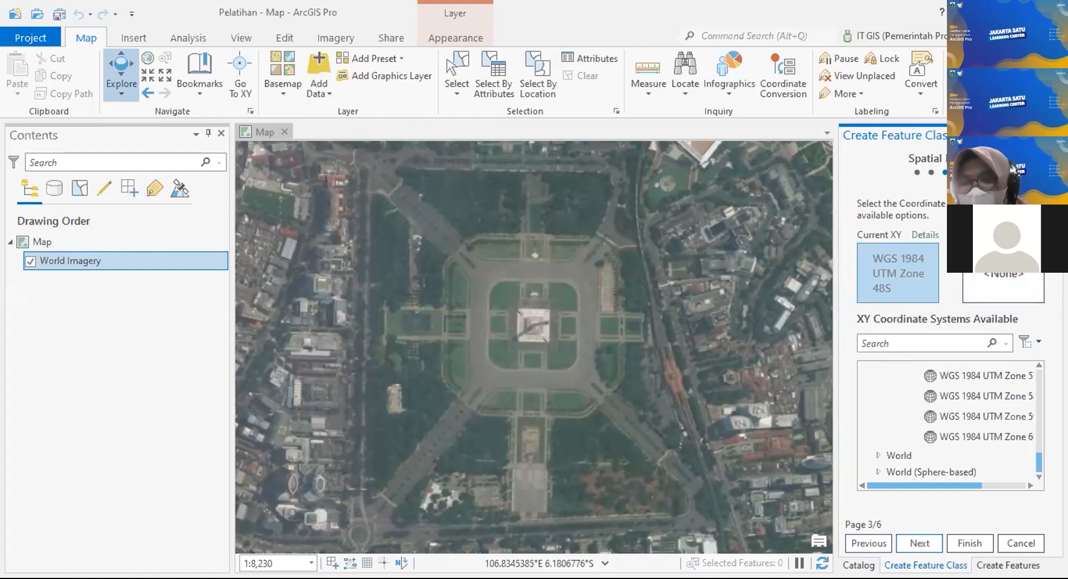
Step: Collapse the Favorites and Layers groups, then expand Projected Coordinate System > UTM
{"action": "scroll", "coordinate": [940, 406], "scroll_direction": "up", "scroll_amount": 10}
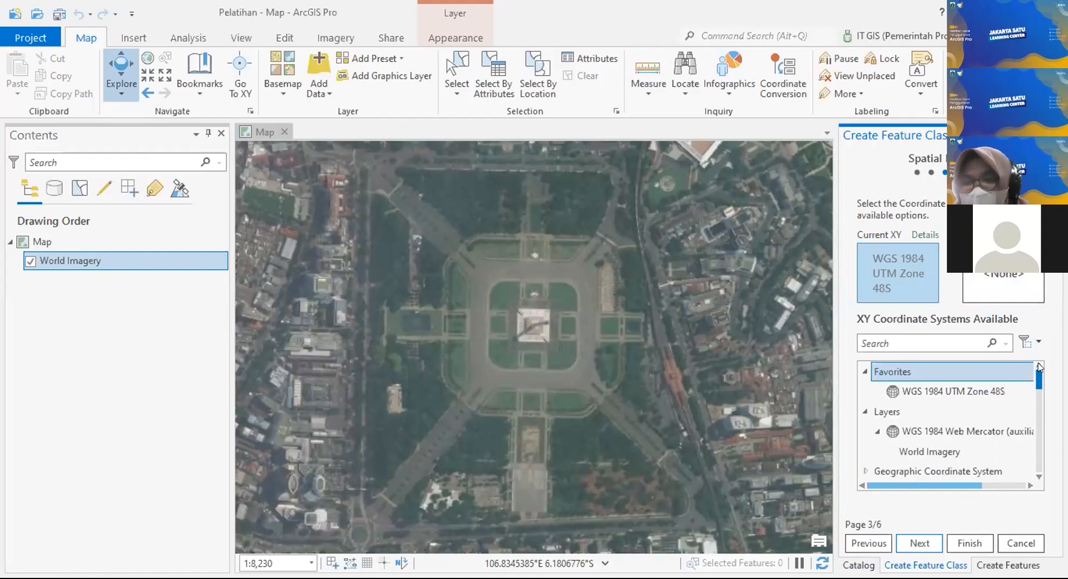
{"action": "scroll", "coordinate": [898, 431], "scroll_direction": "down", "scroll_amount": 2}
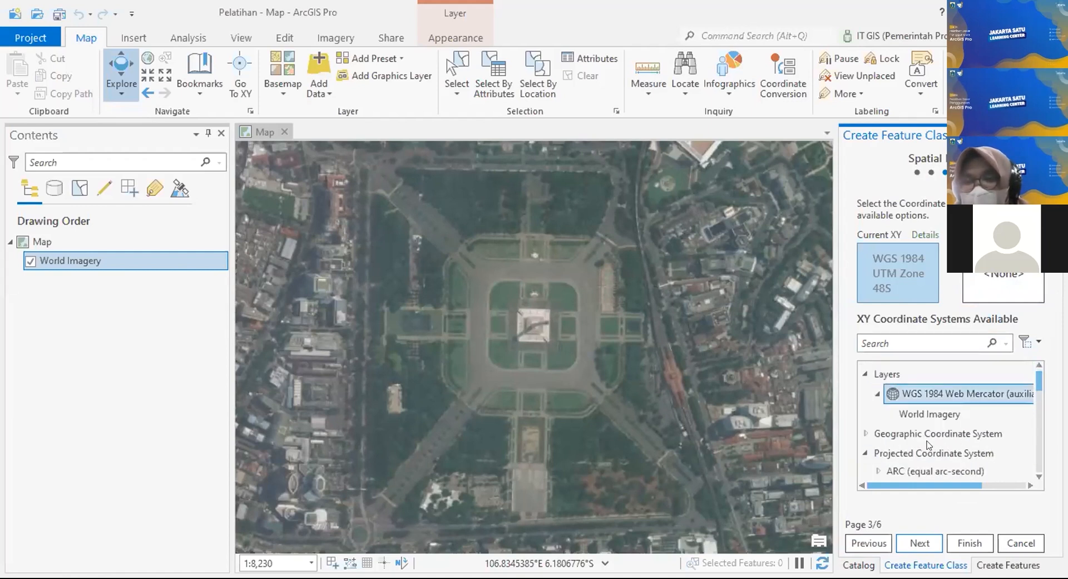
{"action": "left_click", "coordinate": [910, 453]}
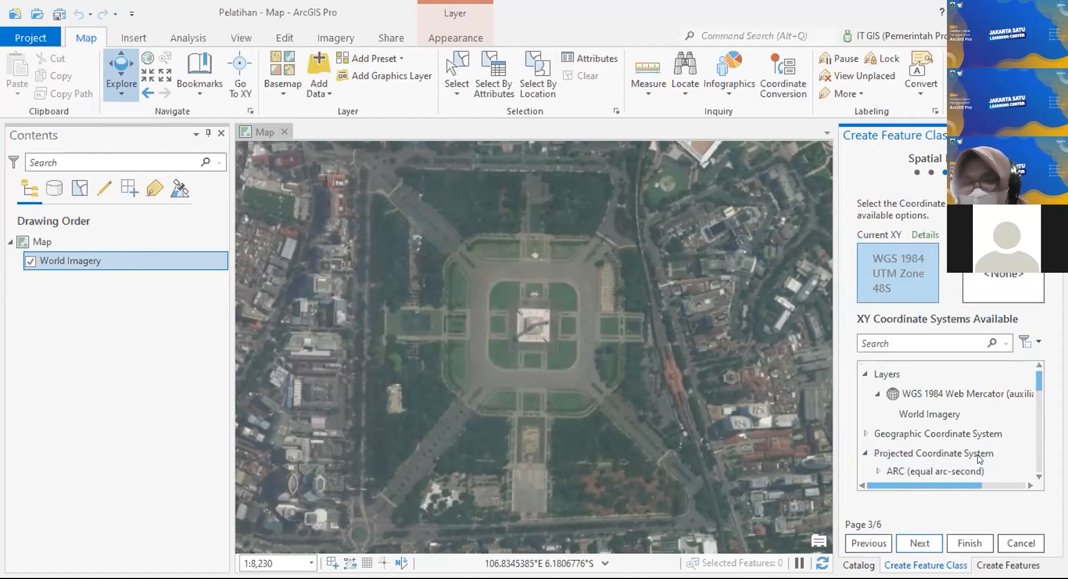
{"action": "scroll", "coordinate": [956, 431], "scroll_direction": "down", "scroll_amount": 1}
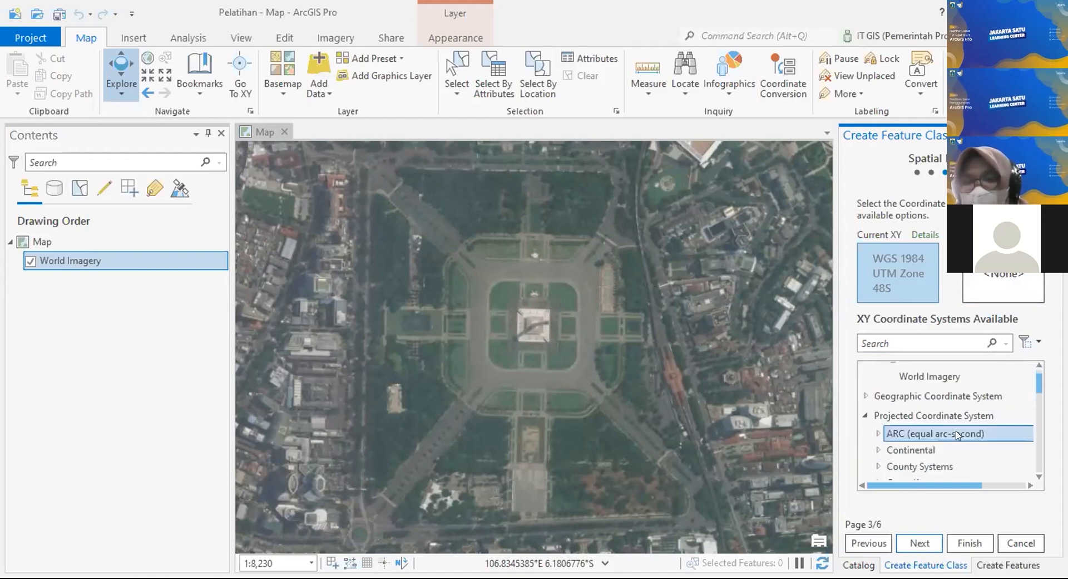
{"action": "left_click", "coordinate": [865, 416]}
{"action": "left_click", "coordinate": [865, 411]}
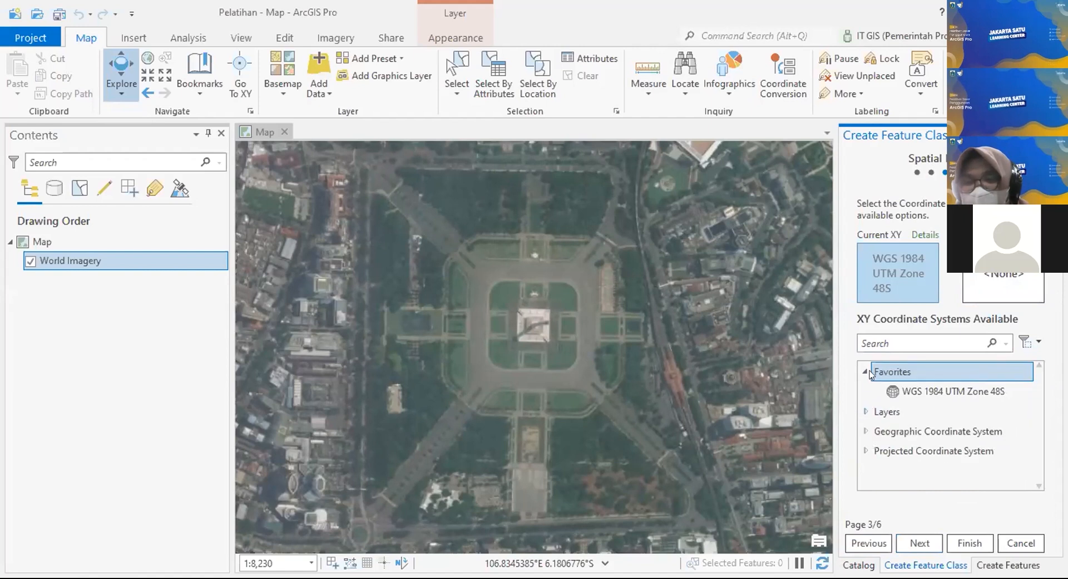
{"action": "left_click", "coordinate": [866, 372]}
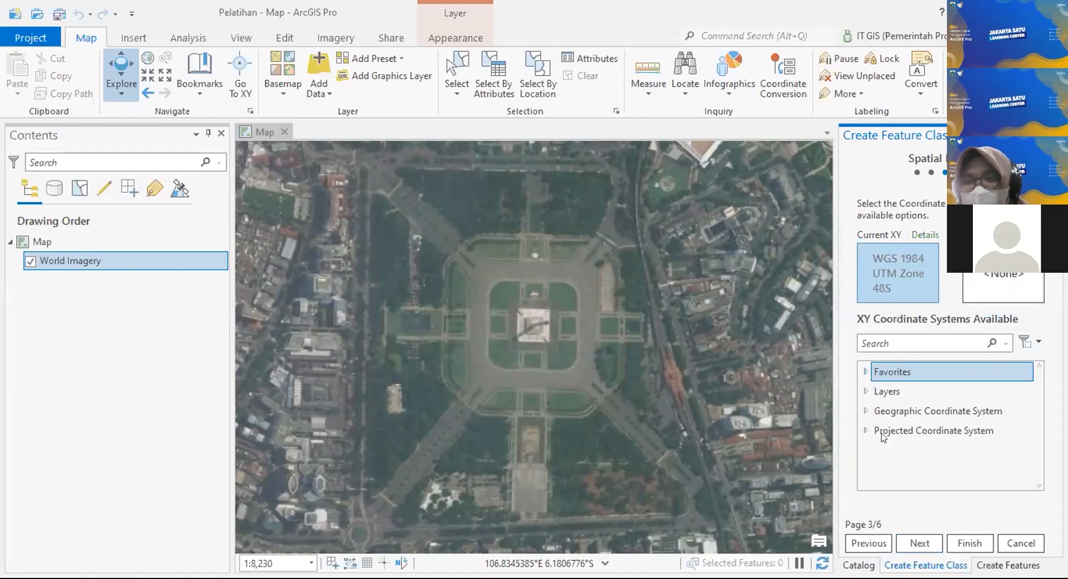
{"action": "left_click", "coordinate": [866, 430]}
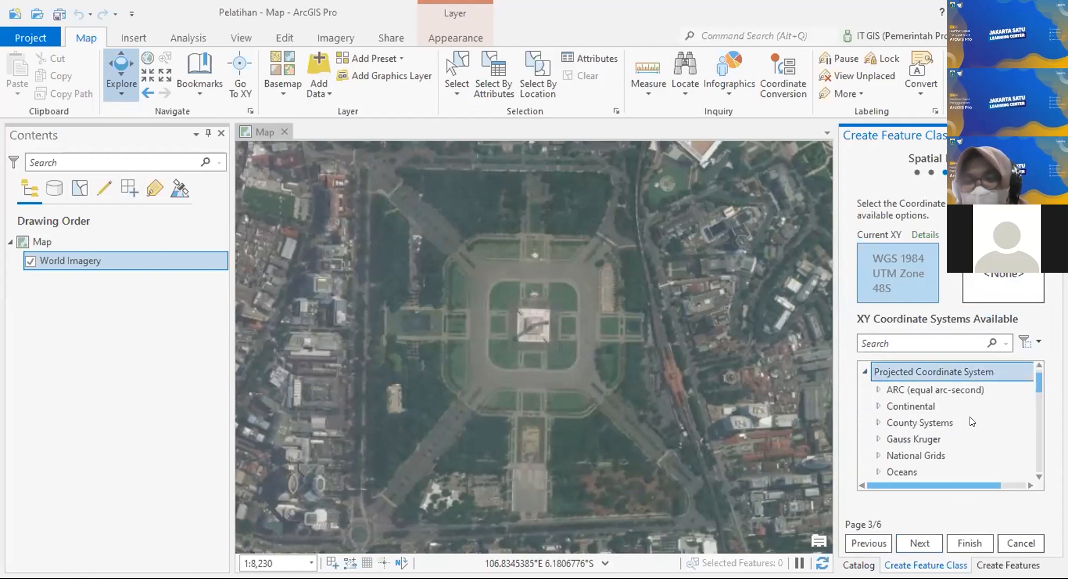
{"action": "scroll", "coordinate": [930, 389], "scroll_direction": "down", "scroll_amount": 2}
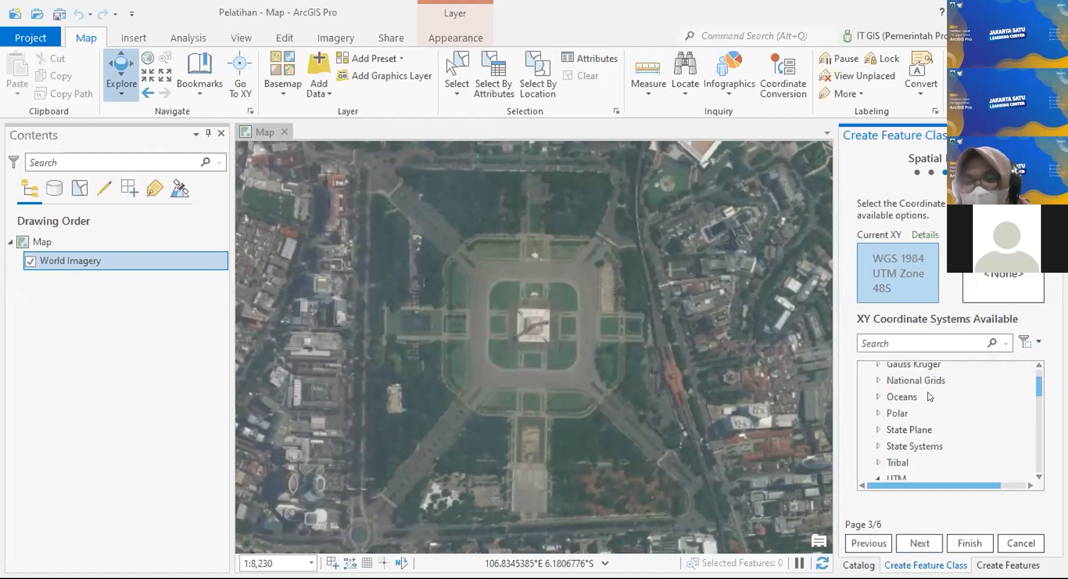
{"action": "left_click", "coordinate": [878, 441]}
{"action": "left_click", "coordinate": [878, 440]}
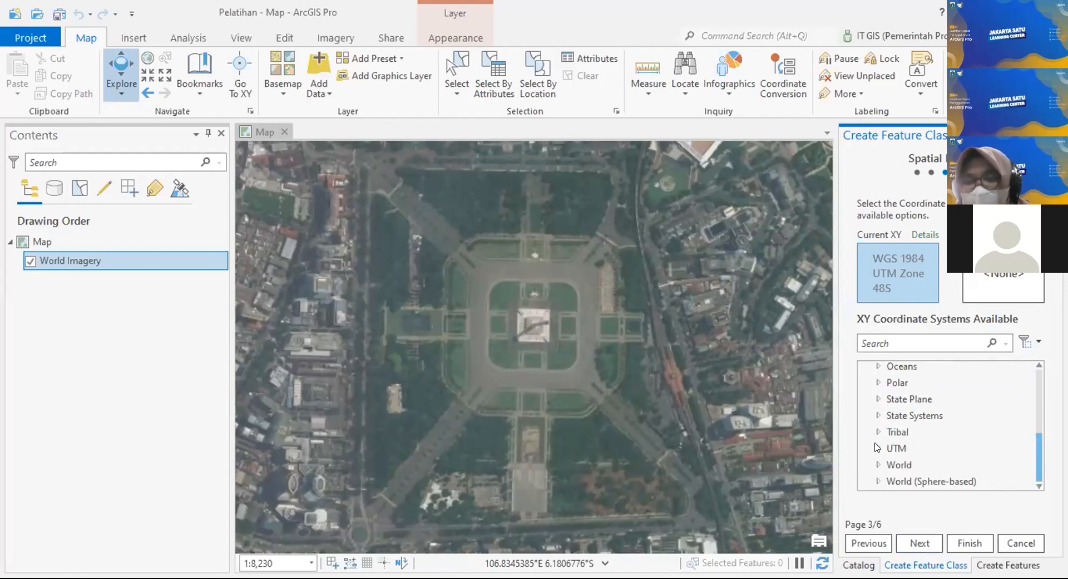
{"action": "left_click", "coordinate": [878, 440]}
{"action": "scroll", "coordinate": [924, 389], "scroll_direction": "down", "scroll_amount": 2}
{"action": "scroll", "coordinate": [927, 382], "scroll_direction": "down", "scroll_amount": 3}
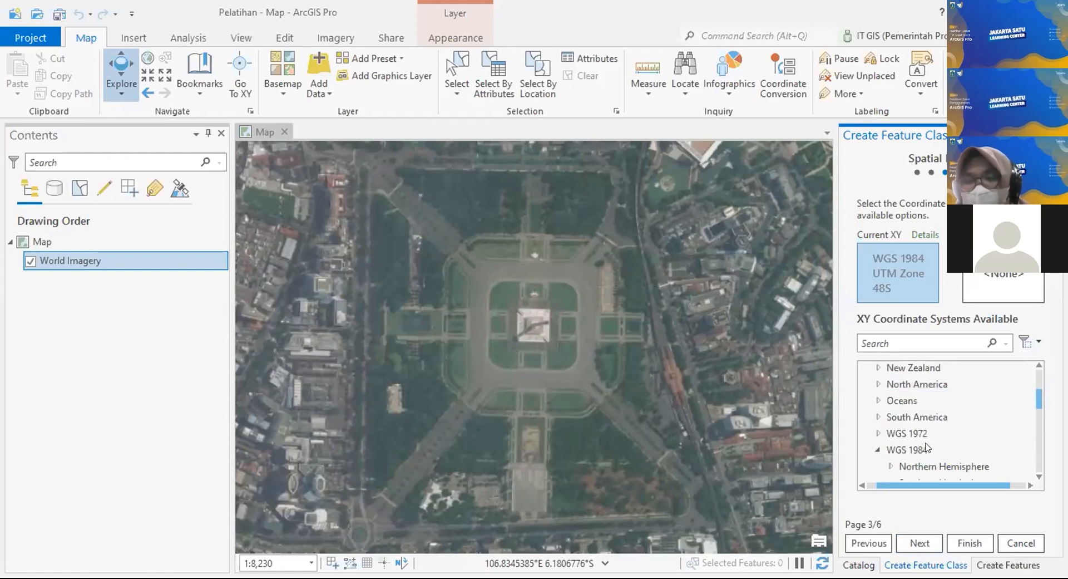
Step: In WGS 1984 Southern Hemisphere zones, star WGS 1984 UTM Zone 48S as a favourite
{"action": "left_click", "coordinate": [944, 449]}
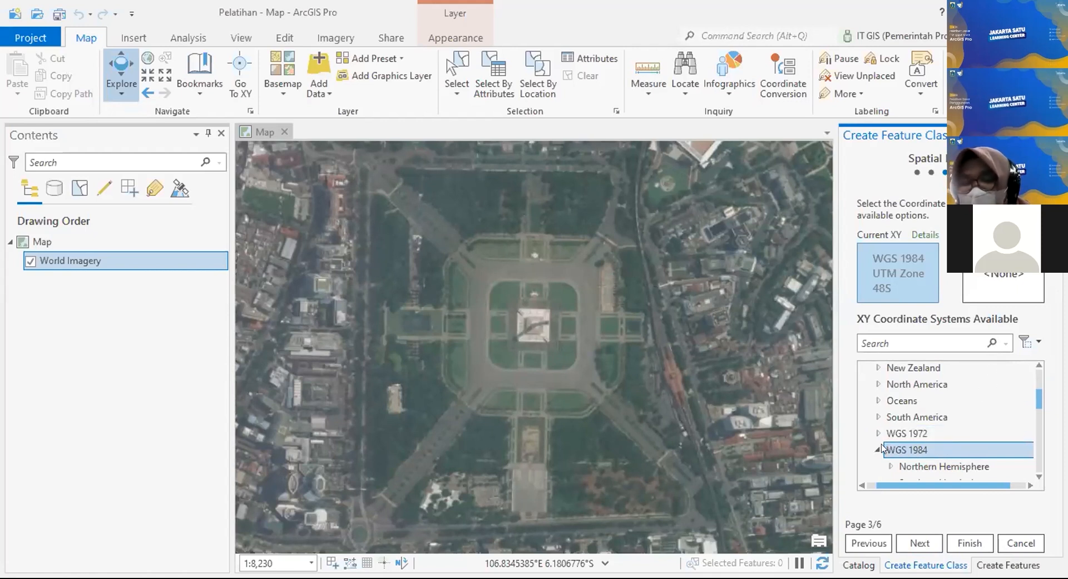
{"action": "scroll", "coordinate": [967, 419], "scroll_direction": "down", "scroll_amount": 1}
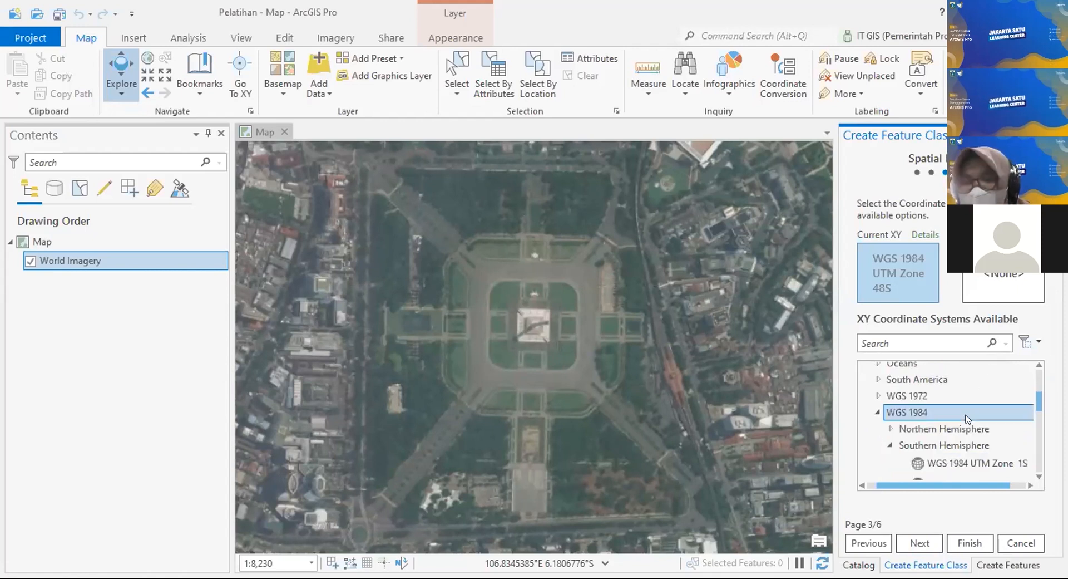
{"action": "scroll", "coordinate": [967, 418], "scroll_direction": "down", "scroll_amount": 1}
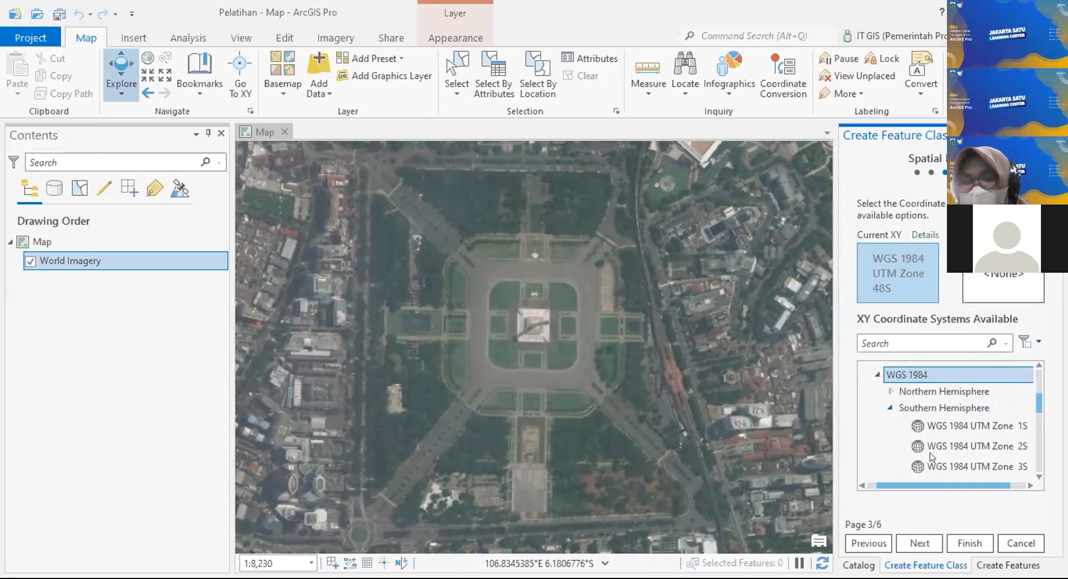
{"action": "left_click", "coordinate": [890, 408]}
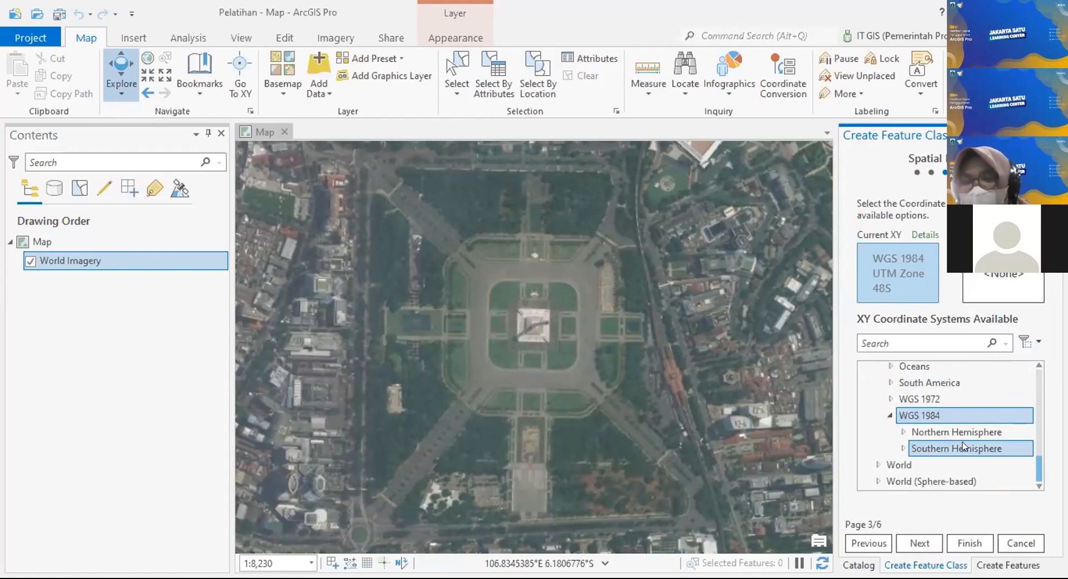
{"action": "left_click", "coordinate": [905, 450]}
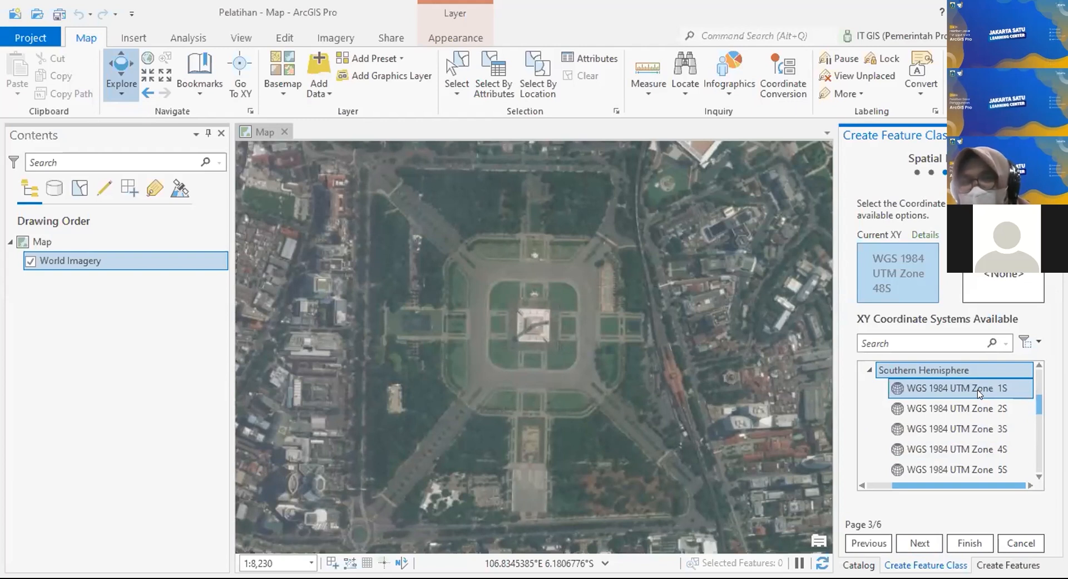
{"action": "left_click", "coordinate": [974, 430]}
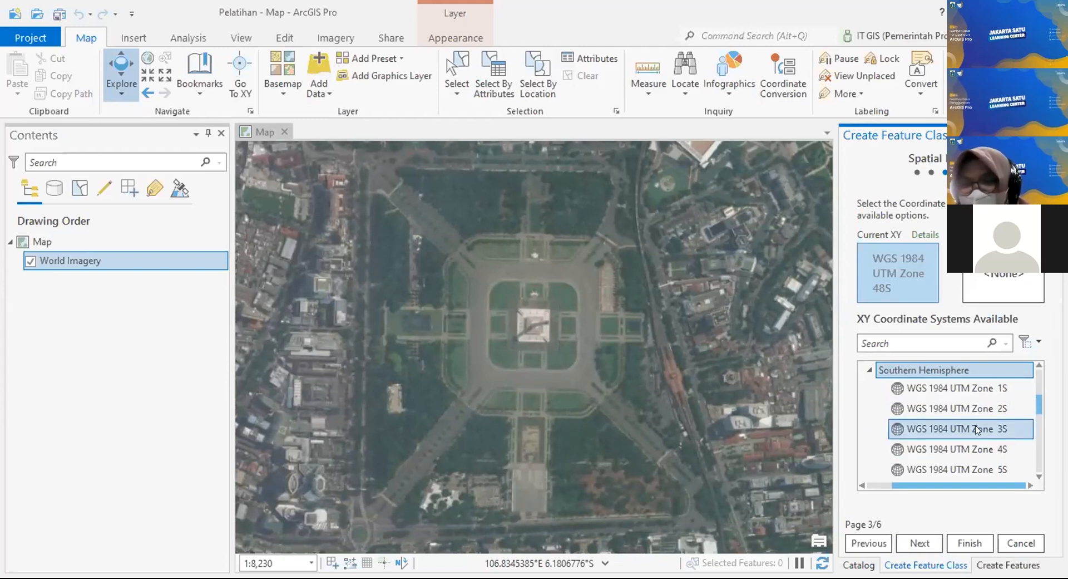
{"action": "scroll", "coordinate": [973, 409], "scroll_direction": "down", "scroll_amount": 2}
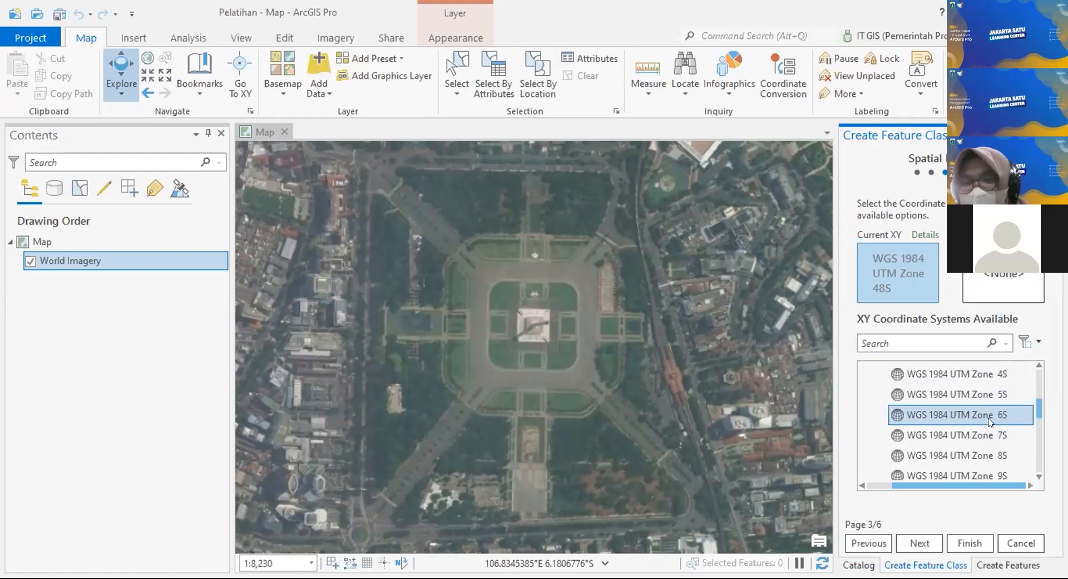
{"action": "scroll", "coordinate": [986, 422], "scroll_direction": "down", "scroll_amount": 4}
{"action": "scroll", "coordinate": [996, 428], "scroll_direction": "down", "scroll_amount": 3}
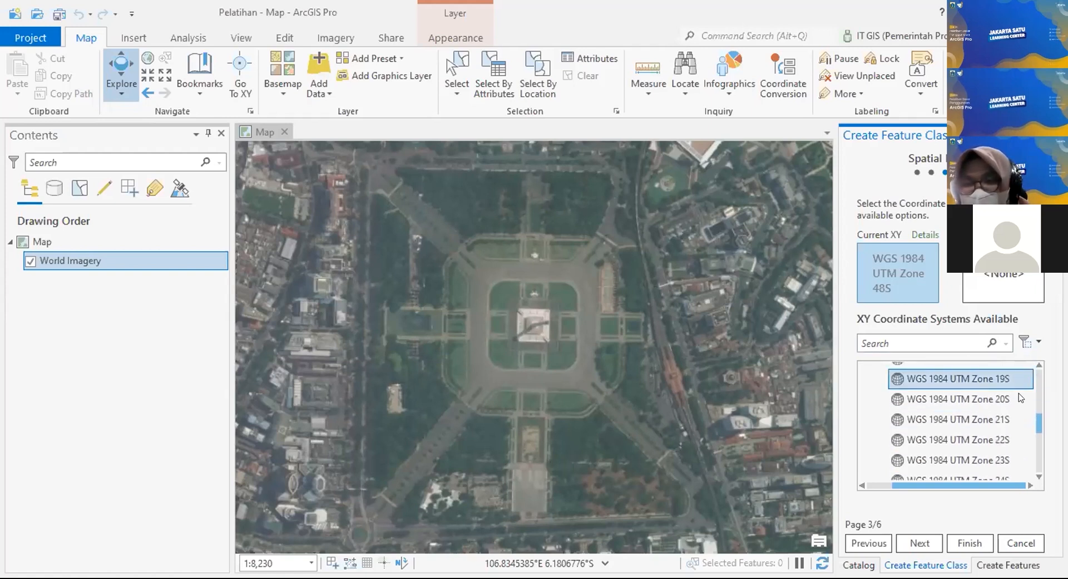
{"action": "scroll", "coordinate": [1005, 409], "scroll_direction": "down", "scroll_amount": 6}
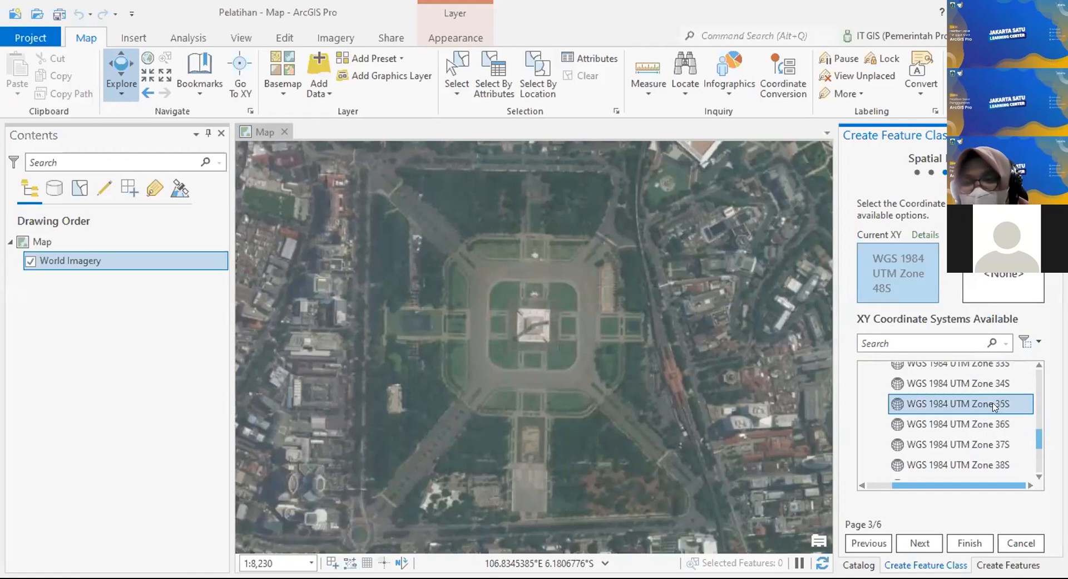
{"action": "scroll", "coordinate": [1009, 419], "scroll_direction": "down", "scroll_amount": 3}
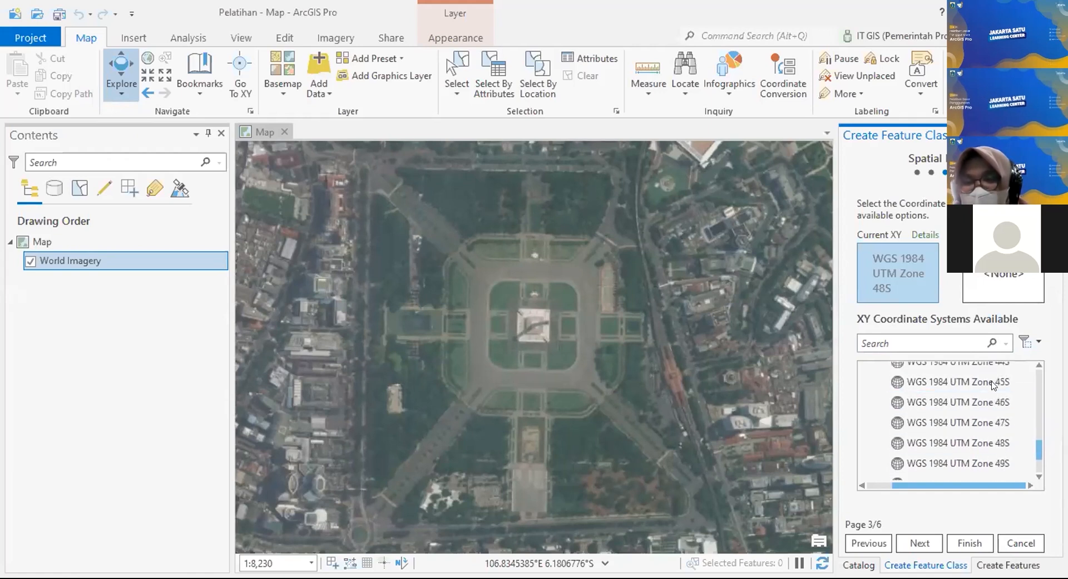
{"action": "scroll", "coordinate": [946, 414], "scroll_direction": "down", "scroll_amount": 1}
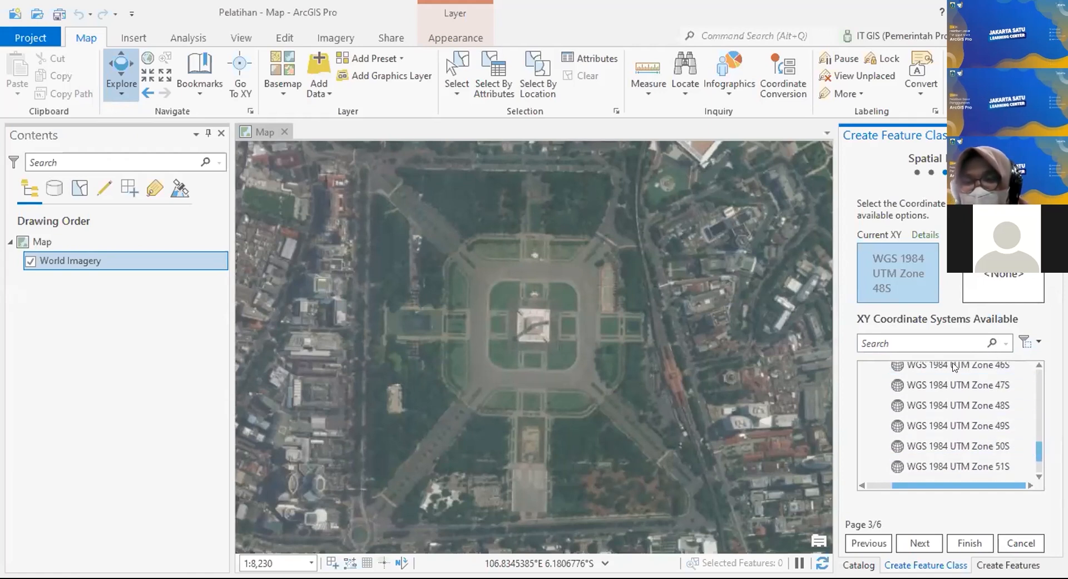
{"action": "left_click", "coordinate": [939, 405]}
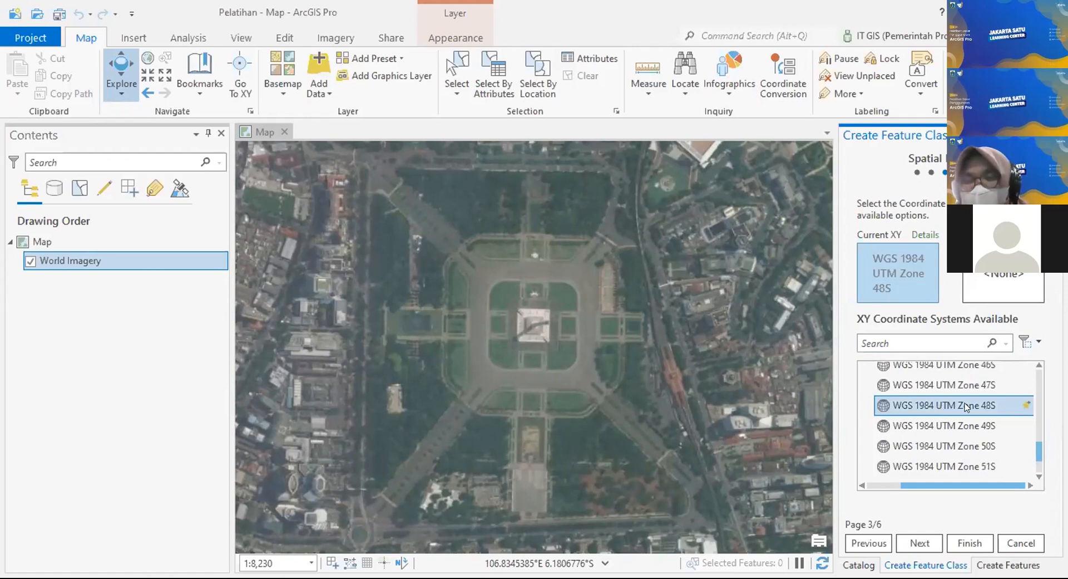
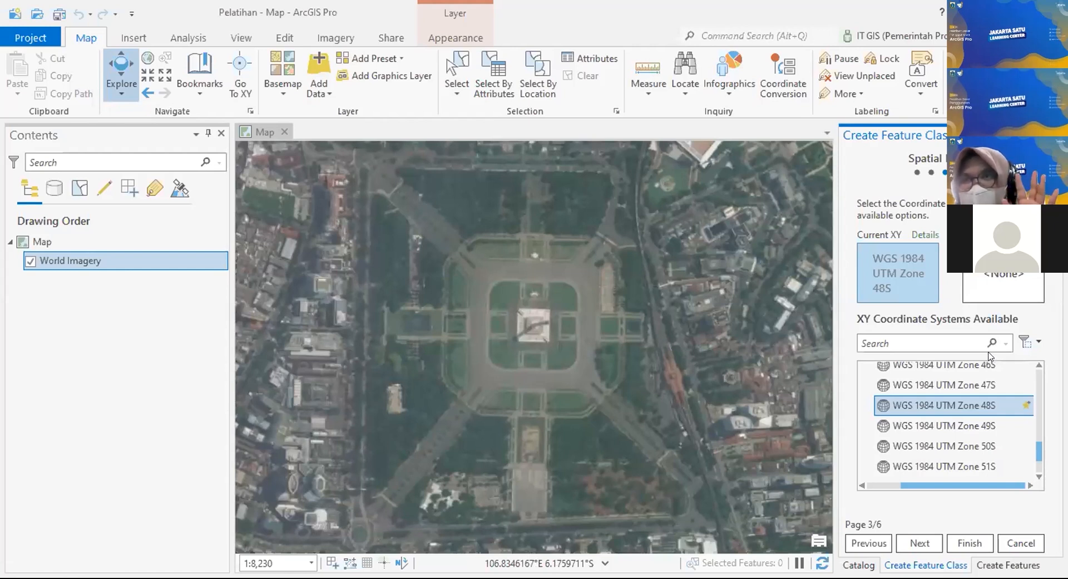
Step: Save WGS 1984 UTM Zone 48S to Favorites and expand the Favorites group
{"action": "right_click", "coordinate": [944, 402]}
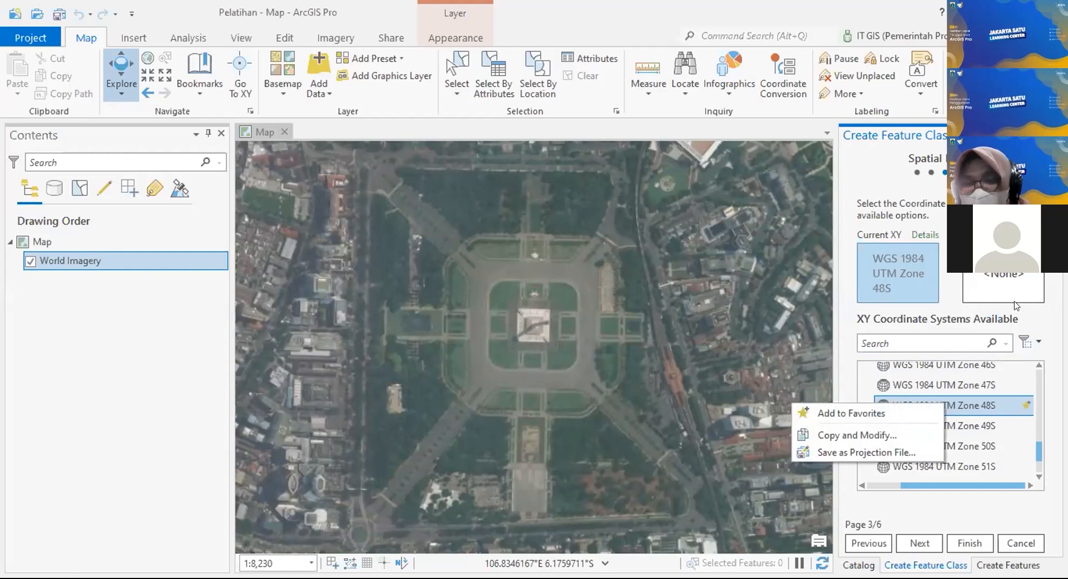
{"action": "left_click", "coordinate": [905, 414]}
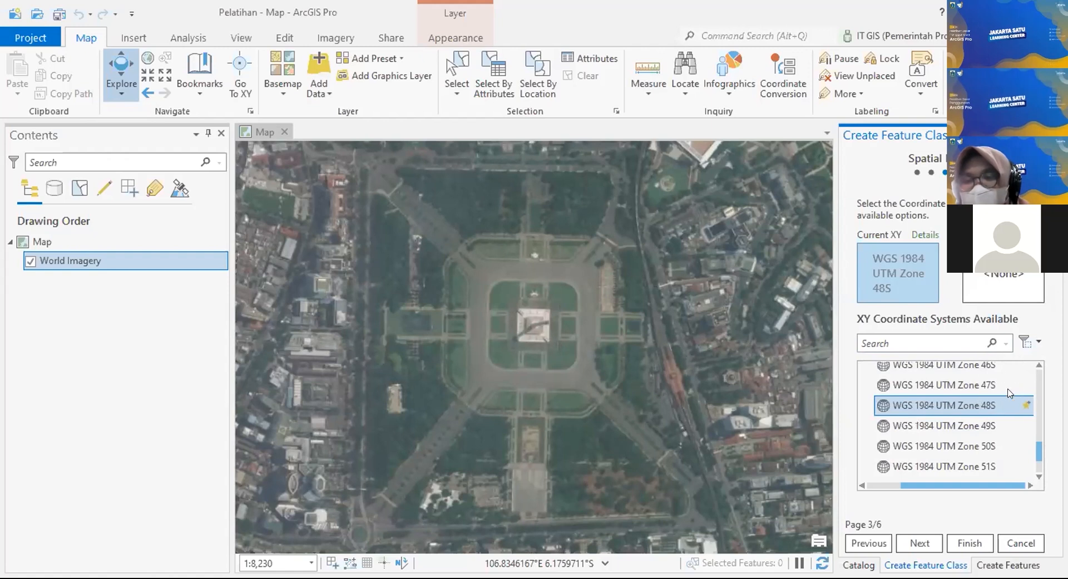
{"action": "left_click_drag", "start_coordinate": [1042, 388], "coordinate": [1040, 370]}
{"action": "left_click_drag", "start_coordinate": [1010, 486], "coordinate": [913, 483]}
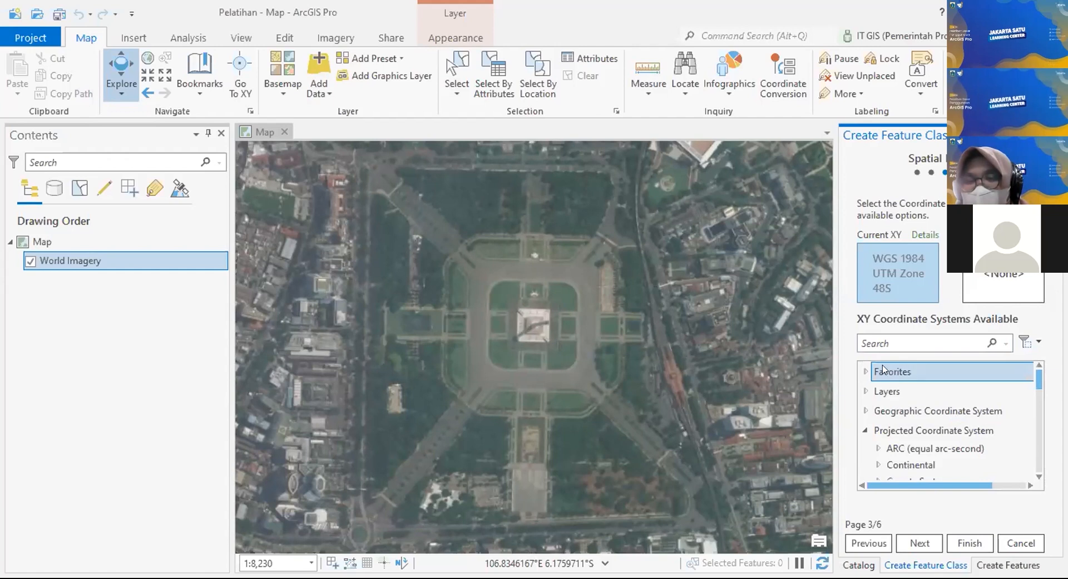
{"action": "left_click", "coordinate": [866, 370]}
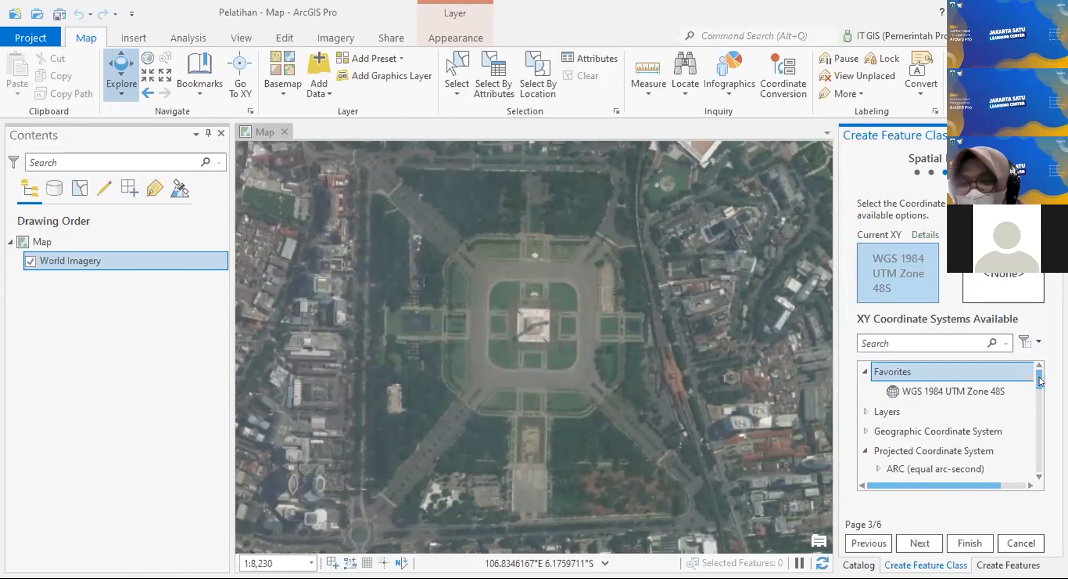
Step: Select WGS 1984 UTM Zone 48S as the feature class's coordinate system
{"action": "scroll", "coordinate": [1040, 383], "scroll_direction": "down", "scroll_amount": 1}
{"action": "left_click_drag", "start_coordinate": [1040, 383], "coordinate": [1032, 474]}
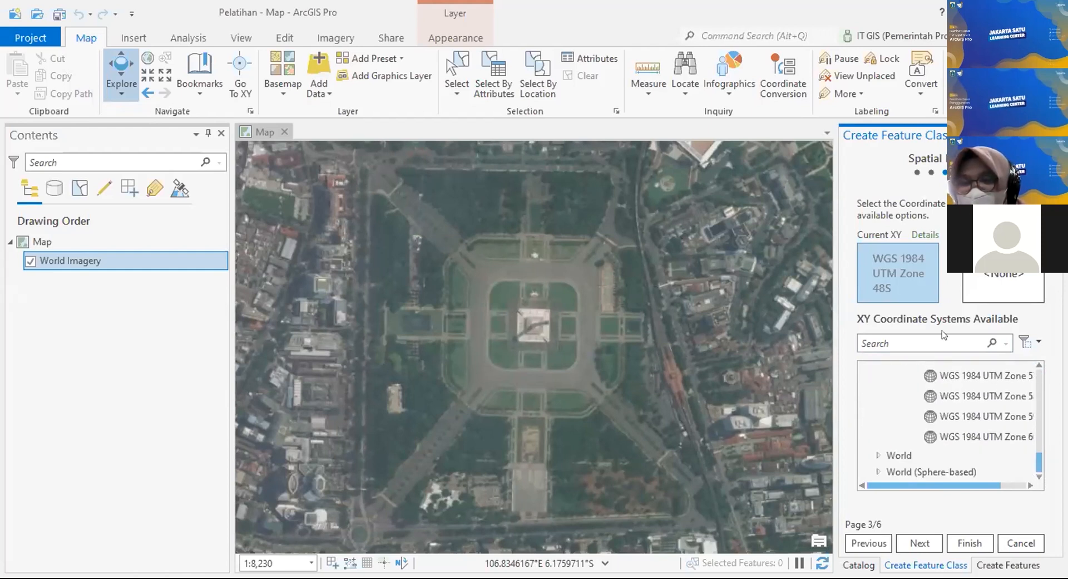
{"action": "scroll", "coordinate": [979, 431], "scroll_direction": "up", "scroll_amount": 6}
{"action": "left_click", "coordinate": [981, 421]}
{"action": "scroll", "coordinate": [980, 421], "scroll_direction": "down", "scroll_amount": 3}
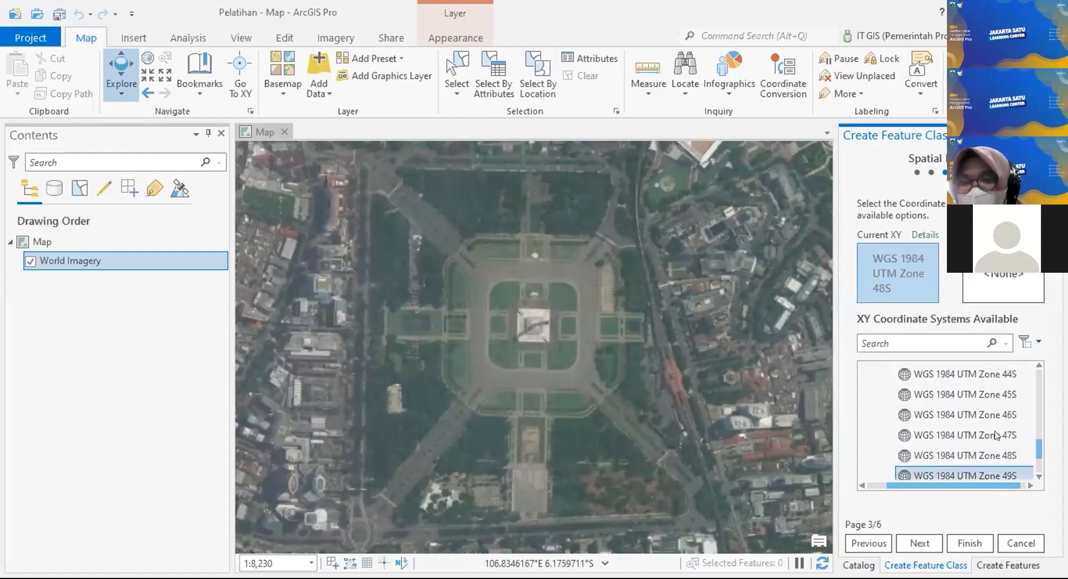
{"action": "left_click", "coordinate": [995, 452]}
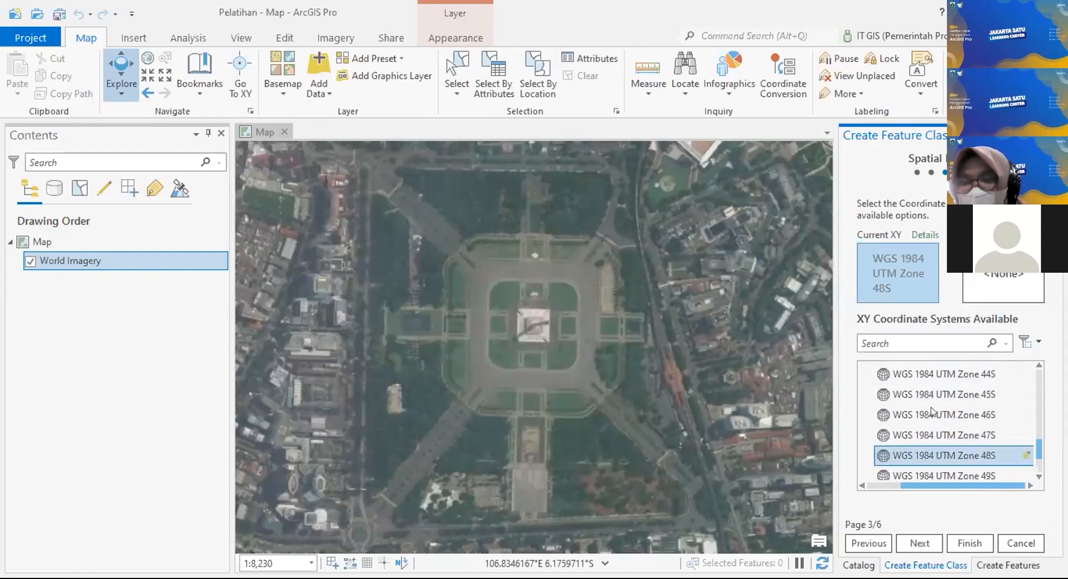
Step: Keep the default tolerance, resolution and storage settings, finish the Polygon feature class, and expand Pelatihan.gdb
{"action": "left_click", "coordinate": [920, 542]}
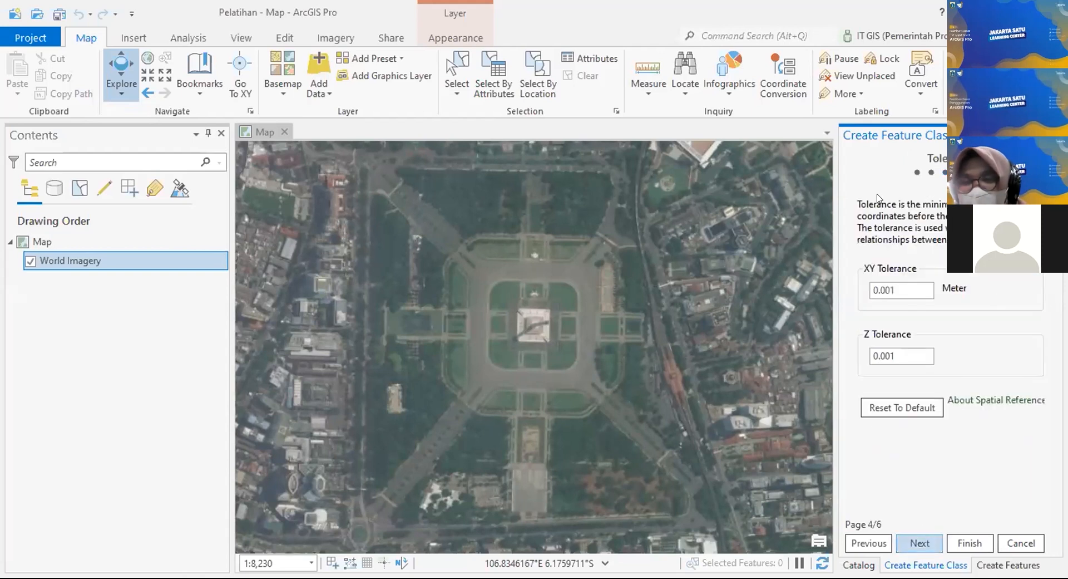
{"action": "left_click", "coordinate": [920, 538]}
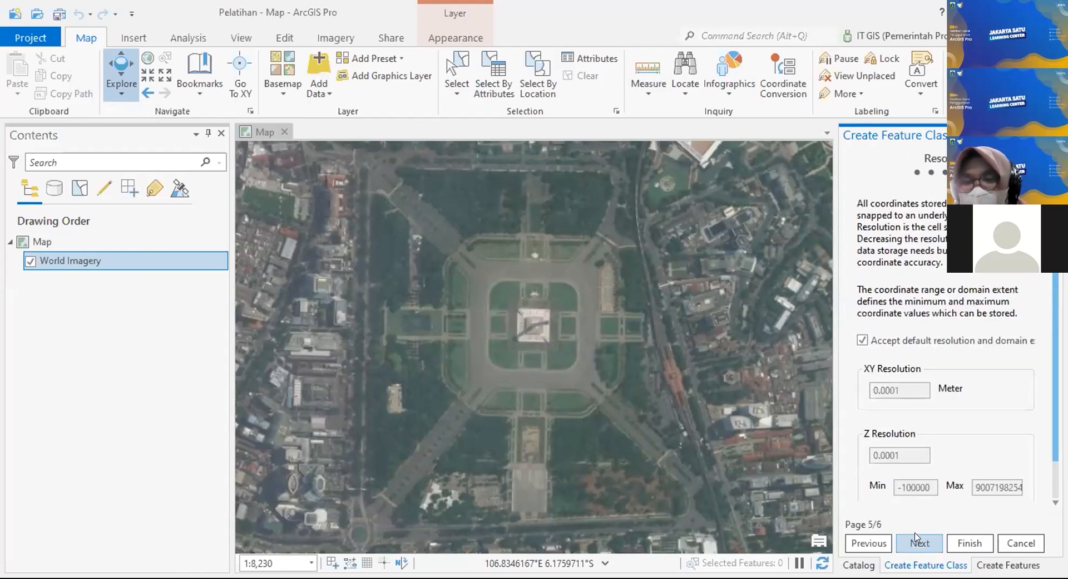
{"action": "left_click", "coordinate": [918, 538]}
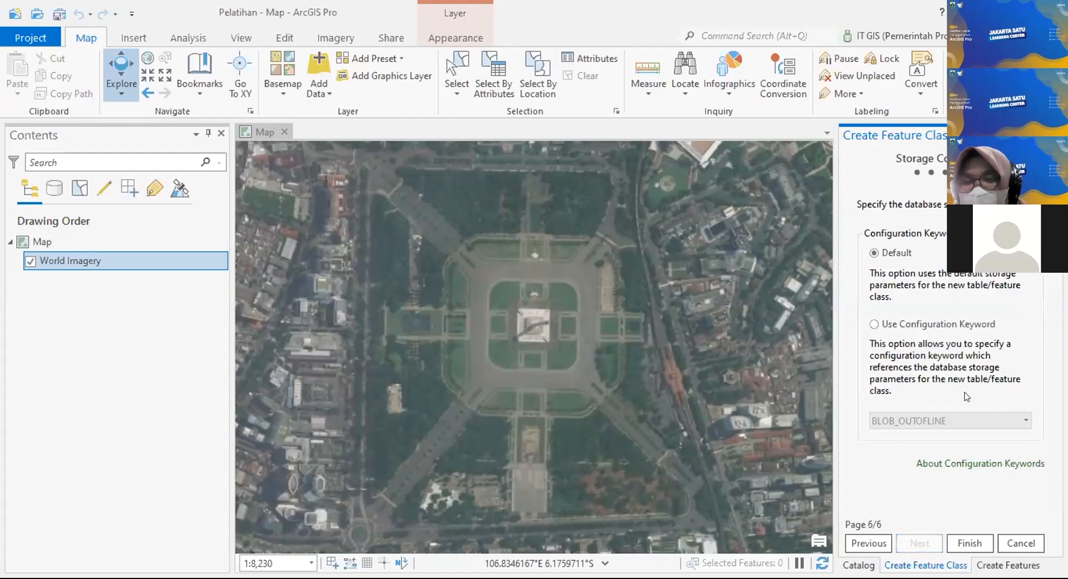
{"action": "left_click", "coordinate": [978, 543]}
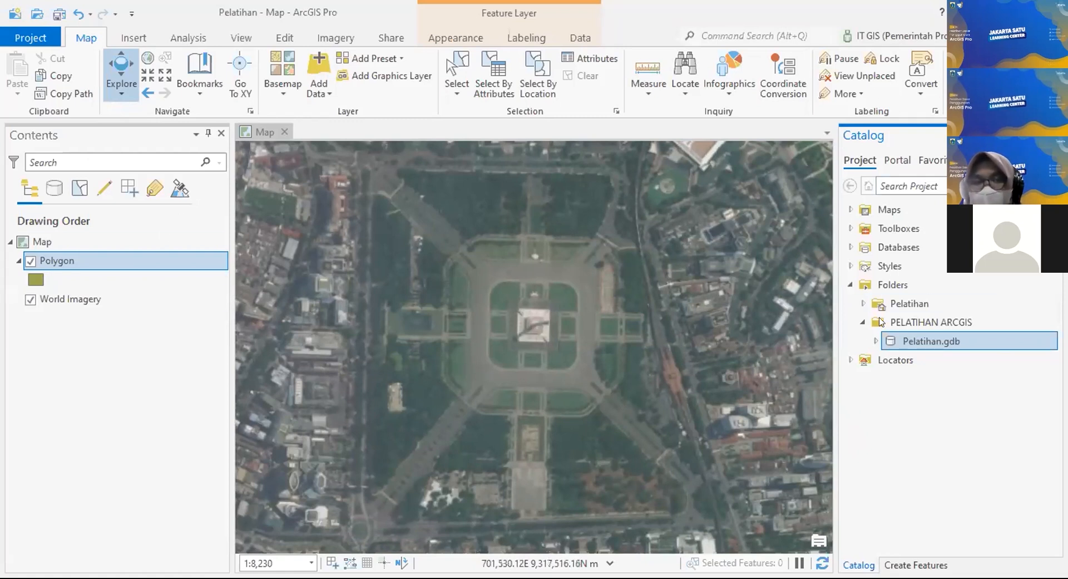
{"action": "left_click", "coordinate": [875, 341]}
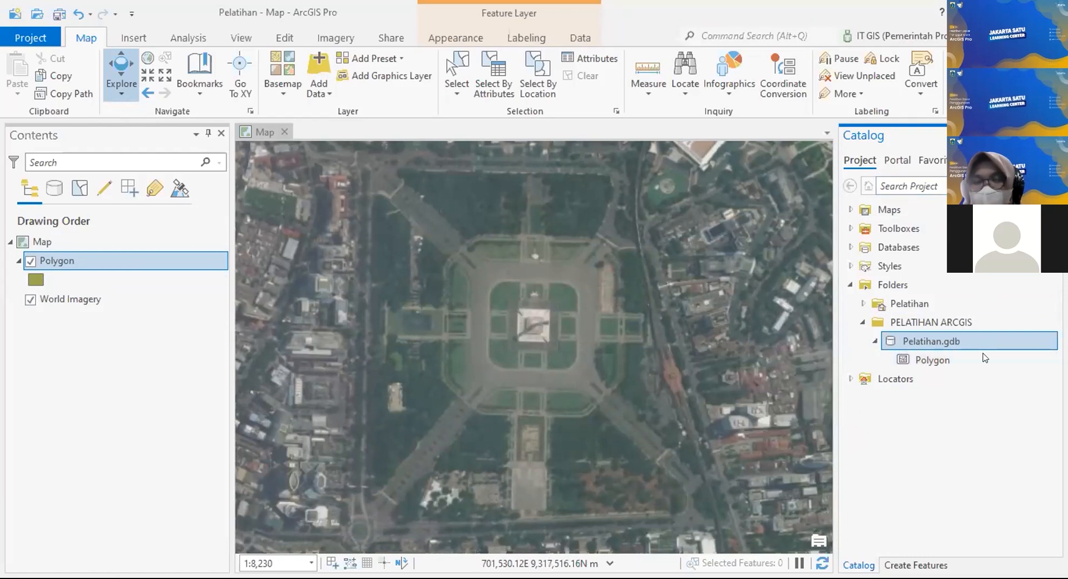
Step: Start a new feature class in Pelatihan.gdb from its New > Feature Class menu
{"action": "right_click", "coordinate": [973, 337]}
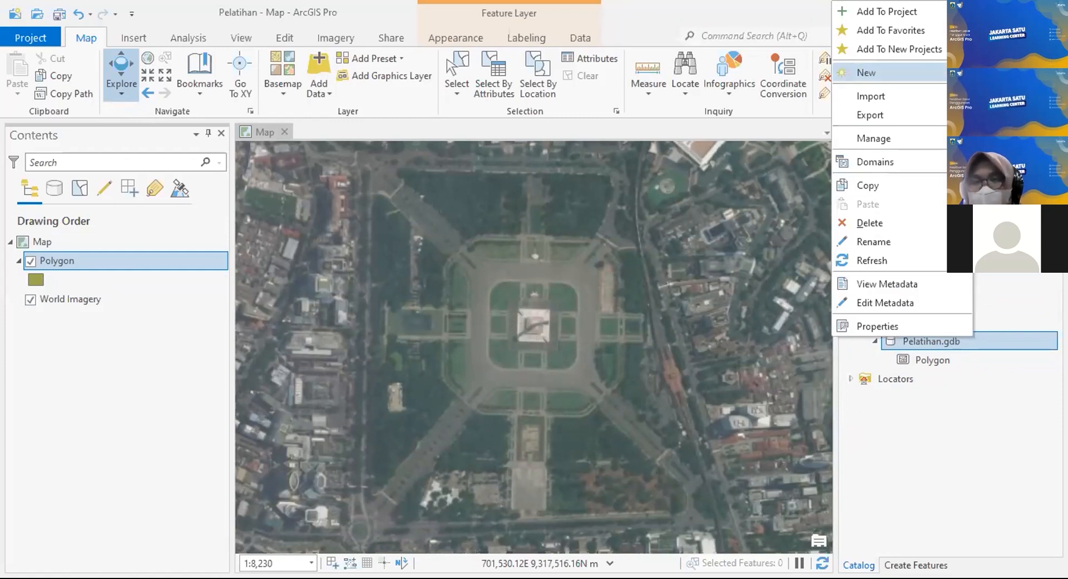
{"action": "mouse_move", "coordinate": [866, 73]}
{"action": "left_click", "coordinate": [750, 93]}
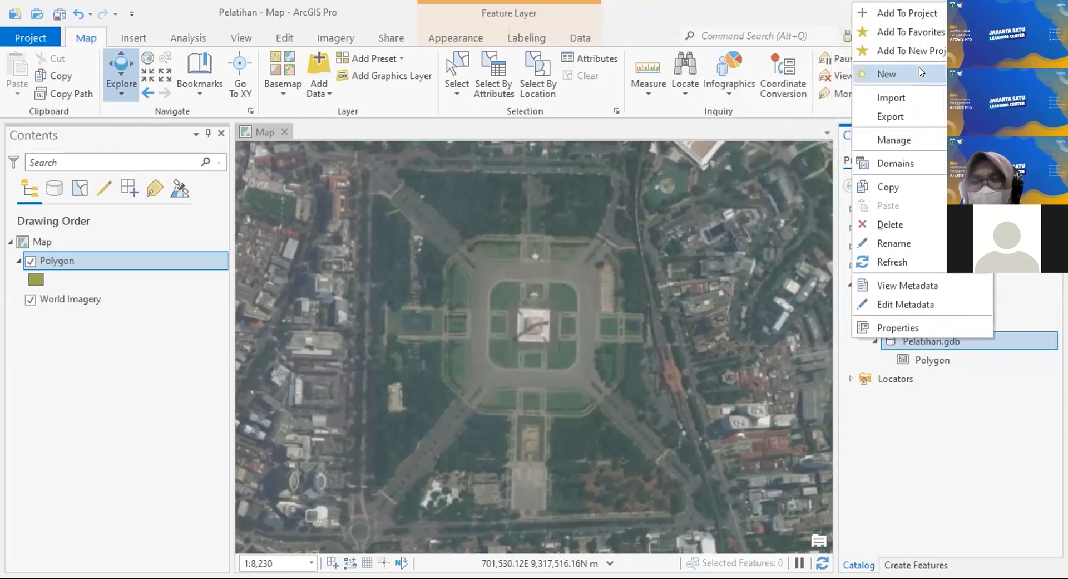
{"action": "mouse_move", "coordinate": [922, 72]}
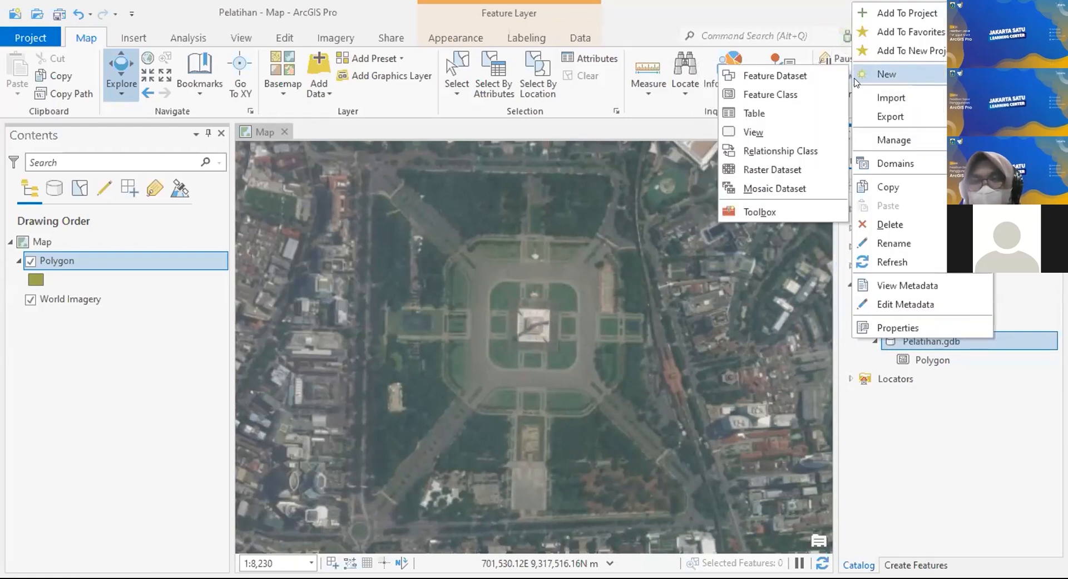
{"action": "left_click", "coordinate": [791, 94]}
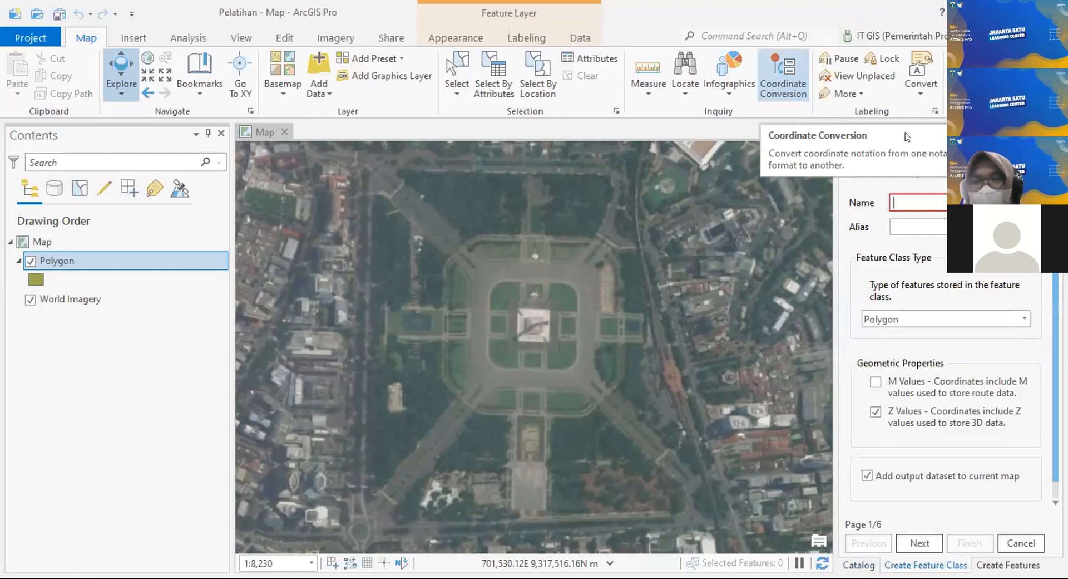
{"action": "left_click", "coordinate": [966, 203]}
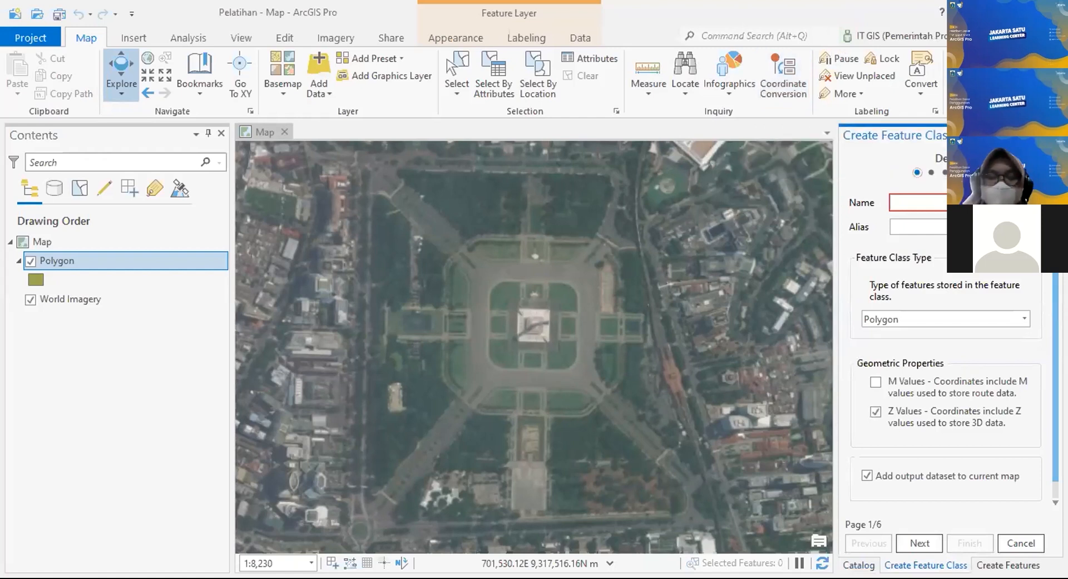
Step: Name the feature class Line with alias Line, make it a Line type, and continue
{"action": "type", "text": "Line"}
{"action": "key", "text": "Tab"}
{"action": "type", "text": "Line"}
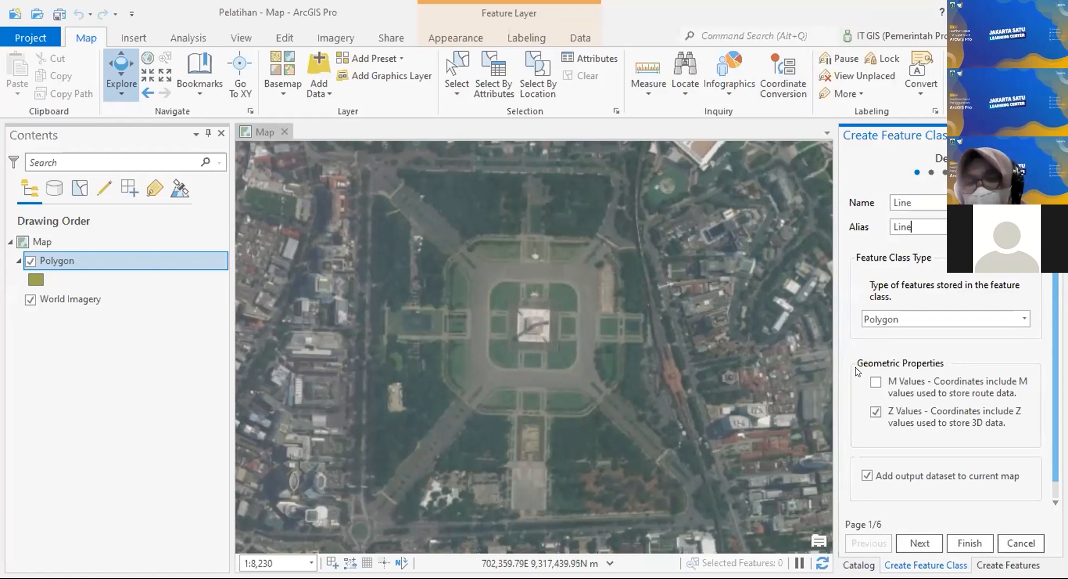
{"action": "left_click", "coordinate": [916, 318]}
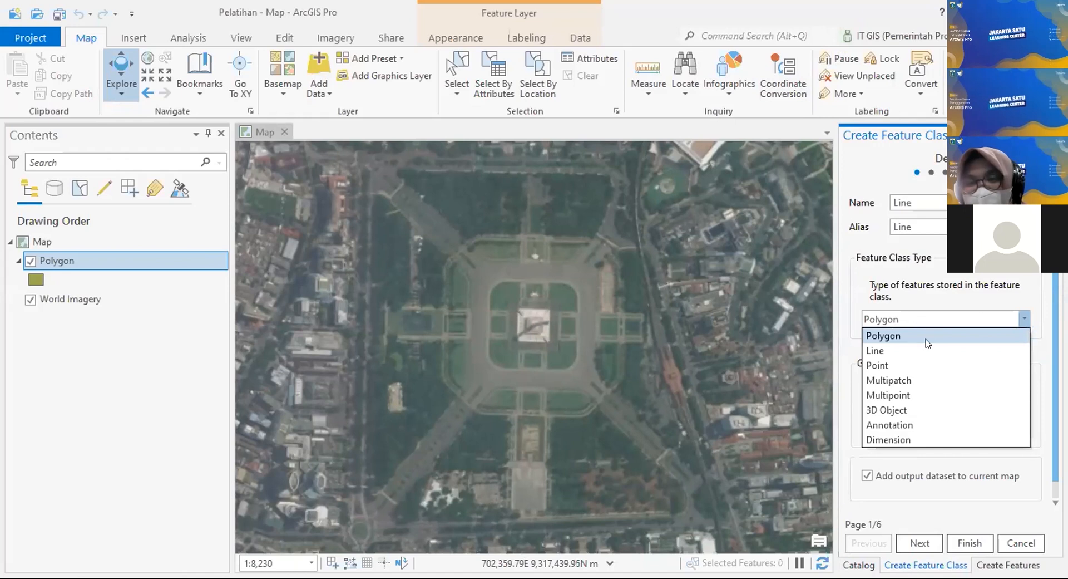
{"action": "left_click", "coordinate": [940, 349]}
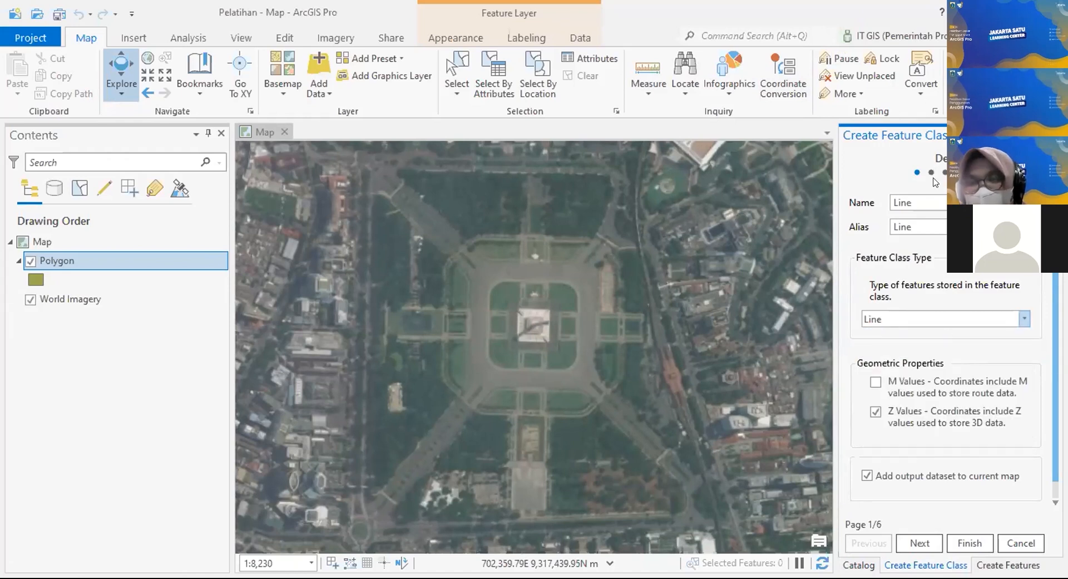
{"action": "left_click", "coordinate": [919, 540]}
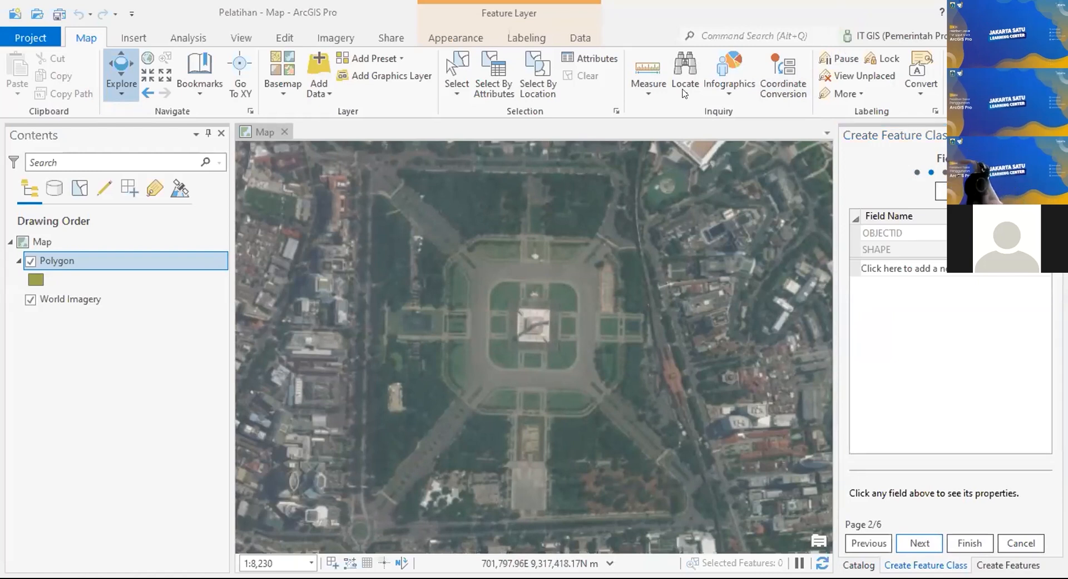
Step: Add a Keterangan field to the Line feature class
{"action": "left_click", "coordinate": [879, 267]}
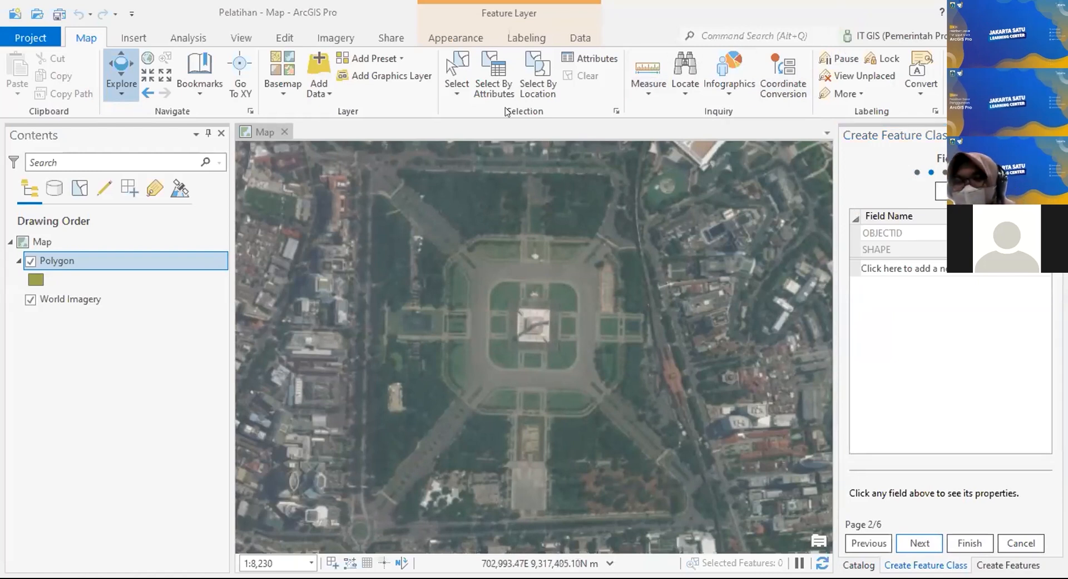
{"action": "left_click", "coordinate": [880, 258]}
{"action": "left_click", "coordinate": [882, 268]}
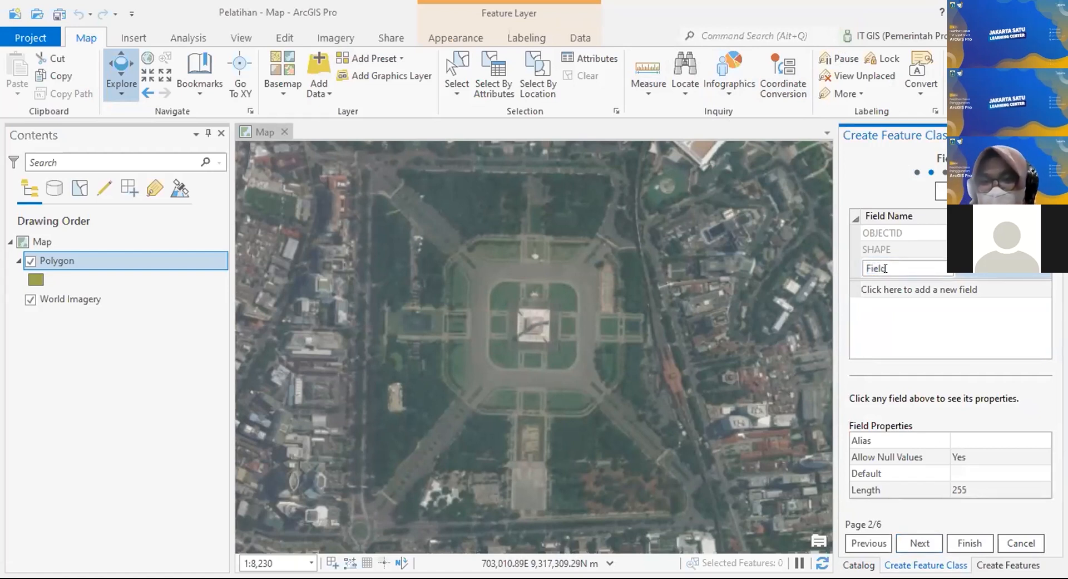
{"action": "double_click", "coordinate": [885, 268]}
{"action": "type", "text": "Keterangan"}
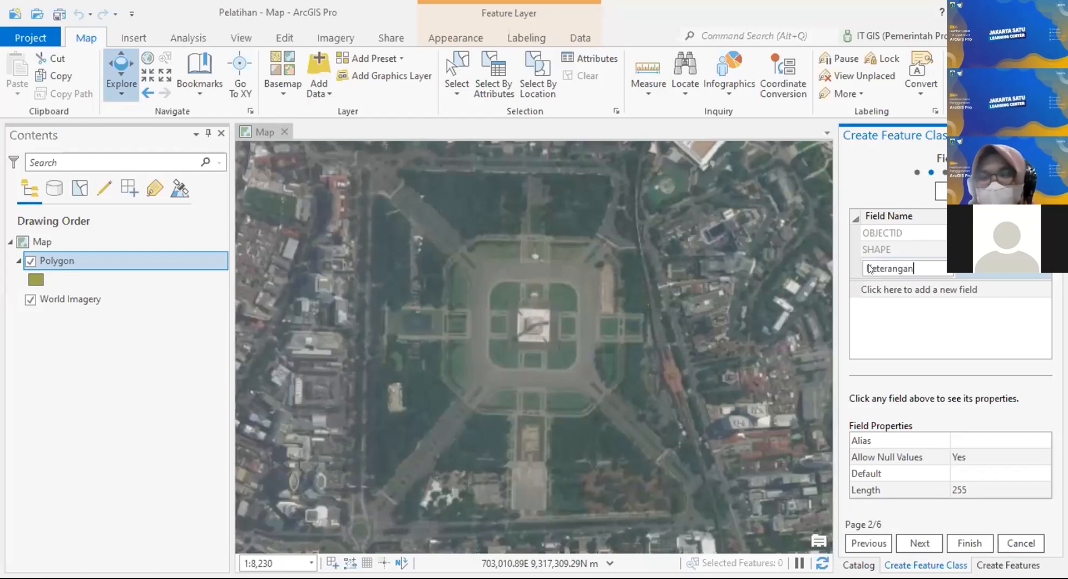
{"action": "left_click", "coordinate": [935, 288]}
Step: Add Nilai as Long Integer and Decimal as Double, then go to the spatial reference page
{"action": "type", "text": "Nilai"}
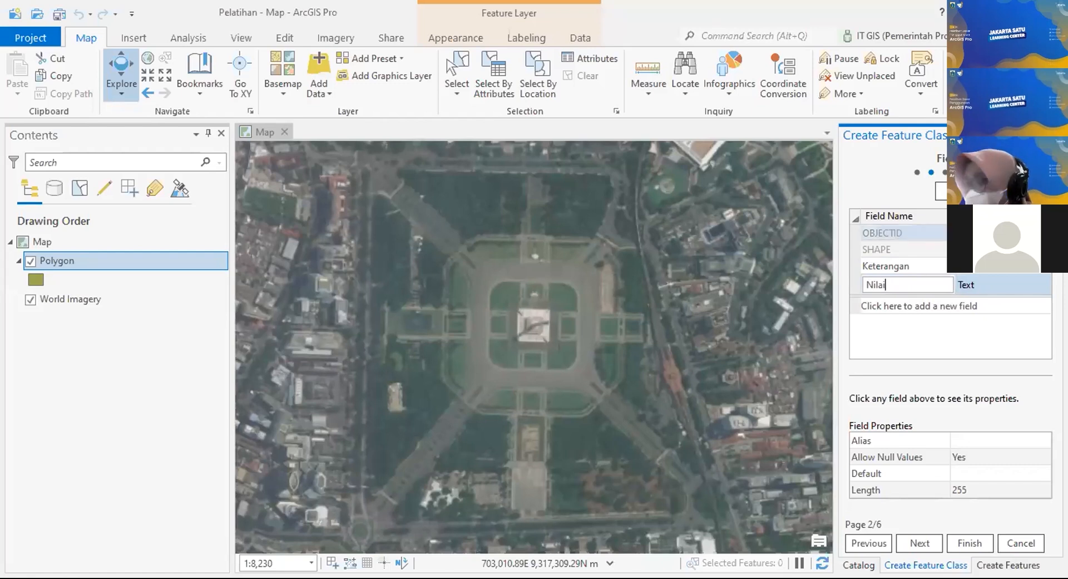
{"action": "left_click", "coordinate": [1007, 284]}
{"action": "left_click", "coordinate": [1044, 284]}
{"action": "left_click", "coordinate": [979, 314]}
{"action": "left_click", "coordinate": [919, 305]}
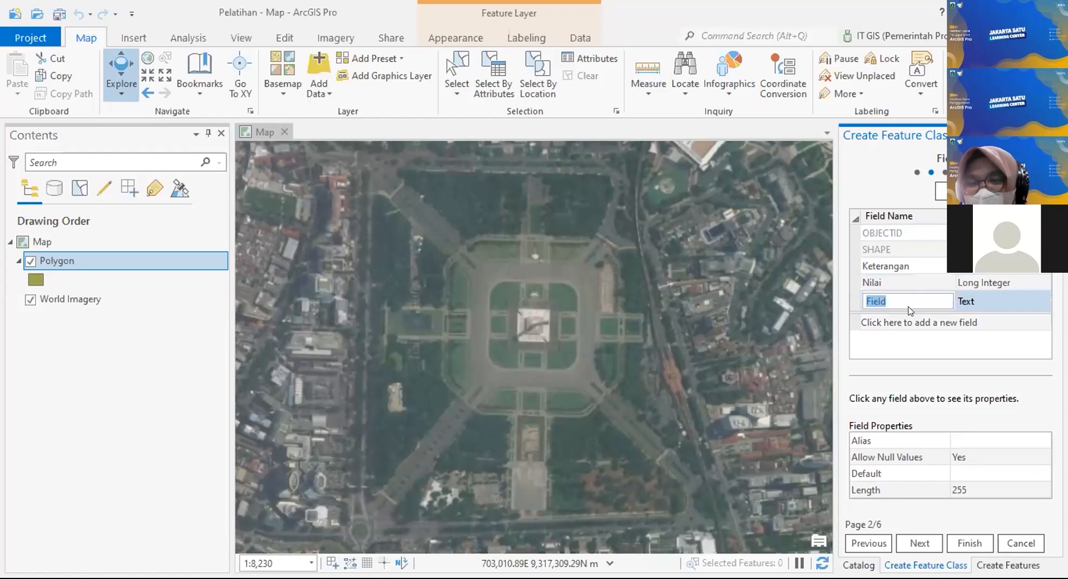
{"action": "type", "text": "Decimal"}
{"action": "left_click", "coordinate": [1007, 301]}
{"action": "left_click", "coordinate": [1043, 301]}
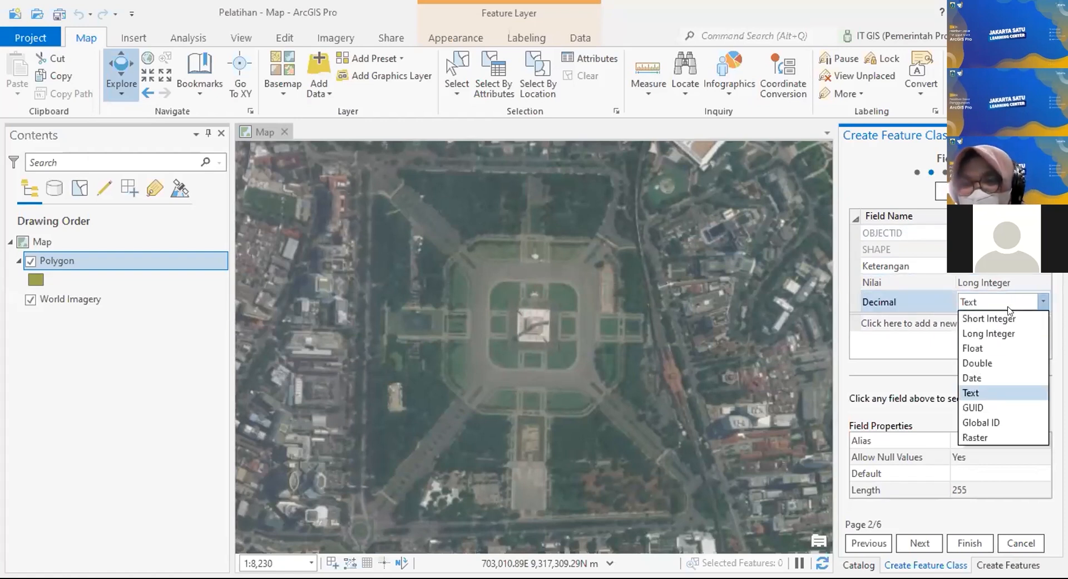
{"action": "left_click", "coordinate": [977, 363]}
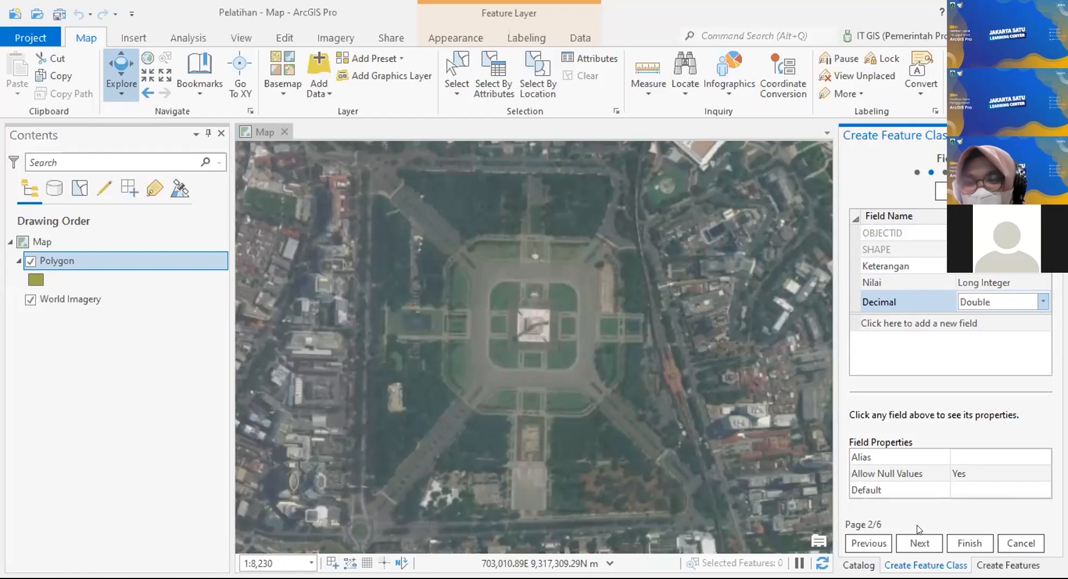
{"action": "left_click", "coordinate": [920, 542]}
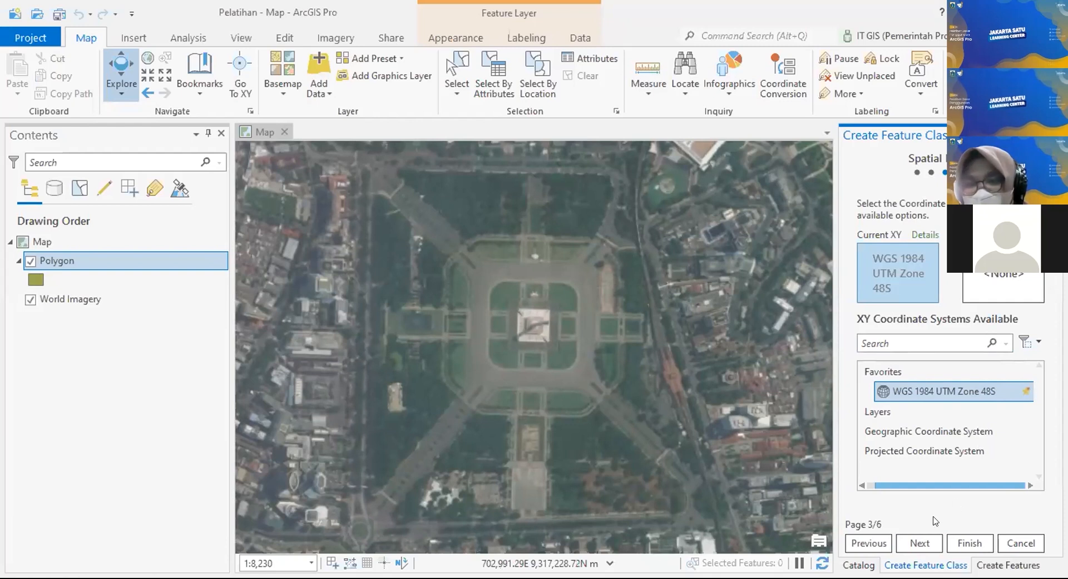
Step: Accept the remaining default pages and finish creating the Line feature class
{"action": "left_click", "coordinate": [920, 544]}
{"action": "left_click", "coordinate": [922, 543]}
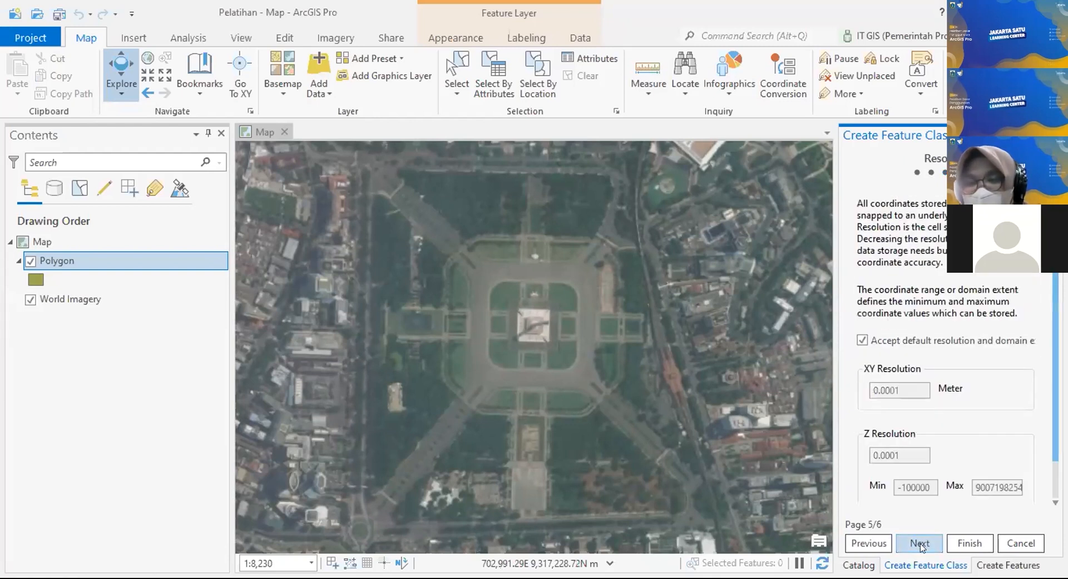
{"action": "left_click", "coordinate": [924, 544]}
{"action": "left_click", "coordinate": [969, 544]}
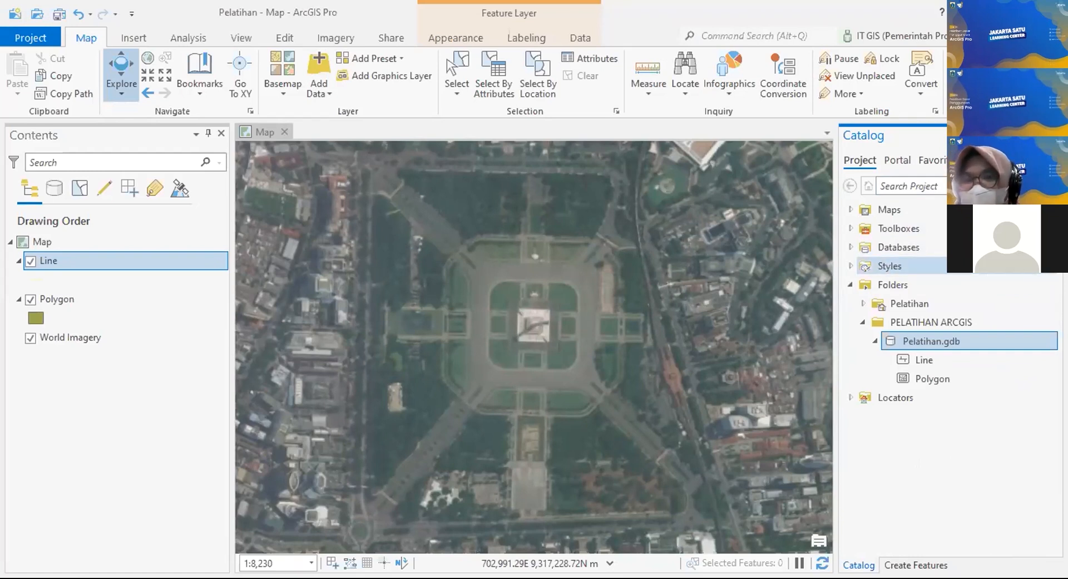
Step: Start another new feature class in Pelatihan.gdb via New > Feature Class
{"action": "right_click", "coordinate": [971, 343]}
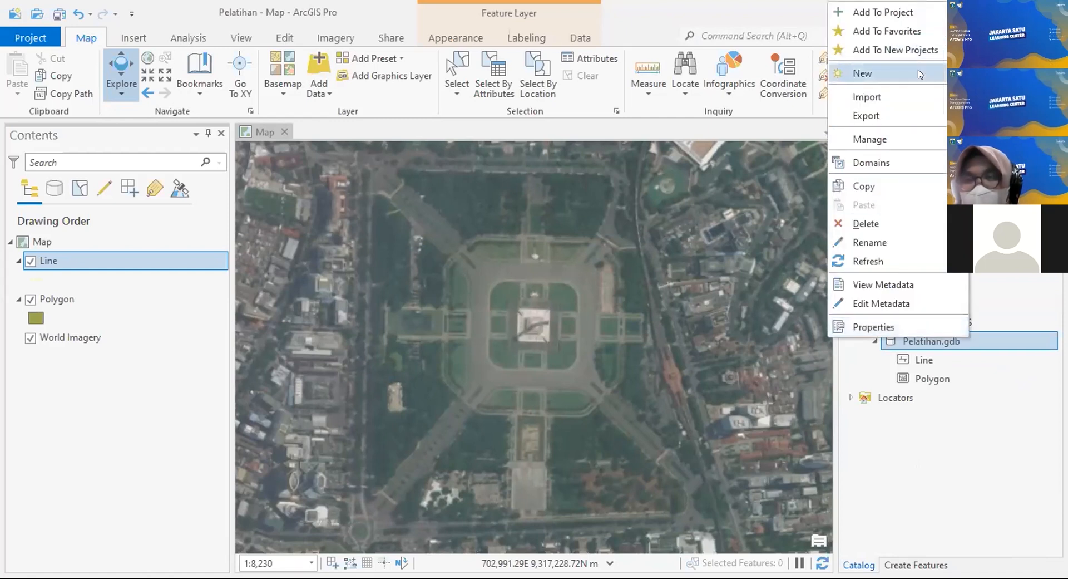
{"action": "mouse_move", "coordinate": [920, 74]}
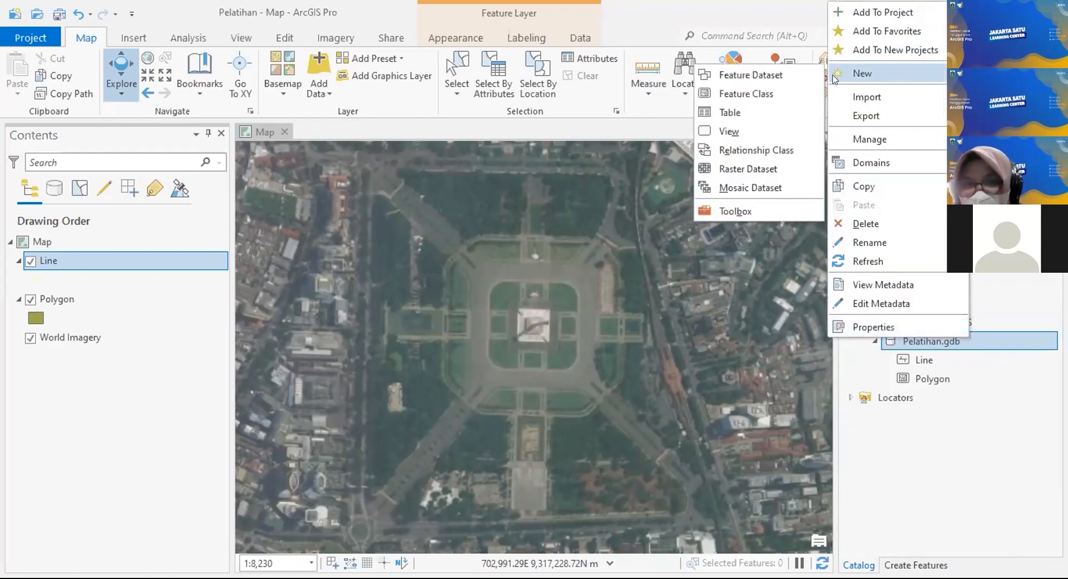
{"action": "left_click", "coordinate": [768, 94]}
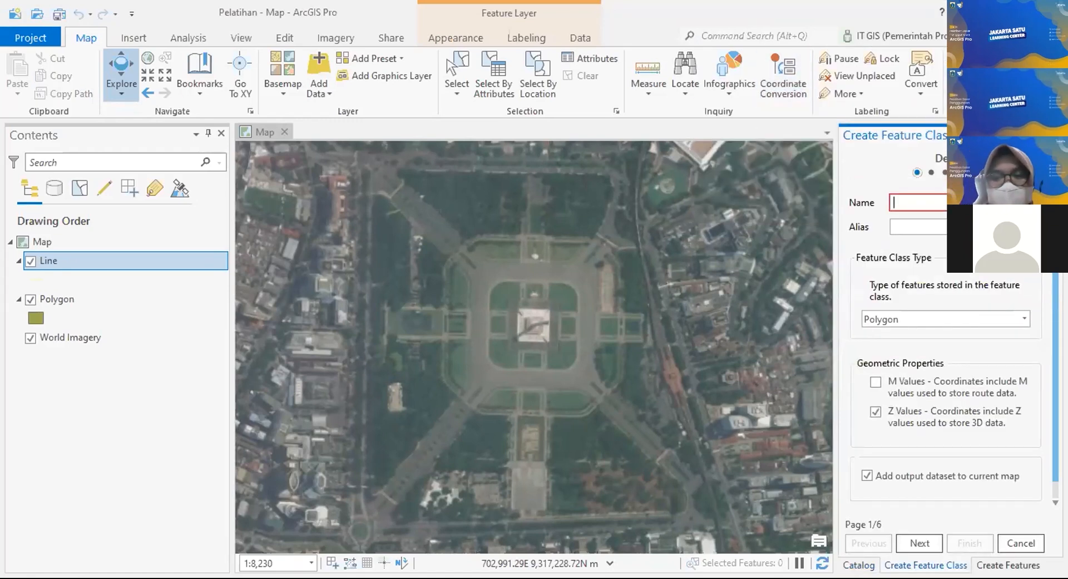
Step: Enter Line as name and alias, choose Line geometry, and move to the fields page
{"action": "type", "text": "Line"}
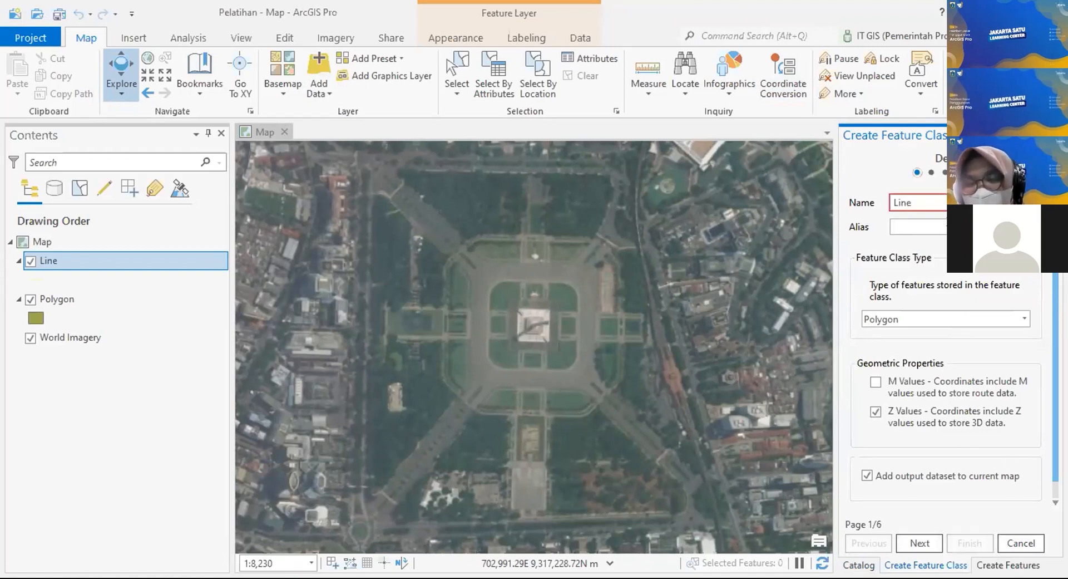
{"action": "type", "text": "Line"}
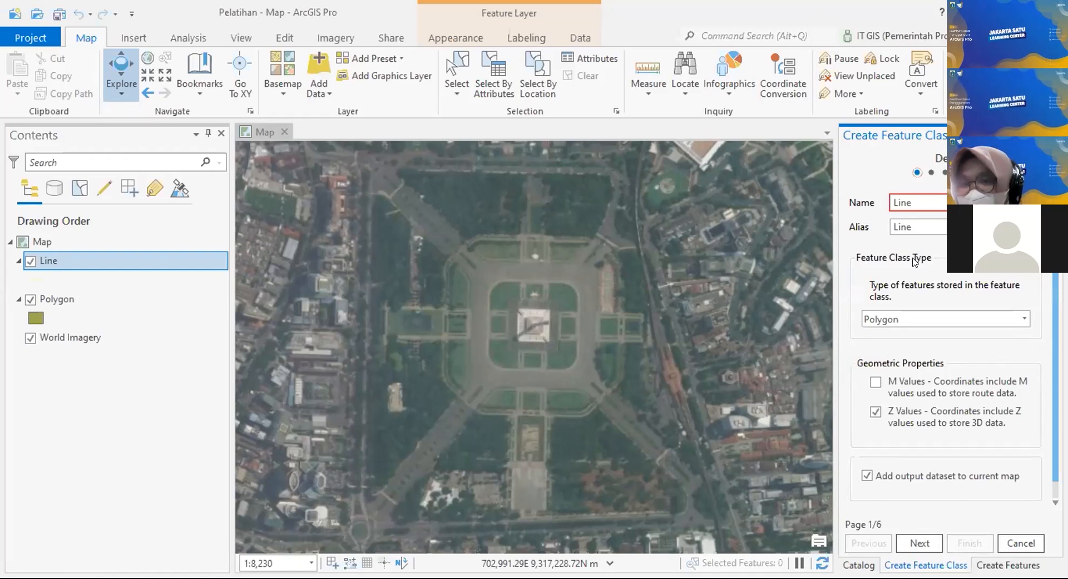
{"action": "left_click", "coordinate": [995, 320]}
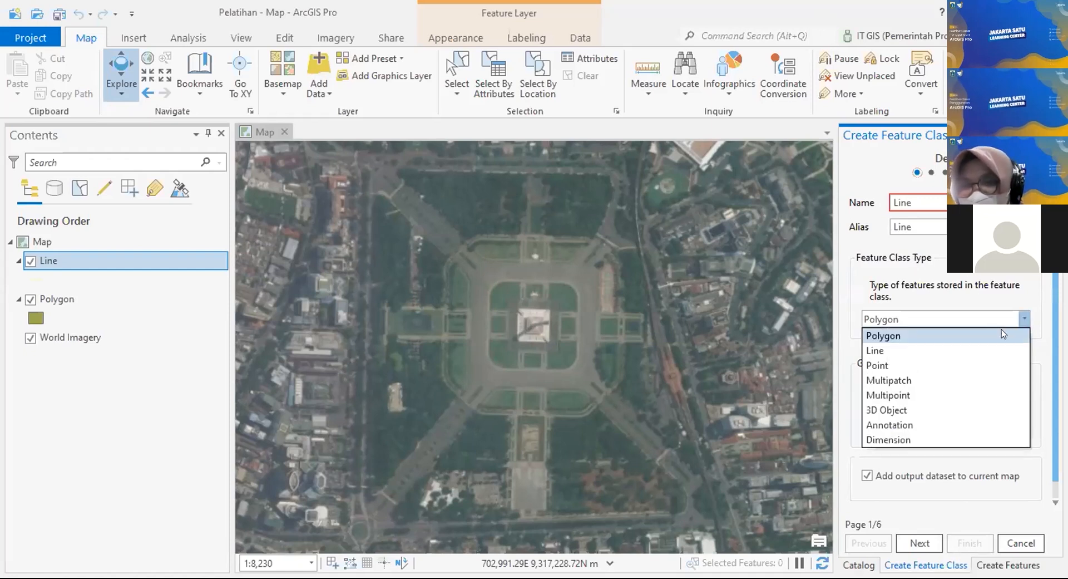
{"action": "left_click", "coordinate": [965, 351]}
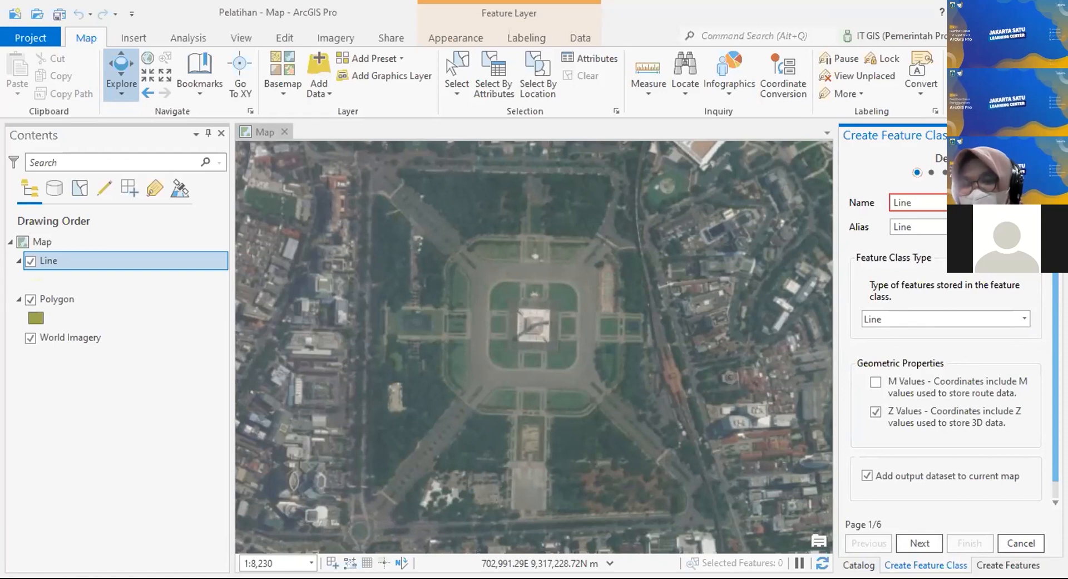
{"action": "left_click", "coordinate": [920, 542]}
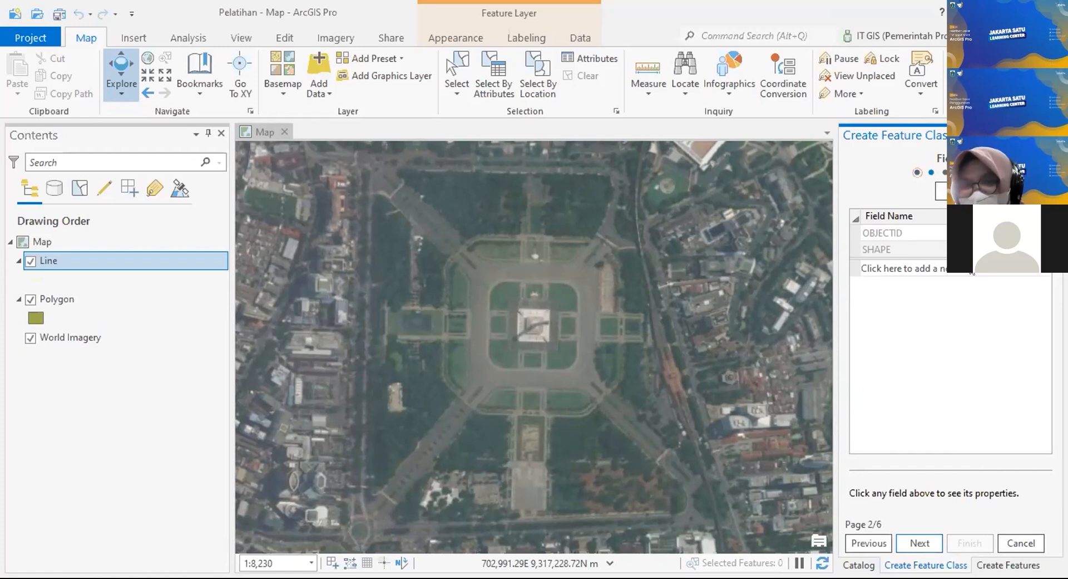
Step: Add fields Keterangan, Nilai (Long Integer) and Decimal (Double) to the new Line feature class
{"action": "left_click", "coordinate": [921, 270]}
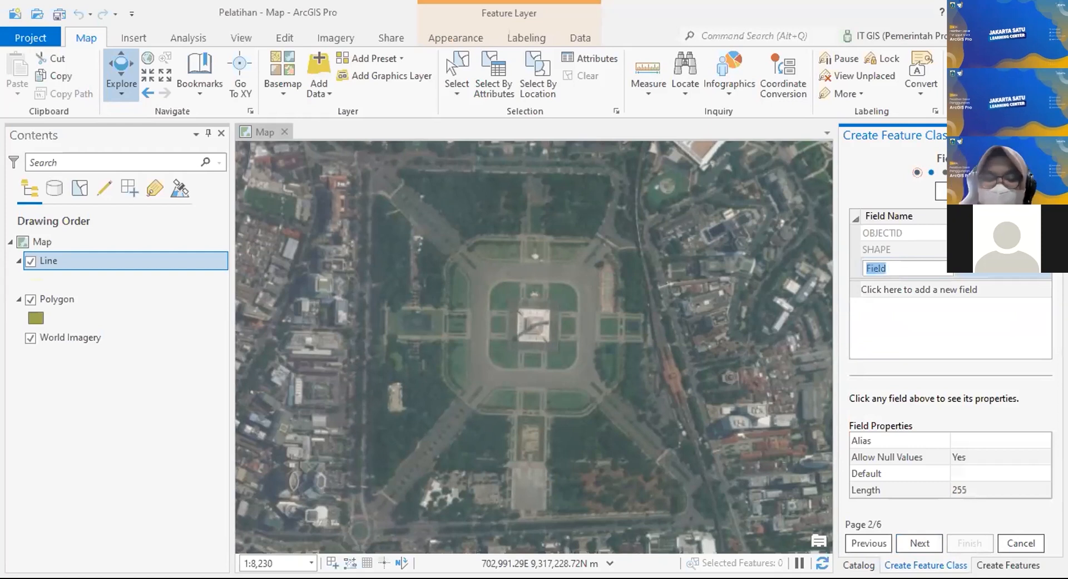
{"action": "type", "text": "Keterangan"}
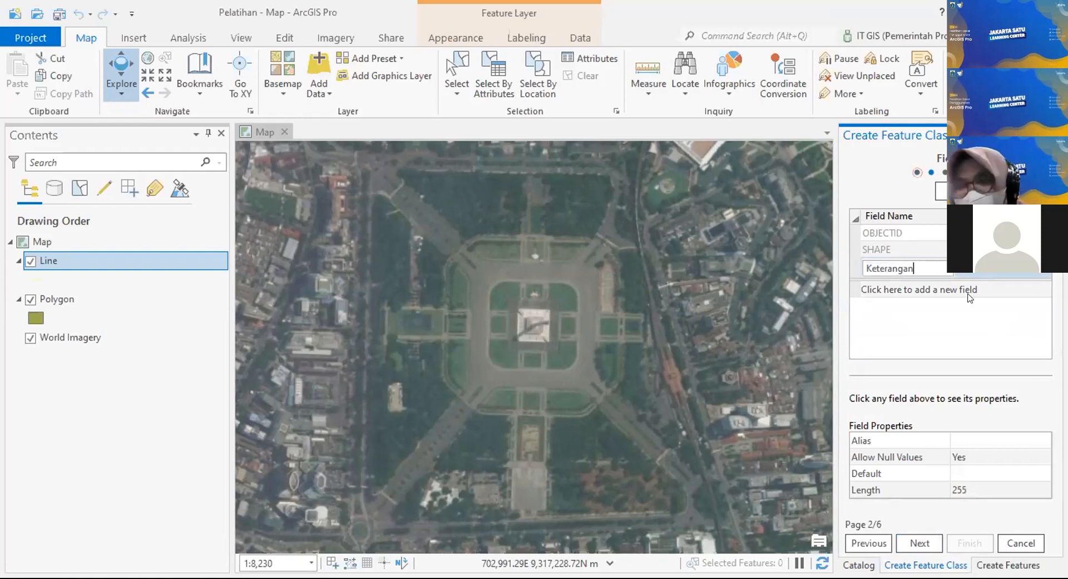
{"action": "left_click", "coordinate": [965, 288]}
{"action": "type", "text": "Nilai"}
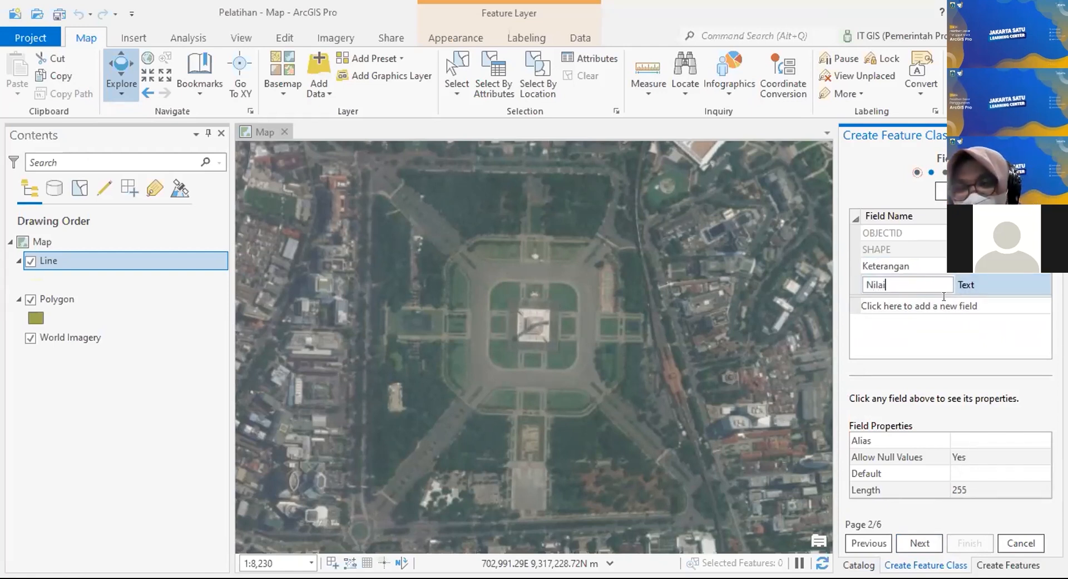
{"action": "left_click", "coordinate": [944, 299]}
{"action": "type", "text": "Decimal"}
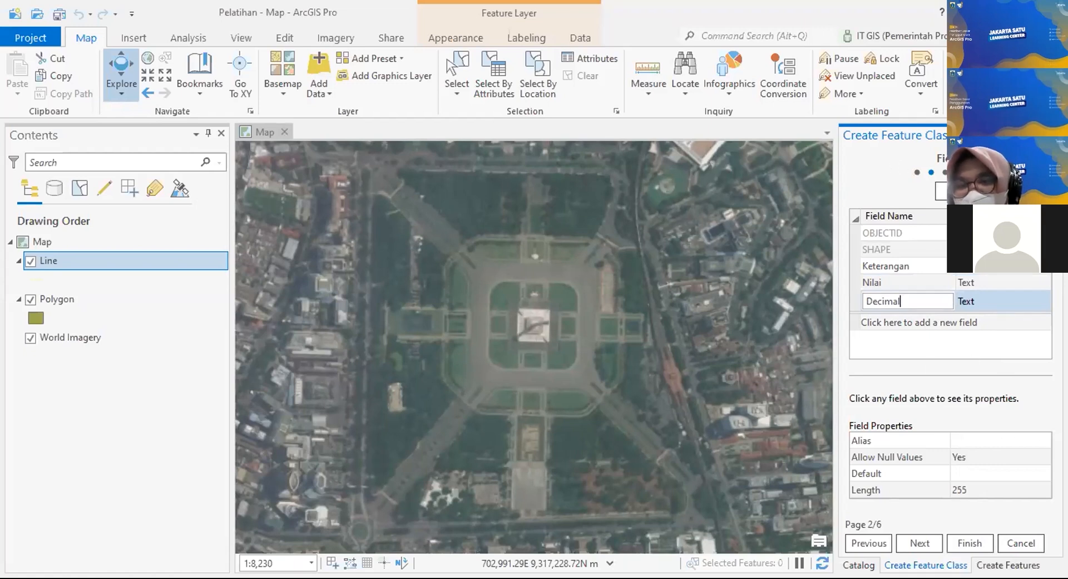
{"action": "left_click", "coordinate": [995, 282]}
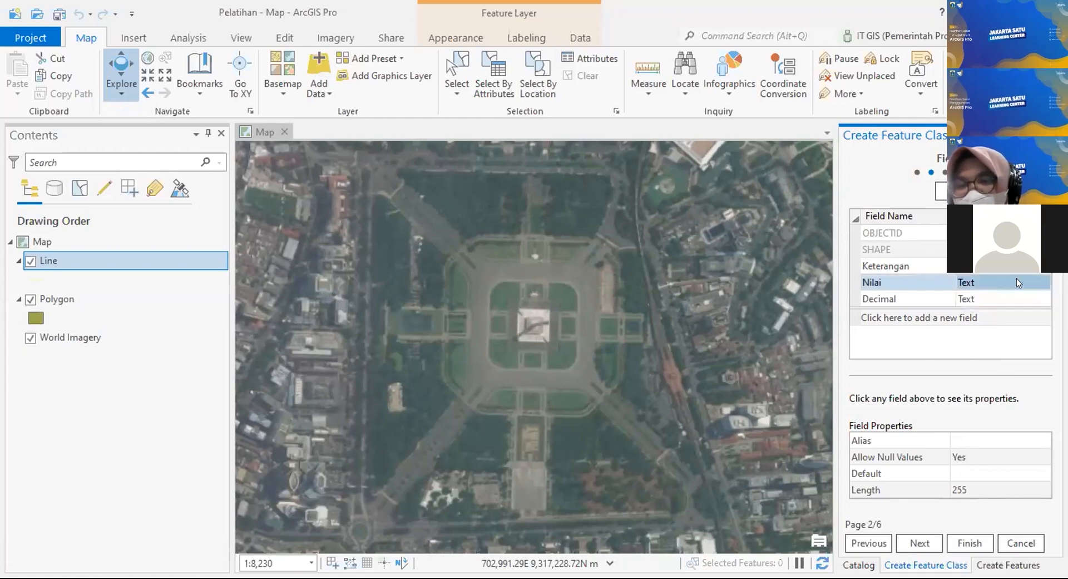
{"action": "left_click", "coordinate": [1017, 279]}
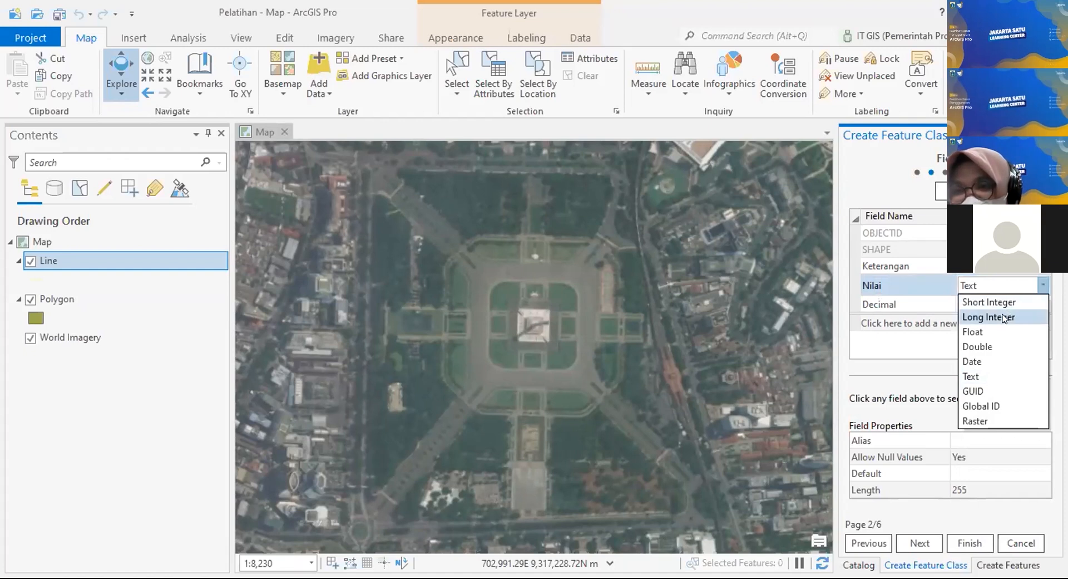
{"action": "left_click", "coordinate": [1003, 317]}
{"action": "left_click", "coordinate": [980, 302]}
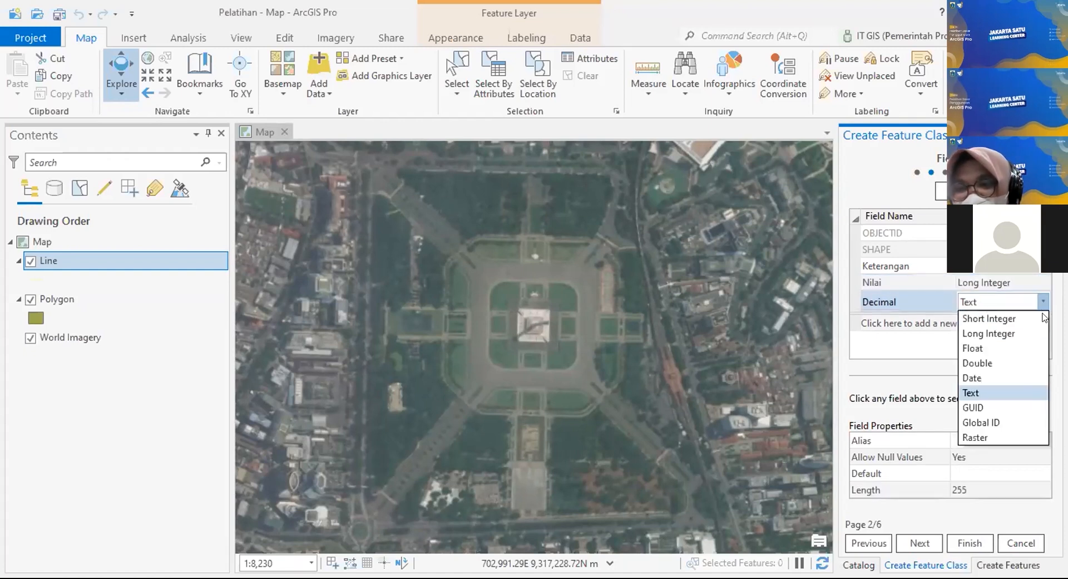
{"action": "left_click", "coordinate": [999, 363]}
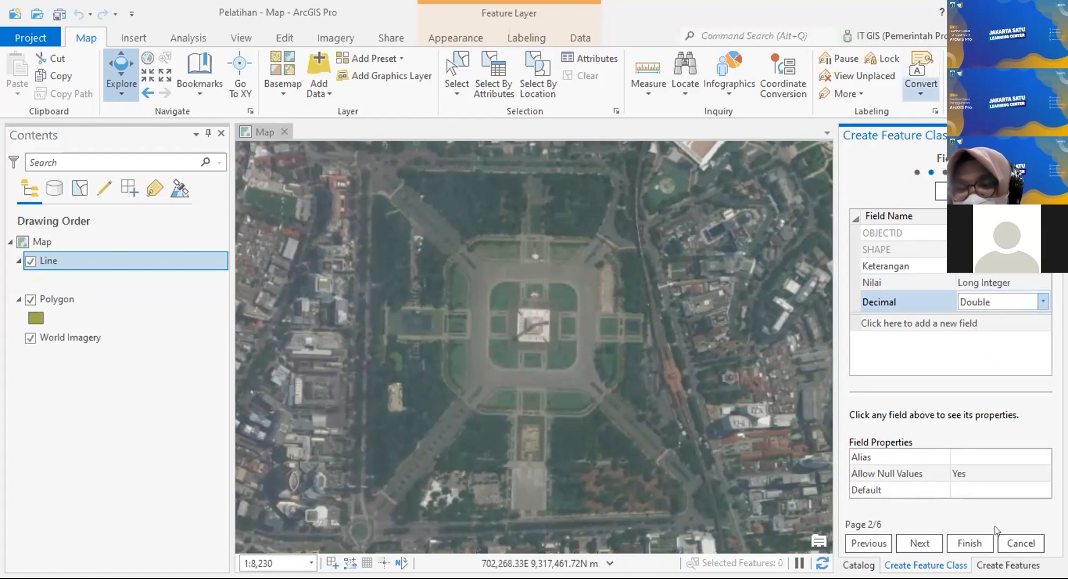
Step: After rechecking the fields, pick WGS 1984 UTM Zone 48S from Favorites as the coordinate system
{"action": "left_click", "coordinate": [920, 535]}
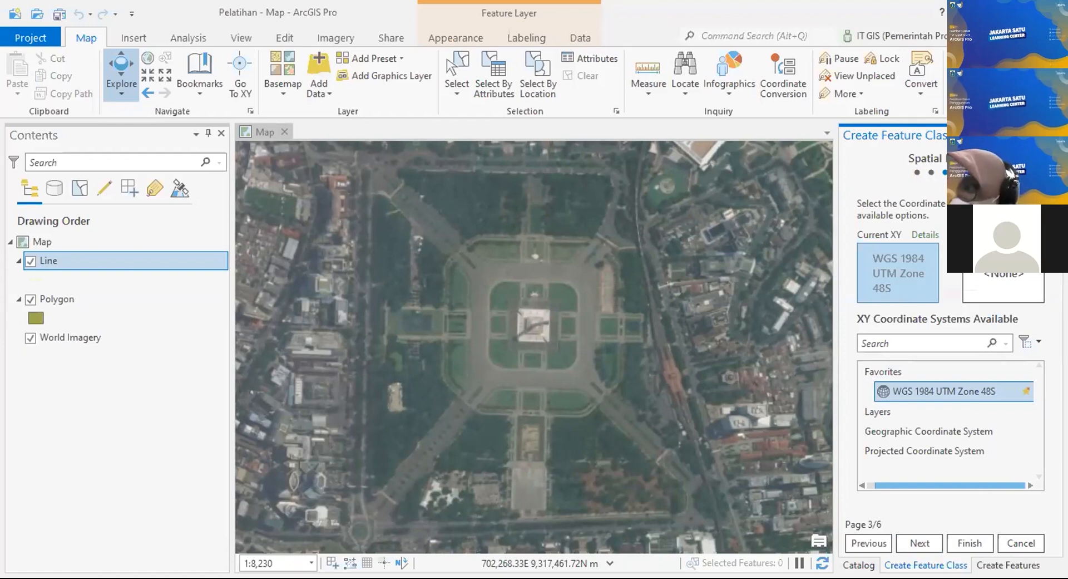
{"action": "left_click", "coordinate": [869, 543]}
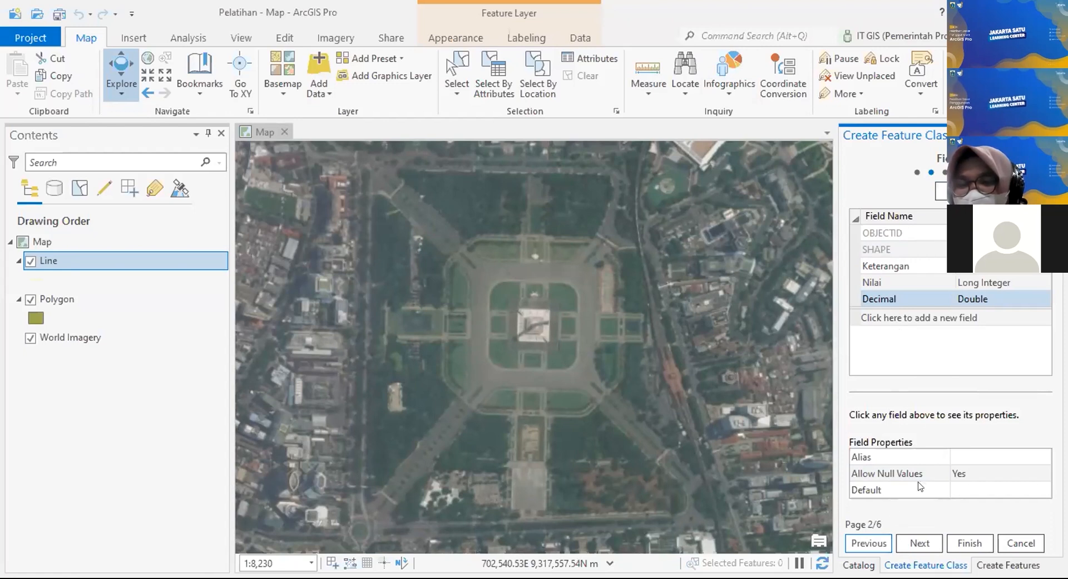
{"action": "left_click", "coordinate": [917, 543]}
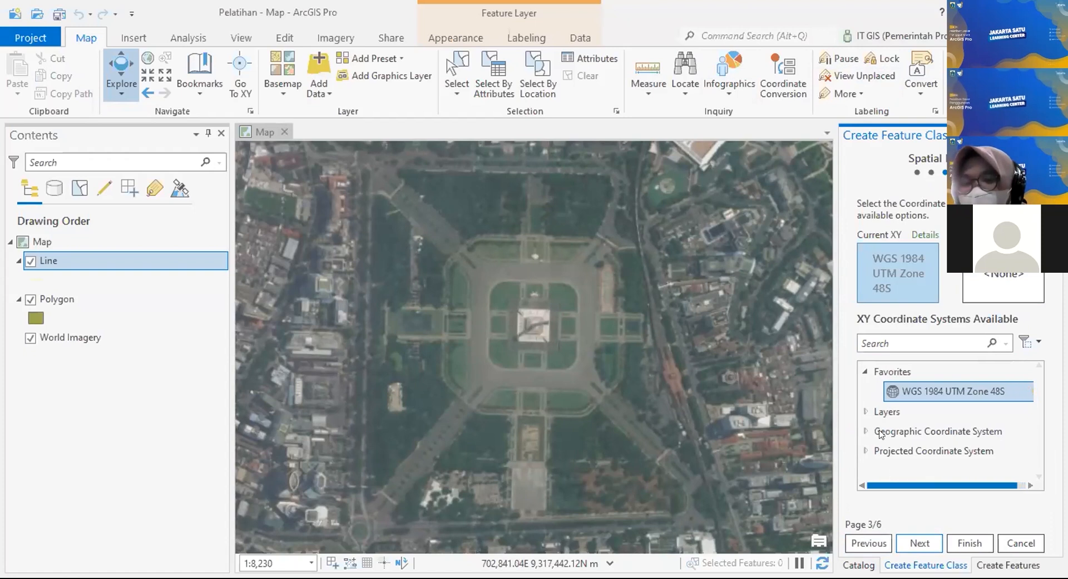
{"action": "left_click", "coordinate": [866, 372]}
{"action": "left_click", "coordinate": [866, 372]}
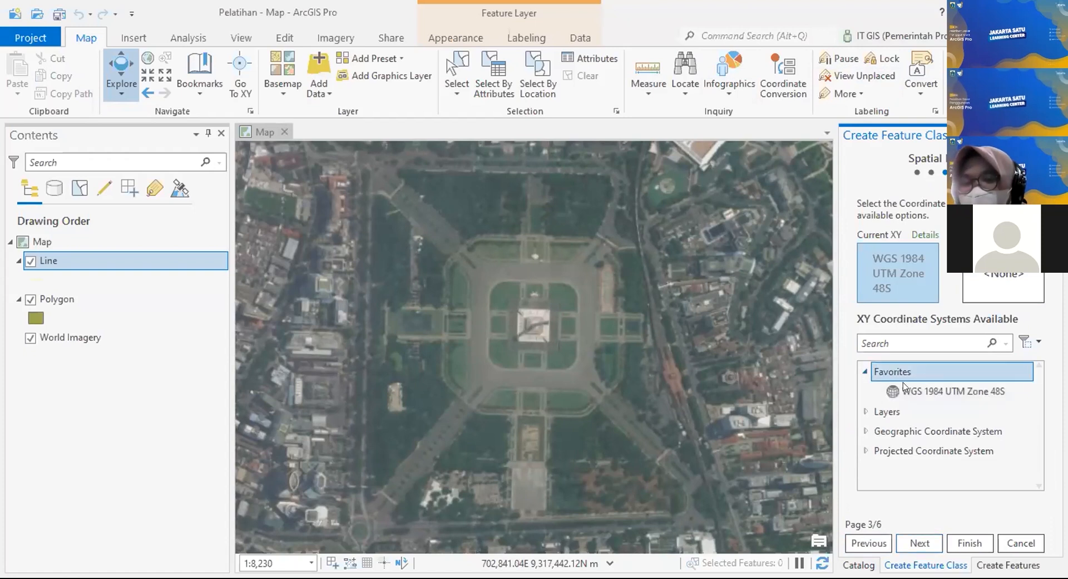
{"action": "left_click", "coordinate": [977, 392]}
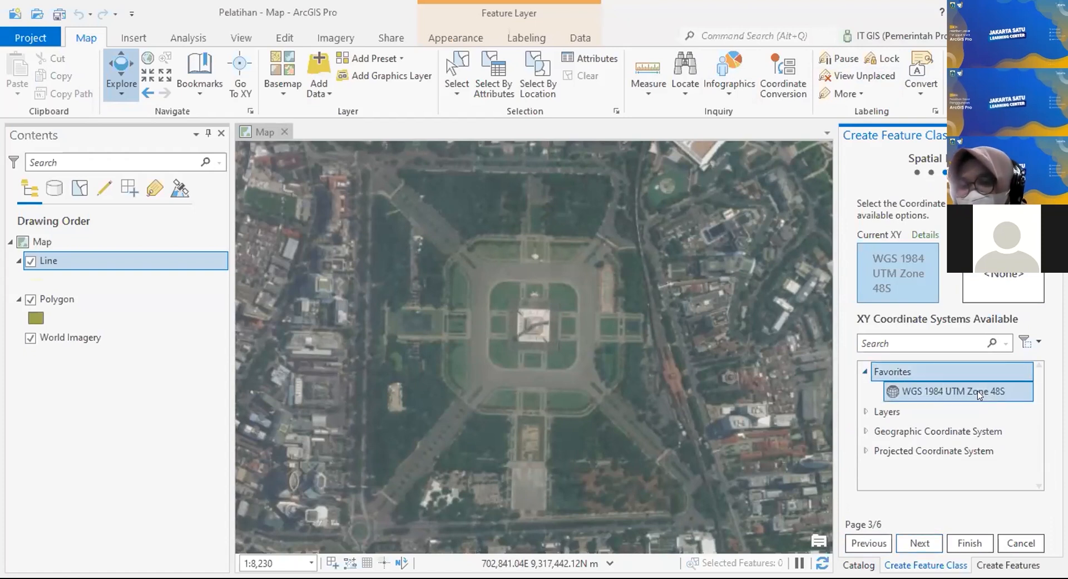
{"action": "left_click", "coordinate": [896, 392]}
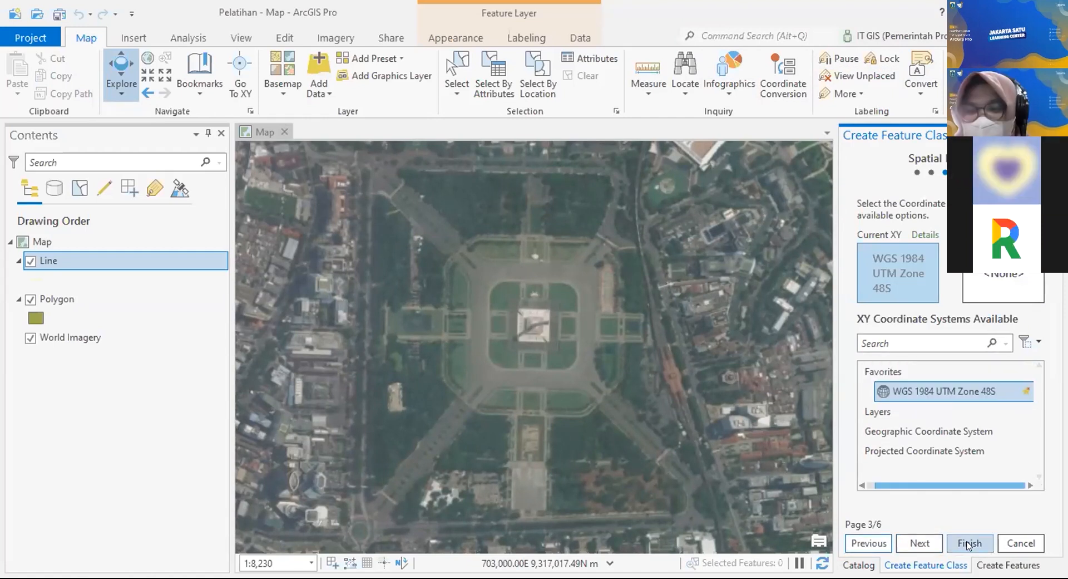
Step: Finish creating the Line feature class and refresh Pelatihan.gdb in Catalog to list Line and Polygon
{"action": "left_click", "coordinate": [968, 544]}
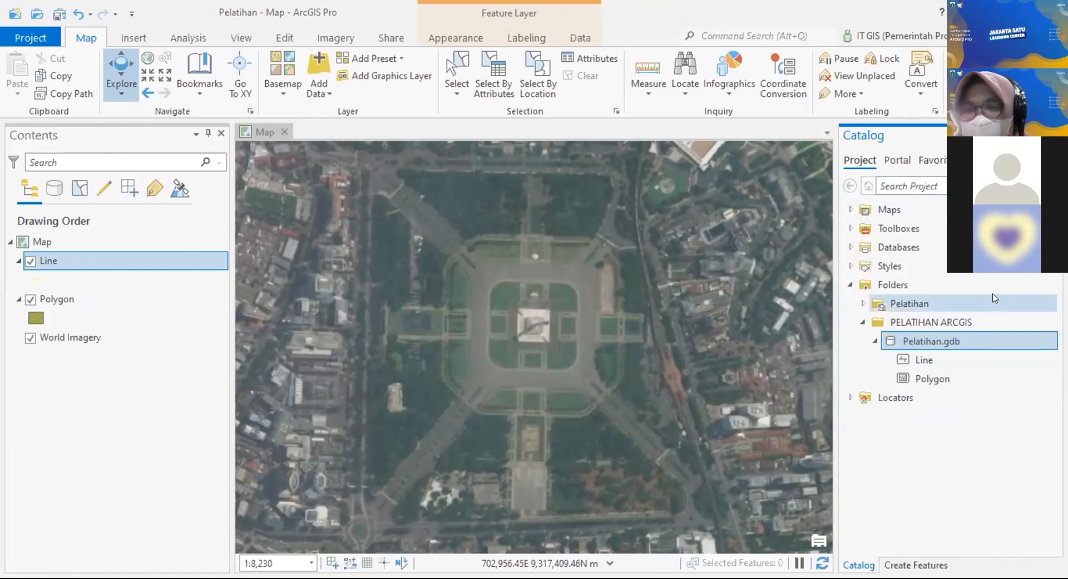
{"action": "mouse_move", "coordinate": [993, 298]}
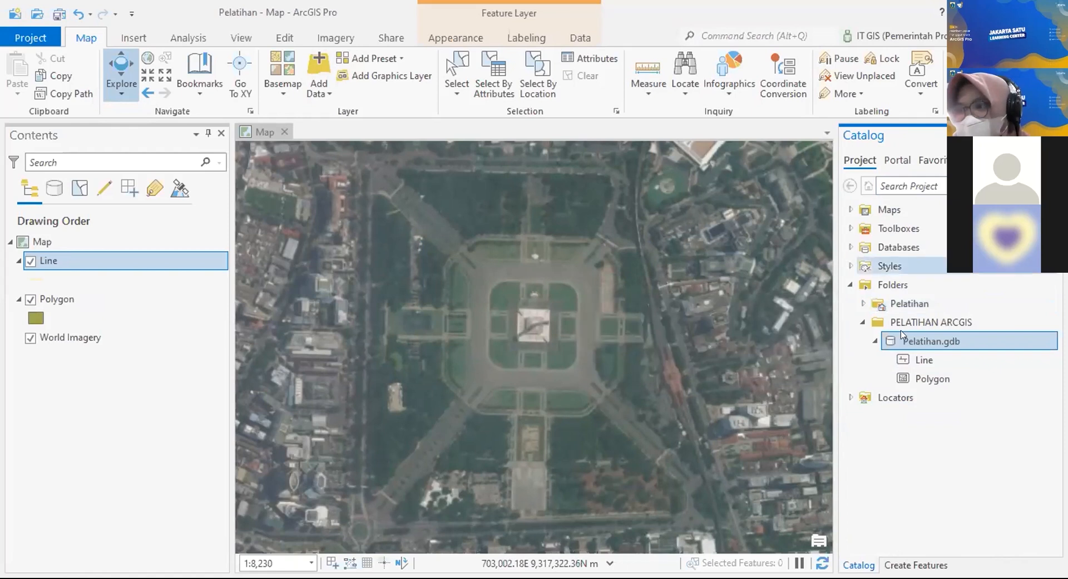
{"action": "left_click", "coordinate": [916, 321]}
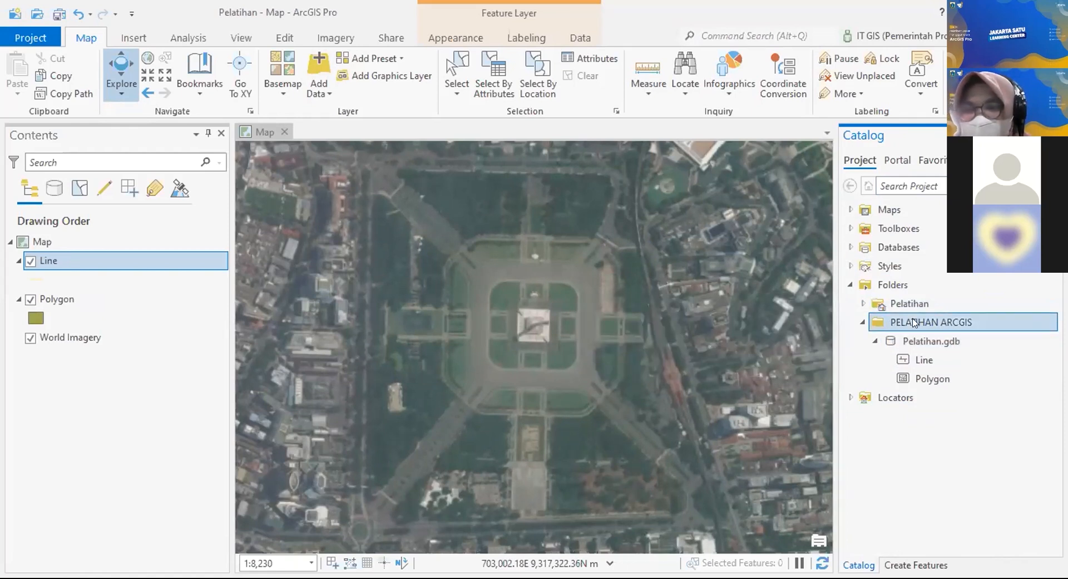
{"action": "left_click", "coordinate": [878, 341]}
{"action": "left_click", "coordinate": [877, 341]}
{"action": "left_click", "coordinate": [958, 341]}
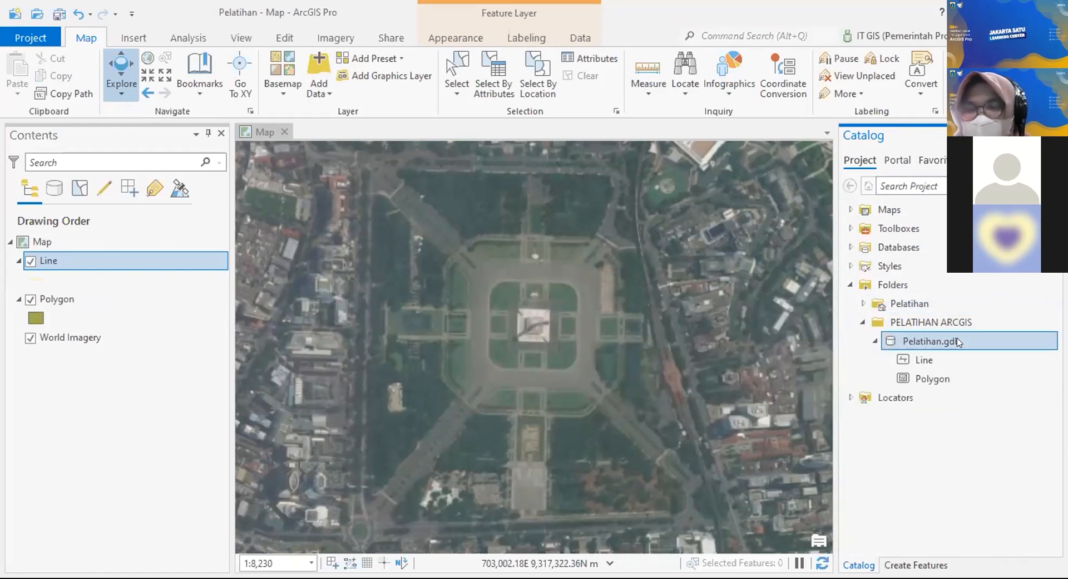
Step: Start a new feature class in Pelatihan.gdb named Point, alias Point, with Point geometry
{"action": "right_click", "coordinate": [959, 342]}
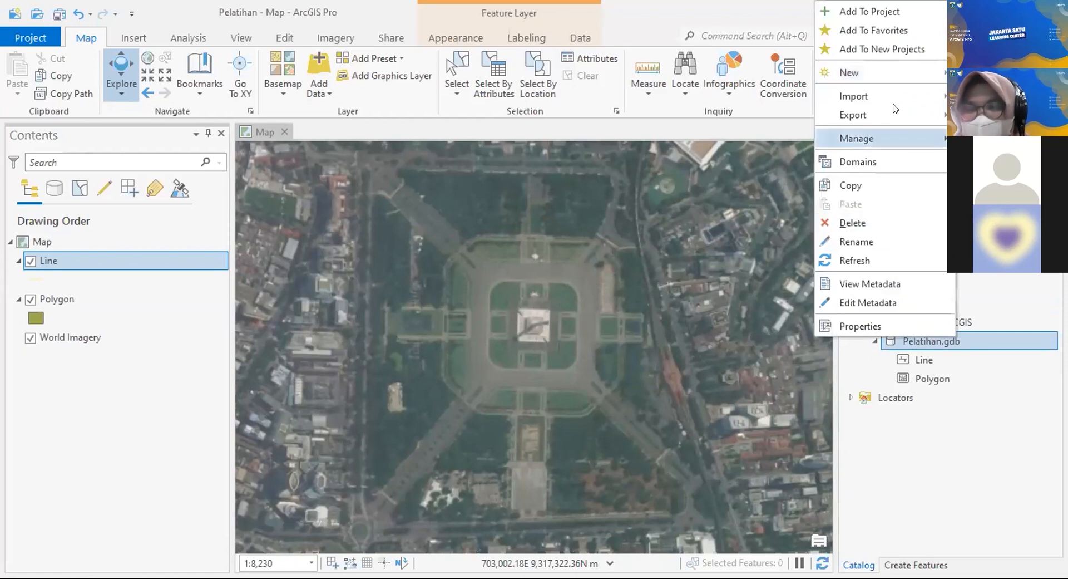
{"action": "mouse_move", "coordinate": [902, 79]}
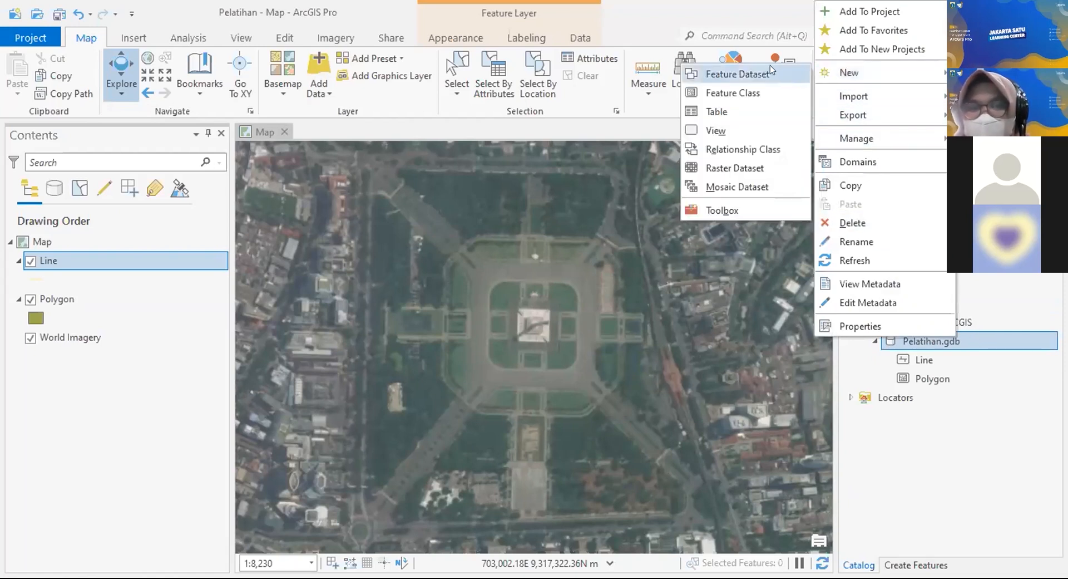
{"action": "left_click", "coordinate": [768, 95]}
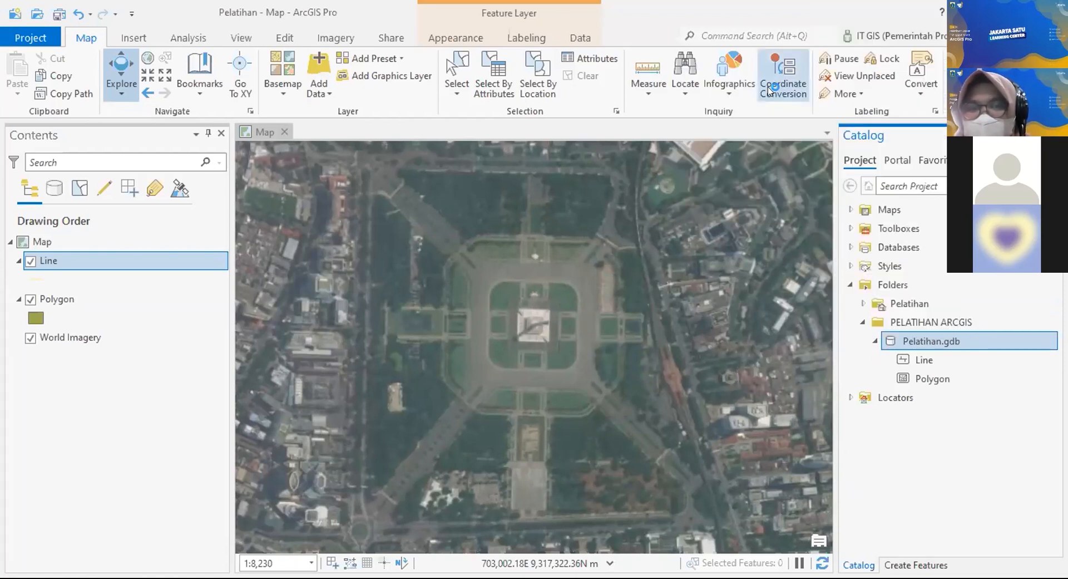
{"action": "type", "text": "Point"}
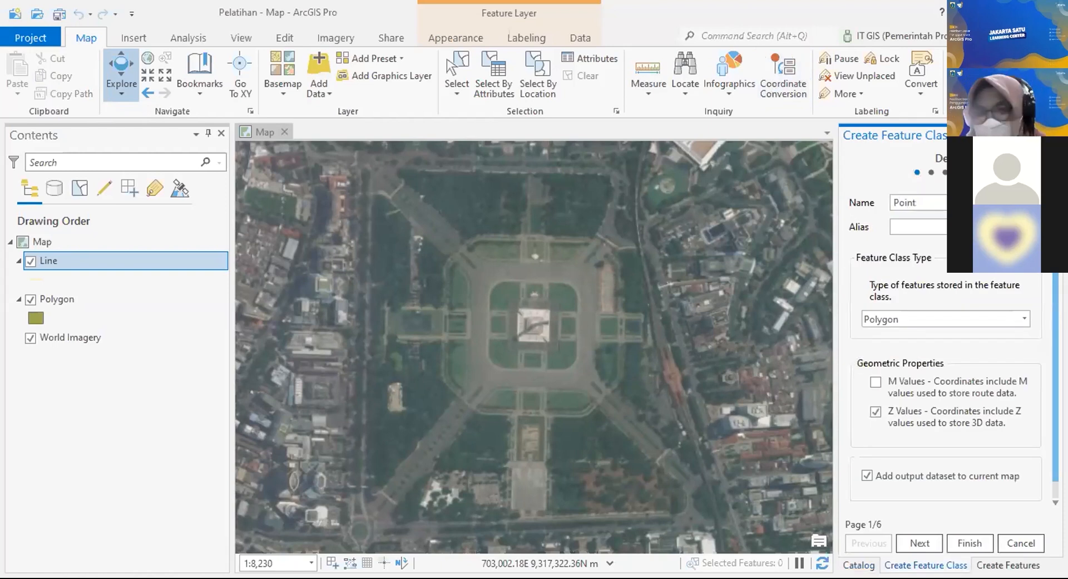
{"action": "type", "text": "Point"}
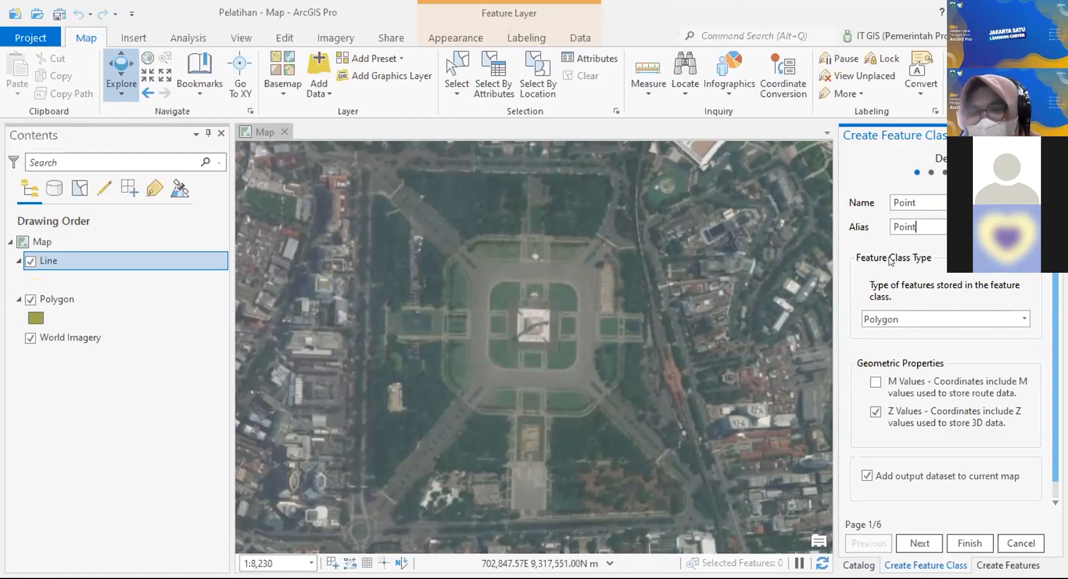
{"action": "left_click", "coordinate": [930, 315]}
{"action": "left_click", "coordinate": [878, 365]}
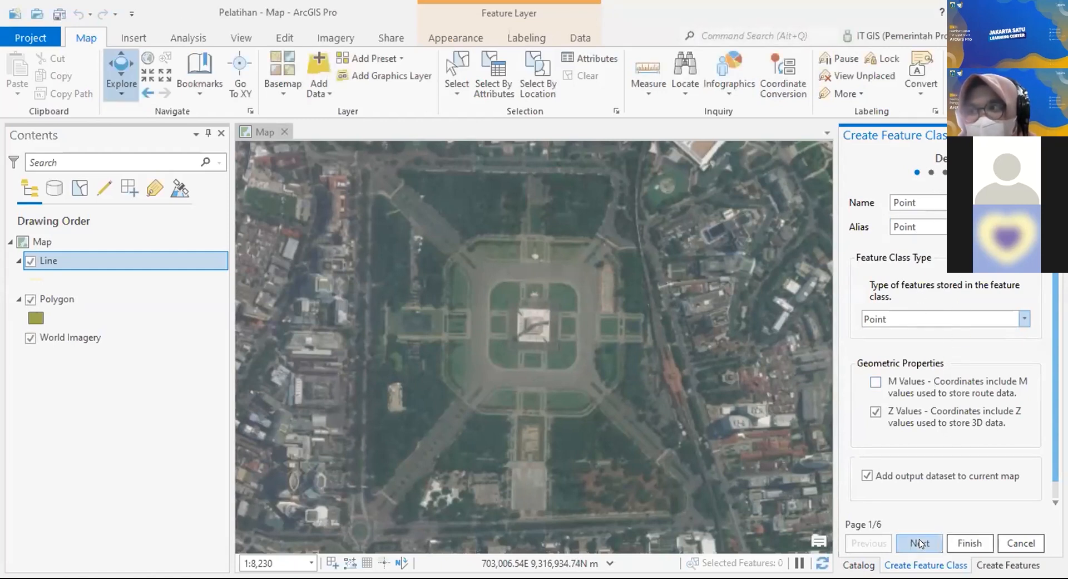
Step: Add fields Keterangan, Nilai and Decimal to the Point feature class
{"action": "left_click", "coordinate": [920, 543]}
{"action": "left_click", "coordinate": [898, 268]}
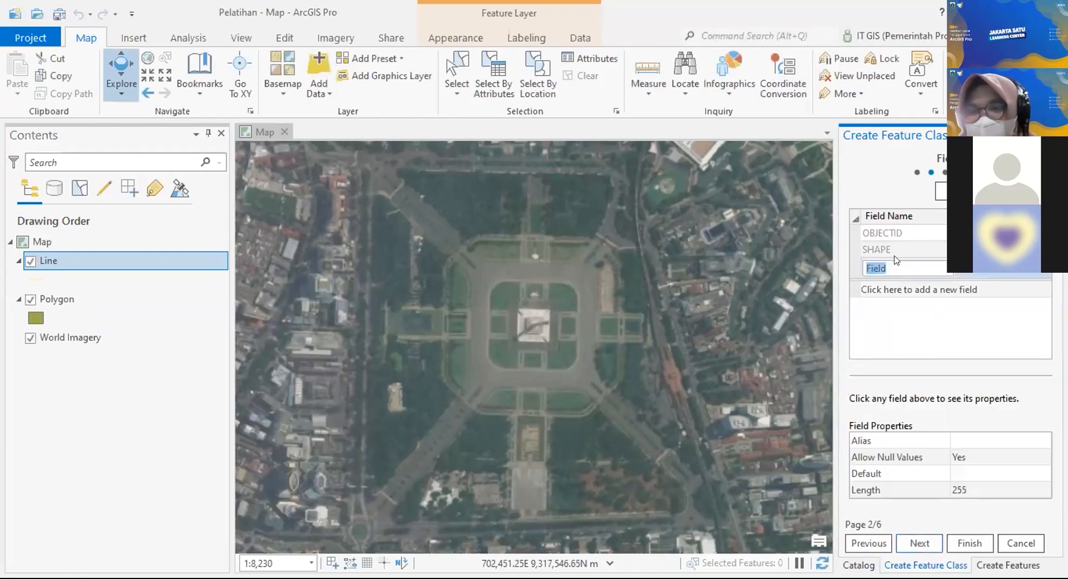
{"action": "type", "text": "Keter"}
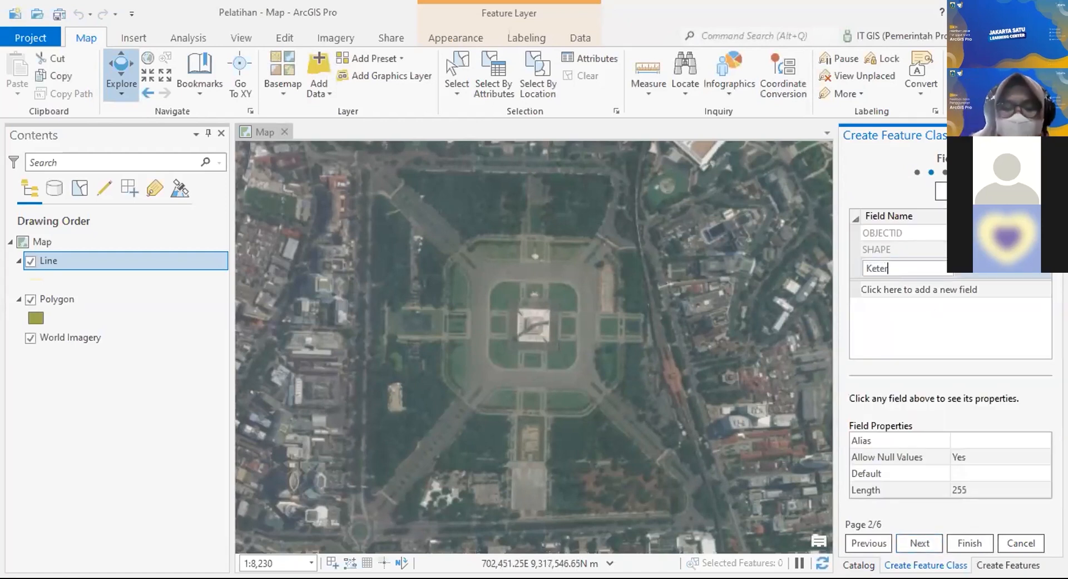
{"action": "type", "text": "angan"}
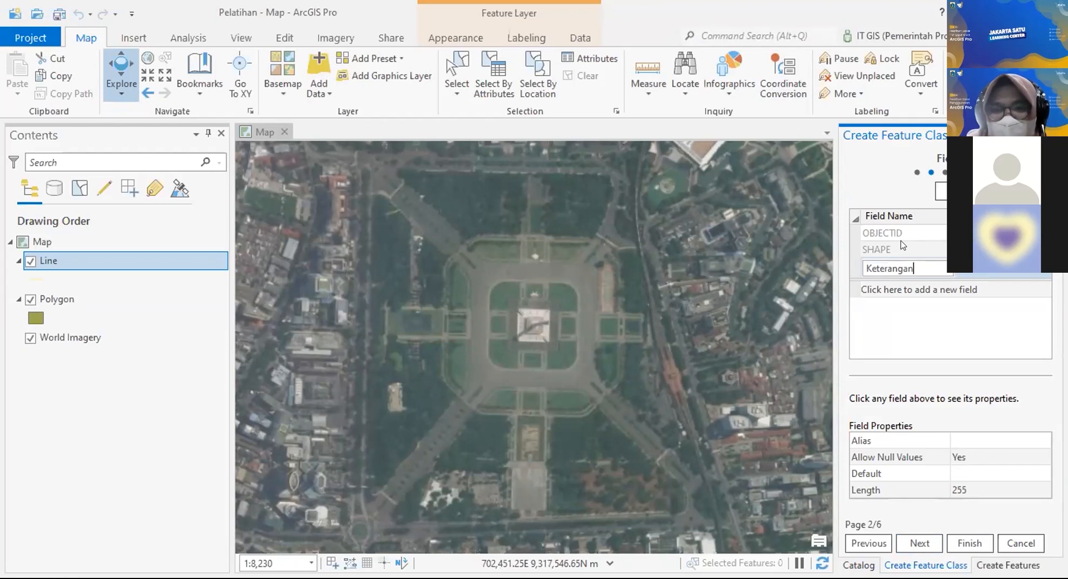
{"action": "left_click", "coordinate": [896, 288]}
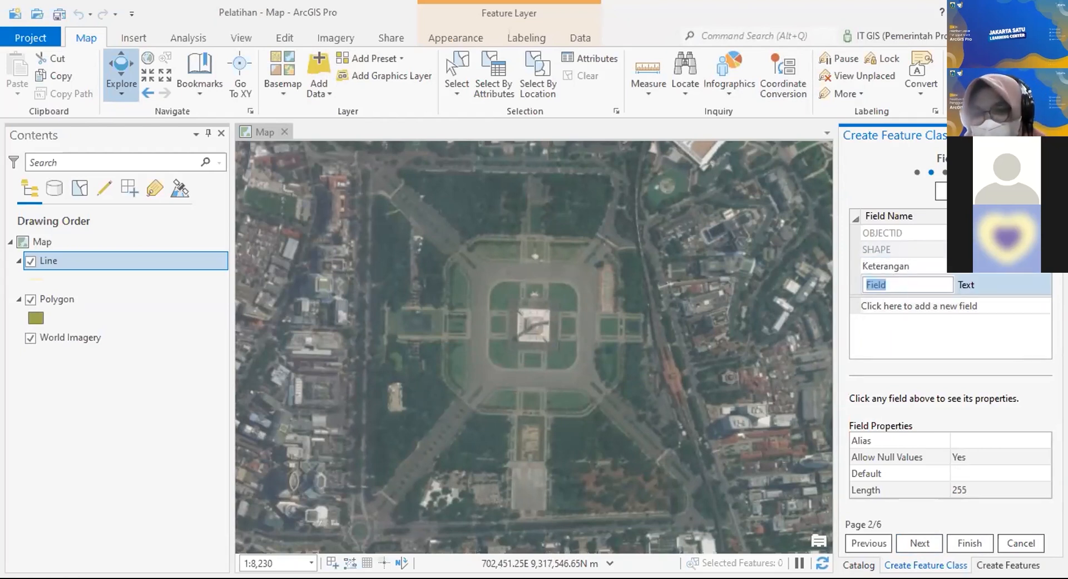
{"action": "type", "text": "Nilai"}
{"action": "left_click", "coordinate": [935, 304]}
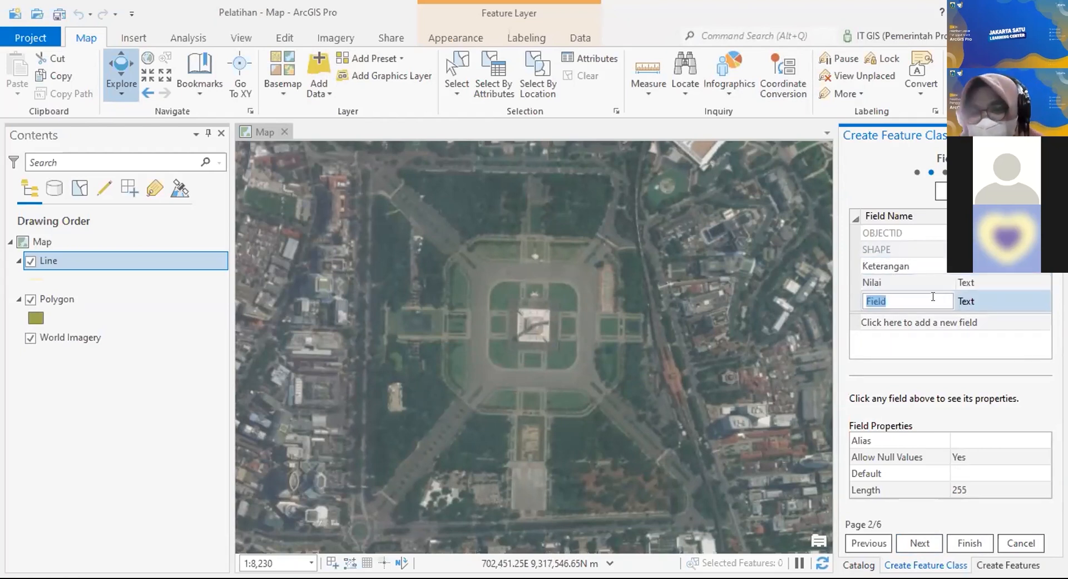
{"action": "type", "text": "Decimal"}
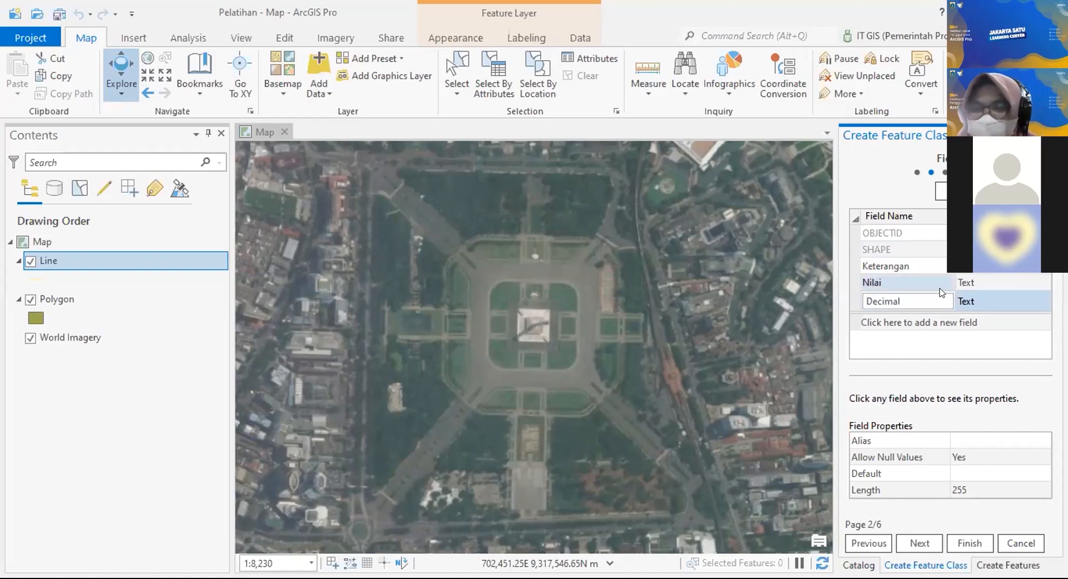
Step: Make Nilai a Long Integer field and Decimal a Double field
{"action": "left_click", "coordinate": [1007, 282]}
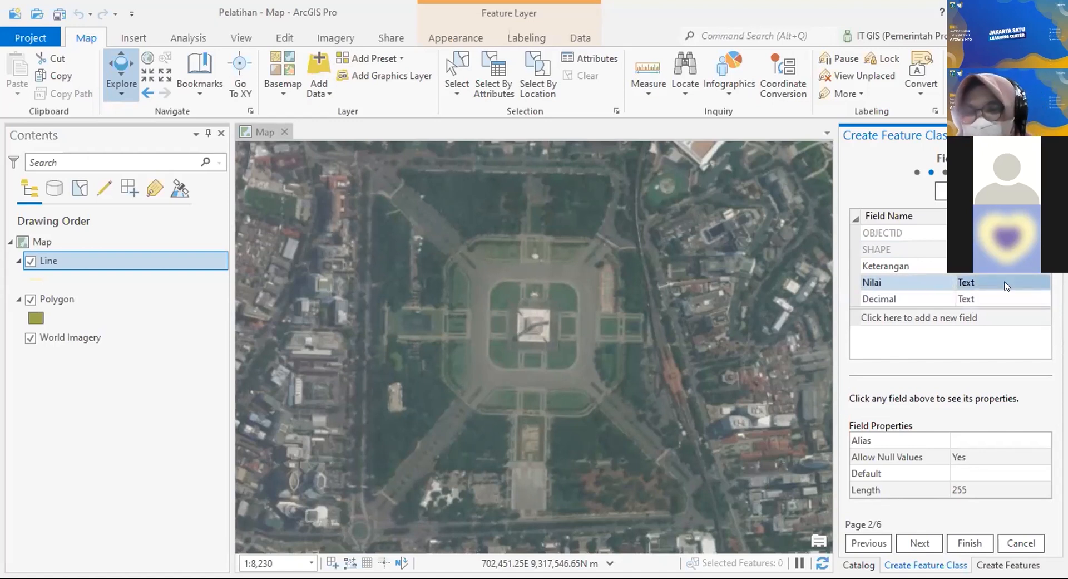
{"action": "left_click", "coordinate": [1029, 282]}
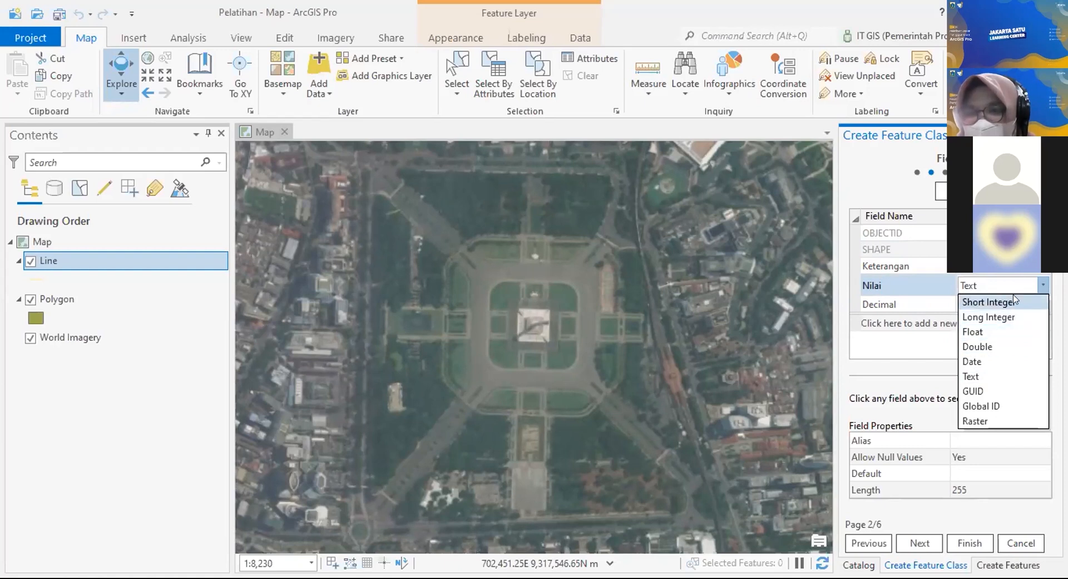
{"action": "left_click", "coordinate": [1008, 317]}
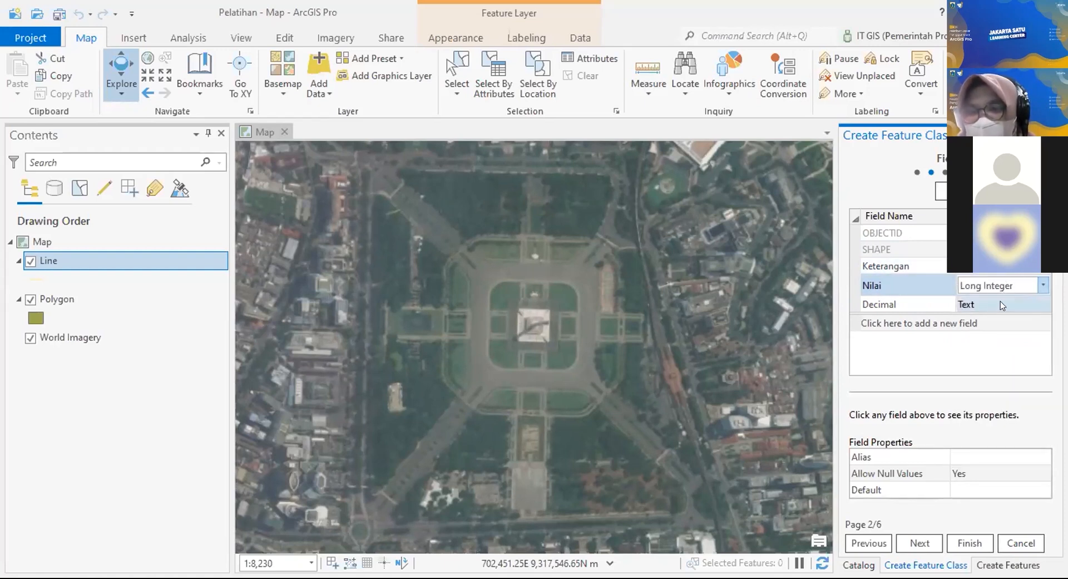
{"action": "left_click", "coordinate": [977, 298]}
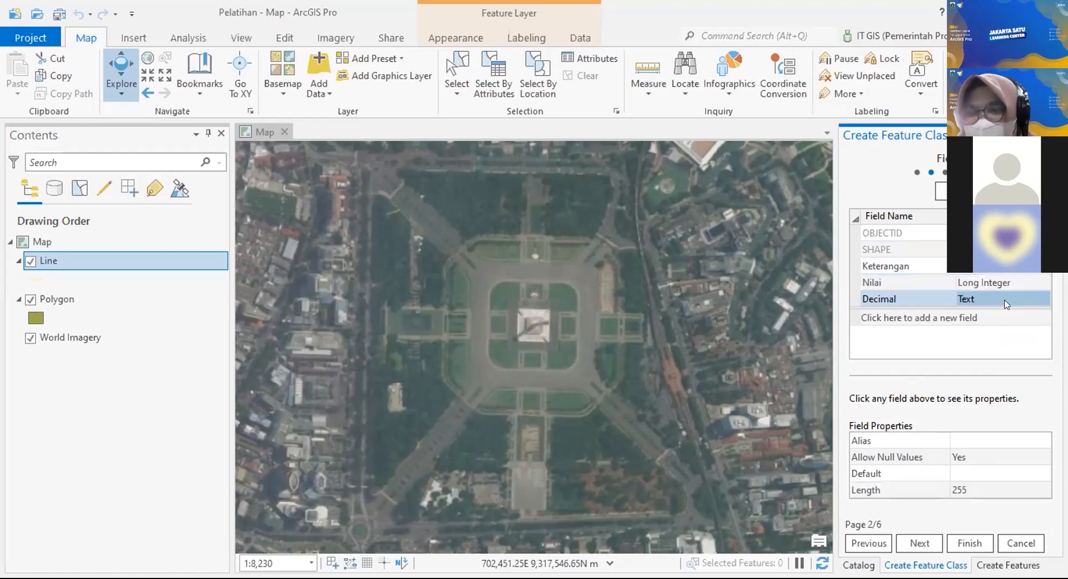
{"action": "left_click", "coordinate": [1021, 296]}
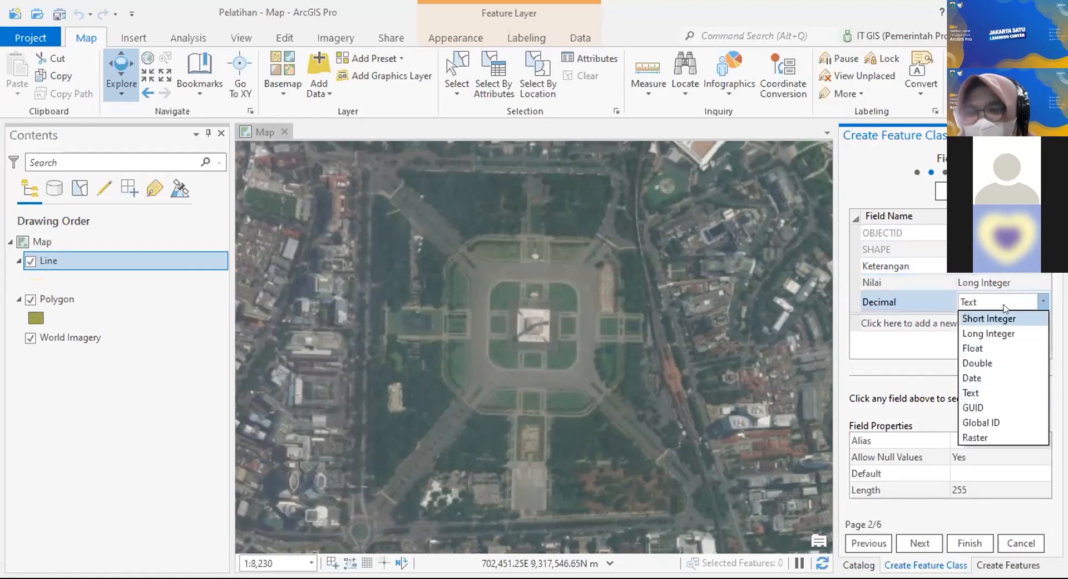
{"action": "left_click", "coordinate": [999, 363]}
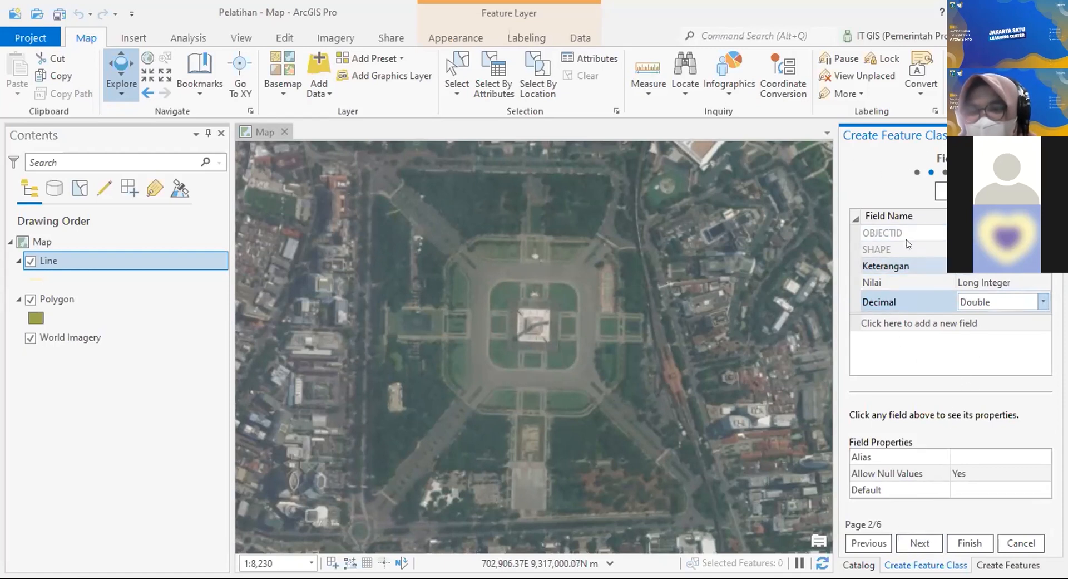
{"action": "left_click", "coordinate": [920, 543]}
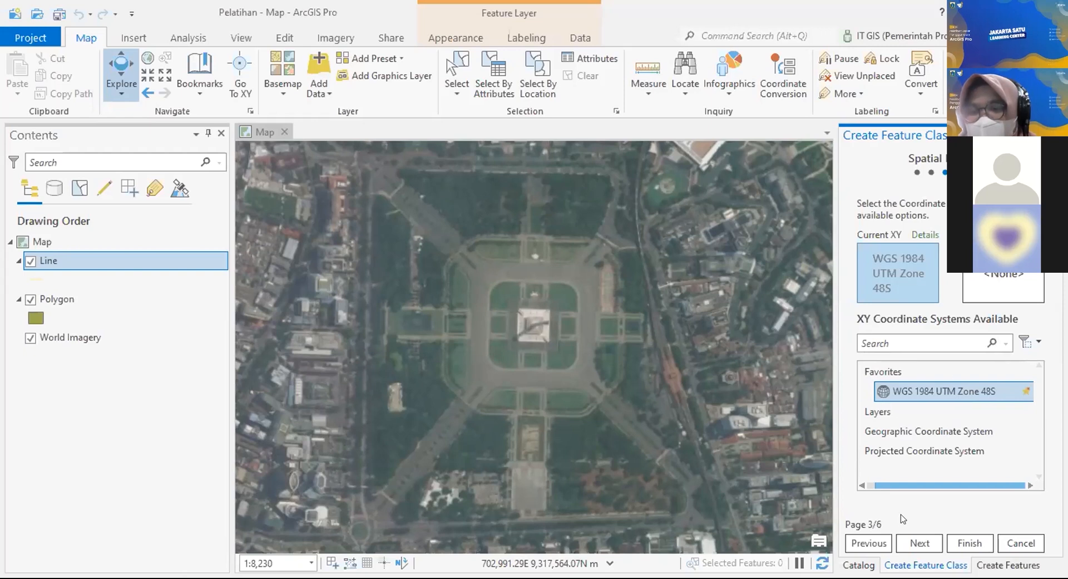
Step: Keep WGS 1984 UTM Zone 48S and default tolerance, resolution and storage, then finish creating Point
{"action": "left_click", "coordinate": [920, 542]}
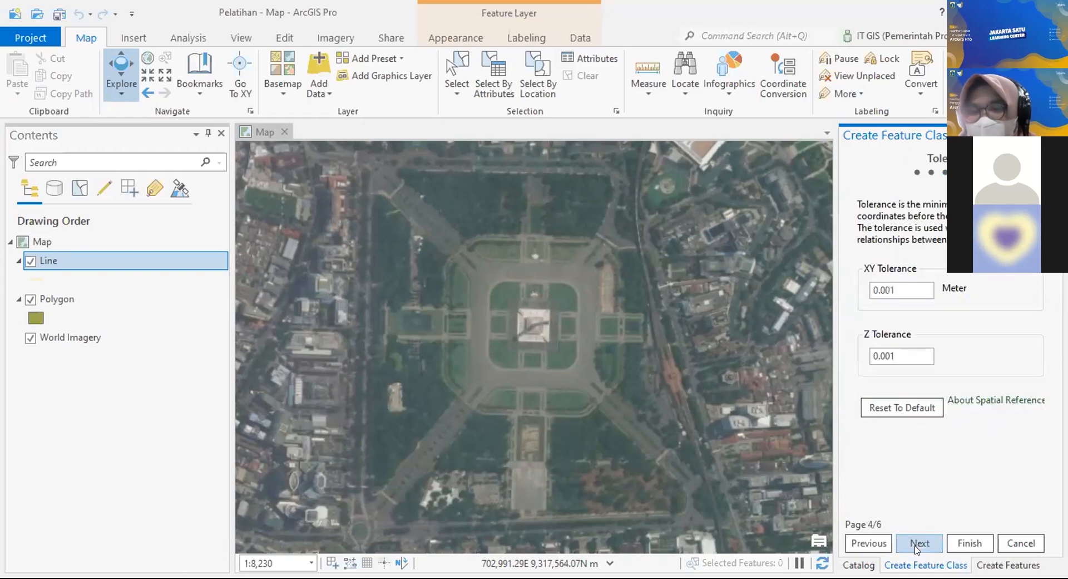
{"action": "left_click", "coordinate": [918, 545]}
{"action": "left_click", "coordinate": [918, 547]}
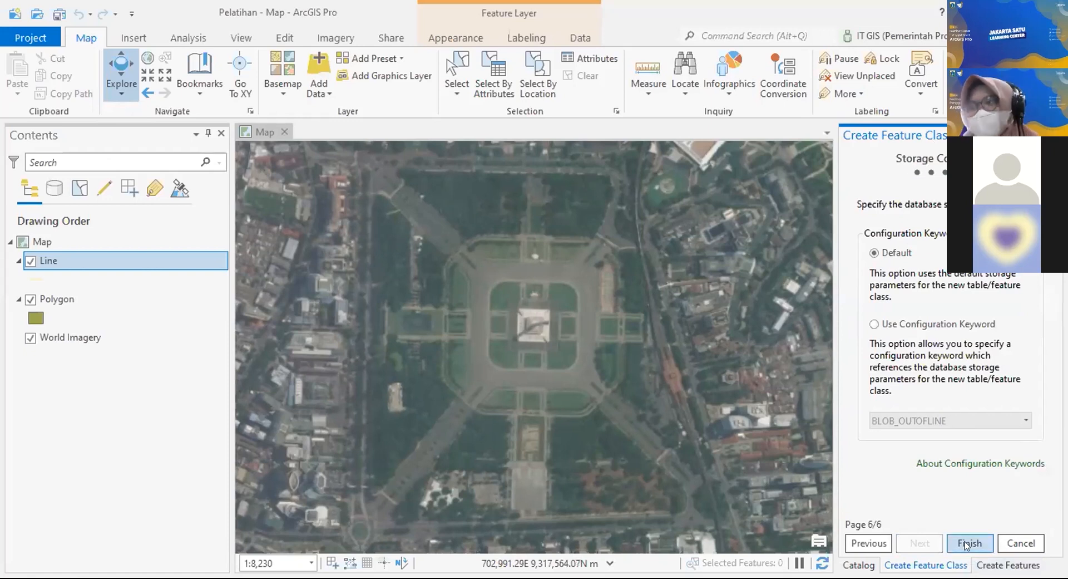
{"action": "left_click", "coordinate": [968, 544]}
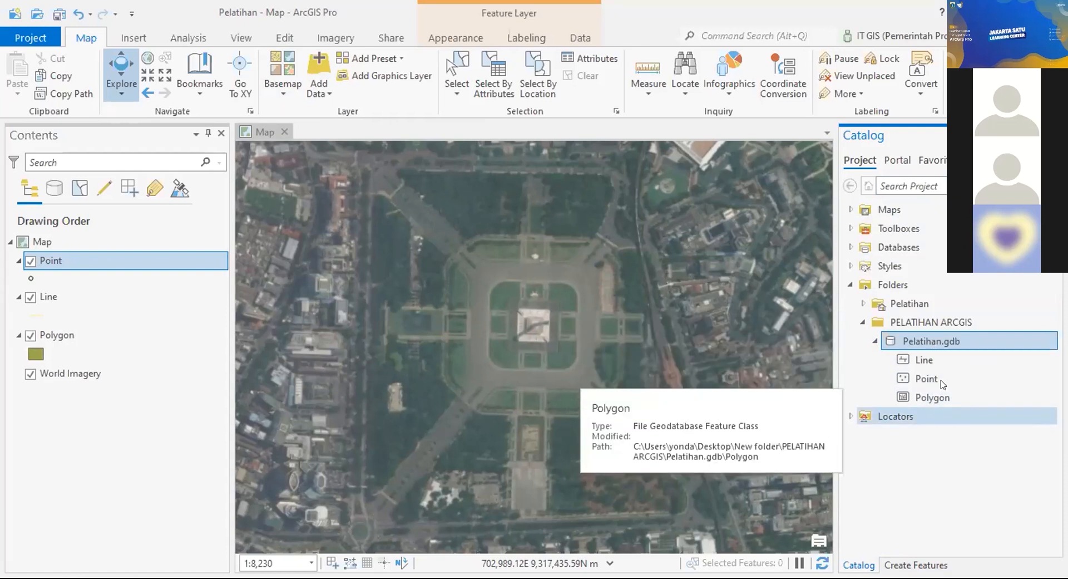
Step: Open the Domains view of the Pelatihan geodatabase from Catalog
{"action": "mouse_move", "coordinate": [940, 378]}
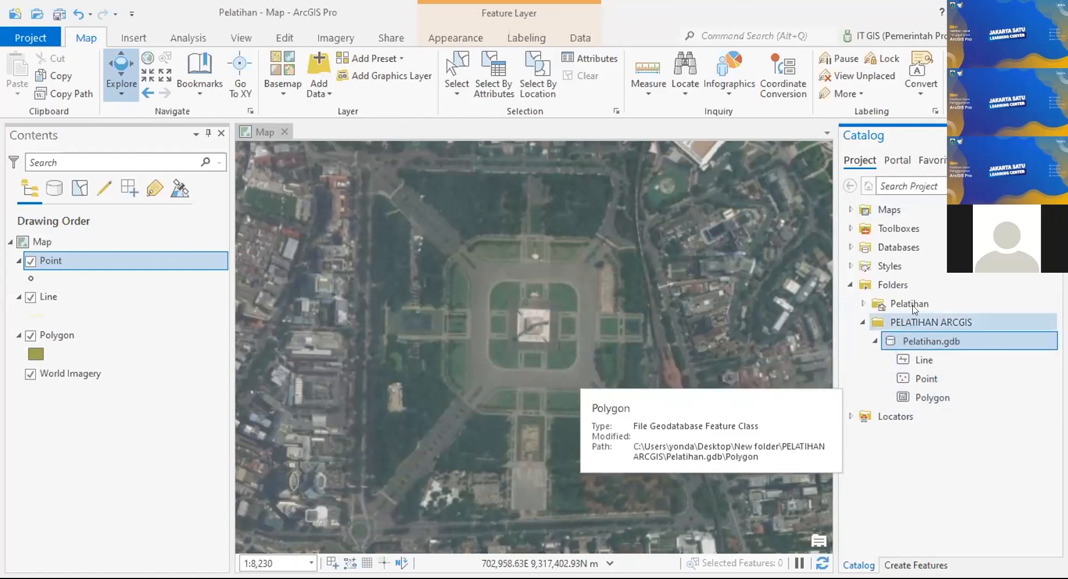
{"action": "right_click", "coordinate": [958, 339]}
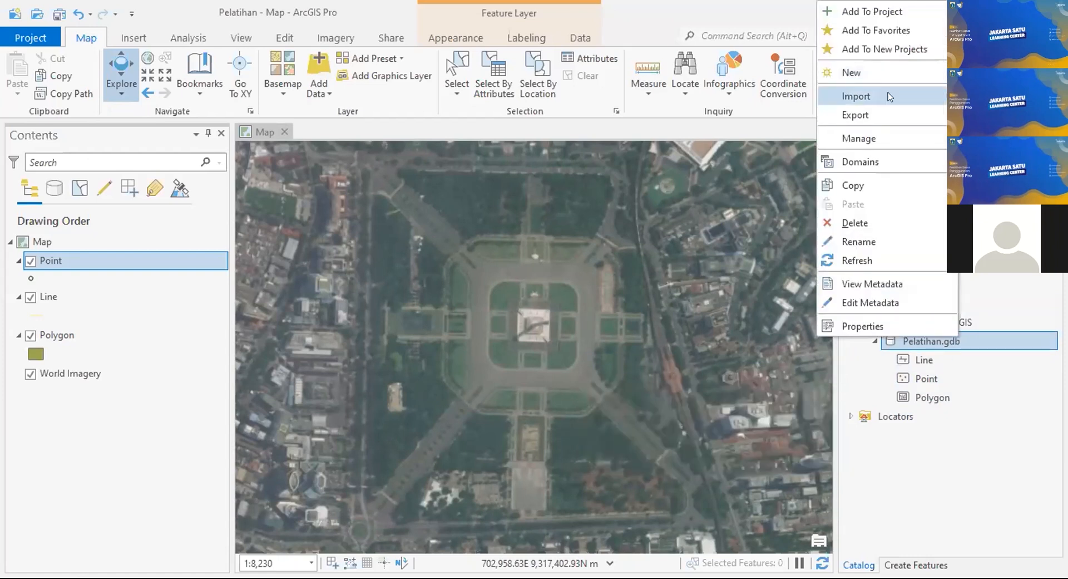
{"action": "left_click", "coordinate": [867, 161]}
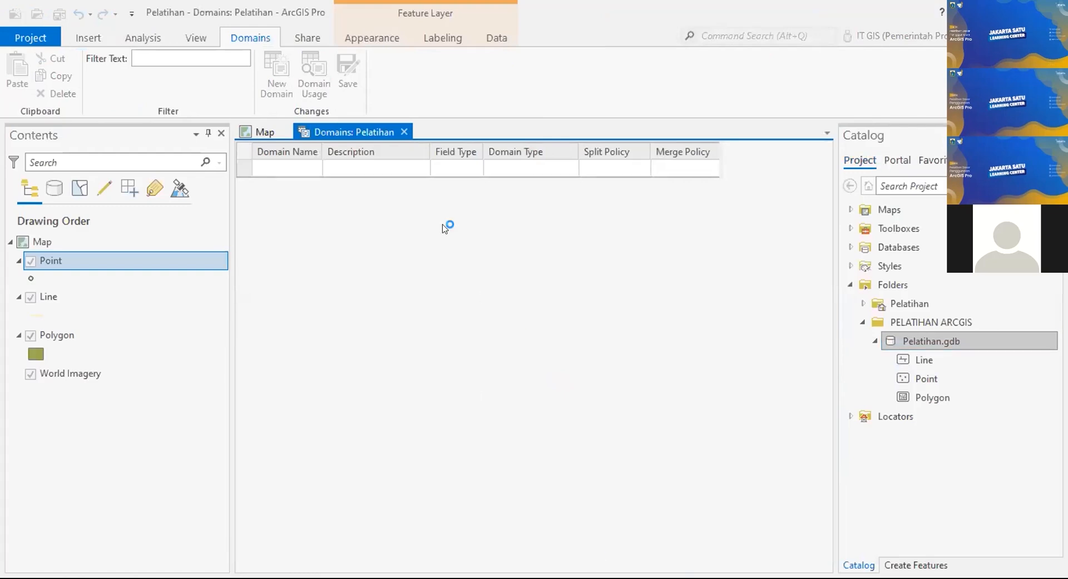
Step: Add a new domain named Keterangan with the description Keterangan
{"action": "left_click", "coordinate": [292, 159]}
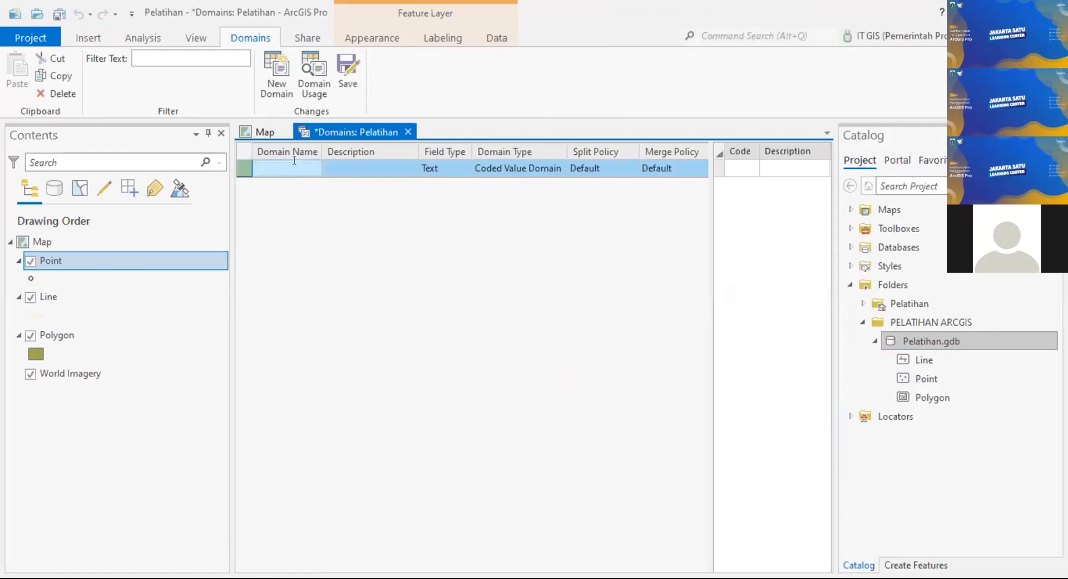
{"action": "type", "text": "Keterangan"}
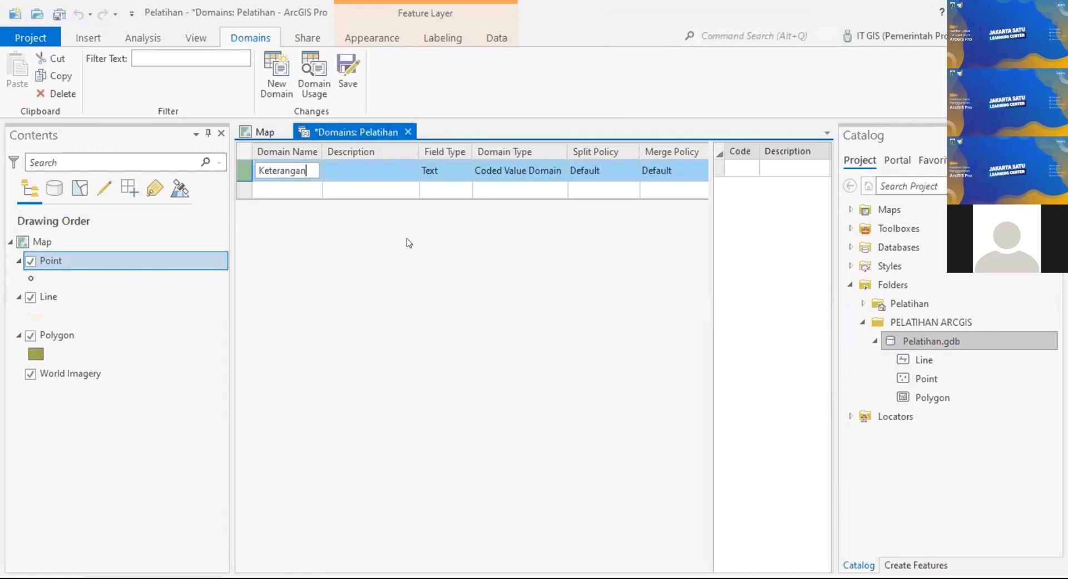
{"action": "key", "text": "Tab"}
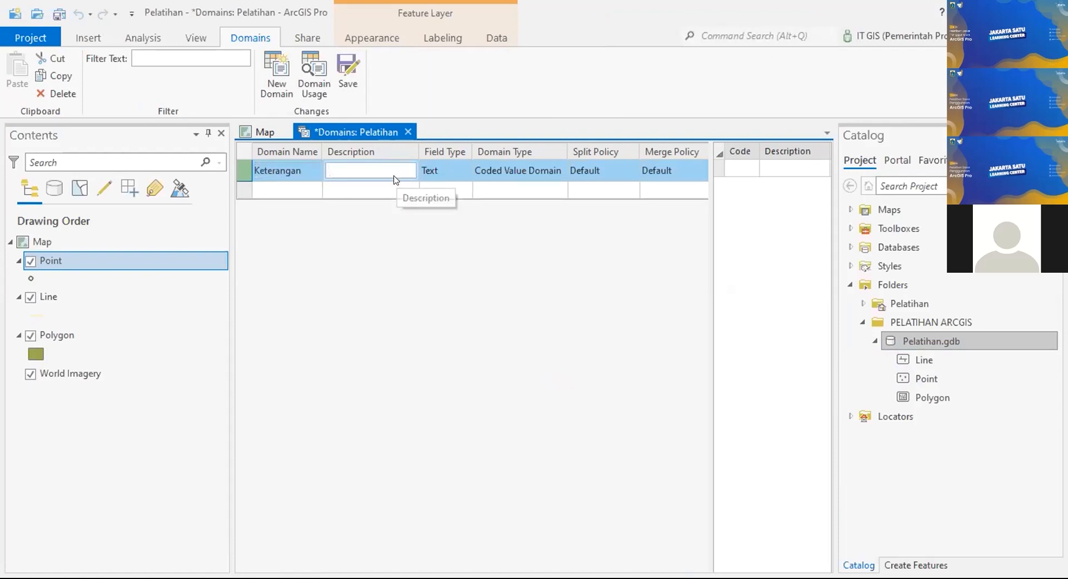
{"action": "type", "text": "Keterangan"}
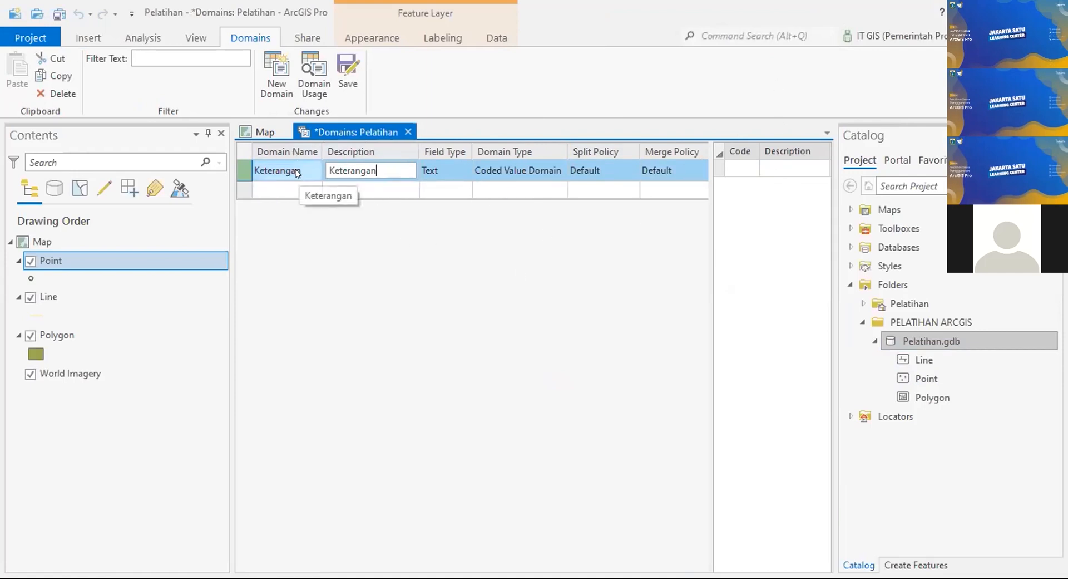
{"action": "left_click", "coordinate": [738, 164]}
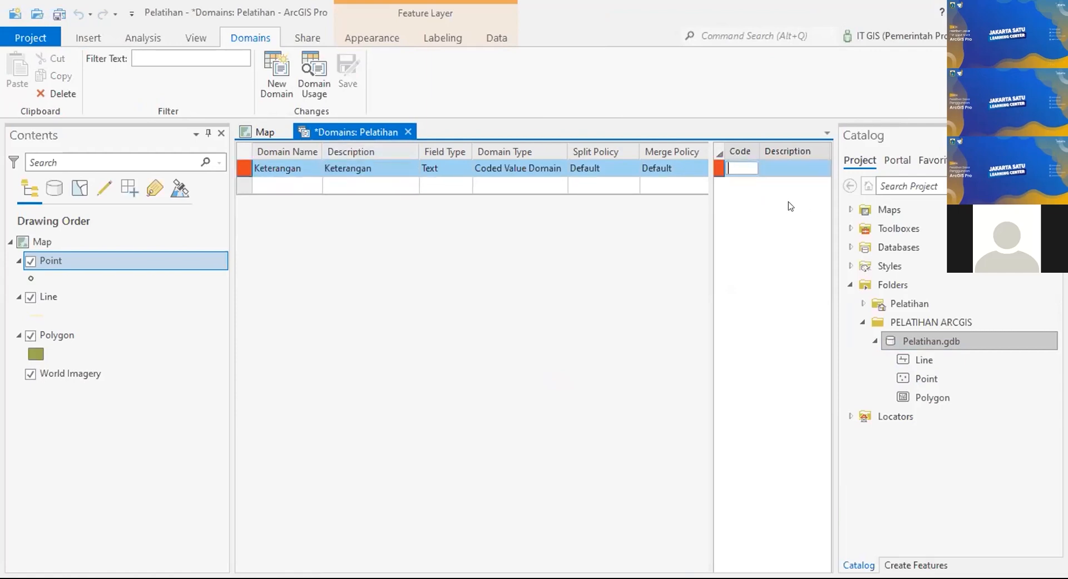
Step: Enter coded values pilihan1 and pilihan2, each with a matching description
{"action": "type", "text": "pilihan1"}
{"action": "key", "text": "Tab"}
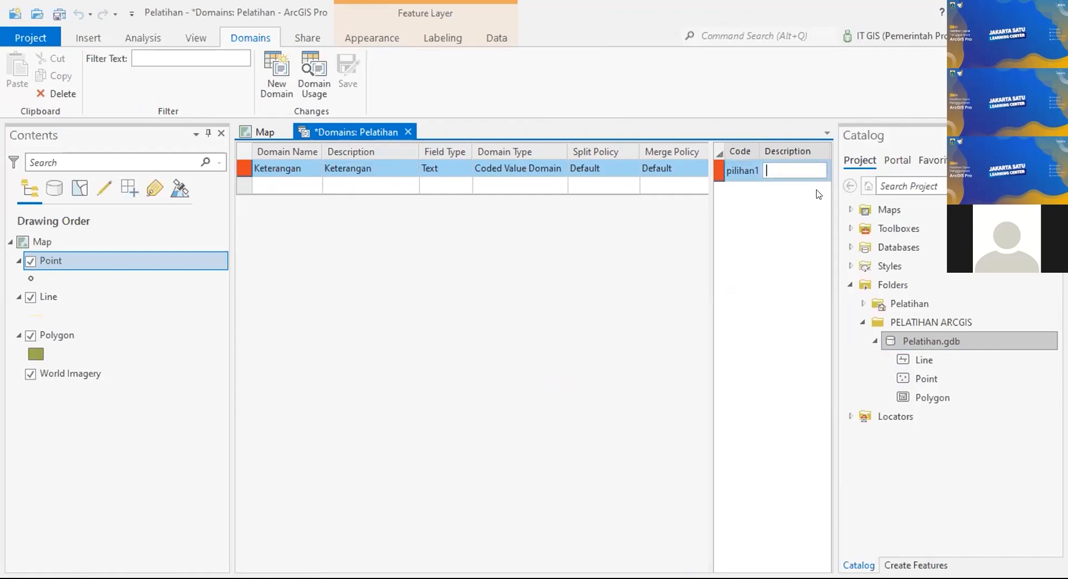
{"action": "type", "text": "pilihan1"}
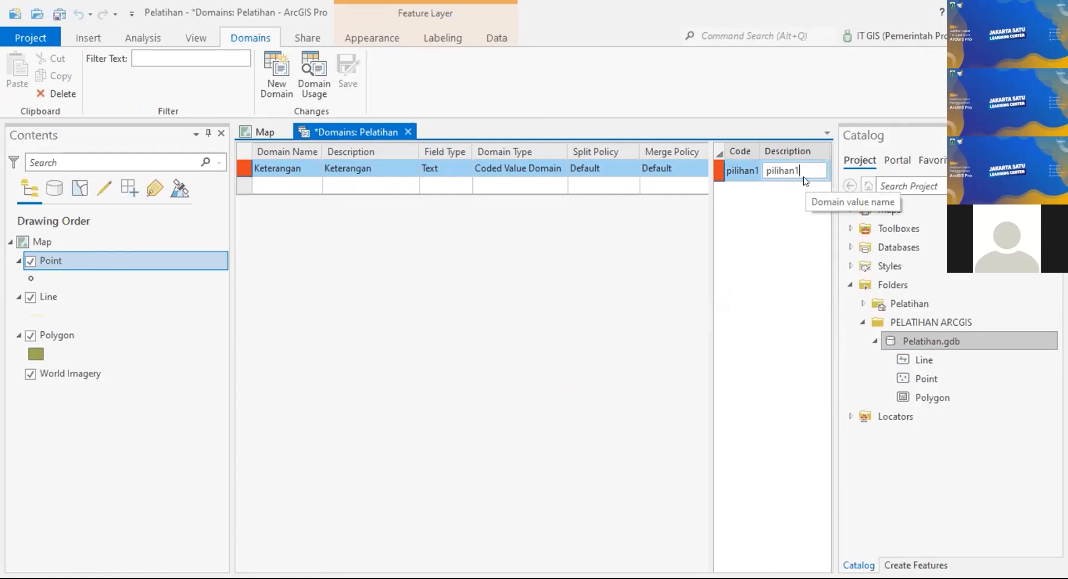
{"action": "key", "text": "Tab"}
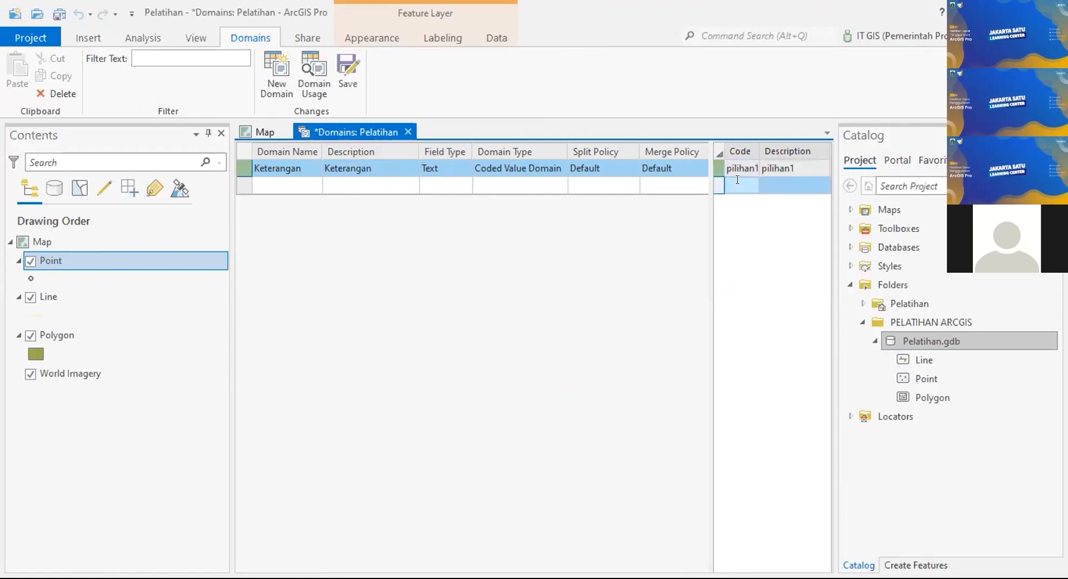
{"action": "type", "text": "pilihan2"}
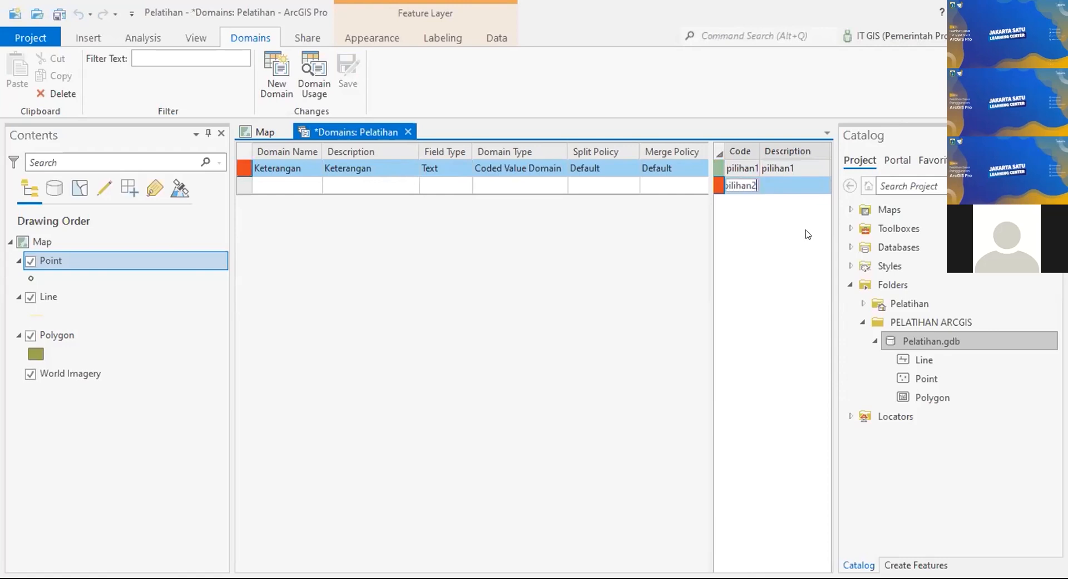
{"action": "left_click", "coordinate": [787, 181]}
{"action": "left_click", "coordinate": [794, 184]}
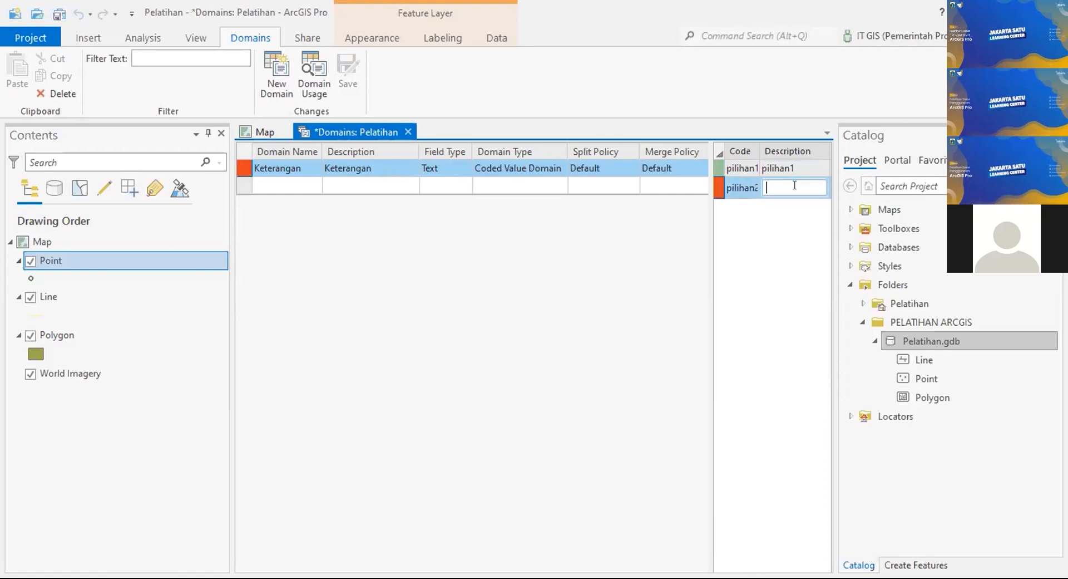
{"action": "type", "text": "pilihan2"}
{"action": "key", "text": "Return"}
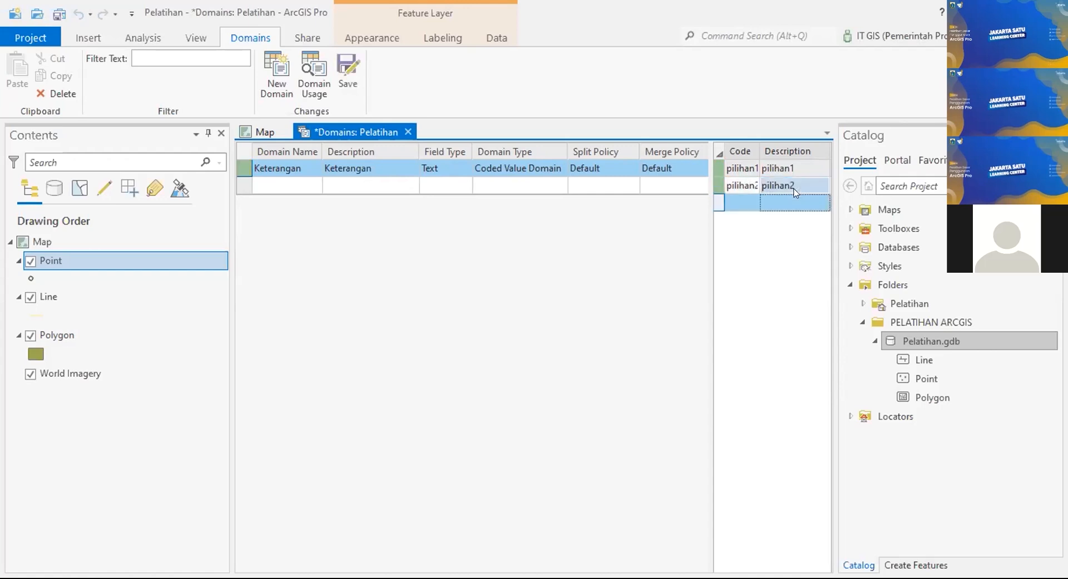
Step: Add code pilihan3 with description pilihan3, then close the Domains view
{"action": "left_click", "coordinate": [730, 198]}
{"action": "type", "text": "pilihan3"}
{"action": "key", "text": "Tab"}
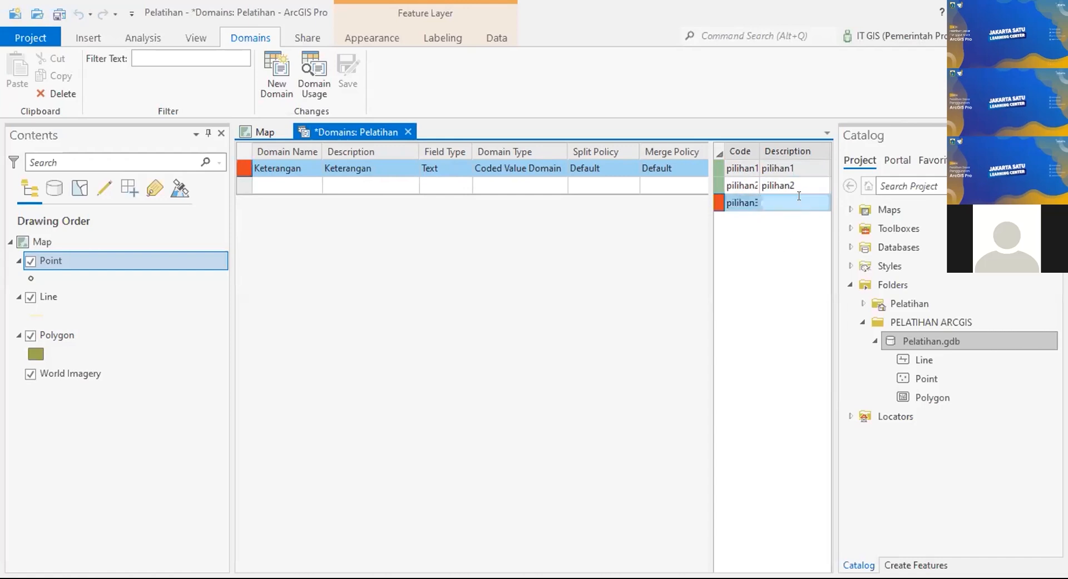
{"action": "left_click", "coordinate": [799, 196]}
{"action": "type", "text": "pilih"}
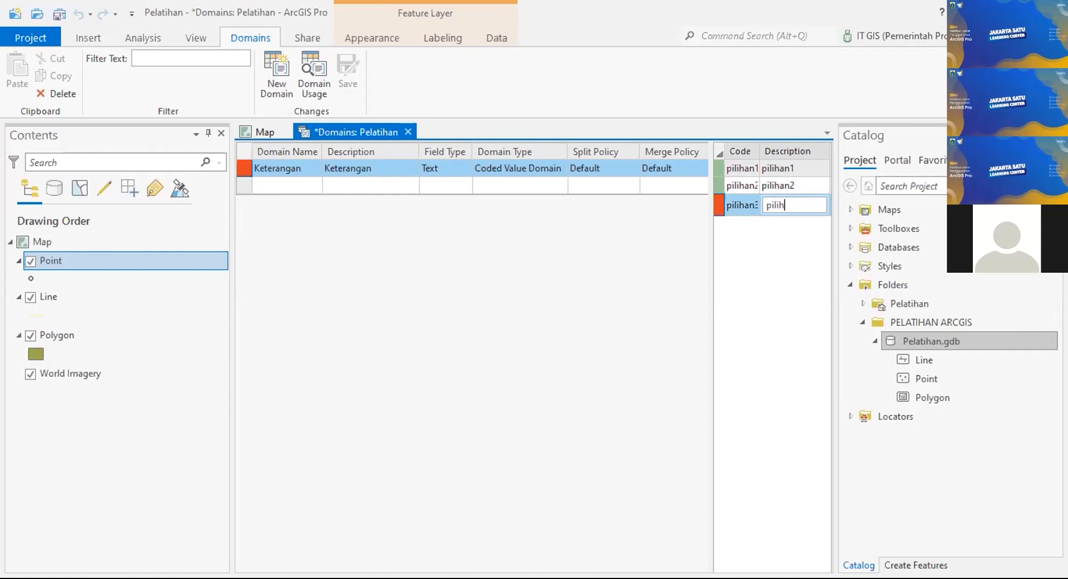
{"action": "type", "text": "an3"}
{"action": "key", "text": "Return"}
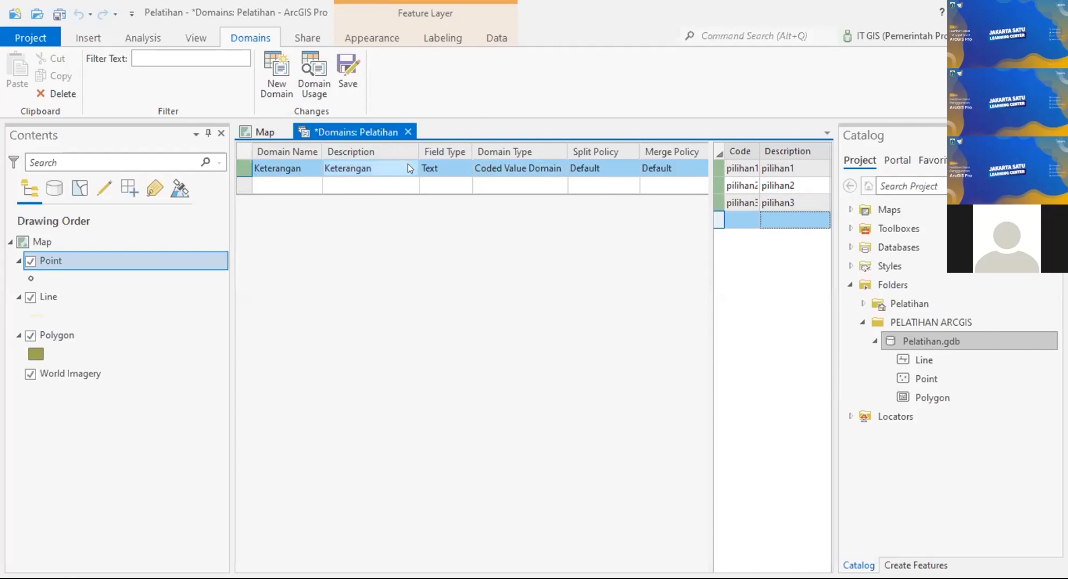
{"action": "left_click", "coordinate": [409, 133]}
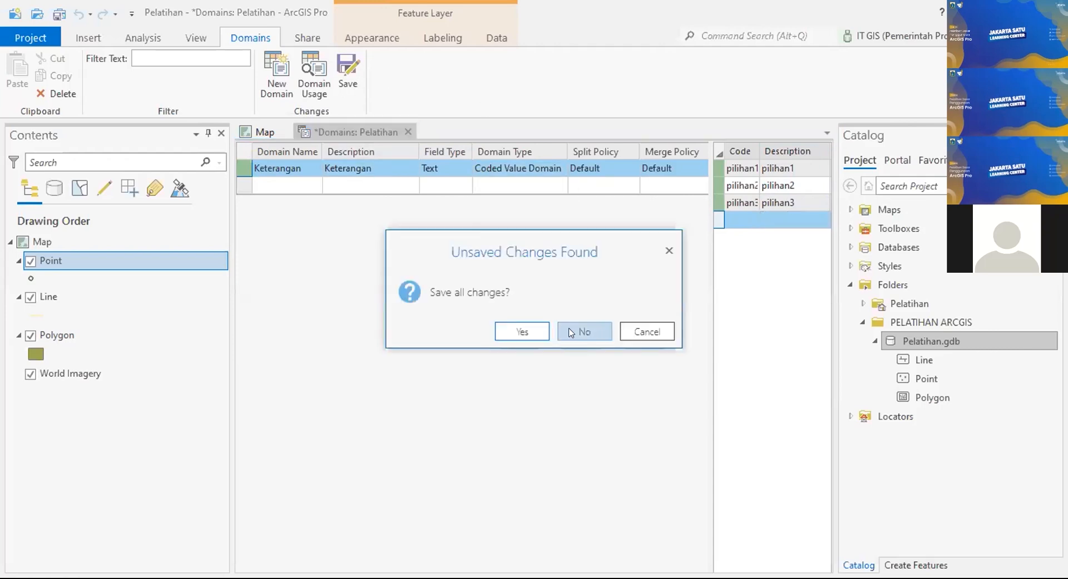
Step: Discard the unsaved domain changes and reopen the Pelatihan geodatabase's Domains view
{"action": "left_click", "coordinate": [572, 333]}
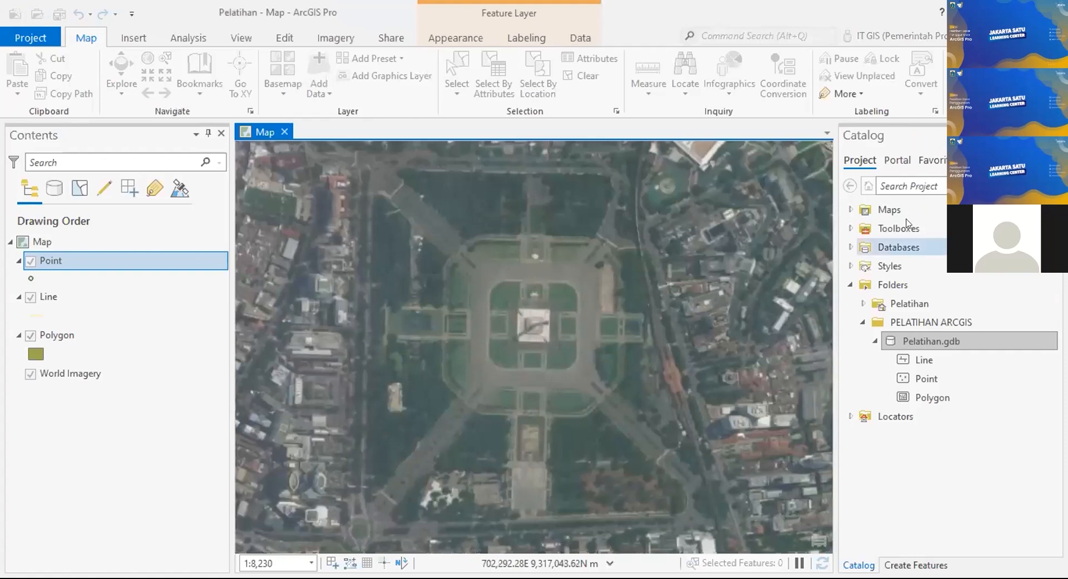
{"action": "left_click", "coordinate": [957, 341]}
{"action": "right_click", "coordinate": [957, 342]}
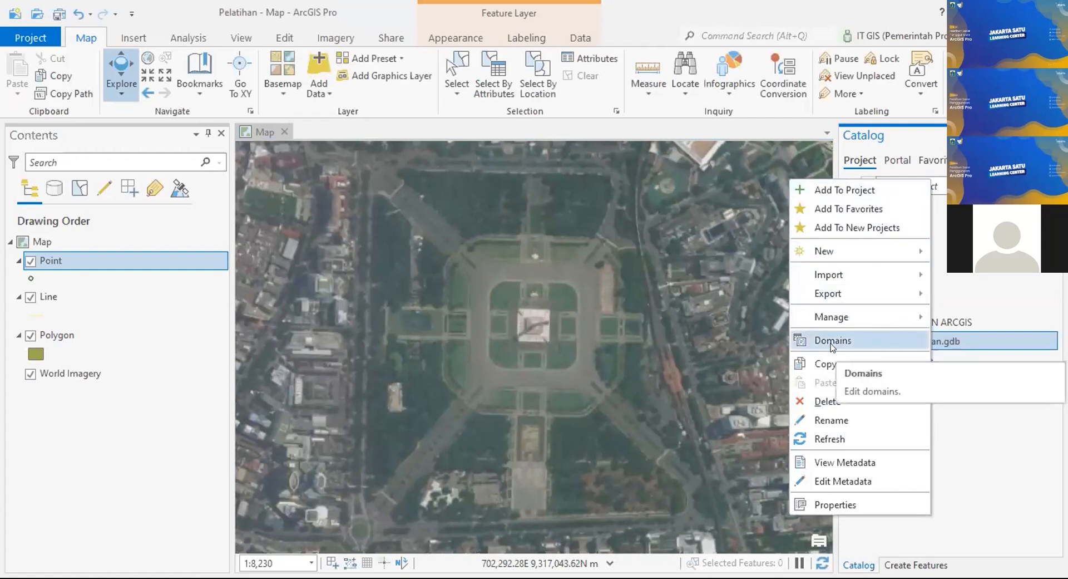
{"action": "left_click", "coordinate": [862, 339]}
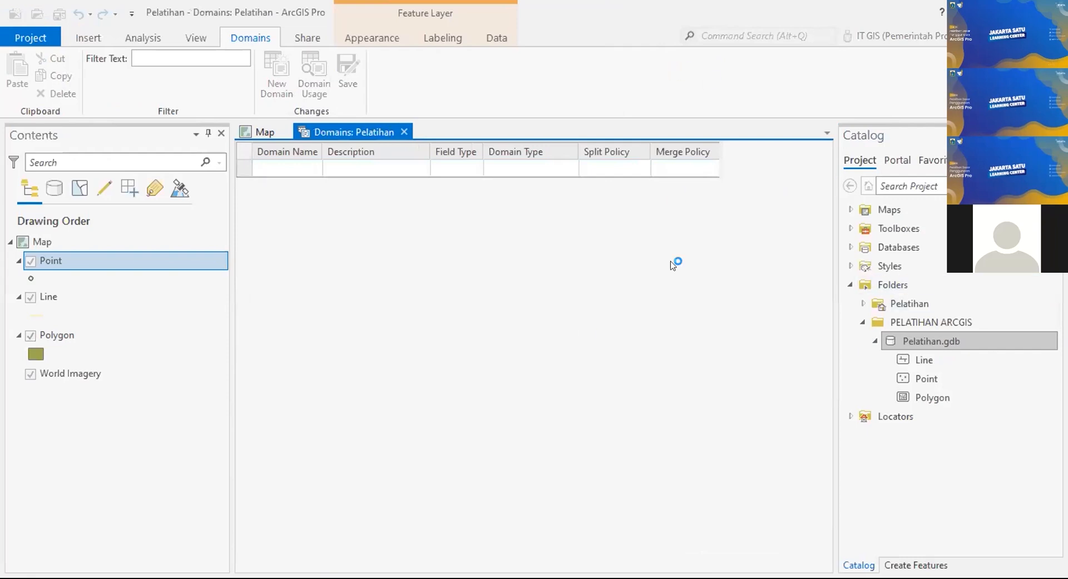
Step: Enter a Text coded-value domain named Keterangan, described Keterangan, and begin its first code
{"action": "left_click", "coordinate": [278, 166]}
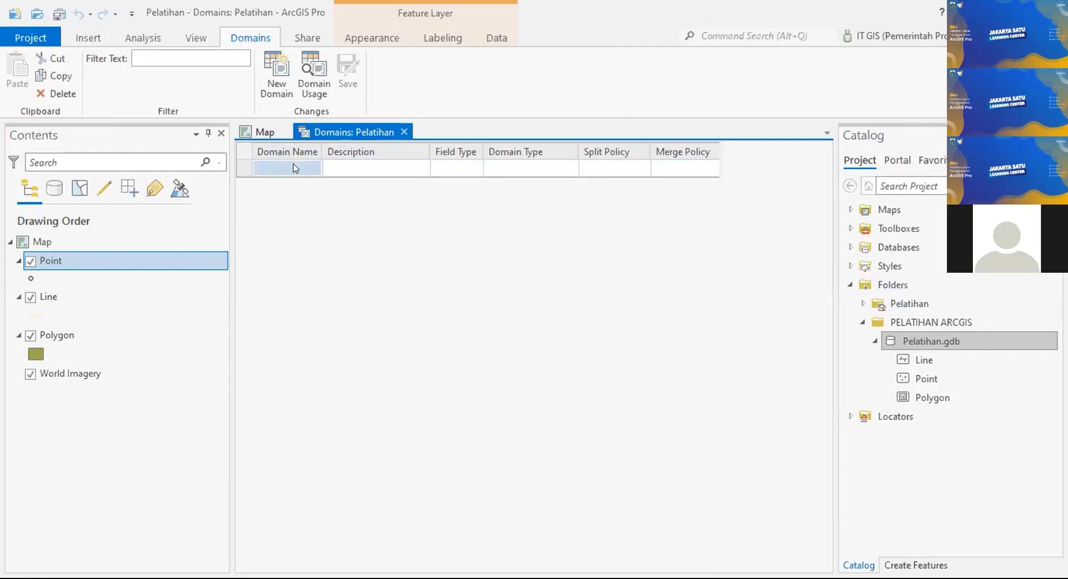
{"action": "left_click", "coordinate": [294, 166]}
{"action": "left_click", "coordinate": [292, 166]}
{"action": "type", "text": "Keterangan"}
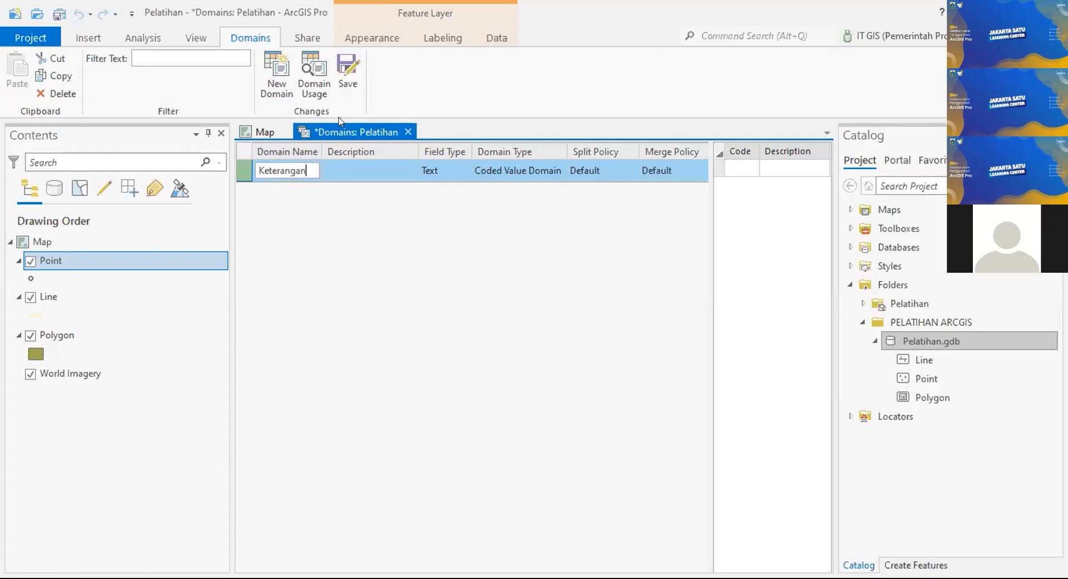
{"action": "left_click", "coordinate": [359, 167]}
{"action": "left_click", "coordinate": [371, 161]}
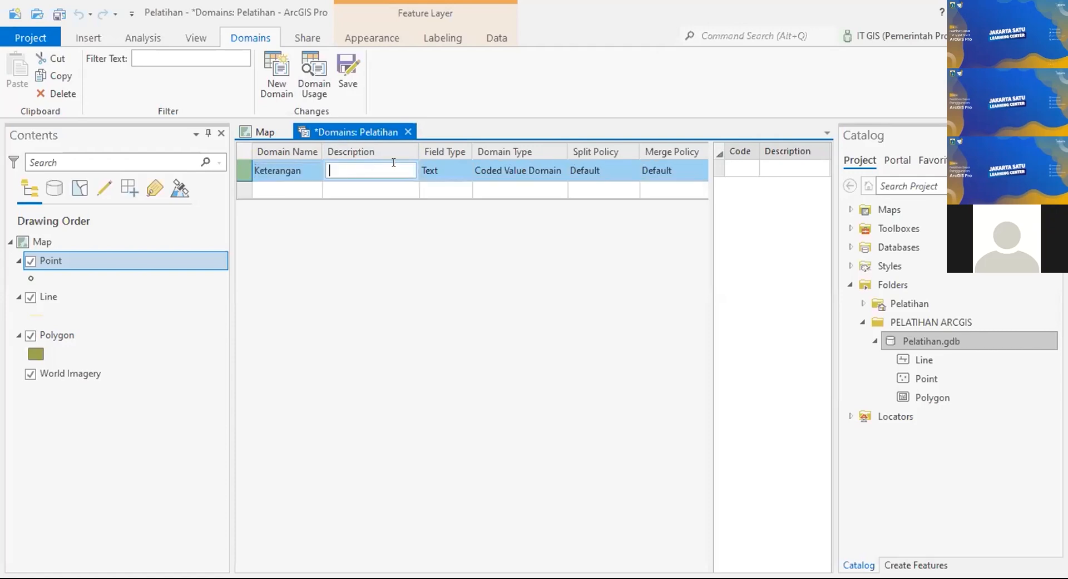
{"action": "type", "text": "Keterangan"}
{"action": "left_click", "coordinate": [741, 169]}
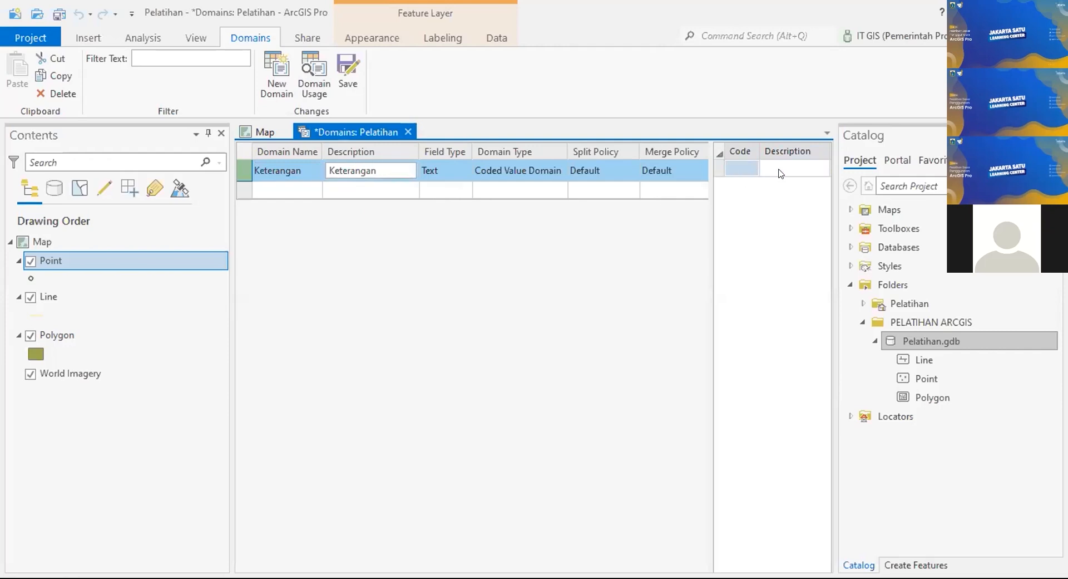
{"action": "left_click", "coordinate": [744, 168]}
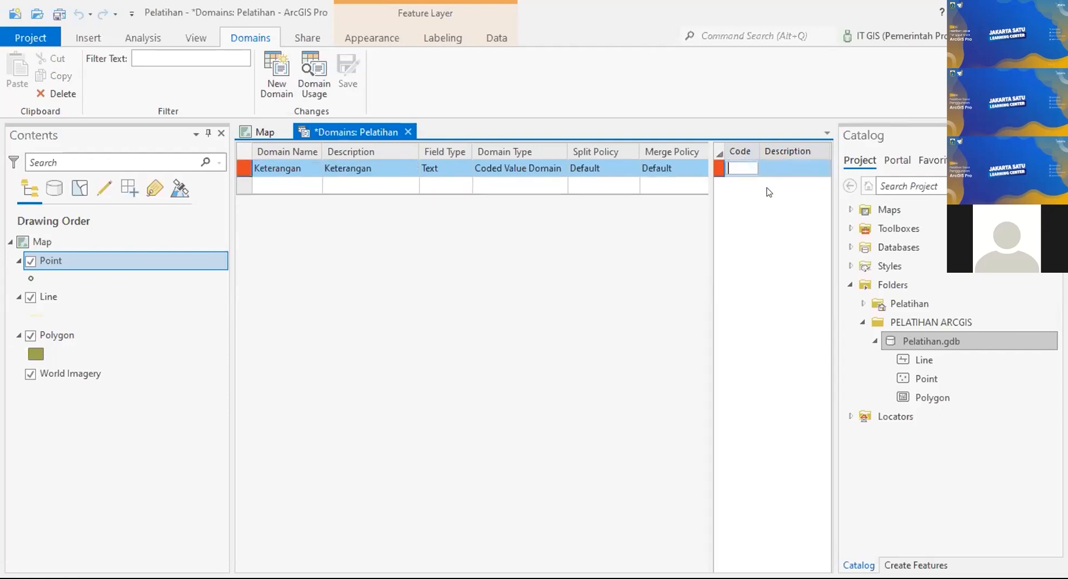
Step: Enter codes pilihan1, pilihan2 and pilihan3, each with an identical description
{"action": "type", "text": "pilihan1"}
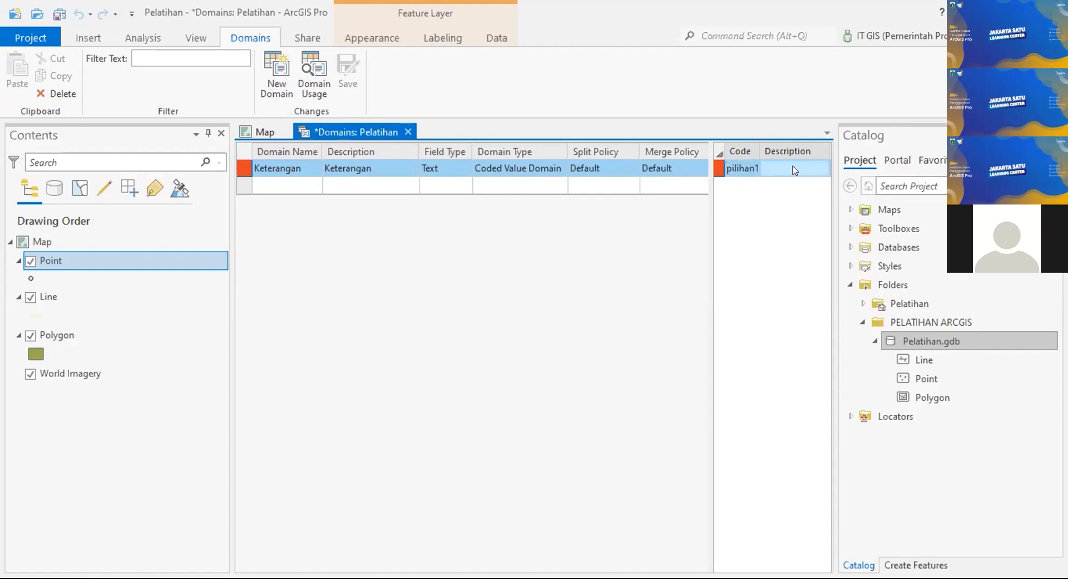
{"action": "left_click", "coordinate": [793, 165]}
{"action": "type", "text": "pi"}
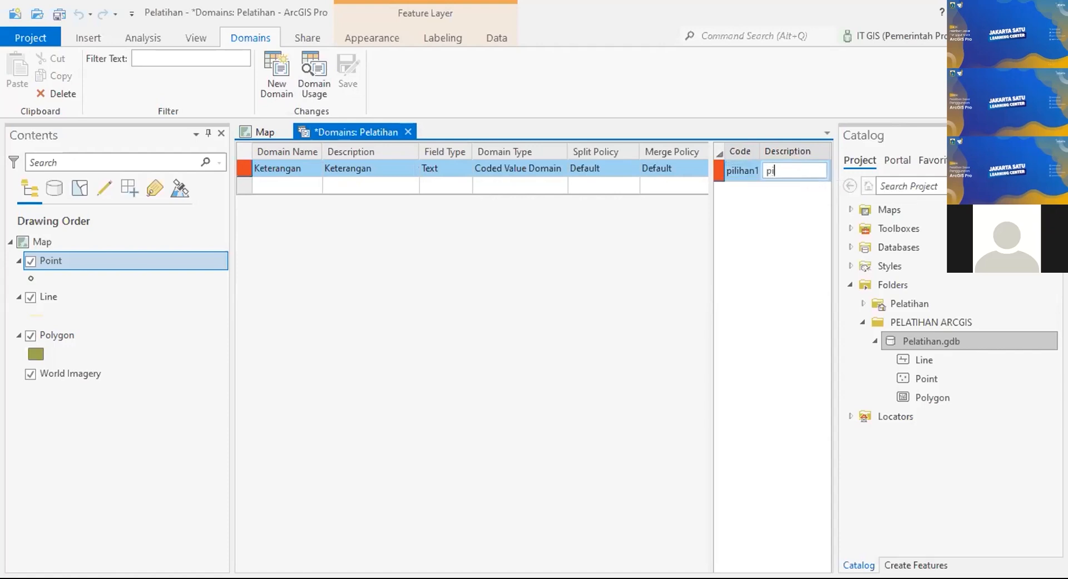
{"action": "type", "text": "lihan1"}
{"action": "key", "text": "Return"}
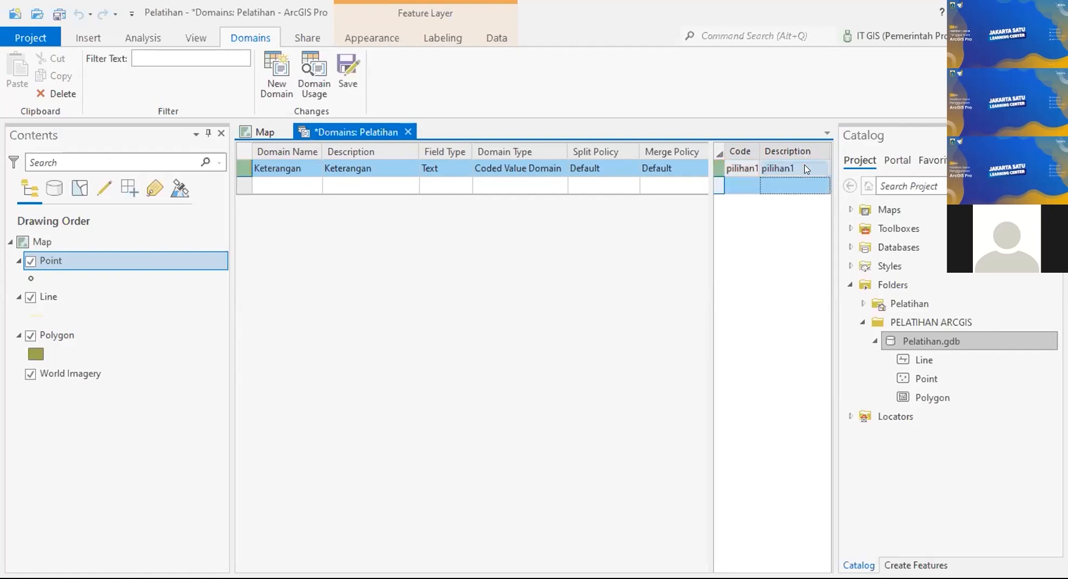
{"action": "left_click", "coordinate": [744, 185]}
{"action": "type", "text": "pili"}
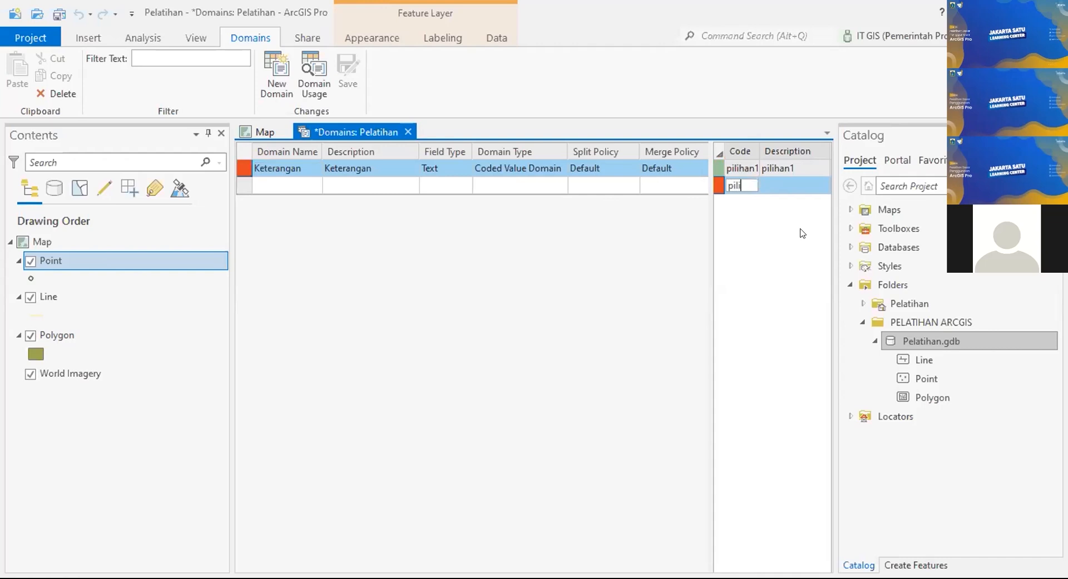
{"action": "type", "text": "han2"}
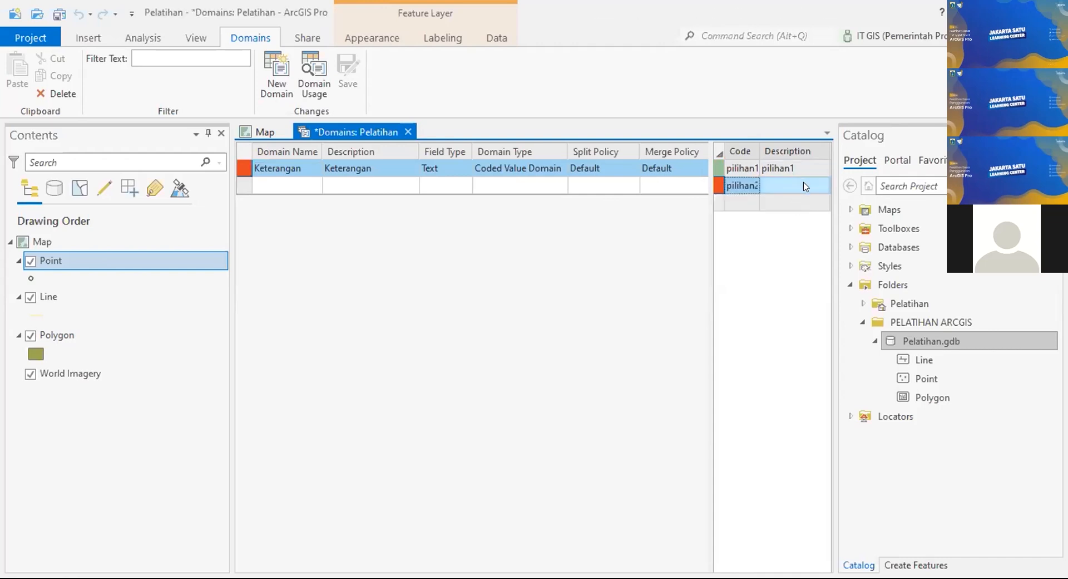
{"action": "left_click", "coordinate": [805, 185]}
{"action": "type", "text": "pili"}
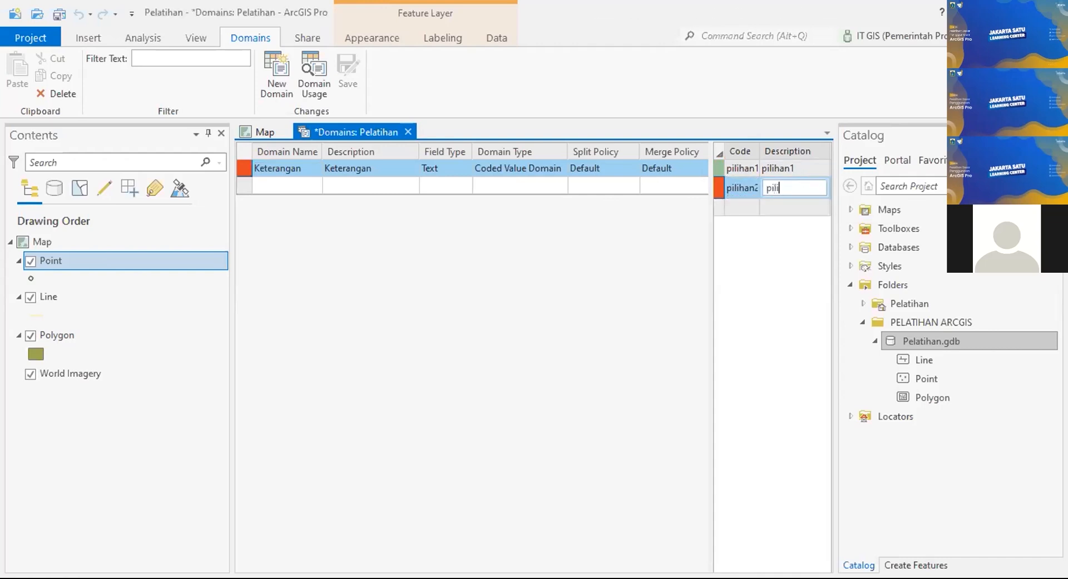
{"action": "type", "text": "han2"}
{"action": "key", "text": "Return"}
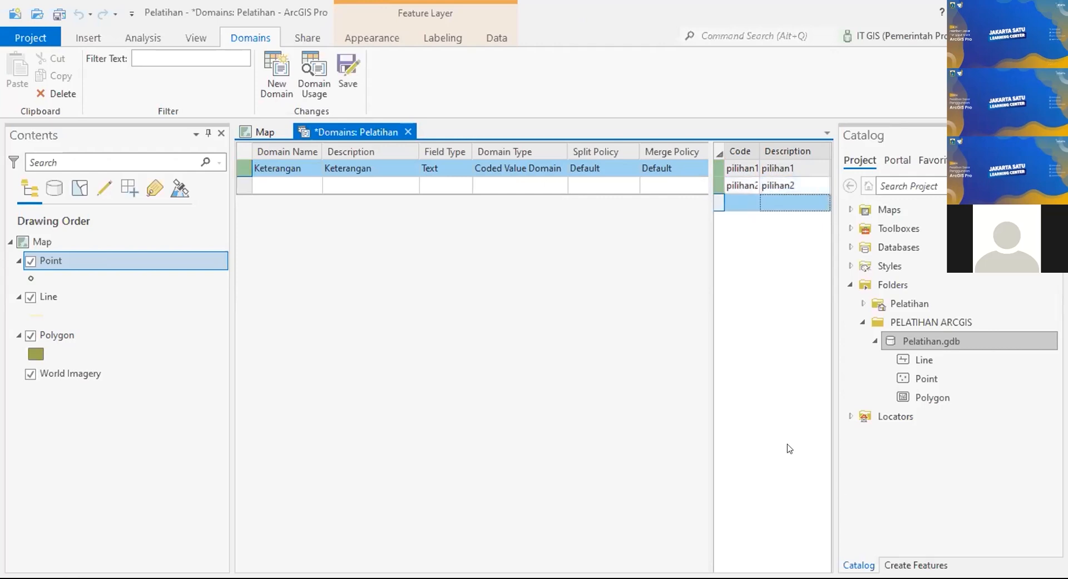
{"action": "left_click", "coordinate": [745, 200]}
{"action": "type", "text": "pilihan3"}
{"action": "key", "text": "Tab"}
{"action": "type", "text": "pi"}
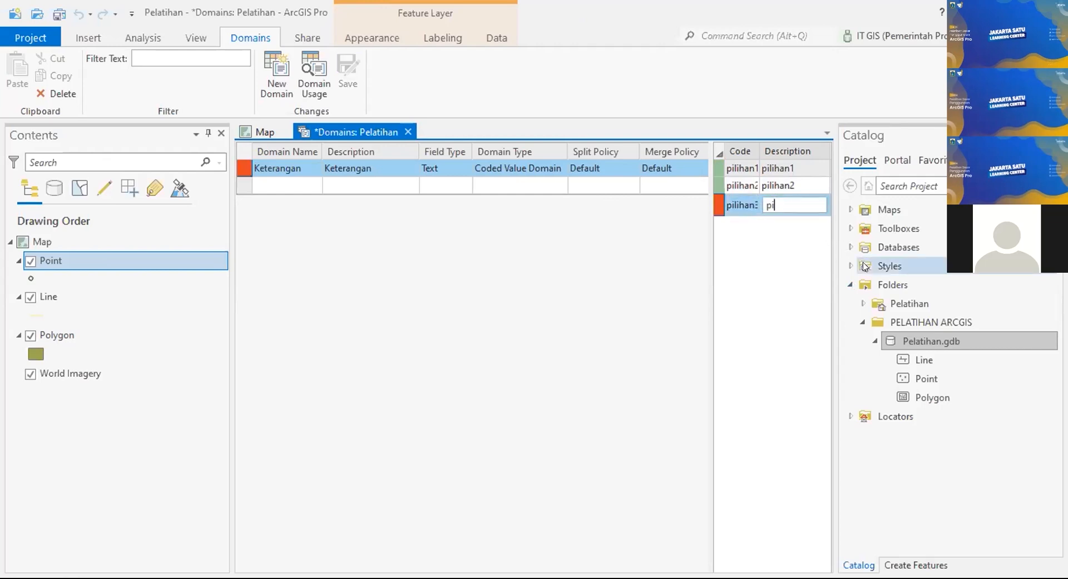
{"action": "type", "text": "lihan3"}
{"action": "key", "text": "Return"}
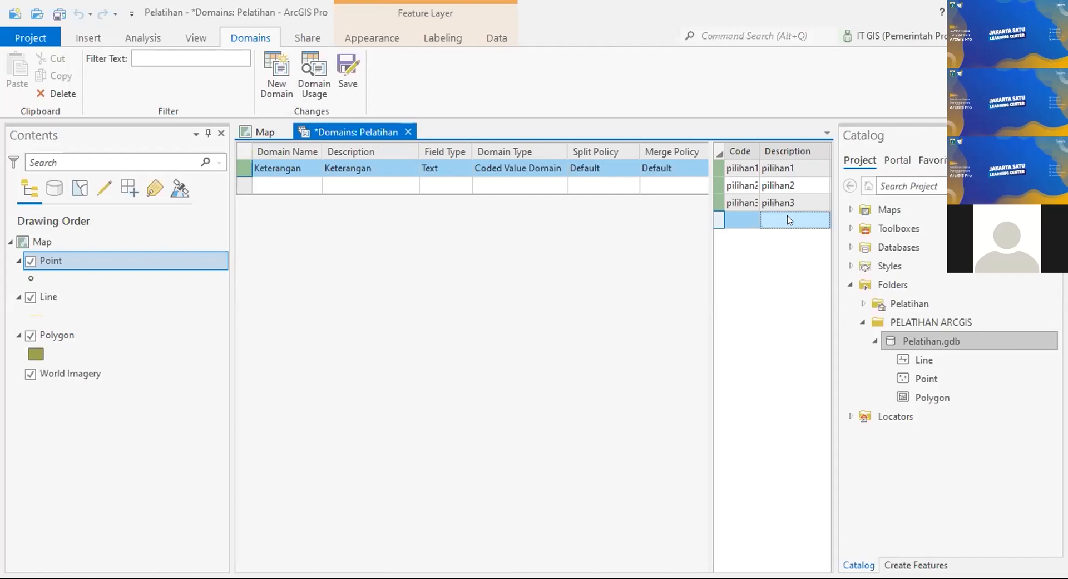
Step: Try an underscore in the first code, then revert it to pilihan1
{"action": "double_click", "coordinate": [749, 167]}
{"action": "left_click", "coordinate": [749, 167]}
{"action": "type", "text": "_"}
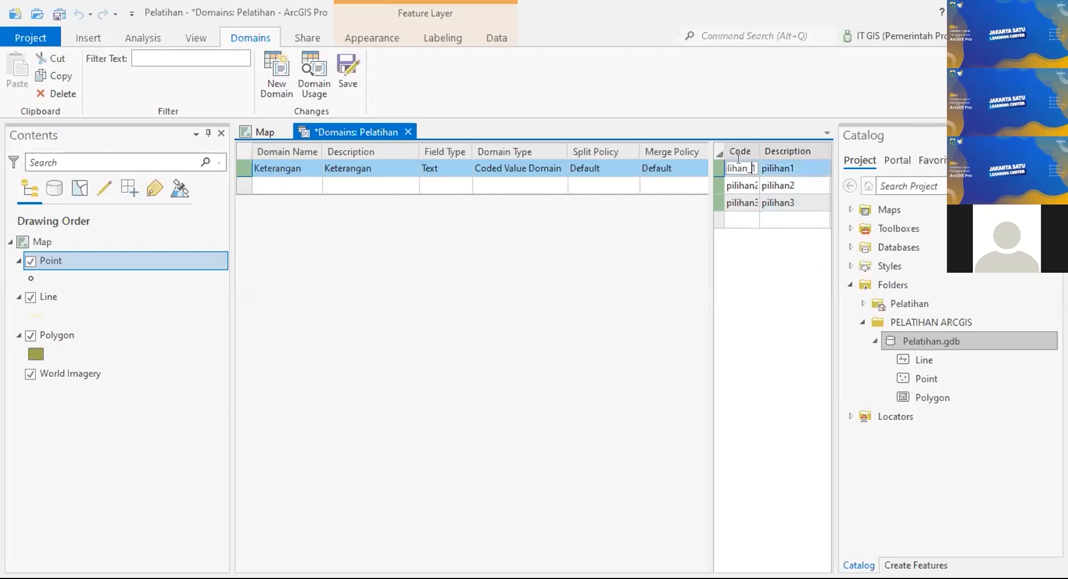
{"action": "double_click", "coordinate": [786, 167]}
{"action": "double_click", "coordinate": [749, 165]}
{"action": "key", "text": "Right"}
{"action": "key", "text": "Right"}
{"action": "key", "text": "Right"}
{"action": "key", "text": "Right"}
{"action": "key", "text": "Right"}
{"action": "key", "text": "Right"}
{"action": "key", "text": "Right"}
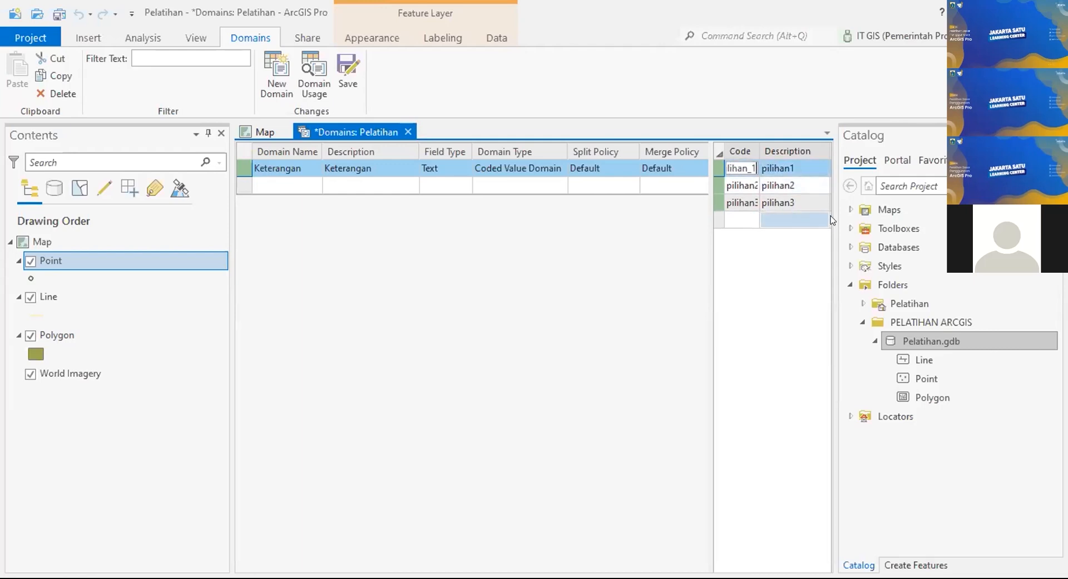
{"action": "key", "text": "BackSpace"}
{"action": "key", "text": "Return"}
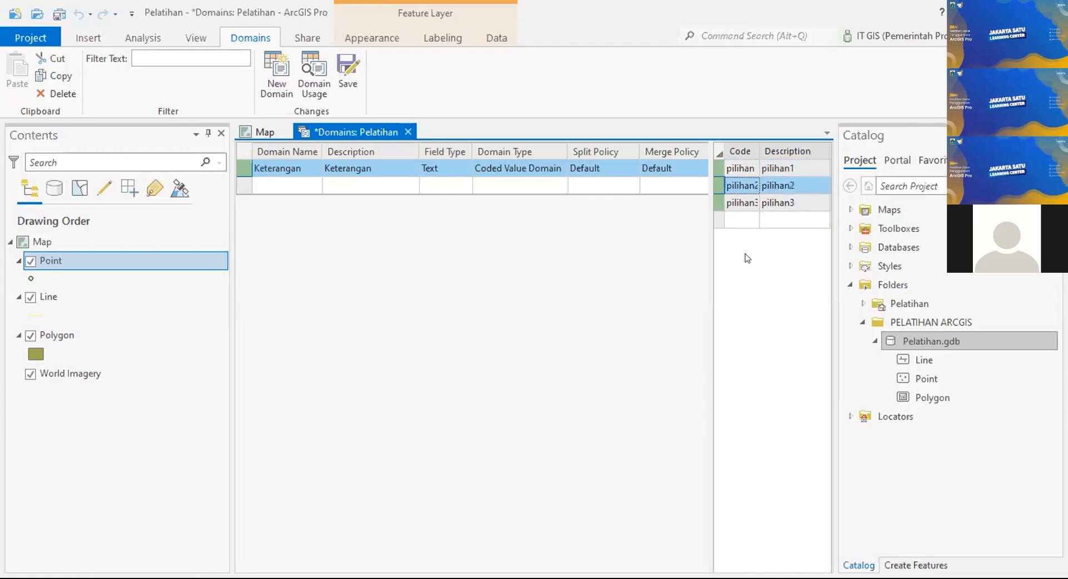
Step: Widen the coded values columns and respace codes and descriptions to pilihan 1, pilihan 2, pilihan 3
{"action": "left_click", "coordinate": [746, 169]}
{"action": "left_click_drag", "start_coordinate": [758, 145], "coordinate": [796, 147]}
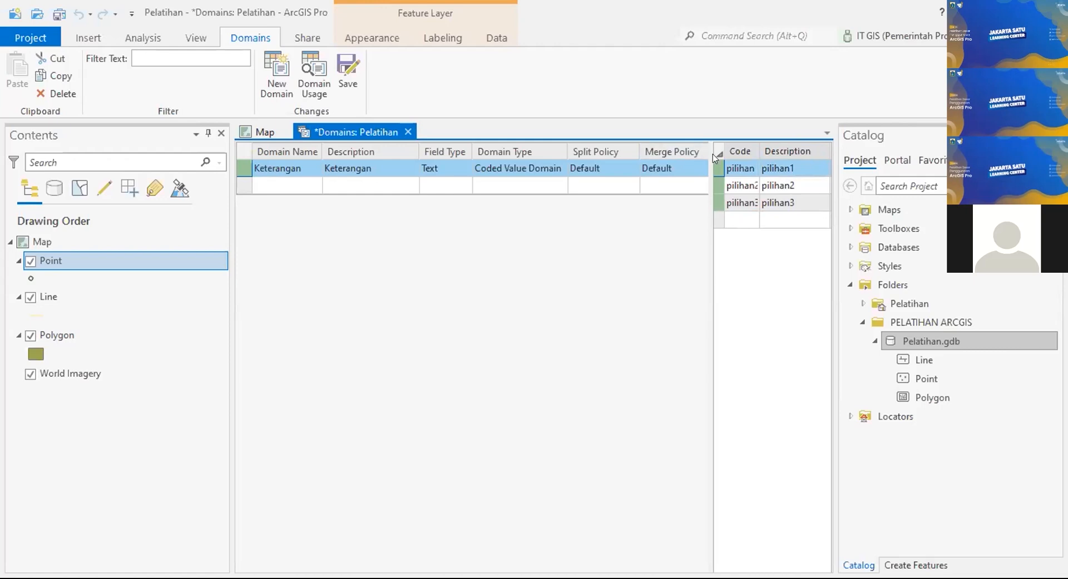
{"action": "left_click_drag", "start_coordinate": [706, 154], "coordinate": [663, 154]}
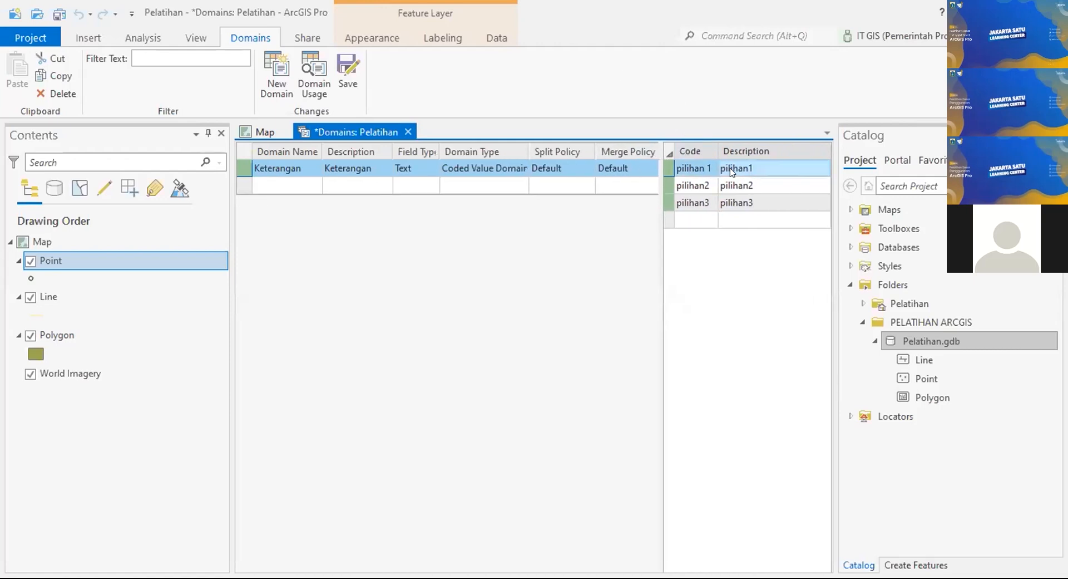
{"action": "left_click", "coordinate": [758, 168]}
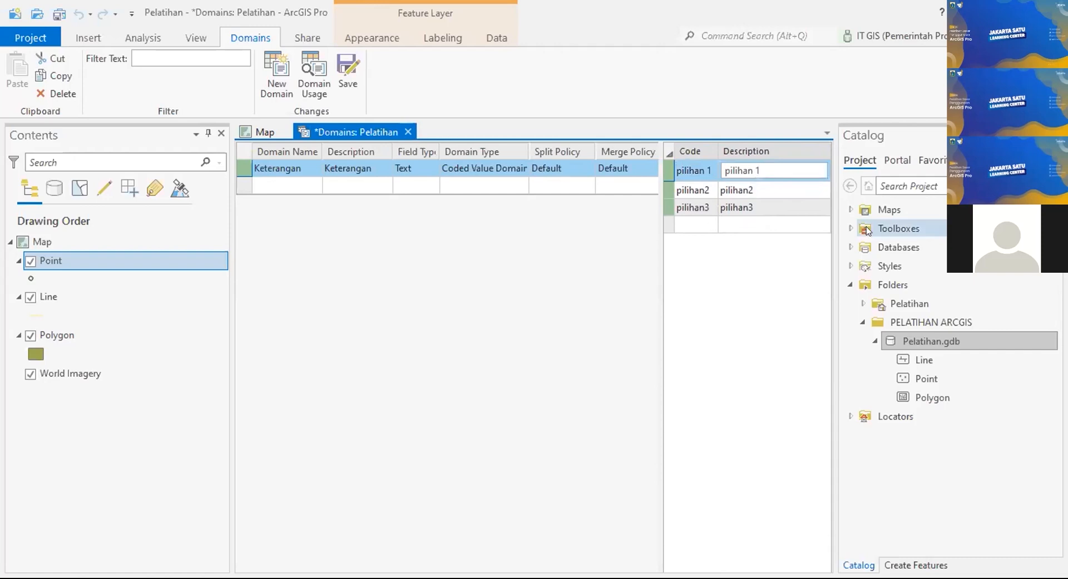
{"action": "key", "text": "Return"}
{"action": "left_click", "coordinate": [707, 187]}
{"action": "left_click", "coordinate": [746, 184]}
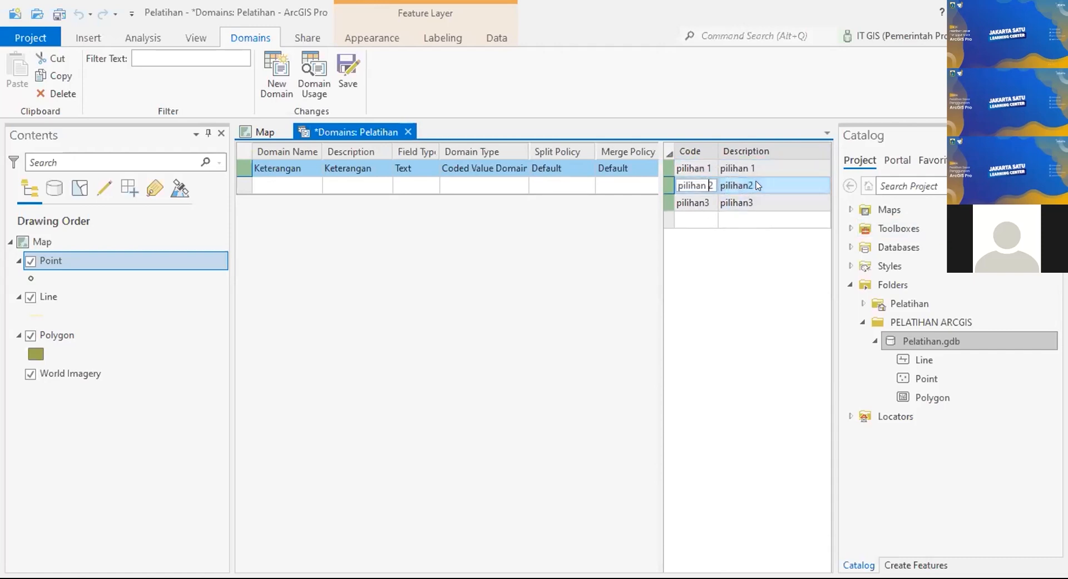
{"action": "key", "text": "Return"}
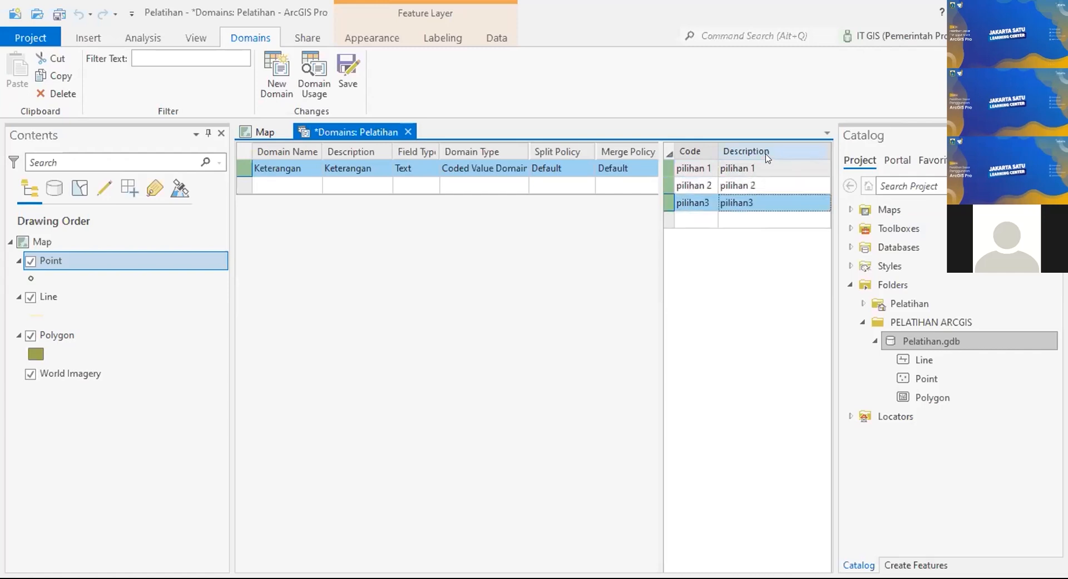
{"action": "left_click", "coordinate": [703, 207]}
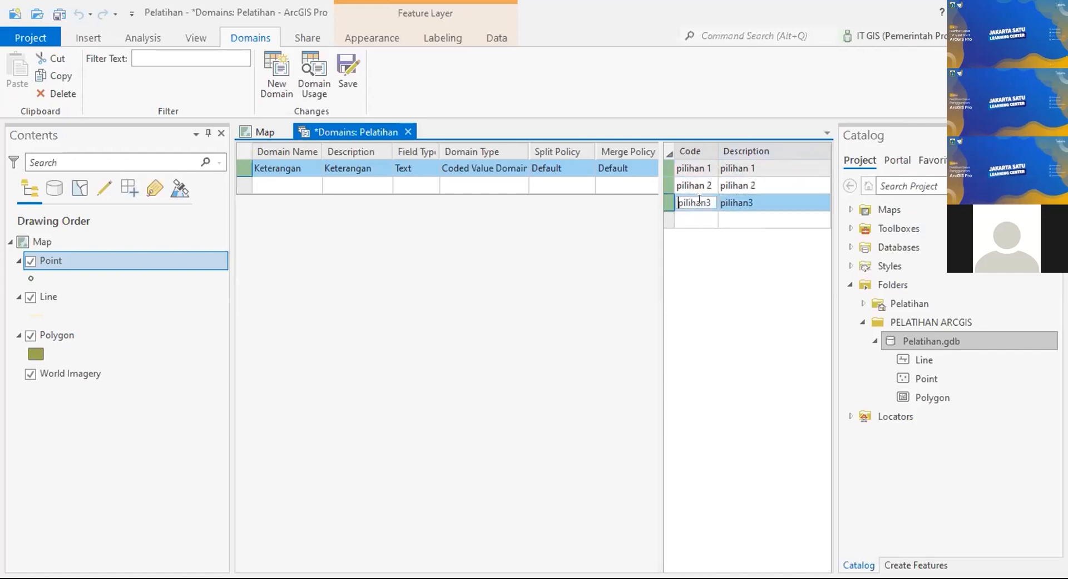
{"action": "left_click", "coordinate": [746, 201]}
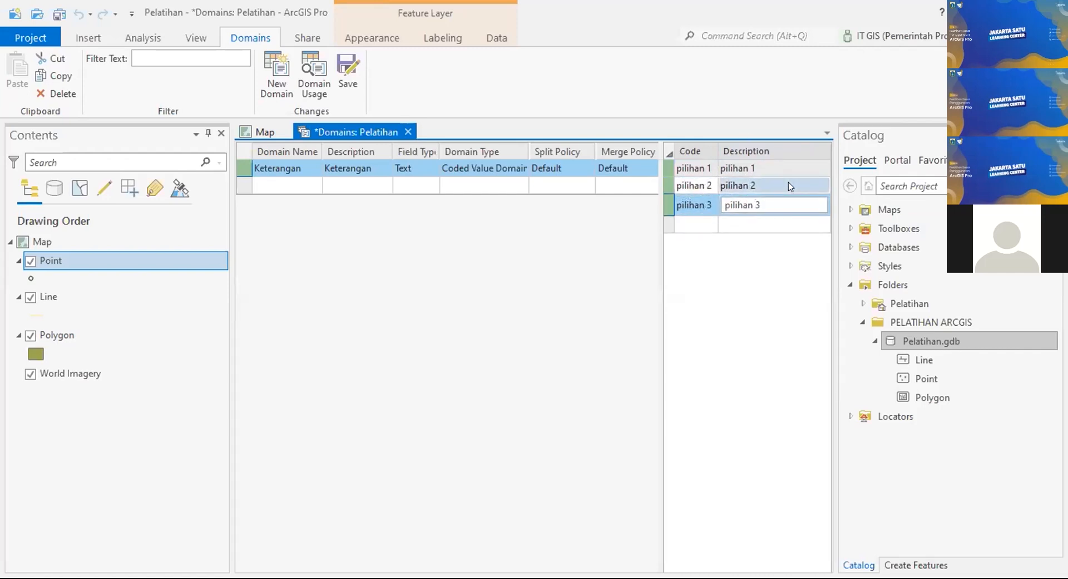
{"action": "key", "text": "Return"}
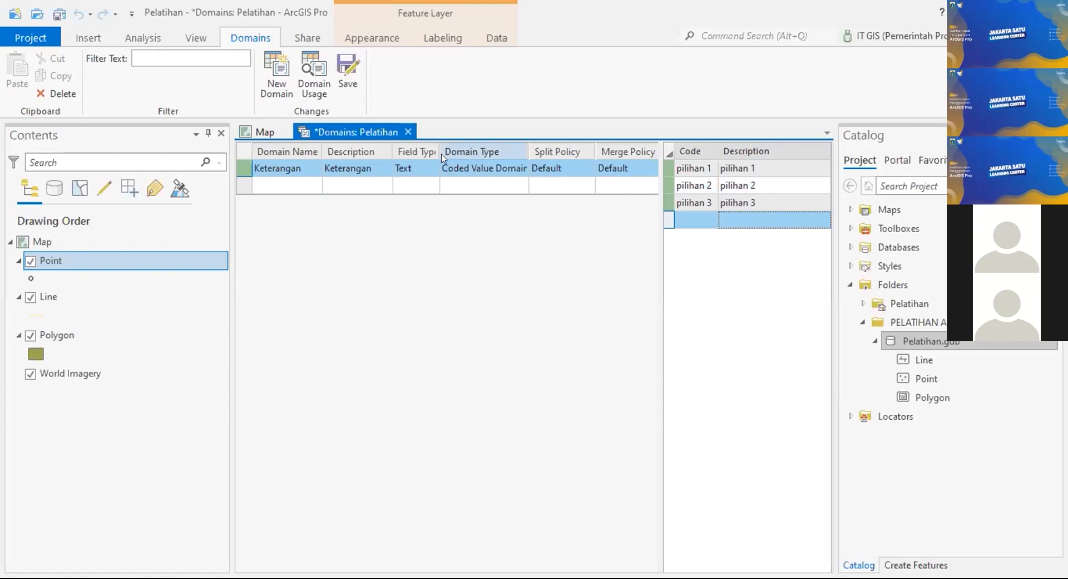
{"action": "left_click", "coordinate": [357, 84]}
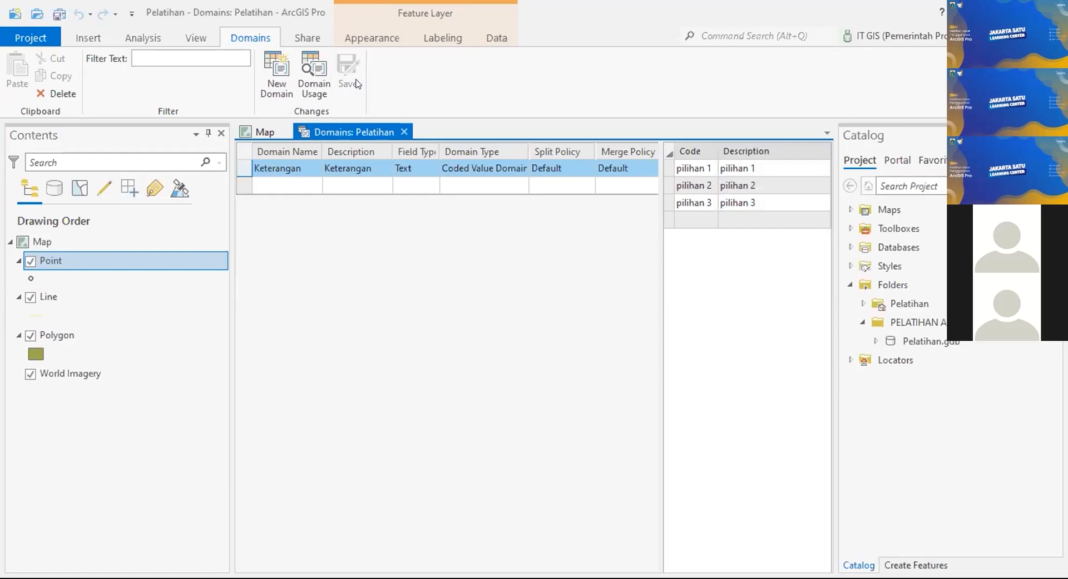
Step: Close the Domains: Pelatihan view to return to the monument map
{"action": "left_click", "coordinate": [405, 130]}
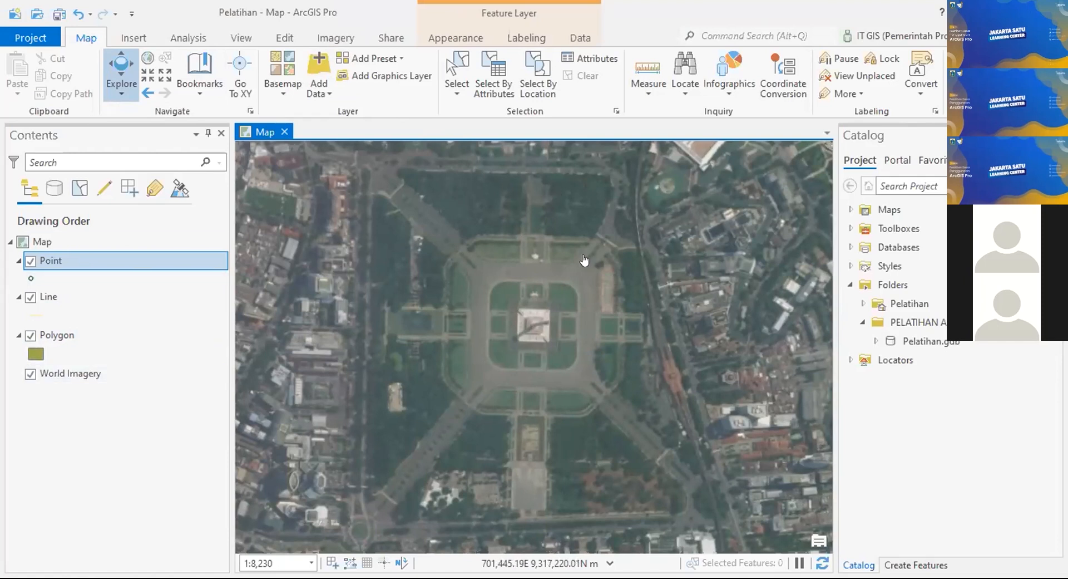
Step: Zoom in closer on the Monas monument square and bring up the Edit ribbon tools
{"action": "scroll", "coordinate": [519, 260], "scroll_direction": "up", "scroll_amount": 2}
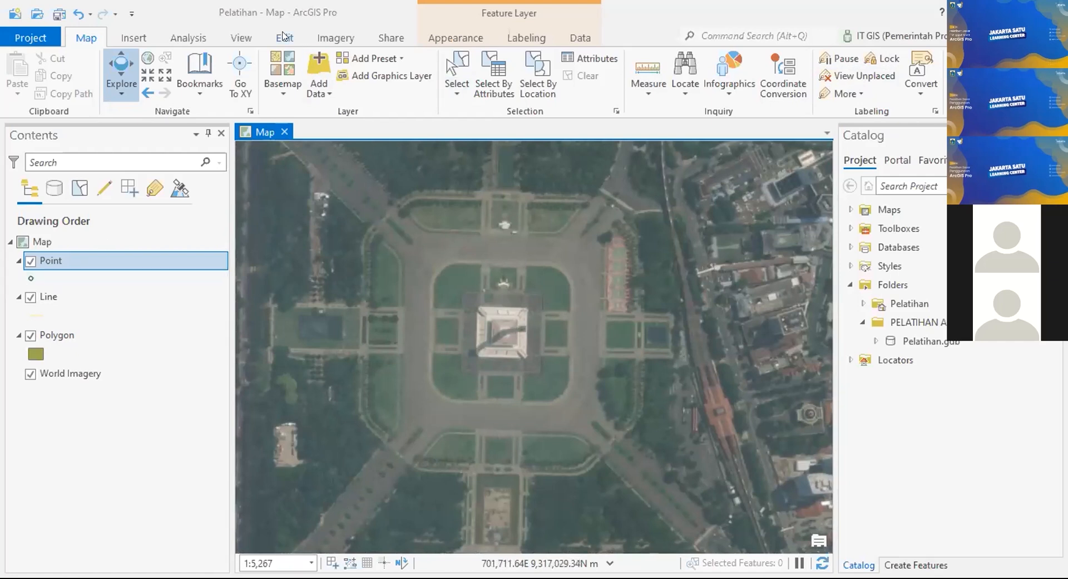
{"action": "left_click", "coordinate": [284, 37]}
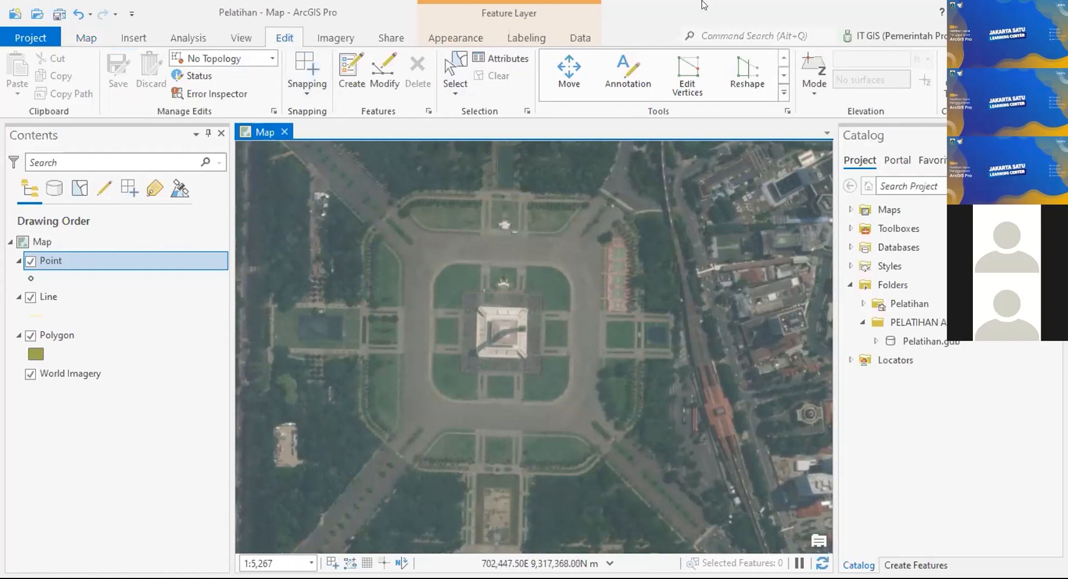
Step: Make the Point template's Point tool active in Create Features
{"action": "left_click", "coordinate": [354, 66]}
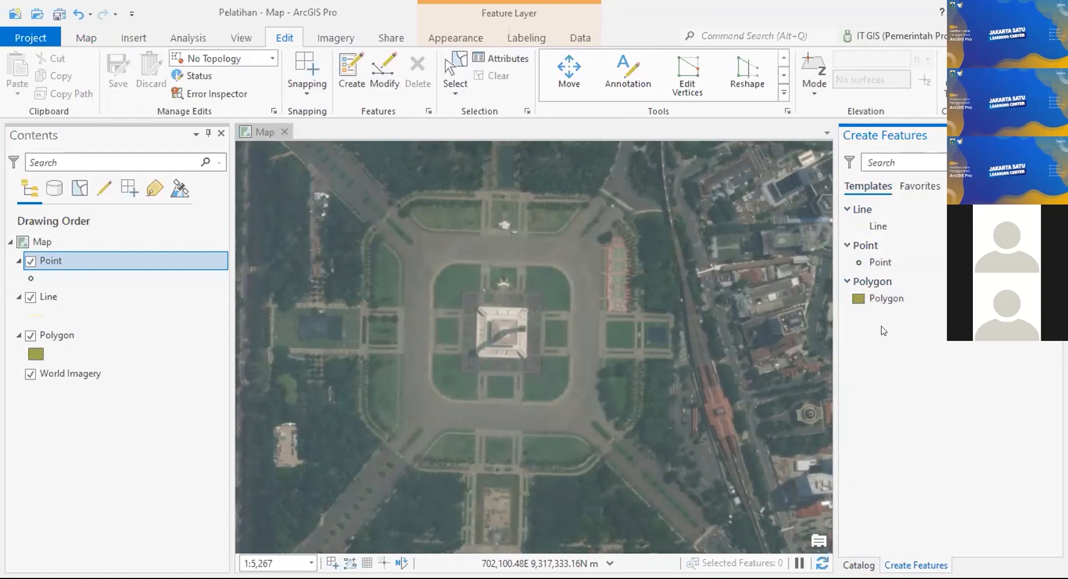
{"action": "left_click", "coordinate": [897, 262]}
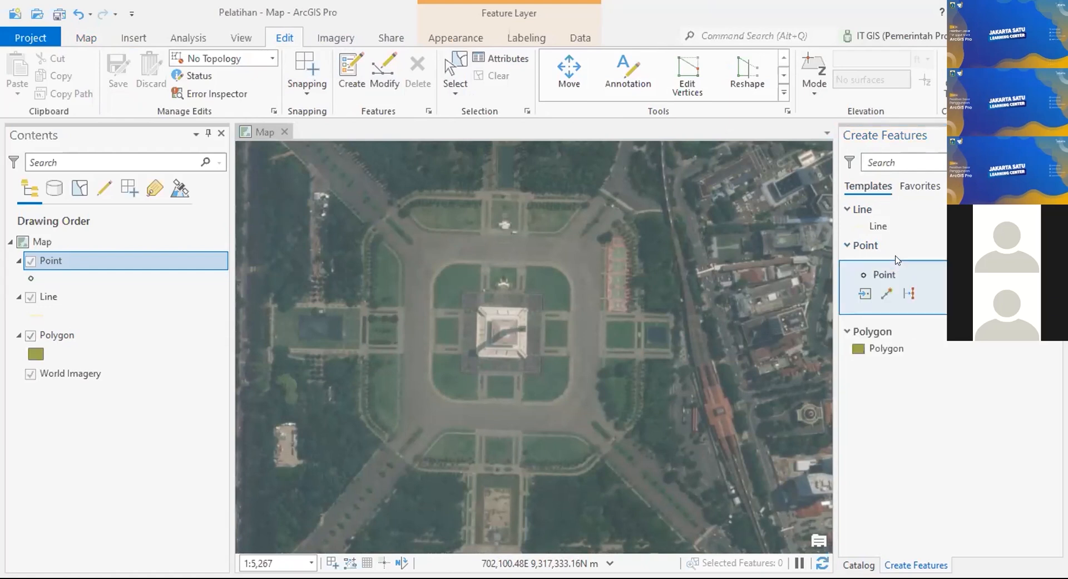
{"action": "left_click", "coordinate": [864, 294]}
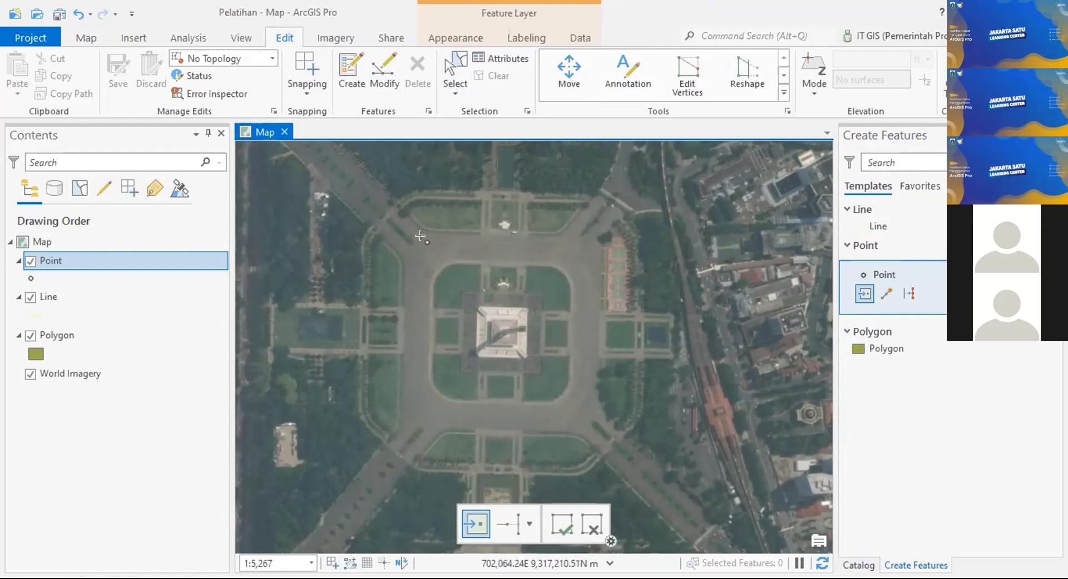
Step: Place a point feature at the park's upper-left curved path corner
{"action": "scroll", "coordinate": [417, 233], "scroll_direction": "up", "scroll_amount": 3}
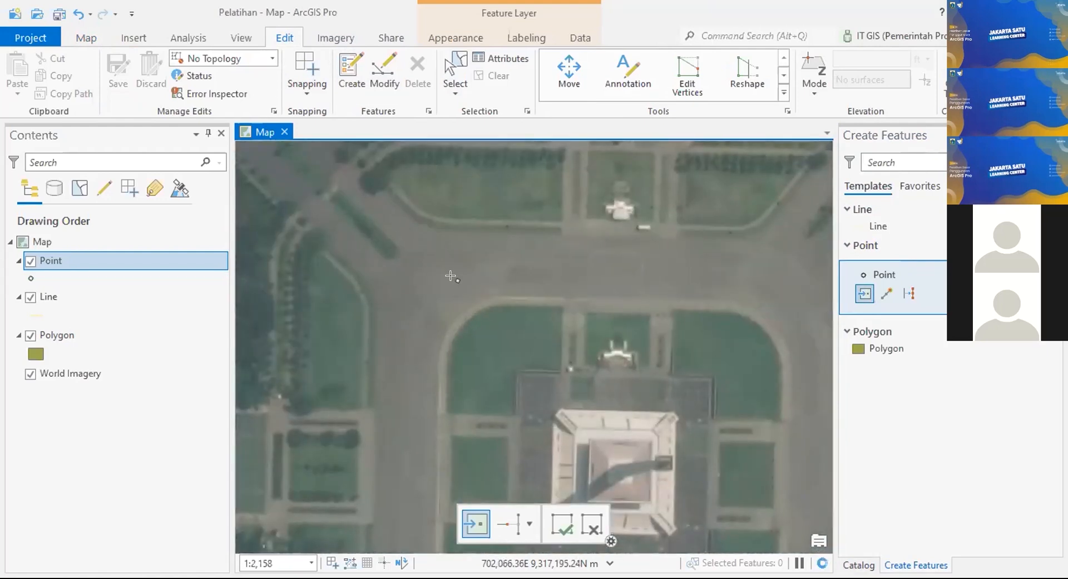
{"action": "scroll", "coordinate": [459, 274], "scroll_direction": "down", "scroll_amount": 3}
{"action": "scroll", "coordinate": [466, 272], "scroll_direction": "up", "scroll_amount": 4}
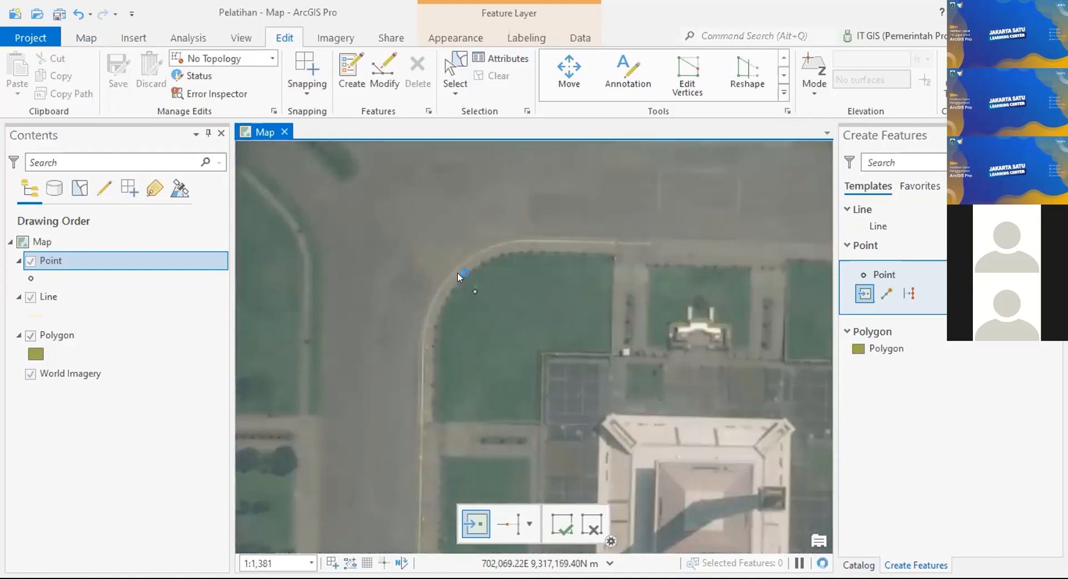
{"action": "left_click", "coordinate": [458, 273]}
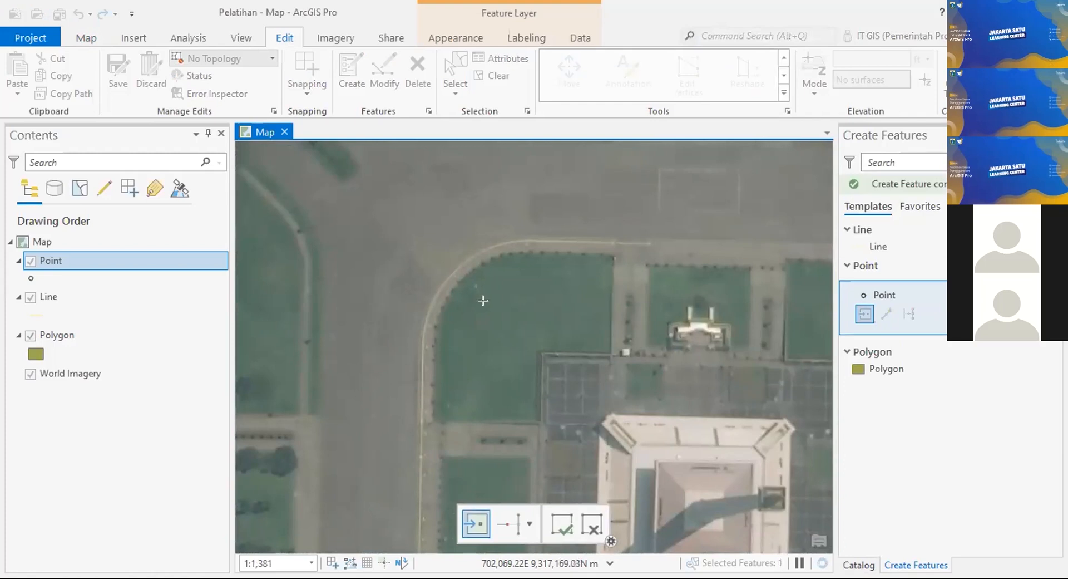
Step: Pan down the park and place a point on the lower-left curved path corner
{"action": "scroll", "coordinate": [457, 285], "scroll_direction": "down", "scroll_amount": 1}
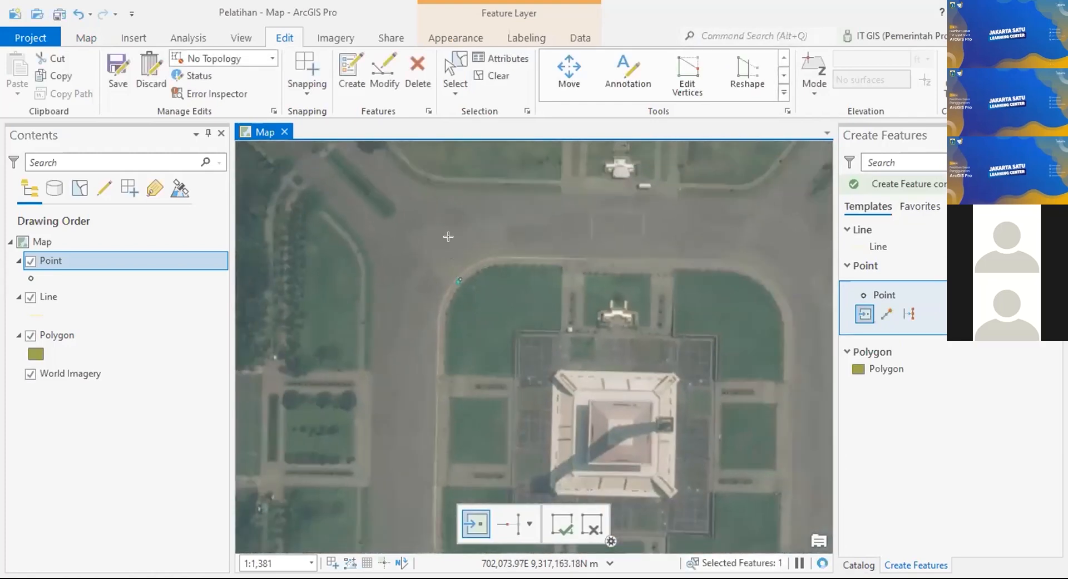
{"action": "scroll", "coordinate": [459, 278], "scroll_direction": "up", "scroll_amount": 2}
{"action": "scroll", "coordinate": [459, 278], "scroll_direction": "up", "scroll_amount": 5}
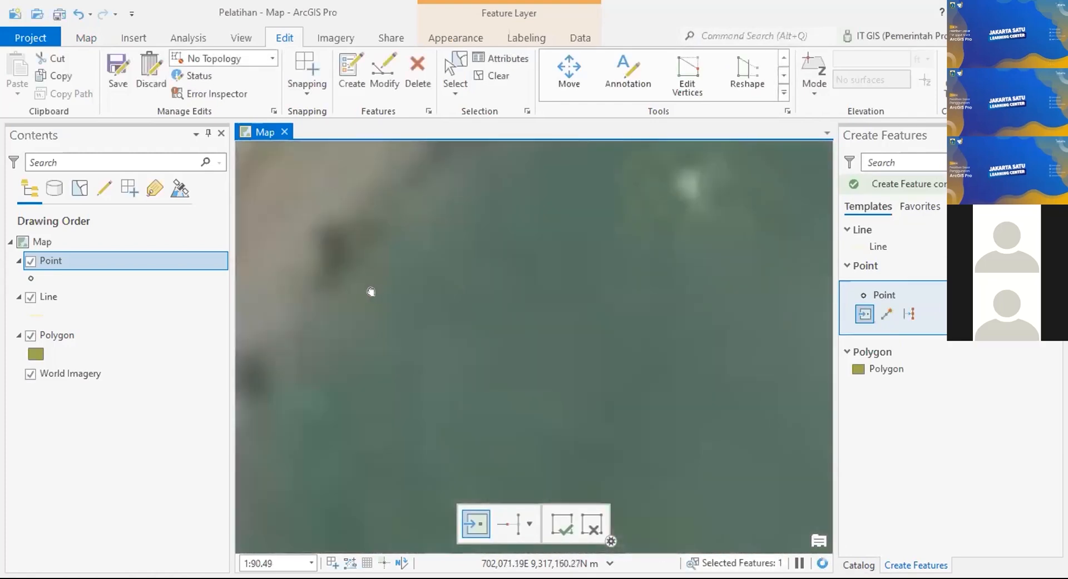
{"action": "scroll", "coordinate": [597, 271], "scroll_direction": "down", "scroll_amount": 3}
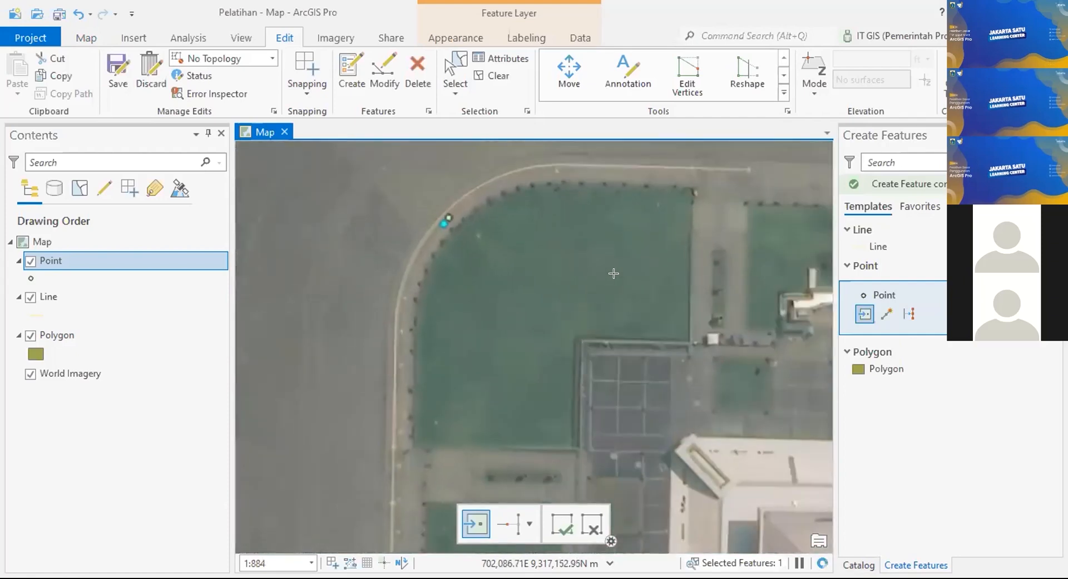
{"action": "scroll", "coordinate": [641, 321], "scroll_direction": "down", "scroll_amount": 2}
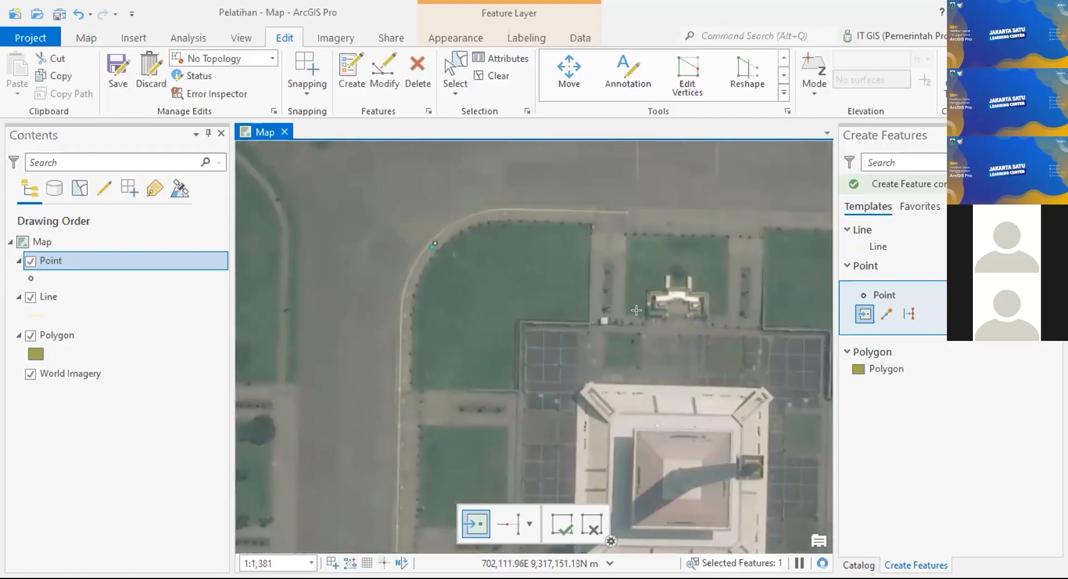
{"action": "left_click_drag", "start_coordinate": [571, 273], "coordinate": [548, 380]}
{"action": "scroll", "coordinate": [574, 401], "scroll_direction": "down", "scroll_amount": 2}
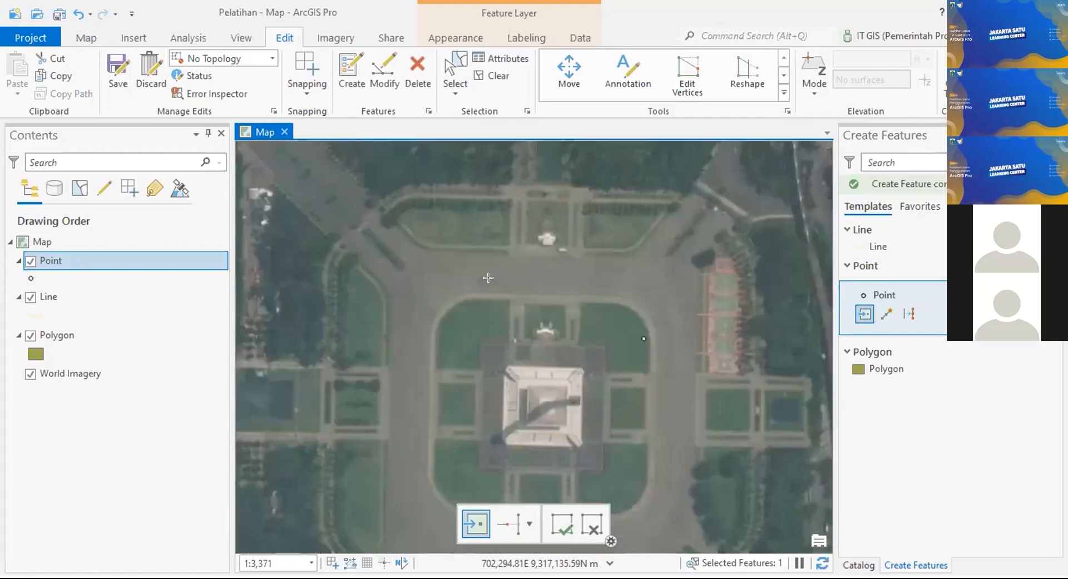
{"action": "scroll", "coordinate": [503, 261], "scroll_direction": "up", "scroll_amount": 2}
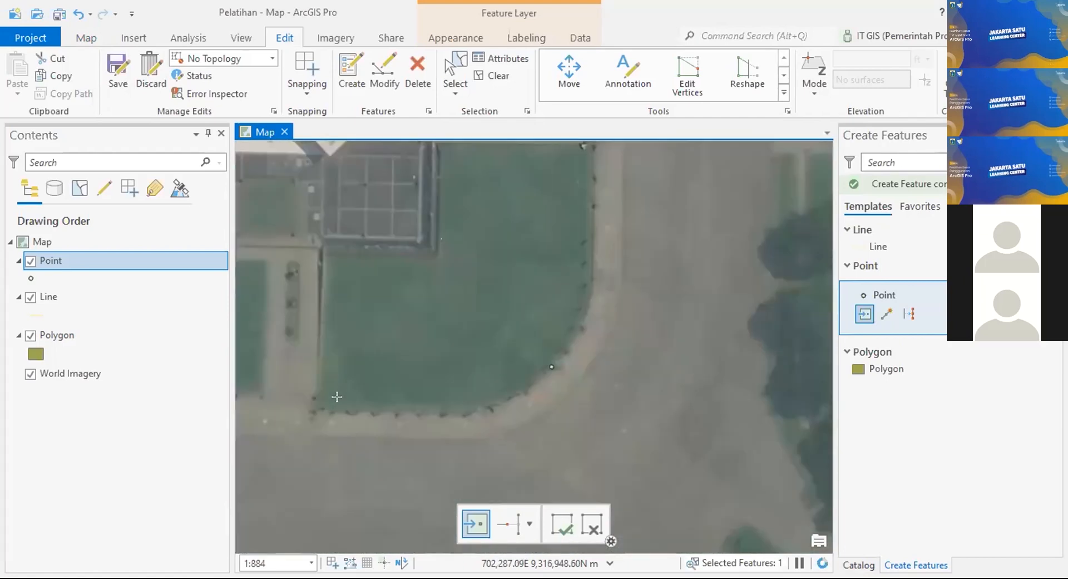
{"action": "scroll", "coordinate": [337, 395], "scroll_direction": "up", "scroll_amount": 3}
{"action": "scroll", "coordinate": [520, 386], "scroll_direction": "down", "scroll_amount": 5}
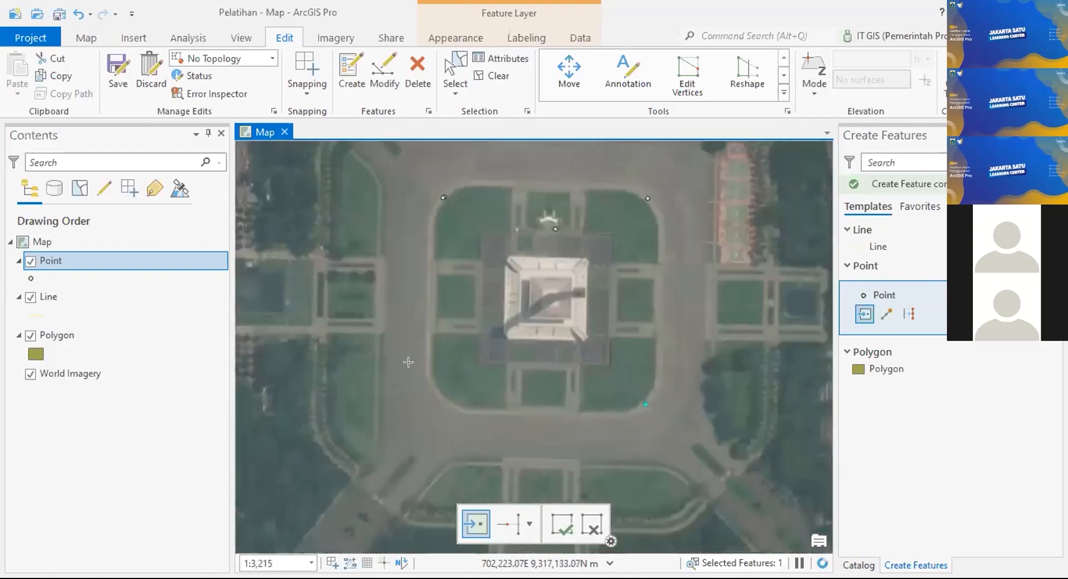
{"action": "scroll", "coordinate": [439, 392], "scroll_direction": "up", "scroll_amount": 3}
{"action": "left_click", "coordinate": [461, 374]}
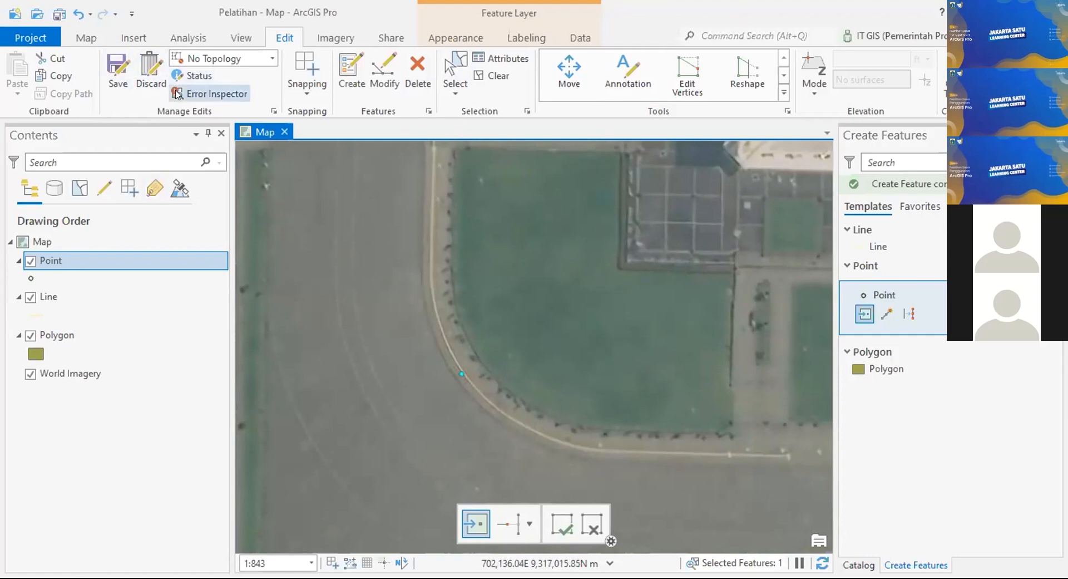
Step: Recentre on the monument and add another corner point feature
{"action": "scroll", "coordinate": [650, 227], "scroll_direction": "down", "scroll_amount": 2}
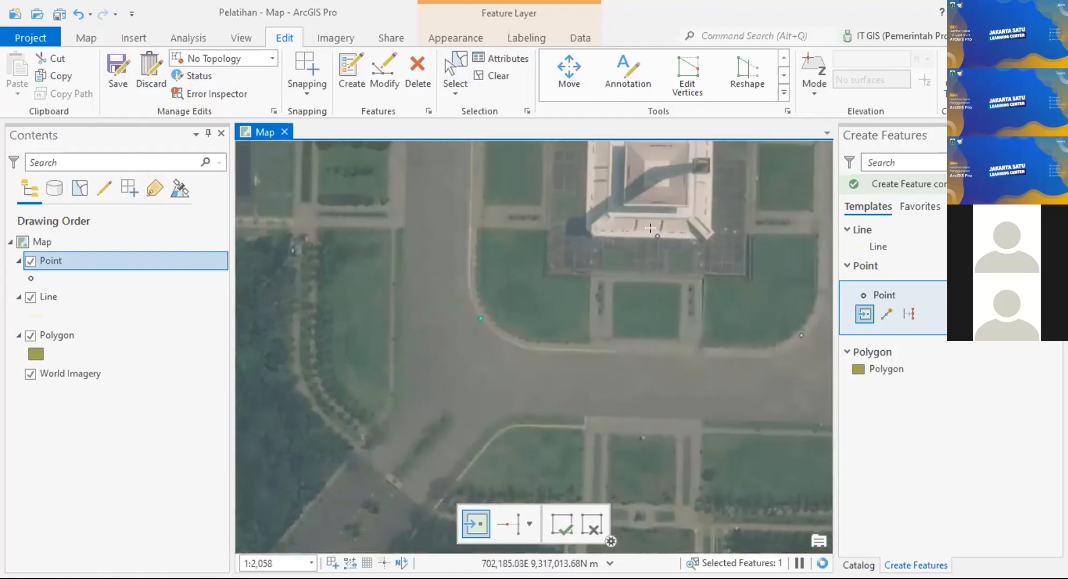
{"action": "scroll", "coordinate": [650, 227], "scroll_direction": "down", "scroll_amount": 1}
{"action": "left_click_drag", "start_coordinate": [651, 229], "coordinate": [553, 334]}
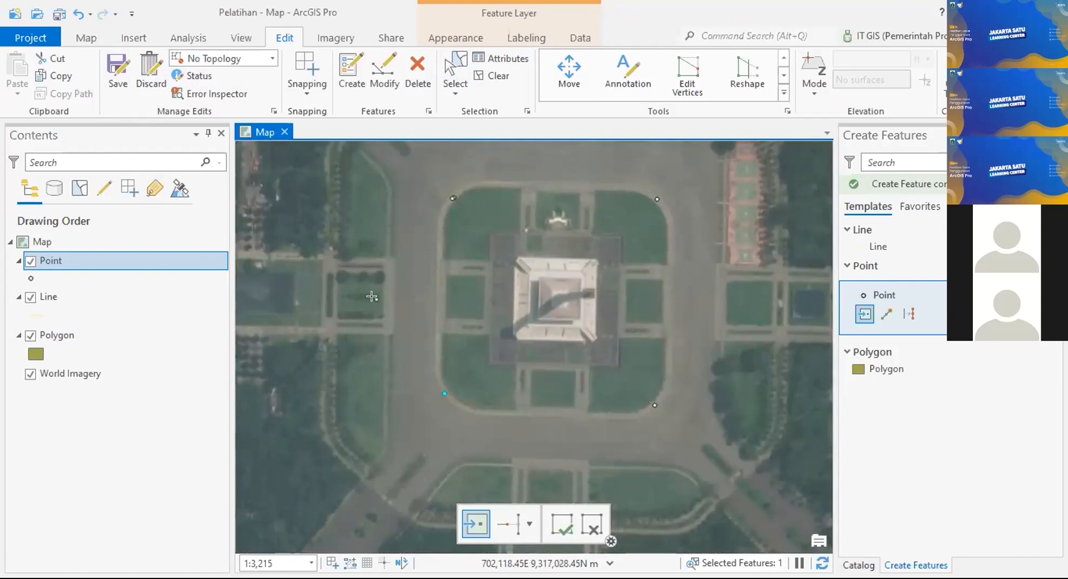
{"action": "left_click", "coordinate": [524, 391]}
Step: Save all the new point edits, then pan to the road curving around the south-west garden
{"action": "left_click", "coordinate": [115, 72]}
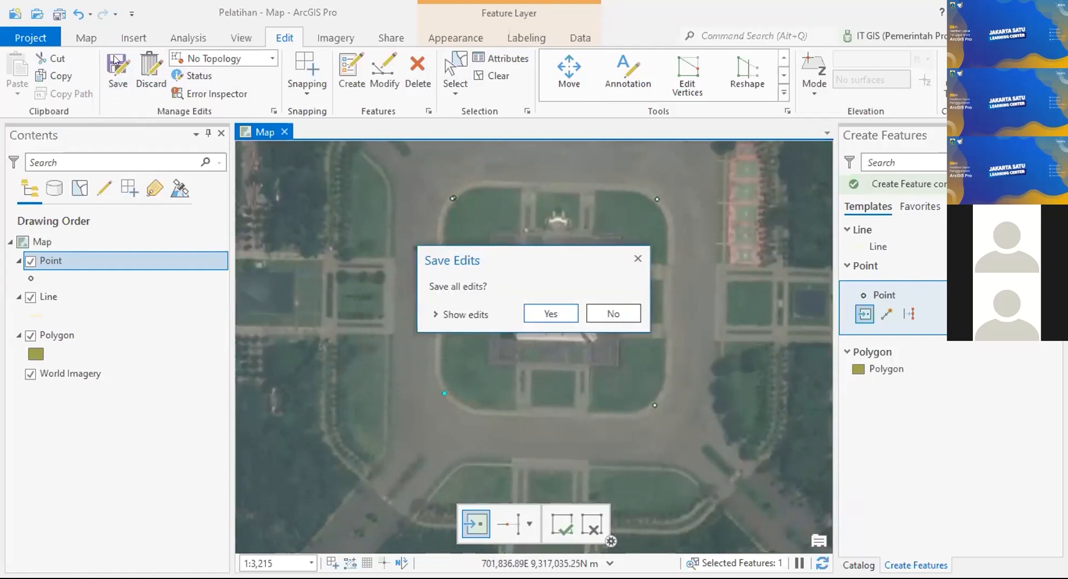
{"action": "left_click", "coordinate": [534, 303]}
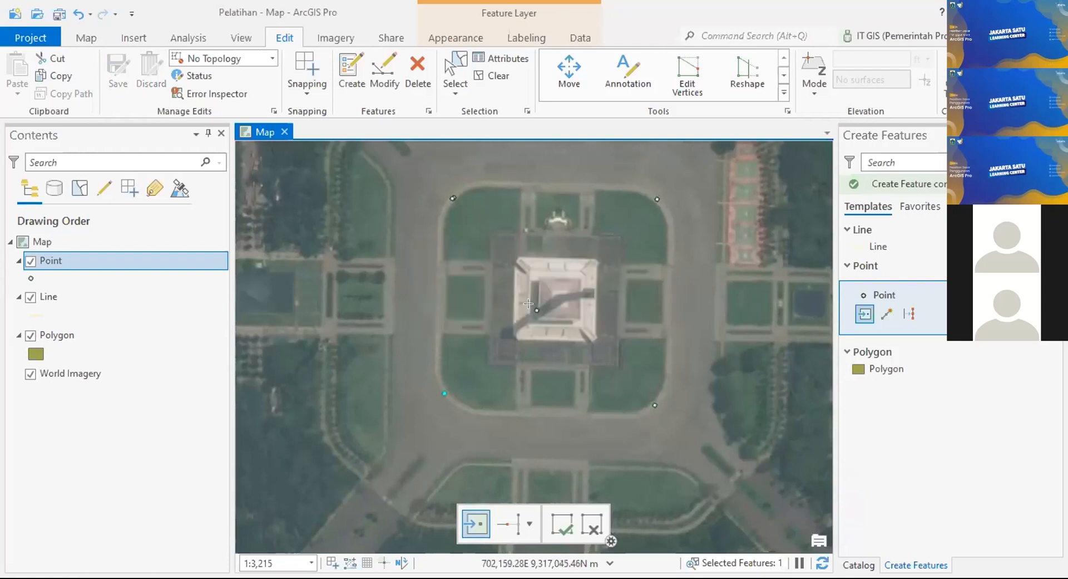
{"action": "scroll", "coordinate": [414, 224], "scroll_direction": "up", "scroll_amount": 3}
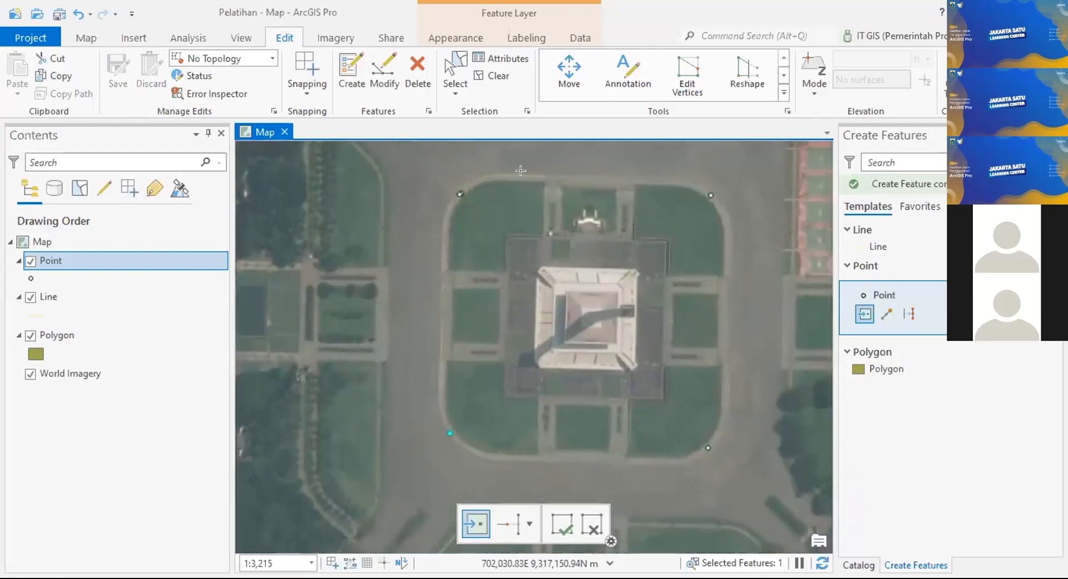
{"action": "left_click_drag", "start_coordinate": [656, 277], "coordinate": [530, 322]}
{"action": "left_click_drag", "start_coordinate": [676, 273], "coordinate": [479, 274]}
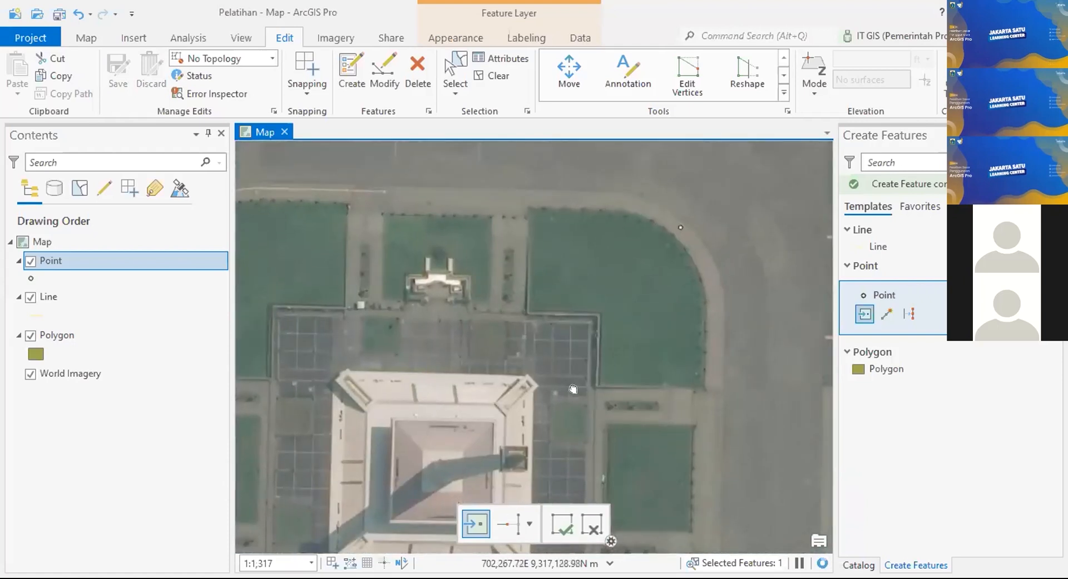
{"action": "left_click_drag", "start_coordinate": [487, 473], "coordinate": [503, 353]}
{"action": "left_click_drag", "start_coordinate": [729, 398], "coordinate": [746, 378]}
{"action": "left_click_drag", "start_coordinate": [341, 163], "coordinate": [335, 320]}
{"action": "left_click_drag", "start_coordinate": [523, 476], "coordinate": [532, 231]}
{"action": "left_click_drag", "start_coordinate": [514, 354], "coordinate": [710, 256]}
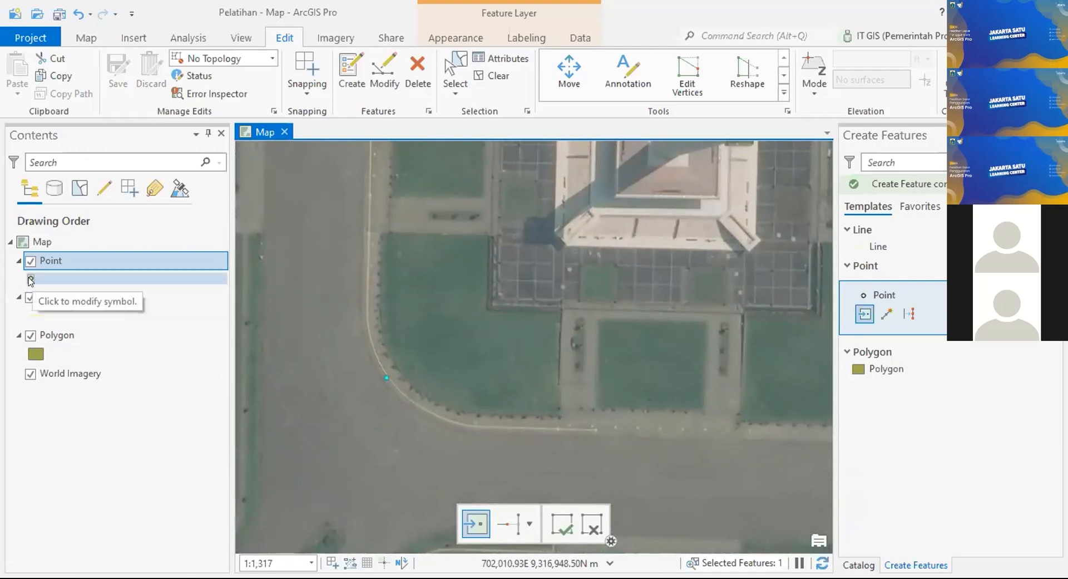
Step: Draw the Point layer with the red Square 3 symbol and zoom out to show all points
{"action": "left_click", "coordinate": [31, 278]}
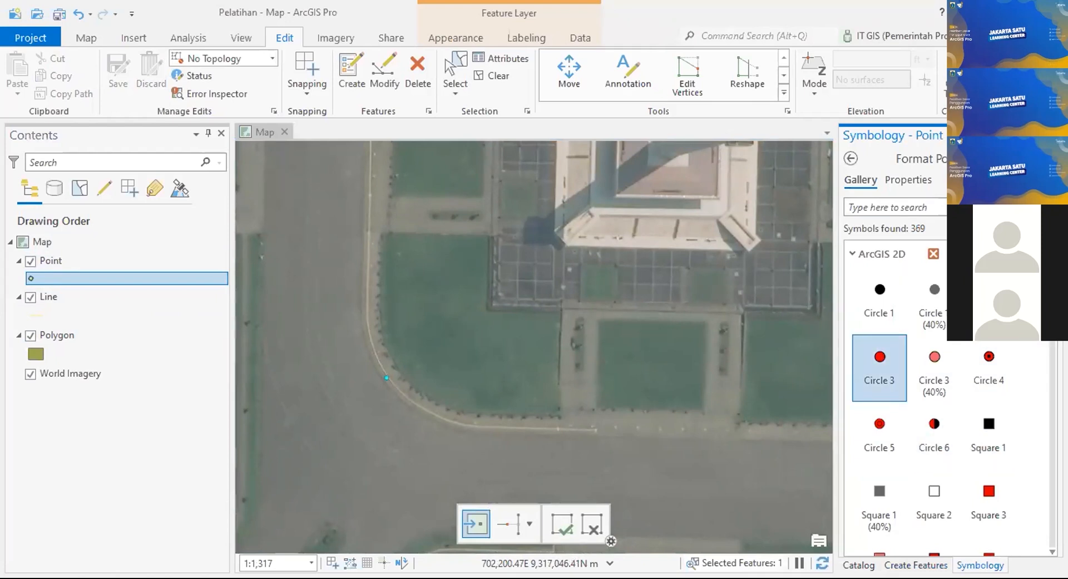
{"action": "left_click", "coordinate": [888, 304]}
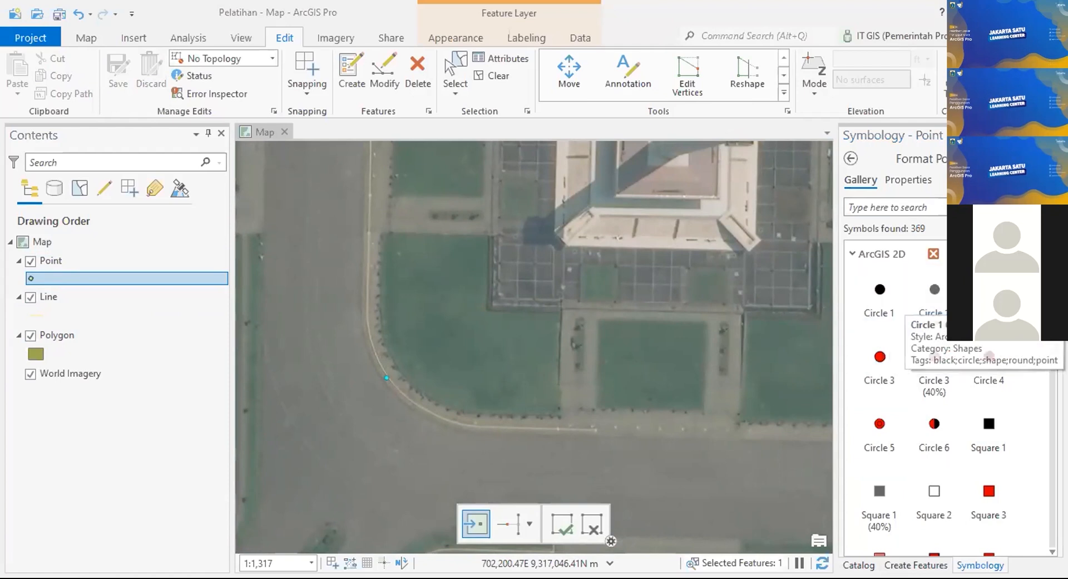
{"action": "scroll", "coordinate": [939, 342], "scroll_direction": "down", "scroll_amount": 2}
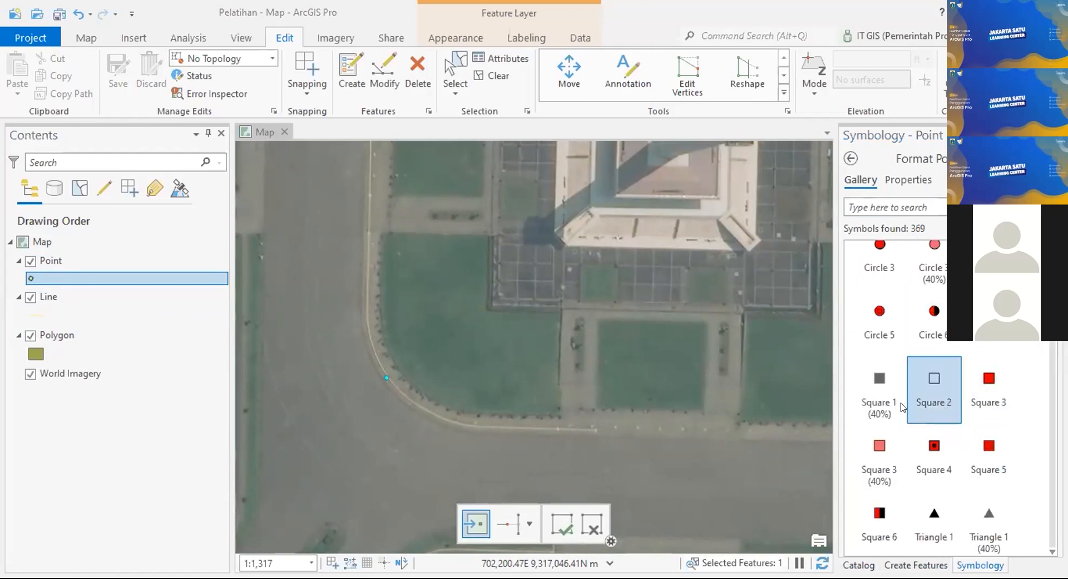
{"action": "left_click", "coordinate": [992, 392]}
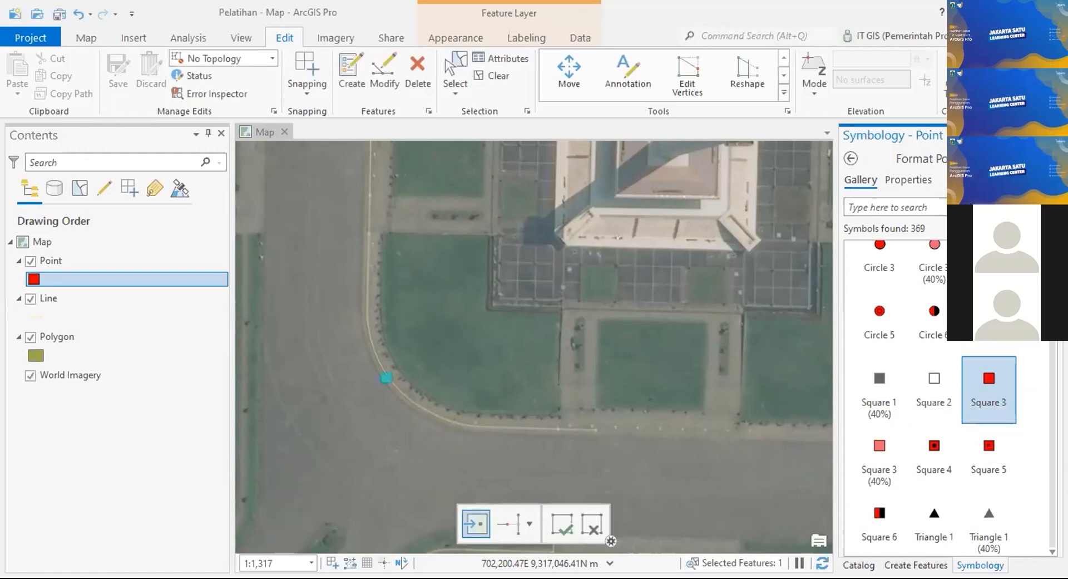
{"action": "scroll", "coordinate": [459, 312], "scroll_direction": "down", "scroll_amount": 3}
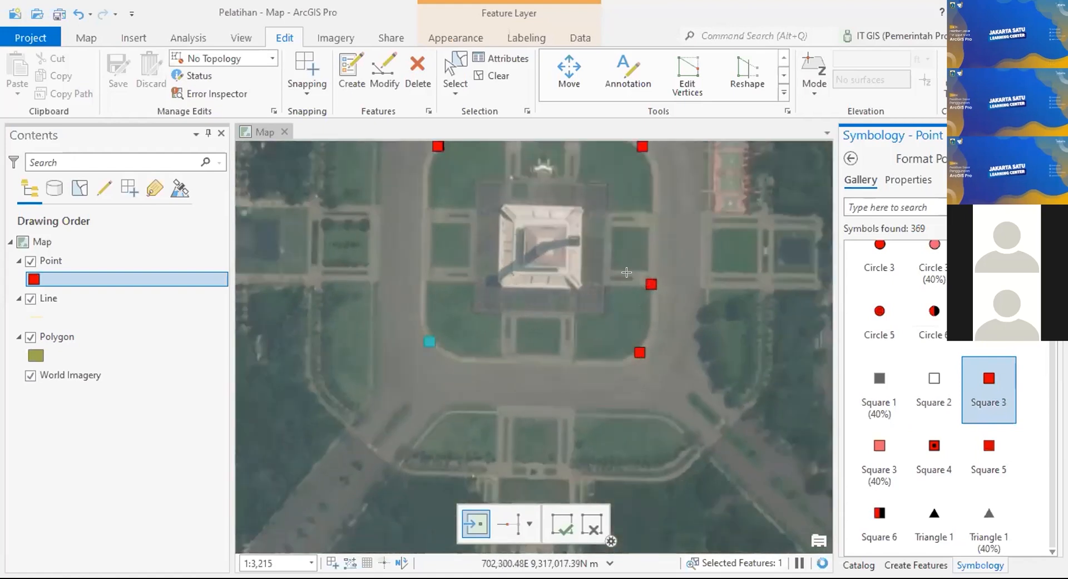
{"action": "left_click_drag", "start_coordinate": [626, 272], "coordinate": [653, 333]}
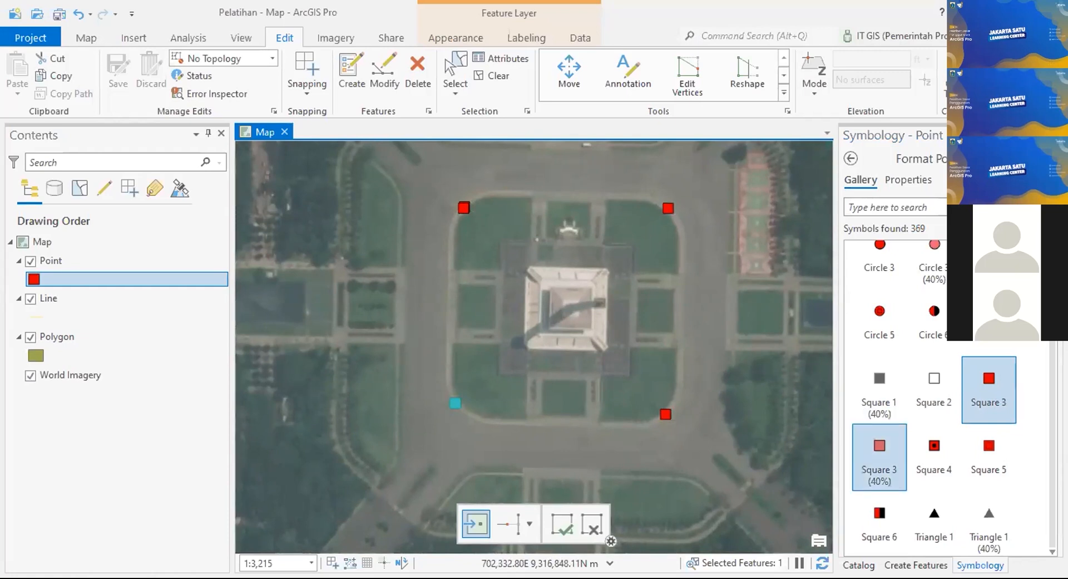
{"action": "left_click", "coordinate": [916, 565]}
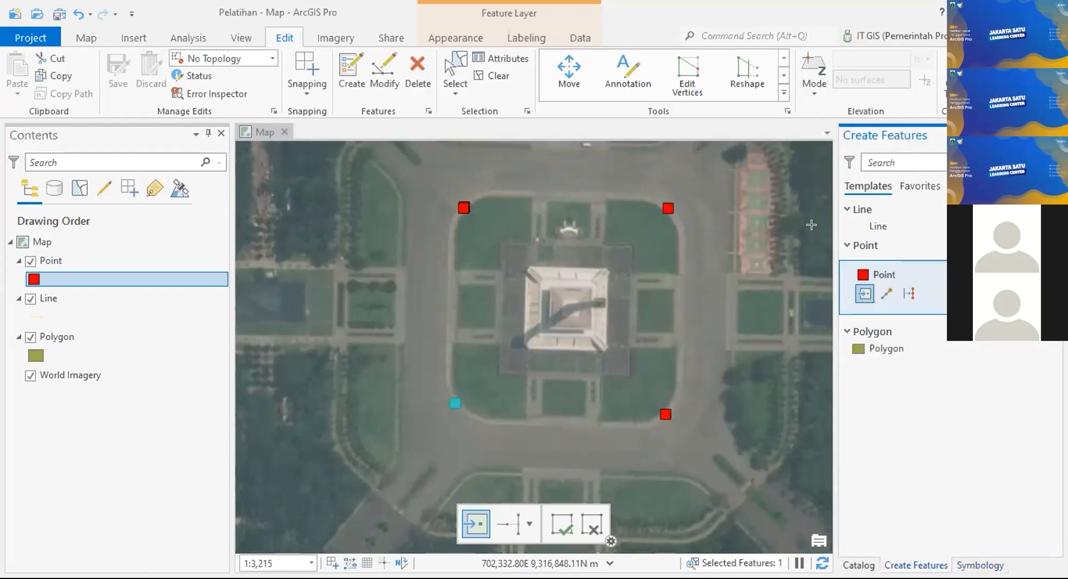
{"action": "left_click", "coordinate": [811, 225]}
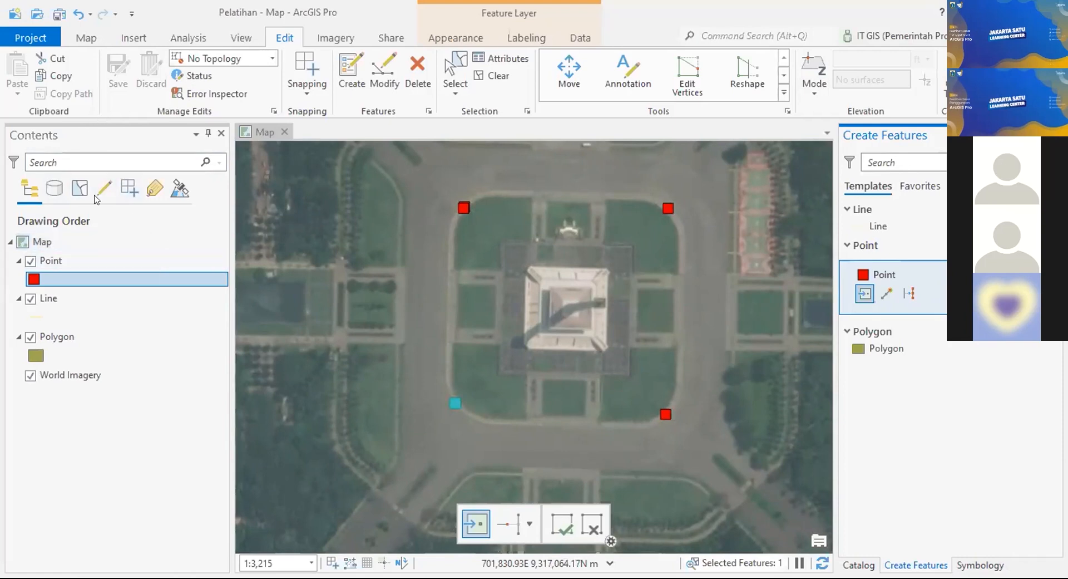
{"action": "left_click", "coordinate": [116, 260]}
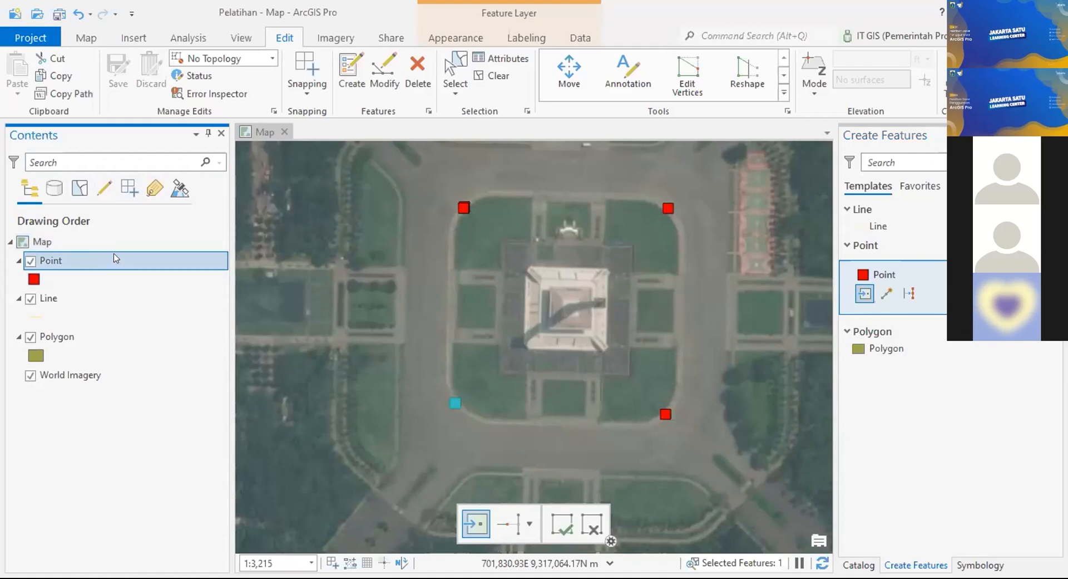
Step: Open the Point layer's attribute table and select row 1's Keterangan cell
{"action": "right_click", "coordinate": [114, 255]}
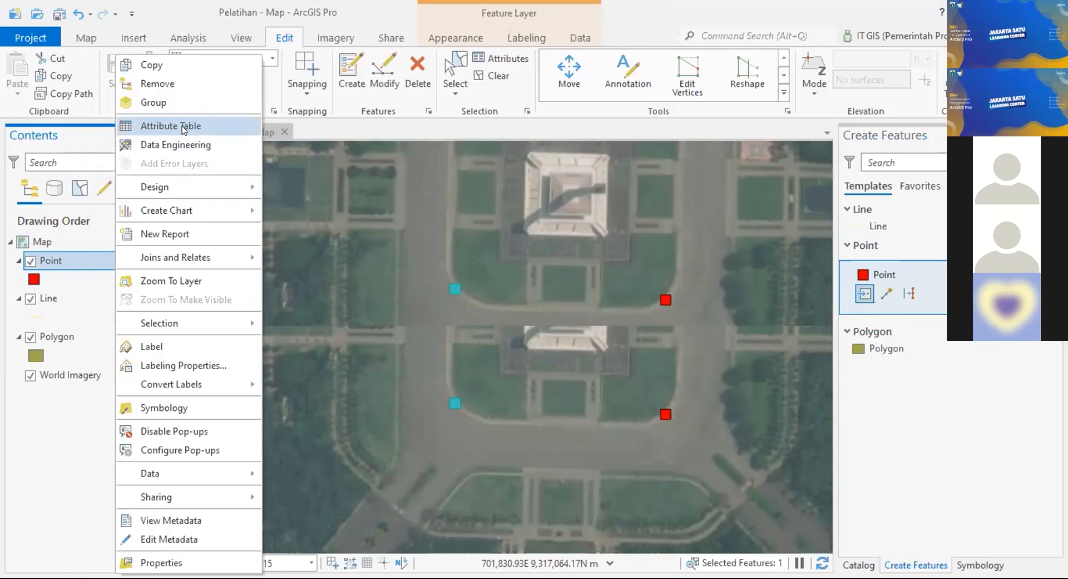
{"action": "left_click", "coordinate": [184, 127]}
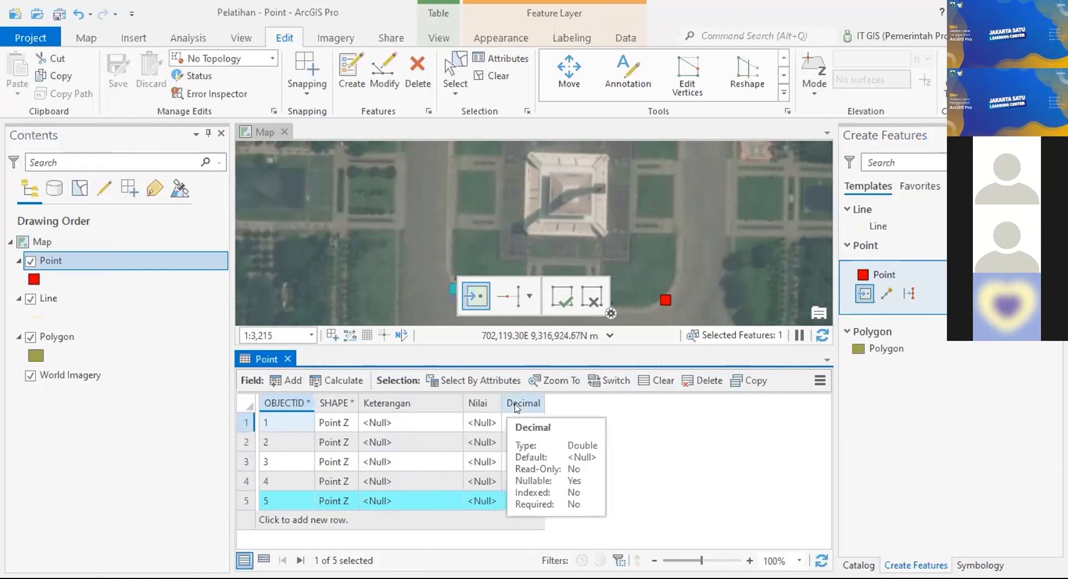
{"action": "key", "text": "Down"}
{"action": "key", "text": "Down"}
{"action": "left_click", "coordinate": [436, 424]}
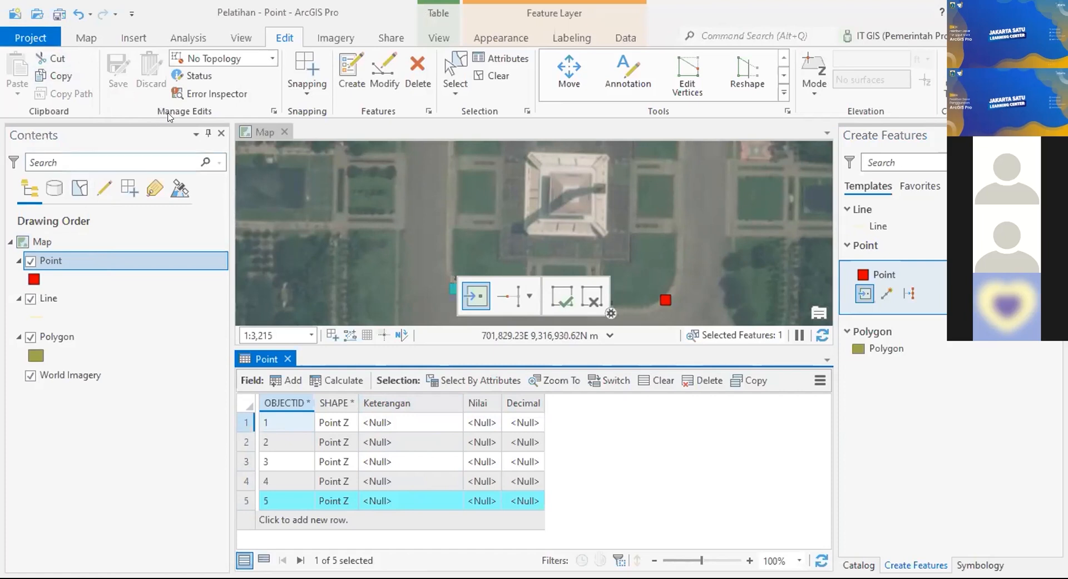
Step: Open the Point layer's Fields design view and the Keterangan field's Domain dropdown
{"action": "left_click", "coordinate": [105, 257]}
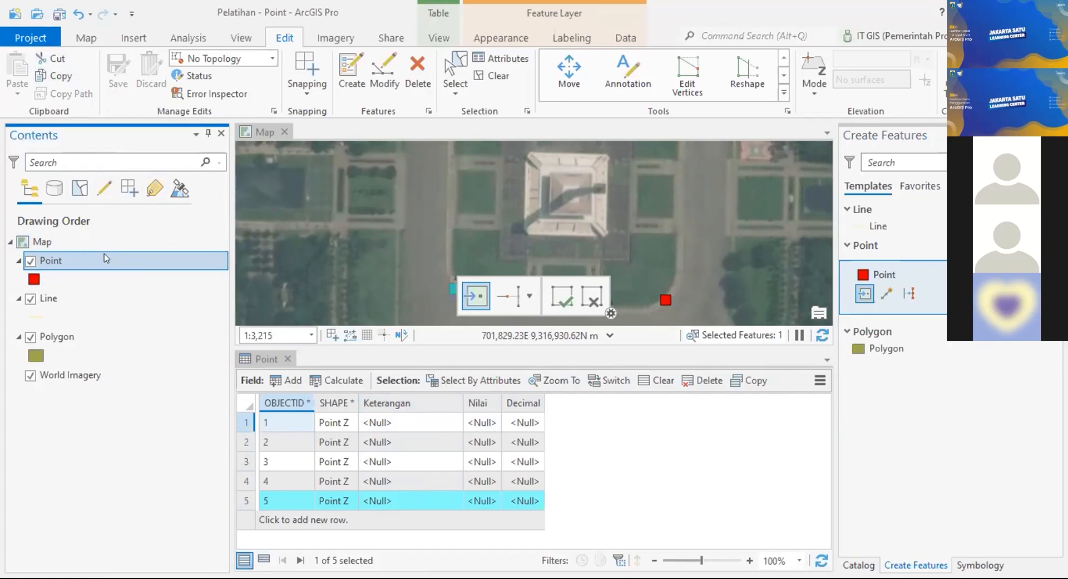
{"action": "right_click", "coordinate": [105, 258]}
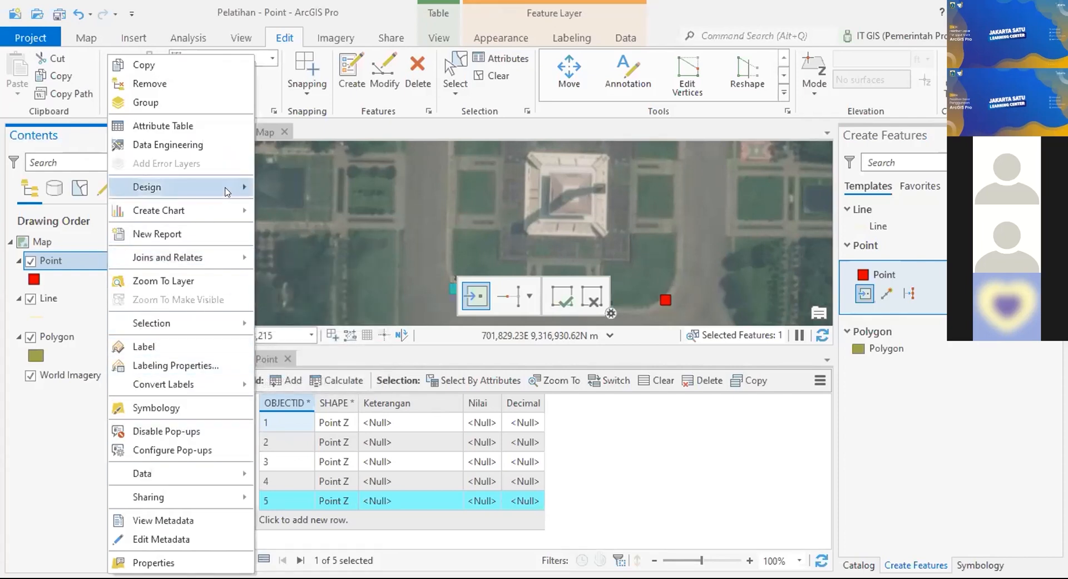
{"action": "mouse_move", "coordinate": [226, 192]}
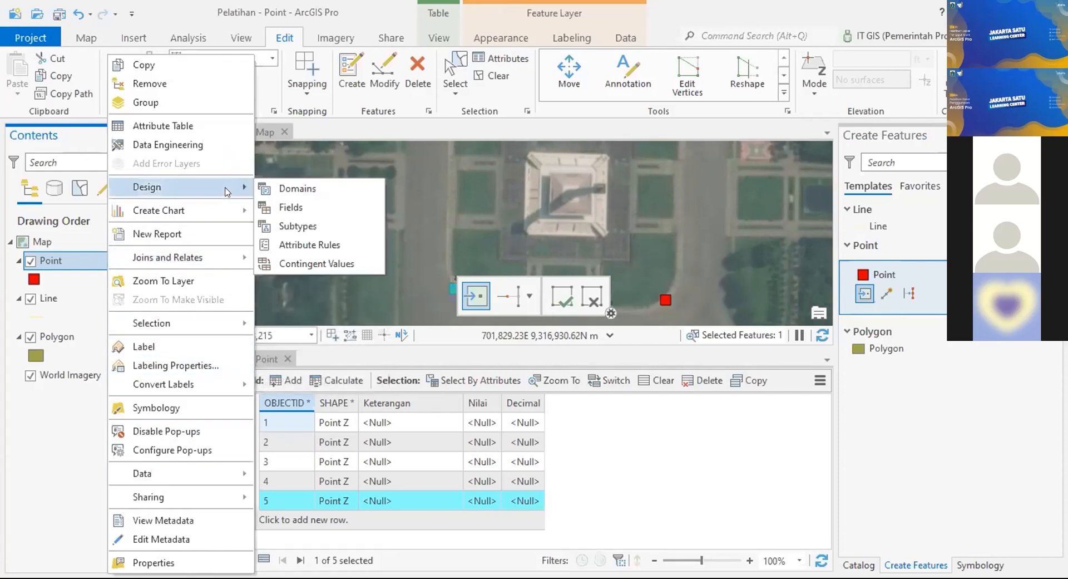
{"action": "left_click", "coordinate": [289, 207]}
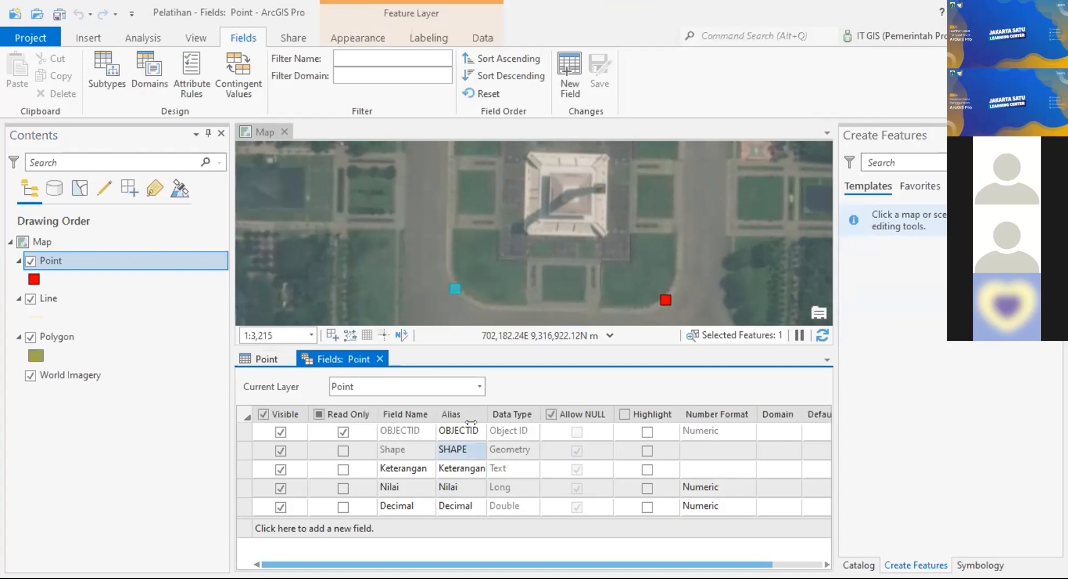
{"action": "left_click", "coordinate": [734, 229]}
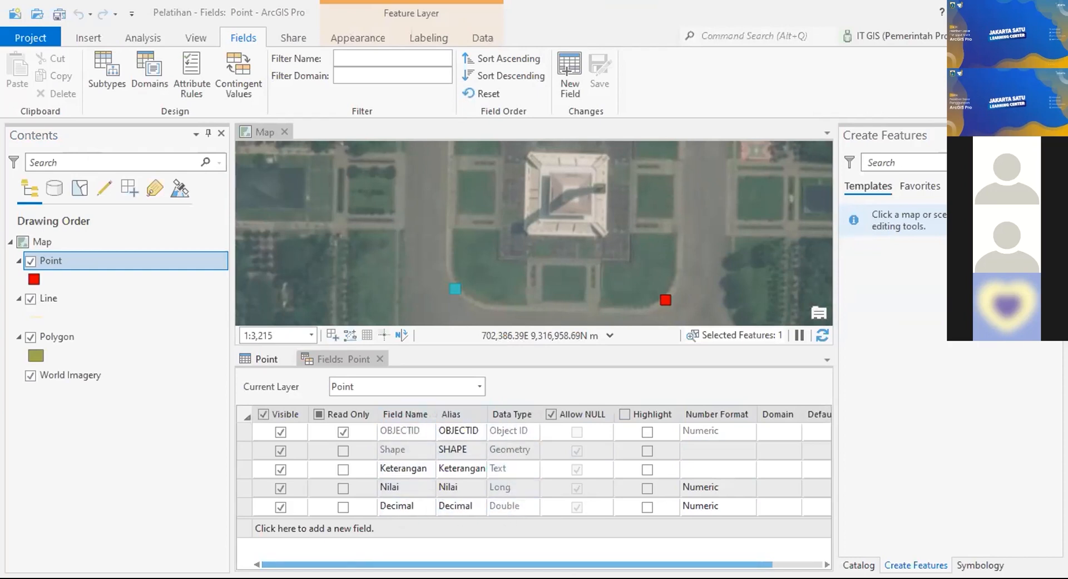
{"action": "left_click_drag", "start_coordinate": [377, 564], "coordinate": [430, 563]}
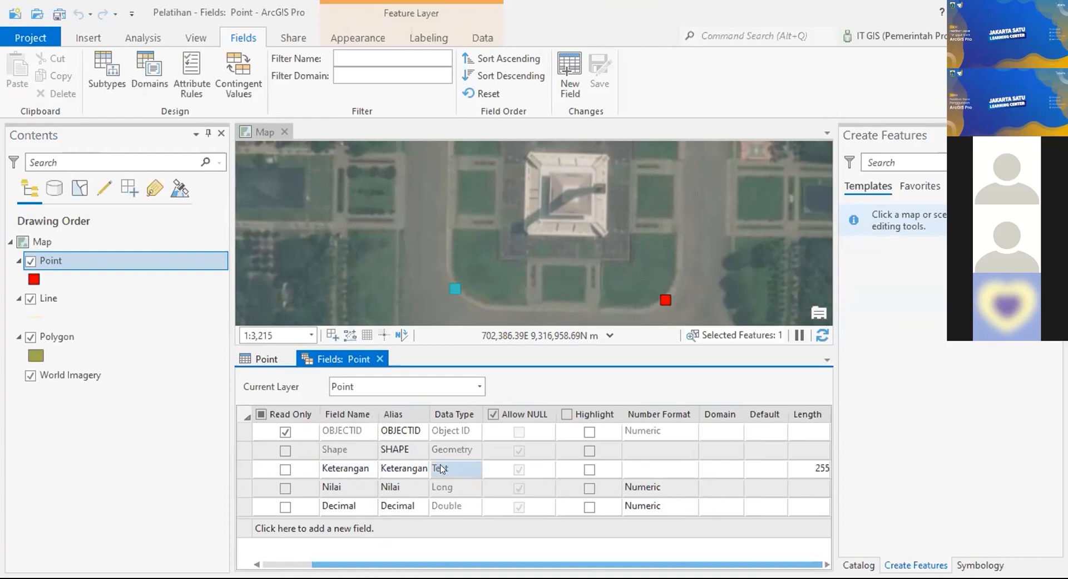
{"action": "left_click", "coordinate": [719, 463]}
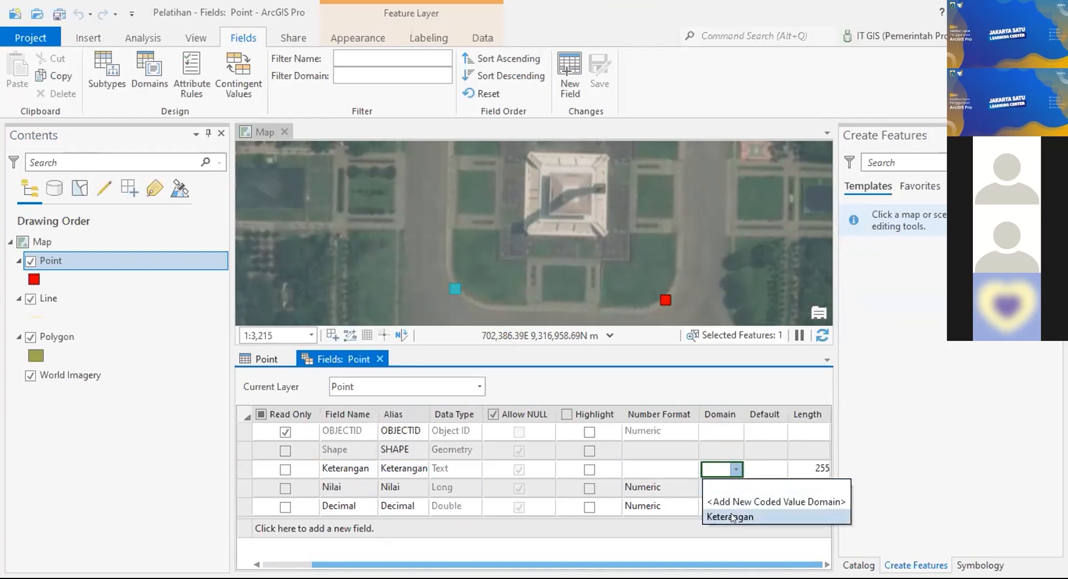
Step: Assign the Keterangan domain to the Keterangan field, save, and close the Fields: Point view
{"action": "left_click", "coordinate": [732, 516]}
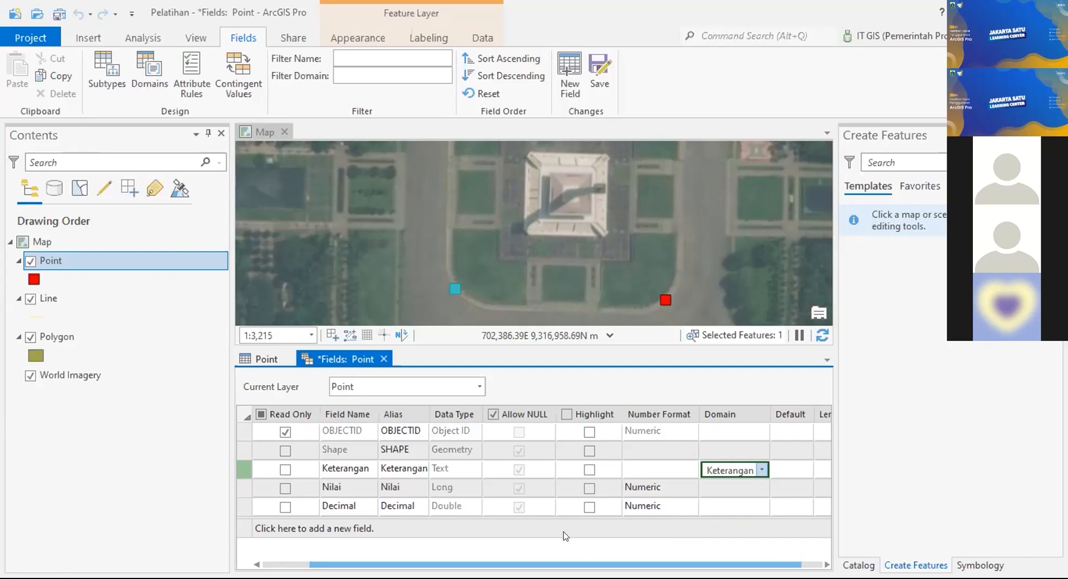
{"action": "left_click", "coordinate": [598, 77]}
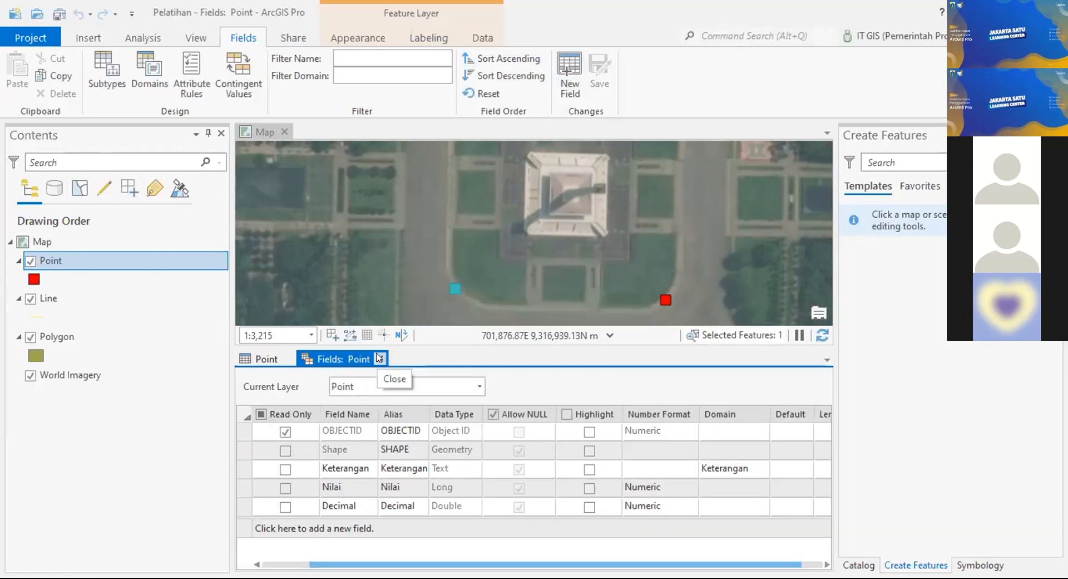
{"action": "left_click", "coordinate": [379, 357]}
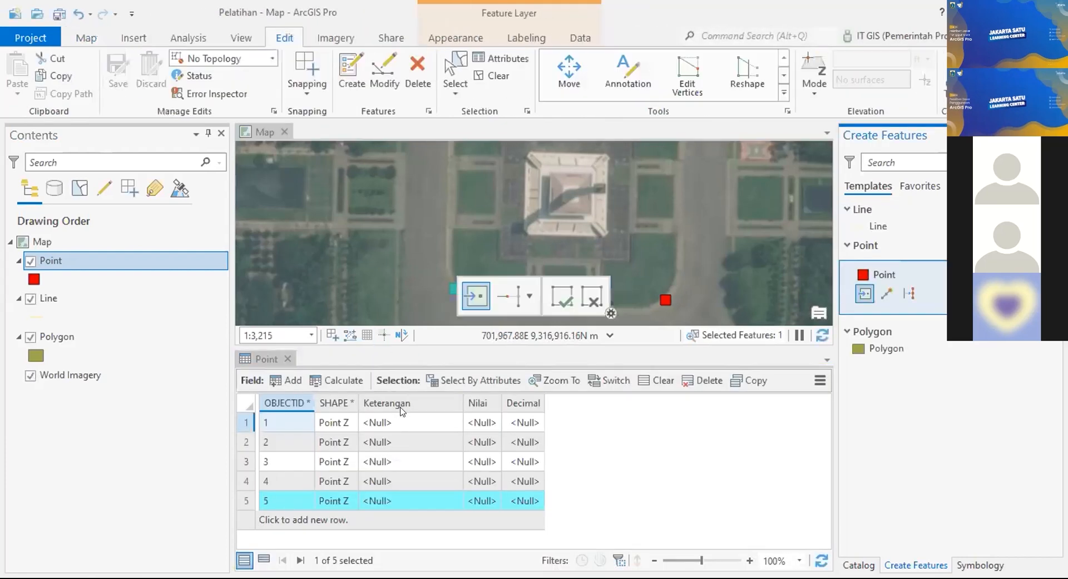
Step: Set point 1's Keterangan to 'pilihan 1' from the domain list, then open the Point symbol gallery
{"action": "left_click", "coordinate": [402, 421]}
{"action": "left_click", "coordinate": [445, 423]}
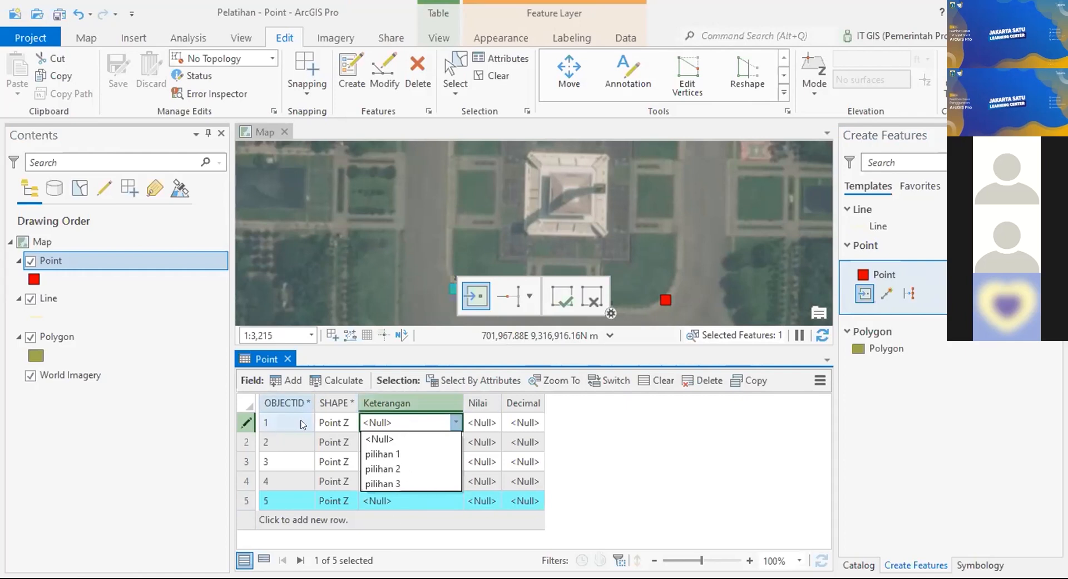
{"action": "left_click", "coordinate": [402, 456]}
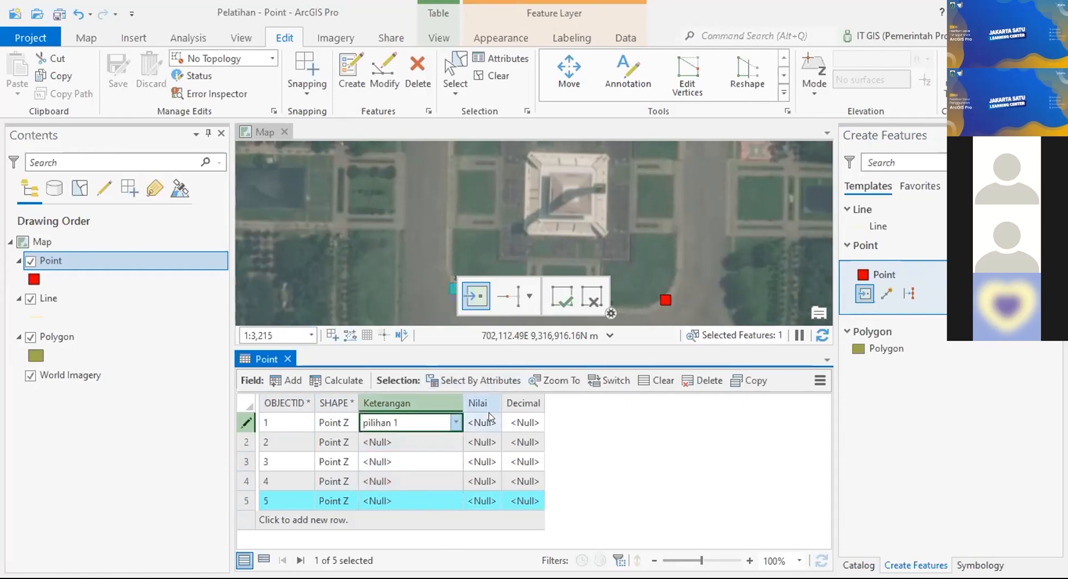
{"action": "mouse_move", "coordinate": [482, 410]}
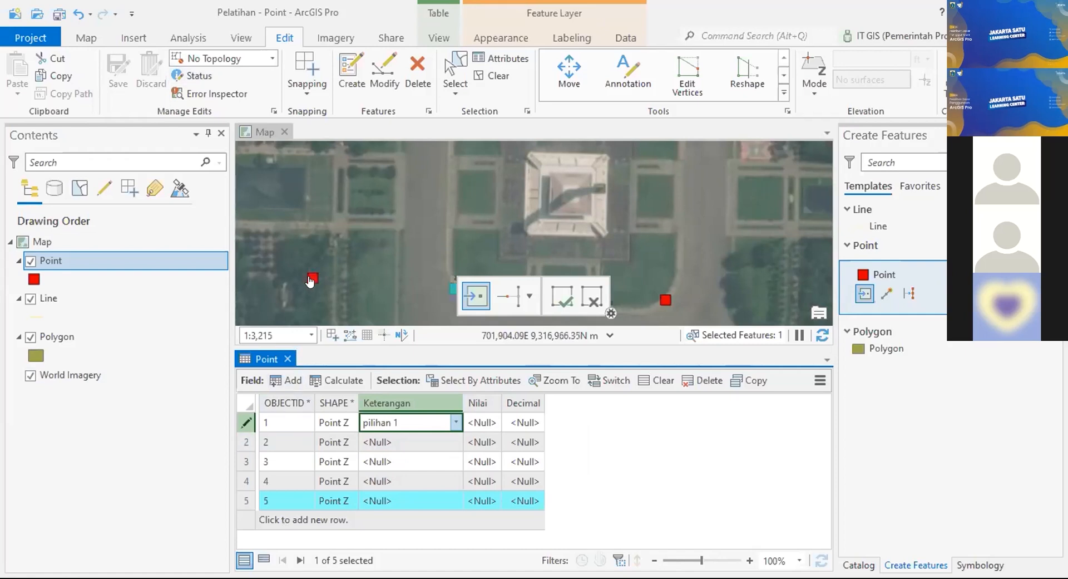
{"action": "left_click", "coordinate": [33, 280]}
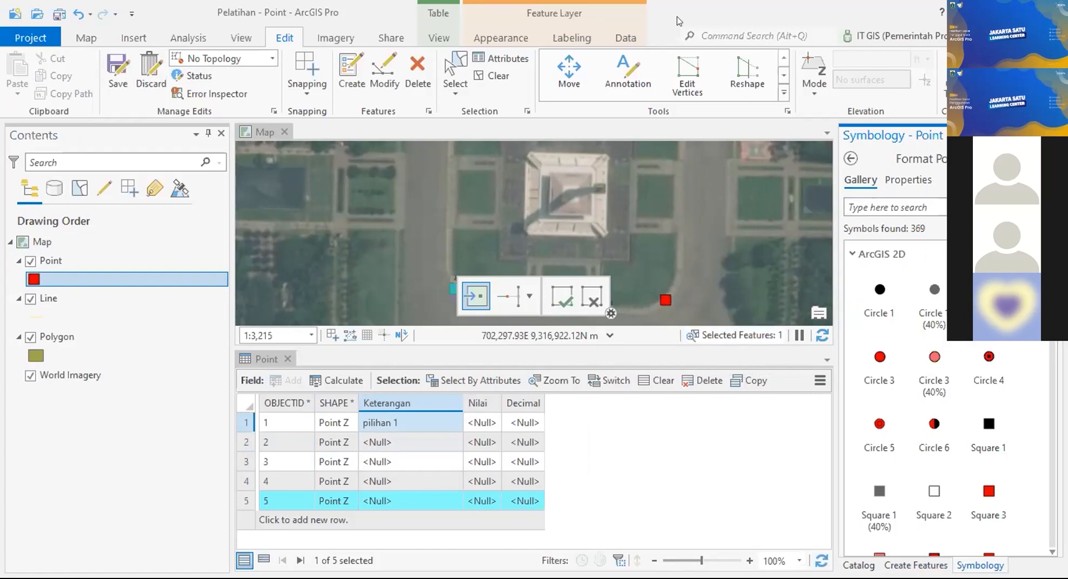
{"action": "scroll", "coordinate": [935, 311], "scroll_direction": "down", "scroll_amount": 3}
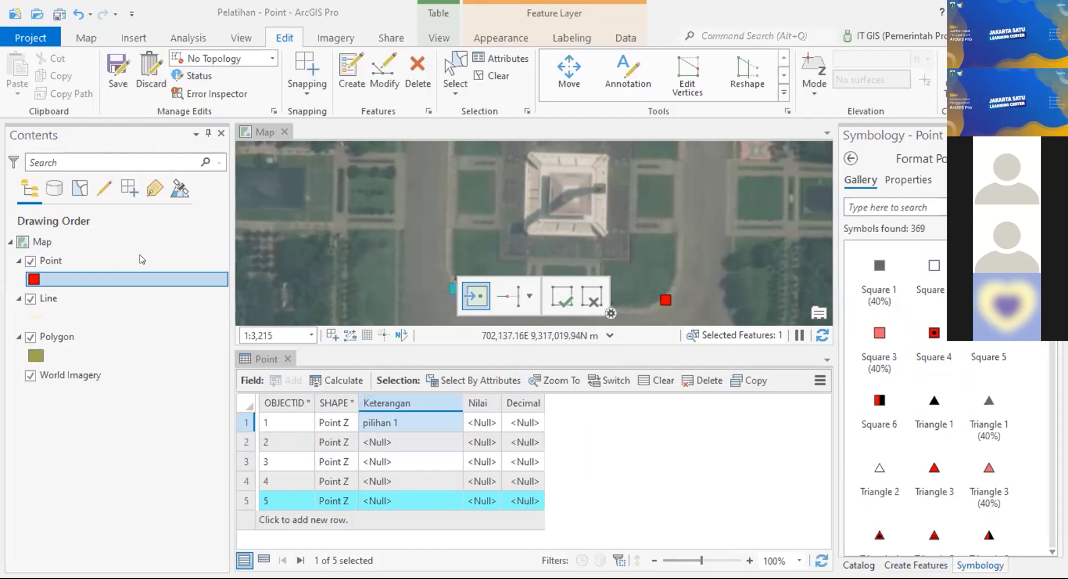
{"action": "left_click", "coordinate": [33, 279]}
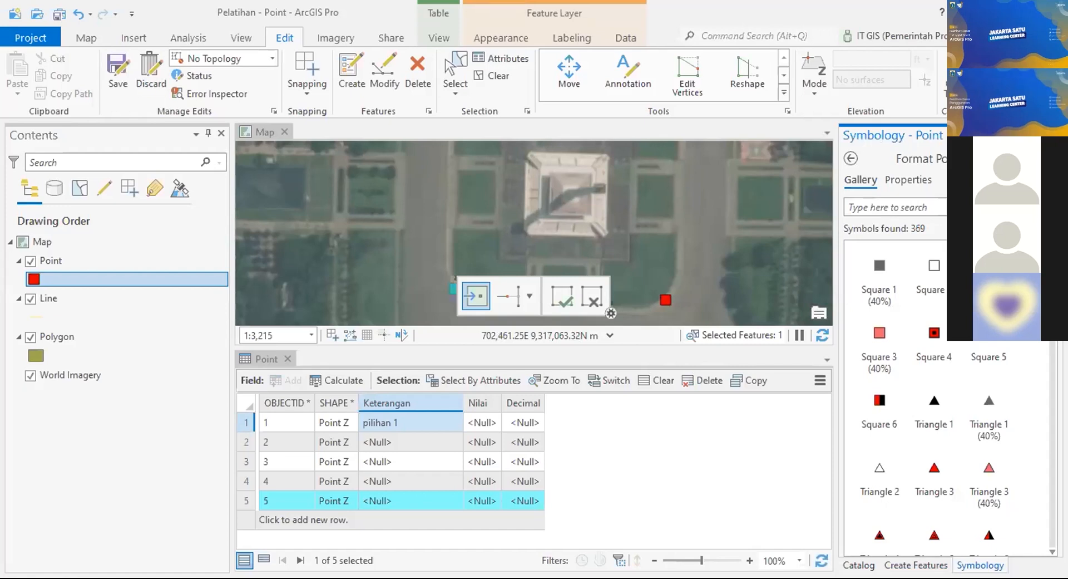
{"action": "scroll", "coordinate": [934, 390], "scroll_direction": "down", "scroll_amount": 10}
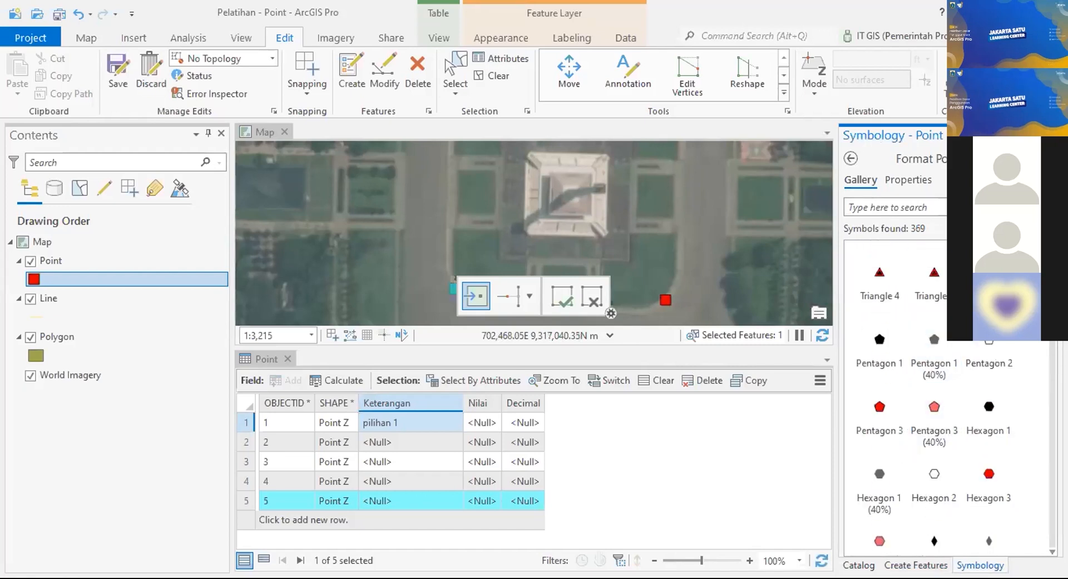
{"action": "scroll", "coordinate": [946, 400], "scroll_direction": "down", "scroll_amount": 3}
{"action": "scroll", "coordinate": [989, 412], "scroll_direction": "down", "scroll_amount": 2}
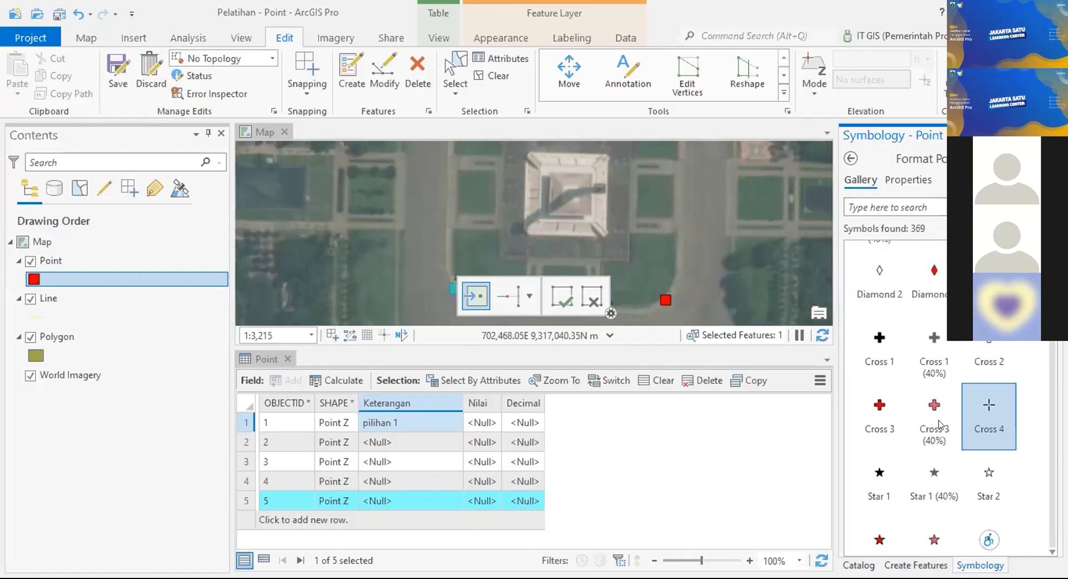
{"action": "scroll", "coordinate": [946, 423], "scroll_direction": "up", "scroll_amount": 15}
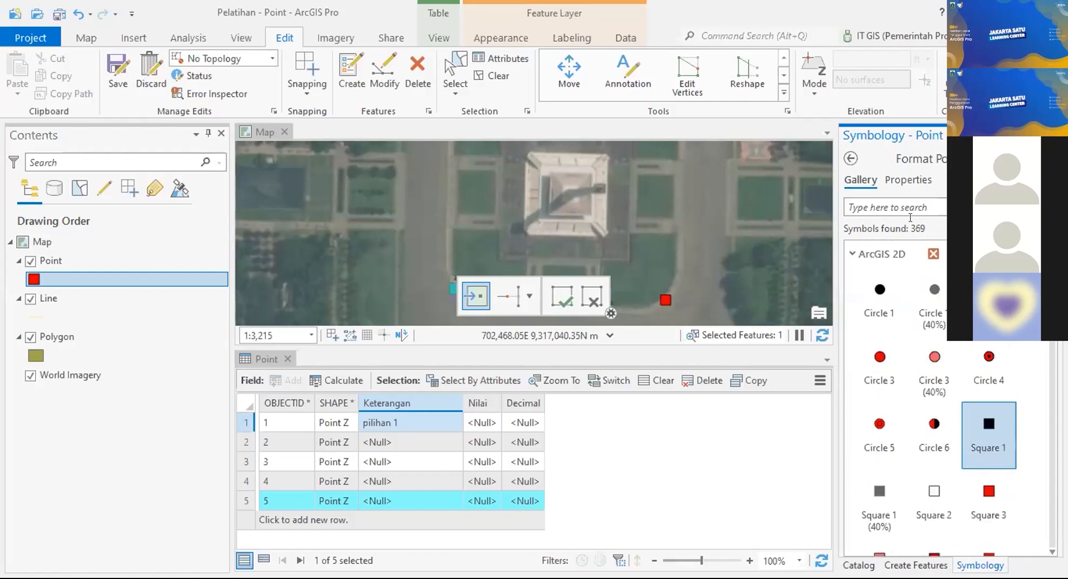
{"action": "left_click", "coordinate": [908, 180]}
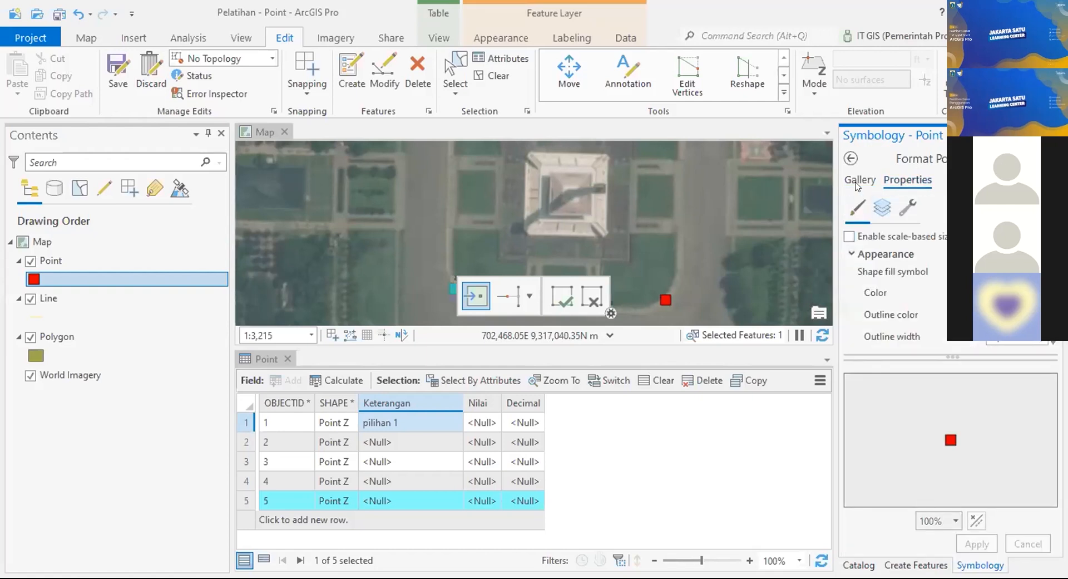
{"action": "left_click", "coordinate": [910, 182]}
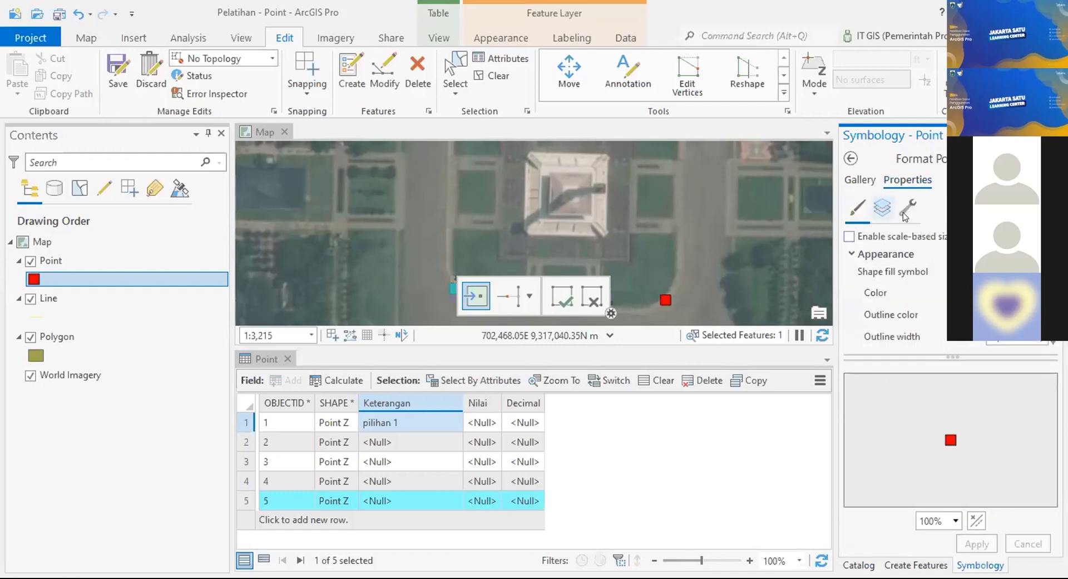
{"action": "left_click", "coordinate": [882, 208]}
{"action": "left_click", "coordinate": [908, 208]}
{"action": "left_click", "coordinate": [860, 181]}
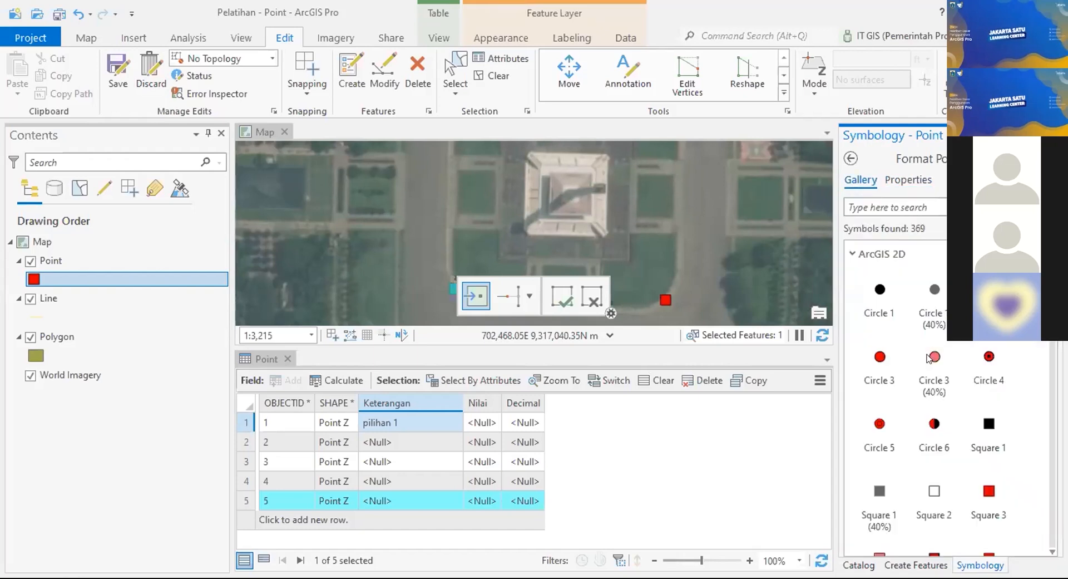
{"action": "scroll", "coordinate": [926, 387], "scroll_direction": "down", "scroll_amount": 3}
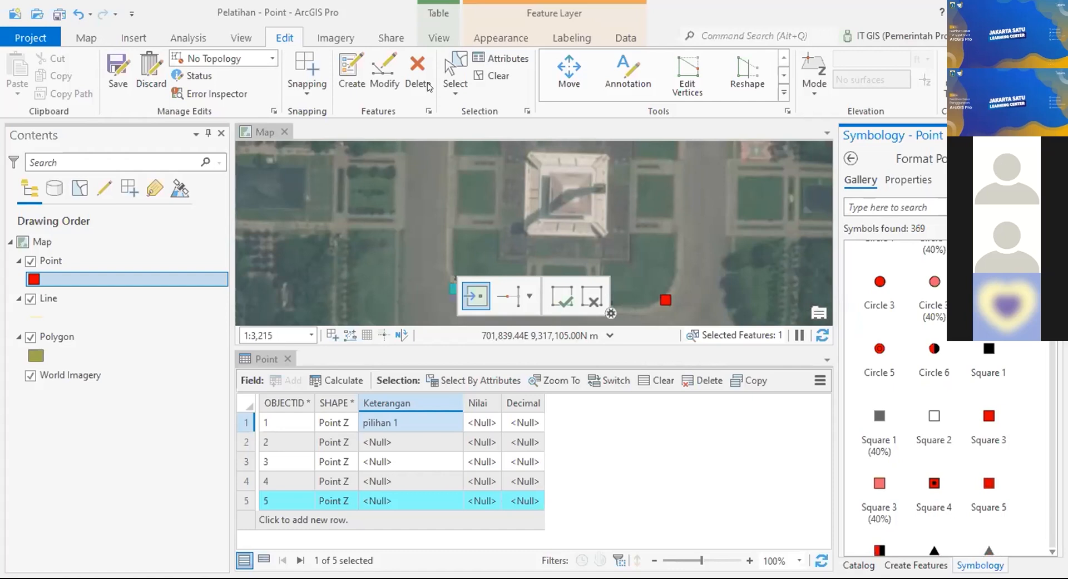
Step: Open the Point symbol's Properties, show its shape marker layer, and scroll down to Size
{"action": "left_click", "coordinate": [614, 236]}
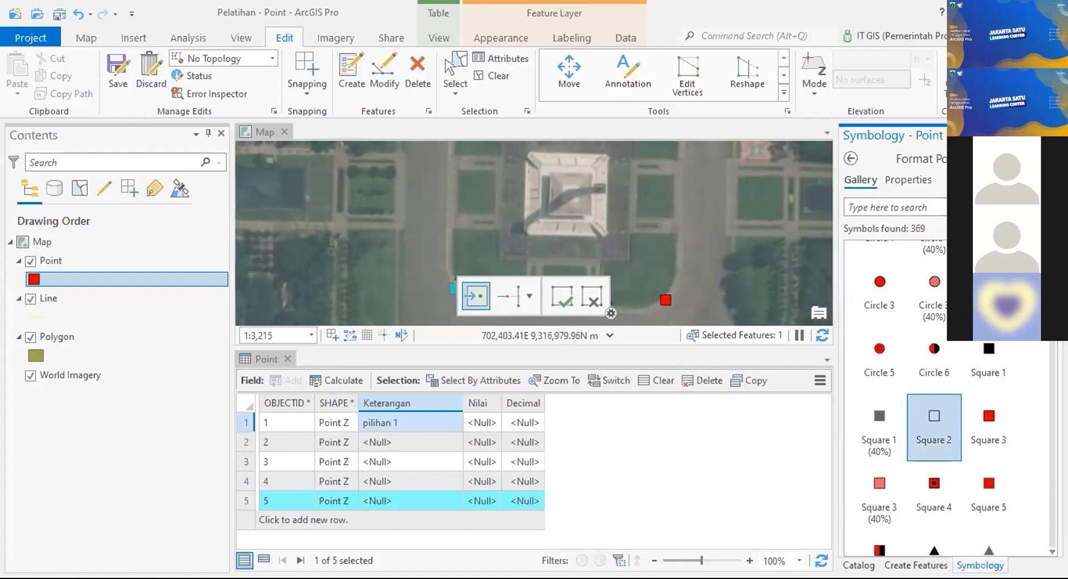
{"action": "scroll", "coordinate": [935, 403], "scroll_direction": "down", "scroll_amount": 3}
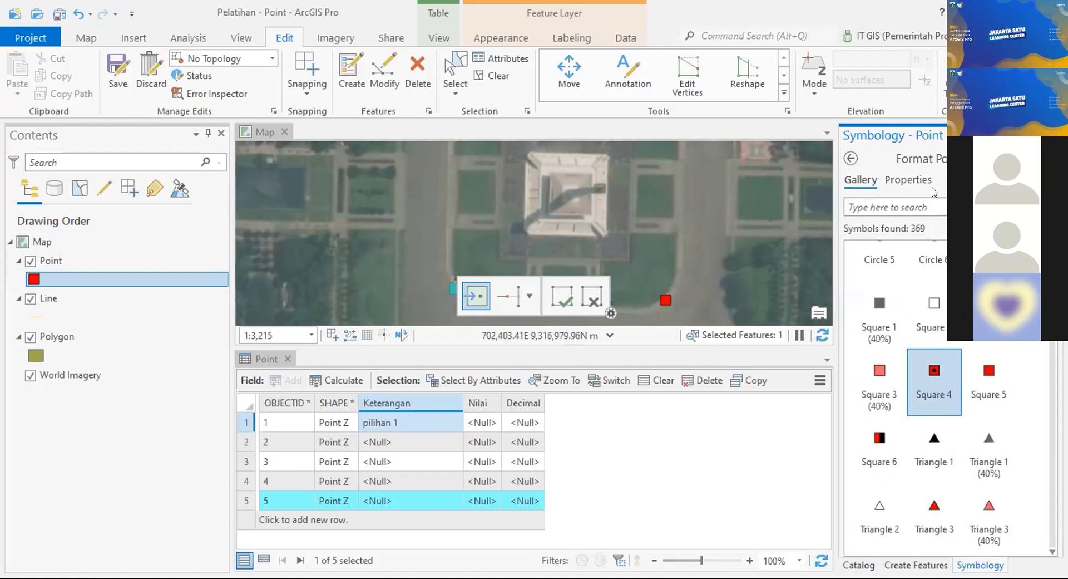
{"action": "left_click", "coordinate": [908, 179]}
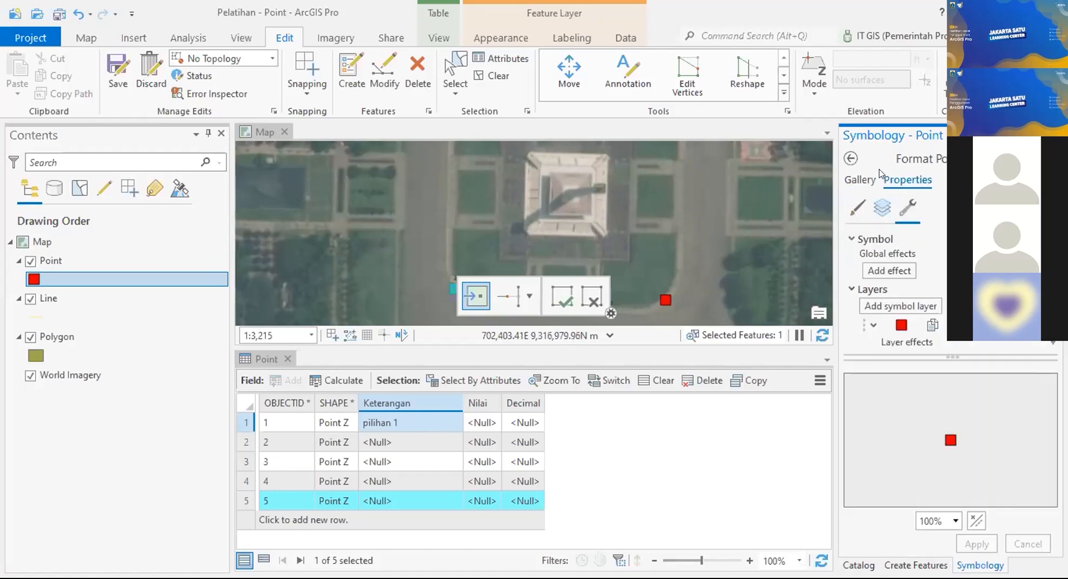
{"action": "left_click", "coordinate": [882, 207]}
{"action": "scroll", "coordinate": [890, 300], "scroll_direction": "down", "scroll_amount": 3}
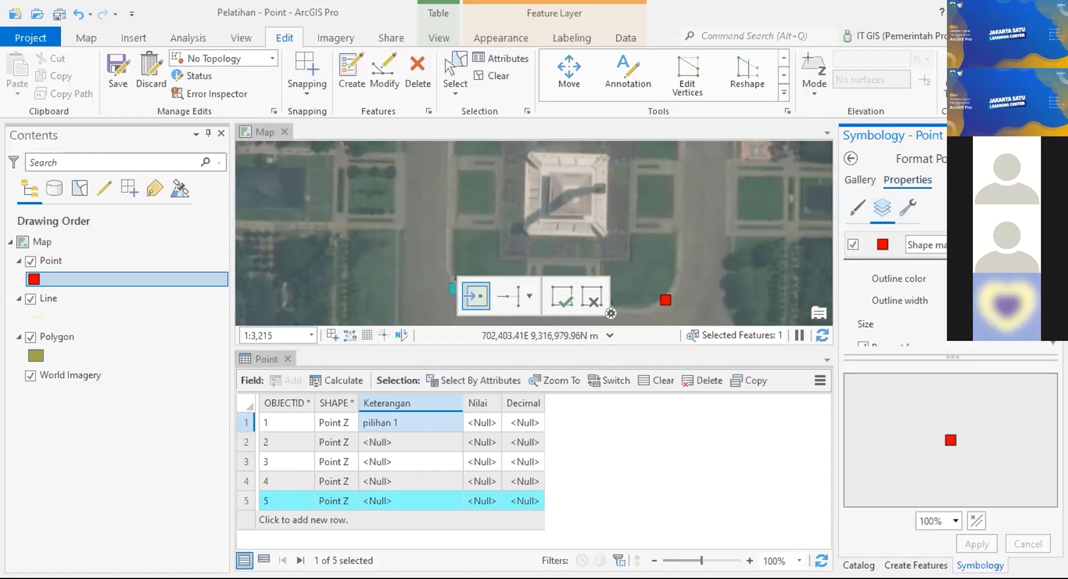
{"action": "scroll", "coordinate": [890, 301], "scroll_direction": "down", "scroll_amount": 1}
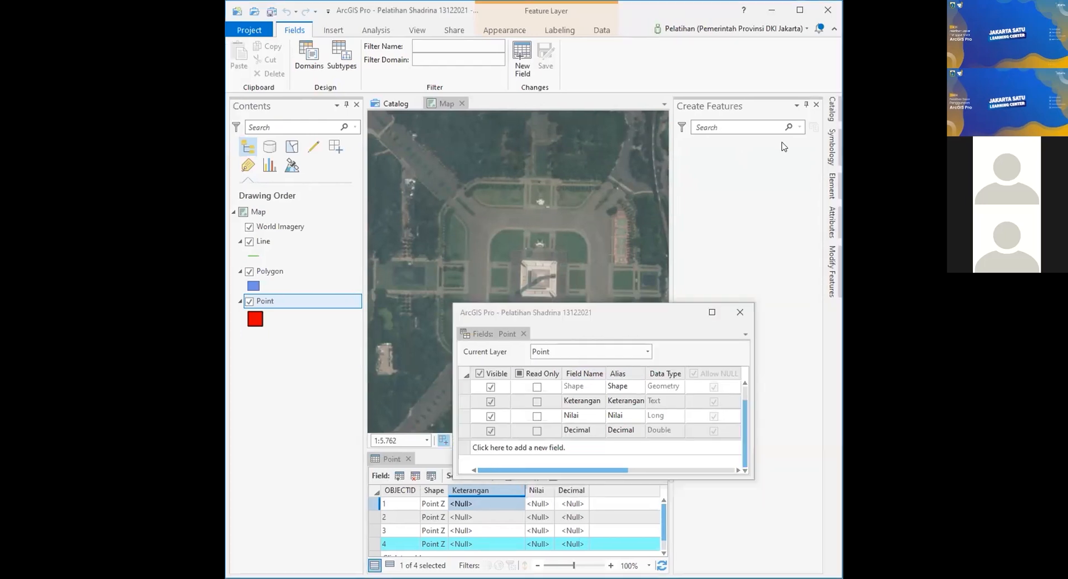
Step: Maximize ArcGIS Pro, close the Point Fields window, and lower the Point symbol size to 17 pt
{"action": "left_click", "coordinate": [796, 15]}
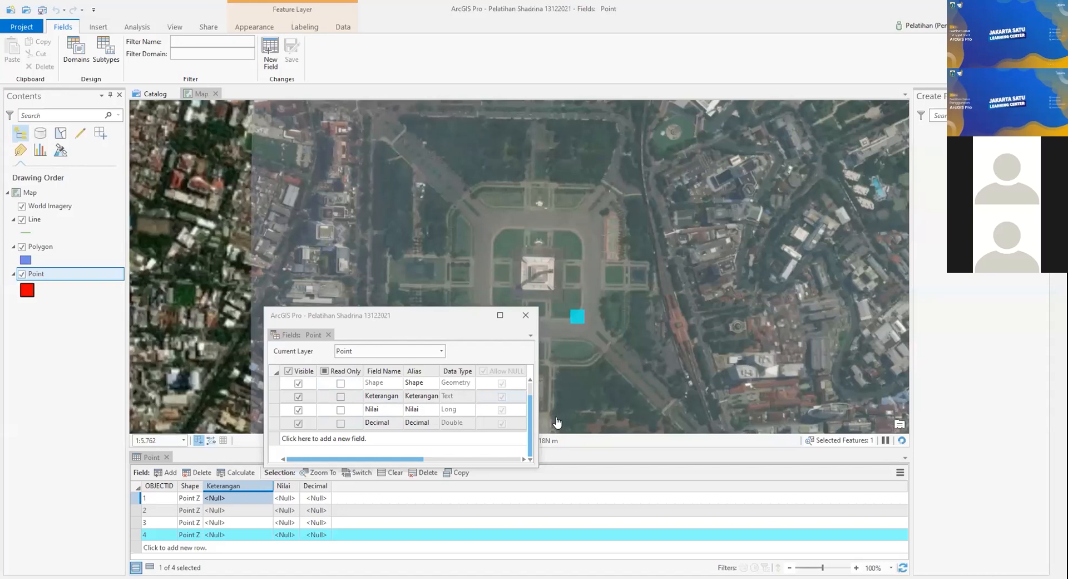
{"action": "left_click_drag", "start_coordinate": [358, 315], "coordinate": [541, 413]}
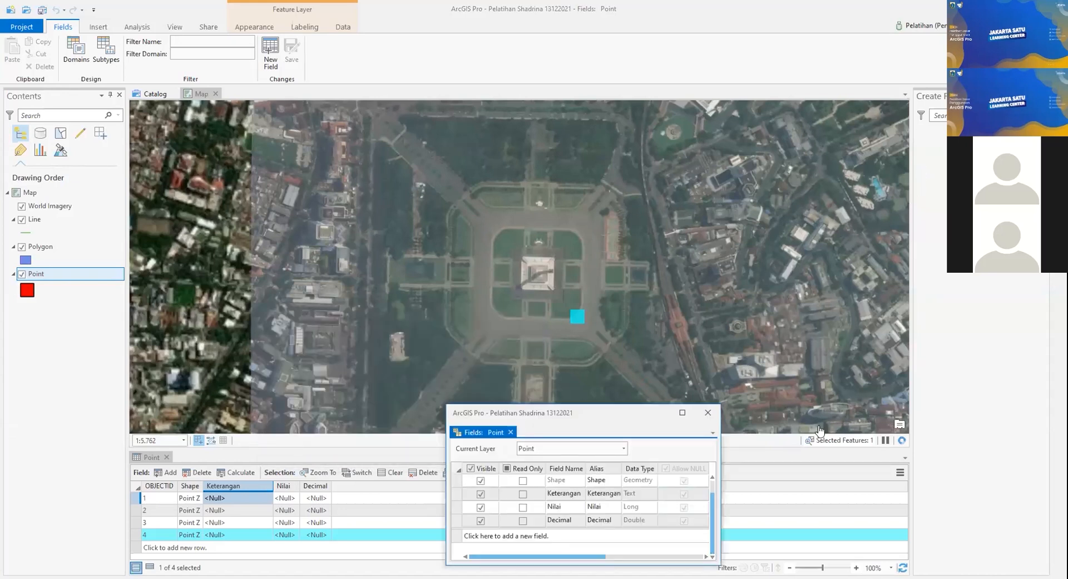
{"action": "left_click", "coordinate": [707, 414]}
{"action": "left_click", "coordinate": [27, 290]}
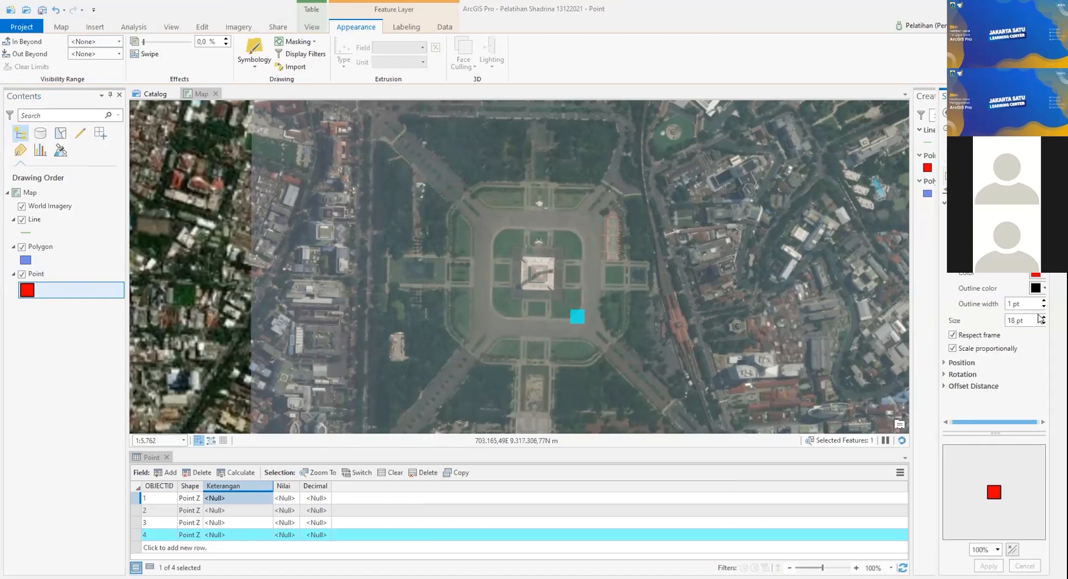
{"action": "left_click", "coordinate": [1044, 322]}
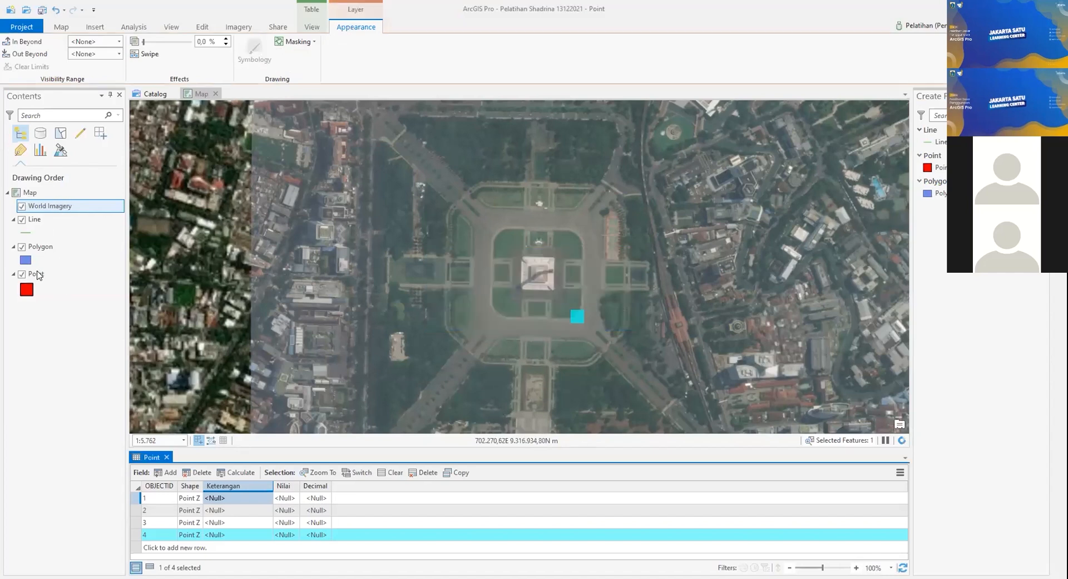
Step: Move World Imagery below the other layers and apply an 11 pt Point symbol size
{"action": "left_click_drag", "start_coordinate": [50, 206], "coordinate": [36, 277]}
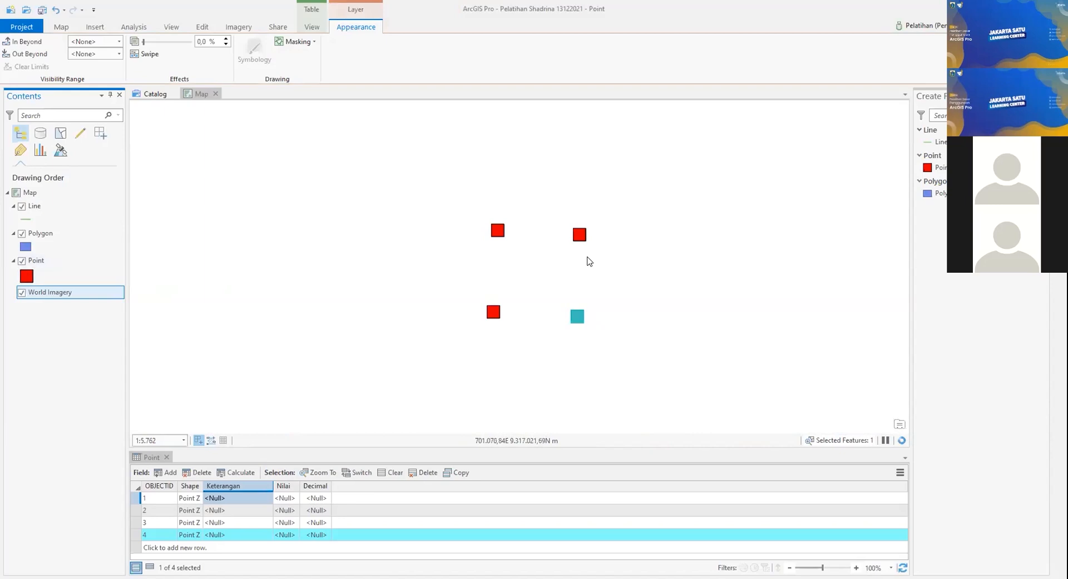
{"action": "left_click", "coordinate": [25, 276]}
{"action": "left_click", "coordinate": [1041, 313]}
{"action": "left_click", "coordinate": [1040, 312]}
{"action": "left_click", "coordinate": [1040, 316]}
{"action": "left_click", "coordinate": [1039, 316]}
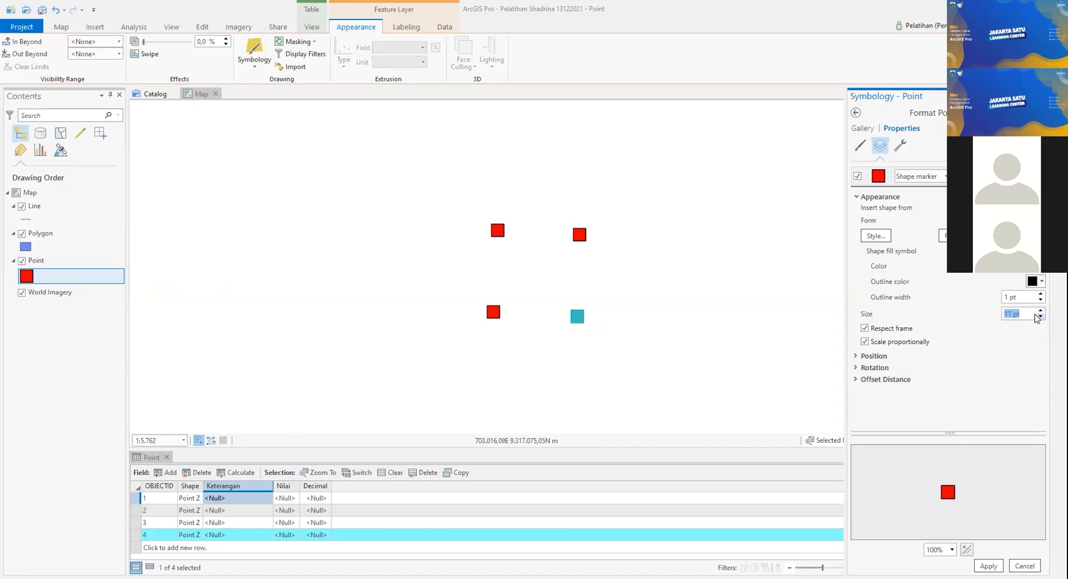
{"action": "left_click", "coordinate": [988, 565]}
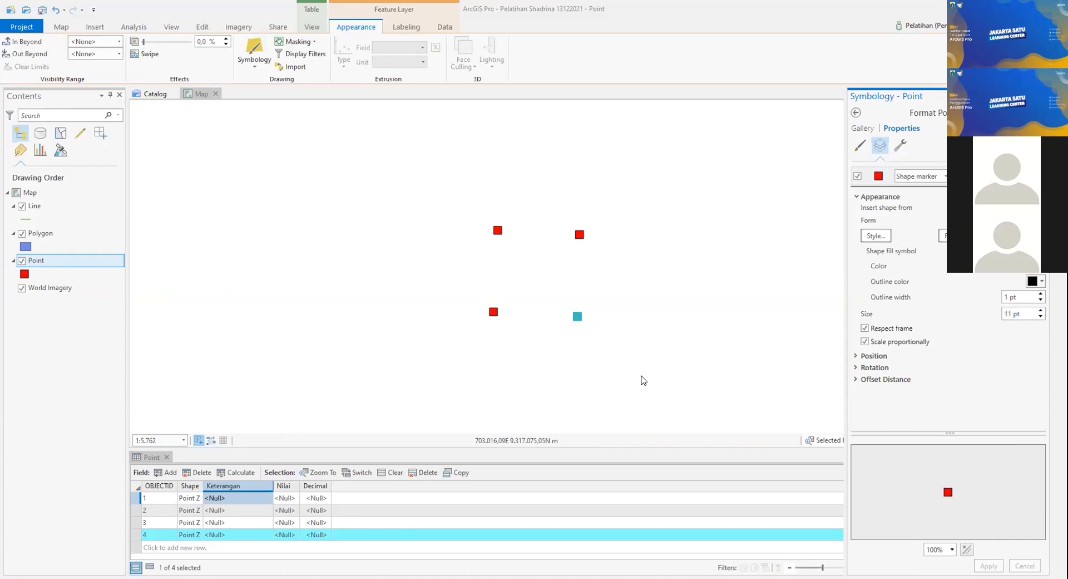
Step: Close the symbology settings and restore the window to show the Point attribute table
{"action": "left_click", "coordinate": [71, 321]}
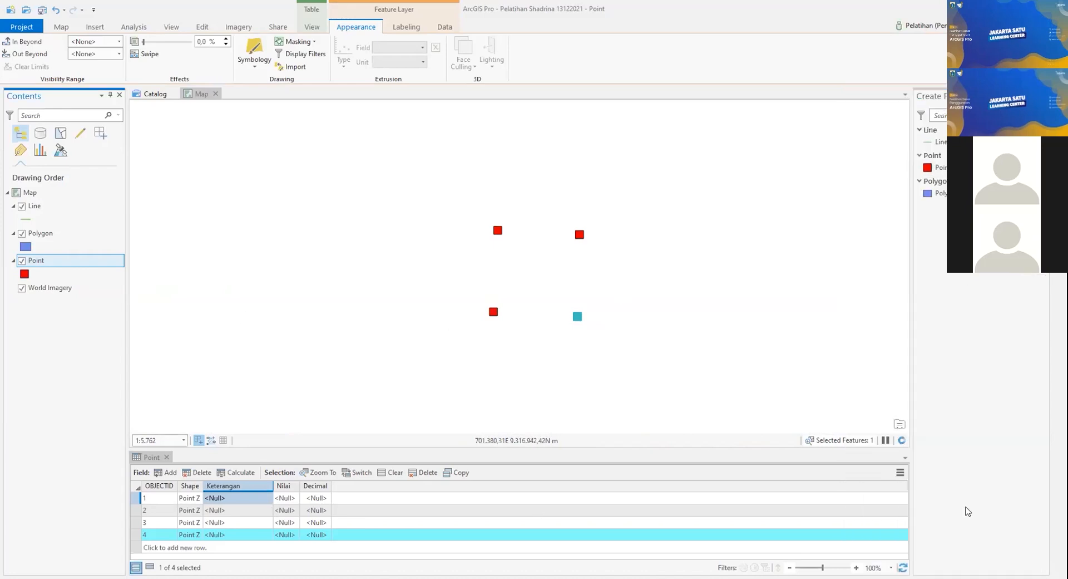
{"action": "left_click", "coordinate": [986, 439]}
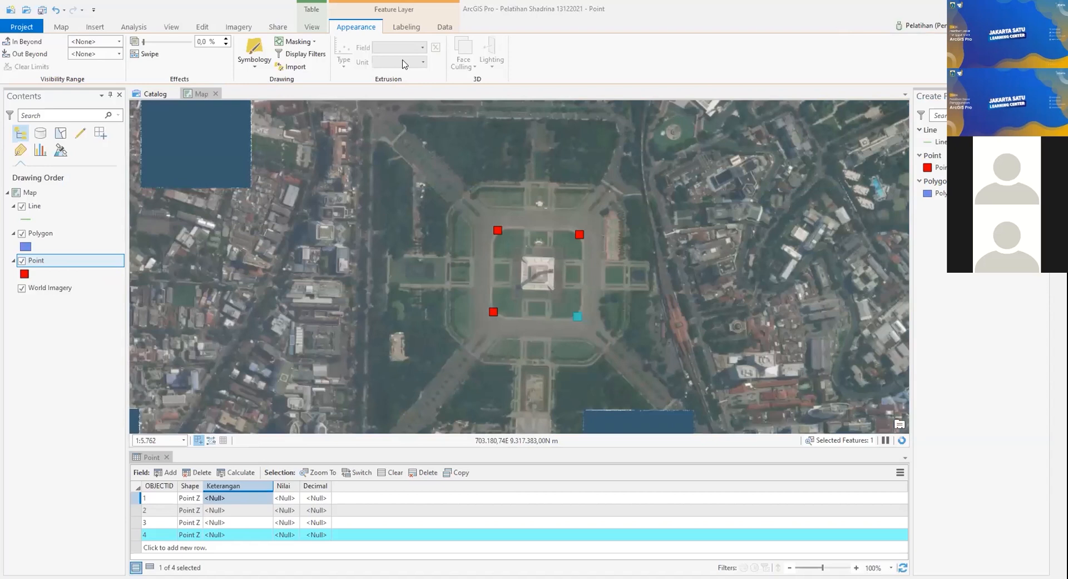
{"action": "left_click", "coordinate": [238, 498]}
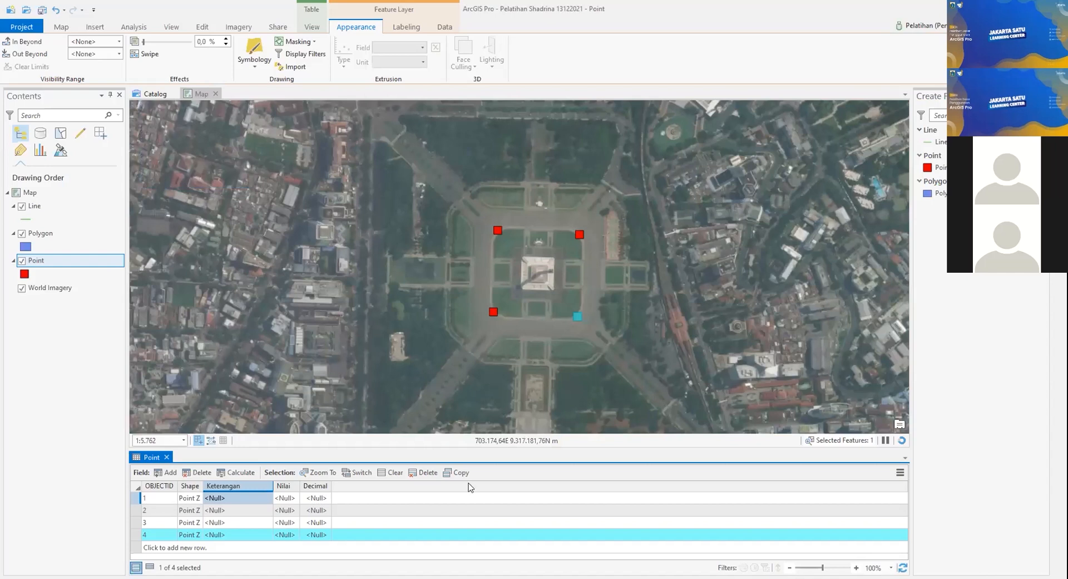
{"action": "key", "text": "super+Down"}
{"action": "left_click", "coordinate": [766, 507]}
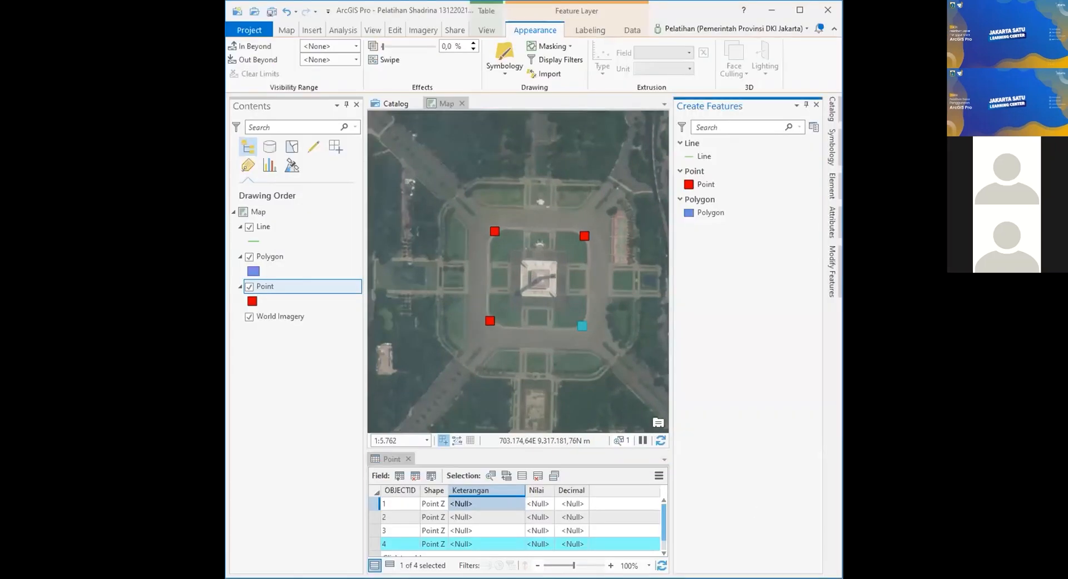
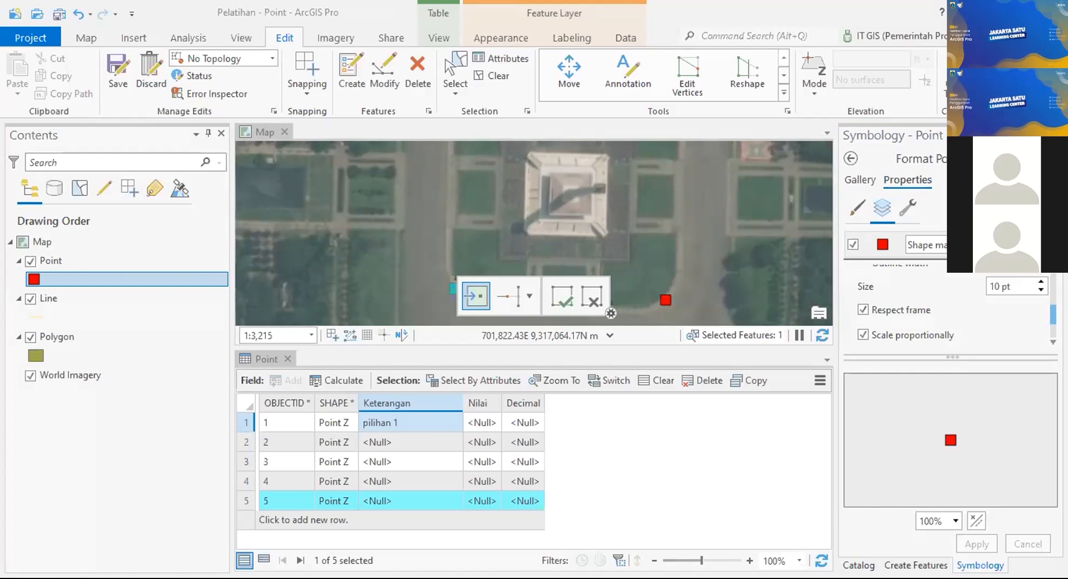
Step: Add two new points on the map and close the Point attribute table
{"action": "left_click", "coordinate": [501, 218]}
{"action": "left_click", "coordinate": [273, 359]}
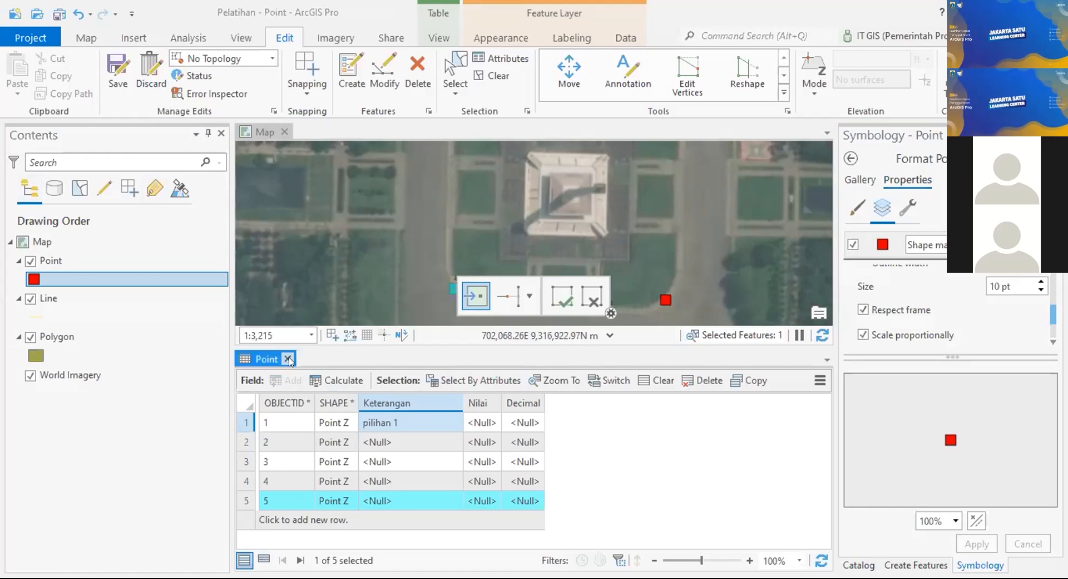
{"action": "left_click", "coordinate": [287, 358]}
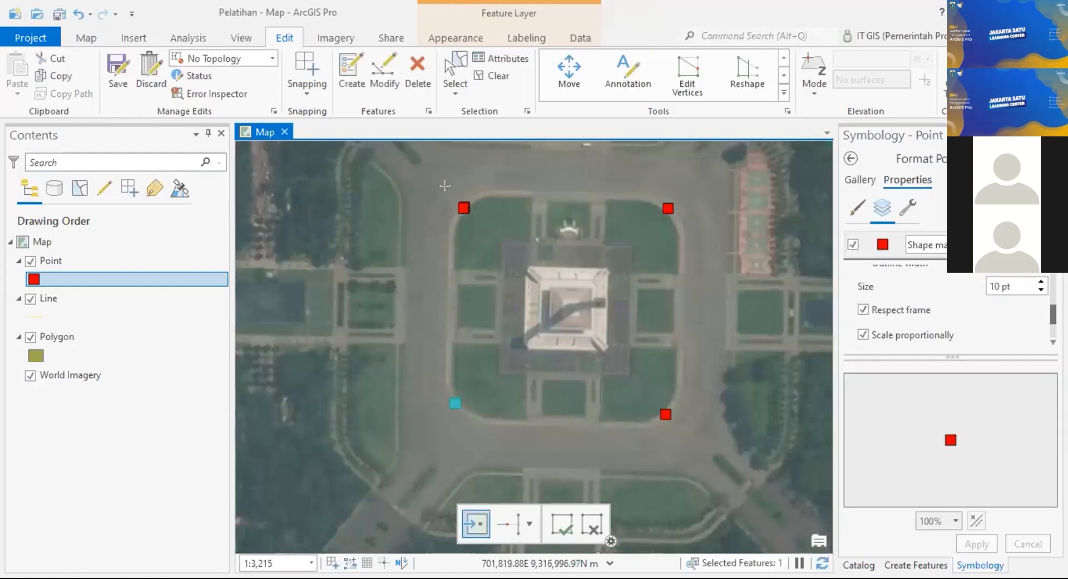
{"action": "left_click", "coordinate": [495, 272]}
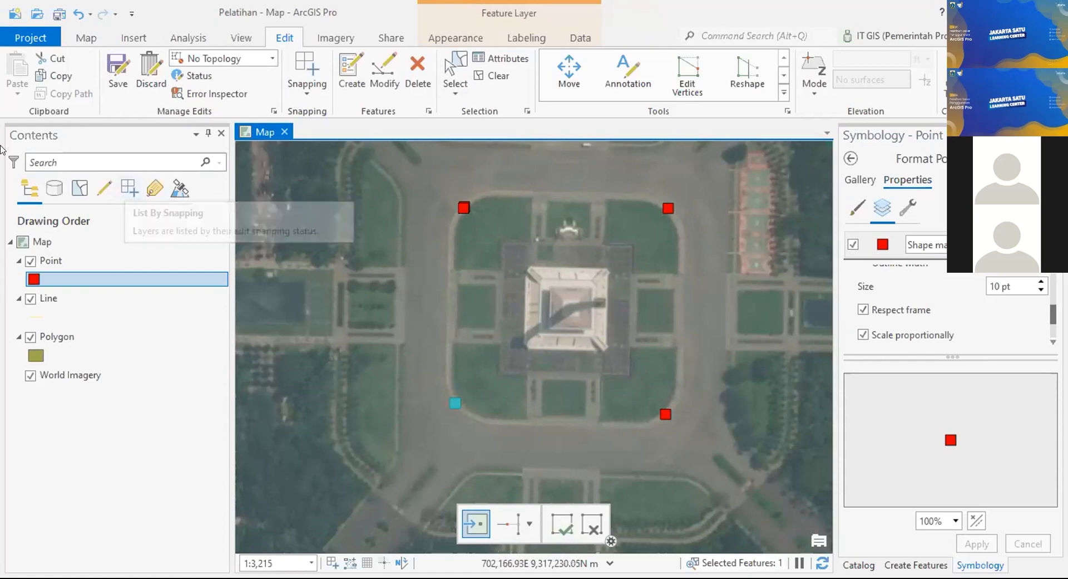
Step: Save all pending edits, confirming with Yes, and select the Point layer
{"action": "left_click", "coordinate": [118, 69]}
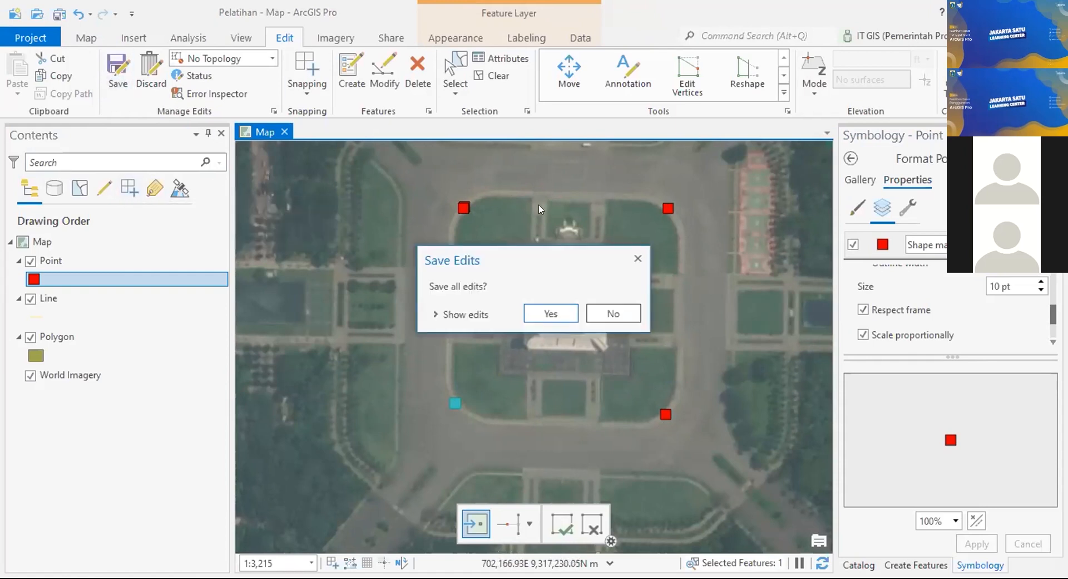
{"action": "left_click", "coordinate": [535, 312]}
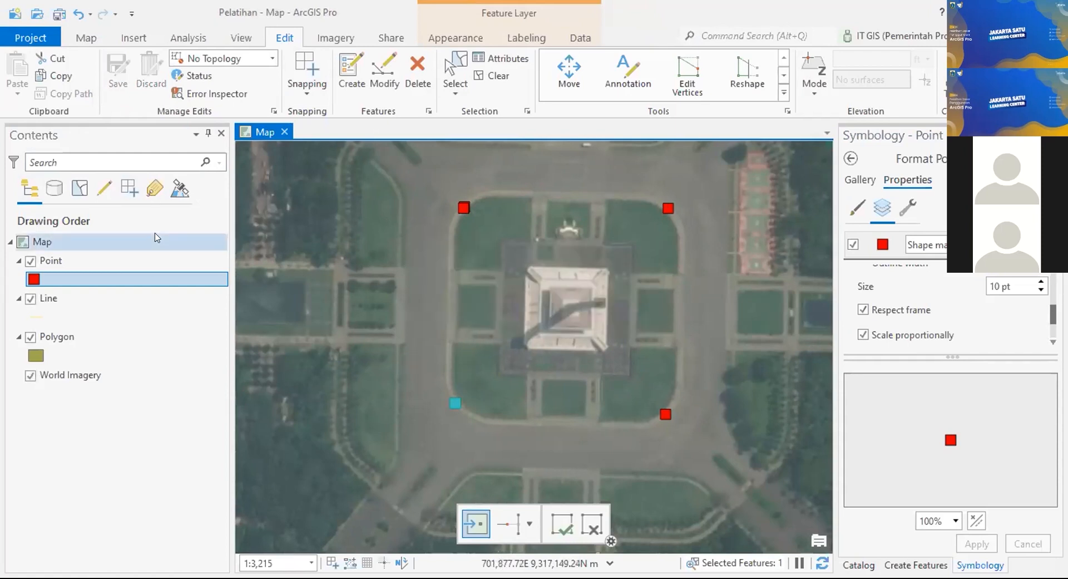
{"action": "left_click", "coordinate": [111, 262]}
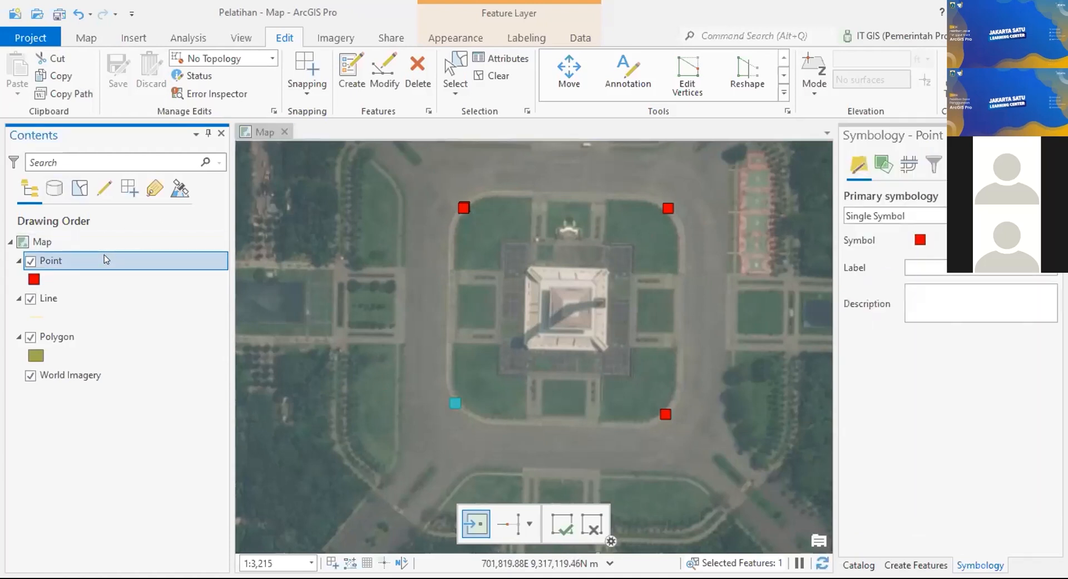
Step: In the Point Fields view, set the Keterangan field's domain to Keterangan
{"action": "right_click", "coordinate": [105, 254]}
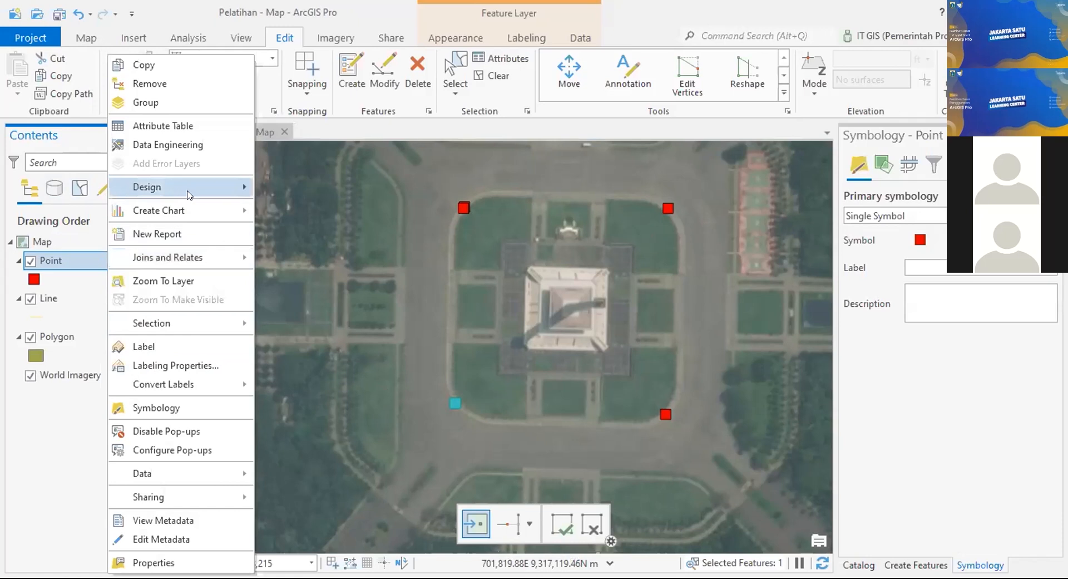
{"action": "mouse_move", "coordinate": [183, 194]}
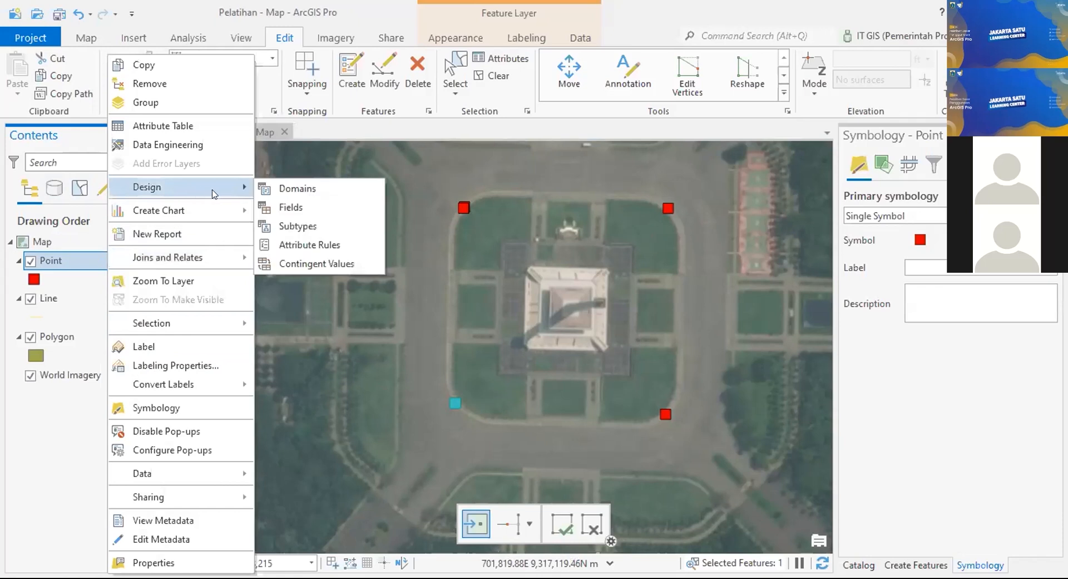
{"action": "left_click", "coordinate": [309, 208]}
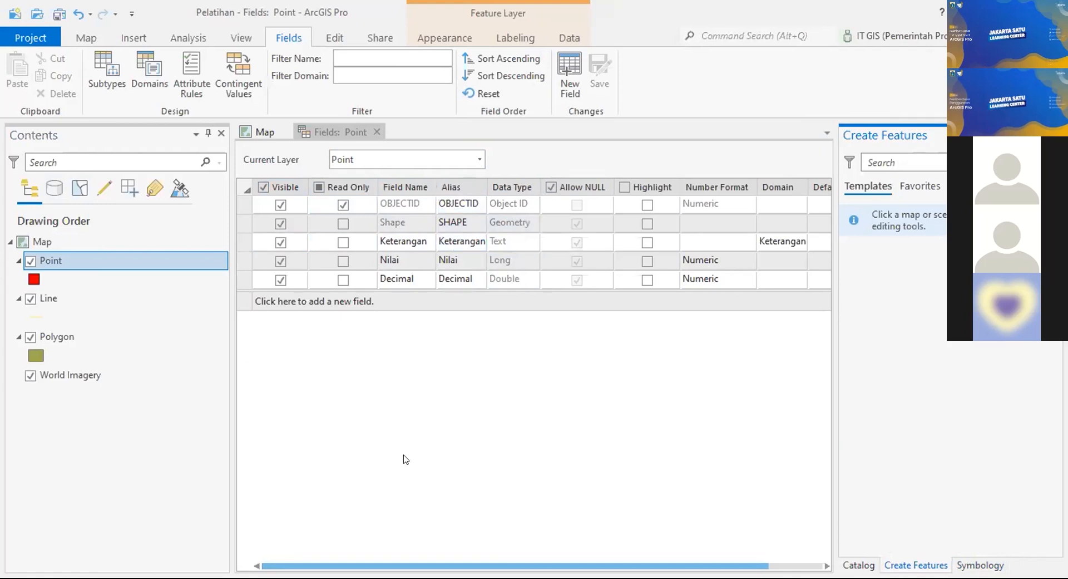
{"action": "left_click_drag", "start_coordinate": [455, 564], "coordinate": [493, 559]}
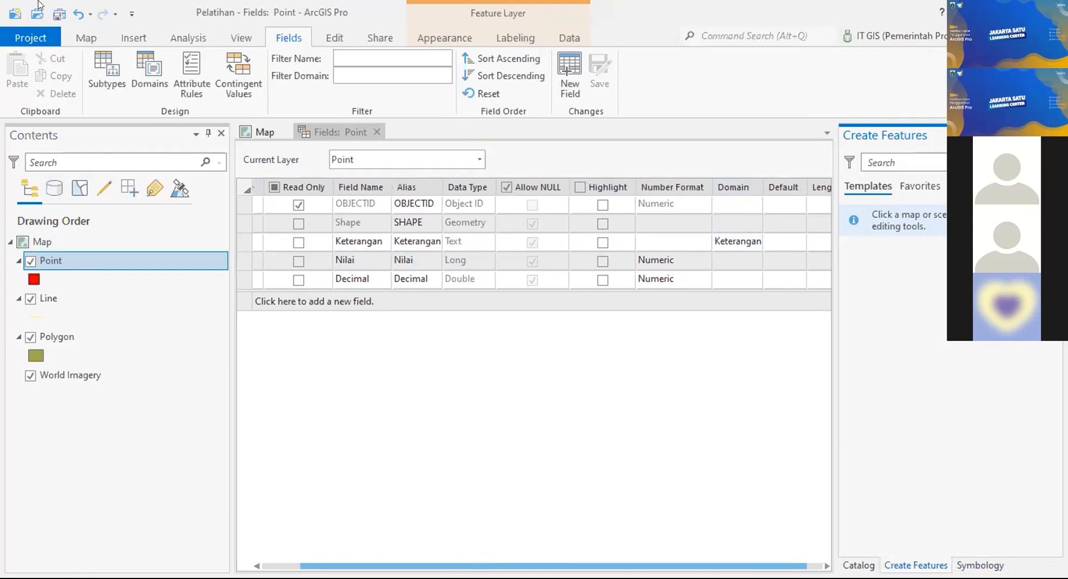
{"action": "left_click", "coordinate": [735, 243]}
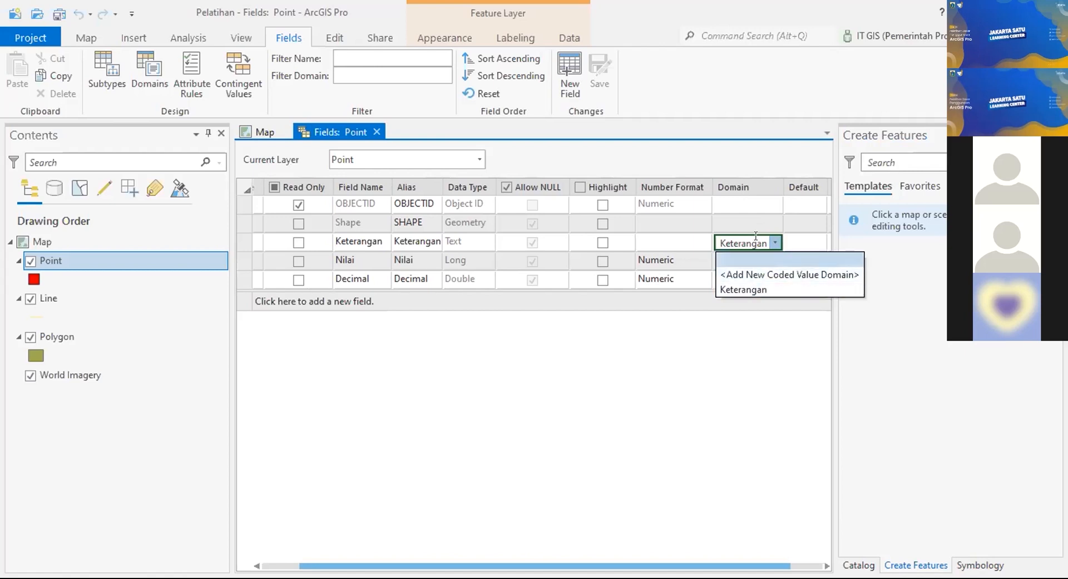
{"action": "left_click", "coordinate": [758, 288]}
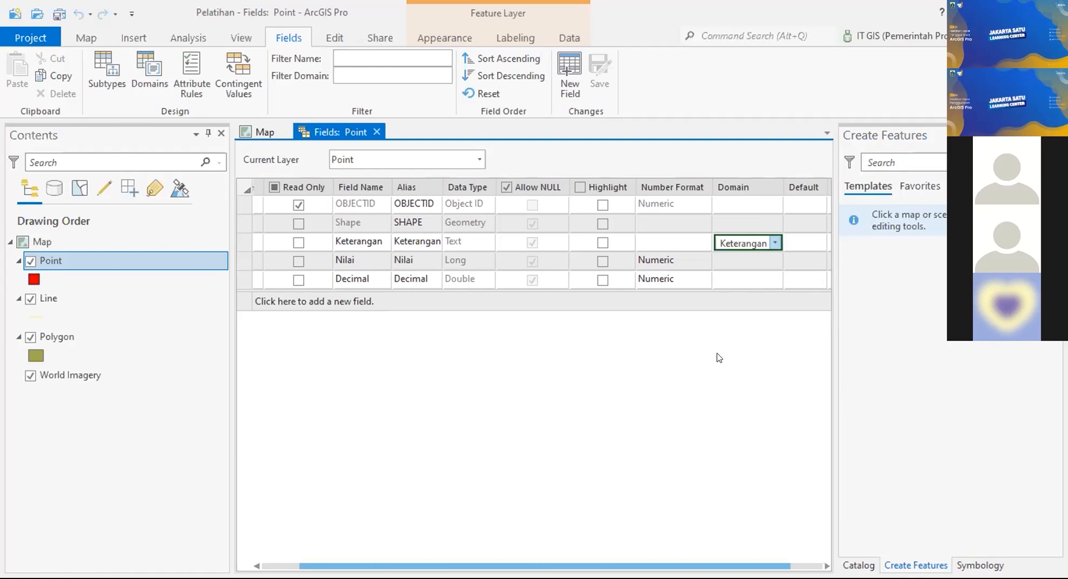
{"action": "left_click", "coordinate": [745, 228]}
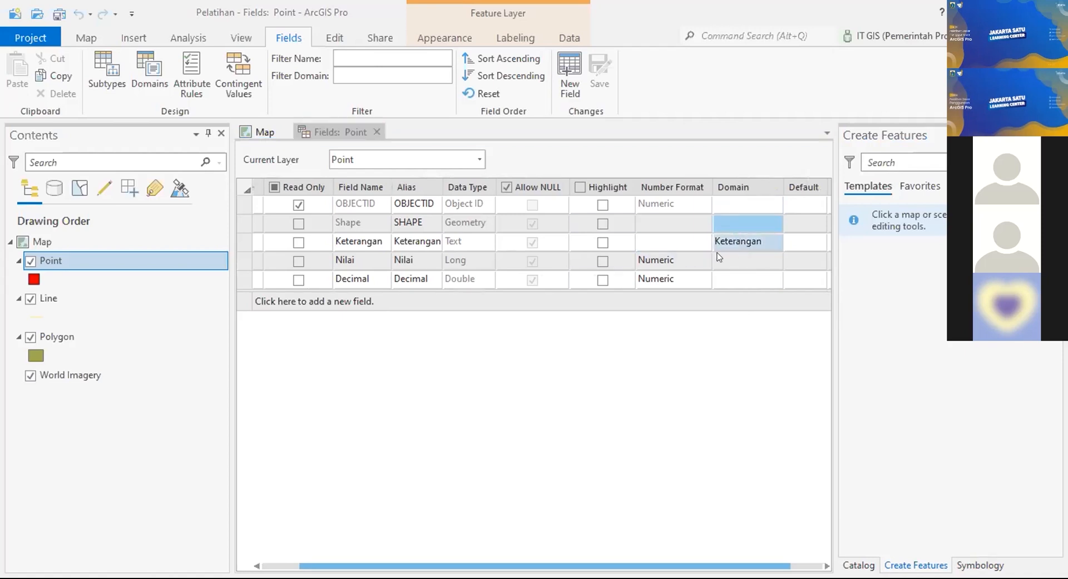
{"action": "left_click", "coordinate": [605, 81]}
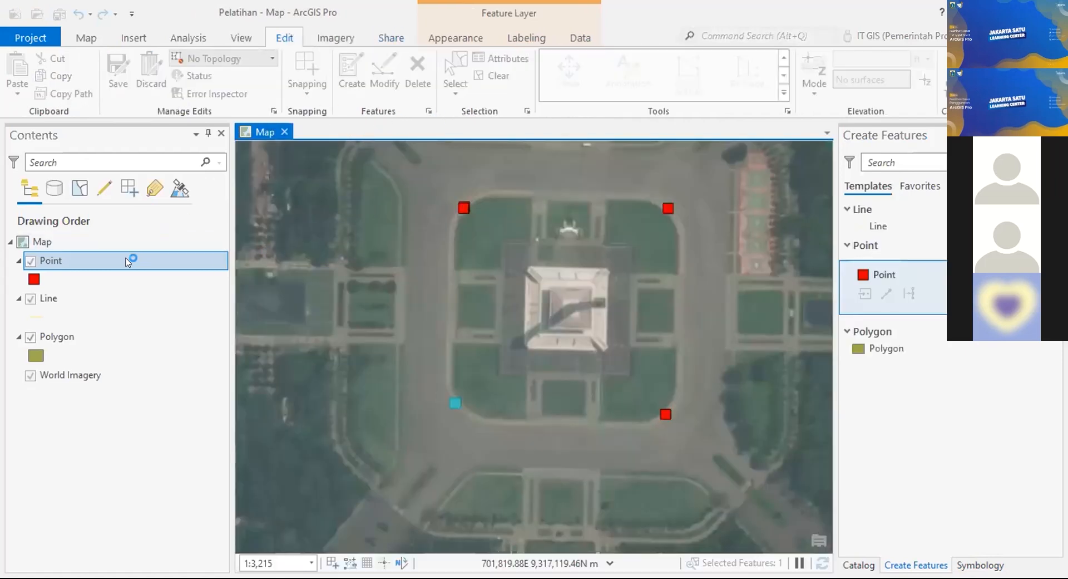
Step: Open the Point attribute table and set row 2's Keterangan to pilihan 2
{"action": "right_click", "coordinate": [168, 257]}
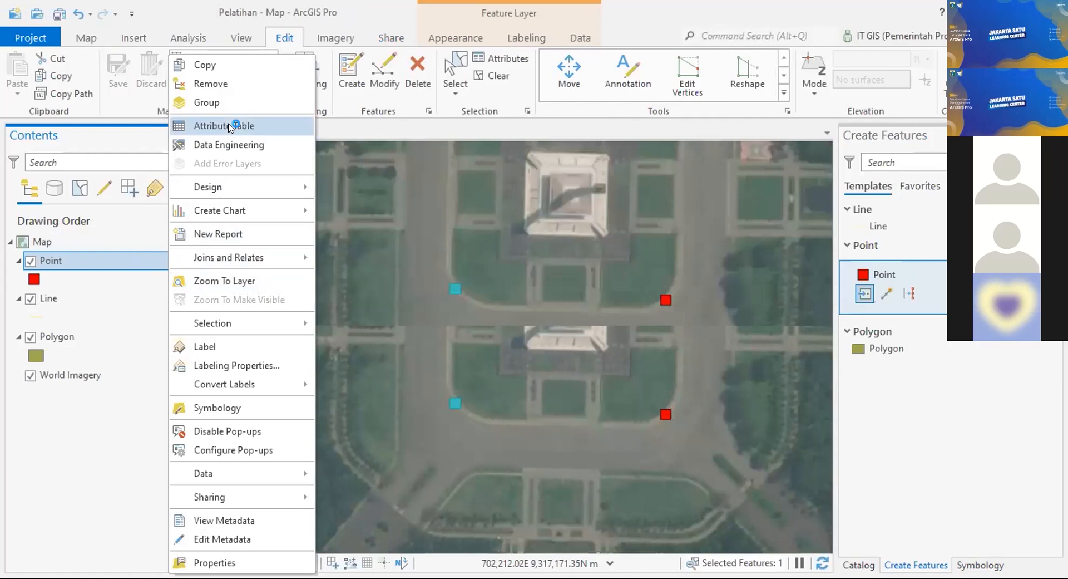
{"action": "left_click", "coordinate": [229, 127]}
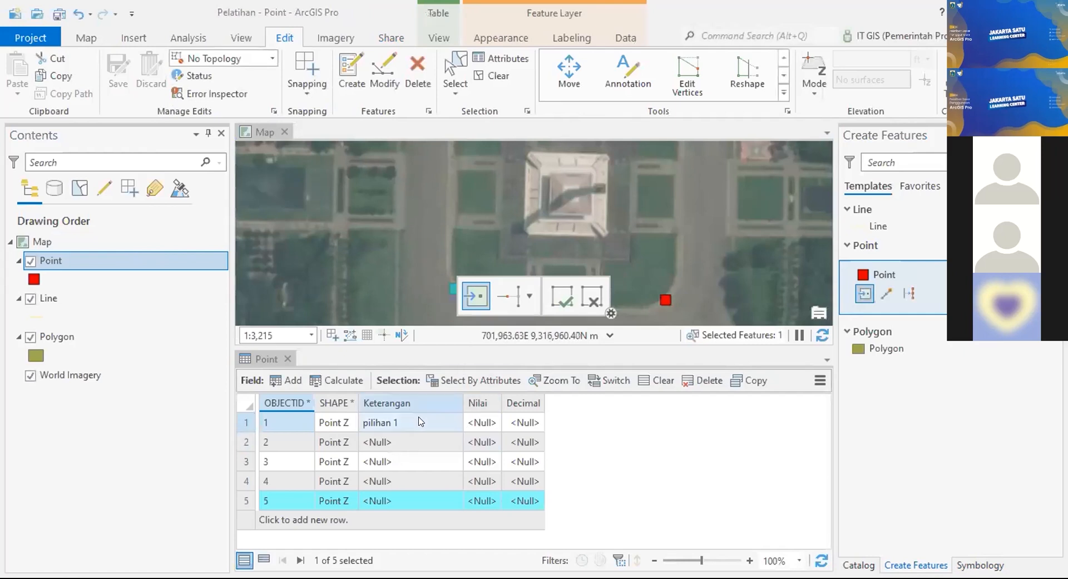
{"action": "mouse_move", "coordinate": [421, 399]}
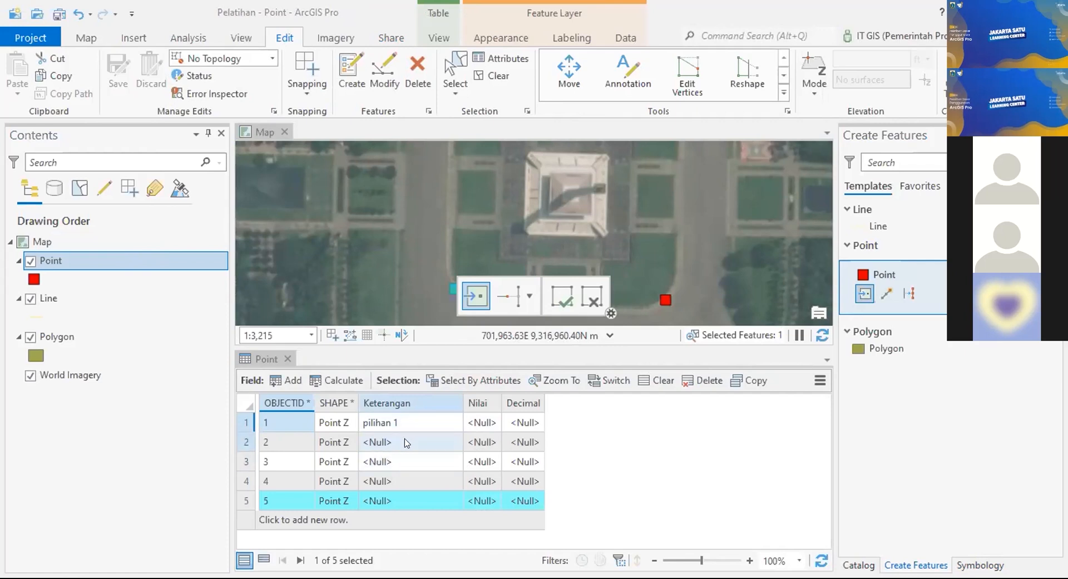
{"action": "left_click", "coordinate": [419, 442]}
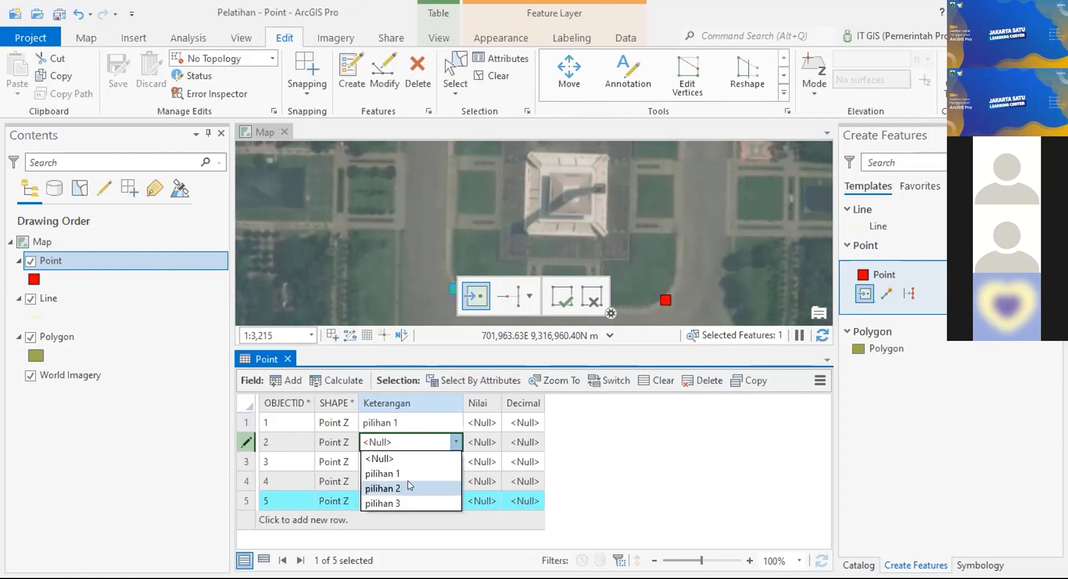
{"action": "left_click", "coordinate": [410, 488]}
Step: Set Keterangan for rows 3, 4 and 5 to pilihan 3, pilihan 1 and pilihan 3
{"action": "left_click", "coordinate": [425, 464]}
{"action": "left_click", "coordinate": [426, 465]}
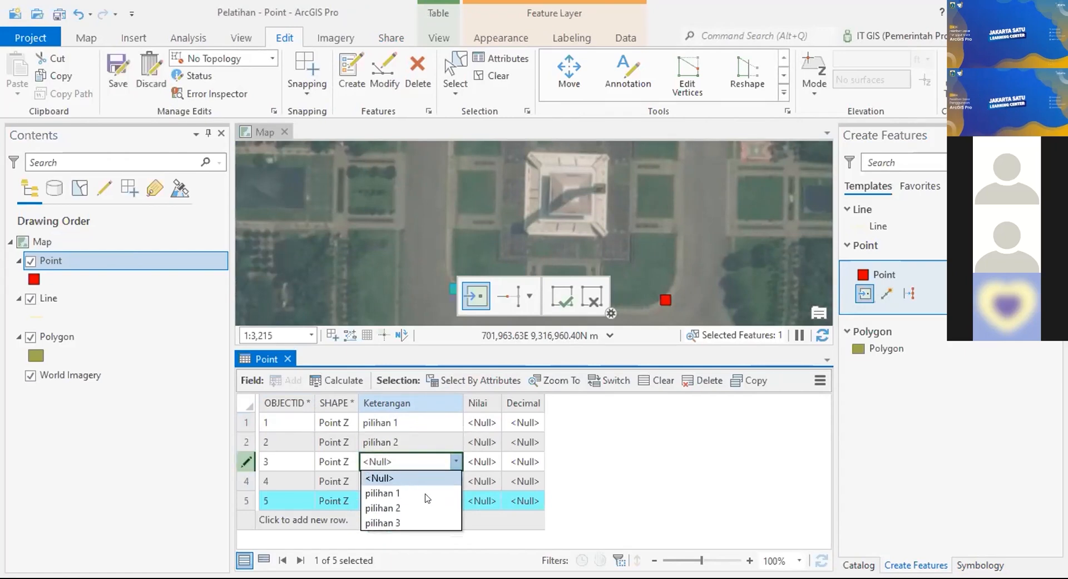
{"action": "left_click", "coordinate": [425, 516]}
{"action": "left_click", "coordinate": [420, 483]}
{"action": "left_click", "coordinate": [426, 512]}
{"action": "left_click", "coordinate": [429, 497]}
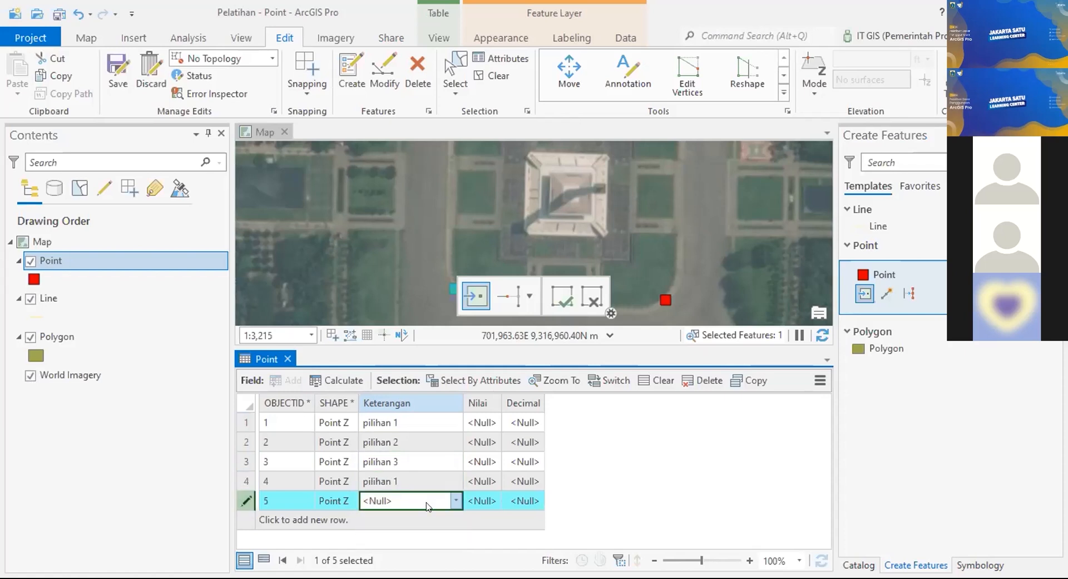
{"action": "left_click", "coordinate": [427, 500]}
{"action": "left_click", "coordinate": [417, 560]}
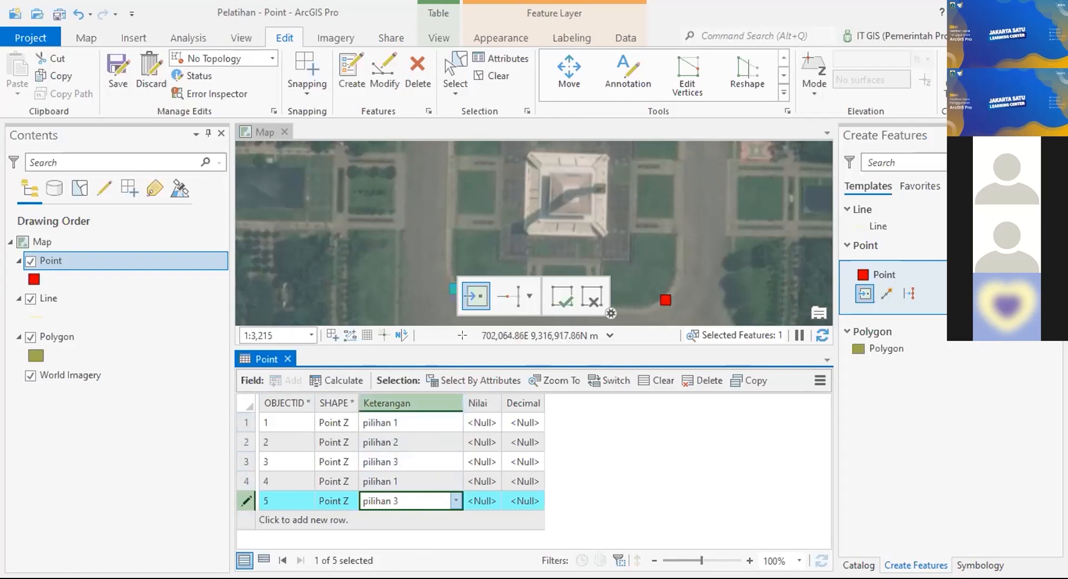
Step: Enter Nilai 10 and Decimal 0.1 for row 1, and Nilai 10 and Decimal 0.05 for row 2
{"action": "left_click", "coordinate": [481, 421]}
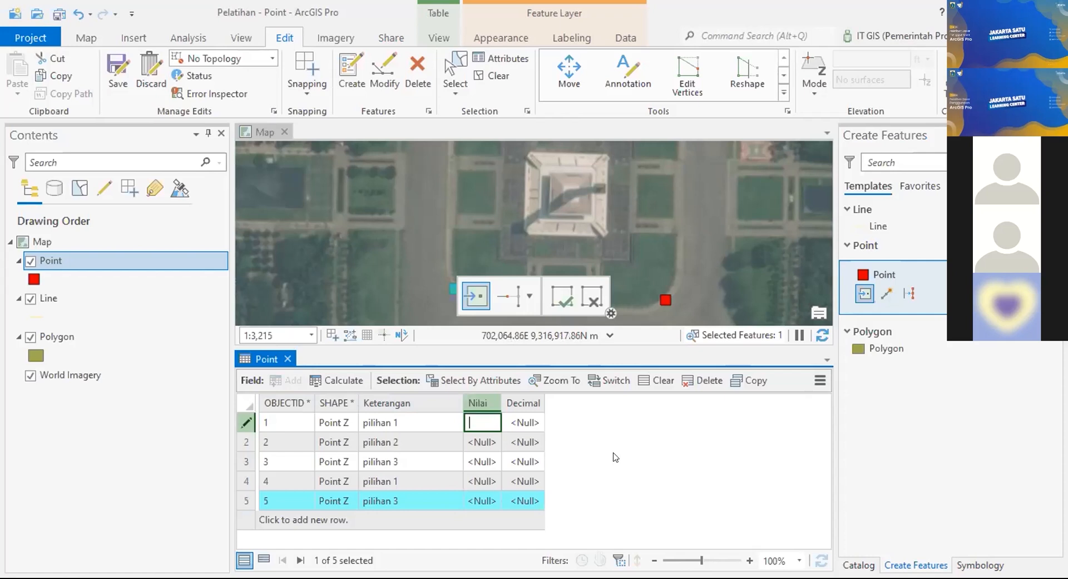
{"action": "type", "text": "10"}
{"action": "left_click", "coordinate": [532, 424]}
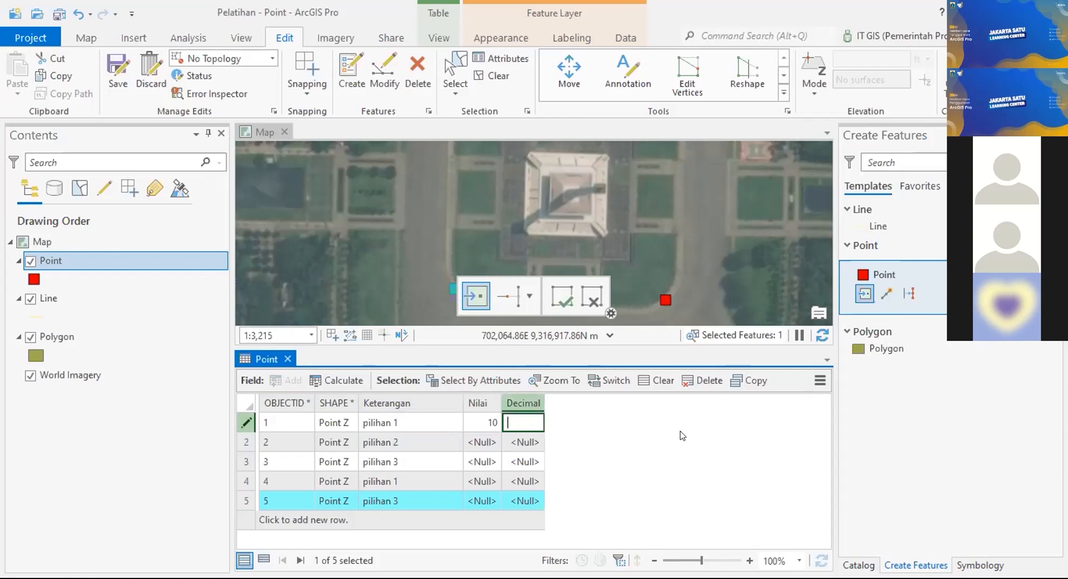
{"action": "type", "text": "0.1"}
{"action": "key", "text": "Return"}
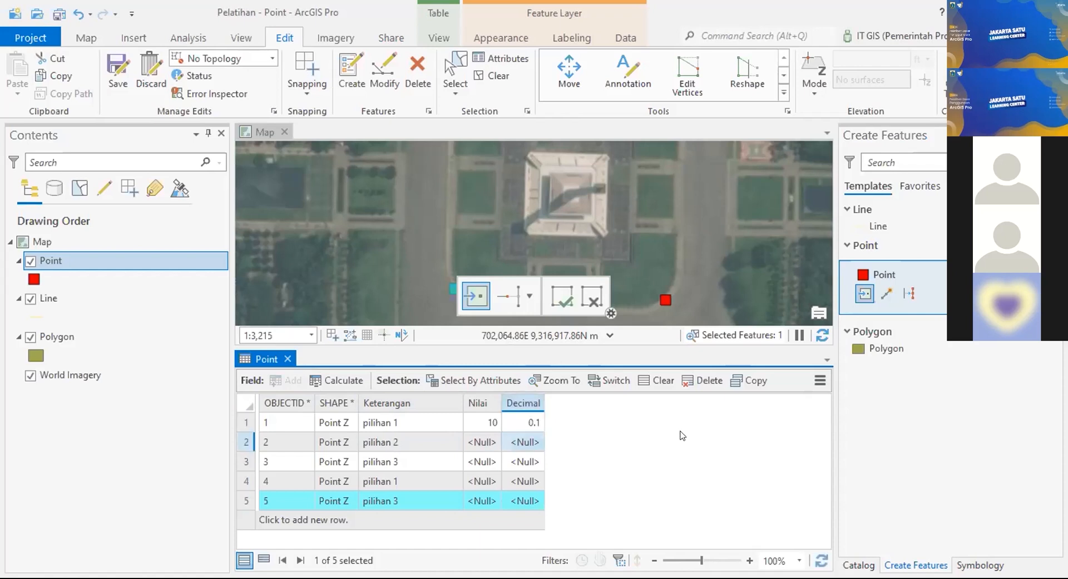
{"action": "double_click", "coordinate": [482, 442]}
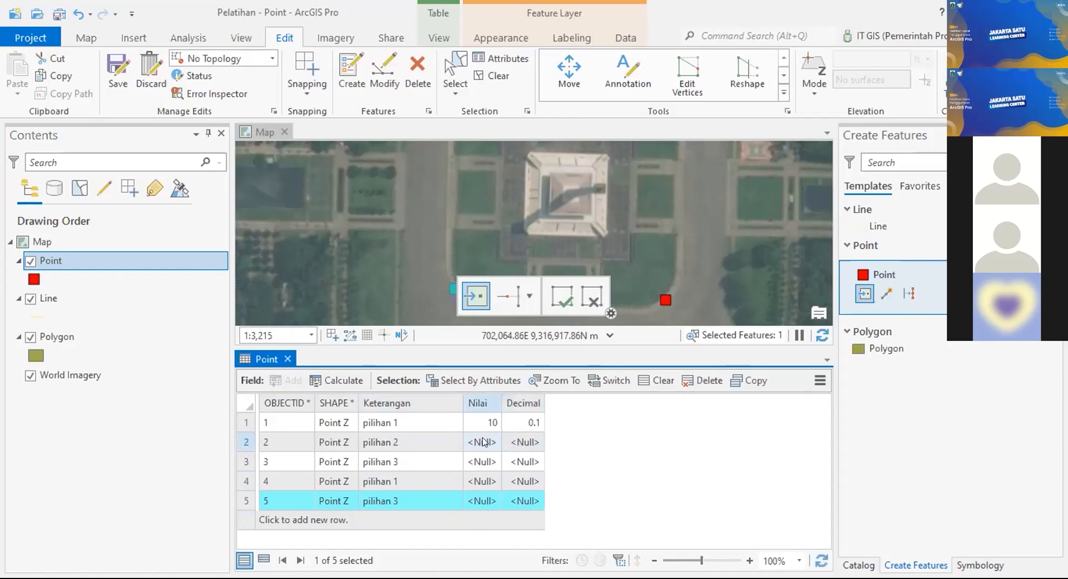
{"action": "type", "text": "10"}
{"action": "double_click", "coordinate": [531, 442]}
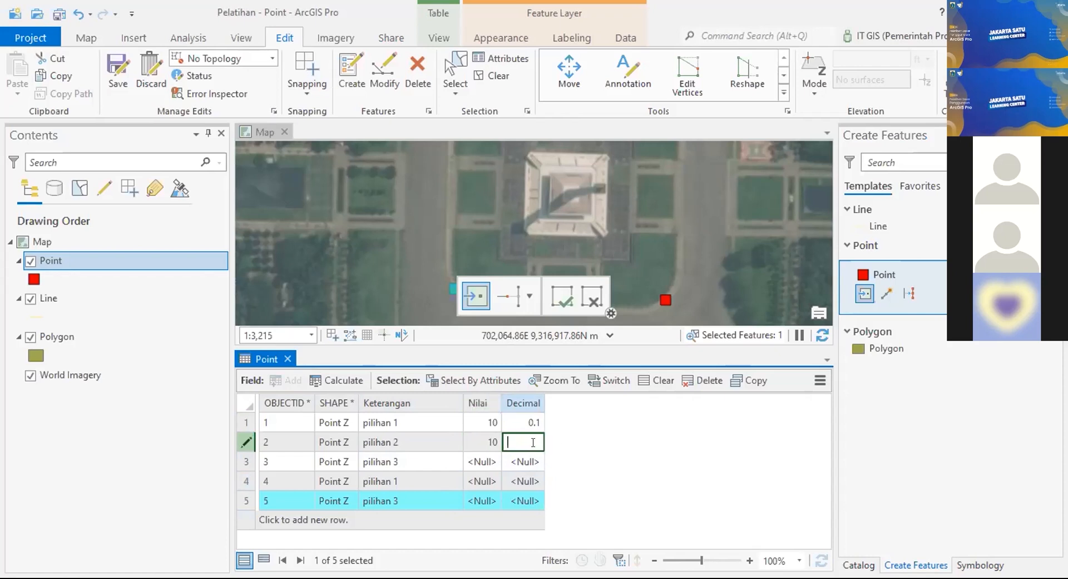
{"action": "type", "text": "0.05"}
{"action": "key", "text": "Return"}
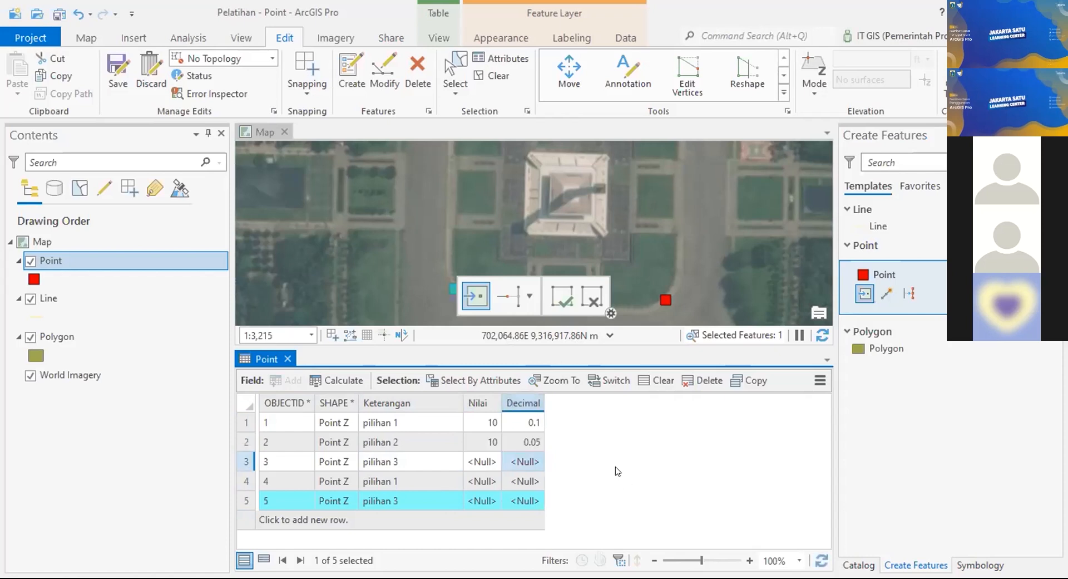
Step: Enter Nilai 15, 12, 11 and Decimal 0.55, 0.6, 0.15 for rows 3–5
{"action": "left_click", "coordinate": [491, 459]}
{"action": "type", "text": "15"}
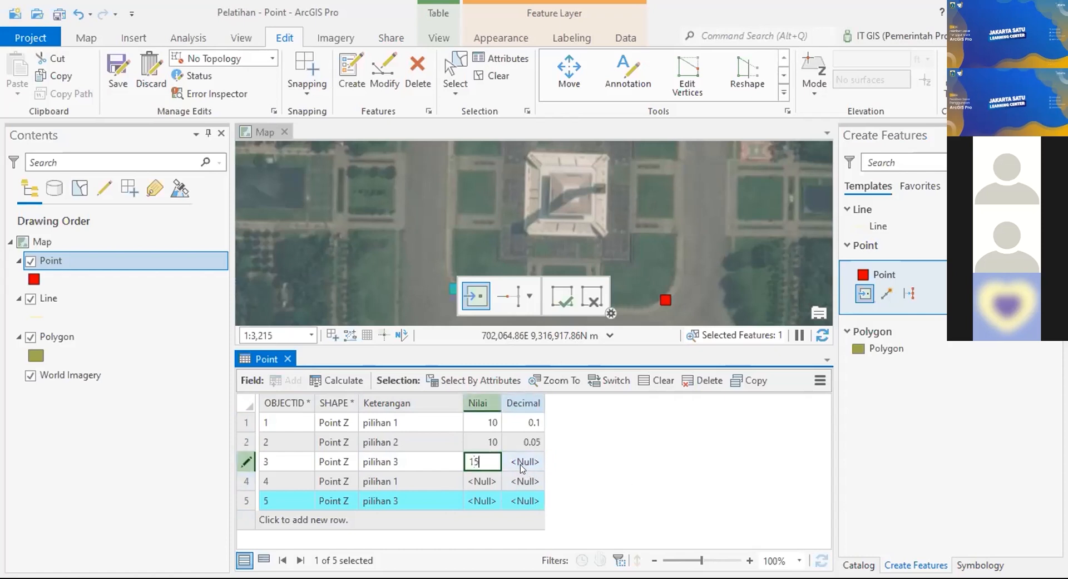
{"action": "left_click", "coordinate": [523, 468]}
{"action": "type", "text": "0.55"}
{"action": "left_click", "coordinate": [487, 481]}
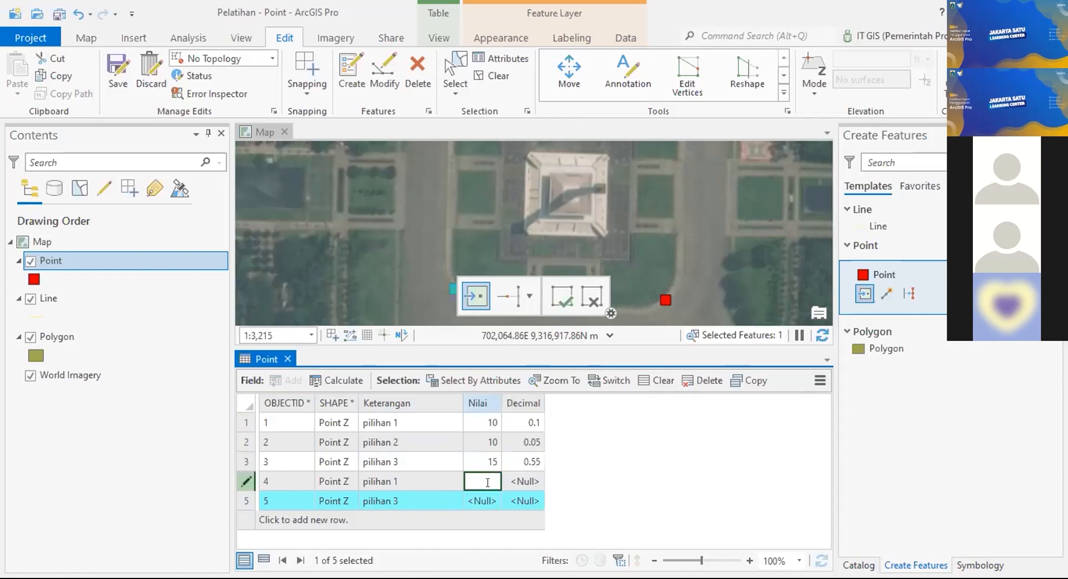
{"action": "type", "text": "12"}
{"action": "left_click", "coordinate": [525, 482]}
{"action": "type", "text": "0.6"}
{"action": "left_click", "coordinate": [485, 495]}
{"action": "type", "text": "11"}
{"action": "left_click", "coordinate": [521, 498]}
{"action": "type", "text": "0.15"}
{"action": "key", "text": "Return"}
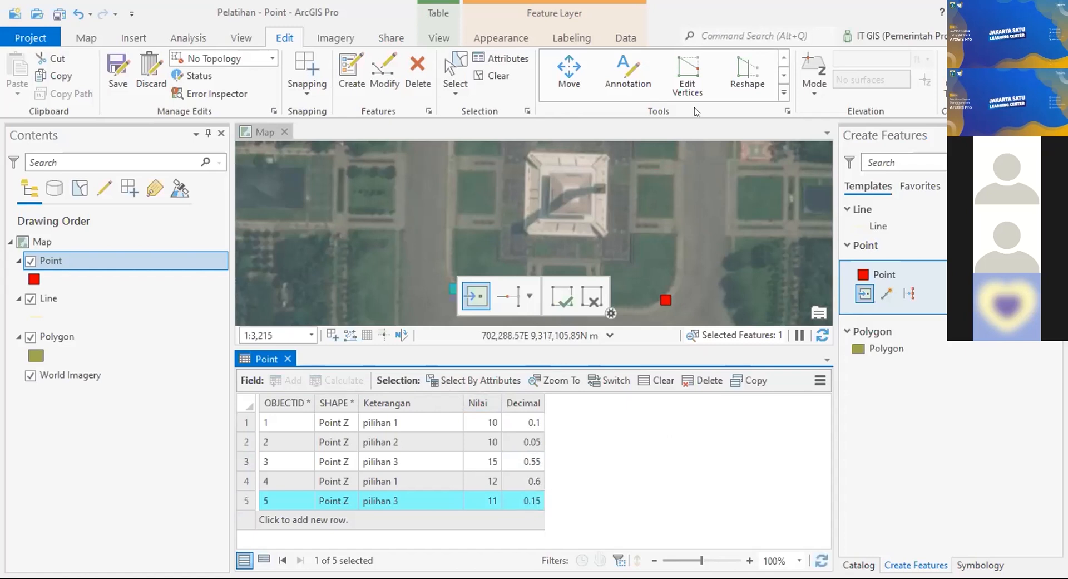
{"action": "left_click", "coordinate": [895, 407]}
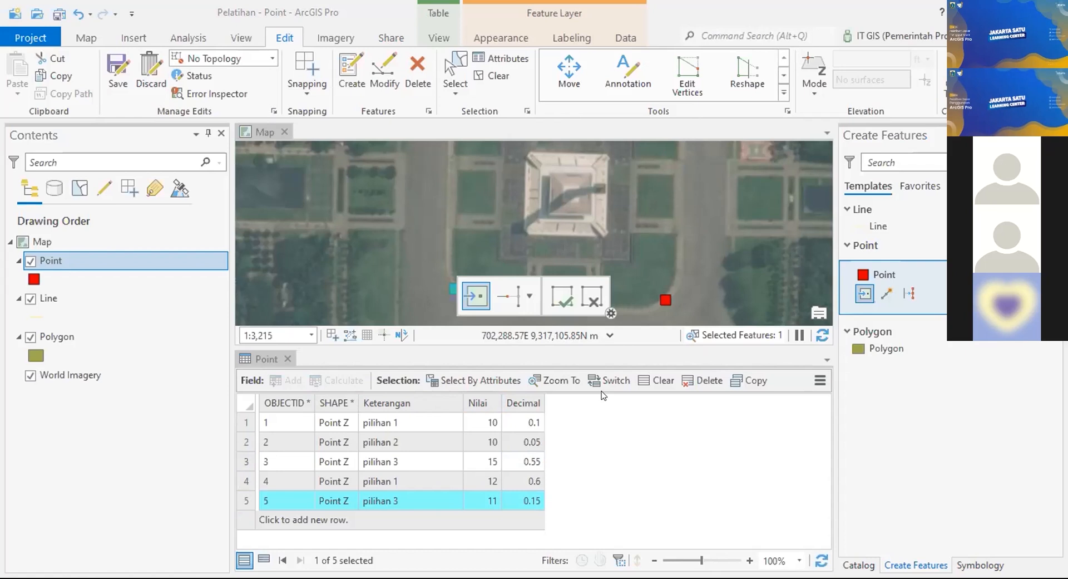
Step: Save the point edits, confirming with Yes
{"action": "left_click", "coordinate": [103, 68]}
{"action": "left_click", "coordinate": [546, 312]}
{"action": "left_click", "coordinate": [119, 261]}
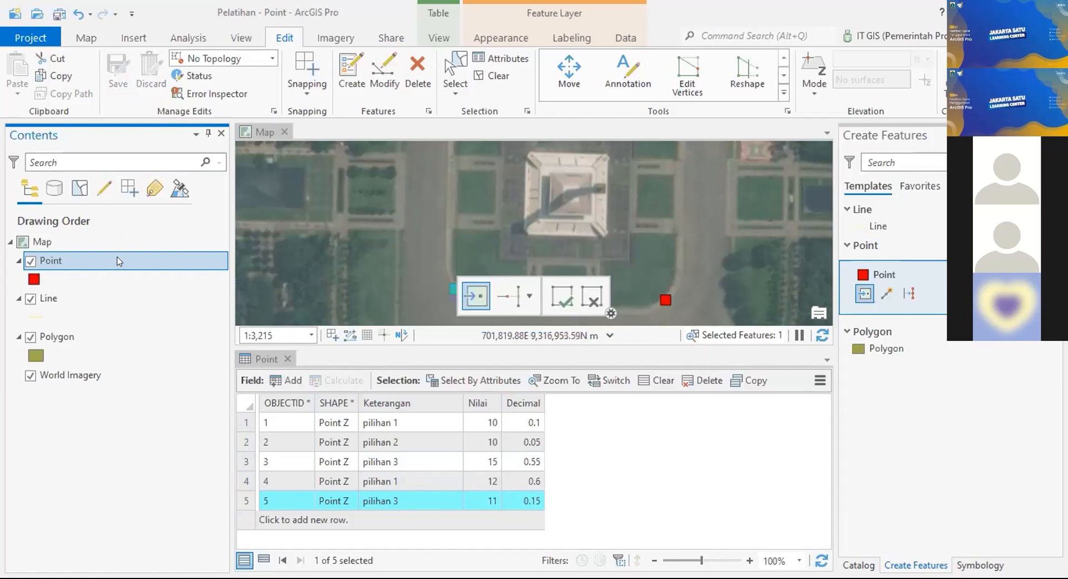
Step: Open the Point Fields view and keep Keterangan as the Keterangan field's domain
{"action": "right_click", "coordinate": [119, 261]}
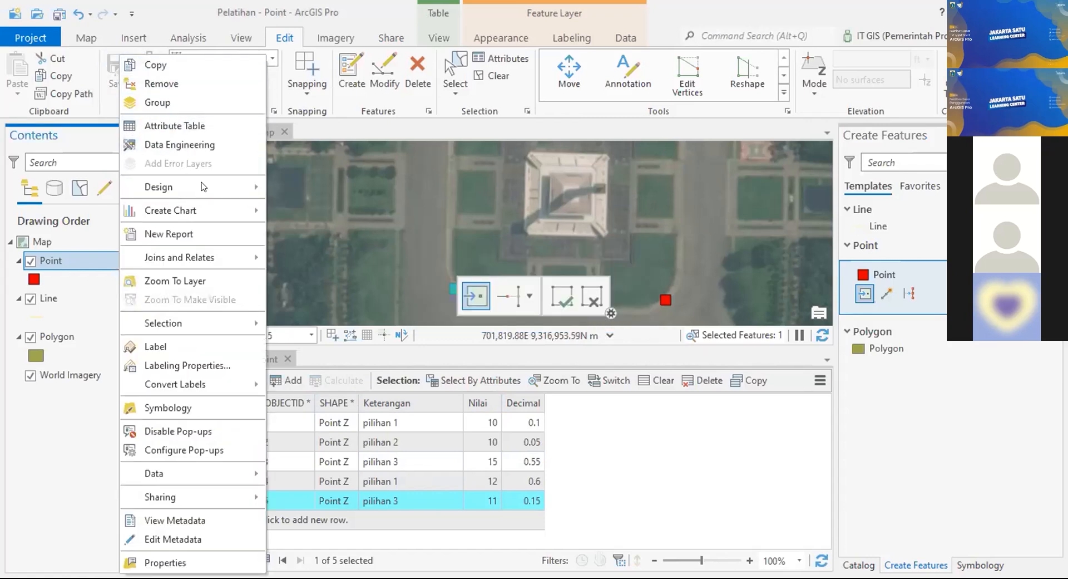
{"action": "mouse_move", "coordinate": [233, 192]}
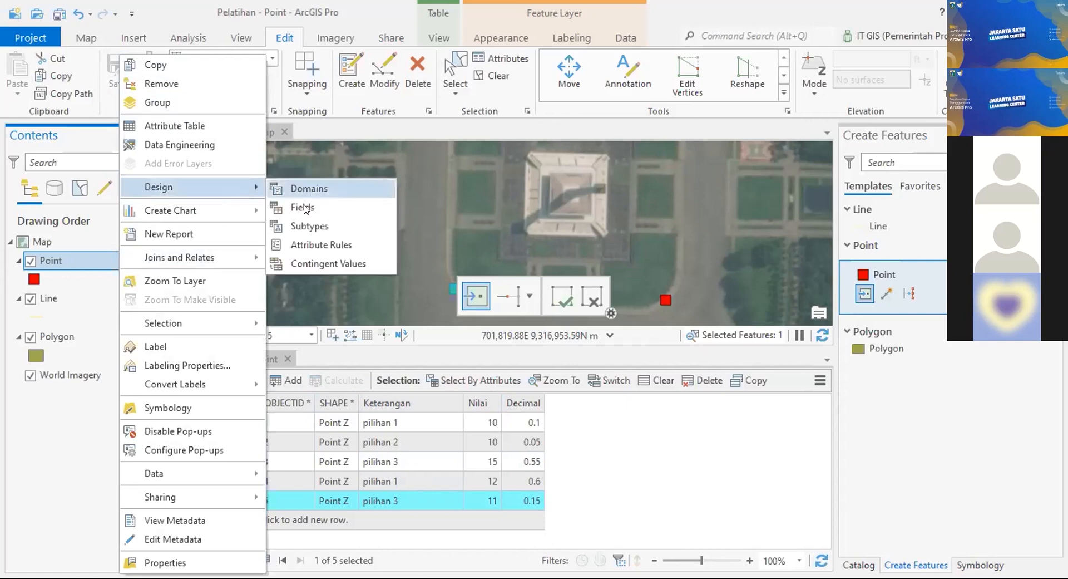
{"action": "left_click", "coordinate": [303, 208]}
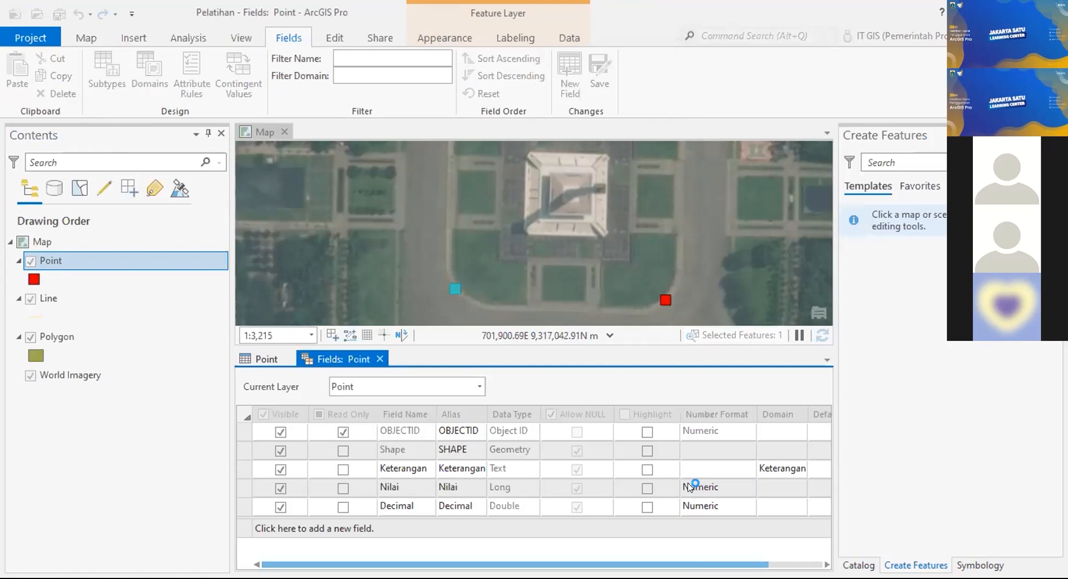
{"action": "left_click", "coordinate": [784, 469]}
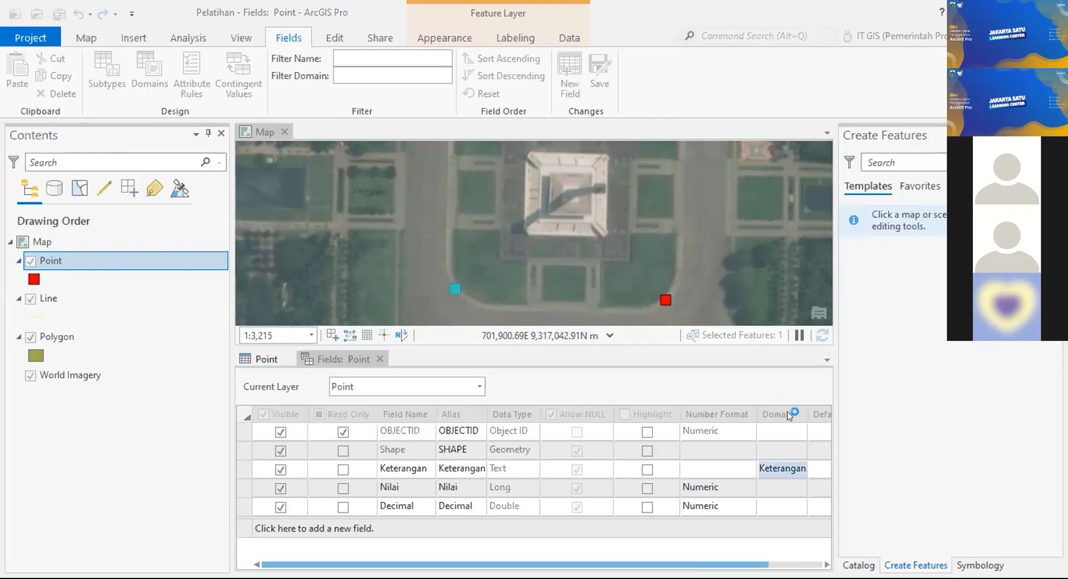
{"action": "left_click", "coordinate": [785, 470]}
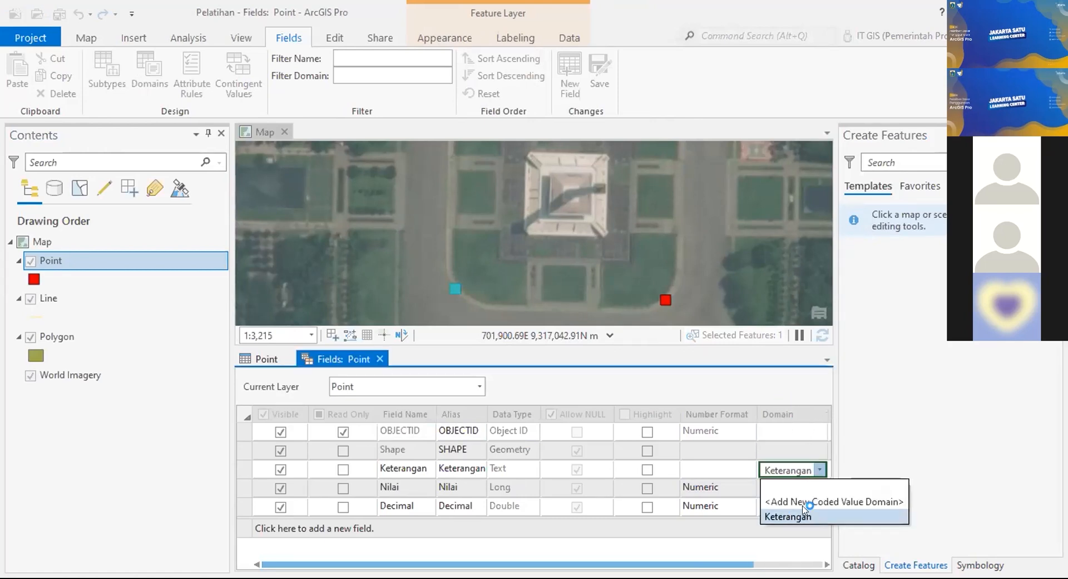
{"action": "left_click", "coordinate": [785, 515]}
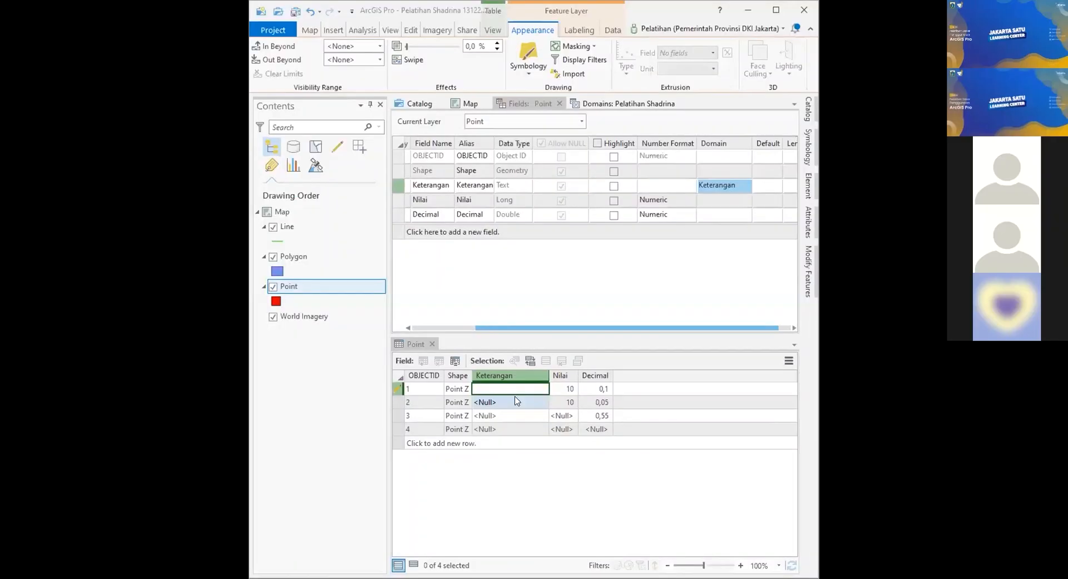
Step: Maximize the window and reconfirm Keterangan as the Keterangan field's domain
{"action": "left_click", "coordinate": [776, 16]}
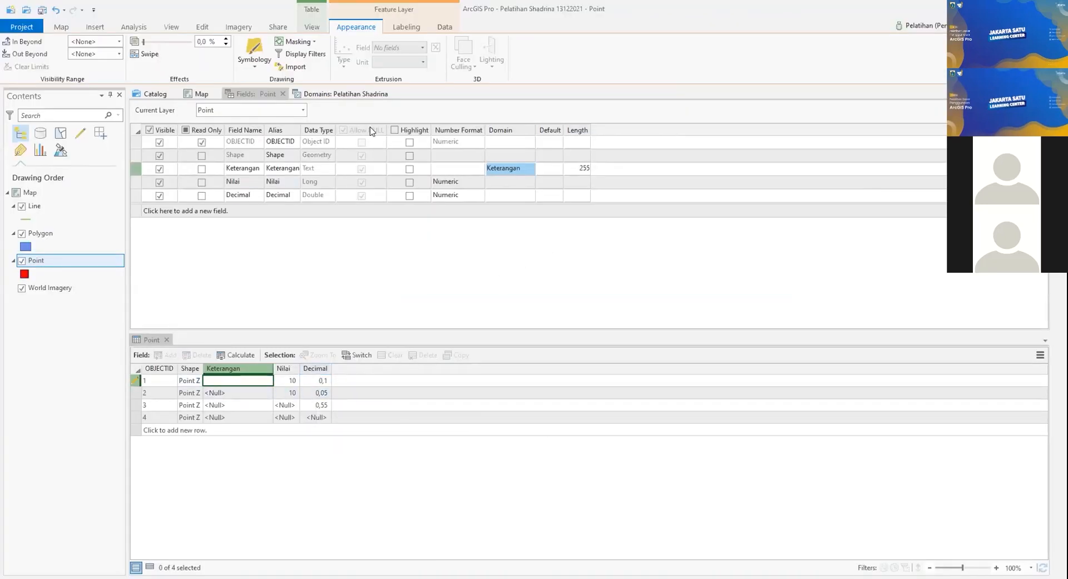
{"action": "left_click", "coordinate": [517, 169]}
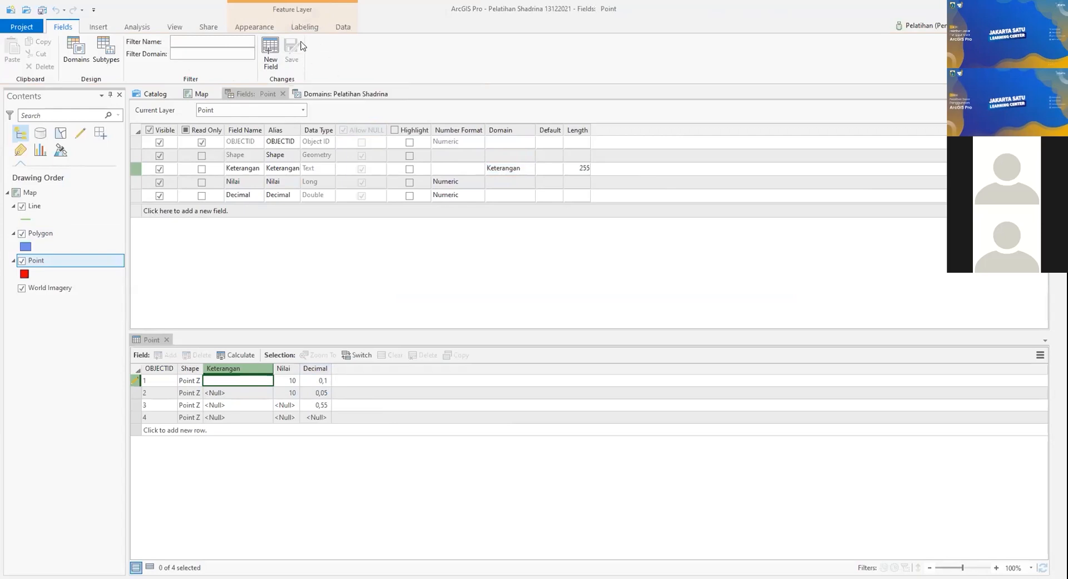
{"action": "left_click", "coordinate": [517, 167]}
{"action": "left_click", "coordinate": [517, 169]}
{"action": "left_click", "coordinate": [530, 169]}
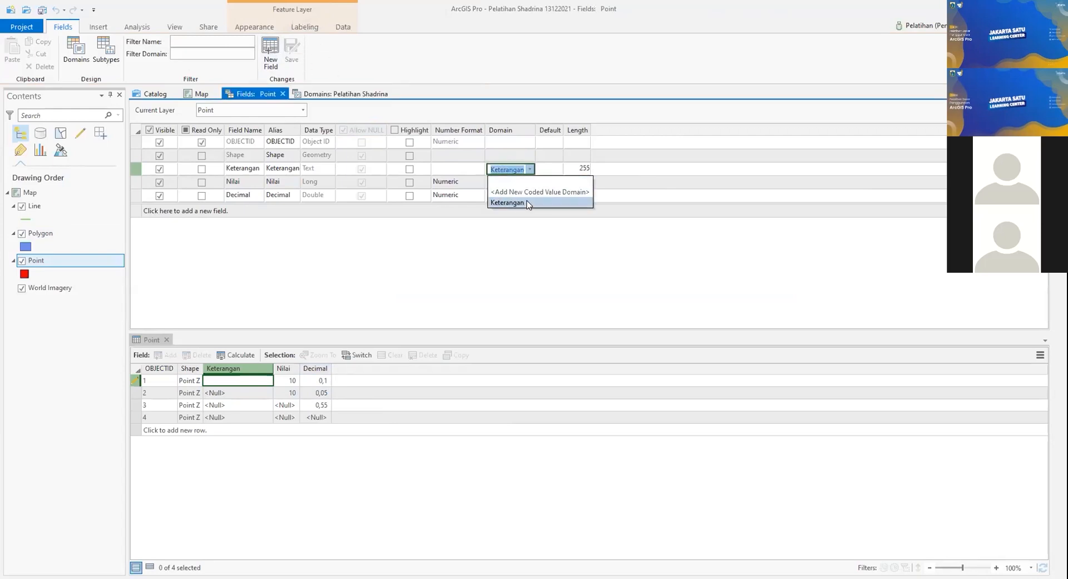
{"action": "left_click", "coordinate": [507, 204]}
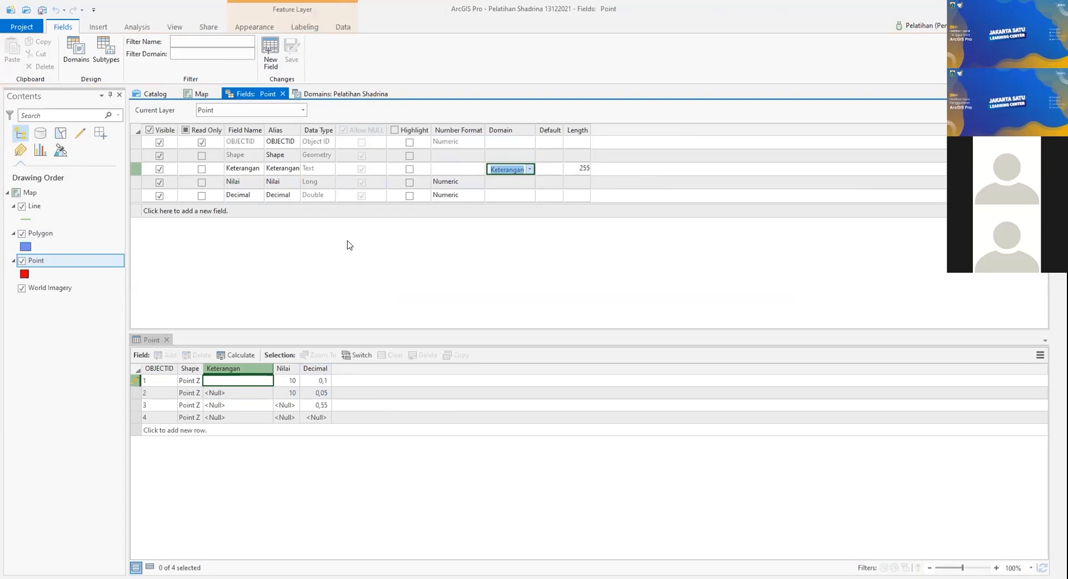
Step: Select row 1's Keterangan in the attribute table, then close the Point Fields view
{"action": "left_click", "coordinate": [231, 385]}
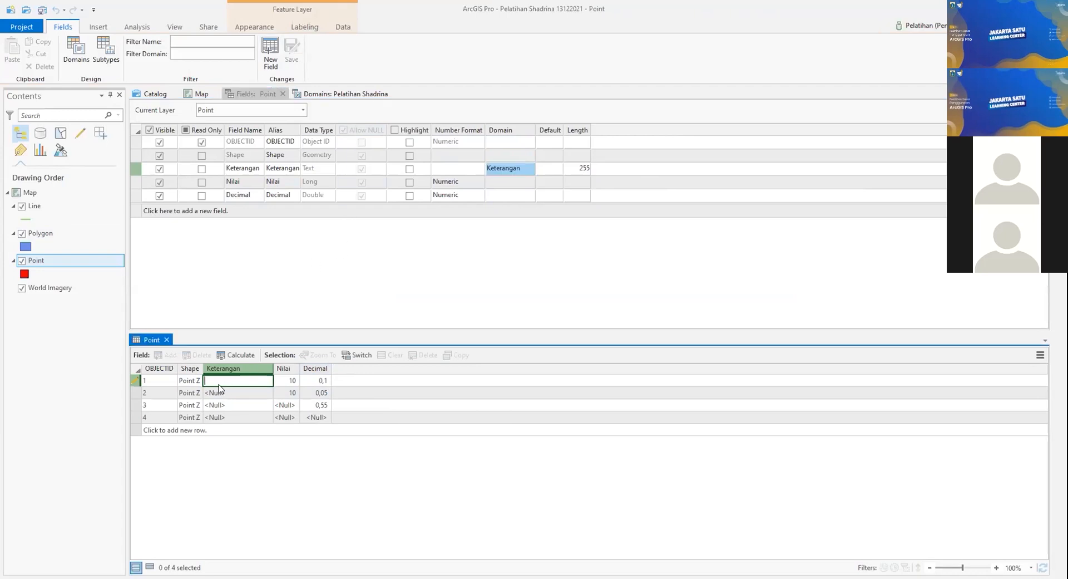
{"action": "left_click", "coordinate": [217, 383]}
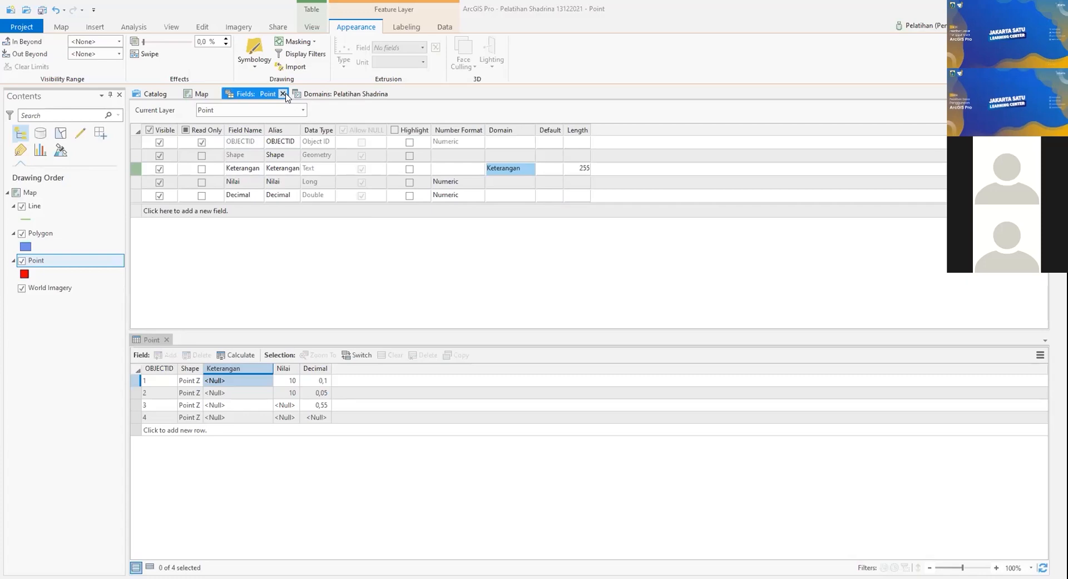
{"action": "left_click", "coordinate": [282, 94]}
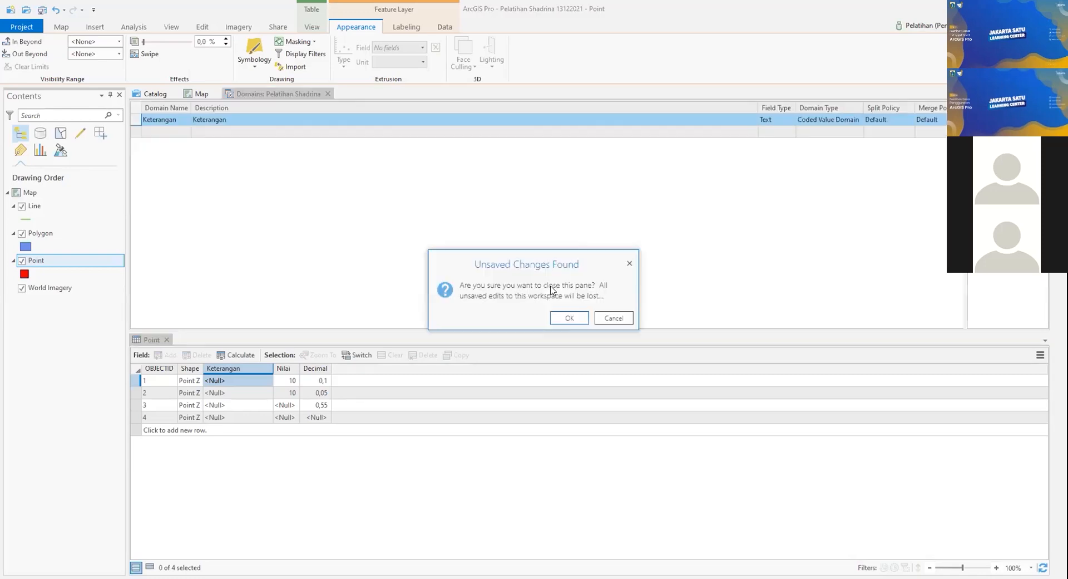
Step: Cancel the unsaved-changes prompt, then close the Domains view discarding its changes
{"action": "left_click", "coordinate": [614, 318]}
{"action": "left_click", "coordinate": [73, 337]}
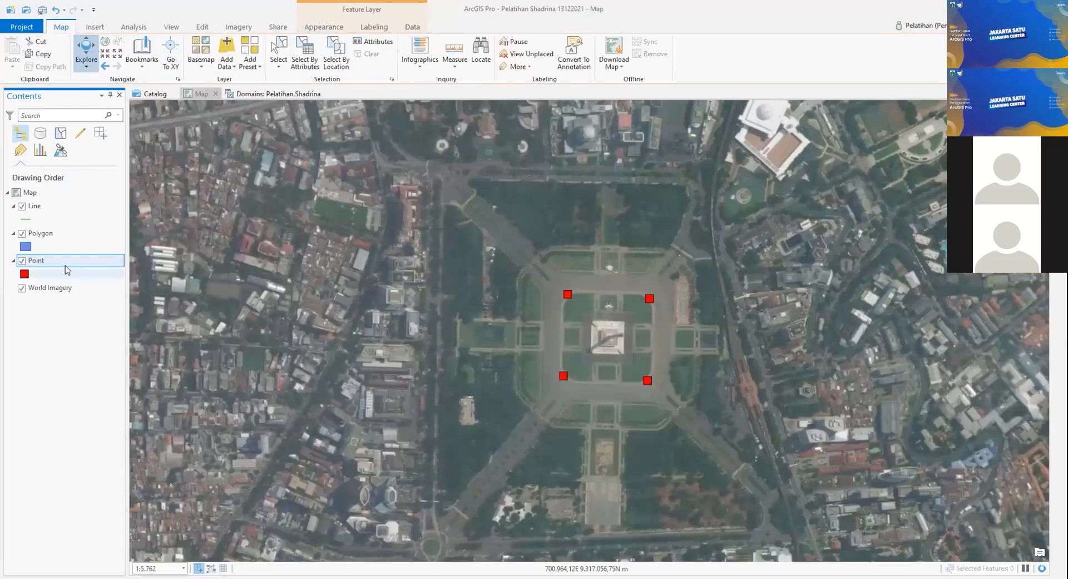
{"action": "right_click", "coordinate": [65, 259]}
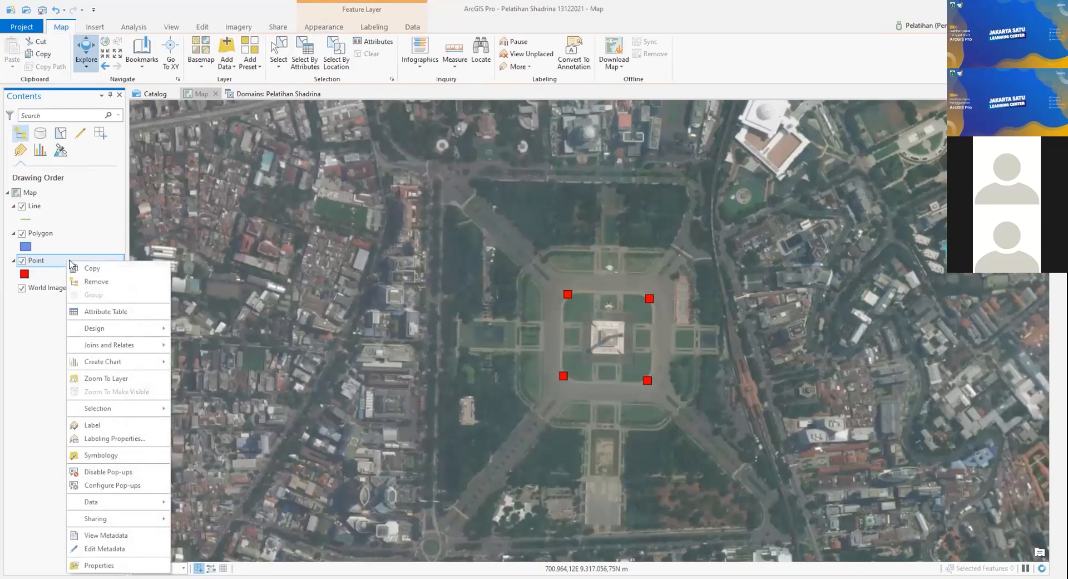
{"action": "mouse_move", "coordinate": [114, 330]}
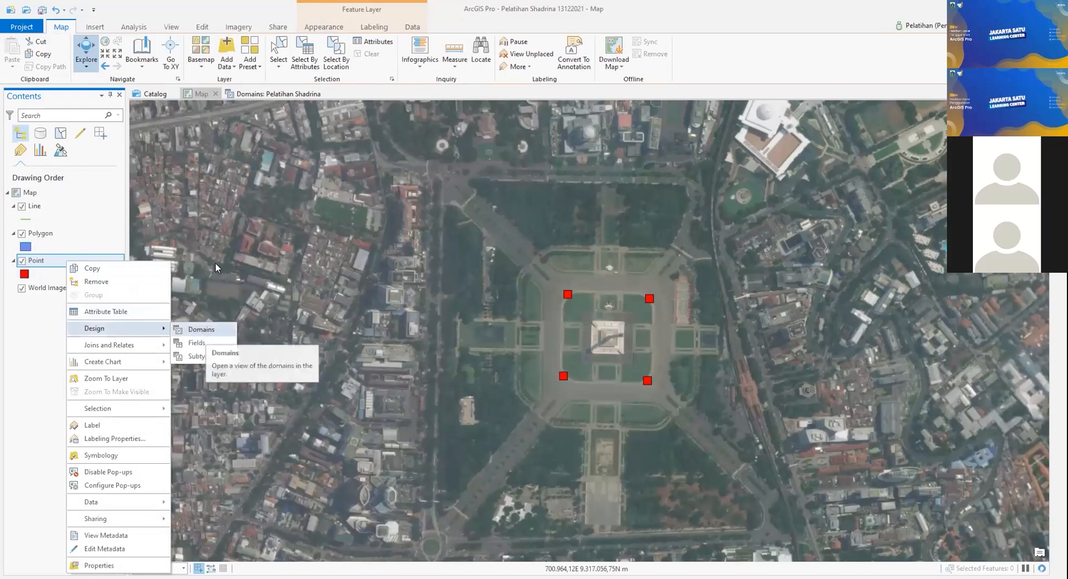
{"action": "left_click", "coordinate": [327, 95]}
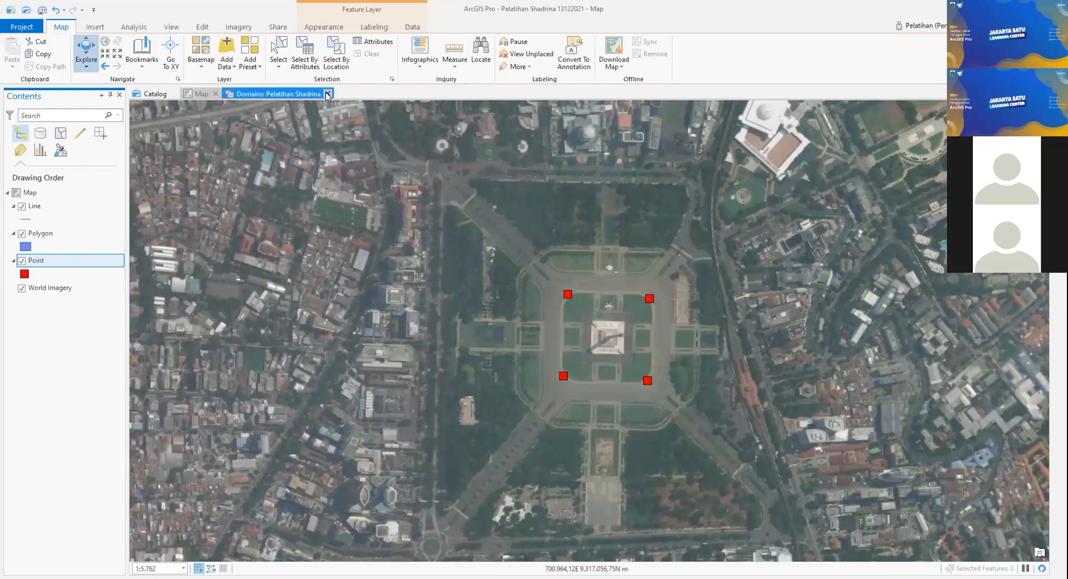
{"action": "left_click", "coordinate": [327, 95]}
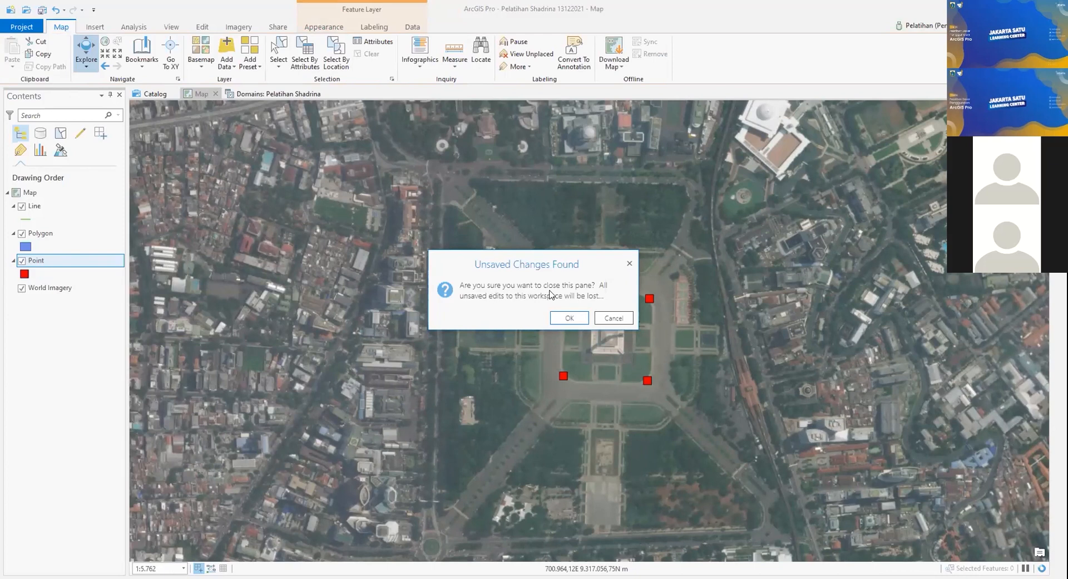
{"action": "left_click", "coordinate": [568, 318]}
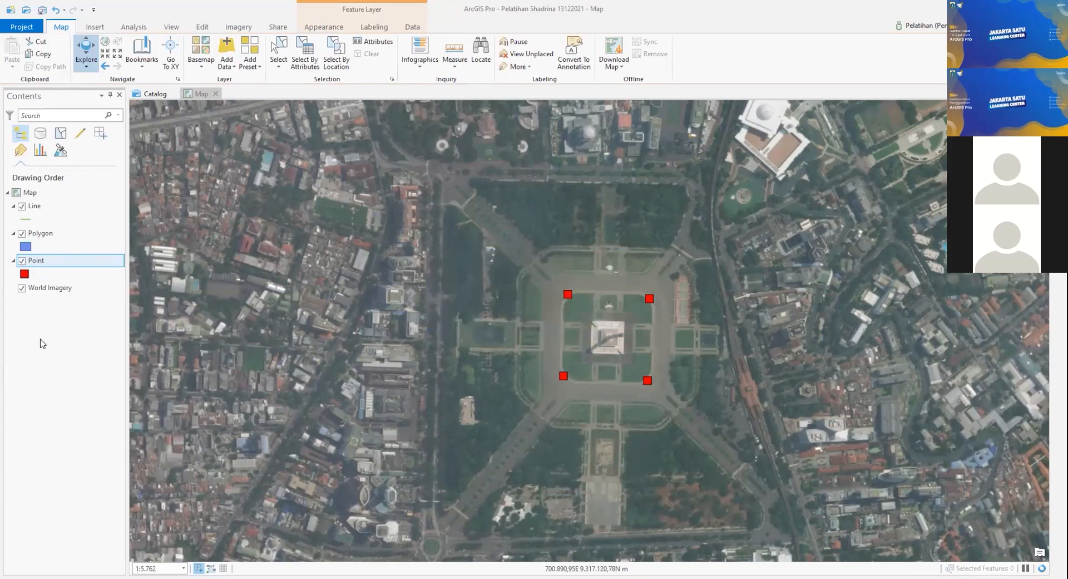
{"action": "right_click", "coordinate": [63, 262]}
{"action": "mouse_move", "coordinate": [131, 334]}
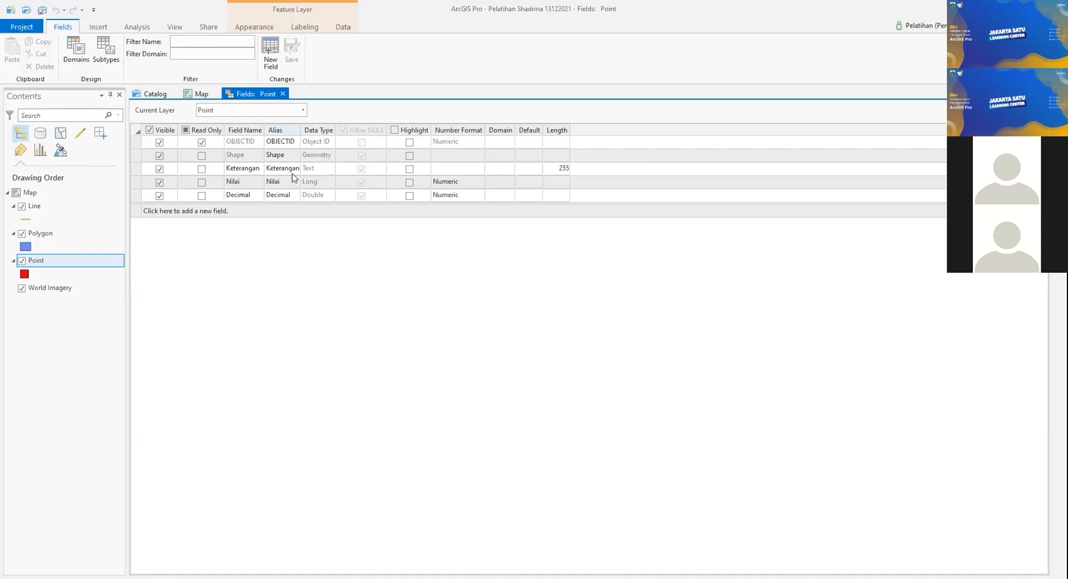
{"action": "left_click", "coordinate": [507, 170]}
{"action": "left_click", "coordinate": [508, 170]}
{"action": "left_click", "coordinate": [509, 203]}
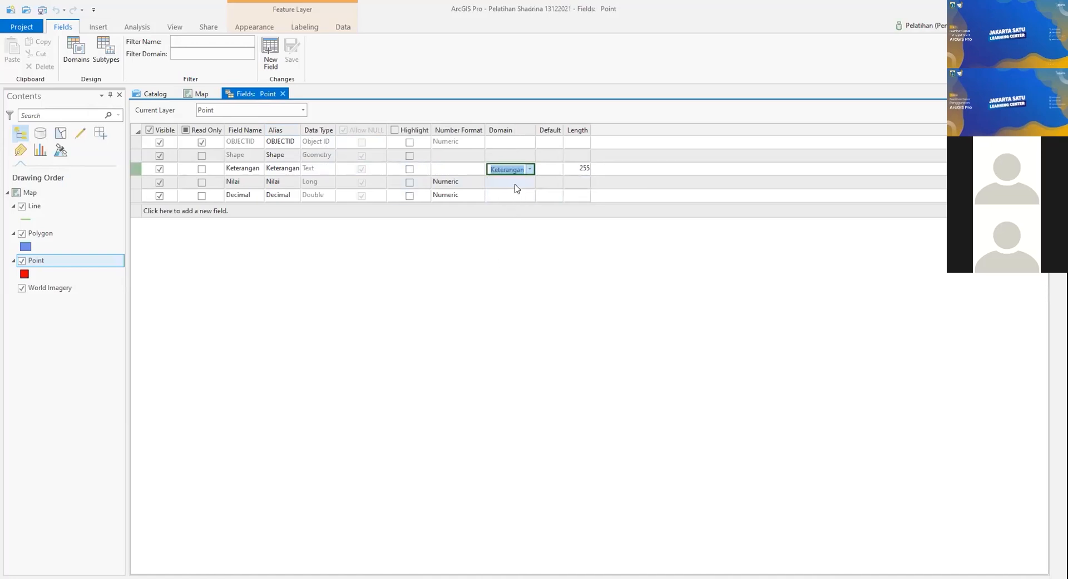
{"action": "left_click", "coordinate": [530, 169]}
{"action": "left_click", "coordinate": [526, 268]}
{"action": "left_click", "coordinate": [43, 303]}
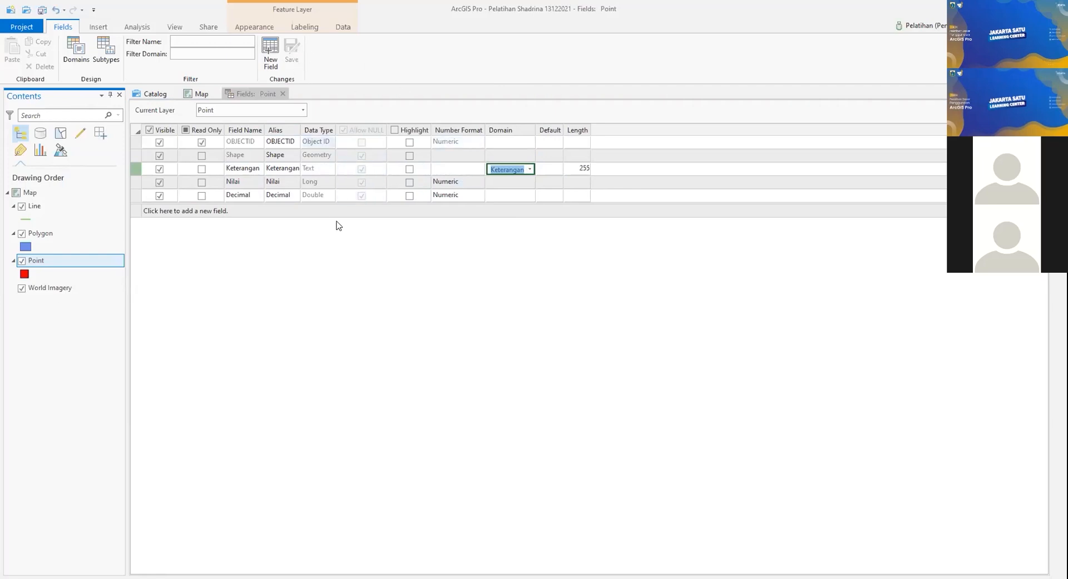
{"action": "left_click", "coordinate": [283, 94]}
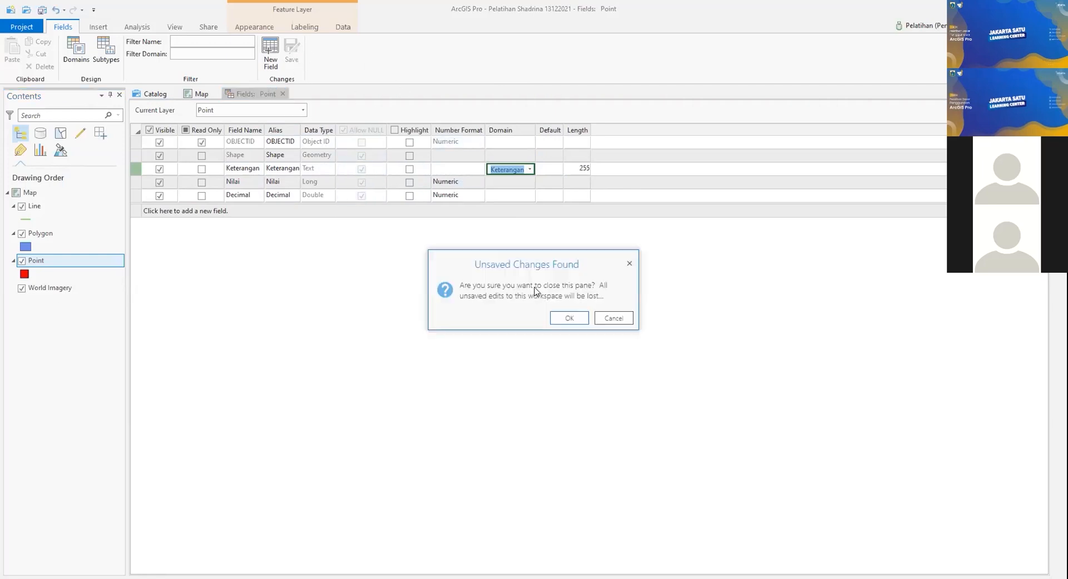
{"action": "left_click", "coordinate": [569, 320]}
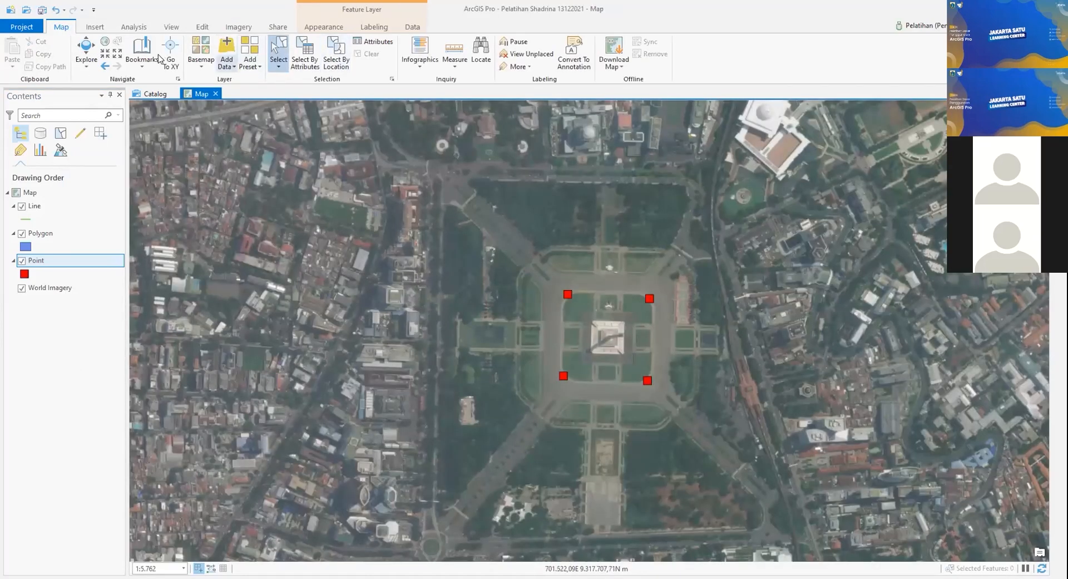
Step: Pan the map so the points sit left of centre, then save all edits
{"action": "left_click", "coordinate": [85, 56]}
{"action": "left_click_drag", "start_coordinate": [286, 219], "coordinate": [280, 217]}
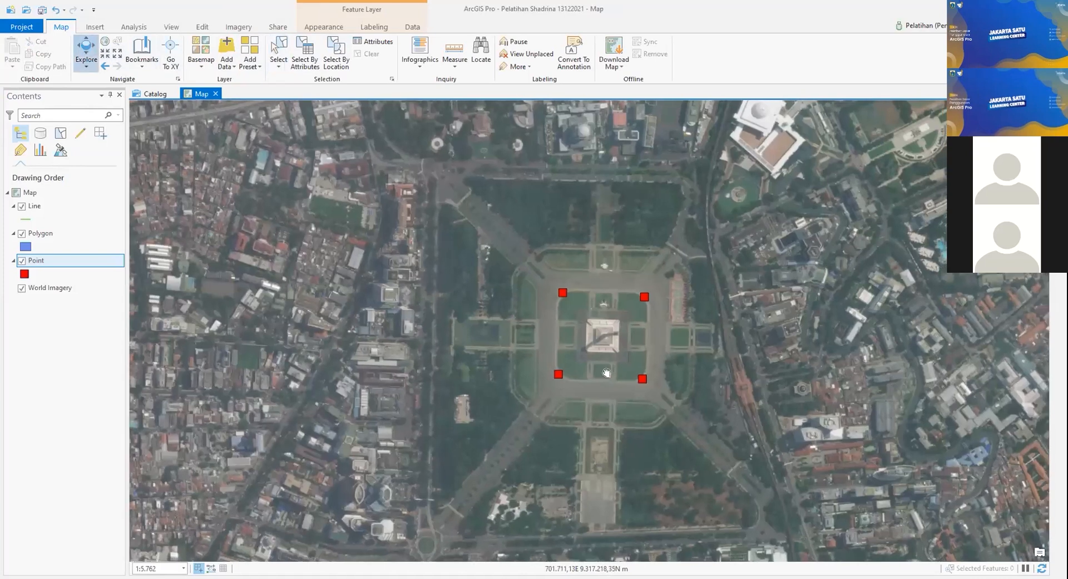
{"action": "left_click_drag", "start_coordinate": [696, 358], "coordinate": [654, 343]}
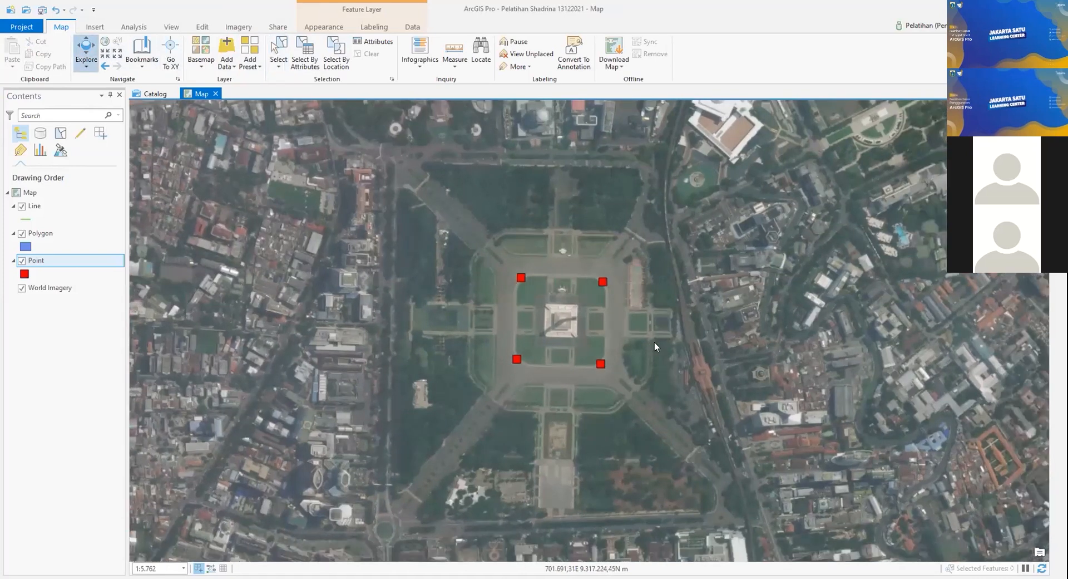
{"action": "left_click_drag", "start_coordinate": [654, 343], "coordinate": [574, 310]}
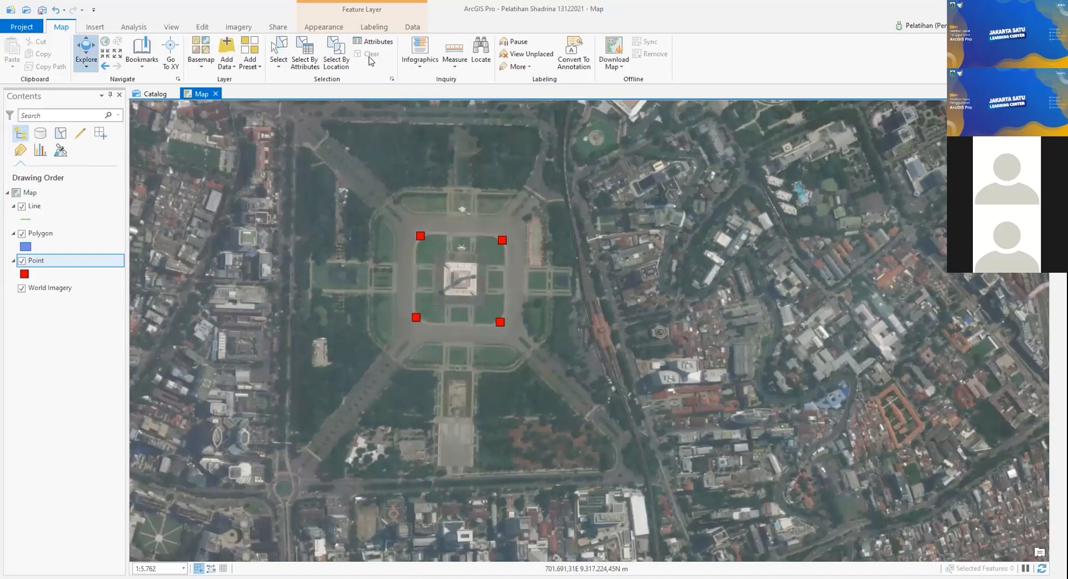
{"action": "left_click", "coordinate": [202, 26]}
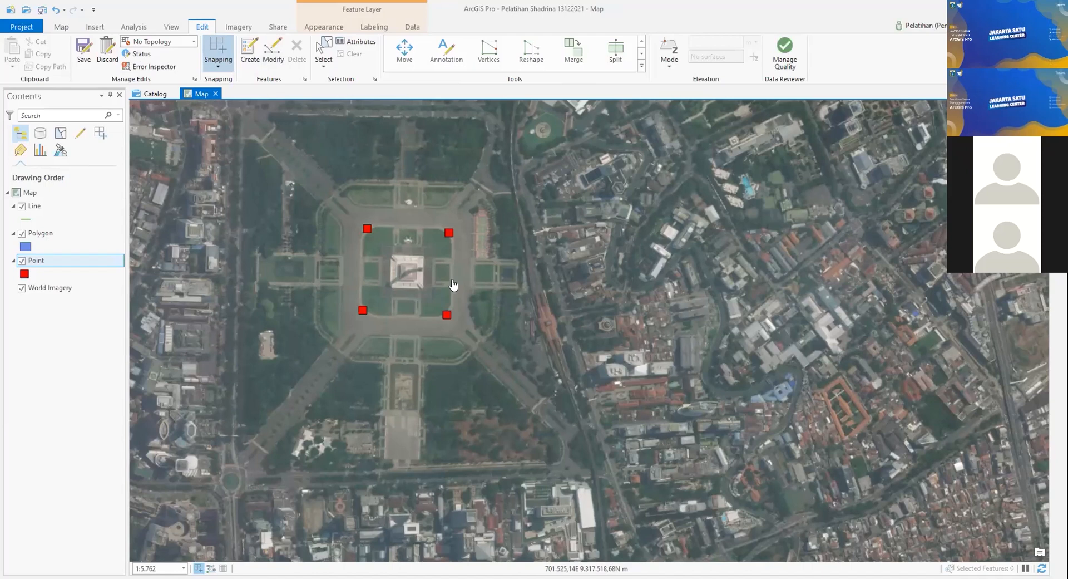
{"action": "key", "text": "Return"}
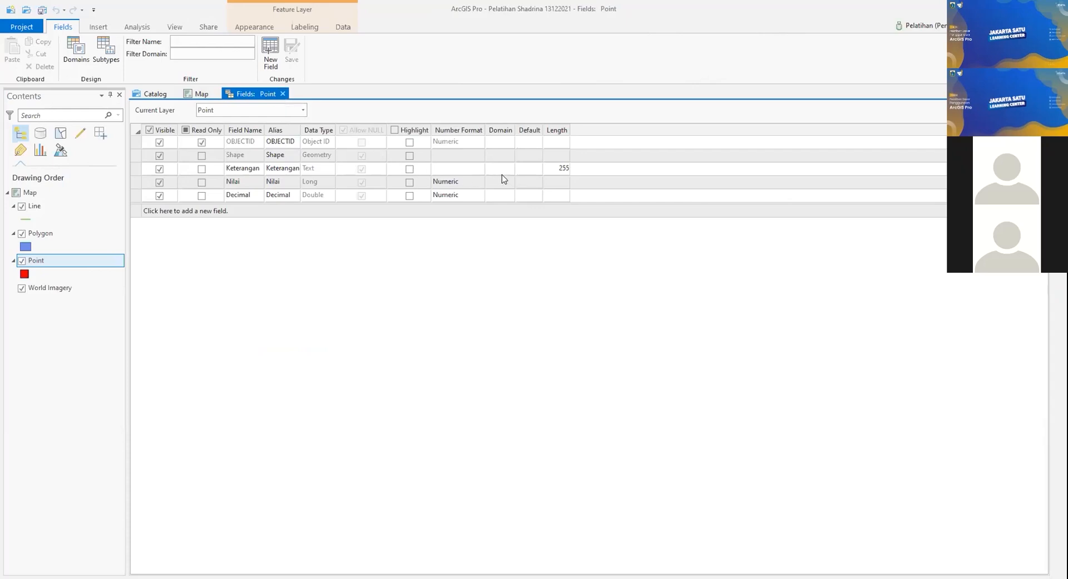
Step: Assign the Keterangan domain to the Keterangan field and save the field changes
{"action": "left_click", "coordinate": [495, 168]}
{"action": "left_click", "coordinate": [509, 169]}
{"action": "left_click", "coordinate": [508, 203]}
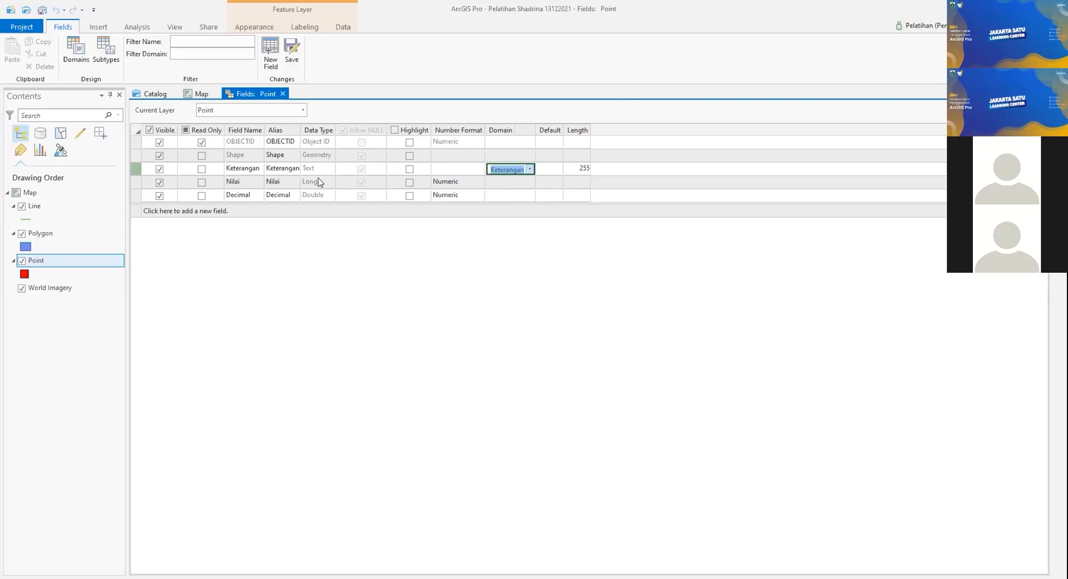
{"action": "left_click", "coordinate": [289, 54]}
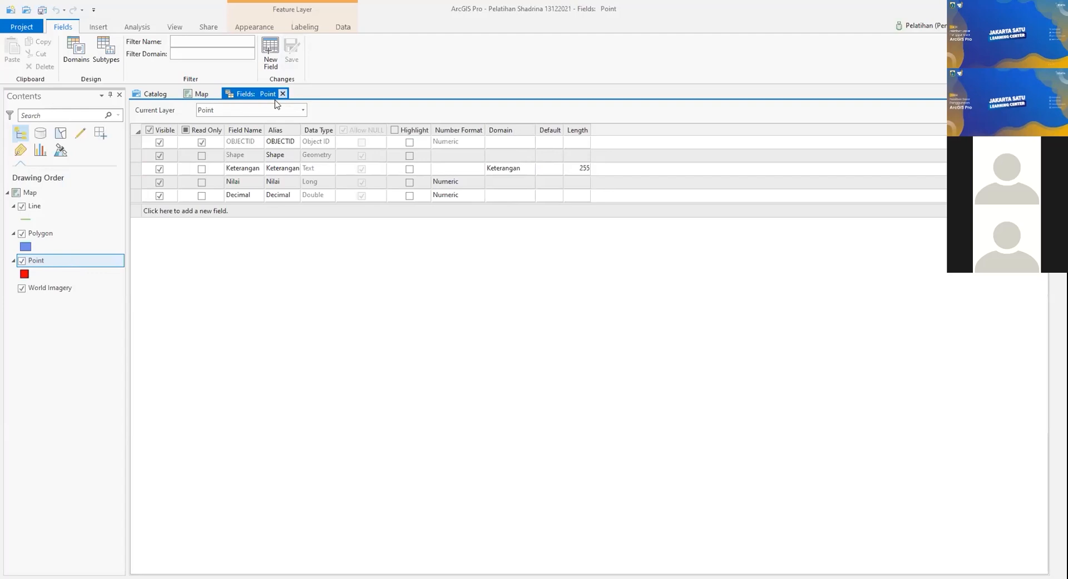
{"action": "right_click", "coordinate": [76, 263]}
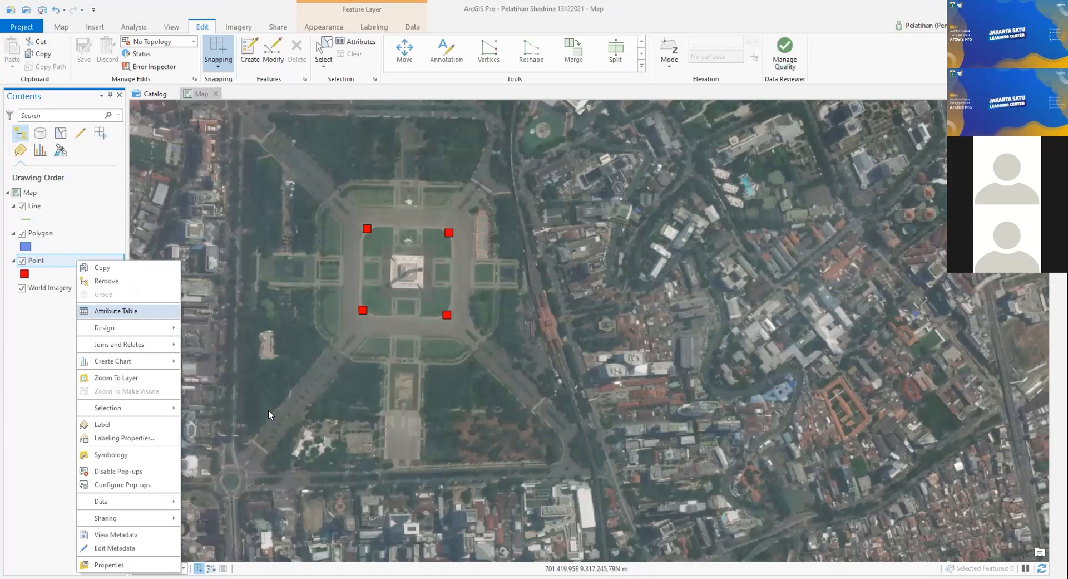
Step: Set Keterangan for points 1–3 to pilihan1, pilihan2 and pilihan3, and commit the edits
{"action": "double_click", "coordinate": [264, 404]}
{"action": "left_click", "coordinate": [269, 404]}
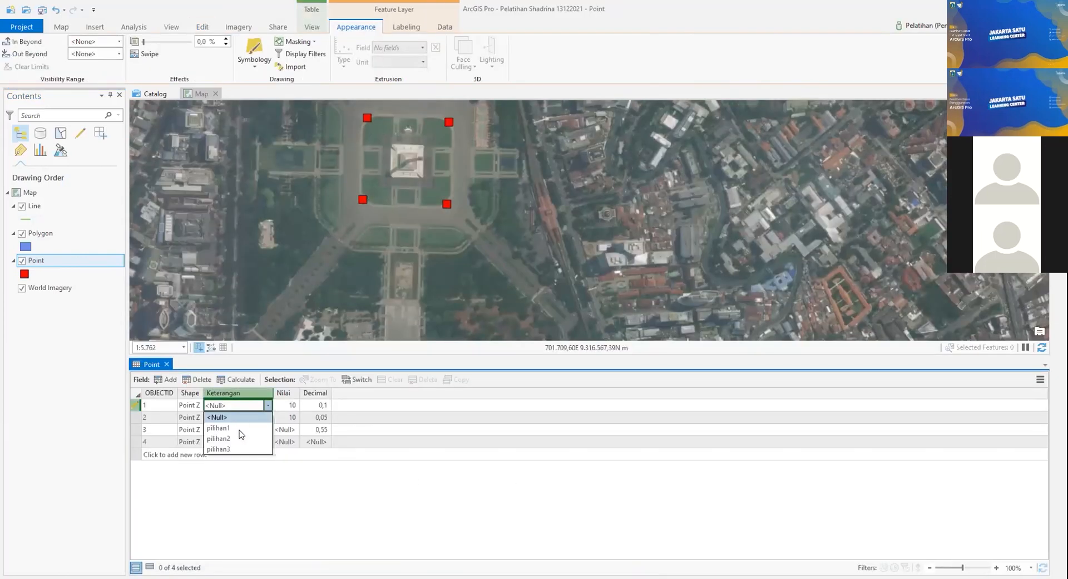
{"action": "left_click", "coordinate": [269, 428]}
{"action": "left_click", "coordinate": [263, 417]}
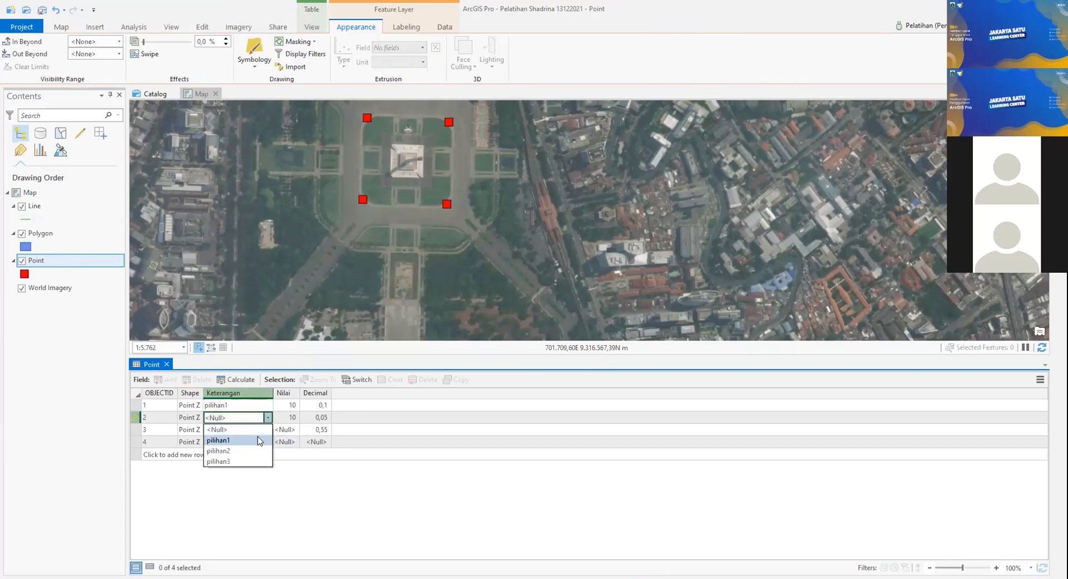
{"action": "left_click", "coordinate": [267, 432]}
{"action": "left_click", "coordinate": [266, 433]}
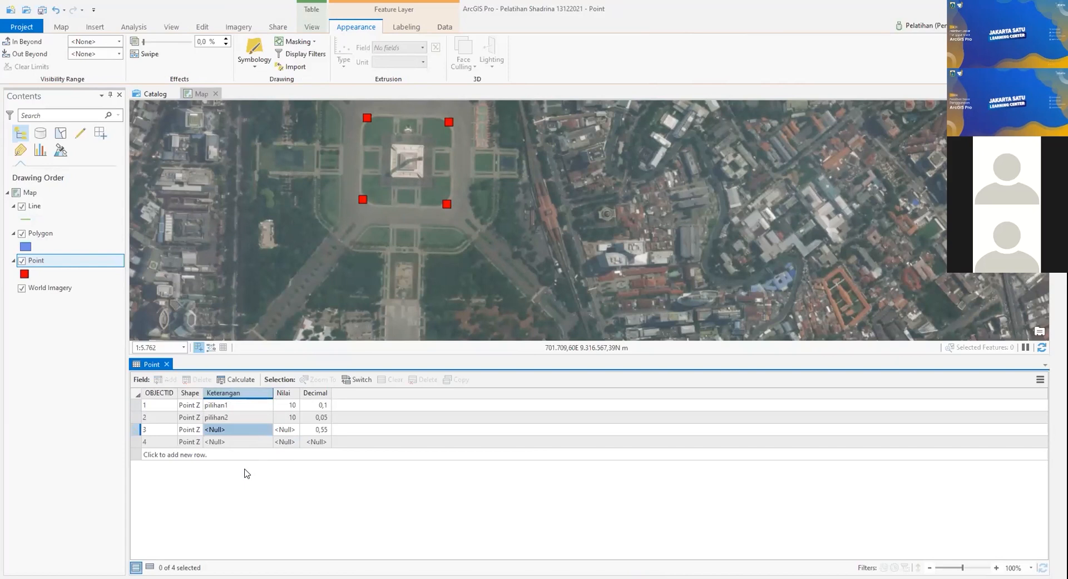
{"action": "left_click", "coordinate": [244, 471]}
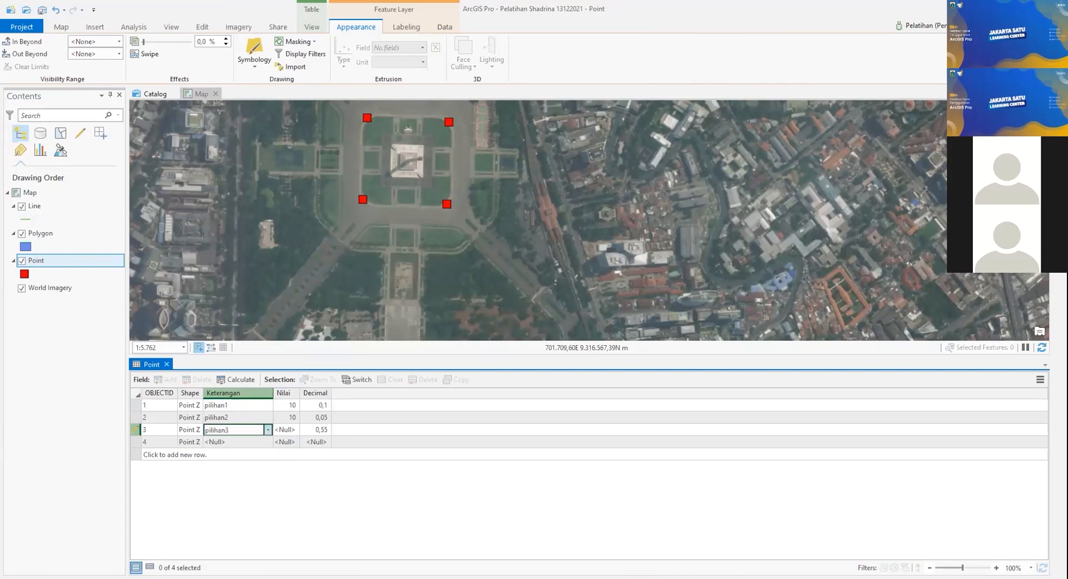
{"action": "left_click", "coordinate": [496, 557]}
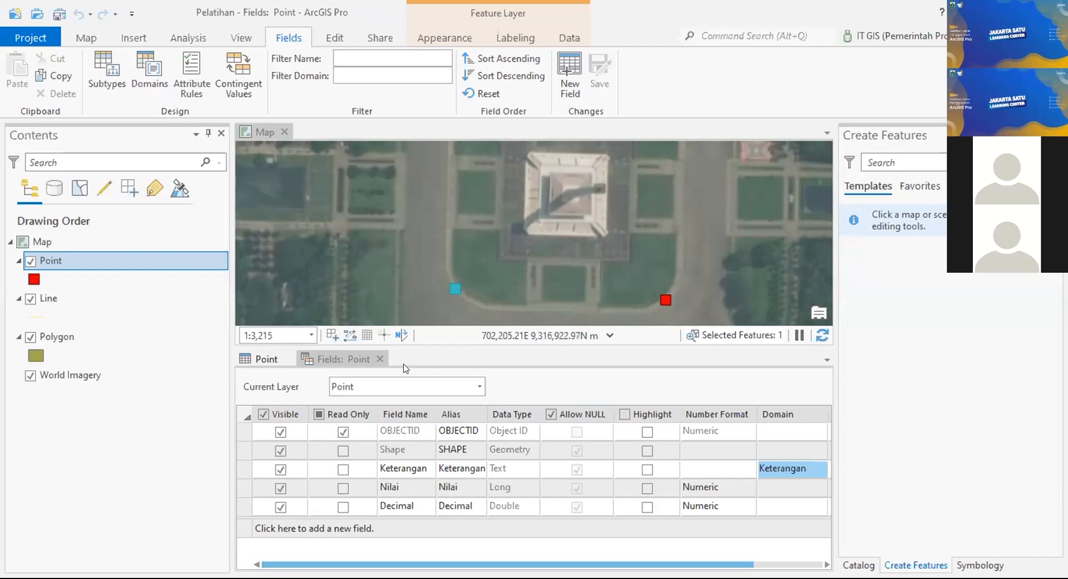
Step: Close the Point fields view, set the Line Keterangan field's domain to Keterangan, and save
{"action": "left_click", "coordinate": [381, 359]}
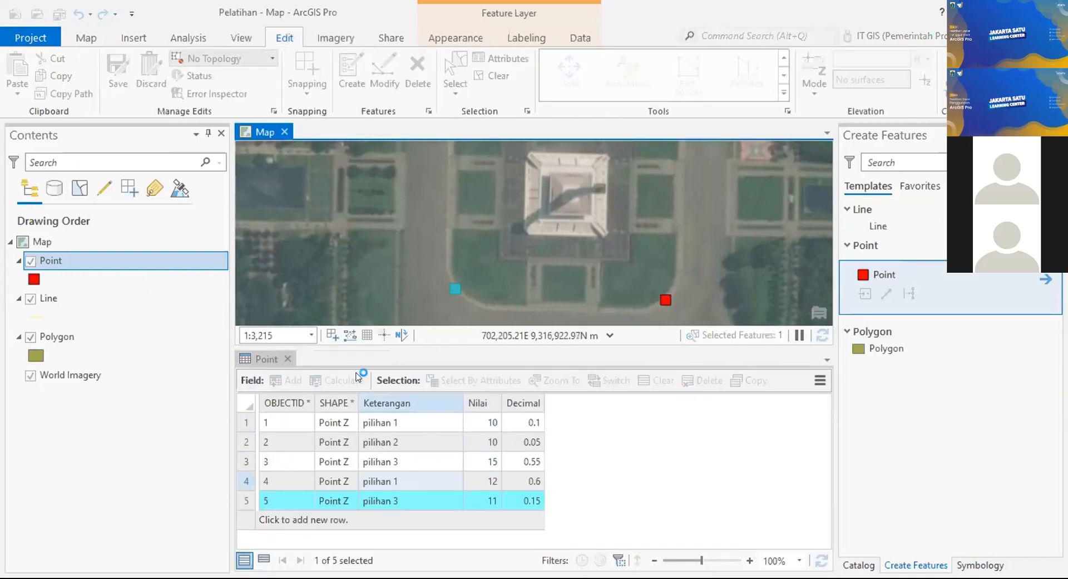
{"action": "left_click", "coordinate": [106, 297]}
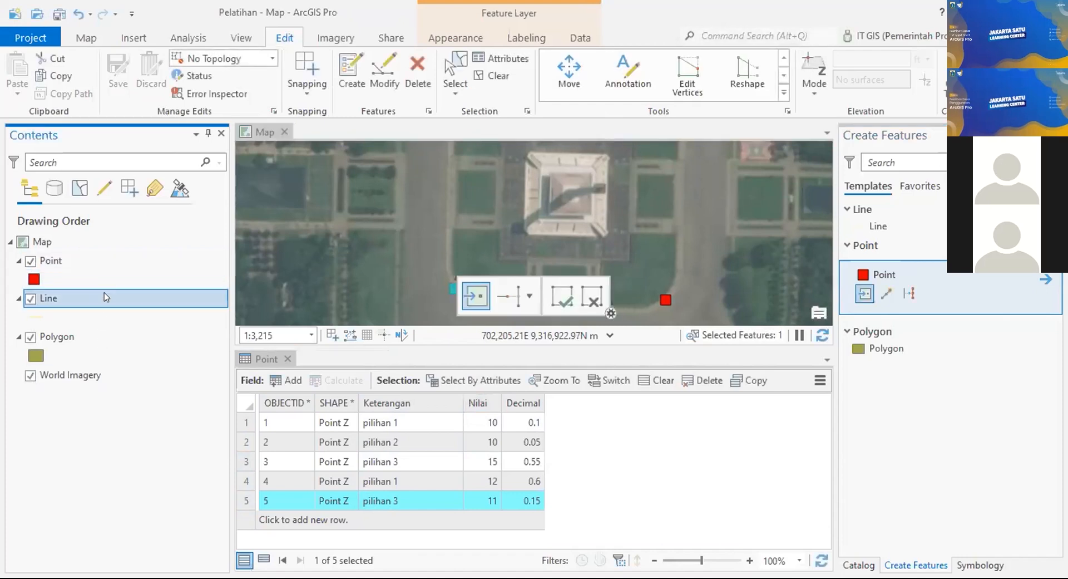
{"action": "right_click", "coordinate": [105, 295]}
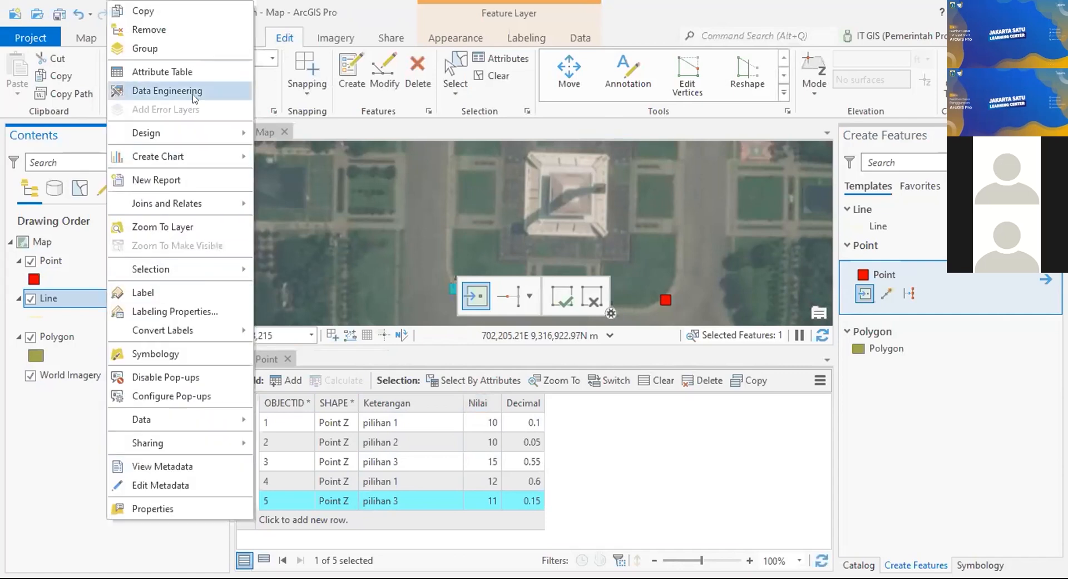
{"action": "mouse_move", "coordinate": [245, 130]}
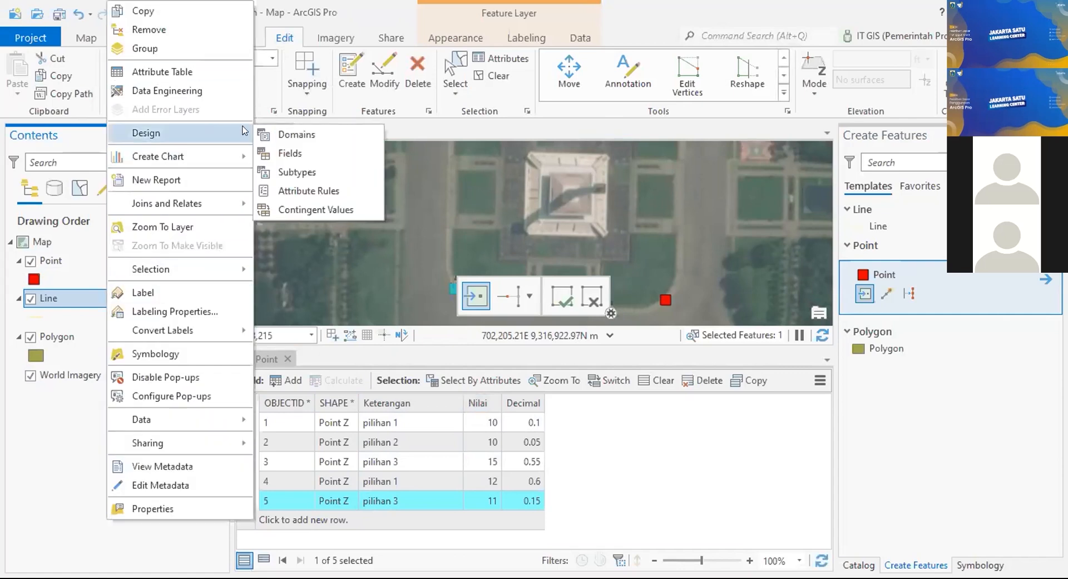
{"action": "left_click", "coordinate": [296, 155]}
{"action": "left_click_drag", "start_coordinate": [496, 339], "coordinate": [555, 339]}
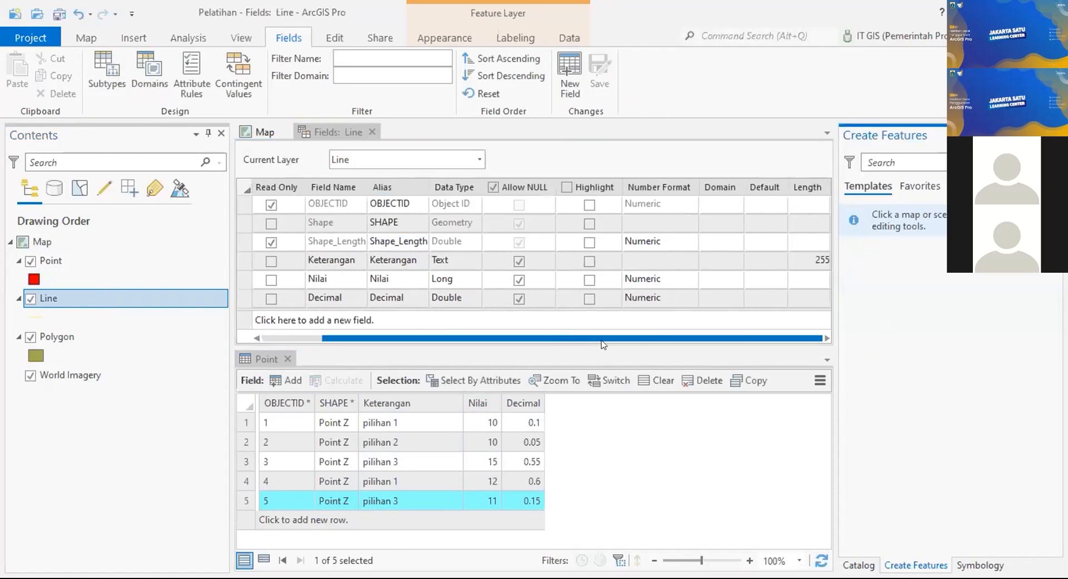
{"action": "left_click", "coordinate": [709, 262]}
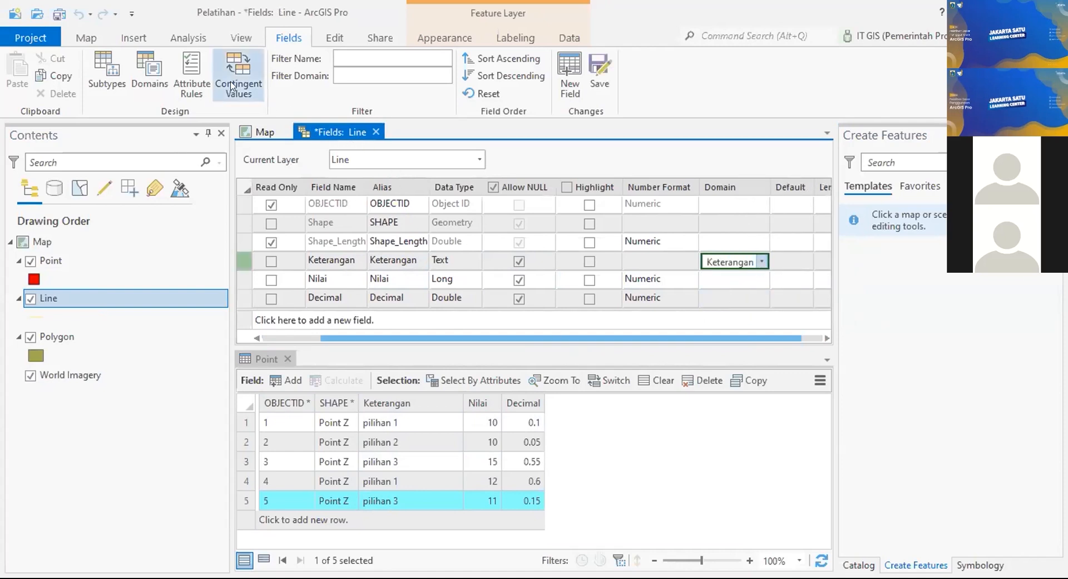
{"action": "left_click", "coordinate": [601, 82]}
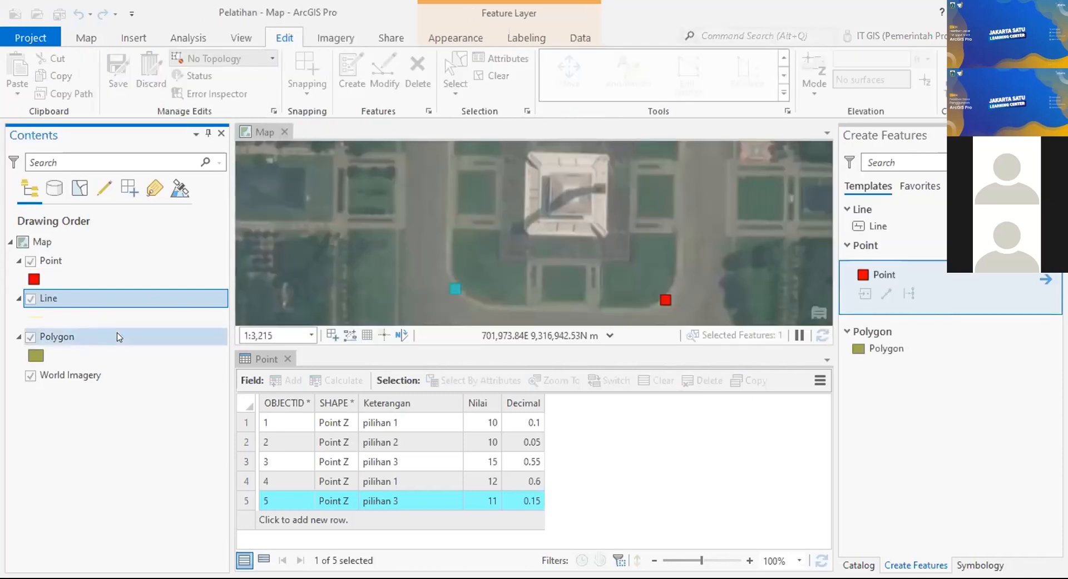
Step: In the Polygon fields view, pick Keterangan as the Keterangan field's domain and save
{"action": "right_click", "coordinate": [94, 343]}
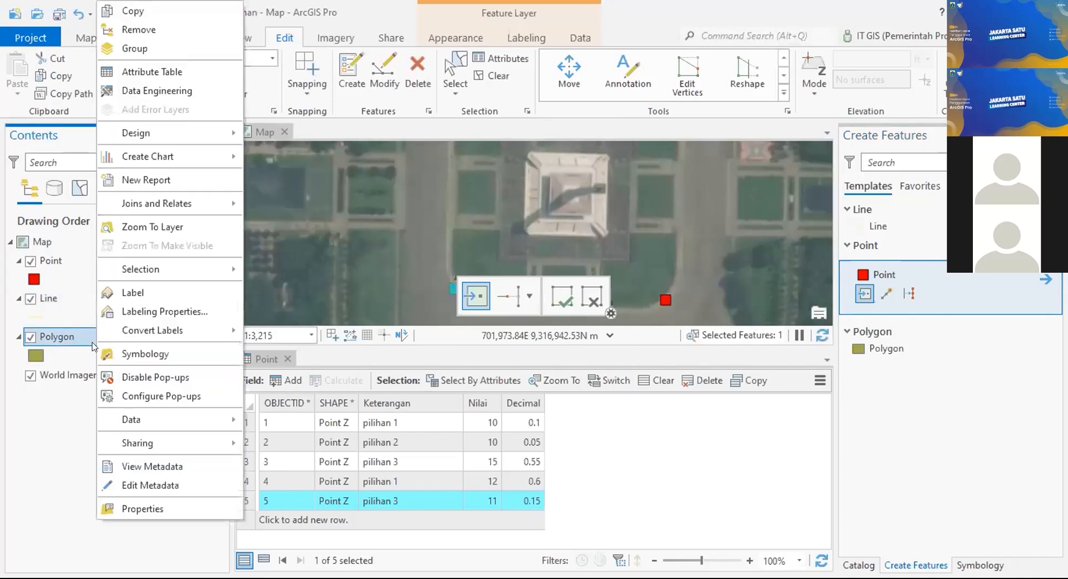
{"action": "mouse_move", "coordinate": [190, 133]}
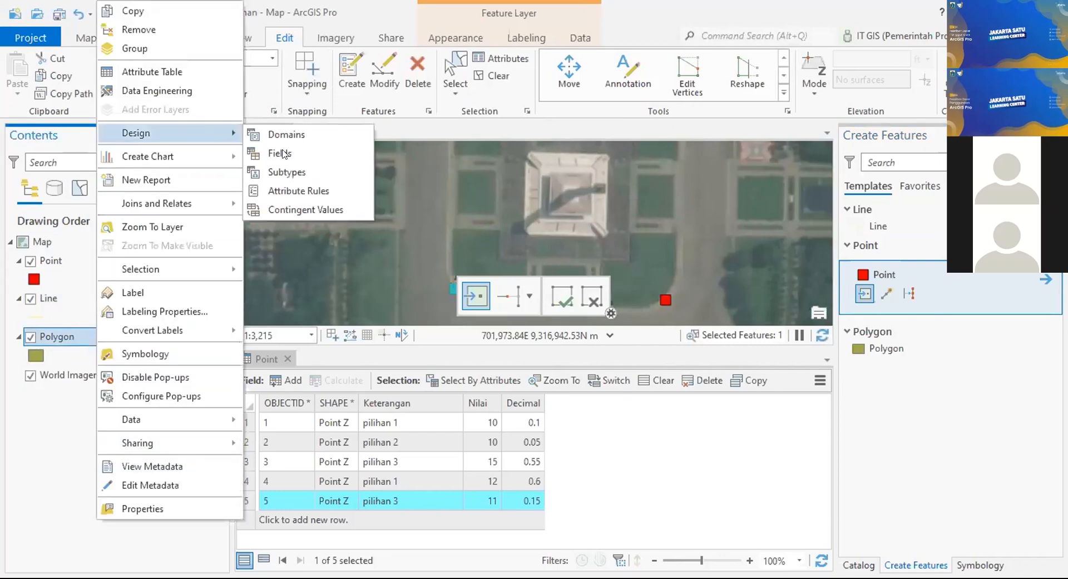
{"action": "left_click", "coordinate": [280, 153]}
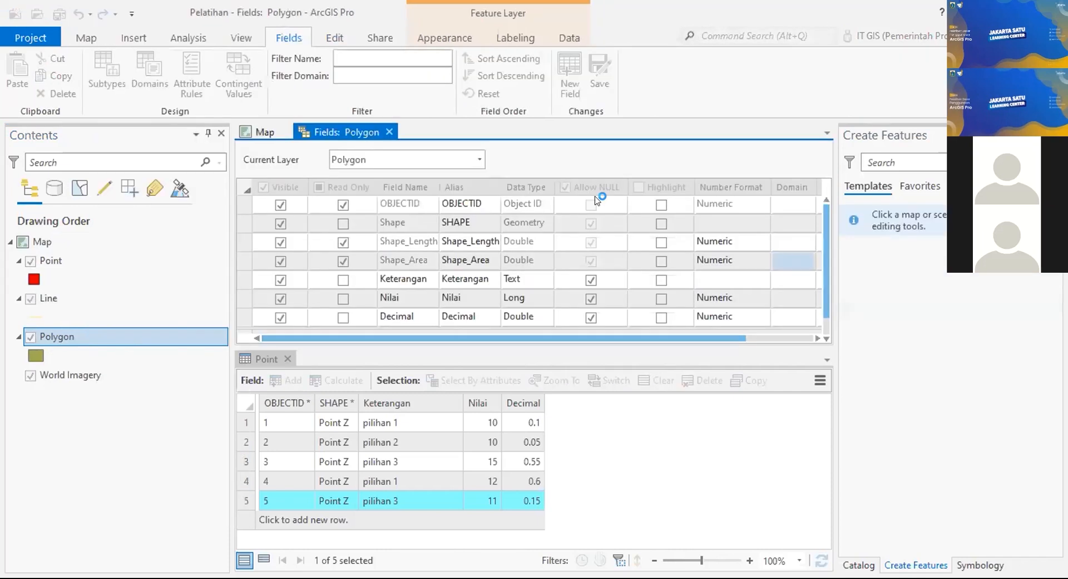
{"action": "left_click_drag", "start_coordinate": [543, 338], "coordinate": [616, 334]}
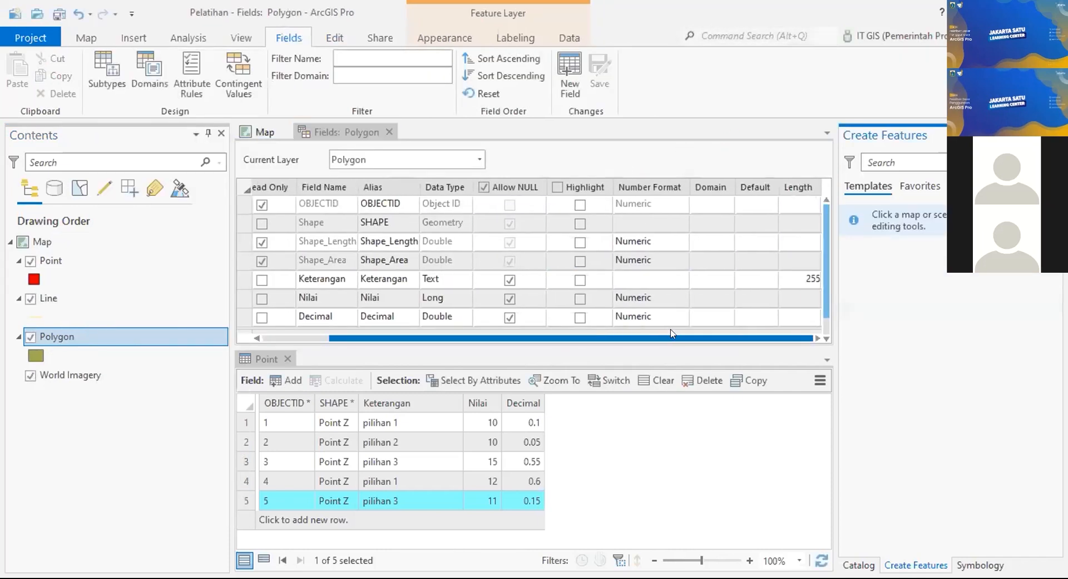
{"action": "left_click", "coordinate": [713, 275]}
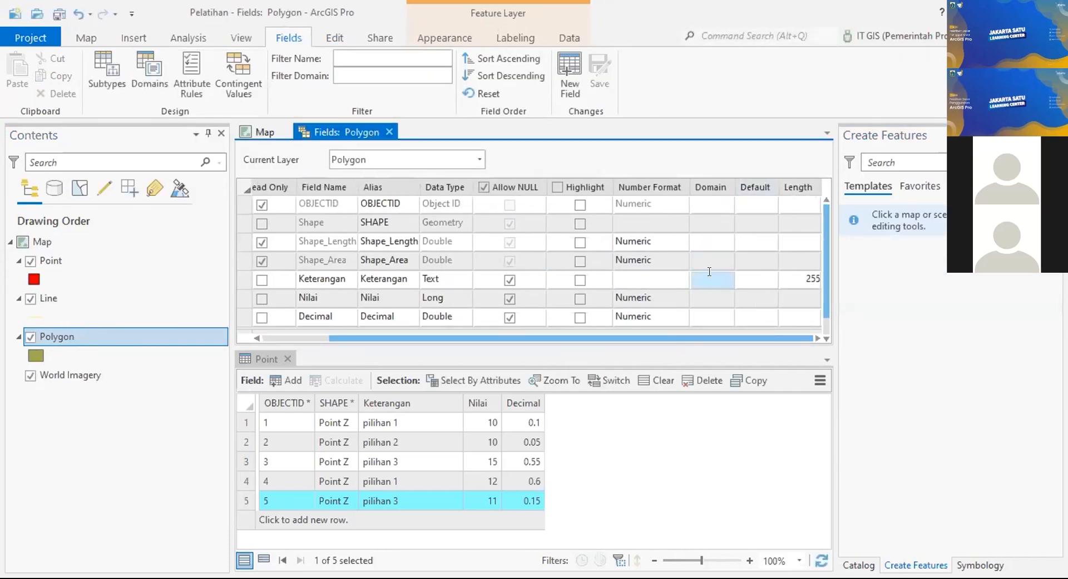
{"action": "left_click", "coordinate": [727, 280]}
{"action": "left_click", "coordinate": [740, 327]}
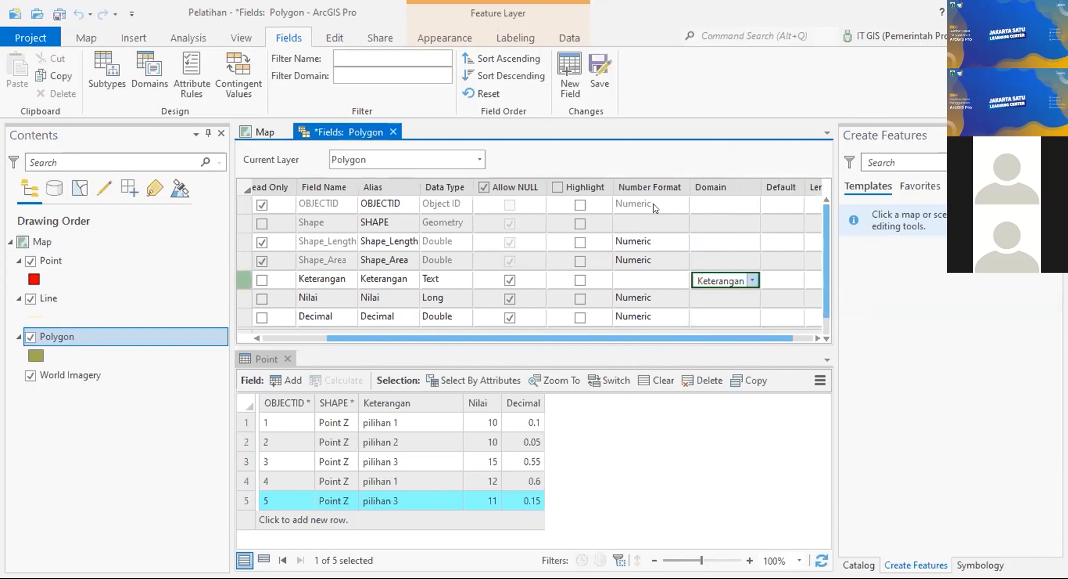
{"action": "left_click", "coordinate": [607, 94]}
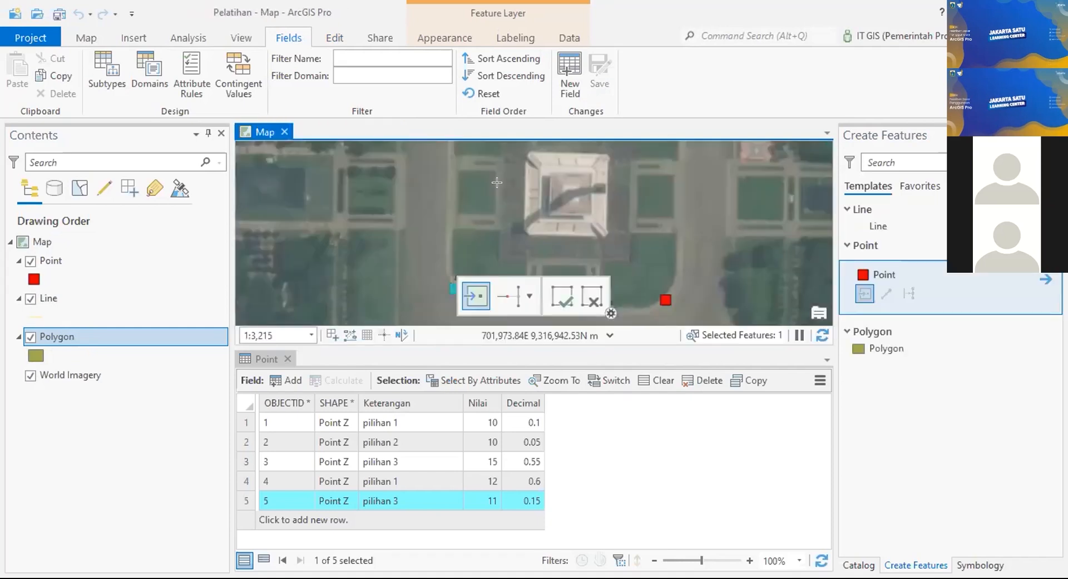
{"action": "scroll", "coordinate": [496, 183], "scroll_direction": "down", "scroll_amount": 4}
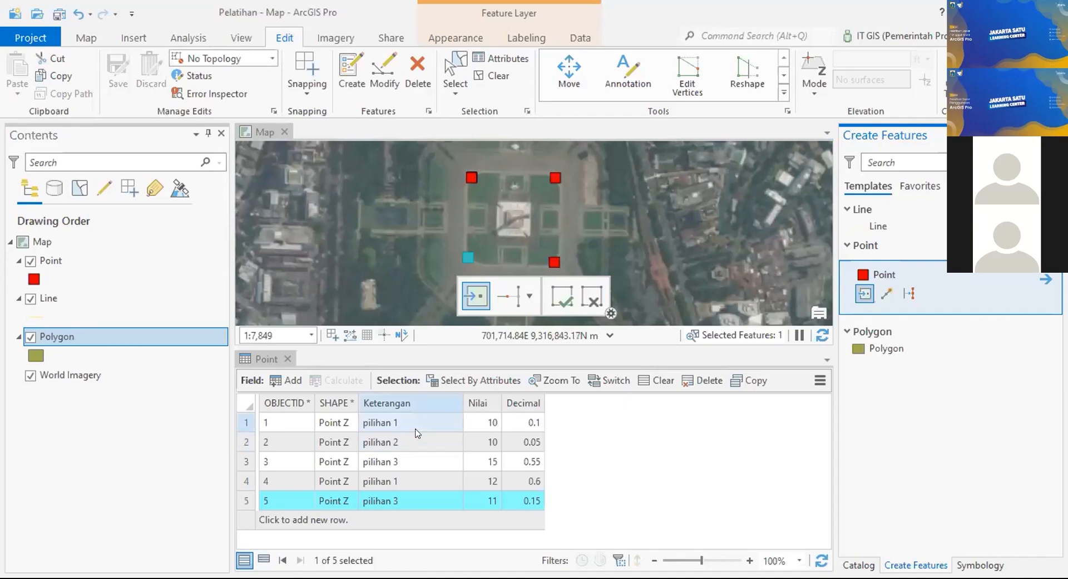
Step: Activate the Line template and zoom to the park's northern tree-lined path
{"action": "left_click", "coordinate": [892, 225]}
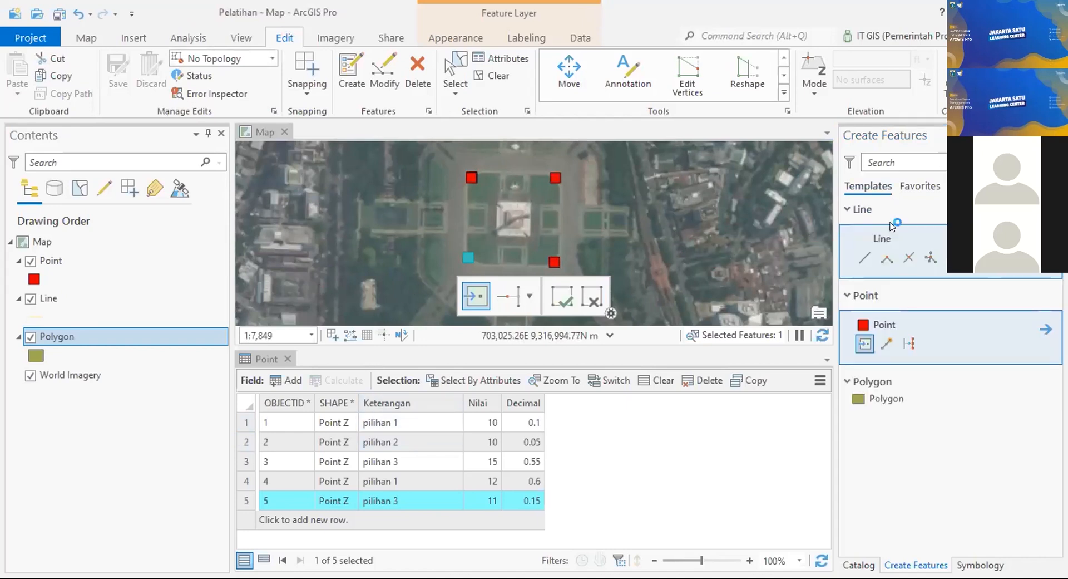
{"action": "left_click_drag", "start_coordinate": [479, 181], "coordinate": [589, 228]}
{"action": "left_click_drag", "start_coordinate": [618, 173], "coordinate": [572, 201]}
{"action": "scroll", "coordinate": [547, 198], "scroll_direction": "up", "scroll_amount": 4}
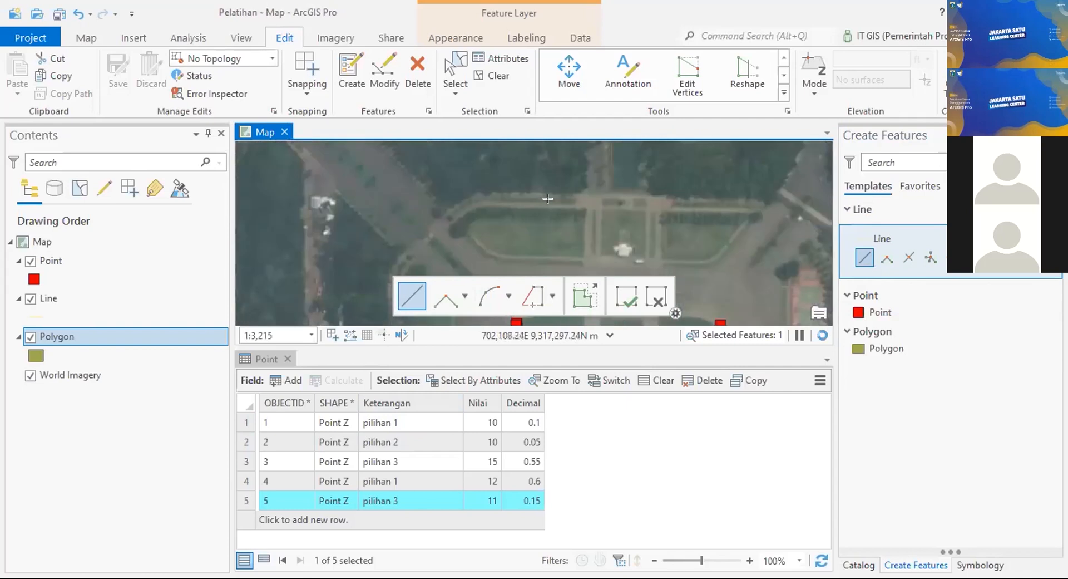
{"action": "scroll", "coordinate": [484, 193], "scroll_direction": "up", "scroll_amount": 6}
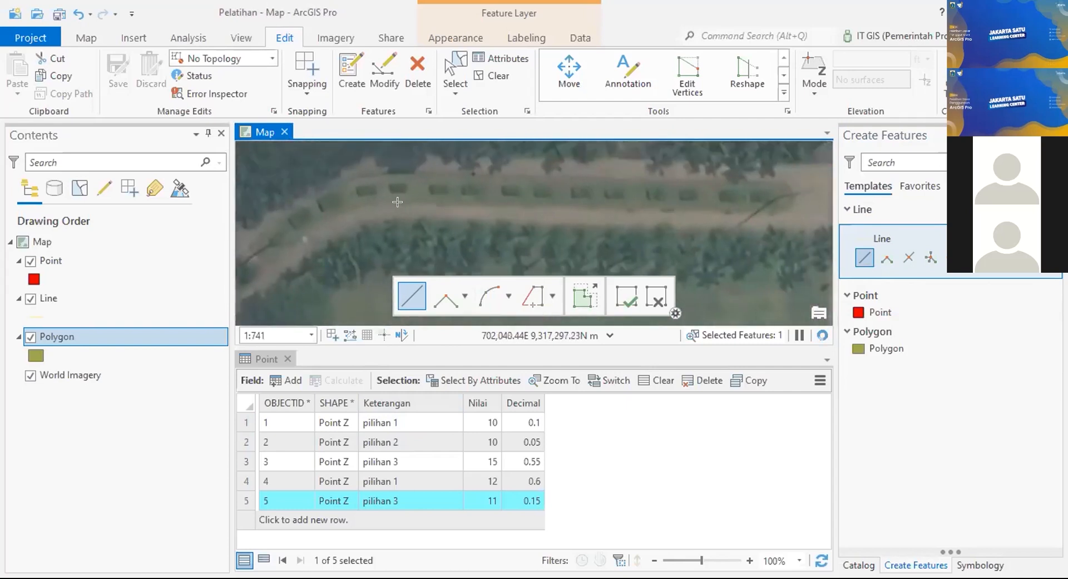
Step: Sketch a multi-vertex line along the path and finish it with a double-click
{"action": "left_click", "coordinate": [385, 205]}
{"action": "left_click_drag", "start_coordinate": [754, 223], "coordinate": [465, 211]}
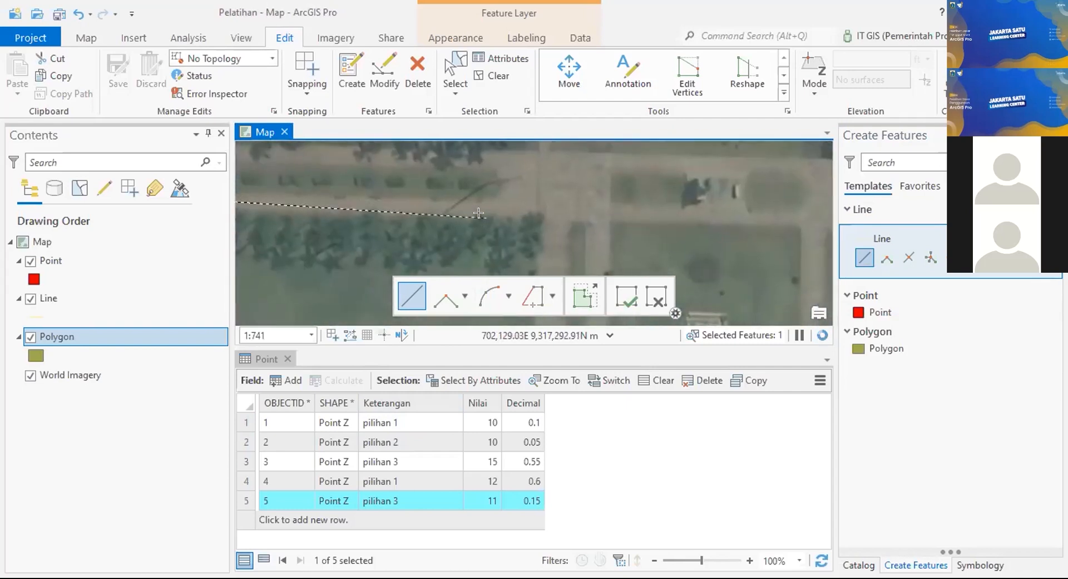
{"action": "left_click", "coordinate": [493, 205]}
{"action": "left_click_drag", "start_coordinate": [568, 210], "coordinate": [306, 212]}
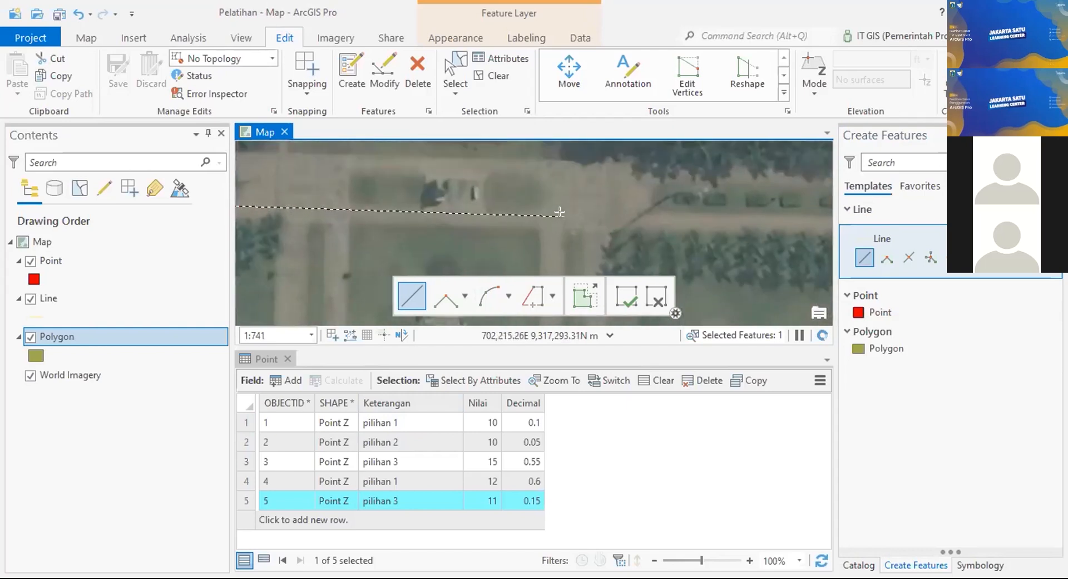
{"action": "left_click", "coordinate": [535, 210]}
{"action": "left_click_drag", "start_coordinate": [645, 207], "coordinate": [262, 229]}
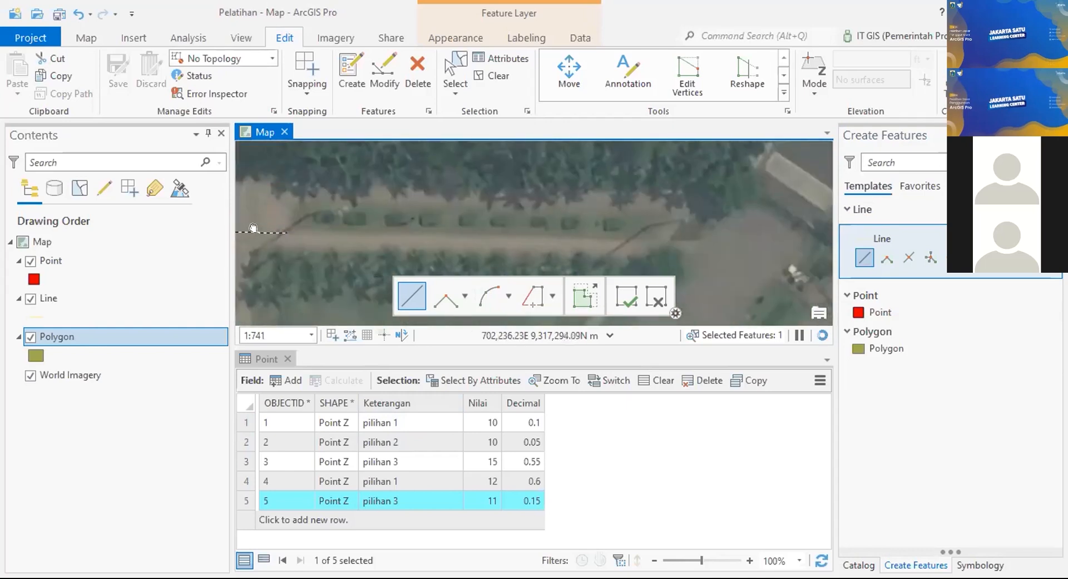
{"action": "double_click", "coordinate": [636, 241]}
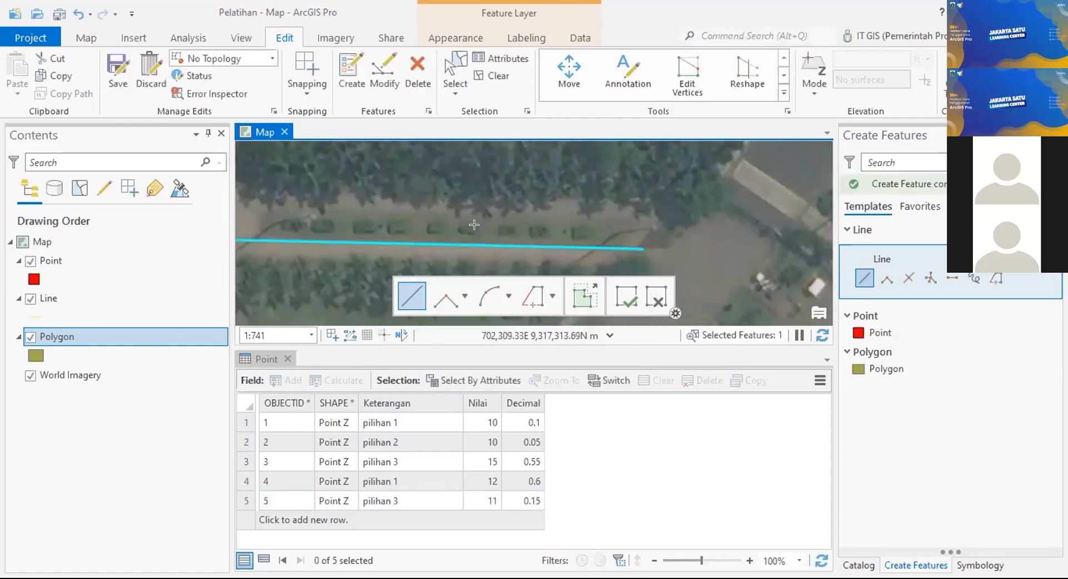
{"action": "scroll", "coordinate": [474, 228], "scroll_direction": "down", "scroll_amount": 4}
{"action": "left_click_drag", "start_coordinate": [512, 249], "coordinate": [813, 231]}
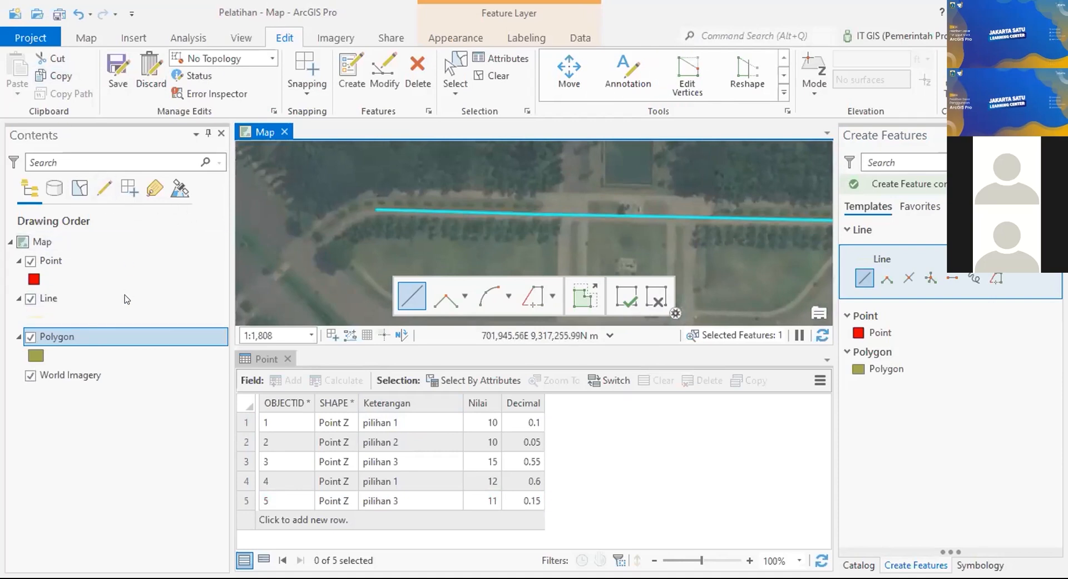
Step: Open the Line layer's attribute table
{"action": "left_click", "coordinate": [106, 298]}
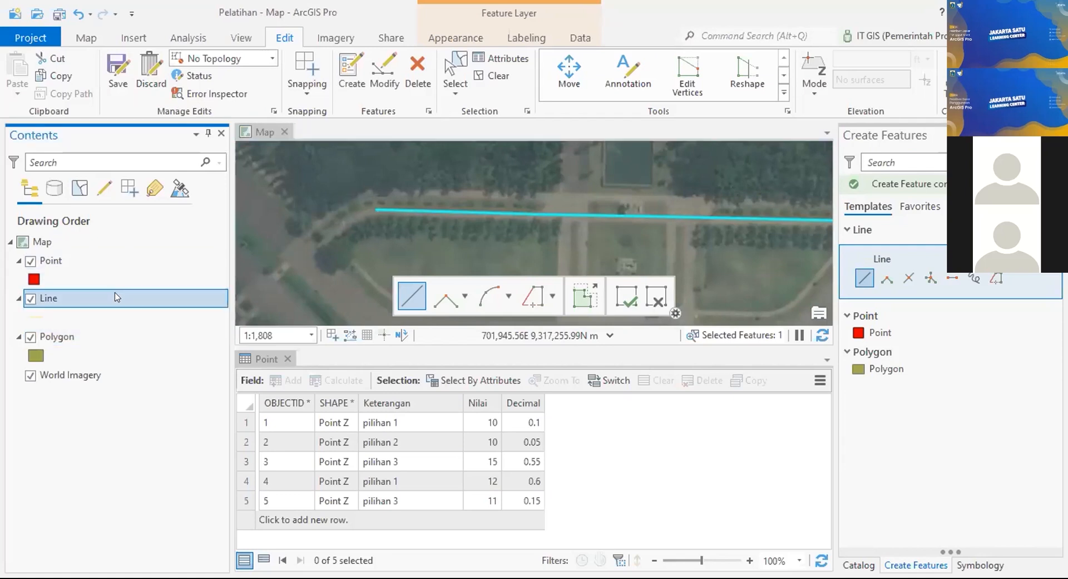
{"action": "right_click", "coordinate": [115, 297]}
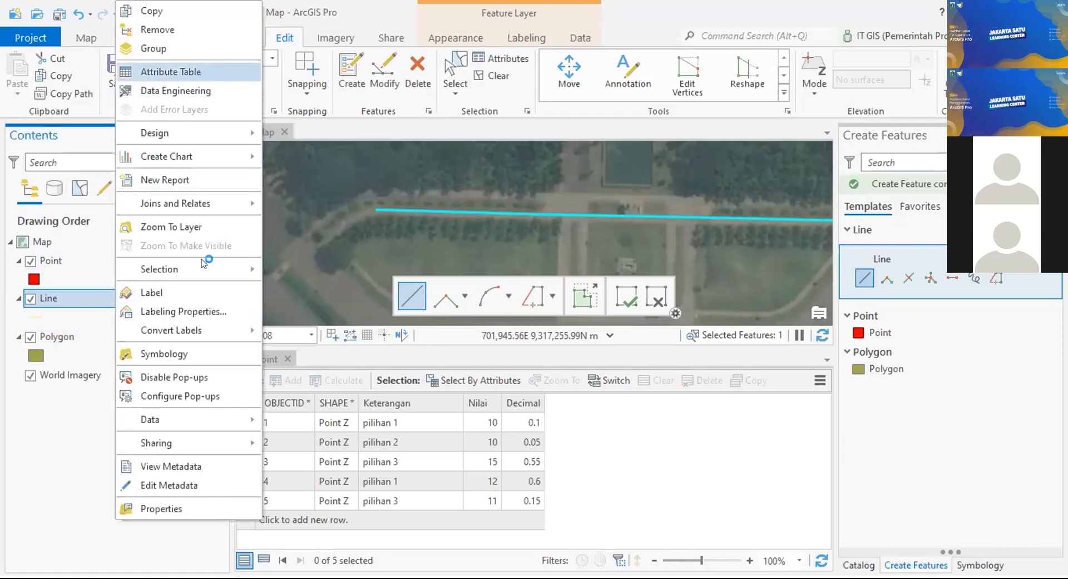
{"action": "left_click", "coordinate": [204, 73]}
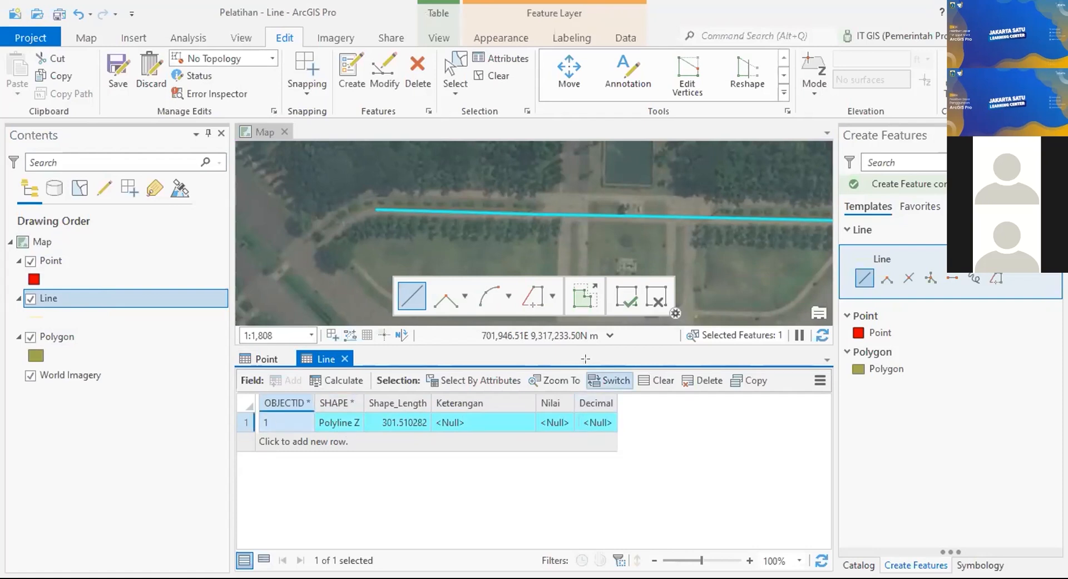
Step: Set the first line's Keterangan to pilihan 1, Nilai to 10 and Decimal to 0.1
{"action": "double_click", "coordinate": [492, 422]}
{"action": "left_click", "coordinate": [526, 423]}
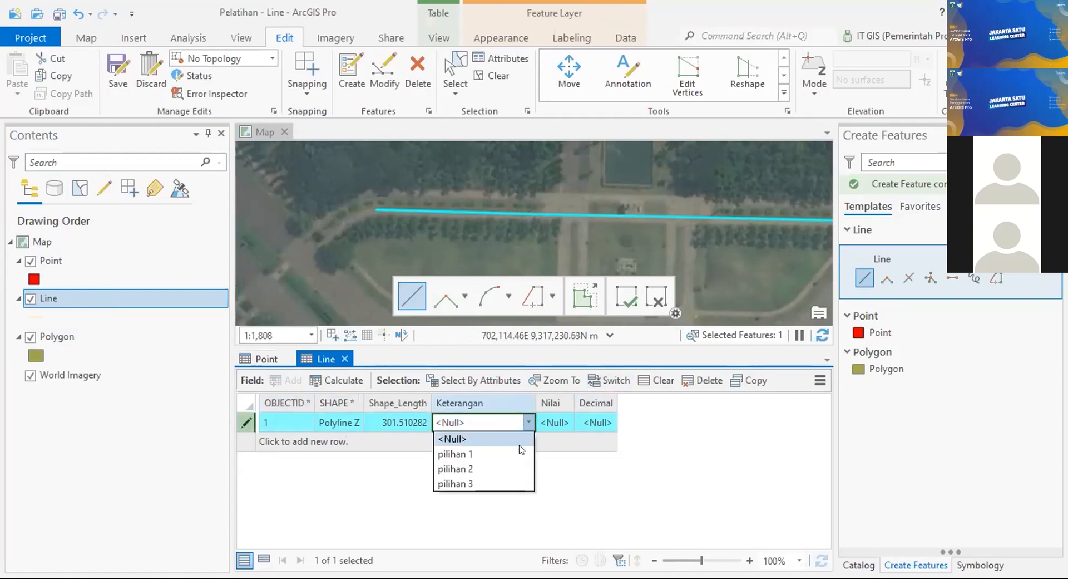
{"action": "left_click", "coordinate": [485, 454]}
{"action": "key", "text": "Tab"}
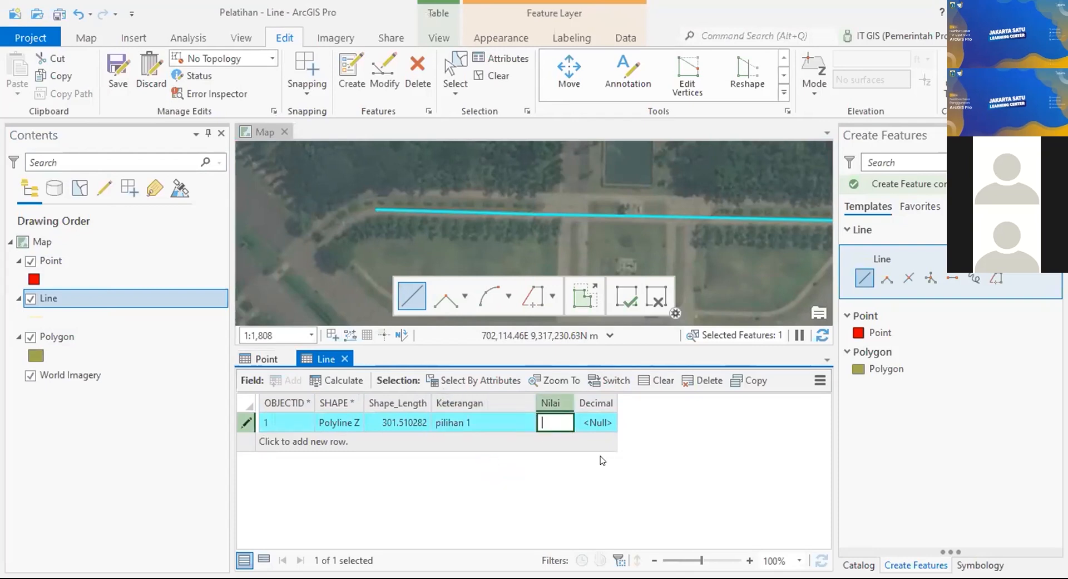
{"action": "type", "text": "10"}
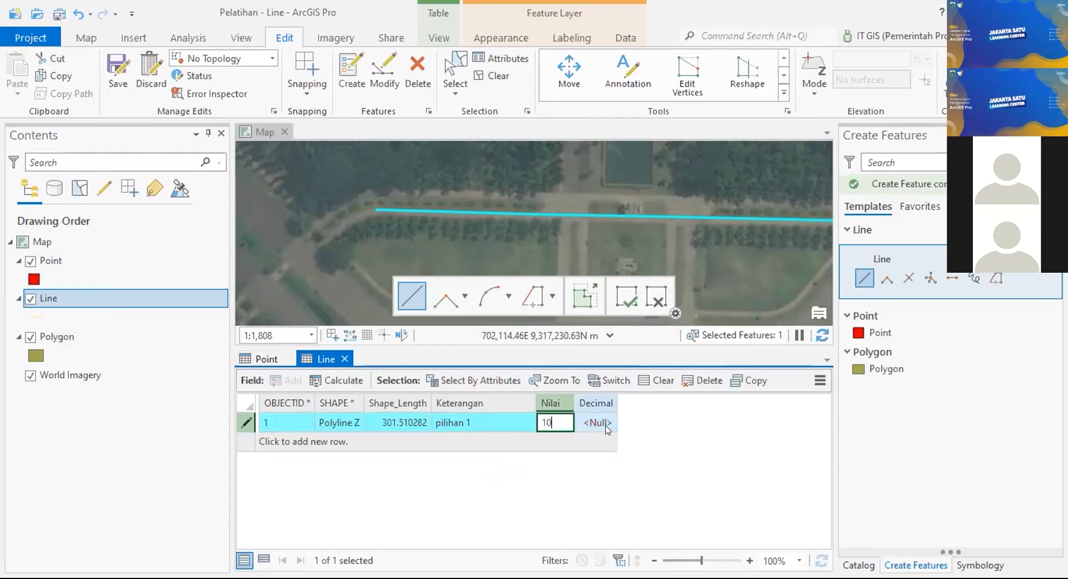
{"action": "key", "text": "Tab"}
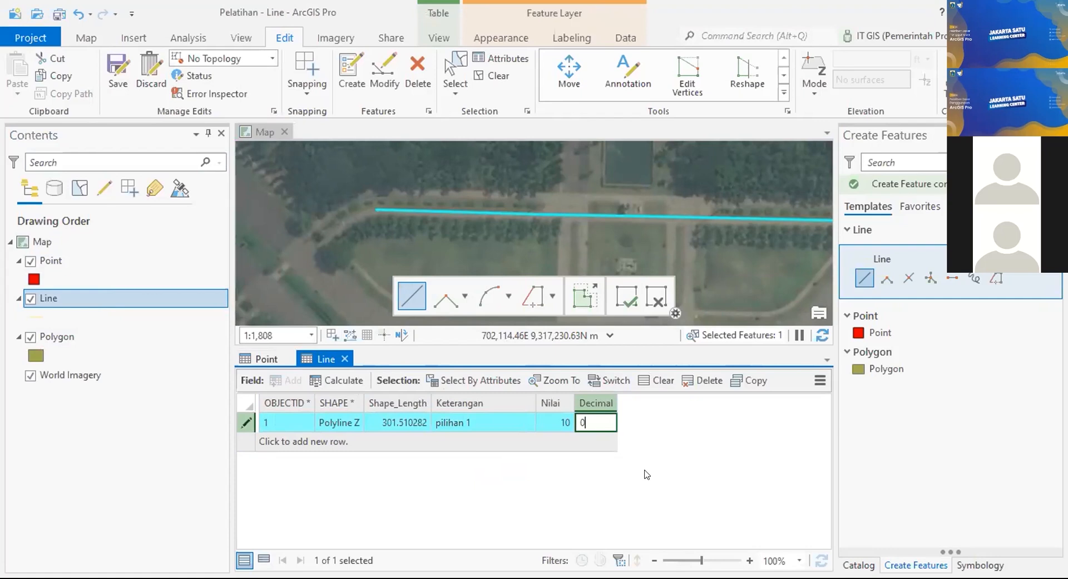
{"action": "key", "text": "Return"}
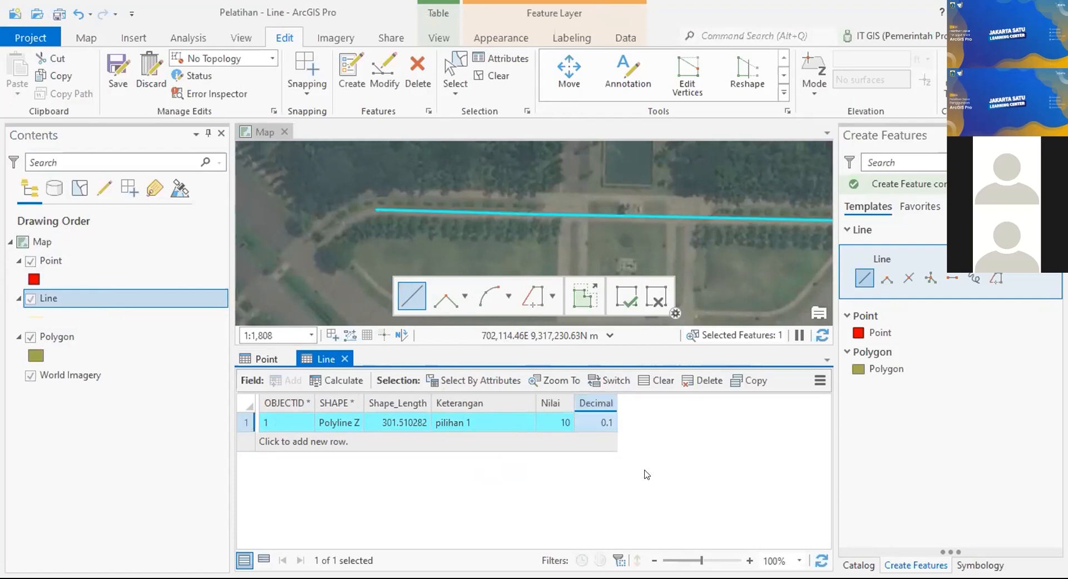
{"action": "scroll", "coordinate": [336, 227], "scroll_direction": "down", "scroll_amount": 3}
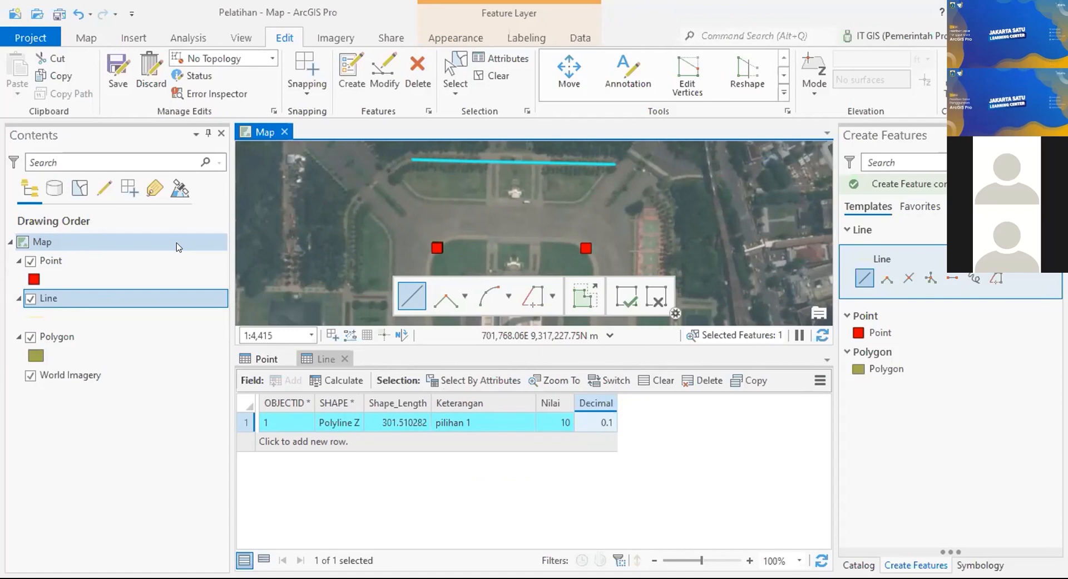
Step: Save all edits, then activate the Line template with its straight Line construction tool
{"action": "left_click", "coordinate": [117, 70]}
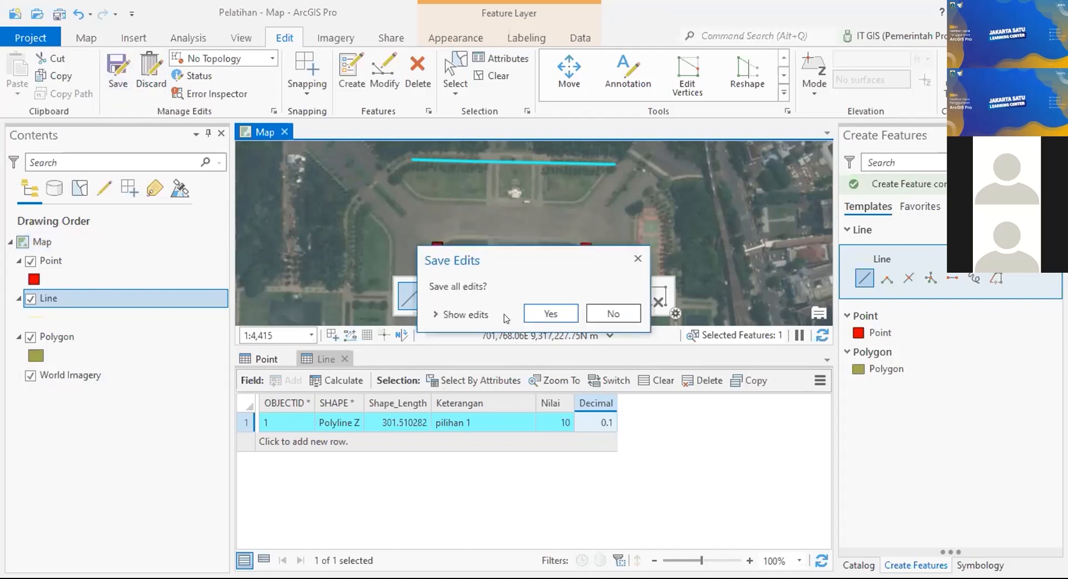
{"action": "left_click", "coordinate": [534, 314]}
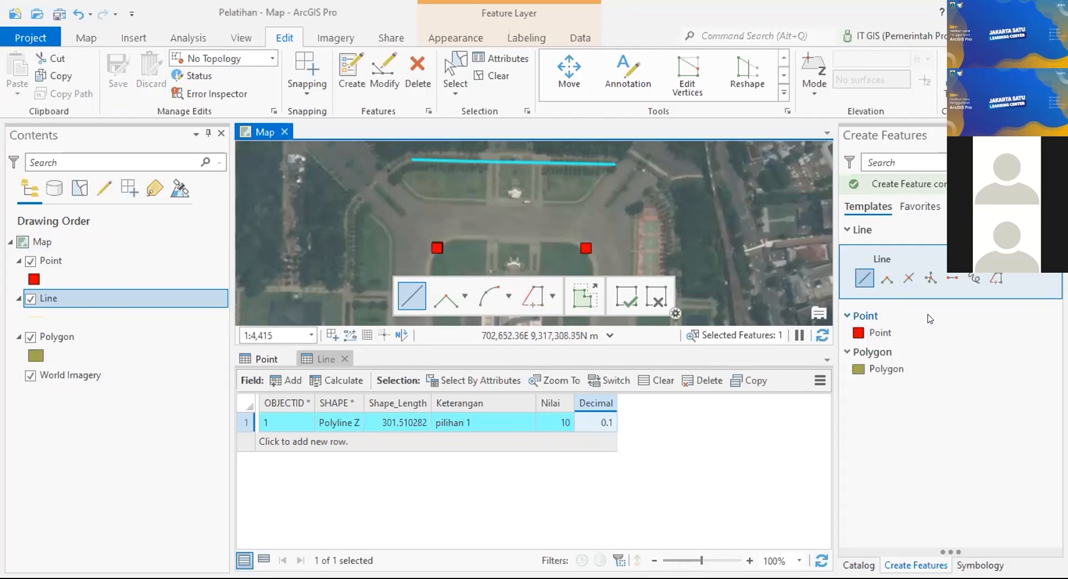
{"action": "left_click", "coordinate": [868, 316]}
{"action": "left_click", "coordinate": [868, 316]}
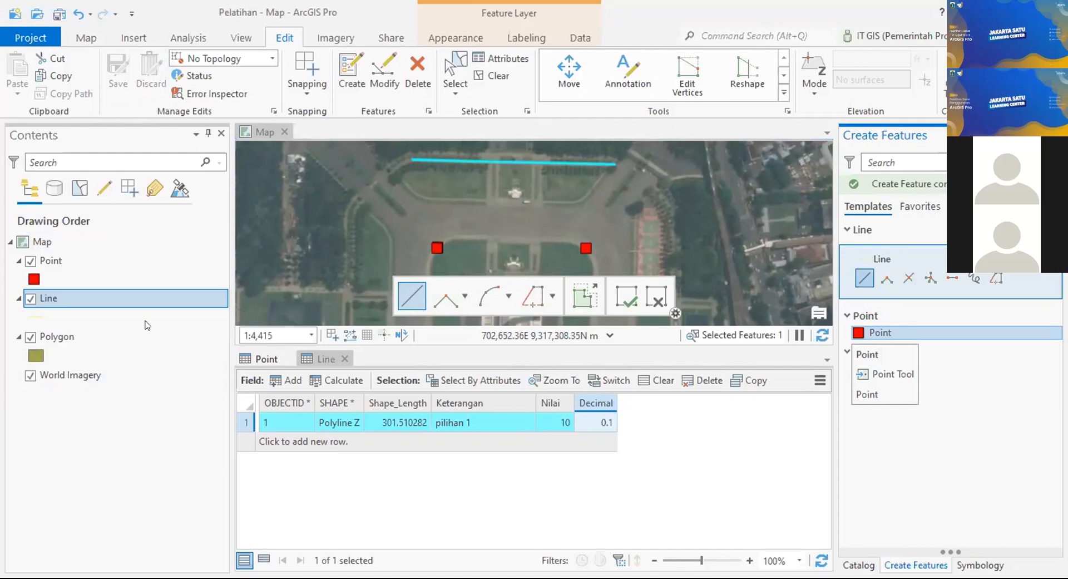
{"action": "left_click", "coordinate": [880, 332]}
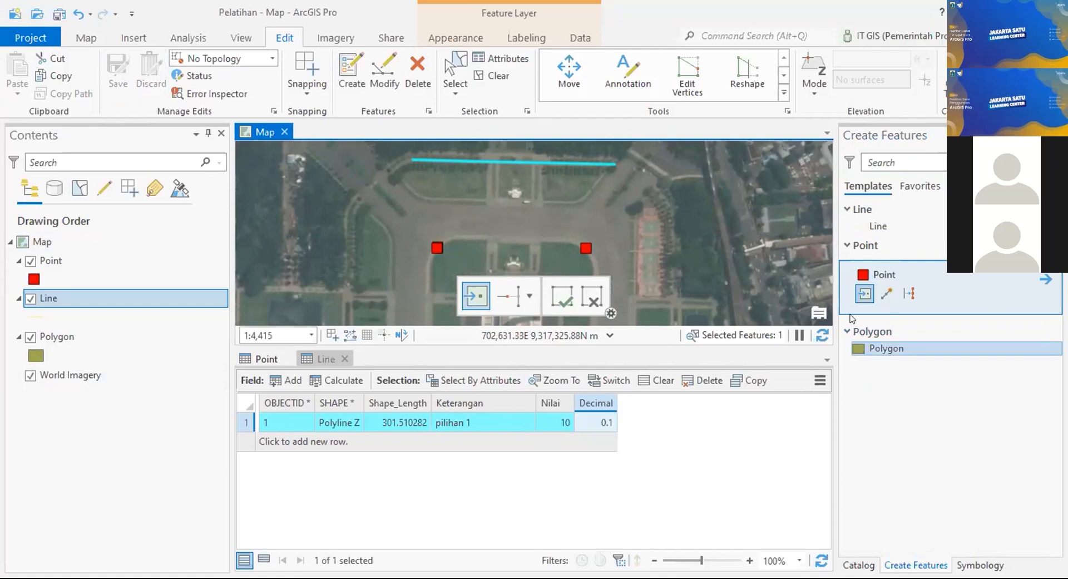
{"action": "left_click", "coordinate": [906, 221]}
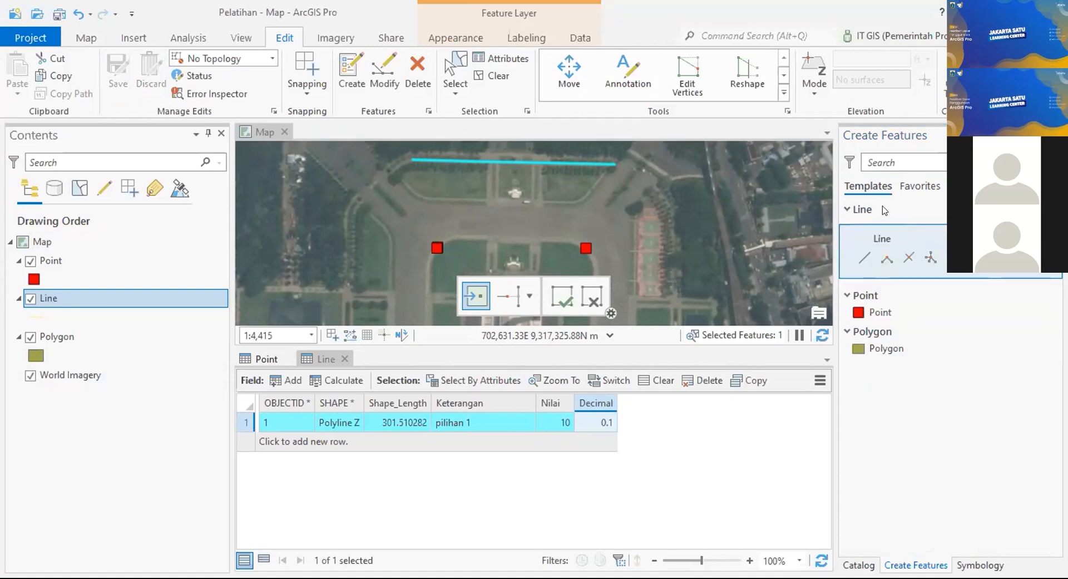
{"action": "left_click", "coordinate": [858, 264]}
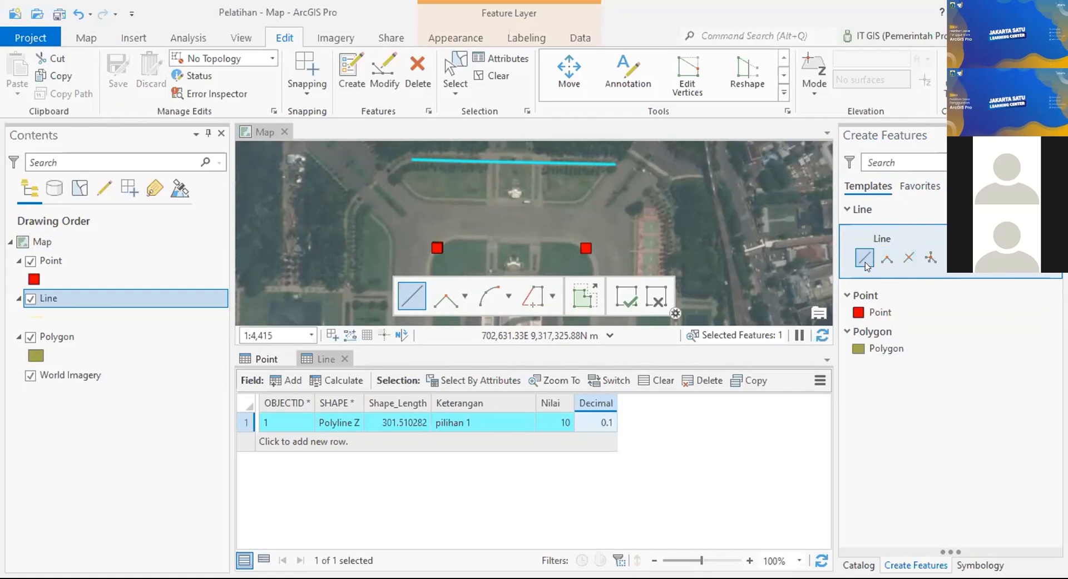
Step: Pan the map to the diagonal road northwest of the square
{"action": "left_click_drag", "start_coordinate": [449, 229], "coordinate": [595, 224]}
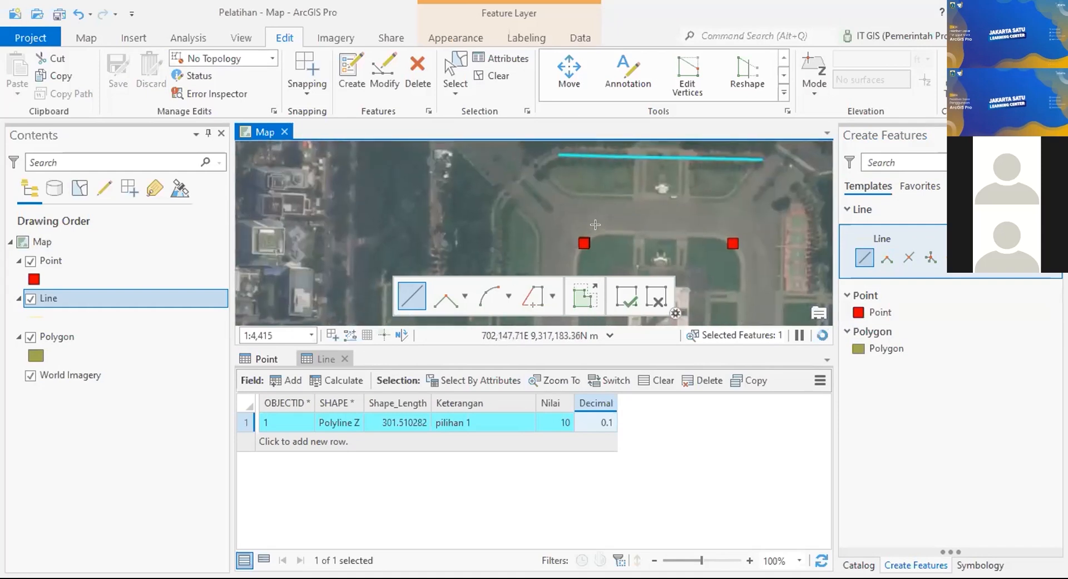
{"action": "left_click_drag", "start_coordinate": [777, 199], "coordinate": [653, 275]}
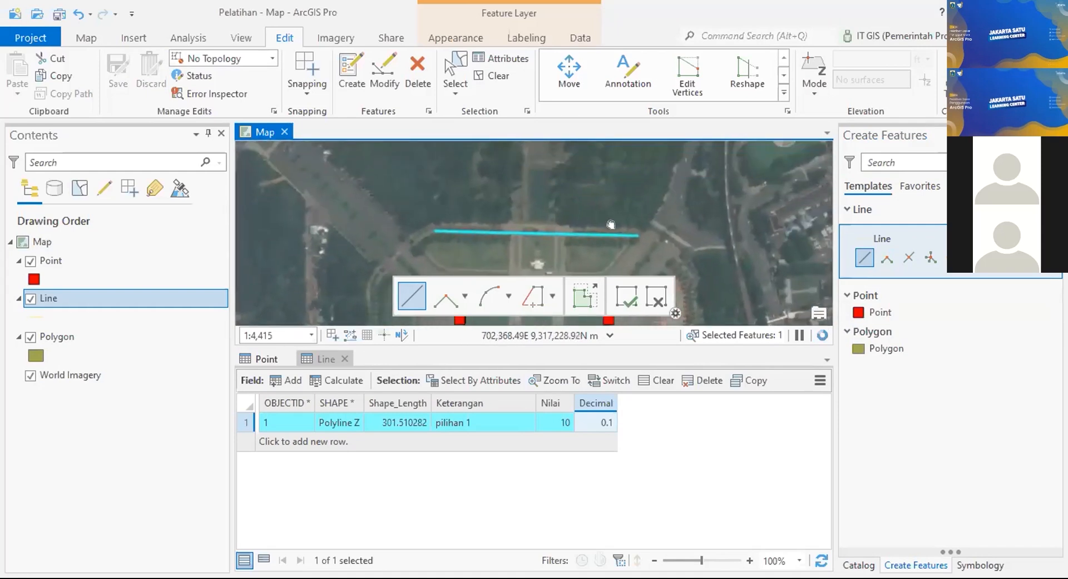
{"action": "left_click_drag", "start_coordinate": [275, 160], "coordinate": [450, 175]}
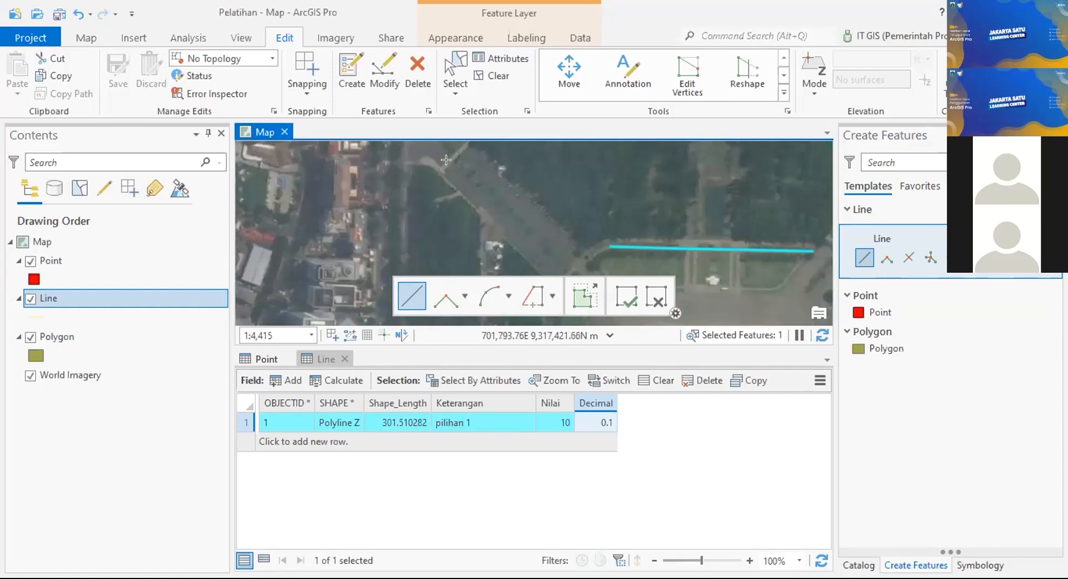
{"action": "scroll", "coordinate": [446, 160], "scroll_direction": "up", "scroll_amount": 2}
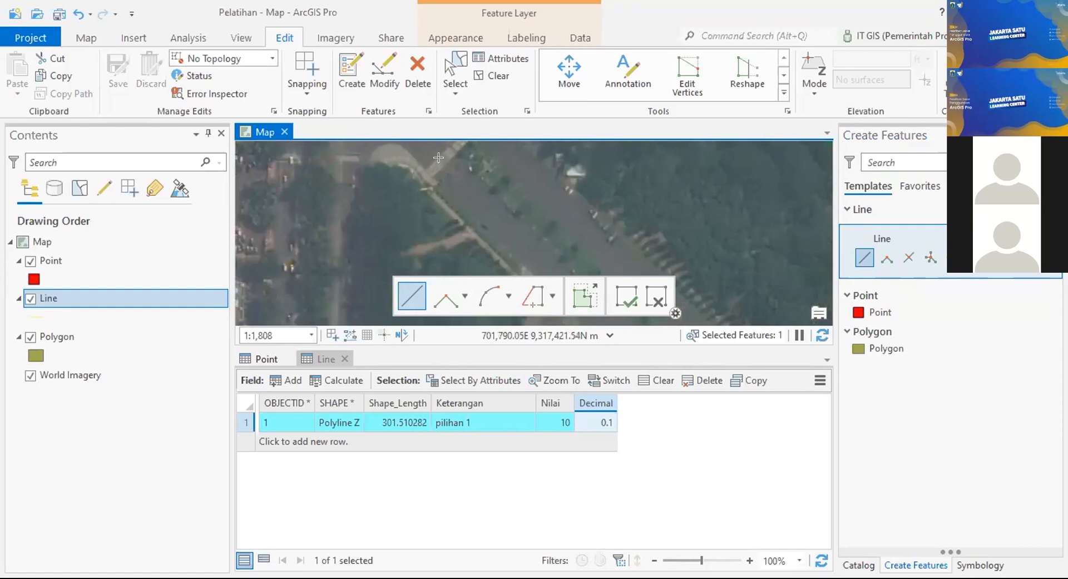
{"action": "scroll", "coordinate": [462, 177], "scroll_direction": "down", "scroll_amount": 2}
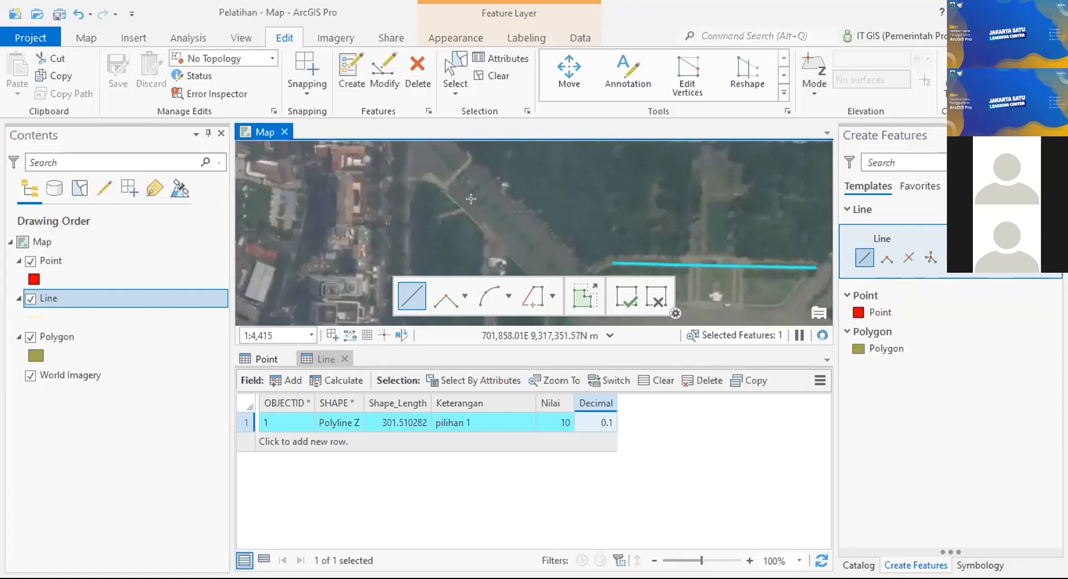
Step: Draw a line of about 230.89 along the diagonal road, finishing with a double-click
{"action": "left_click", "coordinate": [448, 173]}
{"action": "left_click_drag", "start_coordinate": [512, 233], "coordinate": [464, 172]}
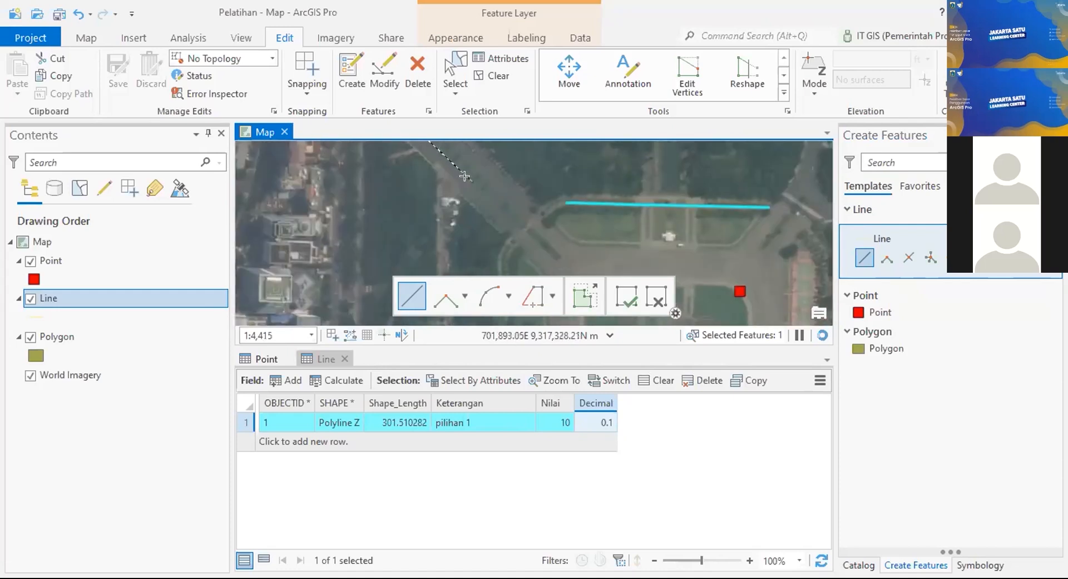
{"action": "scroll", "coordinate": [449, 167], "scroll_direction": "up", "scroll_amount": 2}
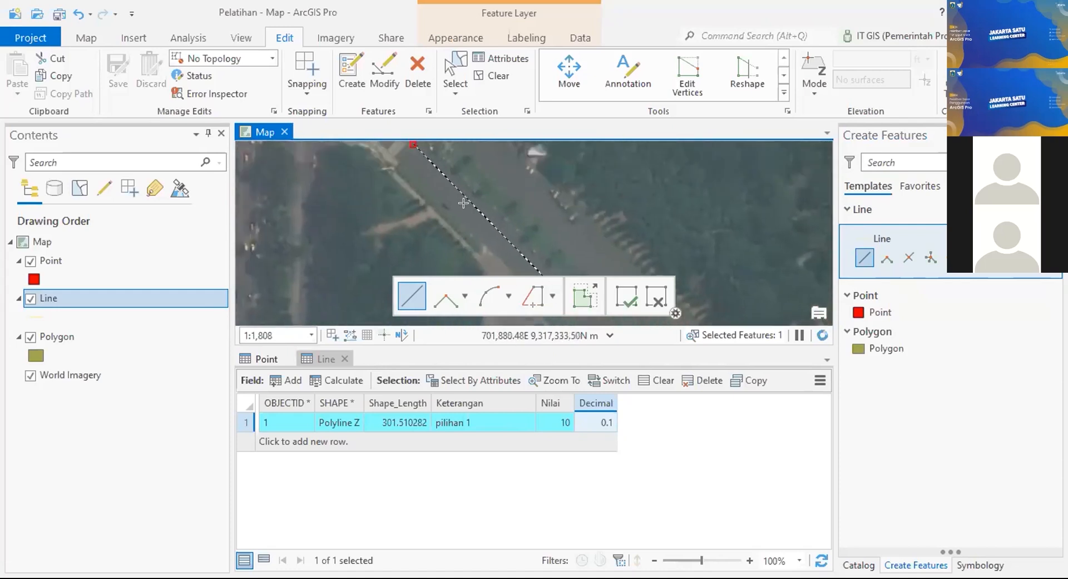
{"action": "scroll", "coordinate": [463, 203], "scroll_direction": "down", "scroll_amount": 1}
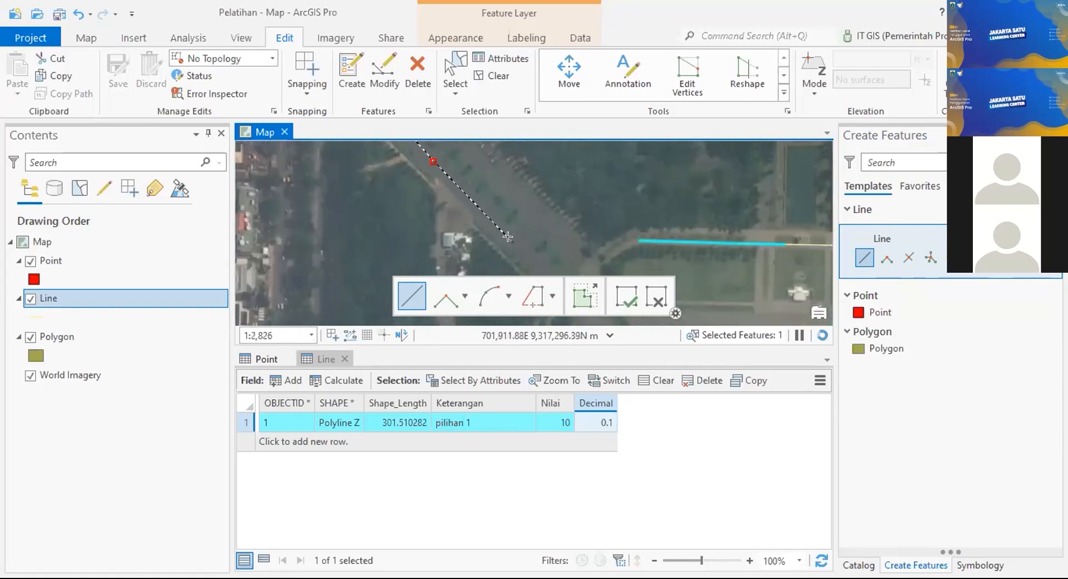
{"action": "left_click", "coordinate": [512, 236]}
{"action": "left_click_drag", "start_coordinate": [532, 250], "coordinate": [486, 197]}
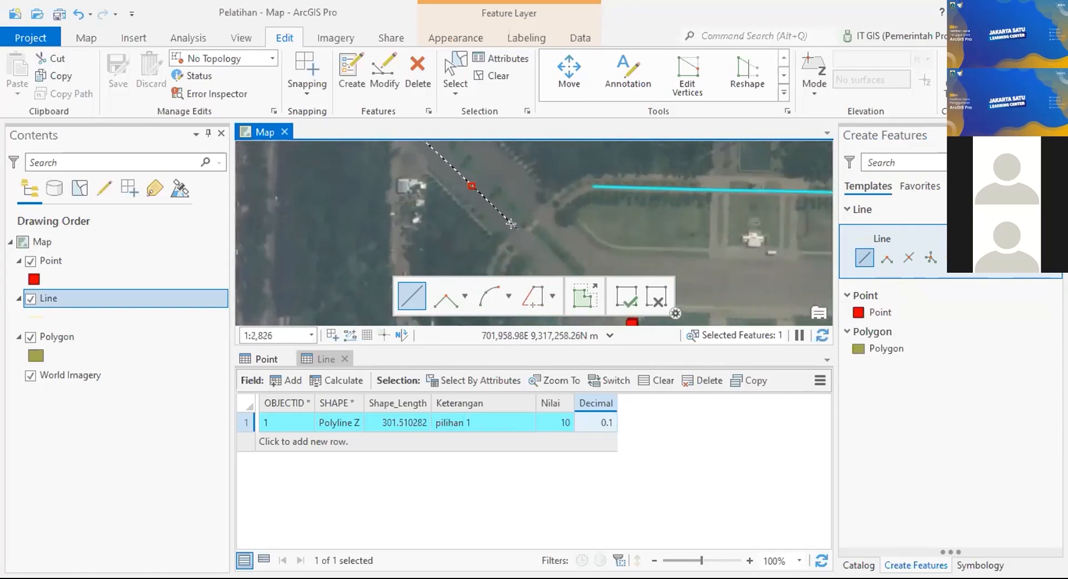
{"action": "double_click", "coordinate": [510, 224]}
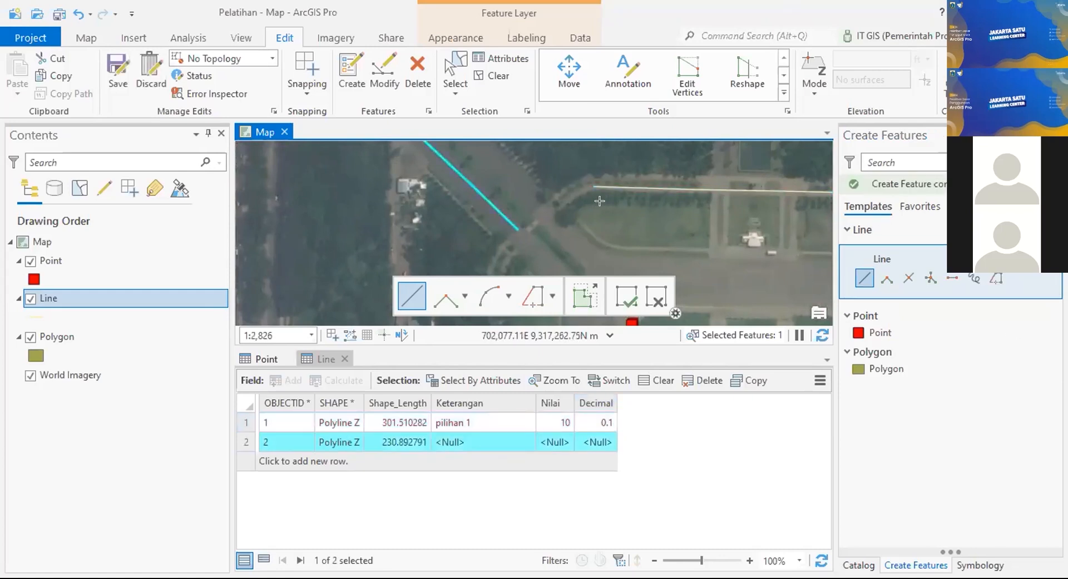
{"action": "scroll", "coordinate": [597, 201], "scroll_direction": "down", "scroll_amount": 3}
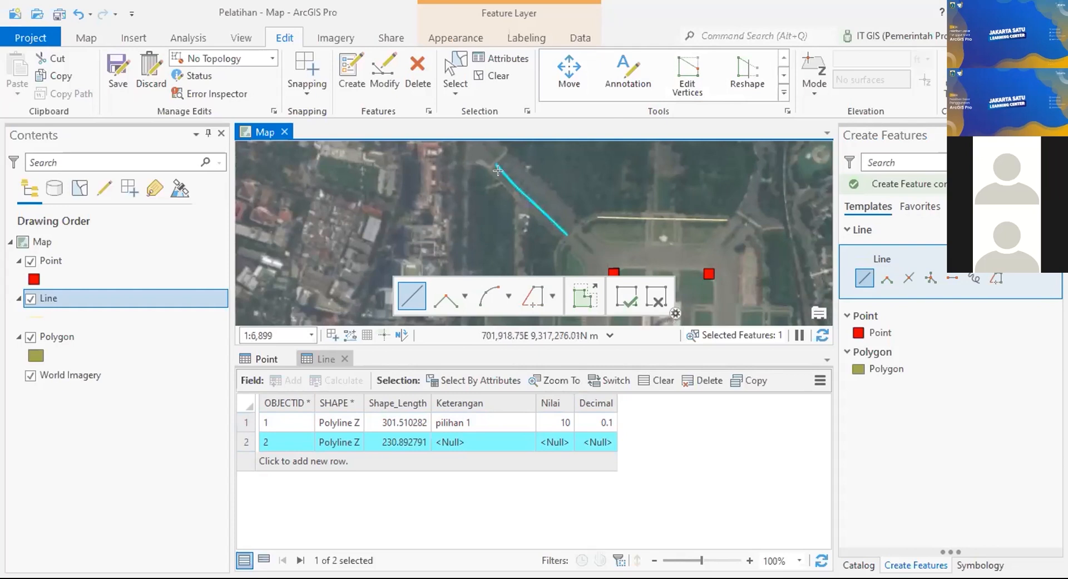
Step: Save the new line, close both attribute tables, and activate the Point template
{"action": "left_click", "coordinate": [115, 68]}
{"action": "left_click", "coordinate": [552, 315]}
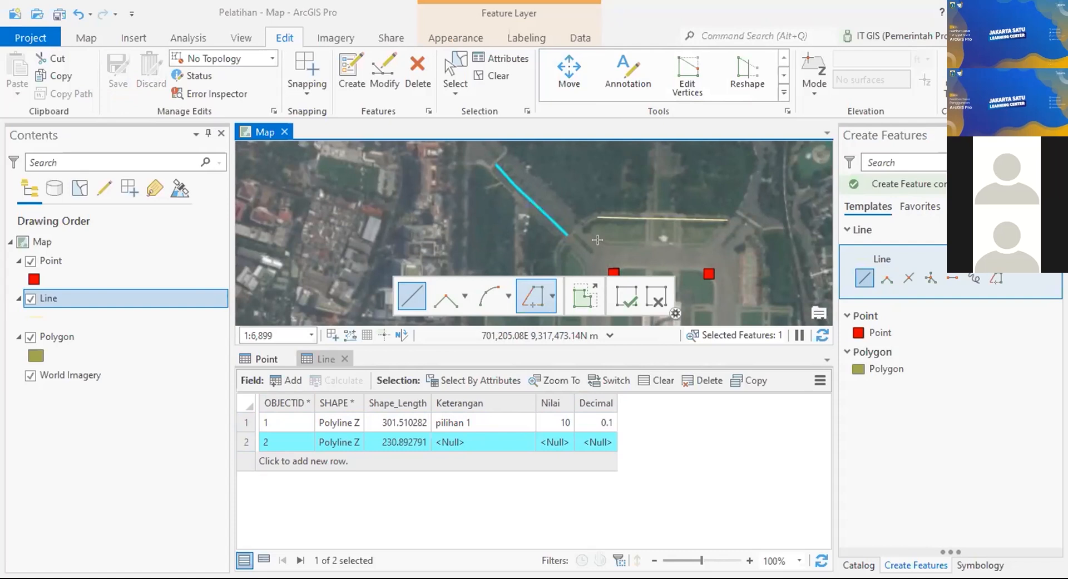
{"action": "left_click", "coordinate": [344, 358]}
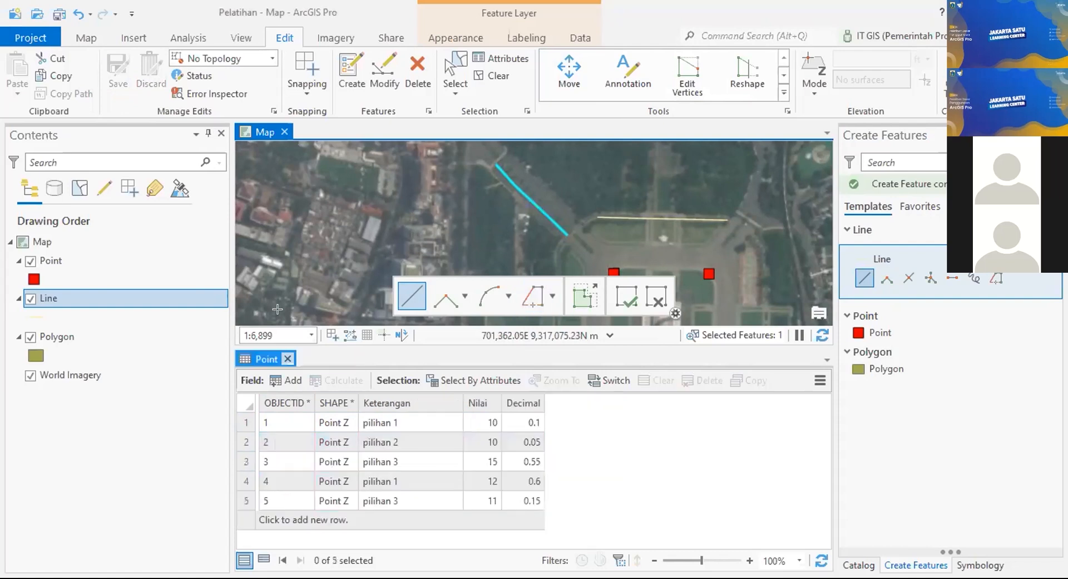
{"action": "left_click", "coordinate": [288, 359]}
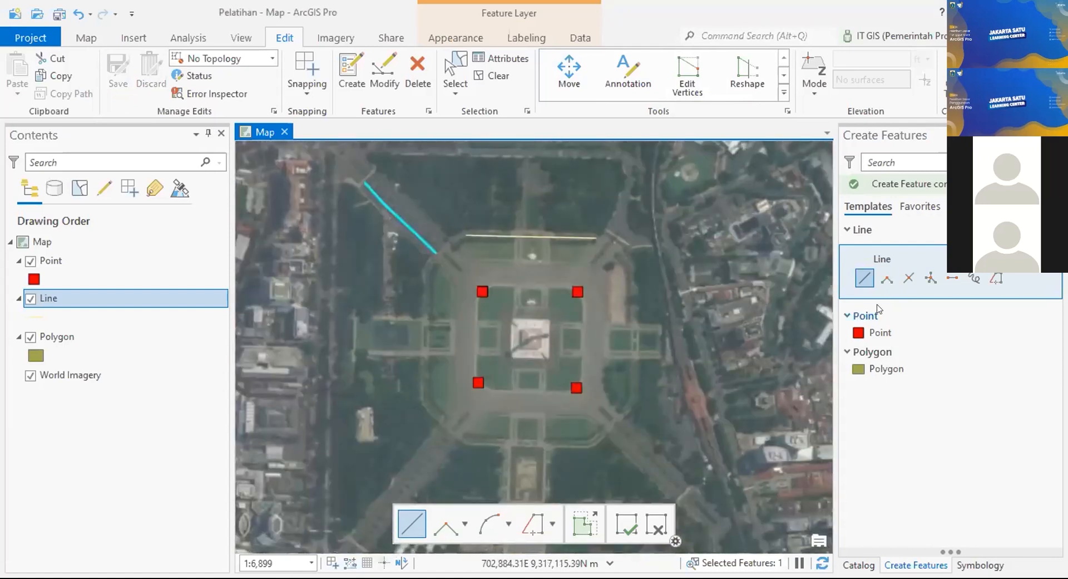
{"action": "left_click", "coordinate": [897, 333]}
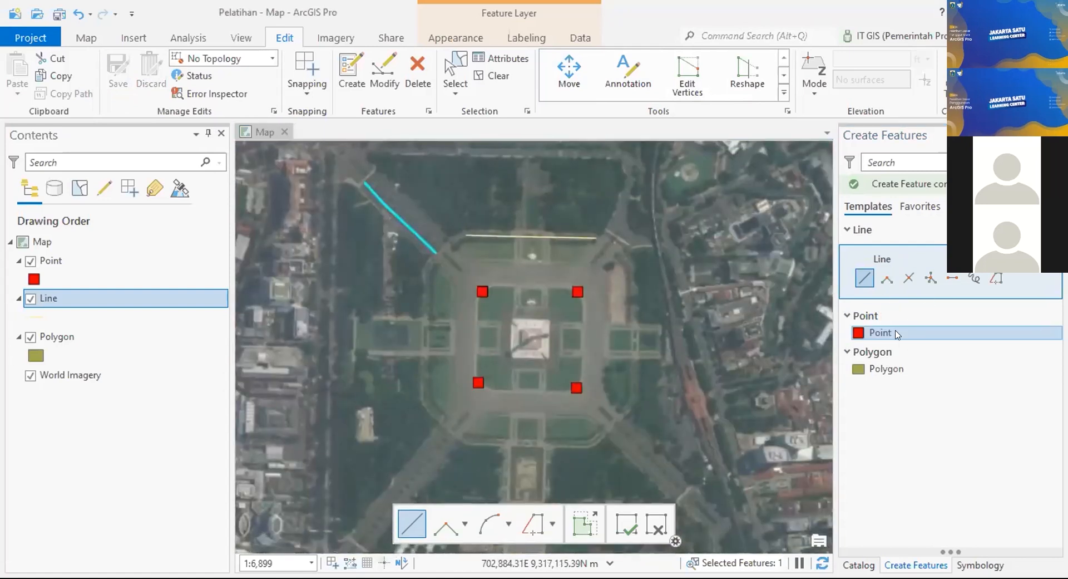
{"action": "left_click", "coordinate": [890, 332]}
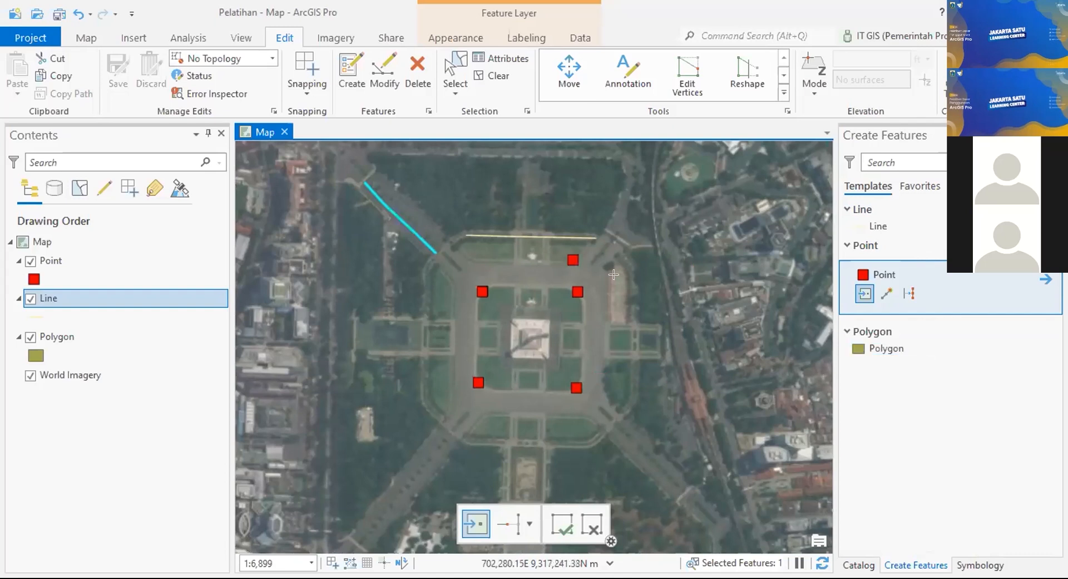
Step: Undo a stray point, then box-select and delete the two earlier line features
{"action": "left_click", "coordinate": [543, 416]}
{"action": "key", "text": "ctrl+z"}
{"action": "left_click", "coordinate": [459, 60]}
{"action": "left_click_drag", "start_coordinate": [352, 159], "coordinate": [632, 273]}
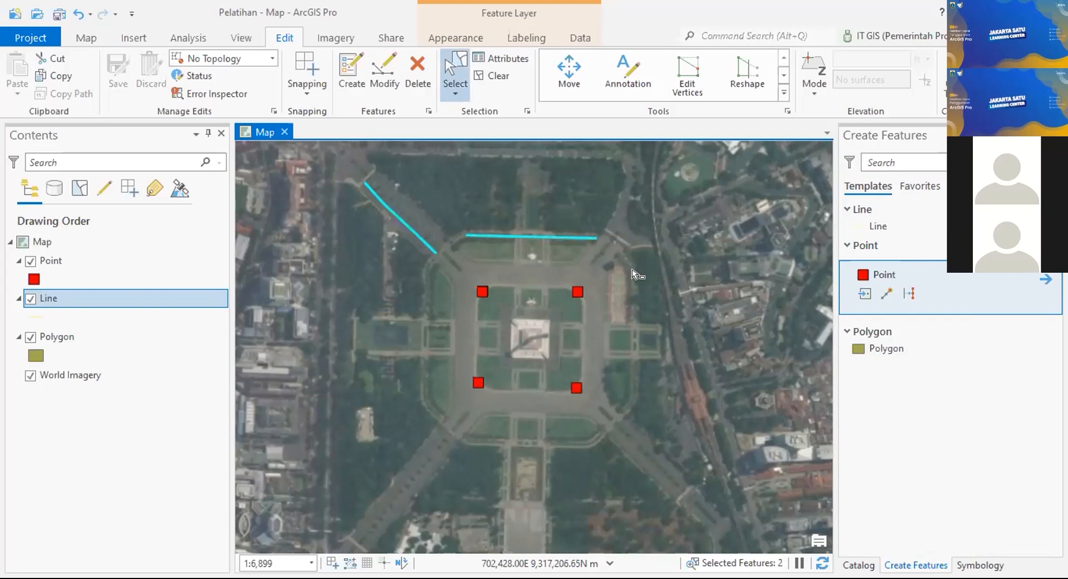
{"action": "key", "text": "Delete"}
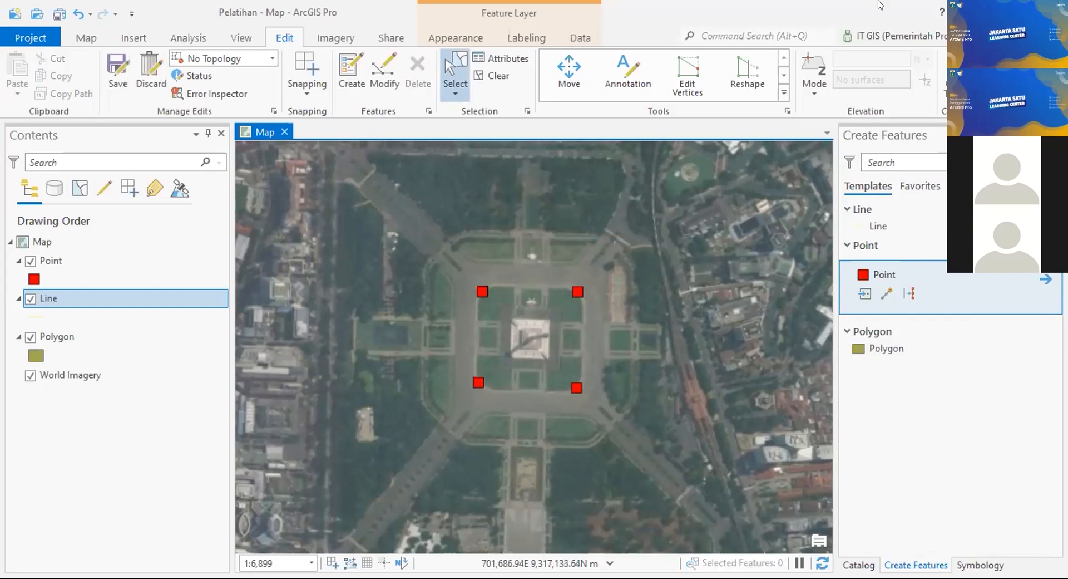
{"action": "left_click", "coordinate": [903, 226]}
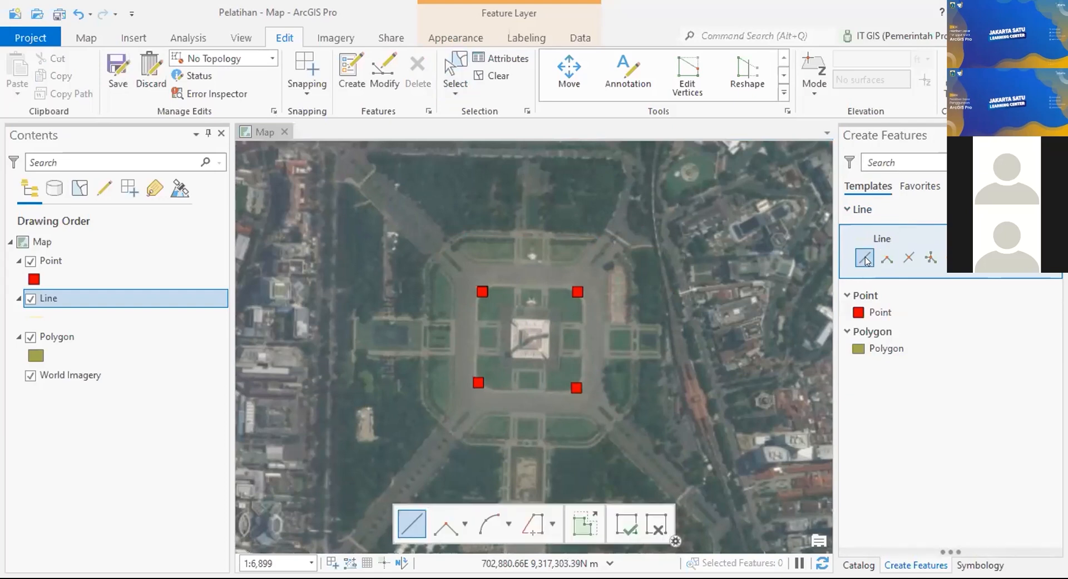
Step: Draw a straight line along the road on the monument square's north side
{"action": "scroll", "coordinate": [473, 265], "scroll_direction": "up", "scroll_amount": 6}
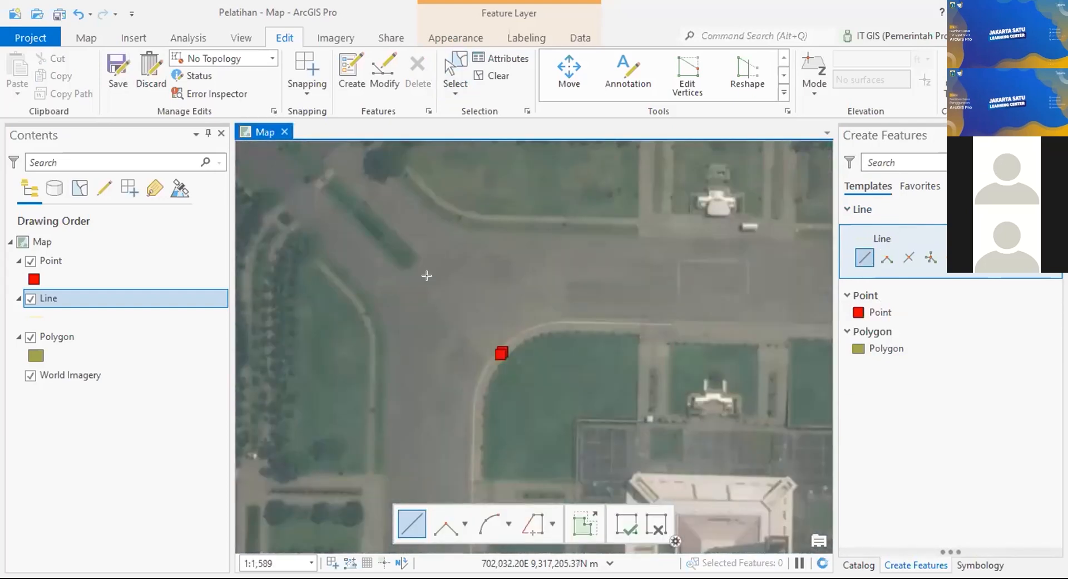
{"action": "left_click_drag", "start_coordinate": [503, 253], "coordinate": [216, 265]}
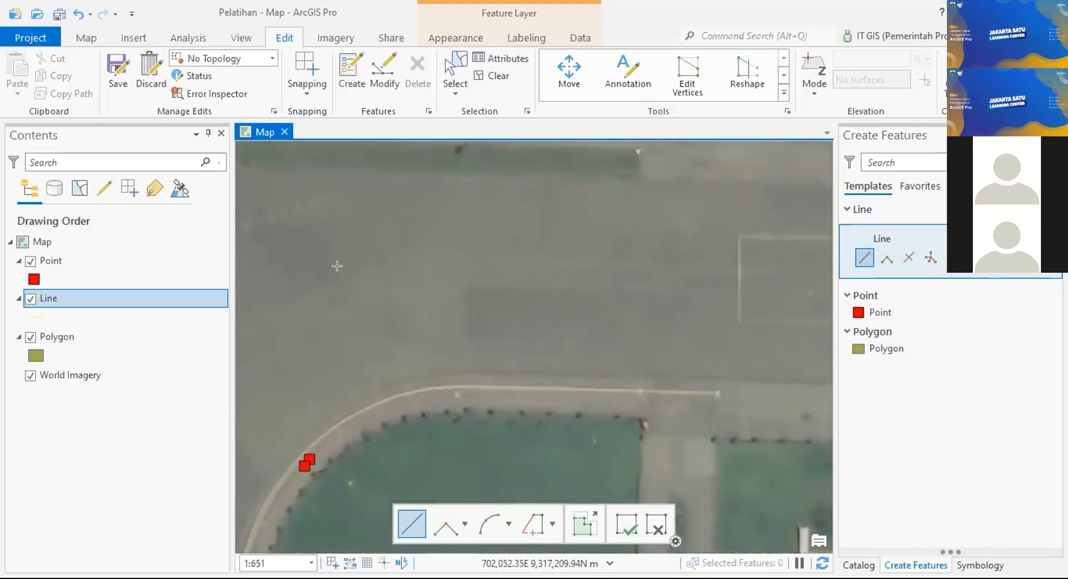
{"action": "scroll", "coordinate": [349, 236], "scroll_direction": "down", "scroll_amount": 2}
{"action": "left_click", "coordinate": [289, 244]}
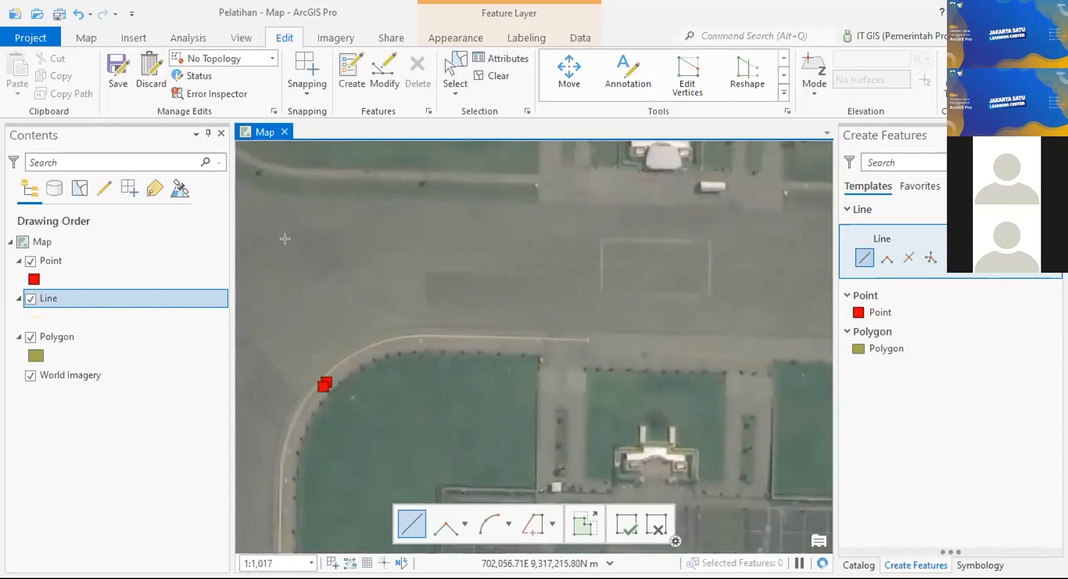
{"action": "mouse_move", "coordinate": [662, 255]}
{"action": "left_mouse_down"}
{"action": "mouse_move", "coordinate": [301, 286]}
{"action": "mouse_move", "coordinate": [541, 267]}
{"action": "mouse_move", "coordinate": [661, 278]}
{"action": "left_mouse_up"}
{"action": "scroll", "coordinate": [660, 278], "scroll_direction": "down", "scroll_amount": 2}
{"action": "mouse_move", "coordinate": [756, 286]}
{"action": "left_mouse_down"}
{"action": "mouse_move", "coordinate": [577, 290]}
{"action": "mouse_move", "coordinate": [685, 278]}
{"action": "left_mouse_up"}
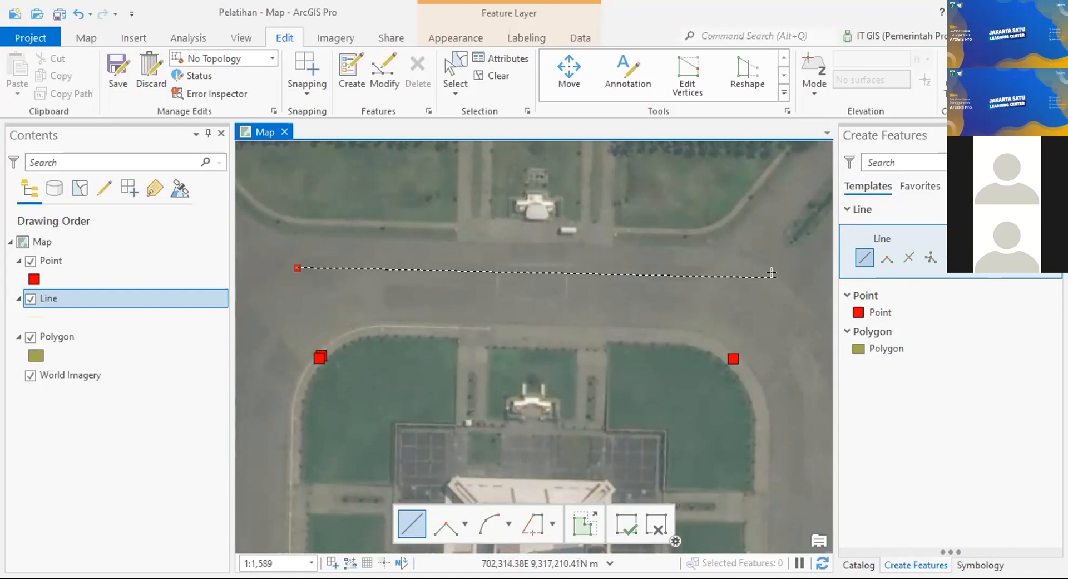
{"action": "double_click", "coordinate": [771, 272]}
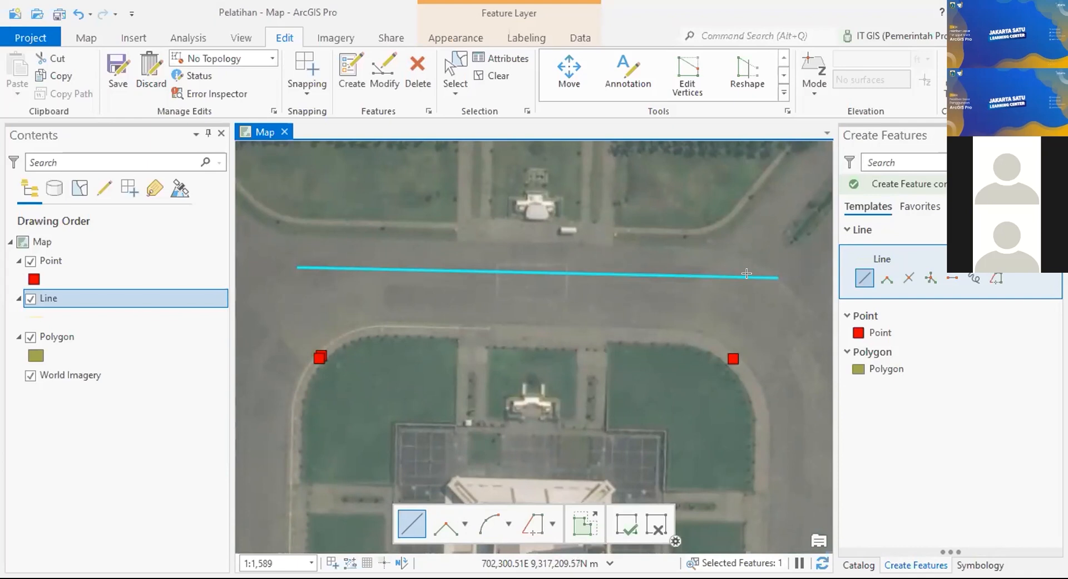
{"action": "scroll", "coordinate": [499, 287], "scroll_direction": "down", "scroll_amount": 4}
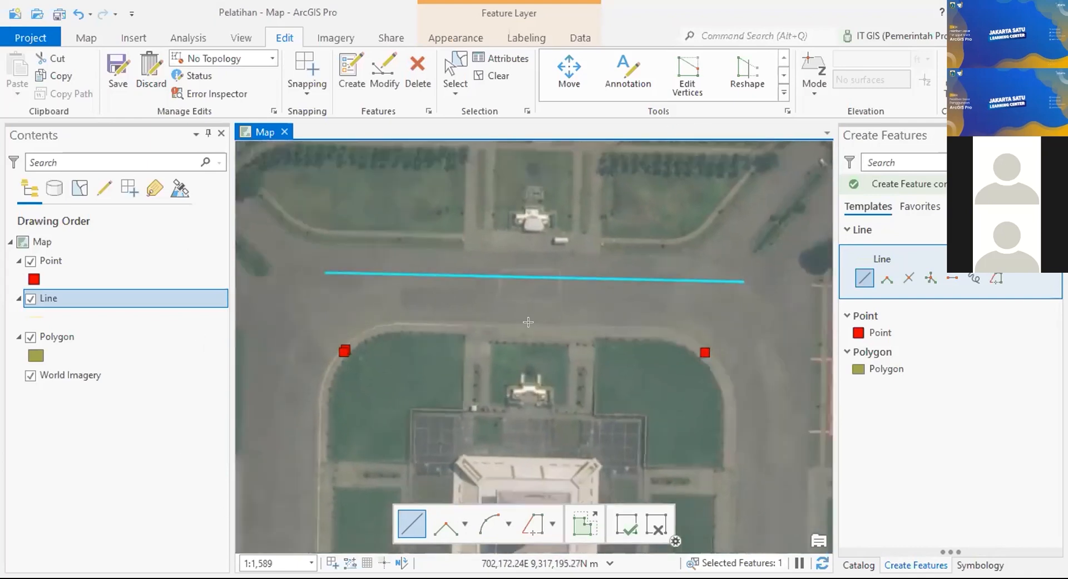
Step: Draw a straight line along the square's east side
{"action": "scroll", "coordinate": [546, 263], "scroll_direction": "up", "scroll_amount": 3}
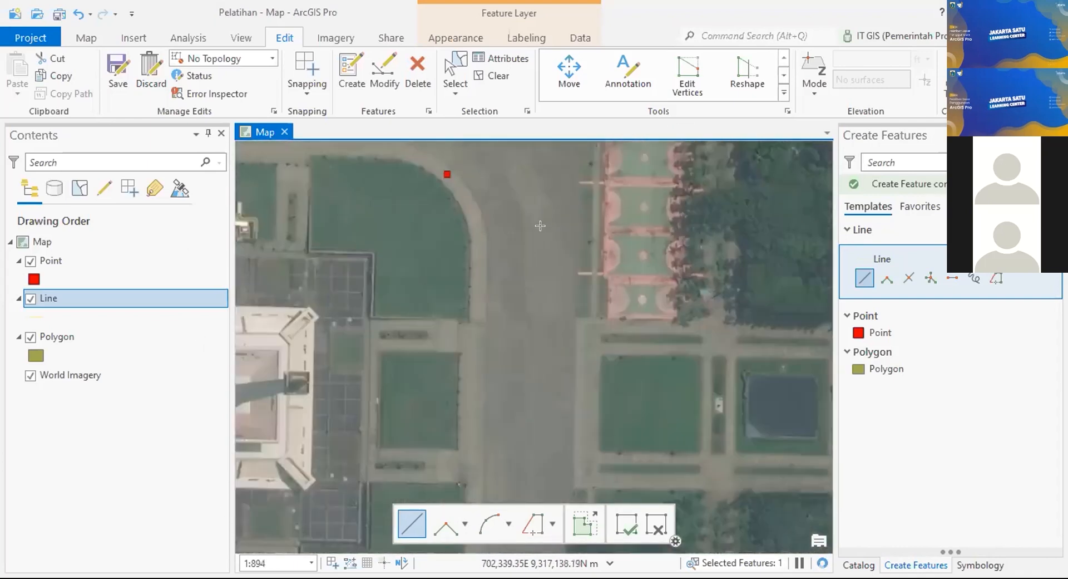
{"action": "left_click", "coordinate": [542, 185]}
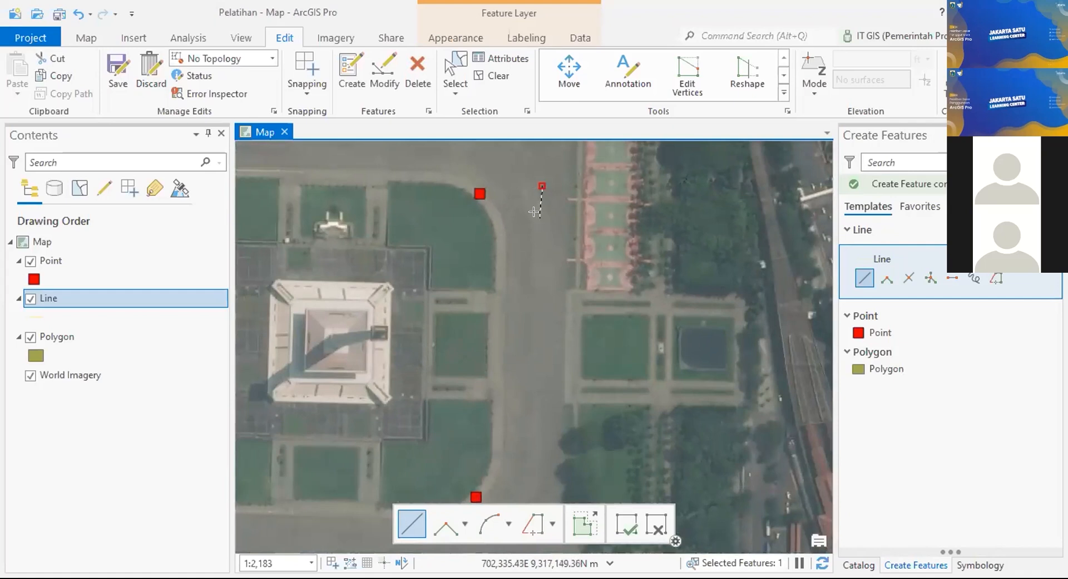
{"action": "left_click_drag", "start_coordinate": [537, 363], "coordinate": [537, 231]}
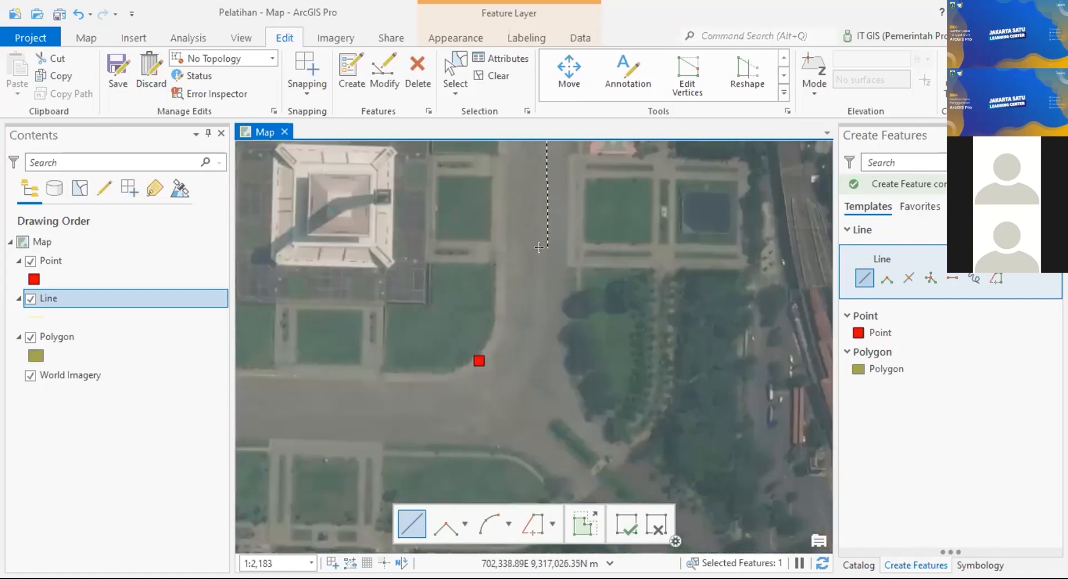
{"action": "double_click", "coordinate": [537, 351]}
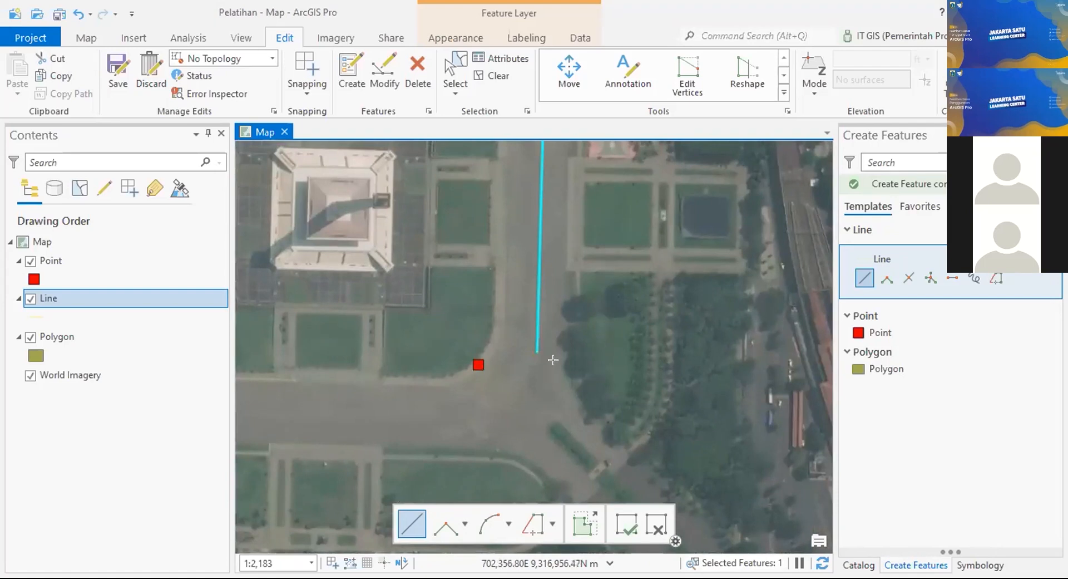
Step: Draw a straight line along the square's south side
{"action": "scroll", "coordinate": [572, 345], "scroll_direction": "down", "scroll_amount": 3}
{"action": "left_click_drag", "start_coordinate": [592, 331], "coordinate": [621, 282]}
{"action": "scroll", "coordinate": [537, 279], "scroll_direction": "up", "scroll_amount": 1}
{"action": "scroll", "coordinate": [549, 298], "scroll_direction": "up", "scroll_amount": 4}
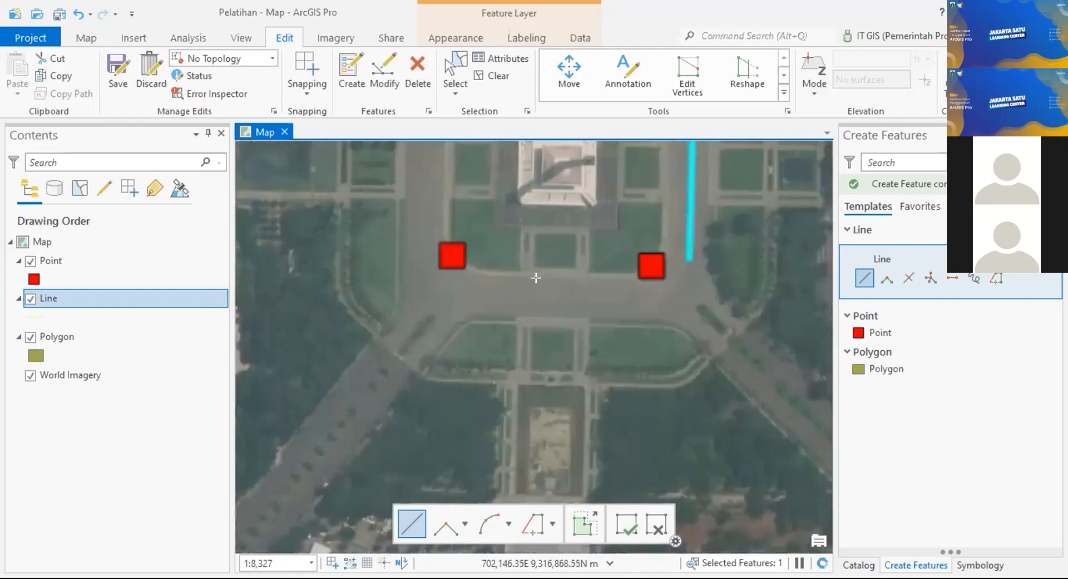
{"action": "left_click", "coordinate": [368, 255]}
{"action": "left_click_drag", "start_coordinate": [801, 295], "coordinate": [570, 323]}
{"action": "double_click", "coordinate": [551, 293]}
{"action": "scroll", "coordinate": [495, 281], "scroll_direction": "down", "scroll_amount": 3}
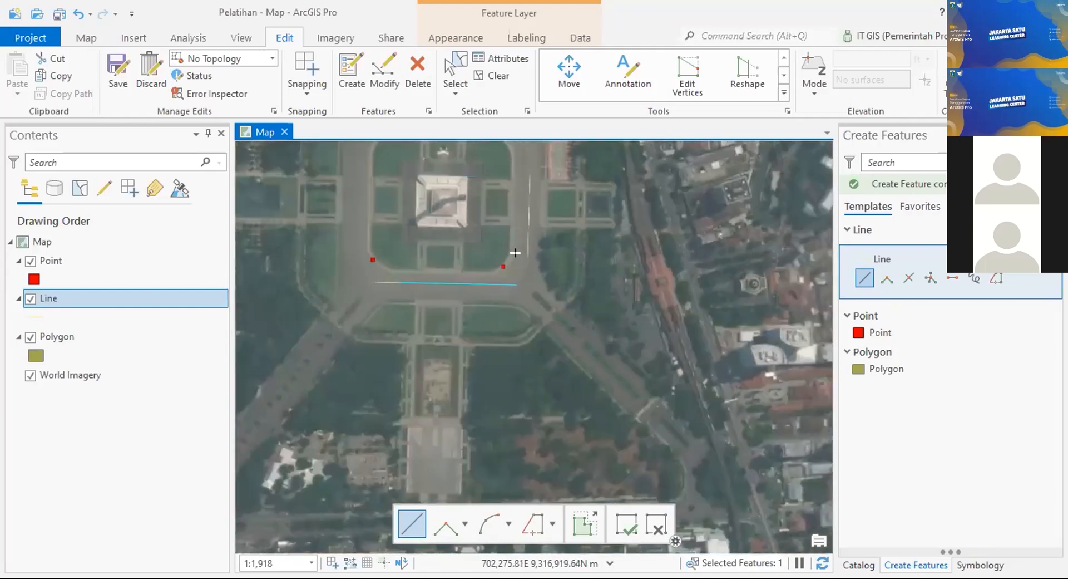
{"action": "scroll", "coordinate": [532, 342], "scroll_direction": "down", "scroll_amount": 3}
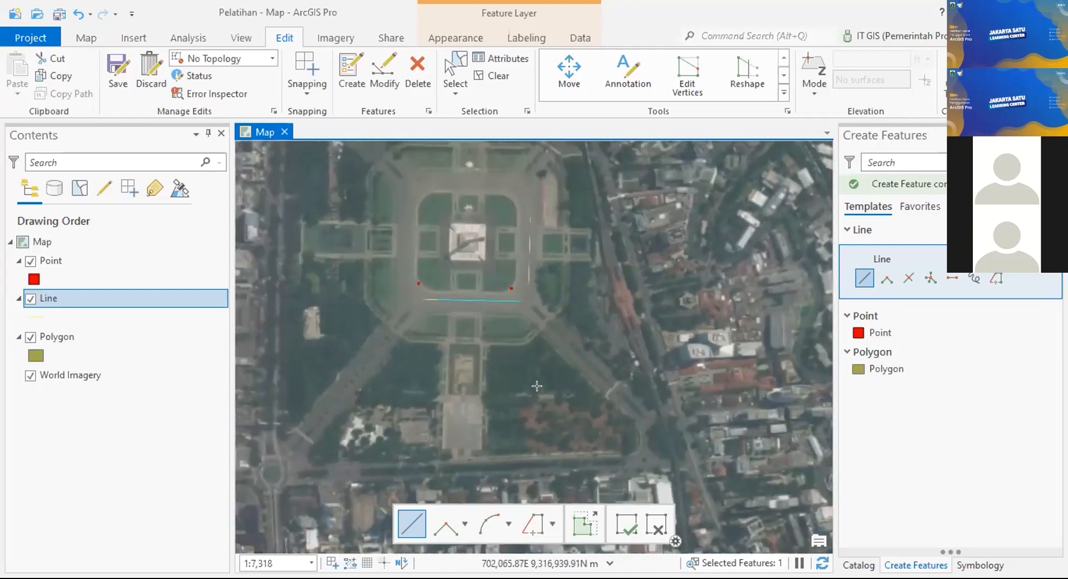
Step: Draw the west-side line to close the frame around the monument square
{"action": "scroll", "coordinate": [522, 362], "scroll_direction": "up", "scroll_amount": 3}
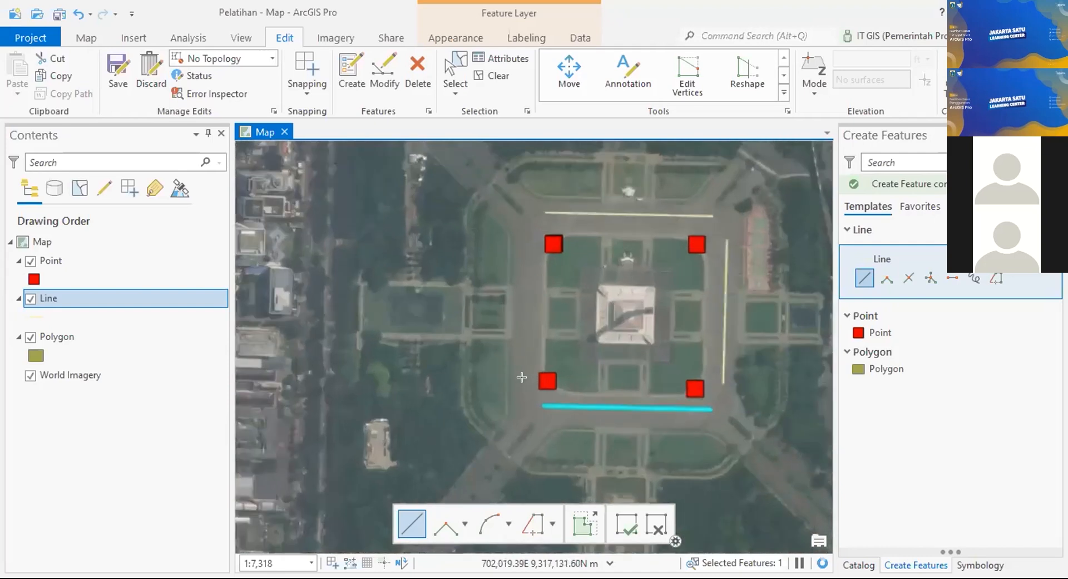
{"action": "scroll", "coordinate": [522, 377], "scroll_direction": "up", "scroll_amount": 2}
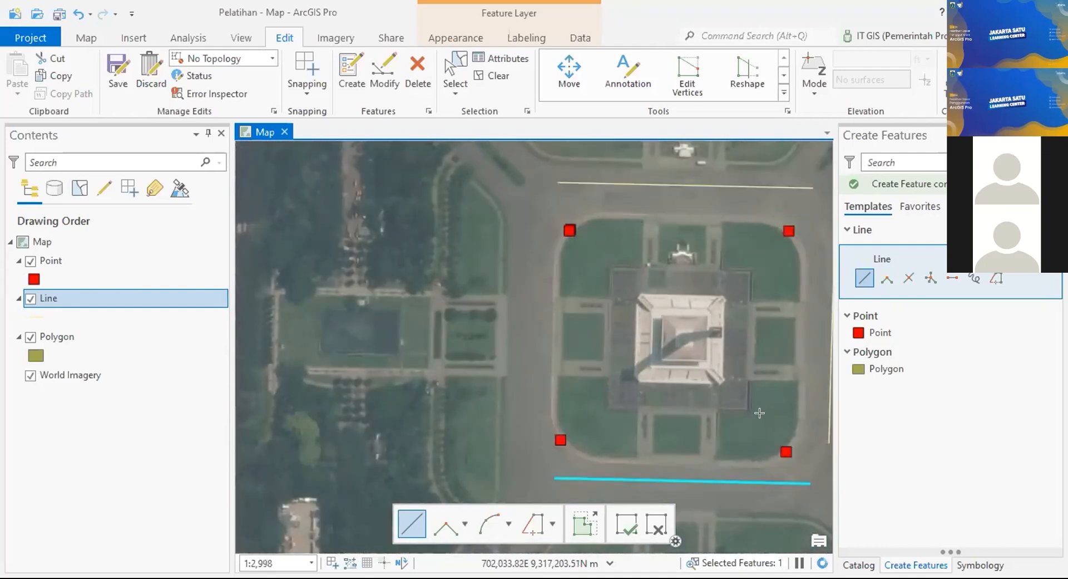
{"action": "left_click_drag", "start_coordinate": [759, 413], "coordinate": [760, 328]}
{"action": "left_click", "coordinate": [529, 385]}
{"action": "left_click_drag", "start_coordinate": [765, 222], "coordinate": [671, 327]}
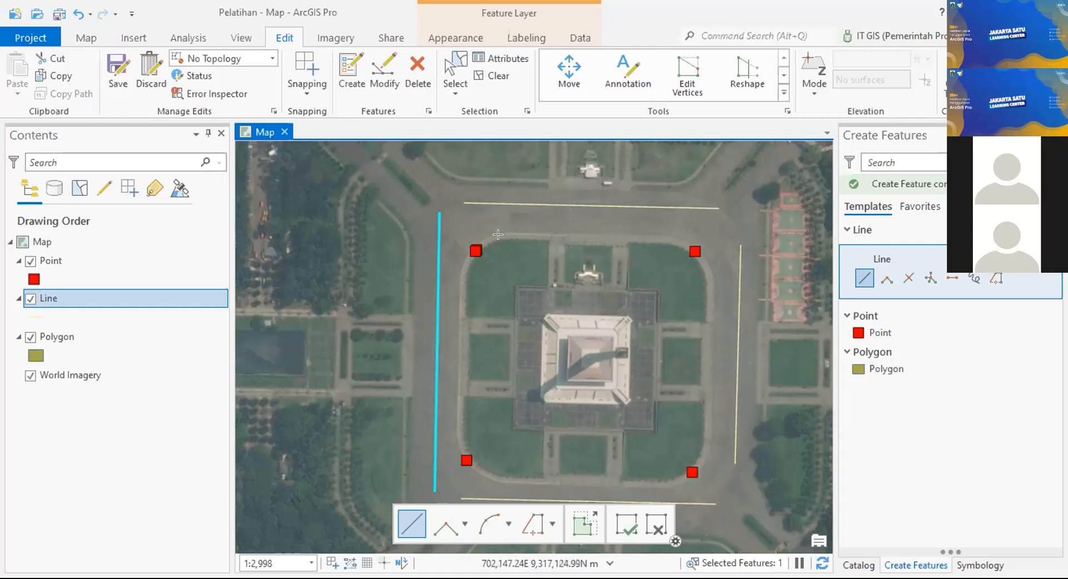
{"action": "left_click_drag", "start_coordinate": [496, 229], "coordinate": [510, 174]}
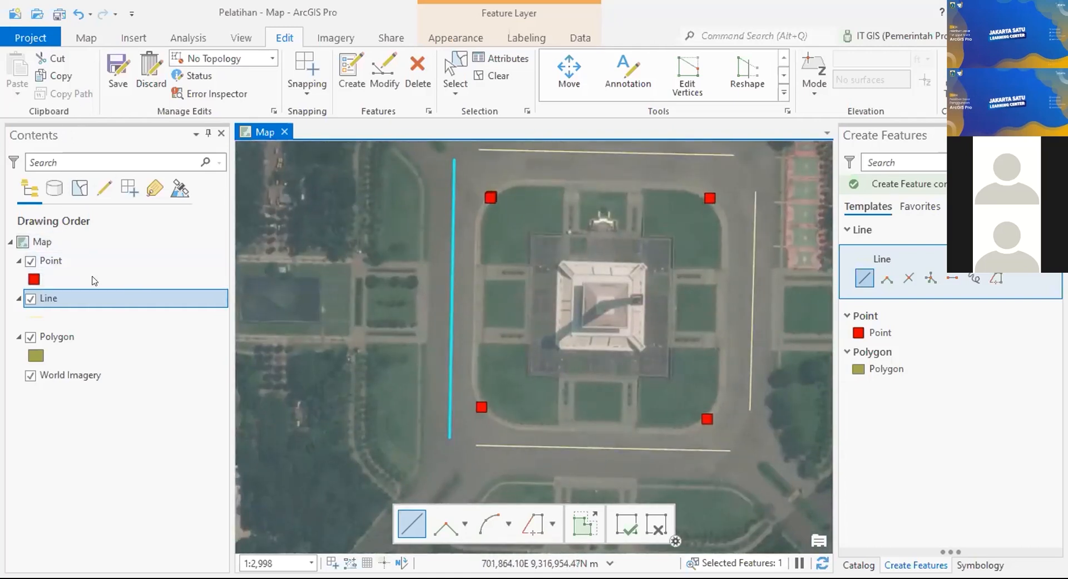
Step: Save all pending edits, including the four new Line features
{"action": "left_click", "coordinate": [68, 293]}
{"action": "right_click", "coordinate": [69, 296]}
{"action": "left_click", "coordinate": [120, 71]}
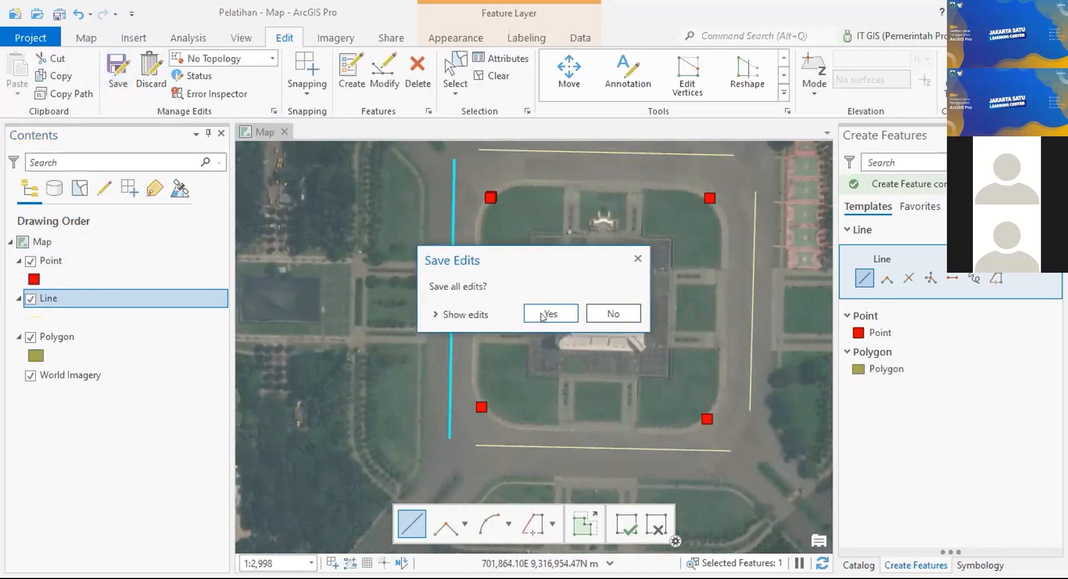
{"action": "left_click", "coordinate": [535, 305]}
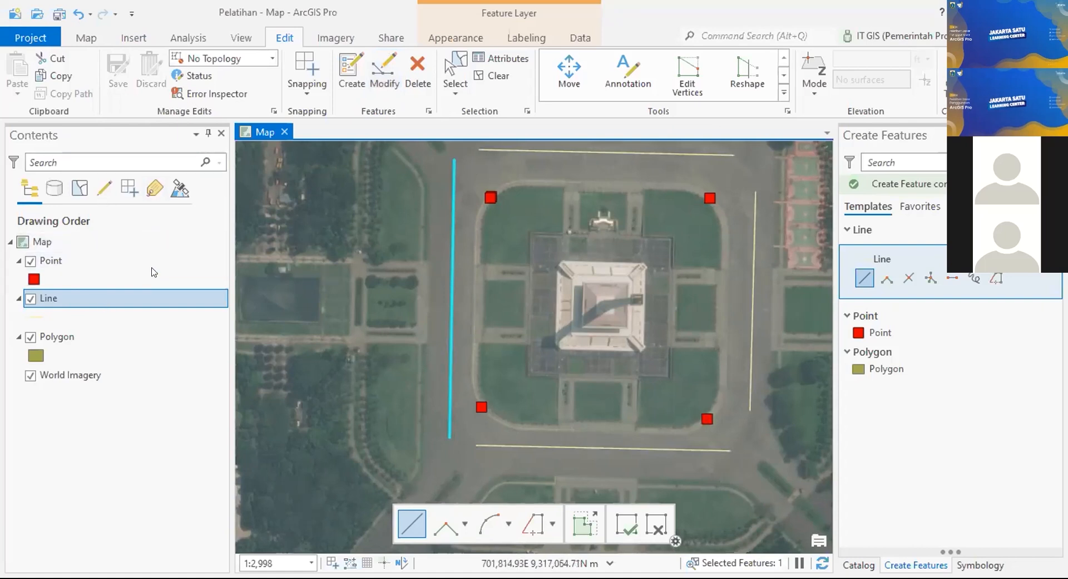
{"action": "left_click", "coordinate": [169, 297]}
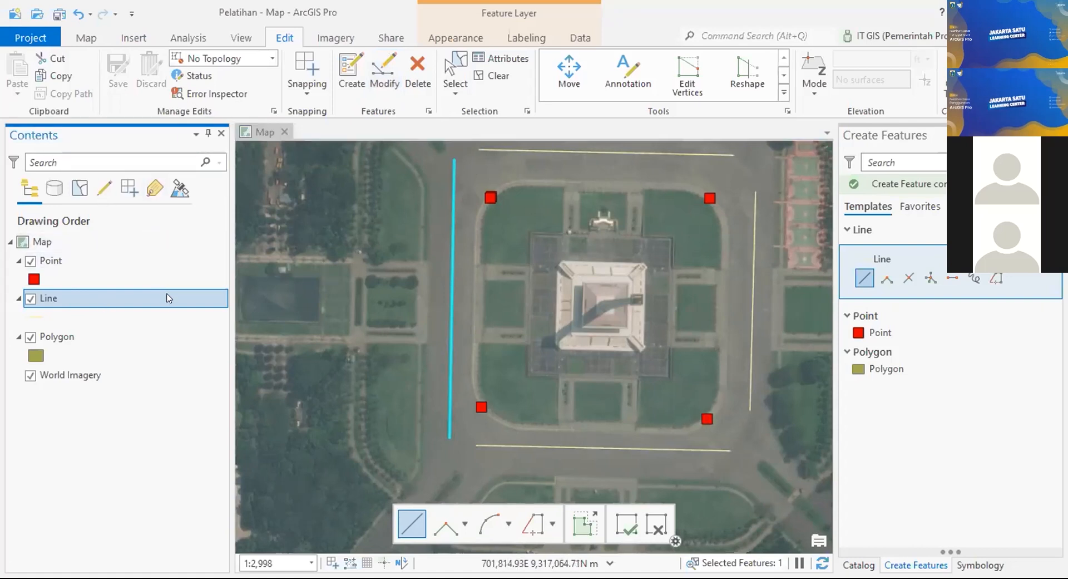
Step: Open the Line layer's attribute table to view its four polylines
{"action": "right_click", "coordinate": [169, 297]}
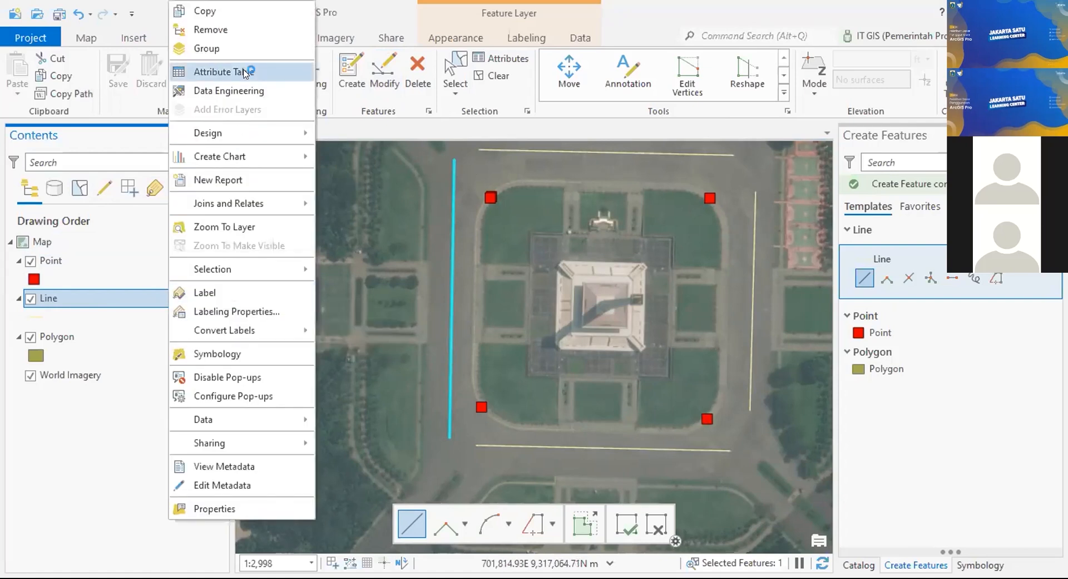
{"action": "left_click", "coordinate": [244, 74]}
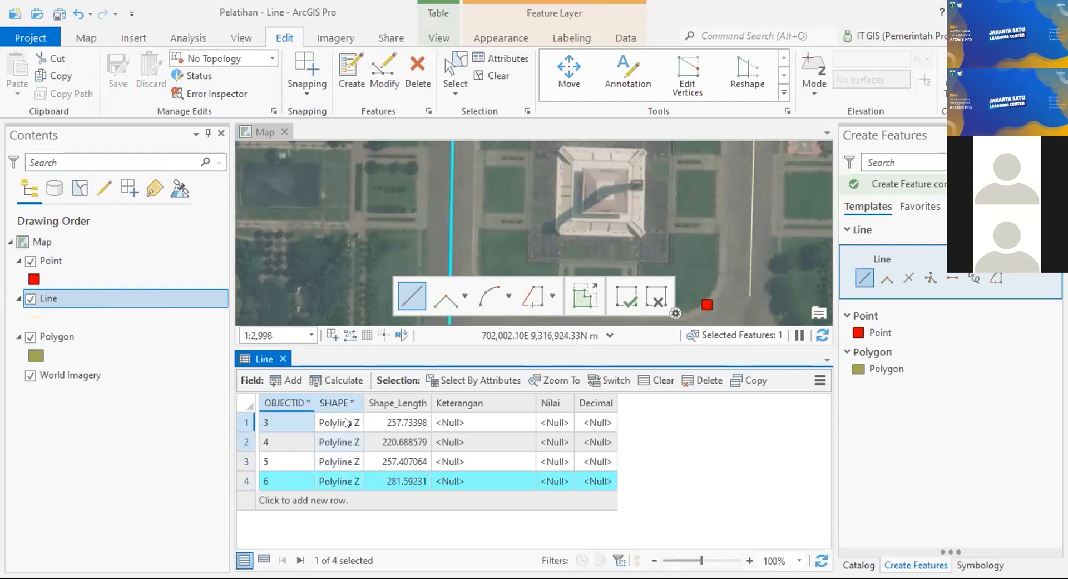
{"action": "scroll", "coordinate": [690, 234], "scroll_direction": "down", "scroll_amount": 2}
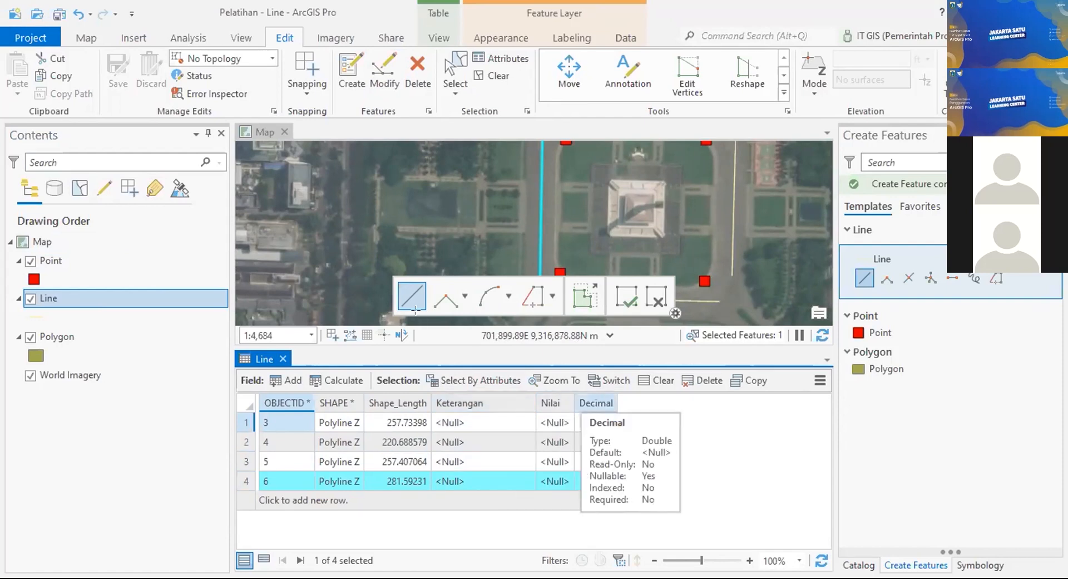
Step: Set the Keterangan values of the four lines to pilihan 1 or pilihan 2
{"action": "left_click", "coordinate": [503, 422]}
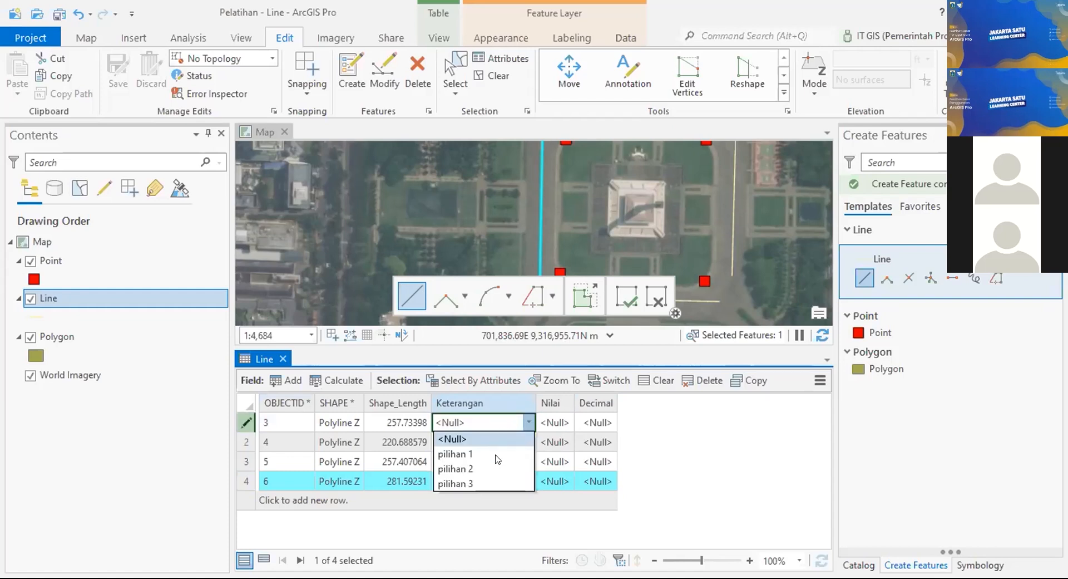
{"action": "left_click", "coordinate": [482, 453]}
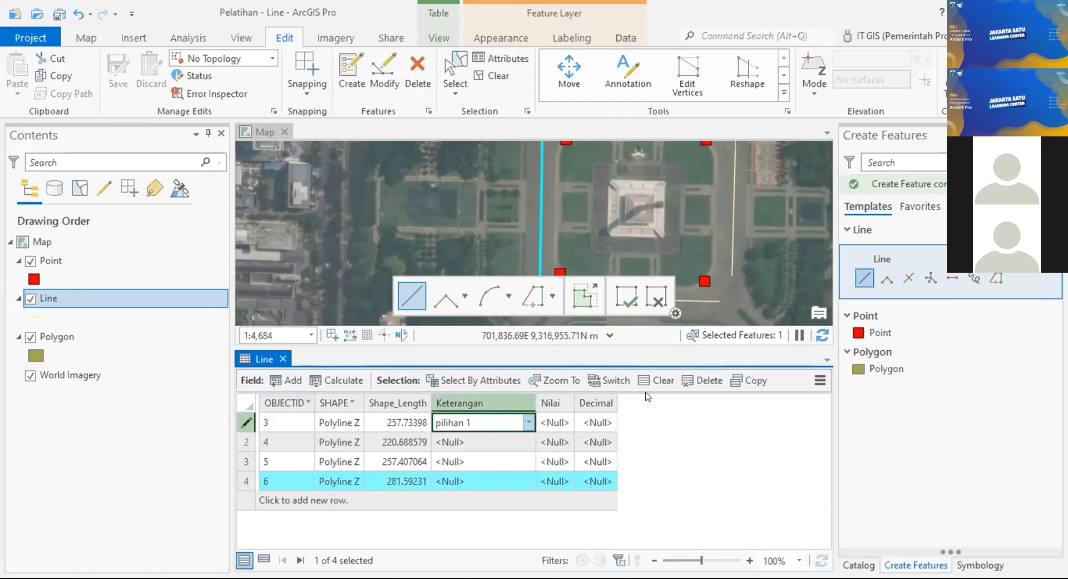
{"action": "left_click", "coordinate": [502, 442]}
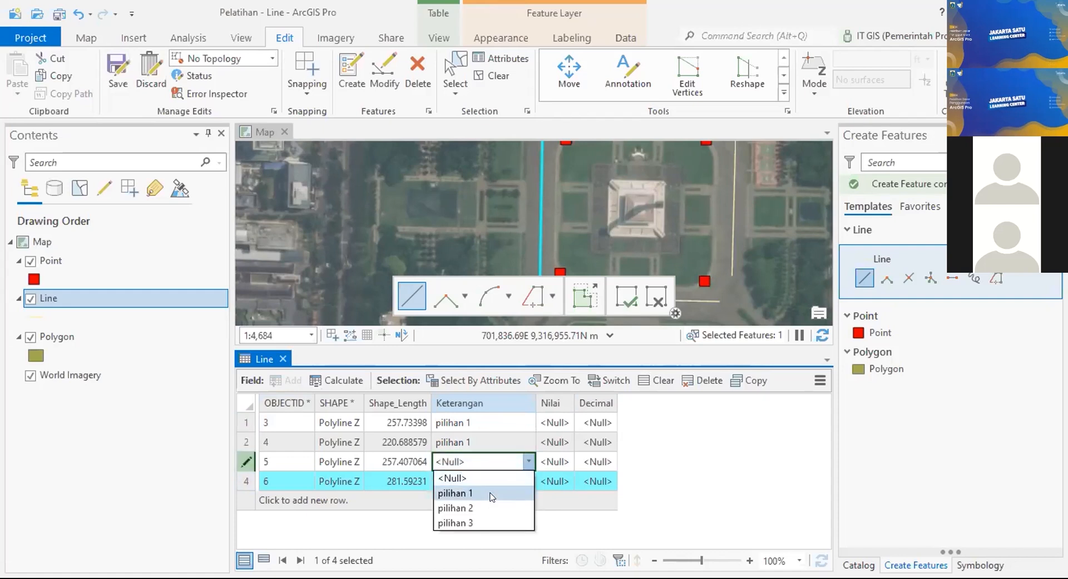
{"action": "left_click", "coordinate": [501, 483]}
{"action": "left_click", "coordinate": [499, 482]}
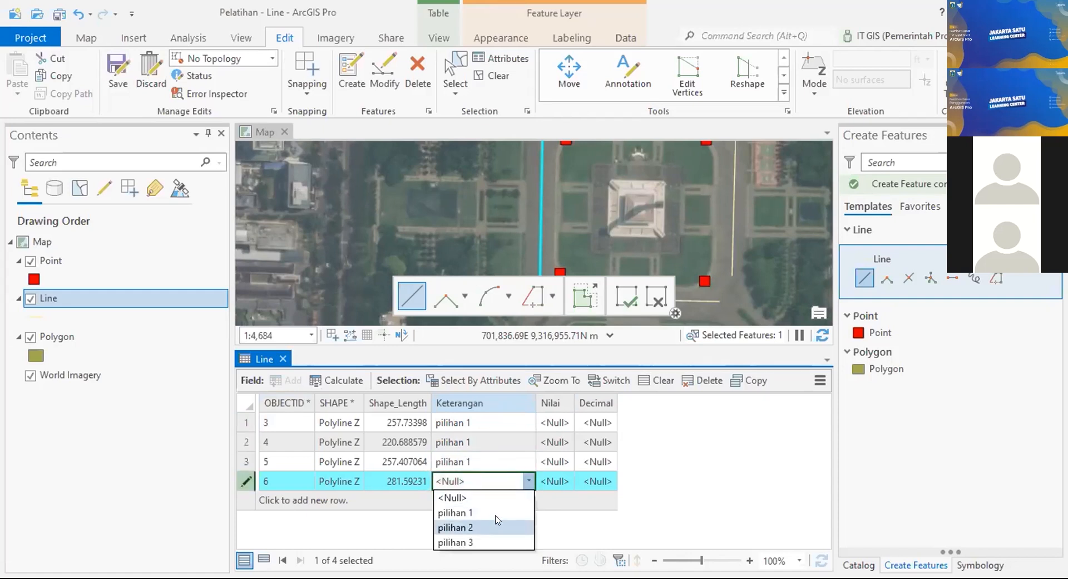
{"action": "left_click", "coordinate": [497, 527]}
Step: Enter Nilai values 10, 10, 11 and 12 for rows 1–4
{"action": "left_click", "coordinate": [554, 426]}
{"action": "type", "text": "10"}
{"action": "left_click", "coordinate": [556, 438]}
{"action": "type", "text": "10"}
{"action": "left_click", "coordinate": [547, 457]}
{"action": "type", "text": "11"}
{"action": "key", "text": "Return"}
{"action": "type", "text": "12"}
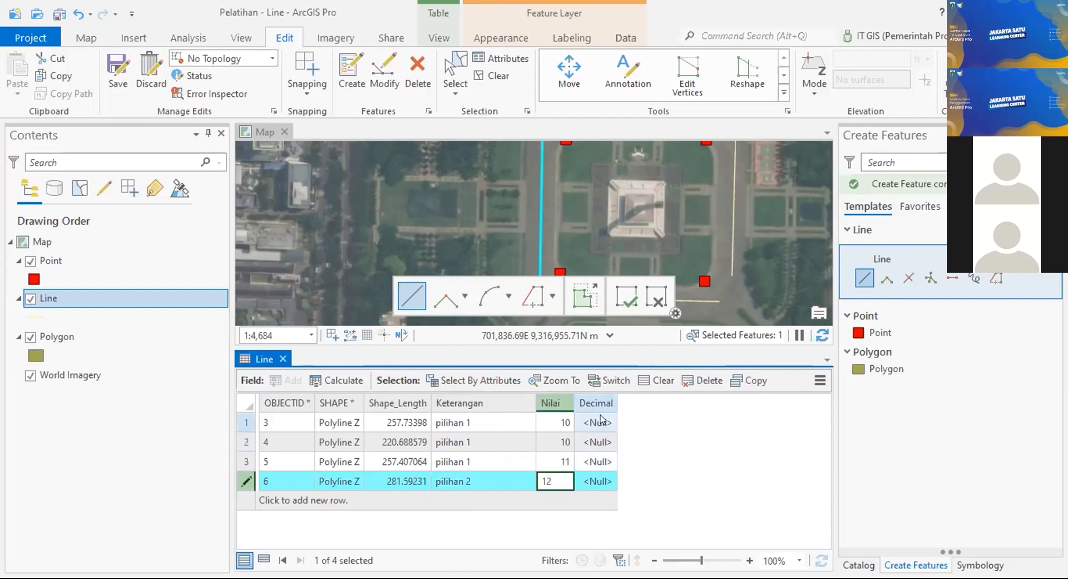
Step: Enter Decimal values 0.1, 0.12, 0.3 and 0.6 for the four lines
{"action": "left_click", "coordinate": [601, 421]}
{"action": "type", "text": "0."}
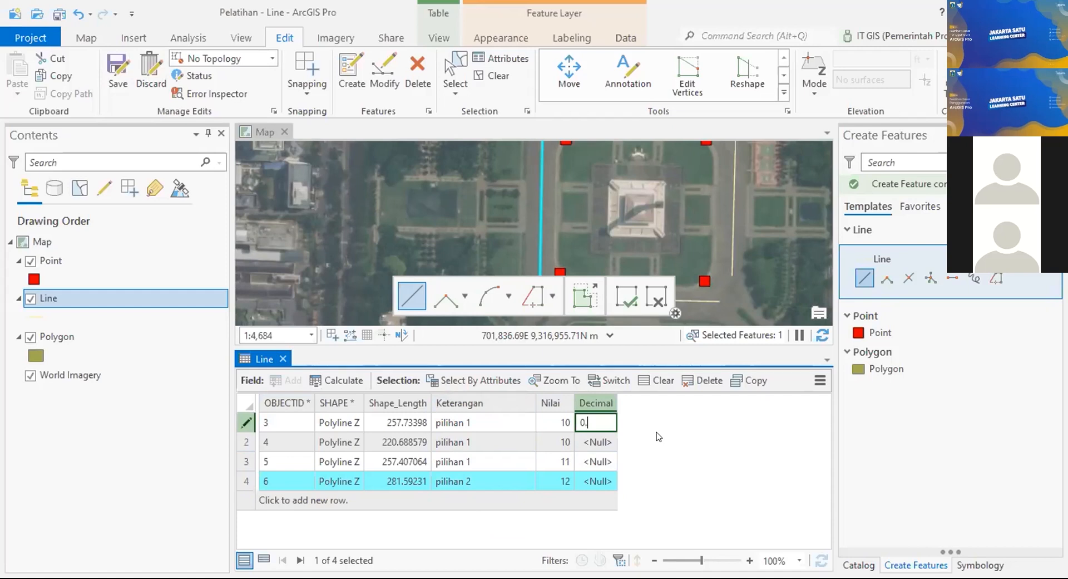
{"action": "type", "text": "1"}
{"action": "left_click", "coordinate": [605, 442]}
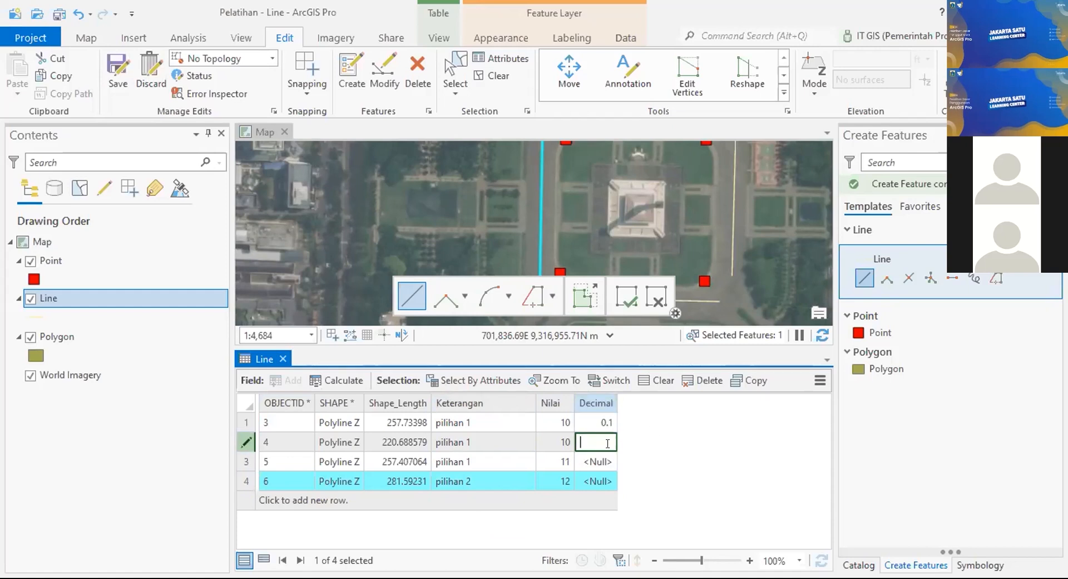
{"action": "type", "text": "0.12"}
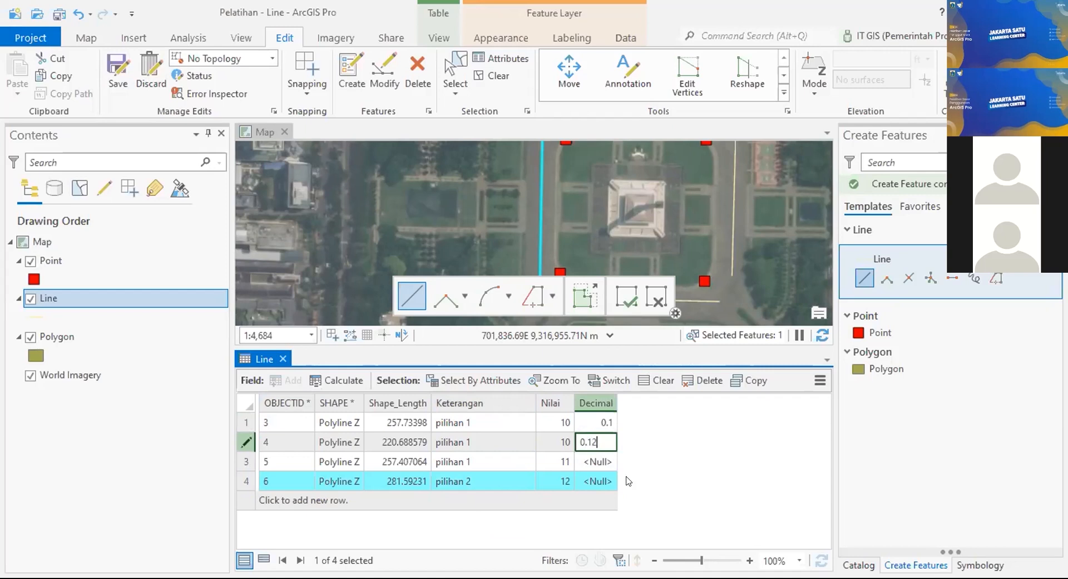
{"action": "left_click", "coordinate": [615, 461]}
{"action": "type", "text": "0.3"}
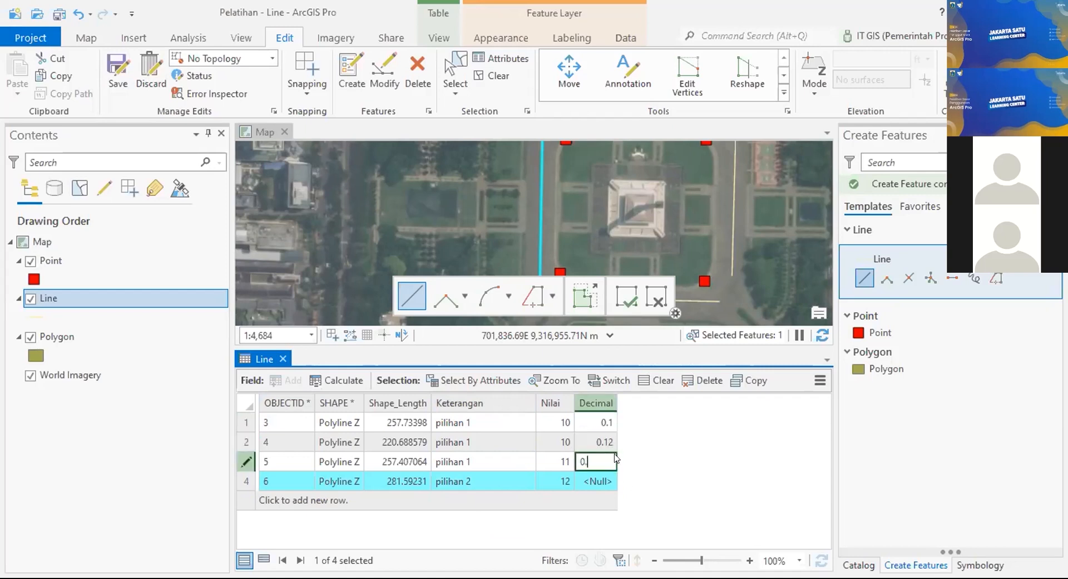
{"action": "left_click", "coordinate": [594, 482]}
{"action": "left_click", "coordinate": [595, 482]}
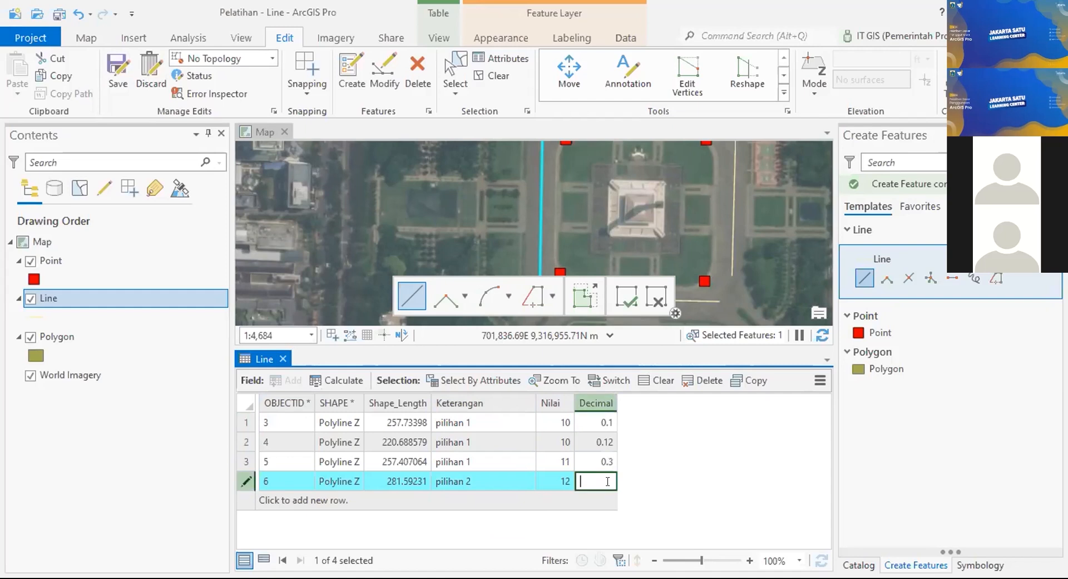
{"action": "type", "text": "0.6"}
{"action": "left_click", "coordinate": [647, 473]}
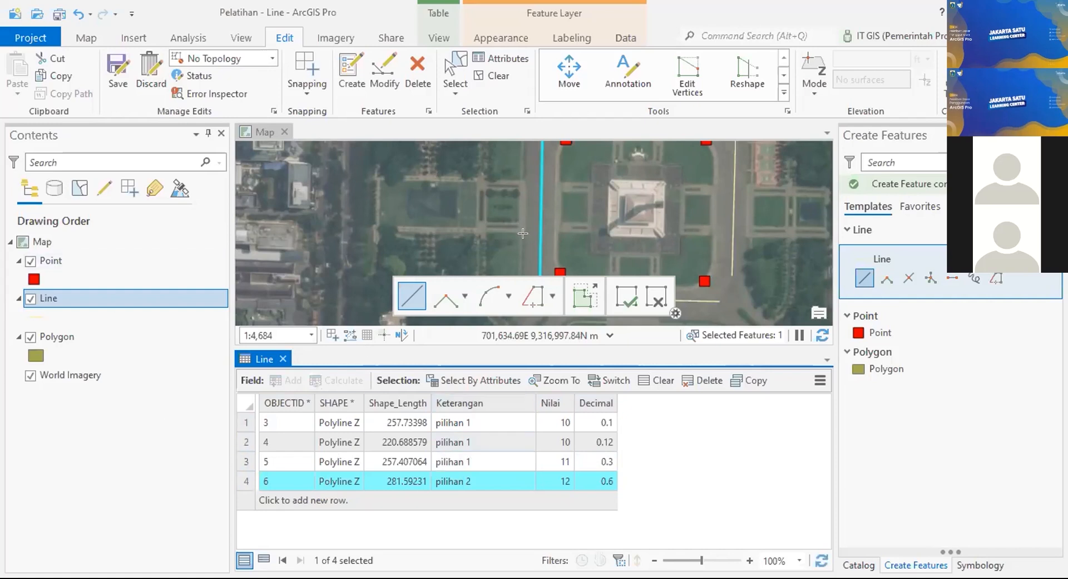
Step: Save the Line attribute edits, confirming with Yes
{"action": "left_click", "coordinate": [119, 70]}
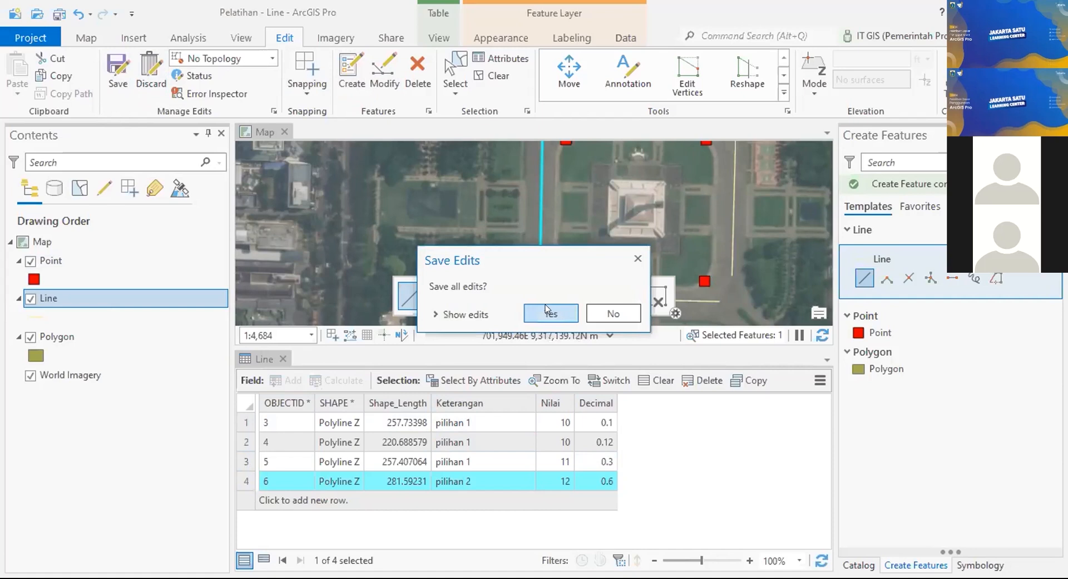
{"action": "left_click", "coordinate": [548, 313]}
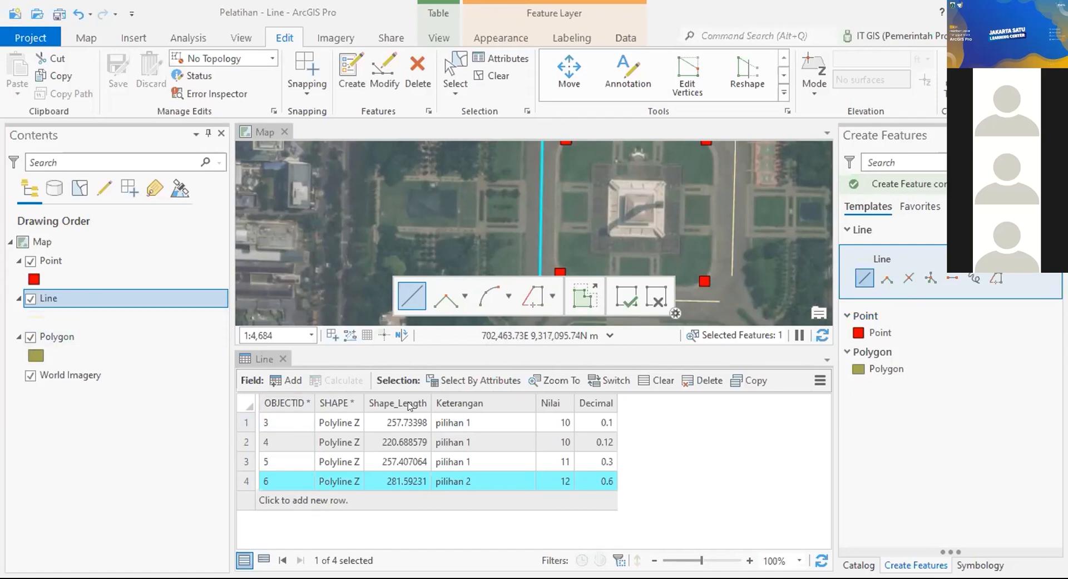
Step: Close the Line table, zoom in on the monument, and pick the Polygon template
{"action": "left_click", "coordinate": [265, 361]}
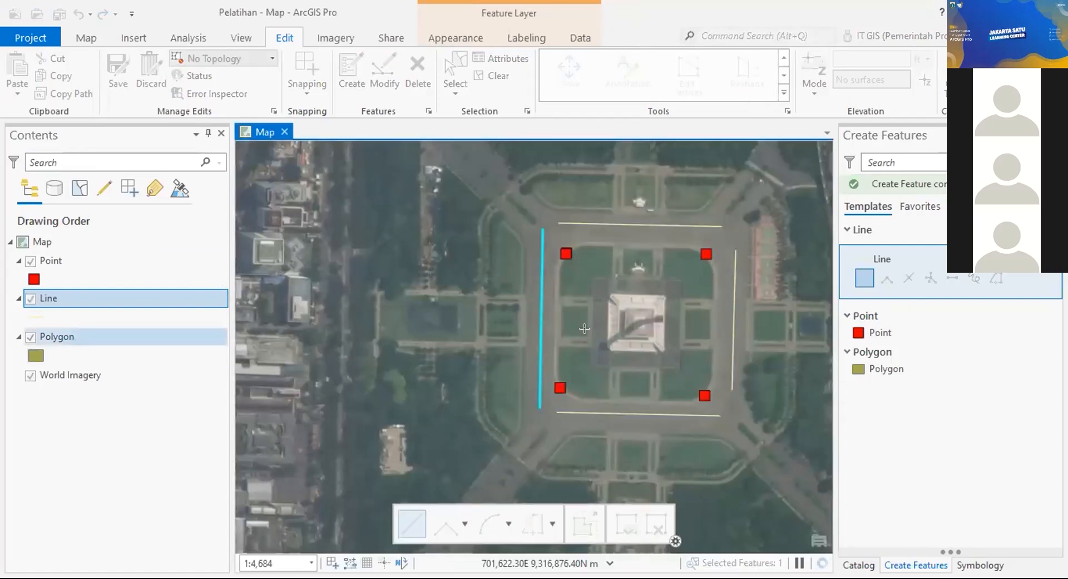
{"action": "scroll", "coordinate": [584, 329], "scroll_direction": "up", "scroll_amount": 4}
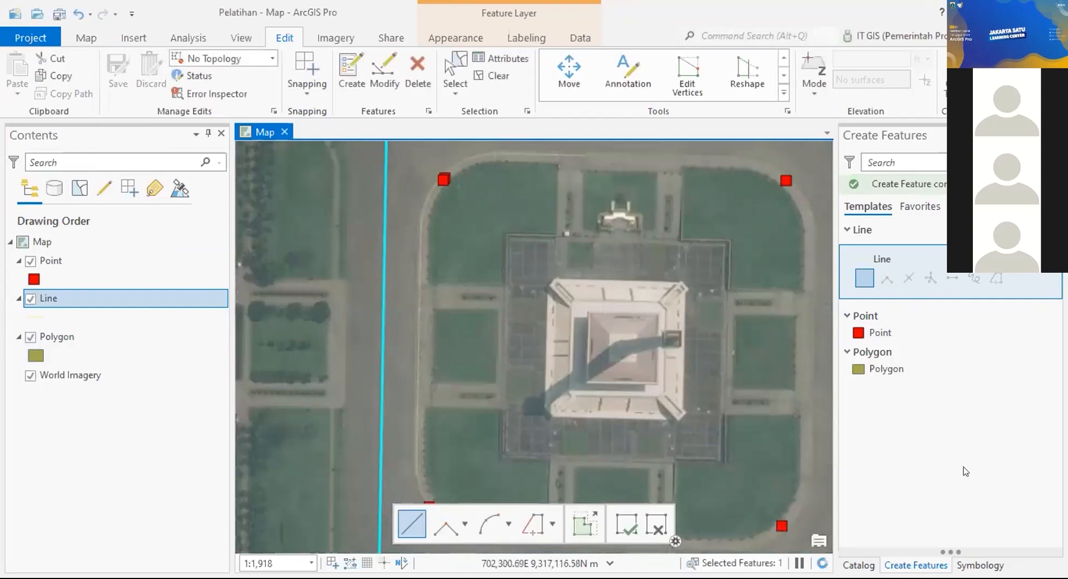
{"action": "left_click", "coordinate": [917, 370]}
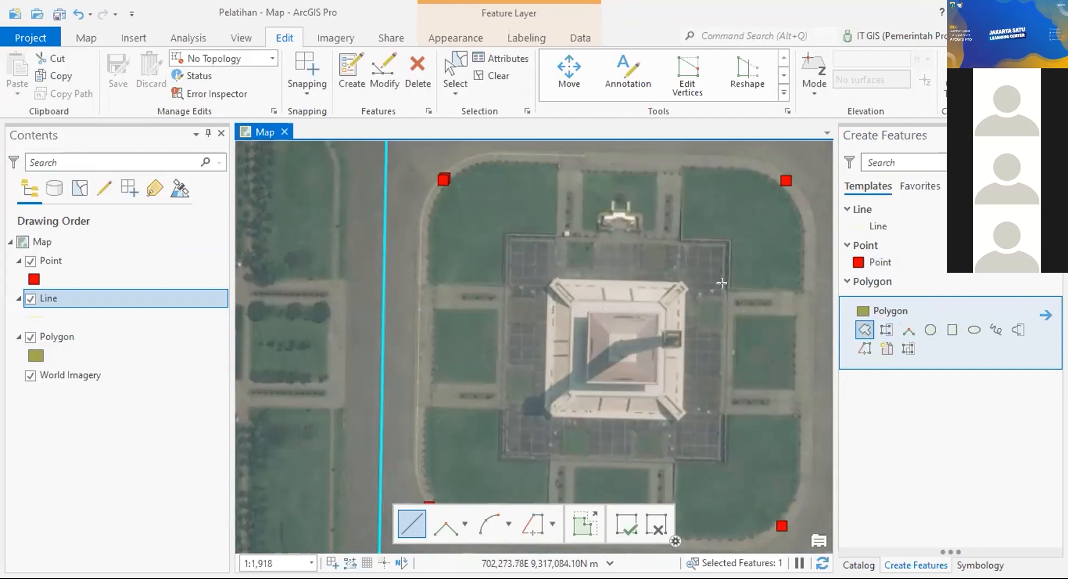
{"action": "left_click", "coordinate": [953, 331]}
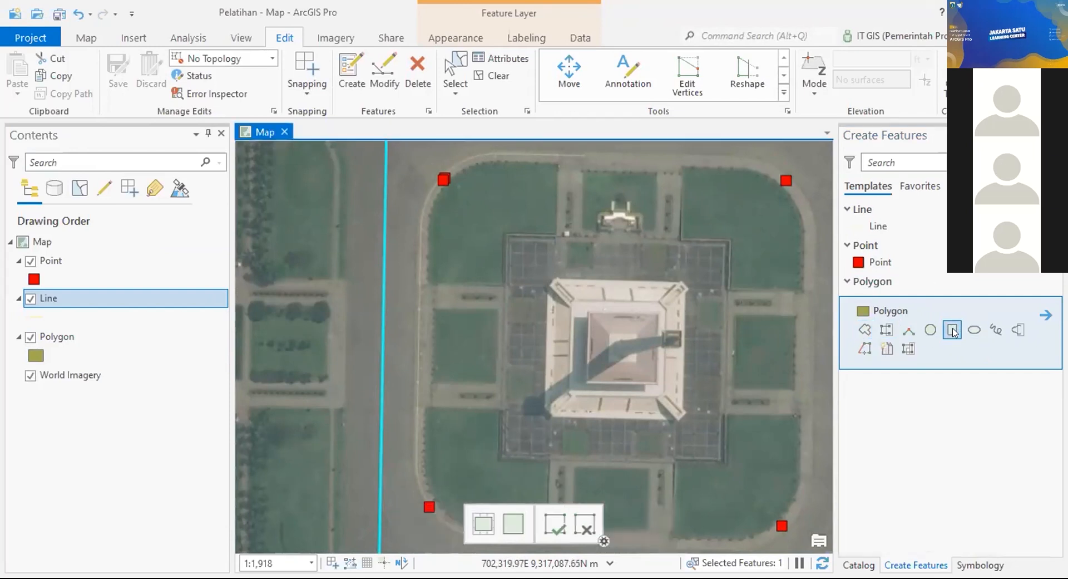
{"action": "left_click", "coordinate": [555, 281]}
{"action": "left_click", "coordinate": [679, 281]}
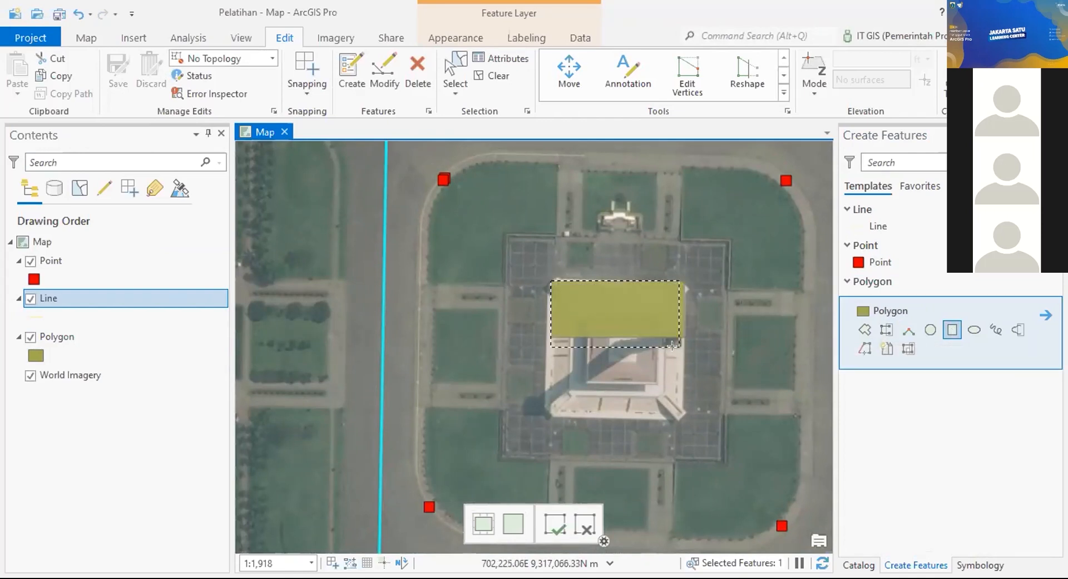
{"action": "left_click", "coordinate": [683, 419]}
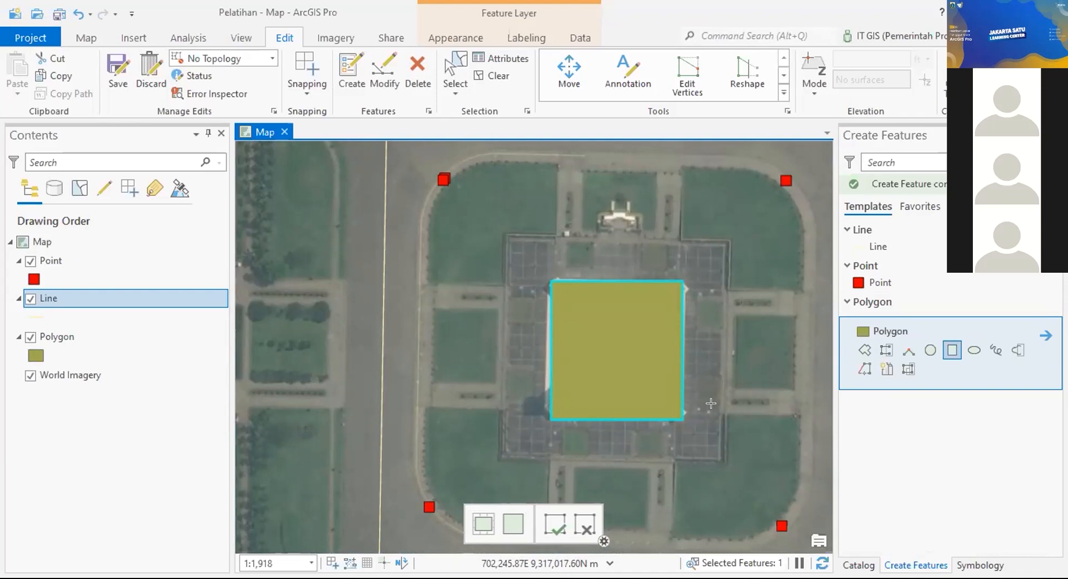
{"action": "key", "text": "Delete"}
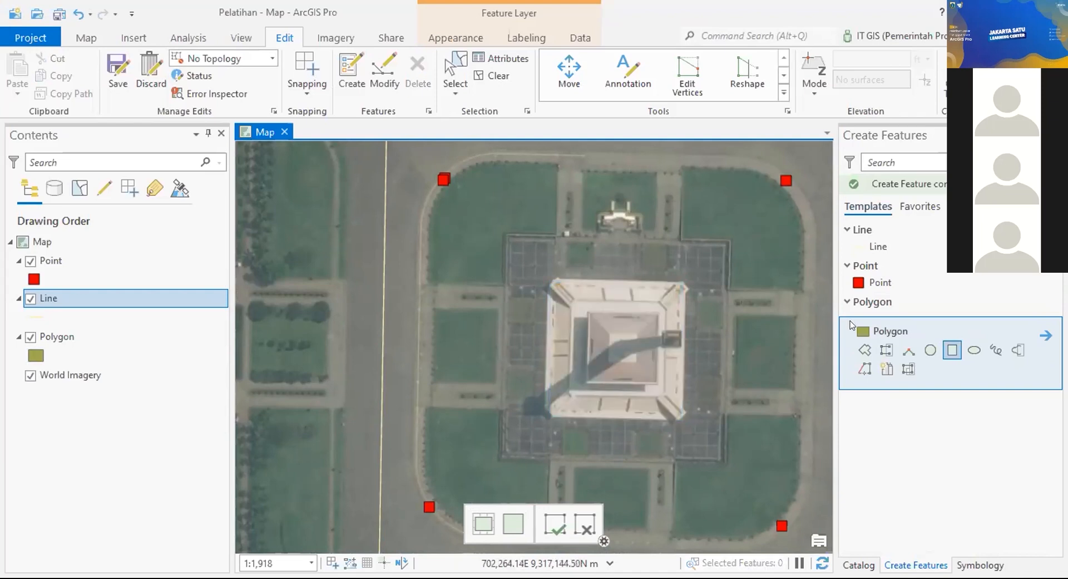
{"action": "left_click", "coordinate": [865, 350]}
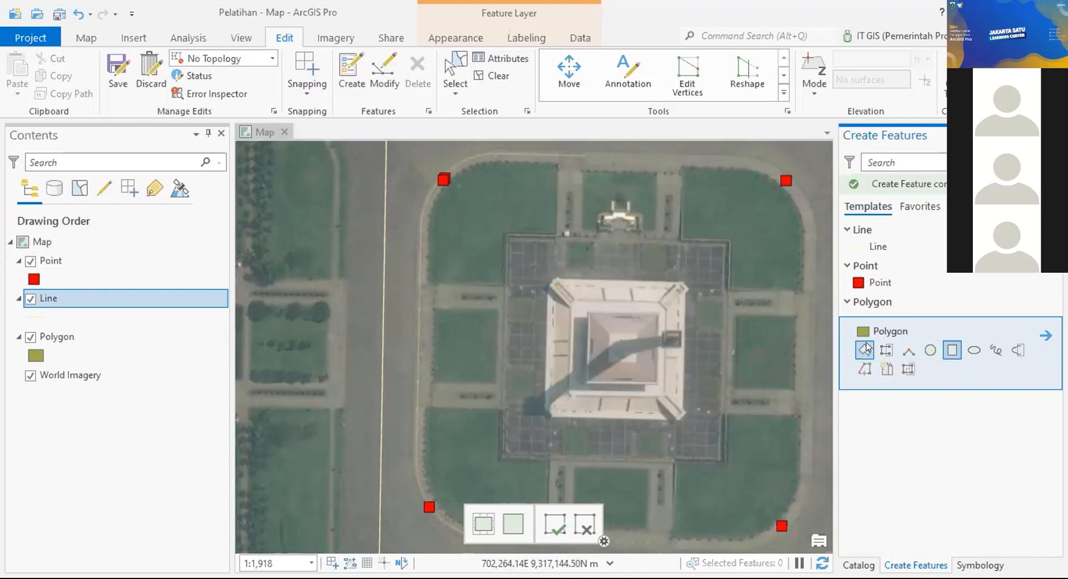
{"action": "left_click", "coordinate": [552, 275]}
{"action": "left_click", "coordinate": [684, 280]}
{"action": "left_click", "coordinate": [682, 418]}
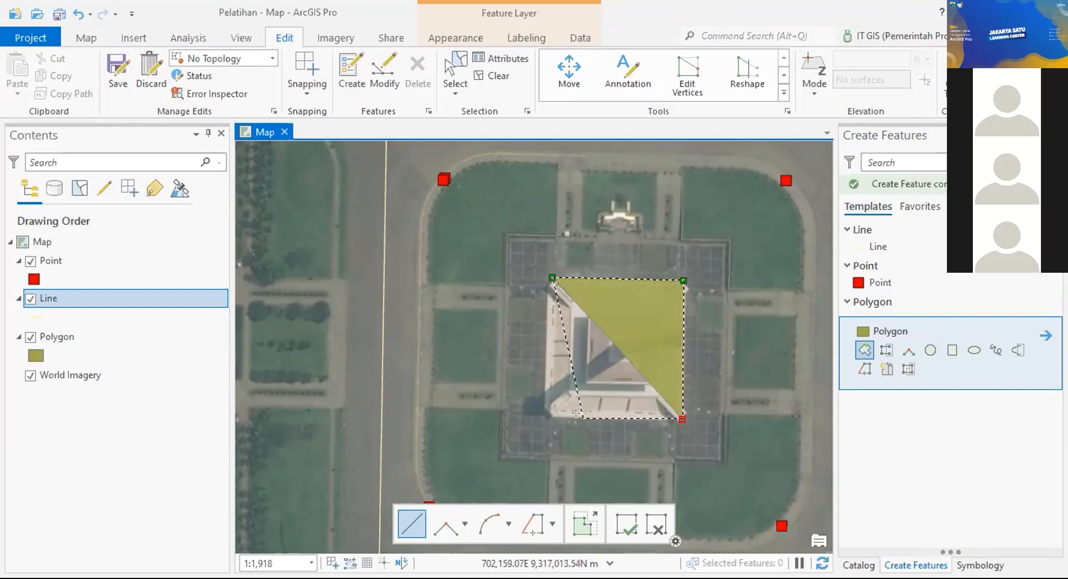
{"action": "double_click", "coordinate": [582, 417]}
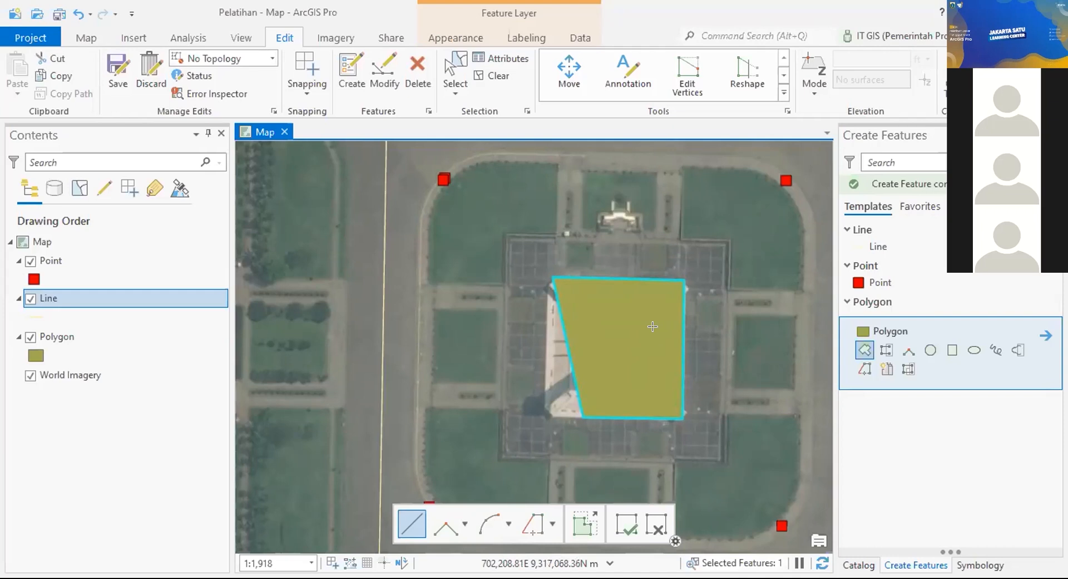
{"action": "key", "text": "Delete"}
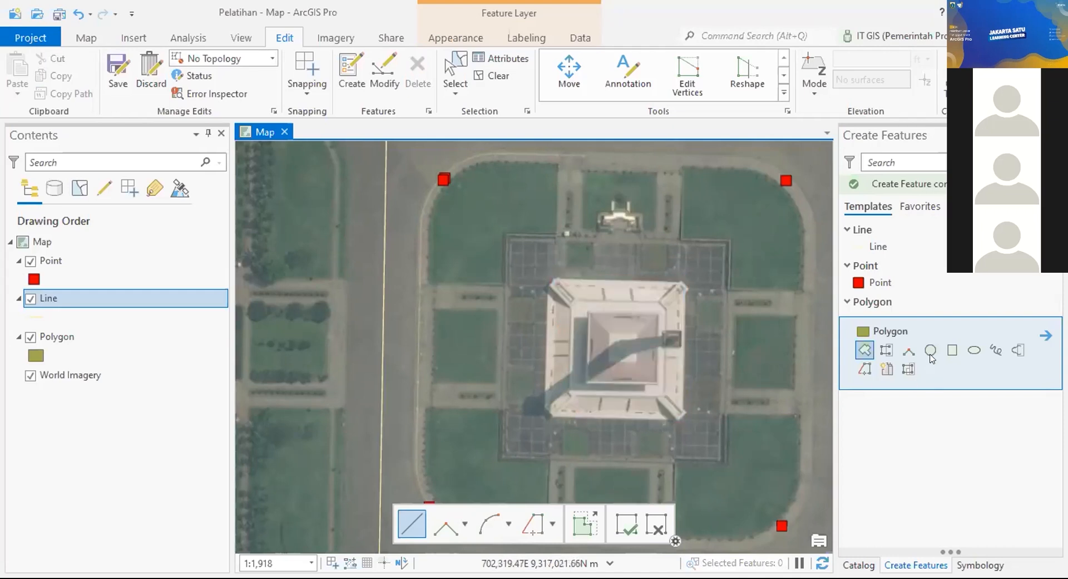
{"action": "left_click", "coordinate": [930, 352]}
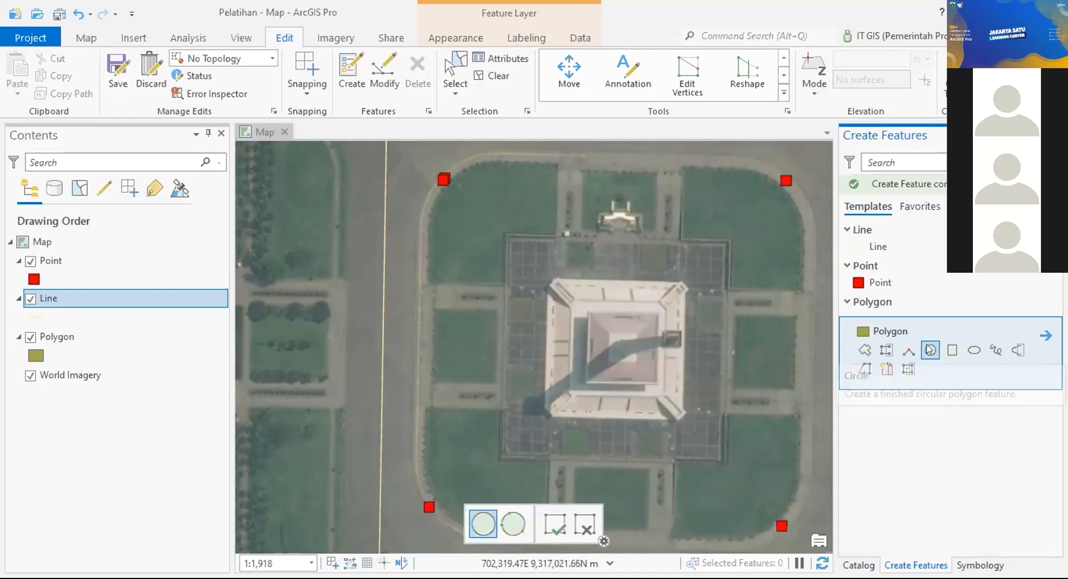
{"action": "left_click", "coordinate": [554, 285]}
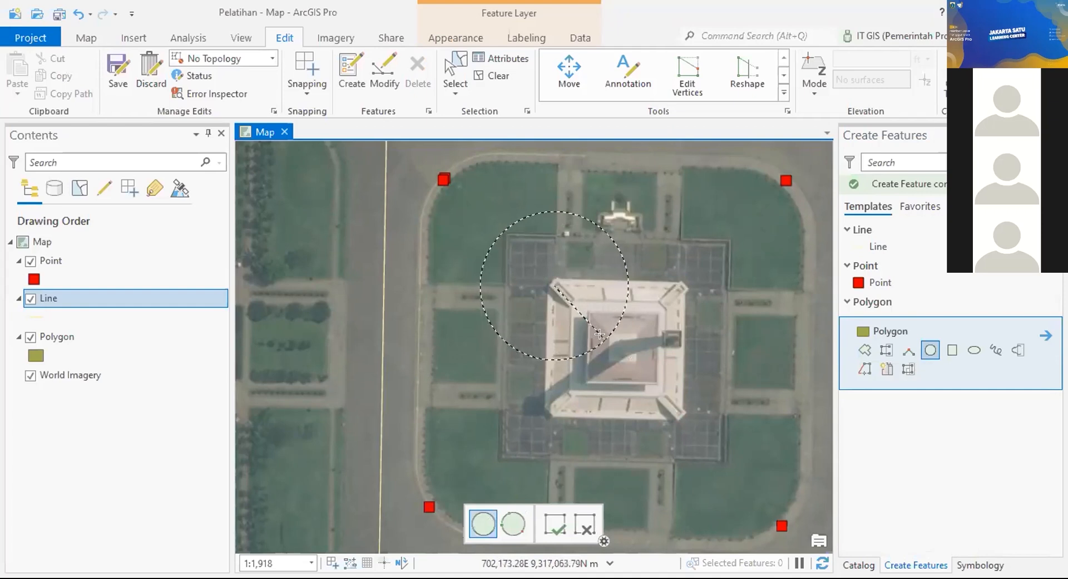
{"action": "left_click", "coordinate": [487, 301]}
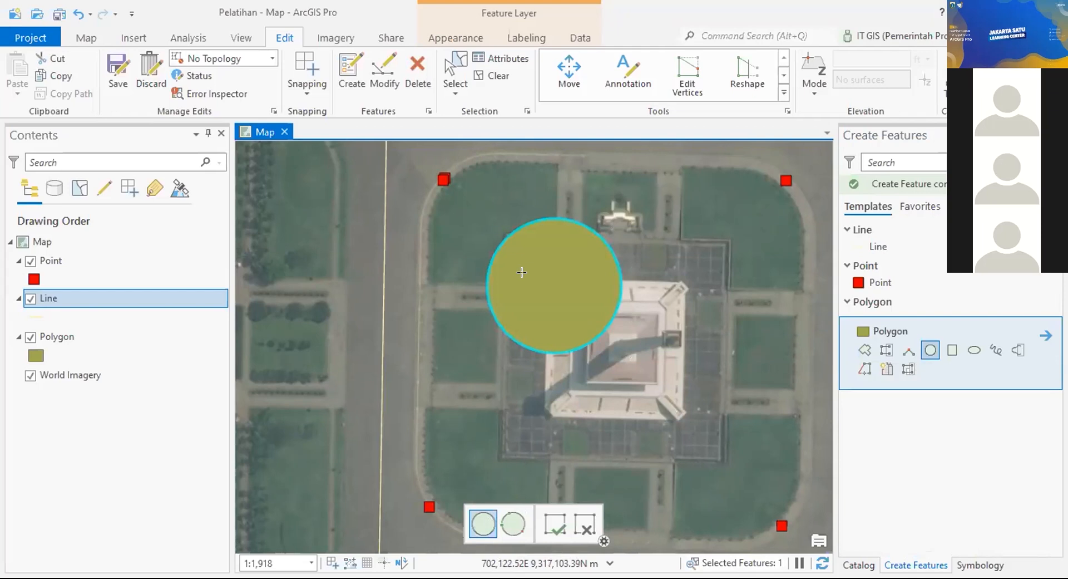
{"action": "key", "text": "Delete"}
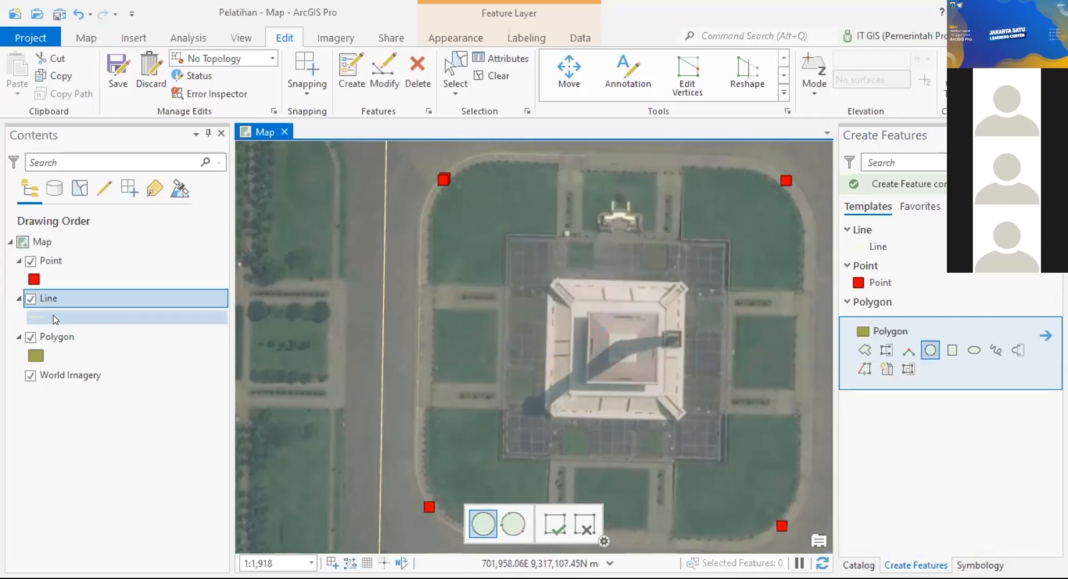
Step: Draw a four-vertex polygon on the monument building's corners
{"action": "left_click", "coordinate": [864, 350]}
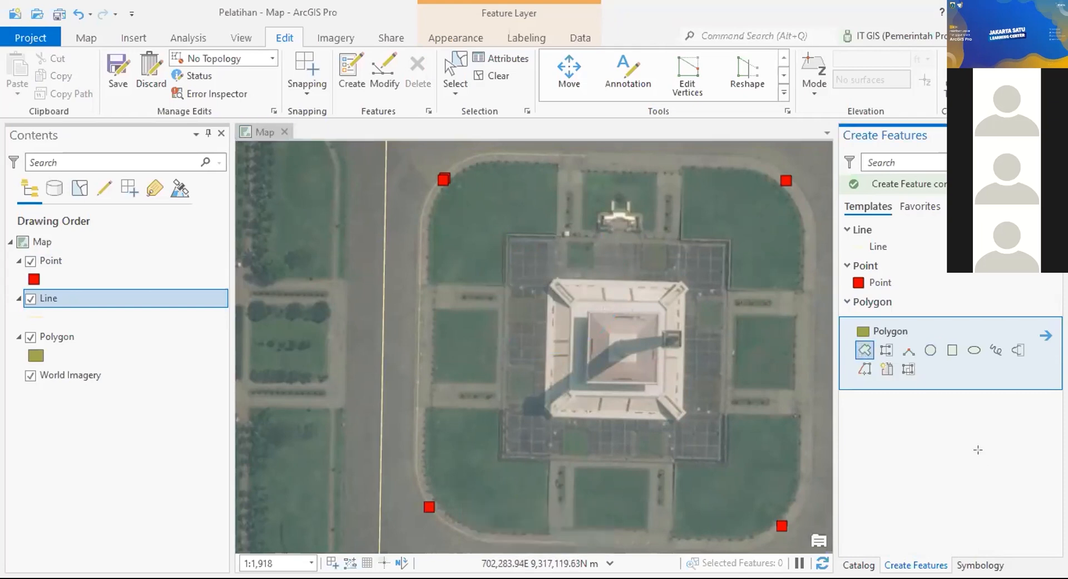
{"action": "left_click", "coordinate": [552, 278]}
{"action": "left_click", "coordinate": [685, 283]}
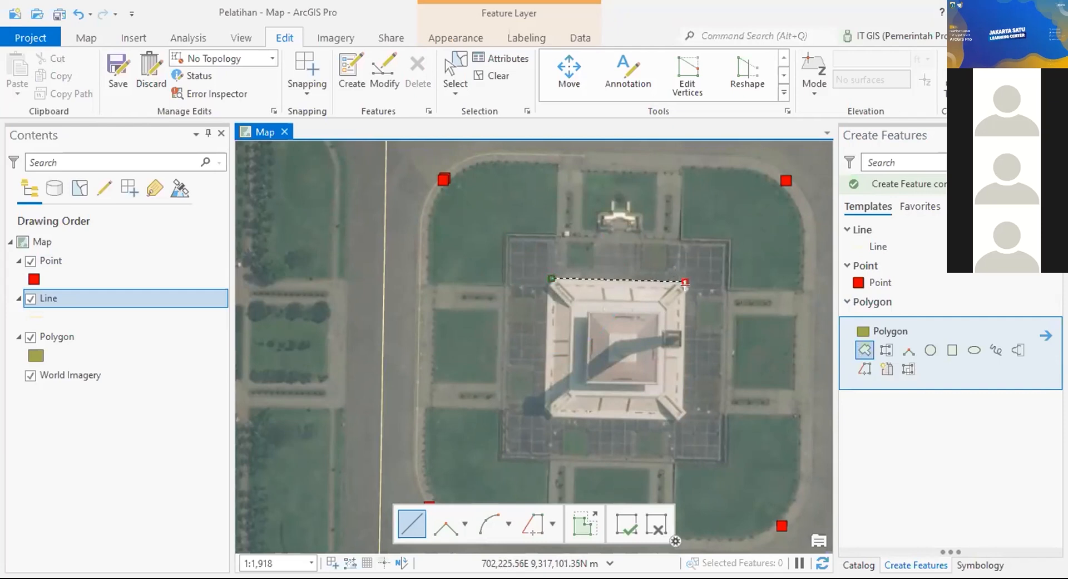
{"action": "left_click", "coordinate": [680, 421]}
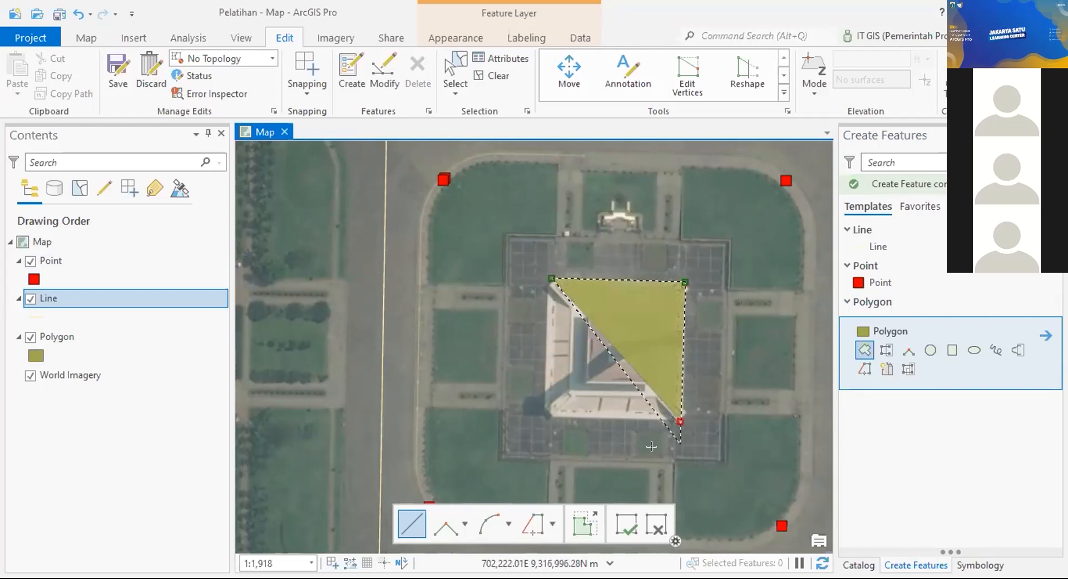
{"action": "double_click", "coordinate": [546, 414]}
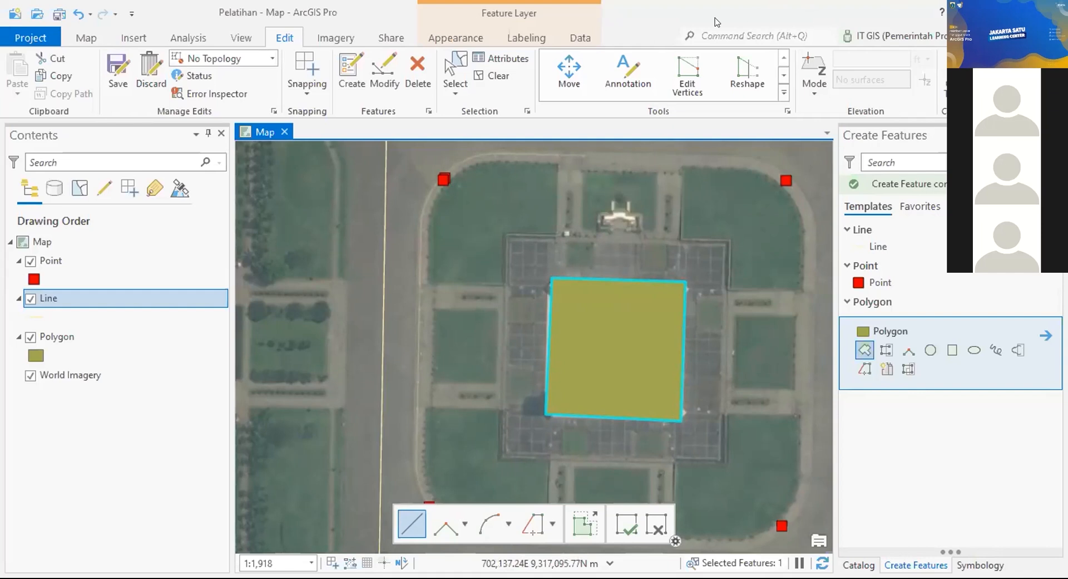
Step: Save the new polygon feature, confirming with Yes
{"action": "left_click", "coordinate": [118, 84]}
{"action": "left_click", "coordinate": [543, 305]}
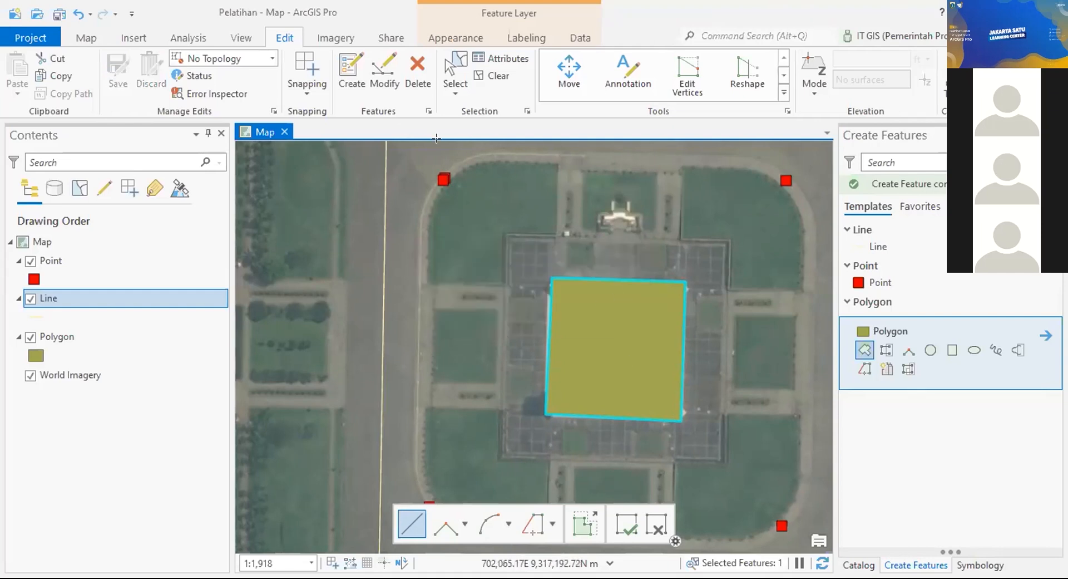
{"action": "left_click", "coordinate": [118, 337]}
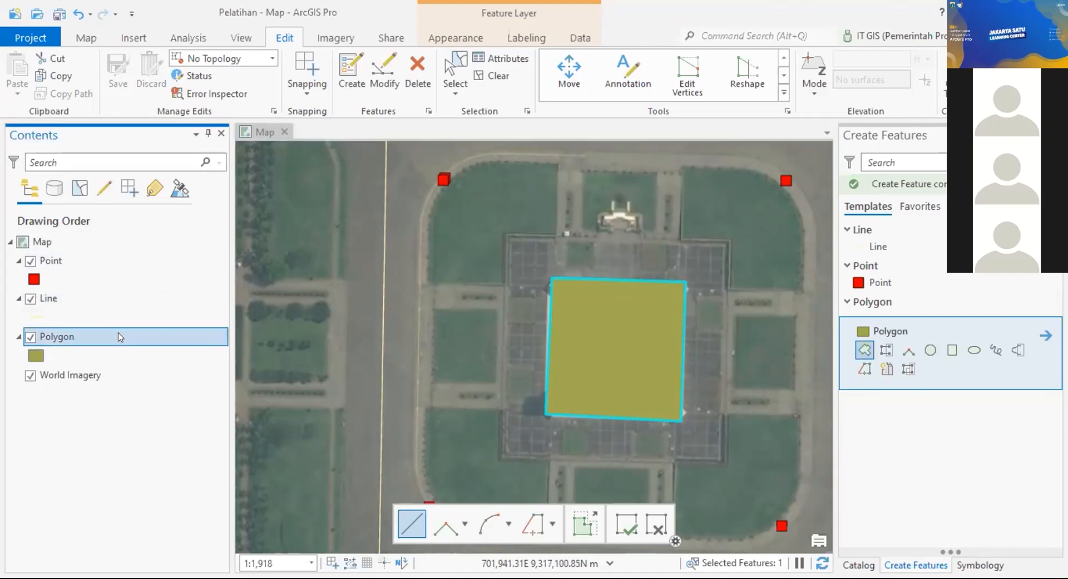
Step: In the Polygon attribute table, set Keterangan pilihan 1, Nilai 10 and Decimal 0.15
{"action": "right_click", "coordinate": [118, 336]}
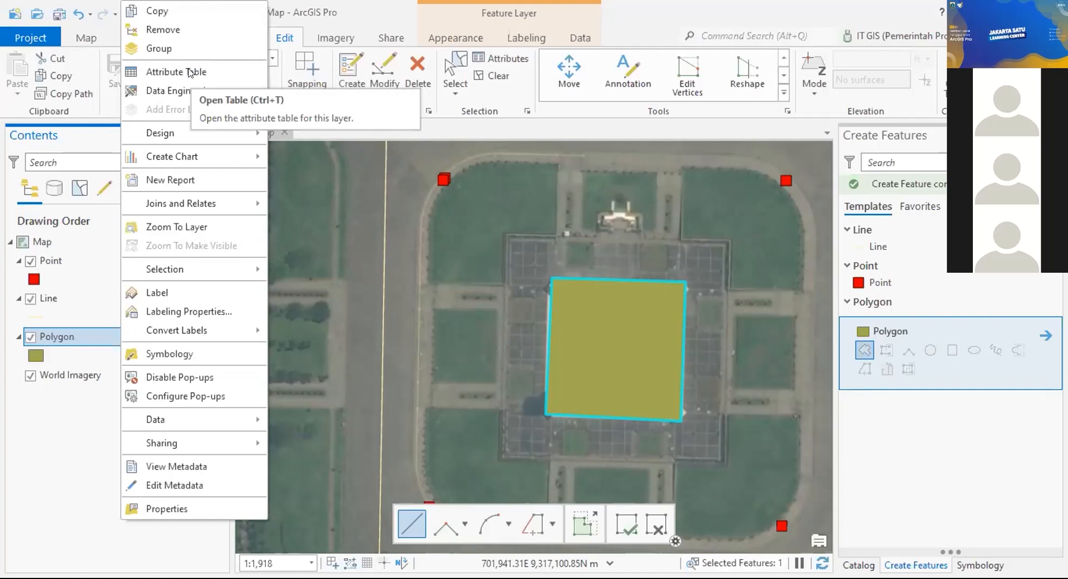
{"action": "left_click", "coordinate": [179, 66]}
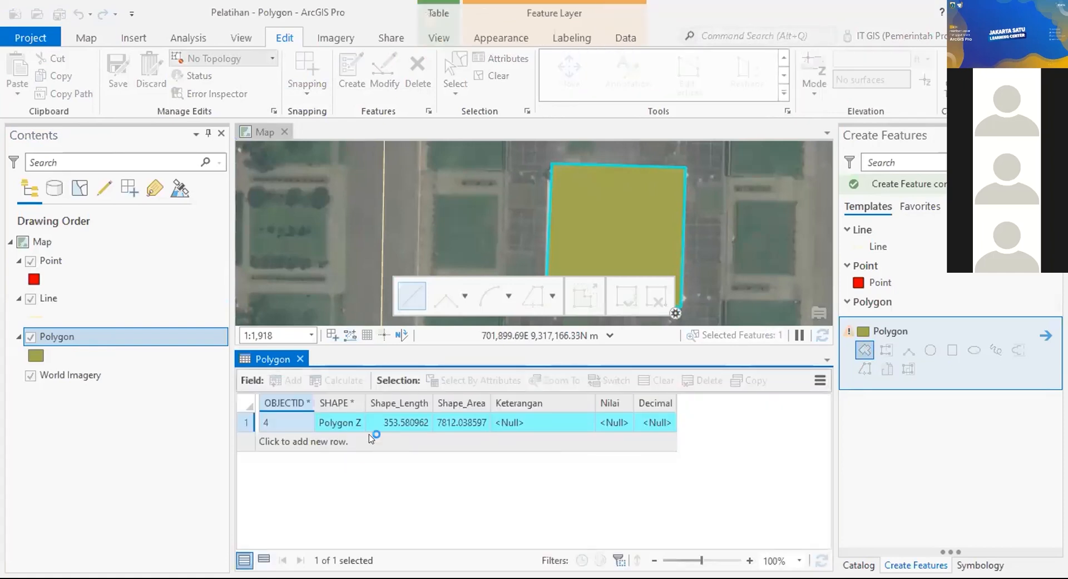
{"action": "left_click", "coordinate": [534, 418]}
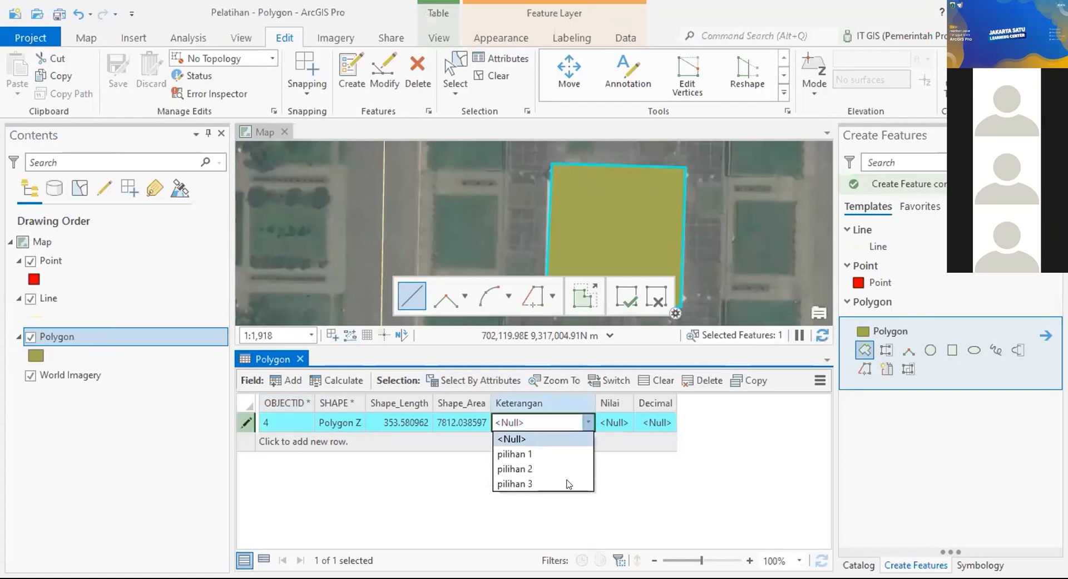
{"action": "left_click", "coordinate": [542, 452]}
{"action": "key", "text": "Tab"}
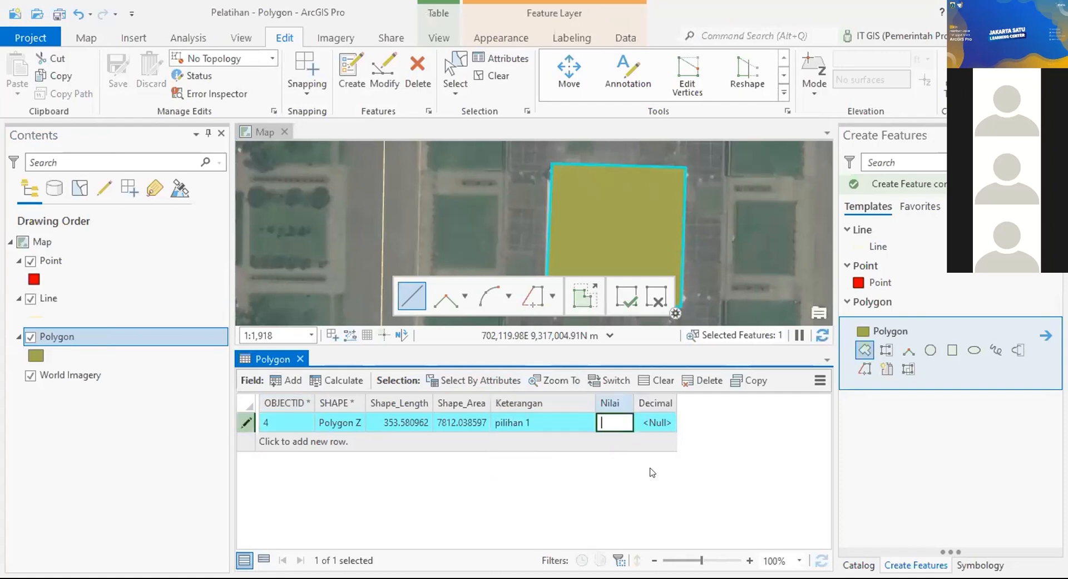
{"action": "type", "text": "10"}
{"action": "key", "text": "Tab"}
{"action": "type", "text": "0"}
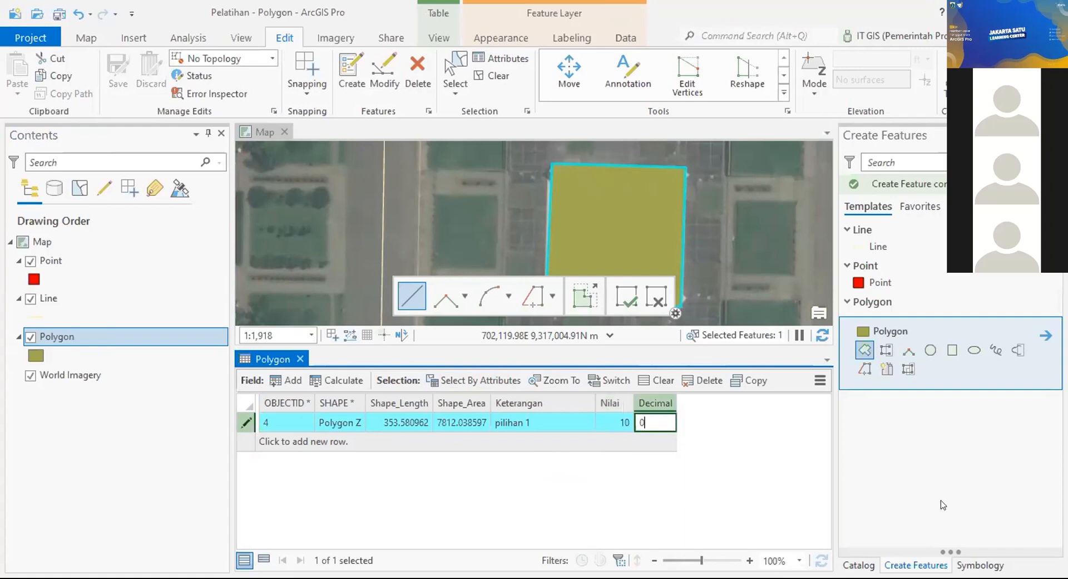
{"action": "type", "text": ".15"}
{"action": "key", "text": "Return"}
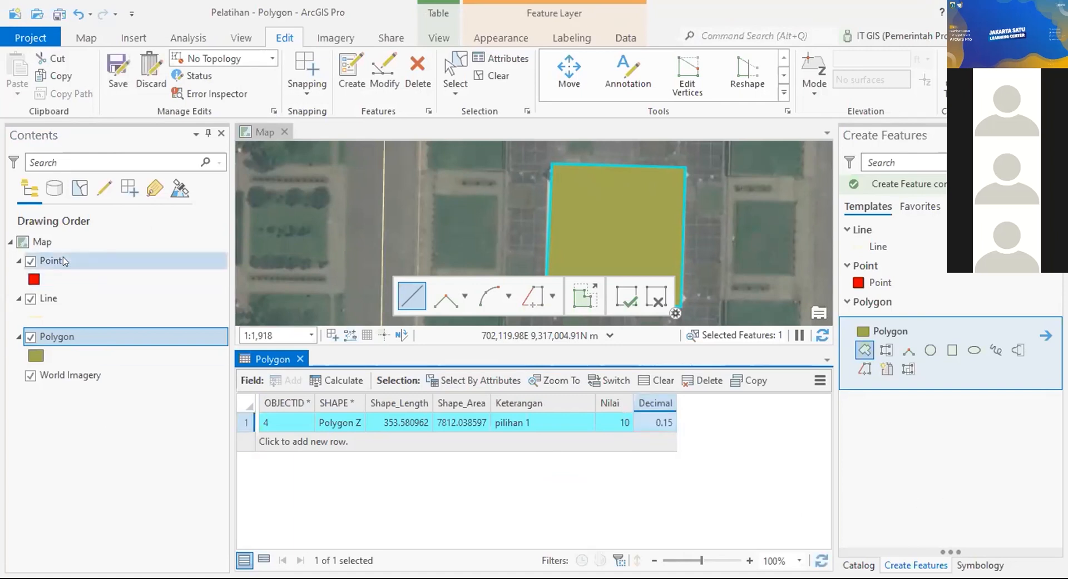
{"action": "left_click", "coordinate": [128, 299]}
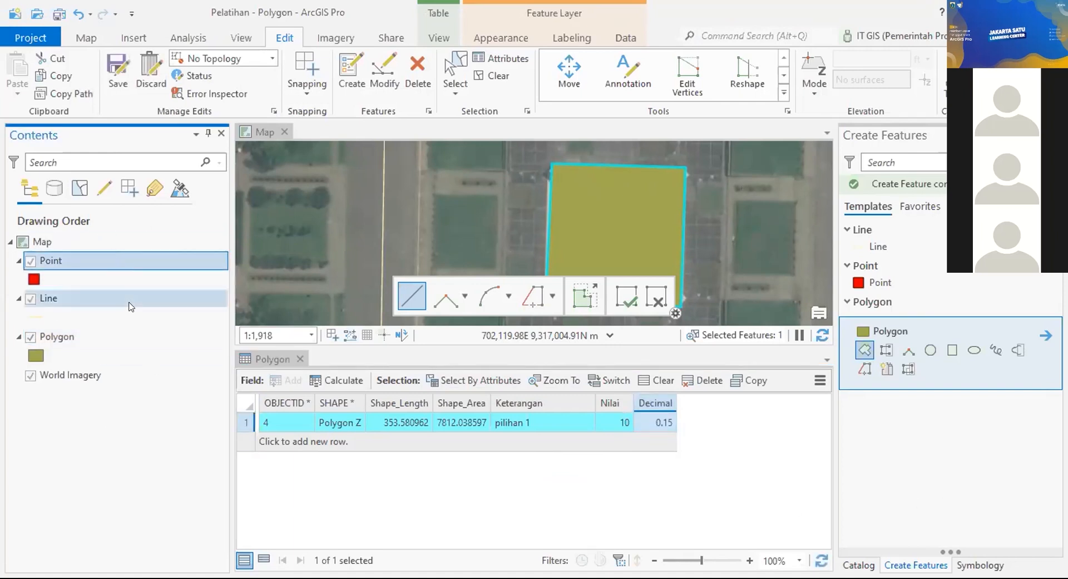
{"action": "left_click", "coordinate": [147, 259]}
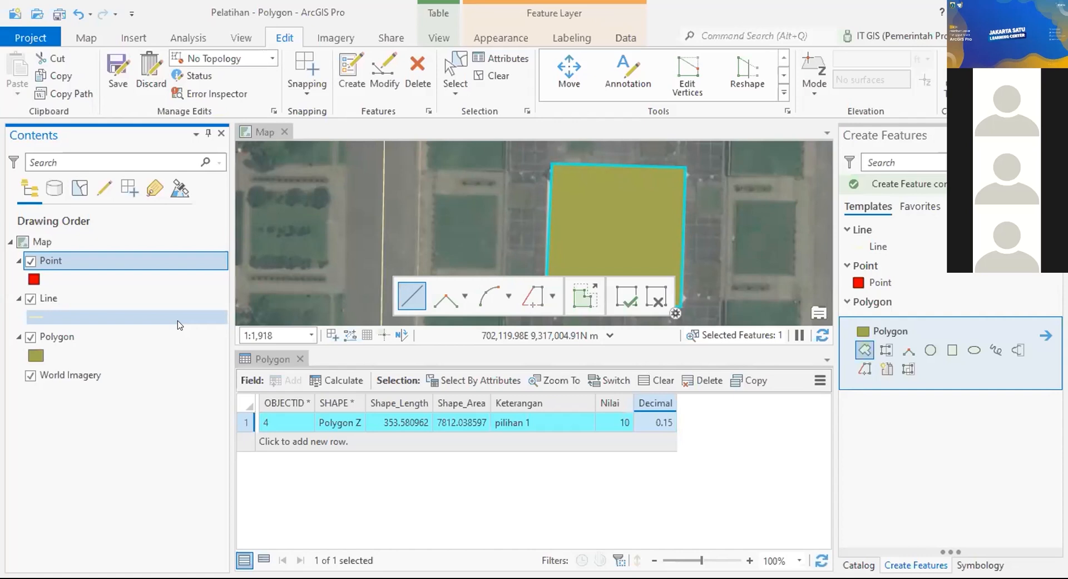
{"action": "left_click", "coordinate": [178, 37]}
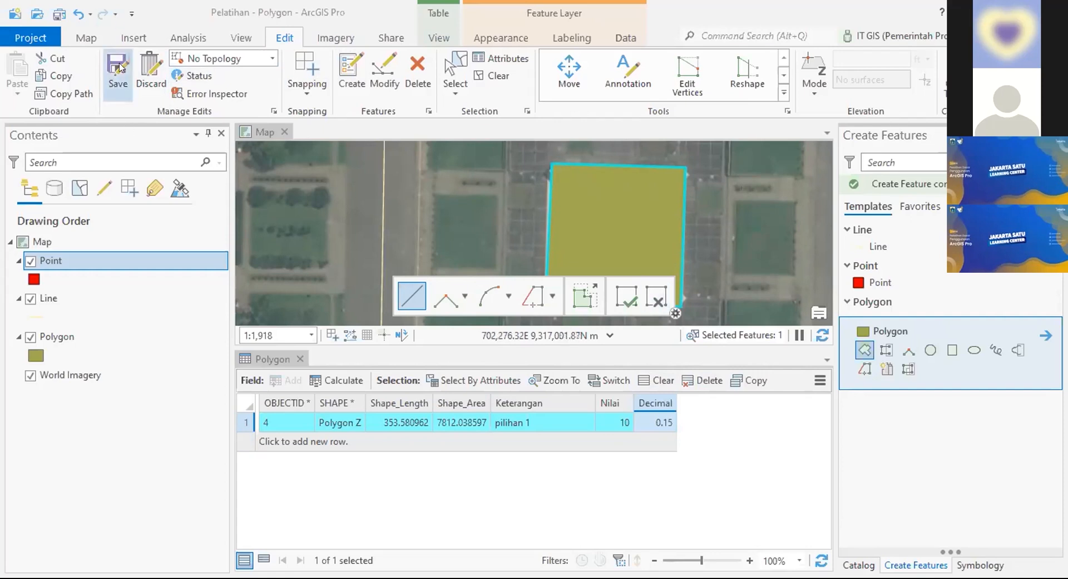
Step: Save the polygon edits and open the Domains view of Pelatihan.gdb
{"action": "left_click", "coordinate": [577, 313]}
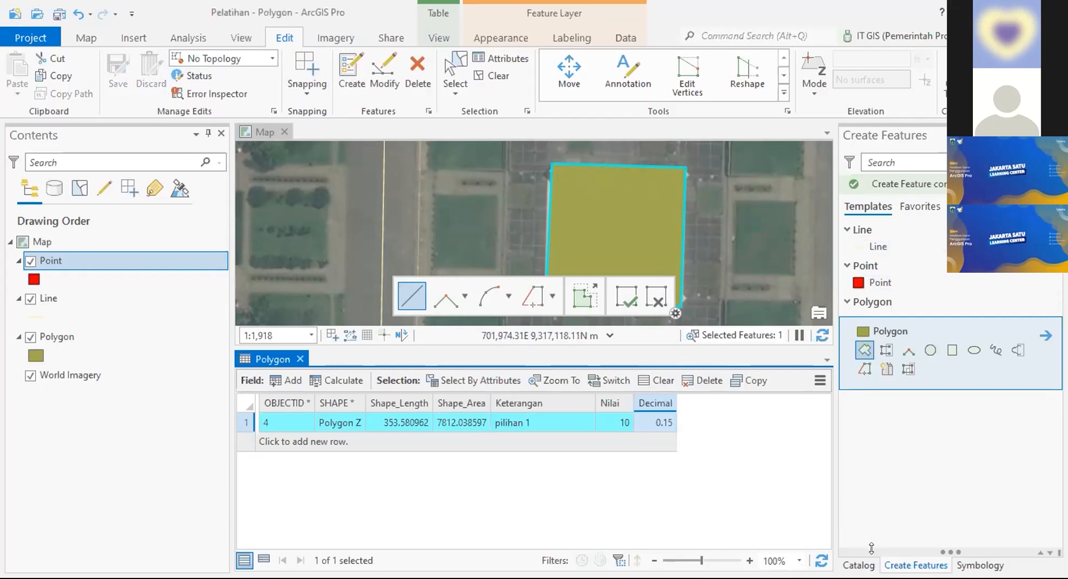
{"action": "left_click", "coordinate": [858, 565]}
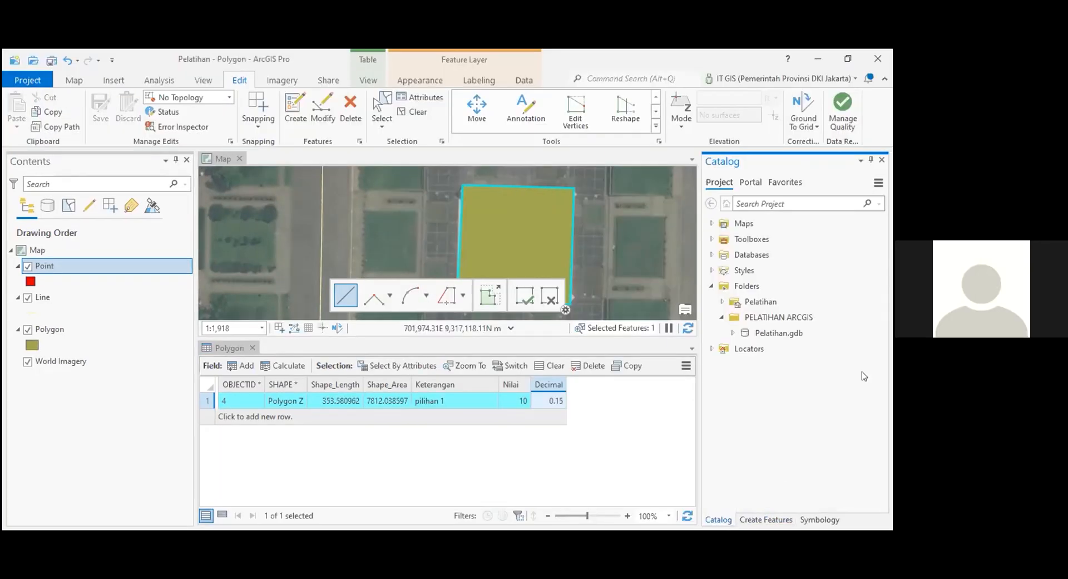
{"action": "left_click", "coordinate": [733, 332]}
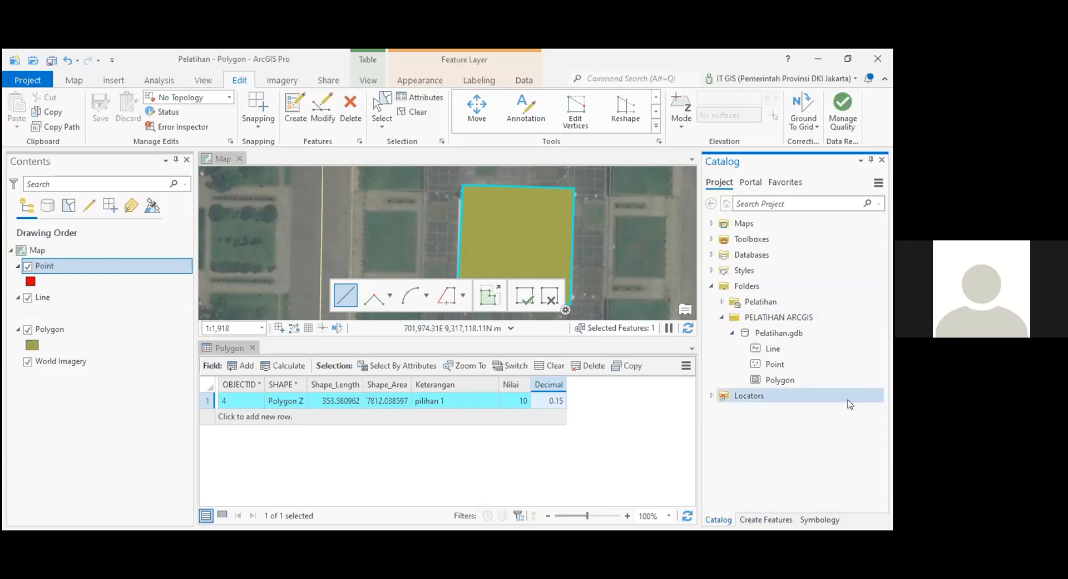
{"action": "left_click", "coordinate": [929, 342]}
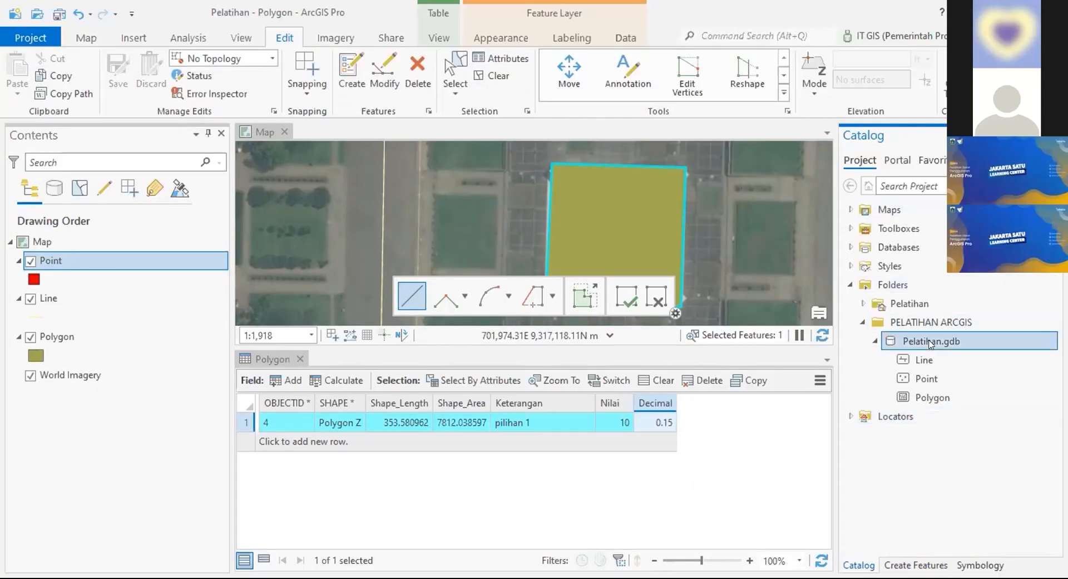
{"action": "right_click", "coordinate": [958, 342]}
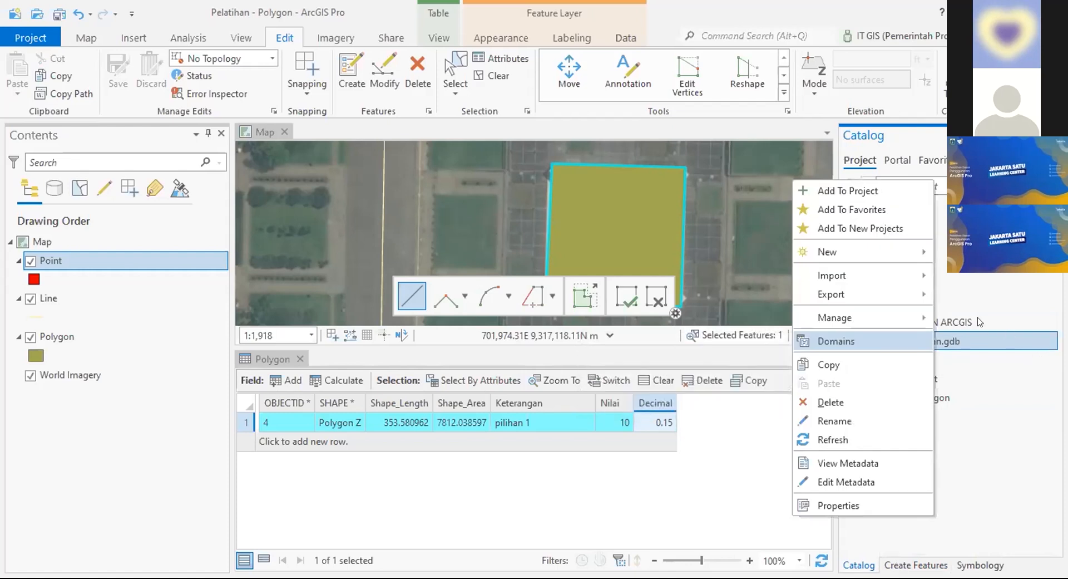
{"action": "left_click", "coordinate": [869, 338]}
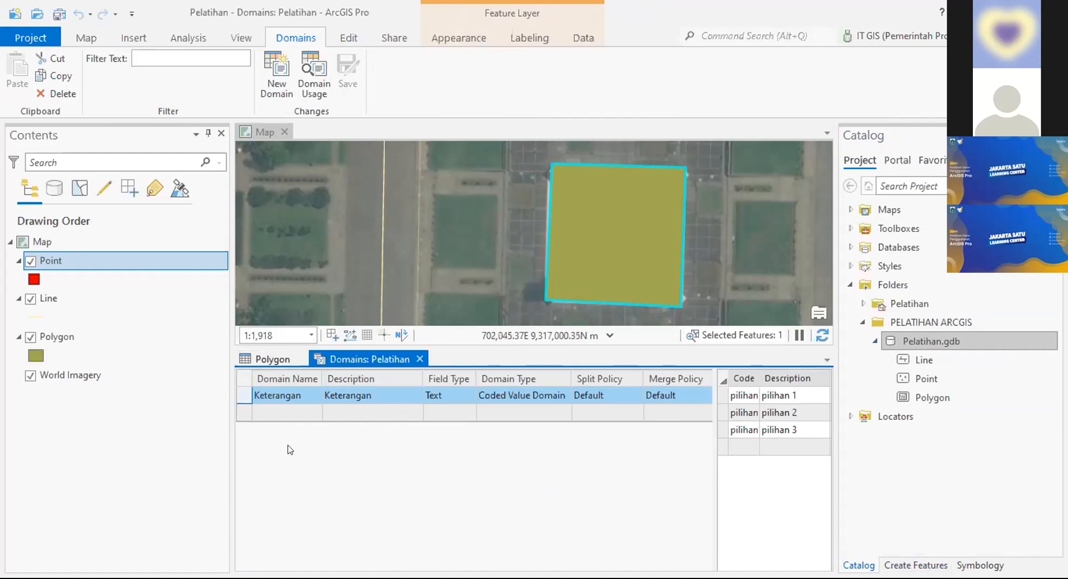
Step: Create a new domain named Wilayah with description Wilayah
{"action": "left_click", "coordinate": [290, 406]}
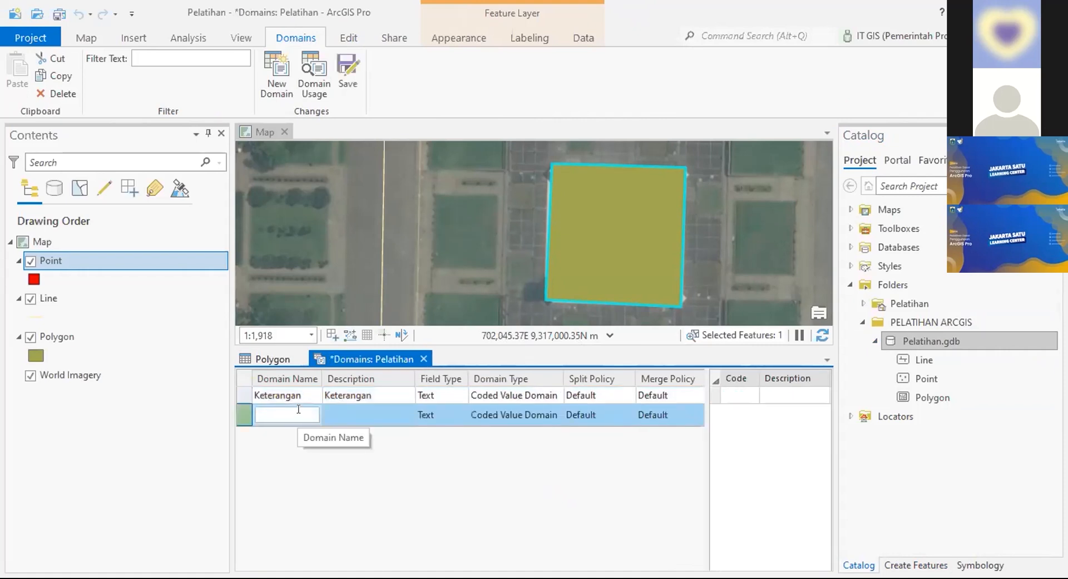
{"action": "type", "text": "Wilayah"}
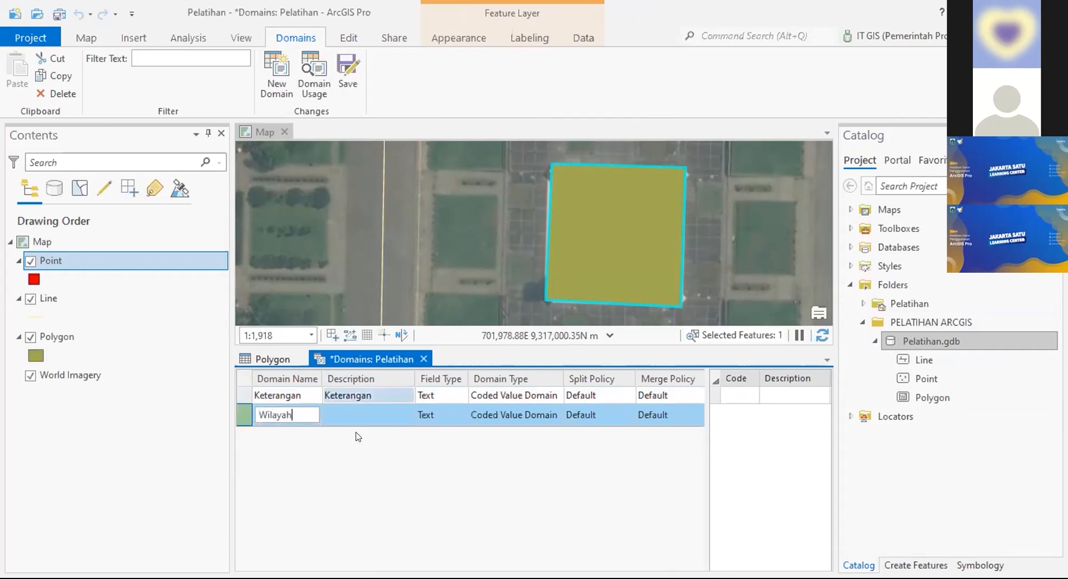
{"action": "left_click", "coordinate": [368, 416]}
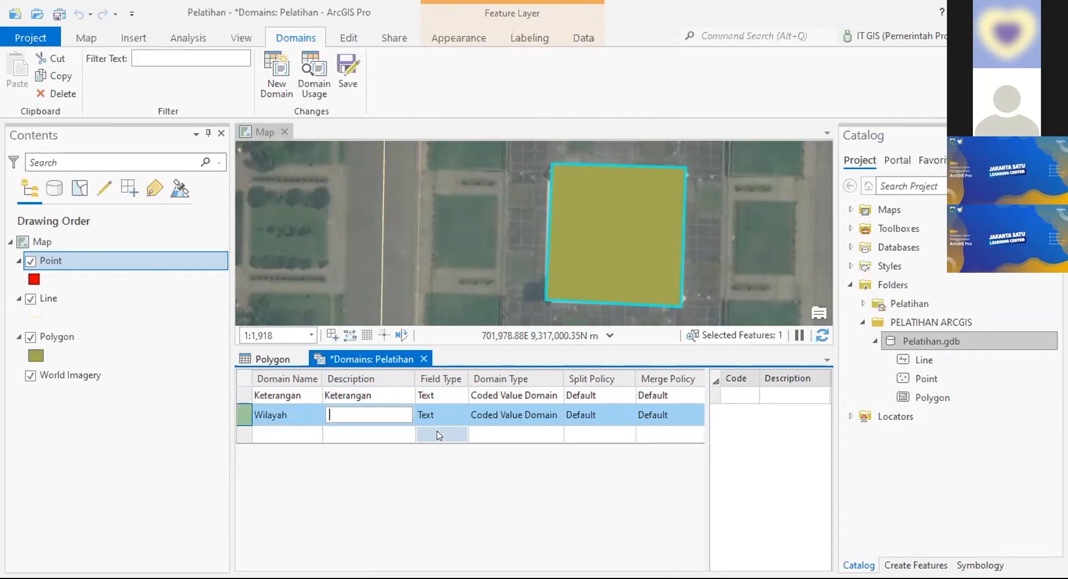
{"action": "type", "text": "Wilayah"}
Step: Add coded values Jakarta Pusat and Jakarta Timur with matching descriptions
{"action": "left_click", "coordinate": [751, 398]}
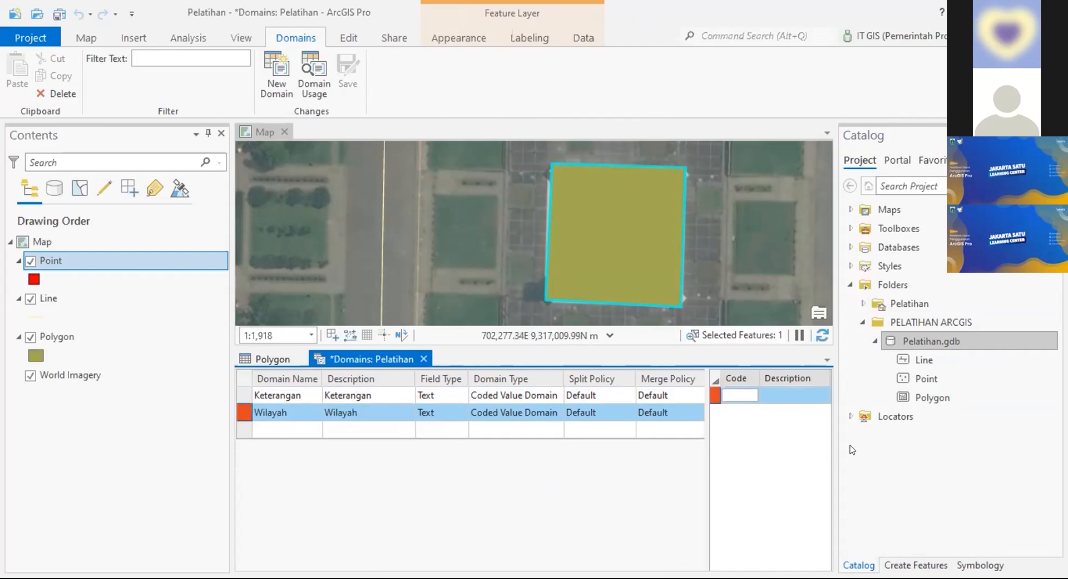
{"action": "type", "text": "Jakarta Pusat"}
{"action": "left_click", "coordinate": [796, 395]}
{"action": "left_click", "coordinate": [796, 395]}
{"action": "type", "text": "Jakarta Pusat"}
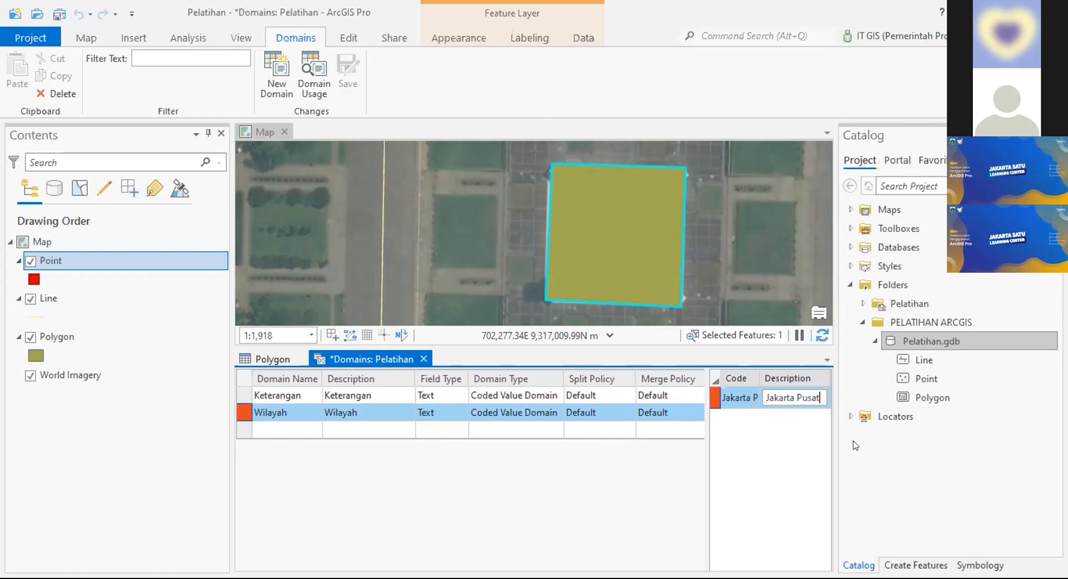
{"action": "key", "text": "Return"}
{"action": "left_click", "coordinate": [741, 413]}
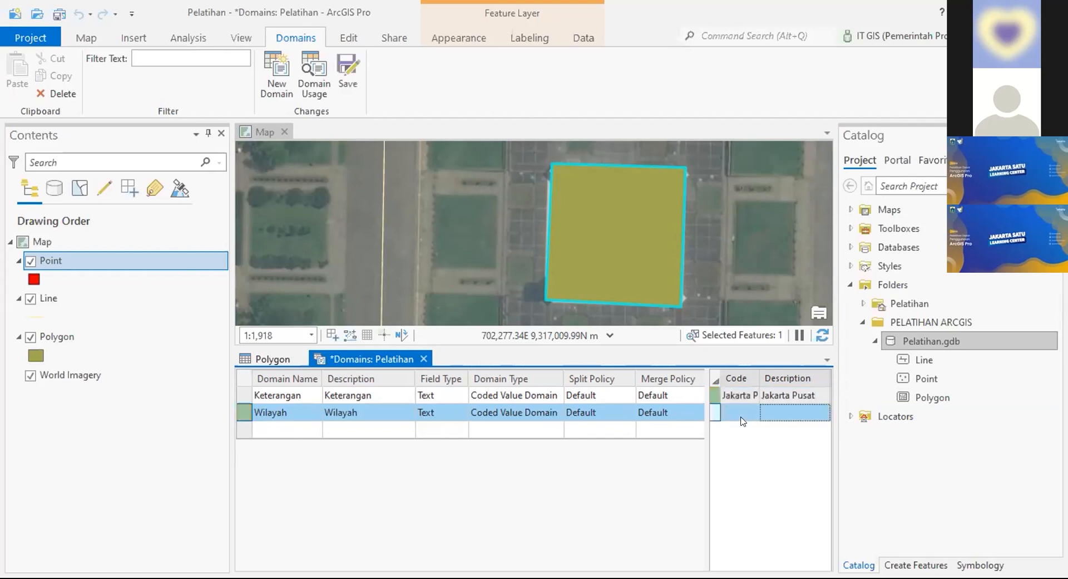
{"action": "type", "text": "Jaka"}
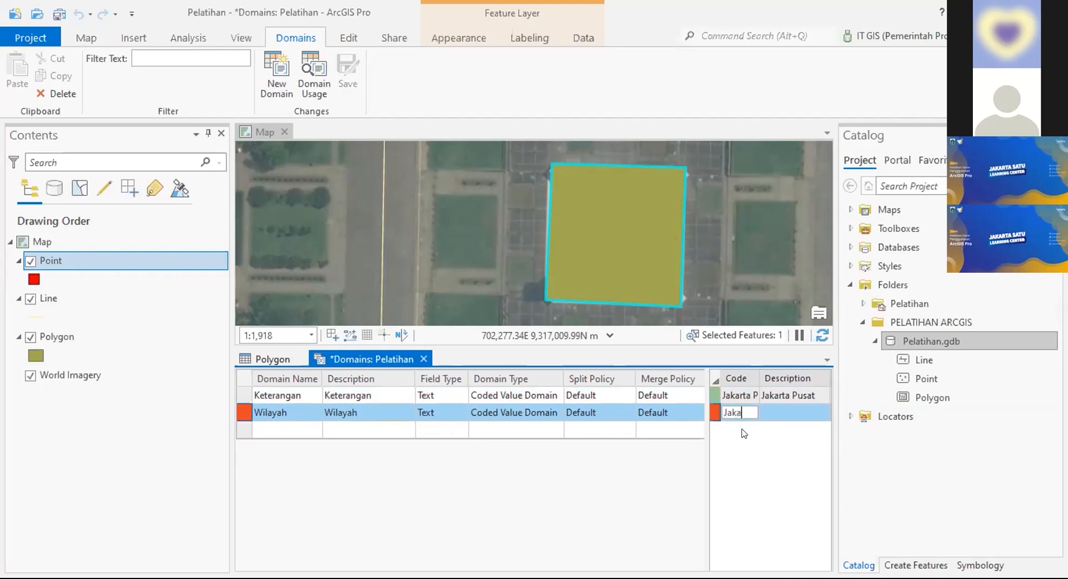
{"action": "type", "text": "rta Timur"}
{"action": "left_click", "coordinate": [793, 410]}
{"action": "type", "text": "Jakarta Tim"}
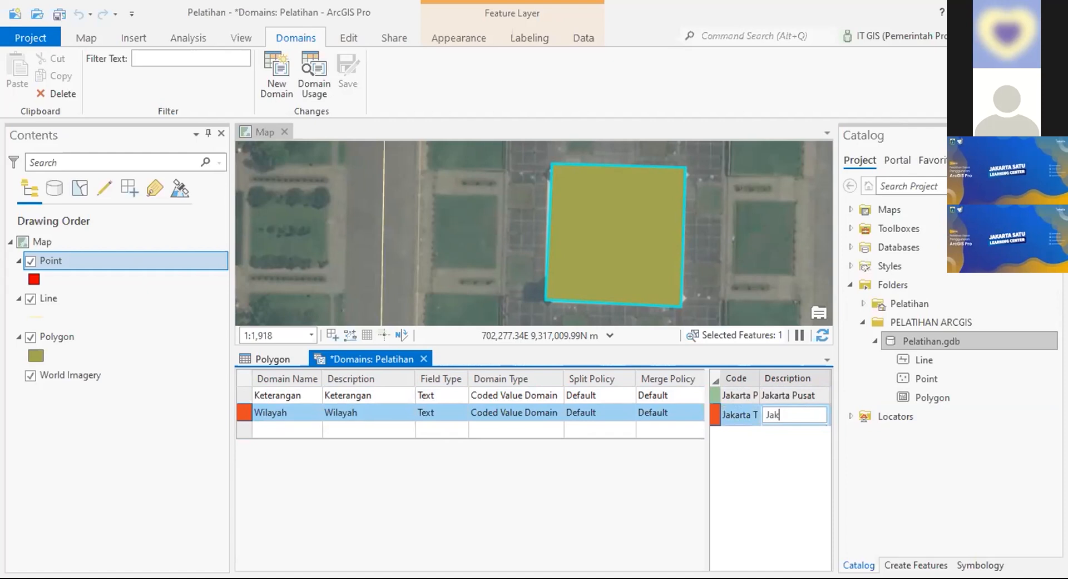
{"action": "type", "text": "ur"}
{"action": "key", "text": "Return"}
Step: Add coded values Jakarta Barat and Jakarta Selatan with matching descriptions
{"action": "left_click", "coordinate": [680, 418]}
{"action": "type", "text": "Jakart"}
{"action": "type", "text": "a Barat"}
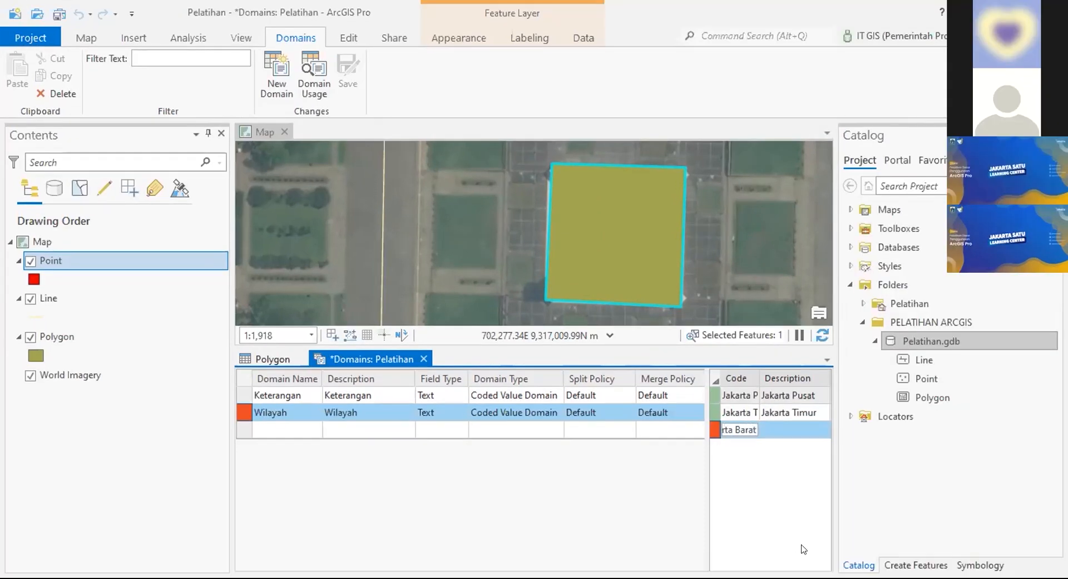
{"action": "left_click", "coordinate": [788, 432]}
{"action": "type", "text": "Jakarta Barat"}
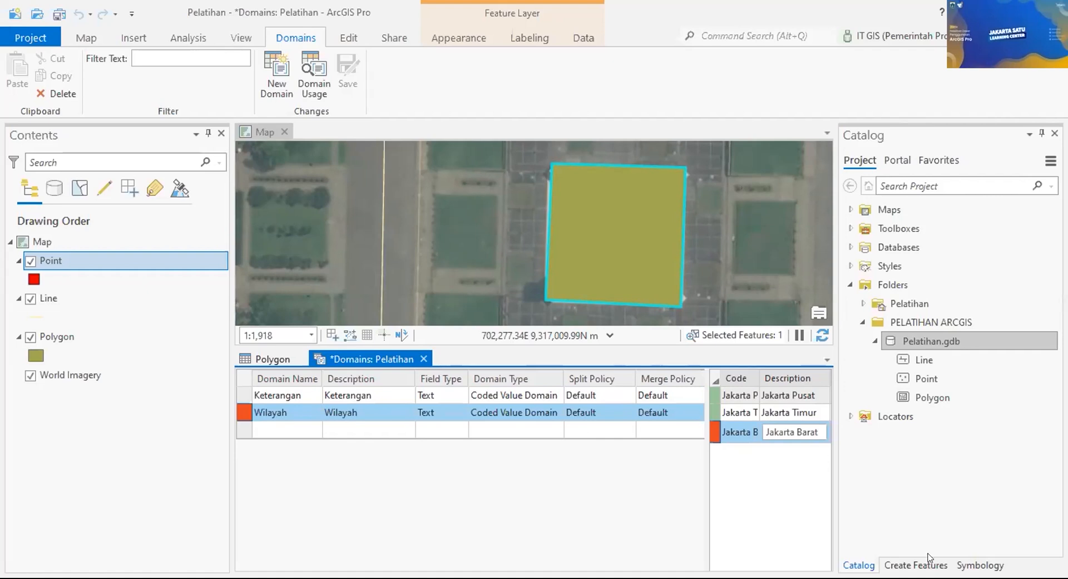
{"action": "key", "text": "Return"}
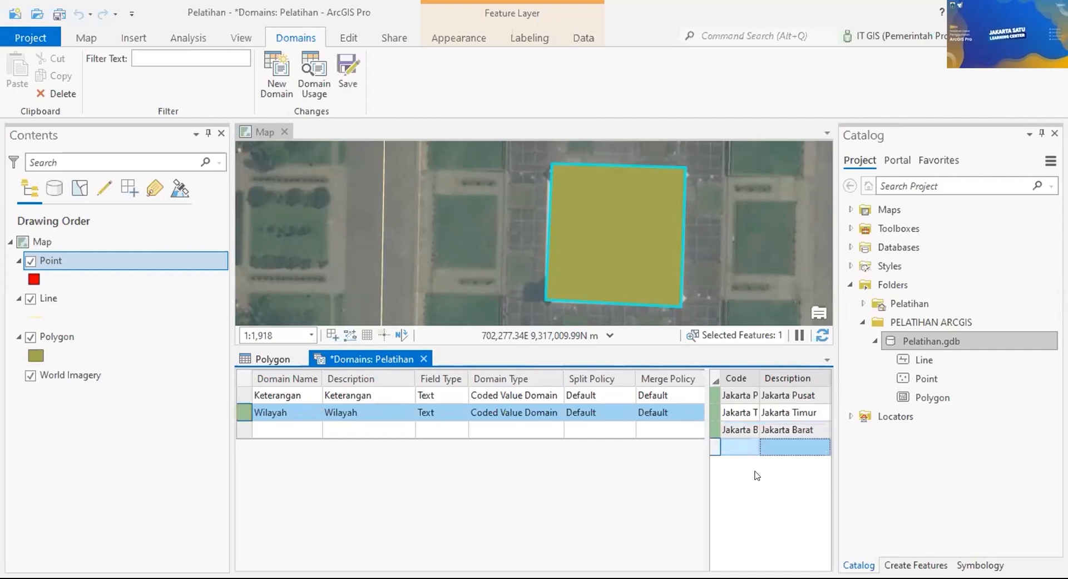
{"action": "double_click", "coordinate": [732, 446]}
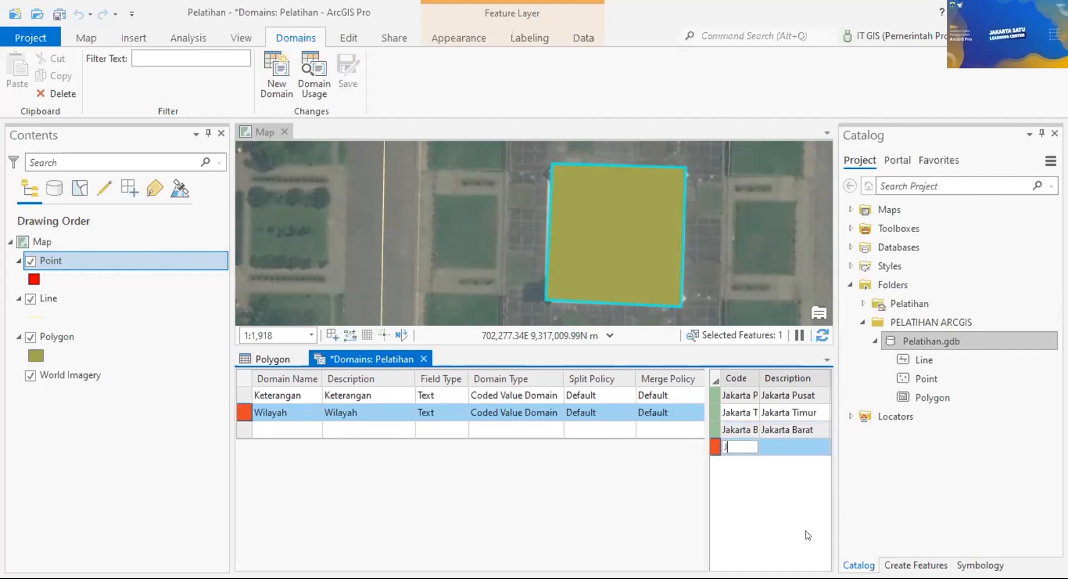
{"action": "type", "text": "Jakarta Selatan"}
{"action": "double_click", "coordinate": [784, 452]}
{"action": "type", "text": "jakarta"}
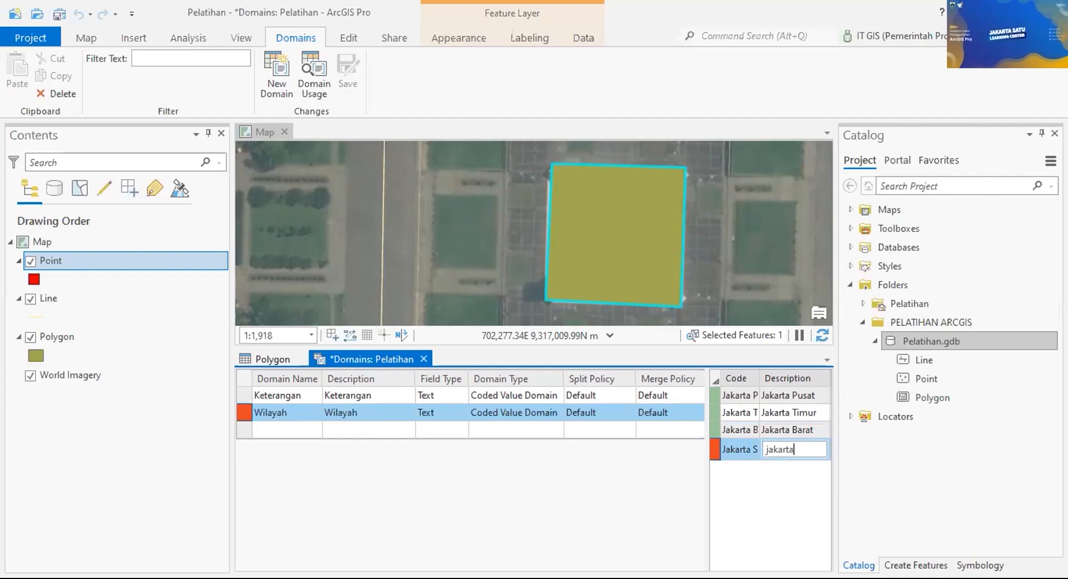
{"action": "key", "text": "ctrl+BackSpace"}
{"action": "type", "text": "Jakarta Selatan"}
{"action": "key", "text": "Return"}
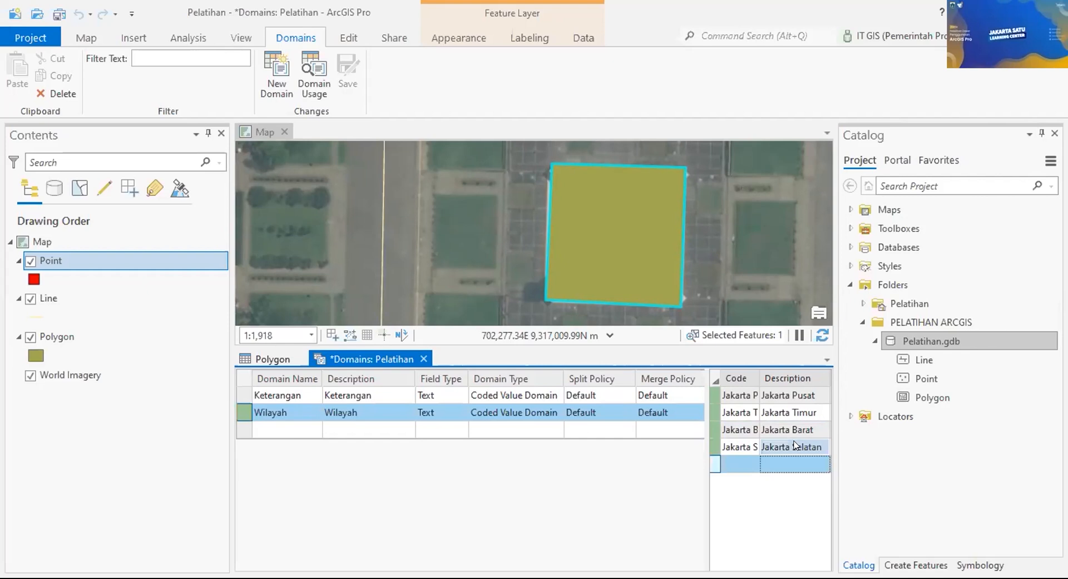
Step: Add the coded value Jakarta Utara with description Jakarta Utara
{"action": "left_click", "coordinate": [743, 461]}
{"action": "type", "text": "Ja"}
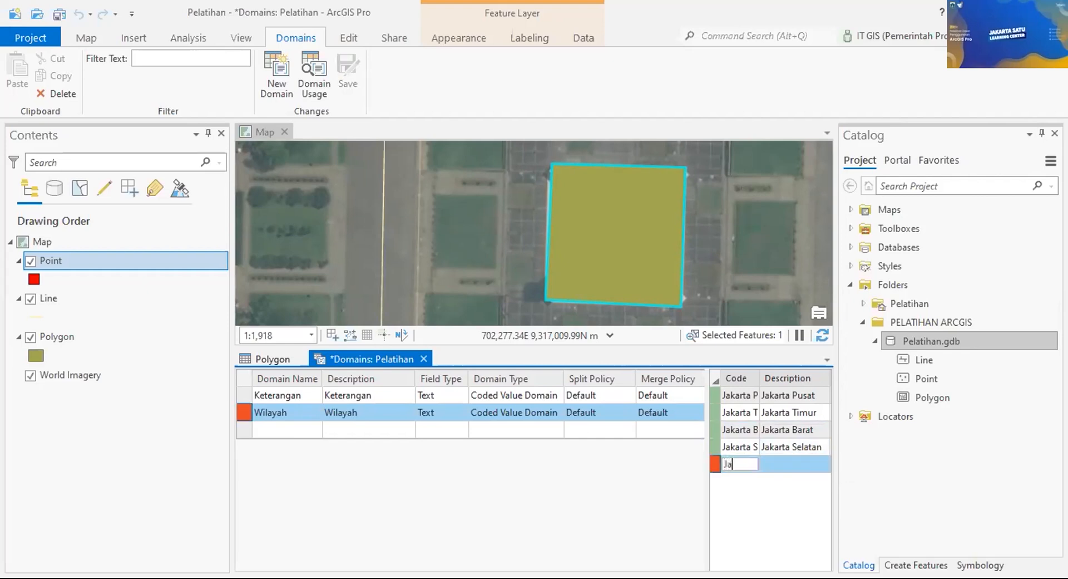
{"action": "type", "text": "karta Utara"}
{"action": "key", "text": "Tab"}
{"action": "type", "text": "Jakarta Utara"}
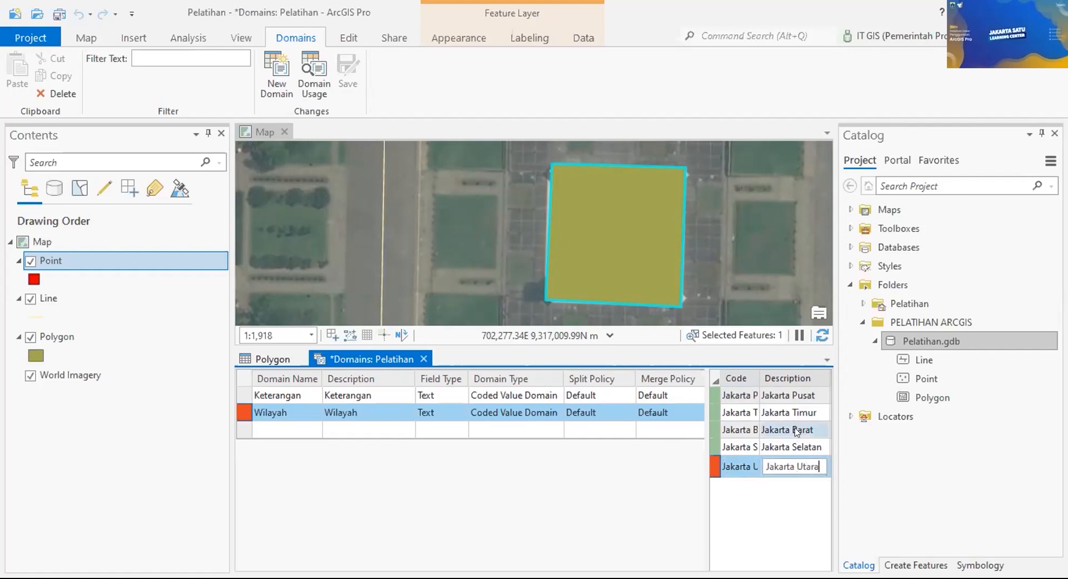
{"action": "key", "text": "Return"}
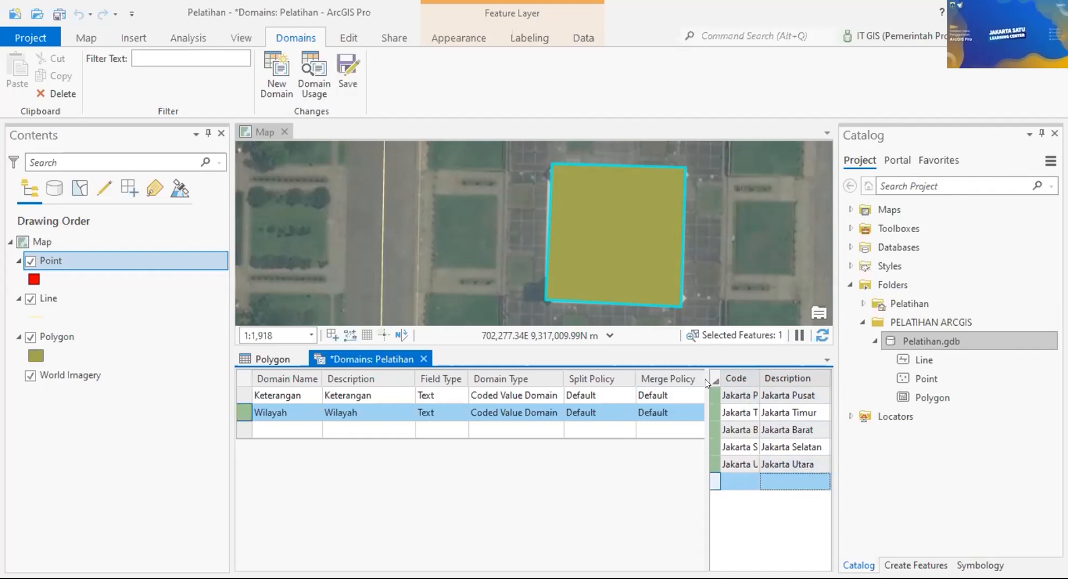
{"action": "left_click_drag", "start_coordinate": [708, 379], "coordinate": [611, 378]}
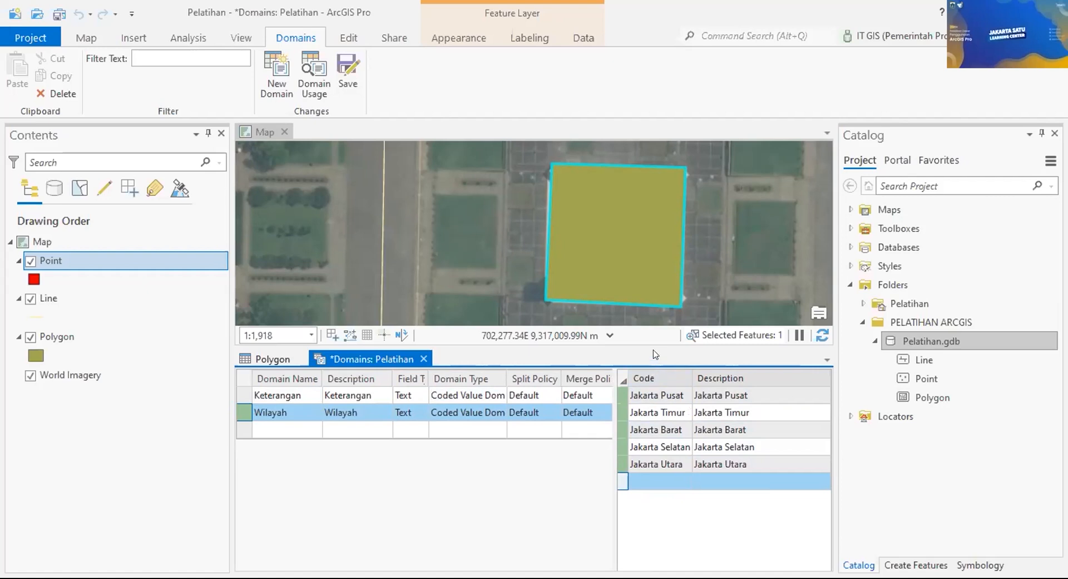
Step: Save the Wilayah domain and close the Domains view
{"action": "left_click", "coordinate": [343, 80]}
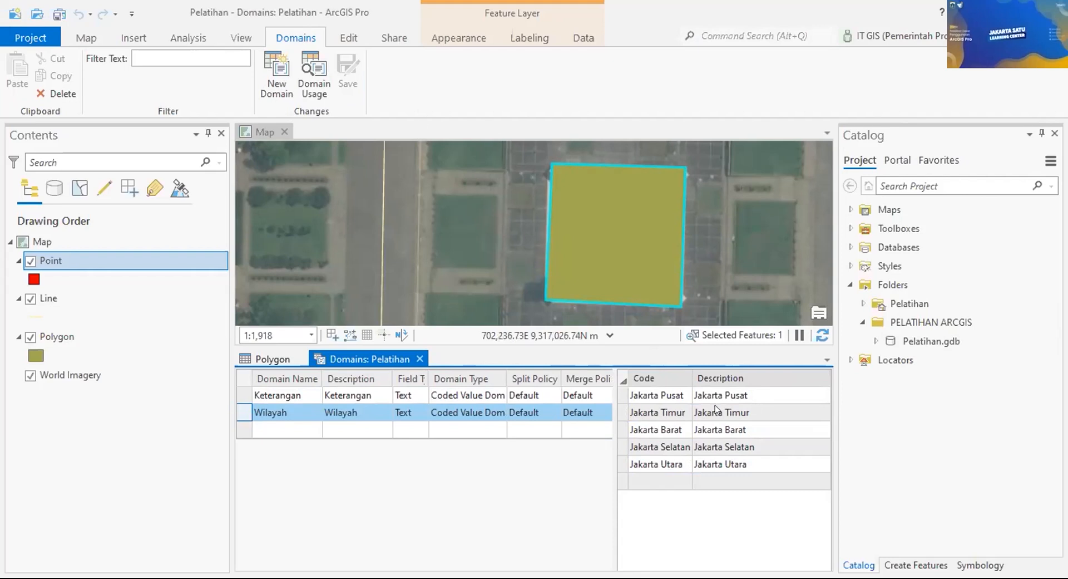
{"action": "left_click", "coordinate": [419, 357]}
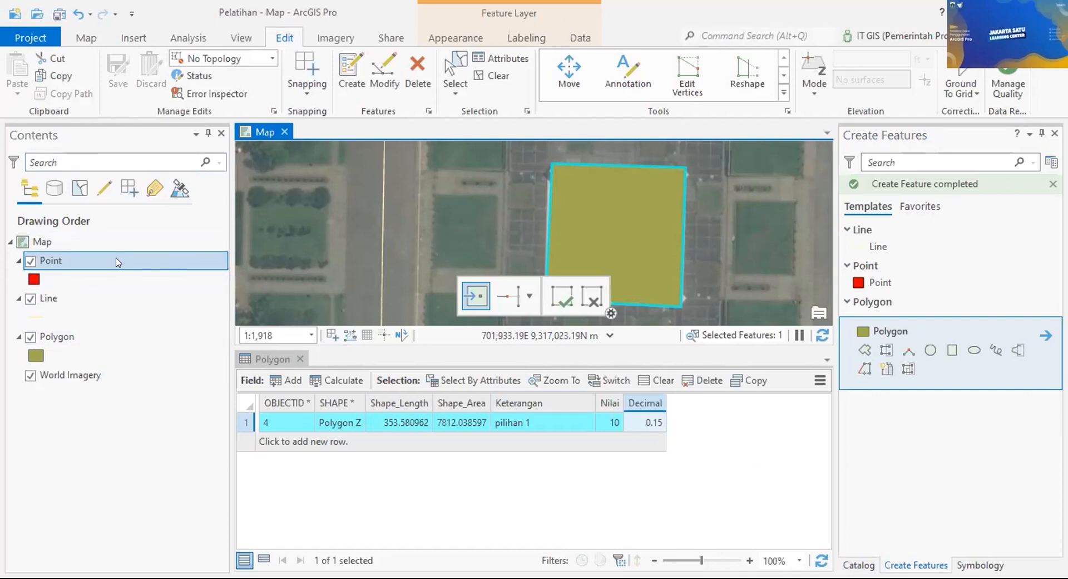
Step: In the Point layer's Fields view, assign the Wilayah domain to the Keterangan field
{"action": "left_click", "coordinate": [77, 257]}
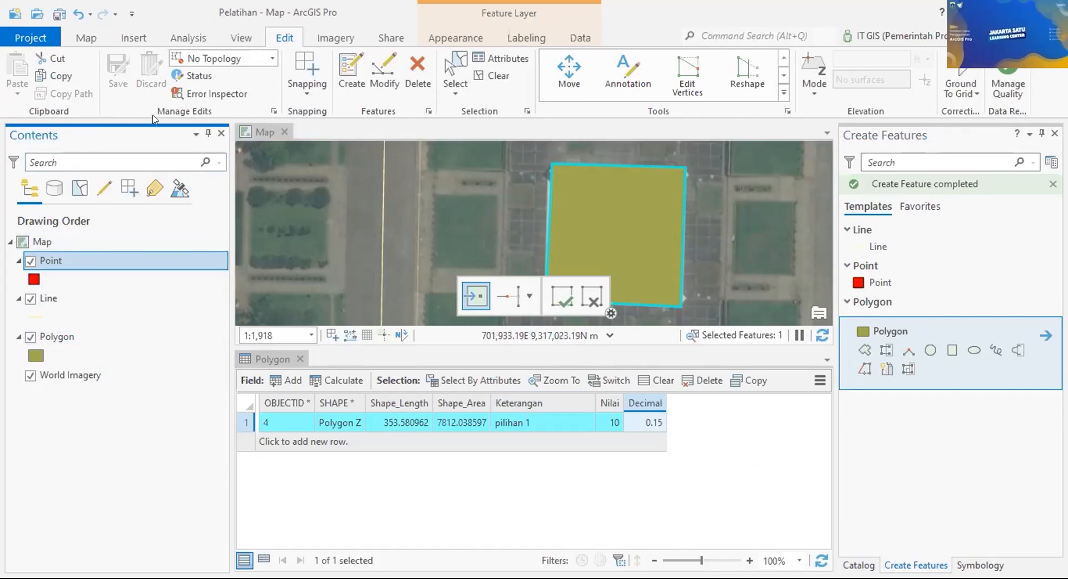
{"action": "right_click", "coordinate": [76, 258]}
{"action": "mouse_move", "coordinate": [177, 193]}
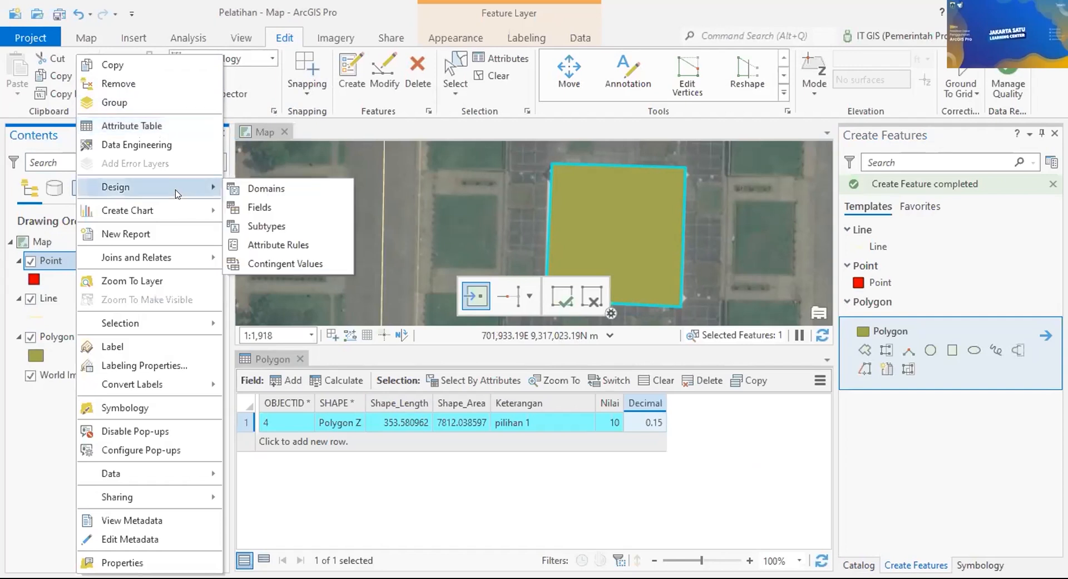
{"action": "left_click", "coordinate": [296, 204]}
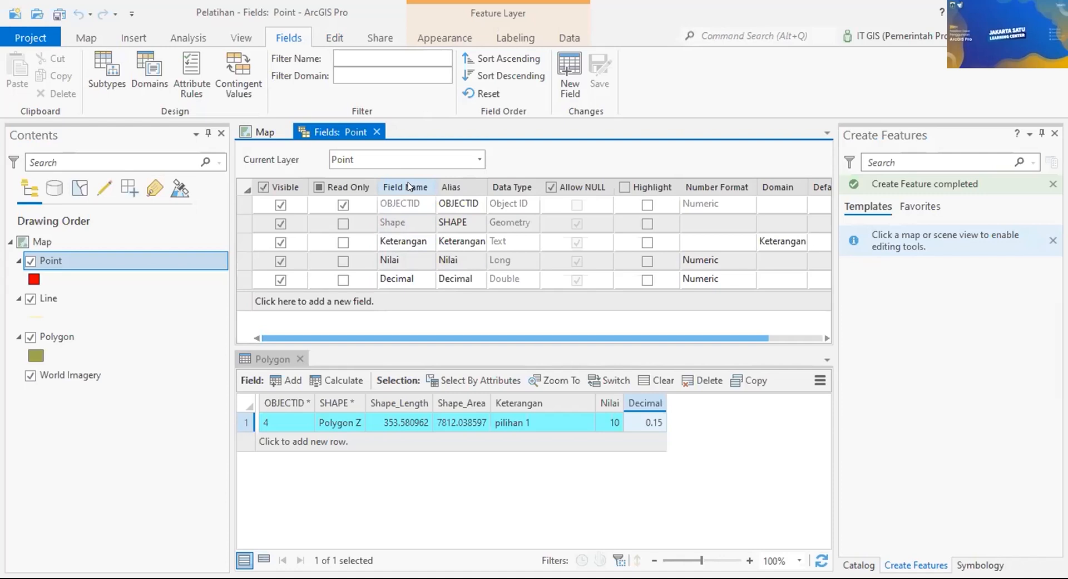
{"action": "left_click_drag", "start_coordinate": [423, 338], "coordinate": [477, 336]}
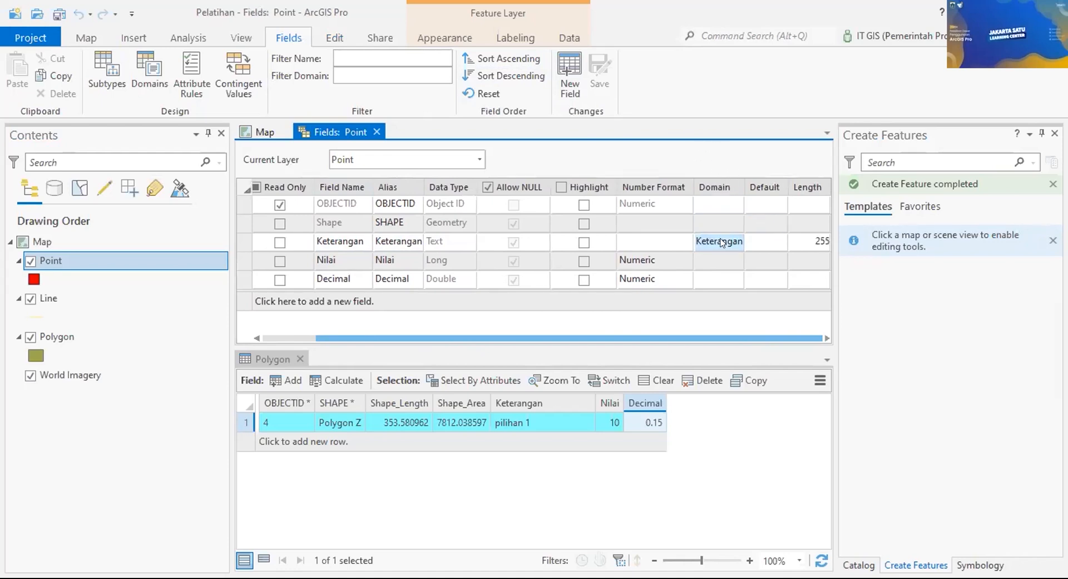
{"action": "left_click", "coordinate": [746, 243]}
{"action": "left_click", "coordinate": [756, 242]}
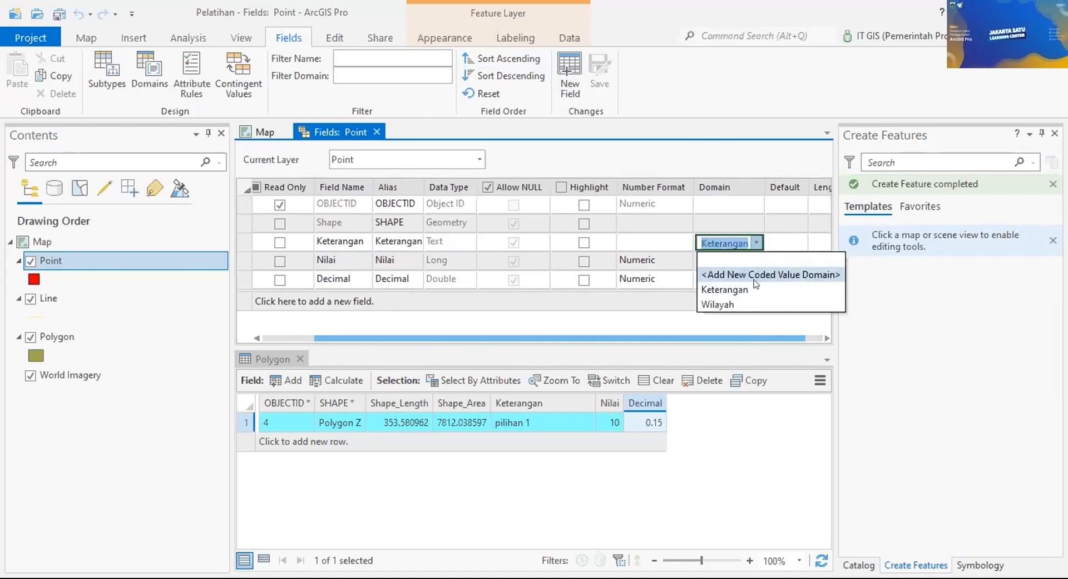
{"action": "left_click", "coordinate": [745, 301]}
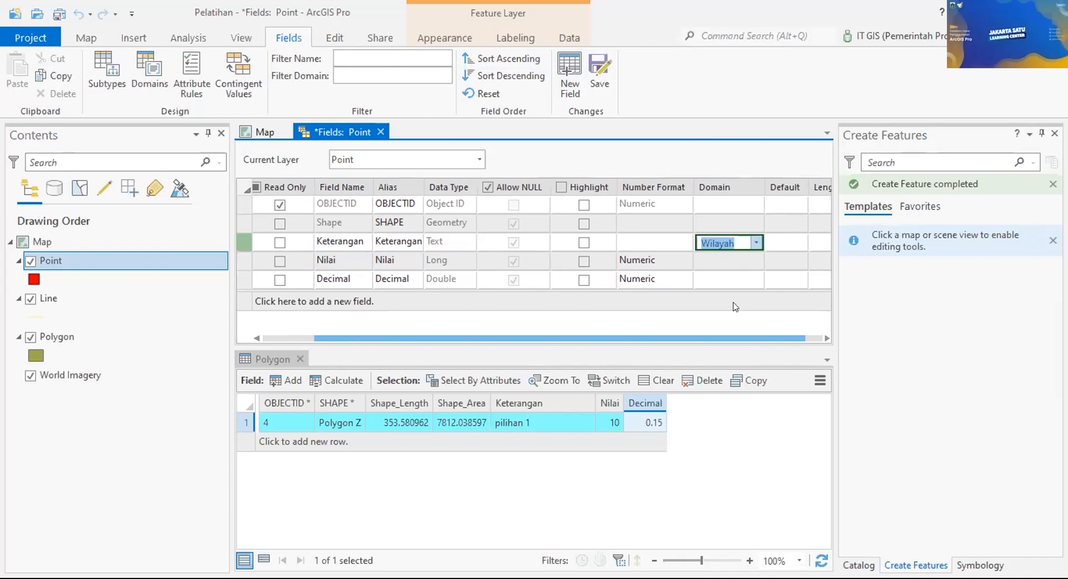
Step: Delete the accidentally added new field and save the field changes
{"action": "left_click", "coordinate": [740, 305]}
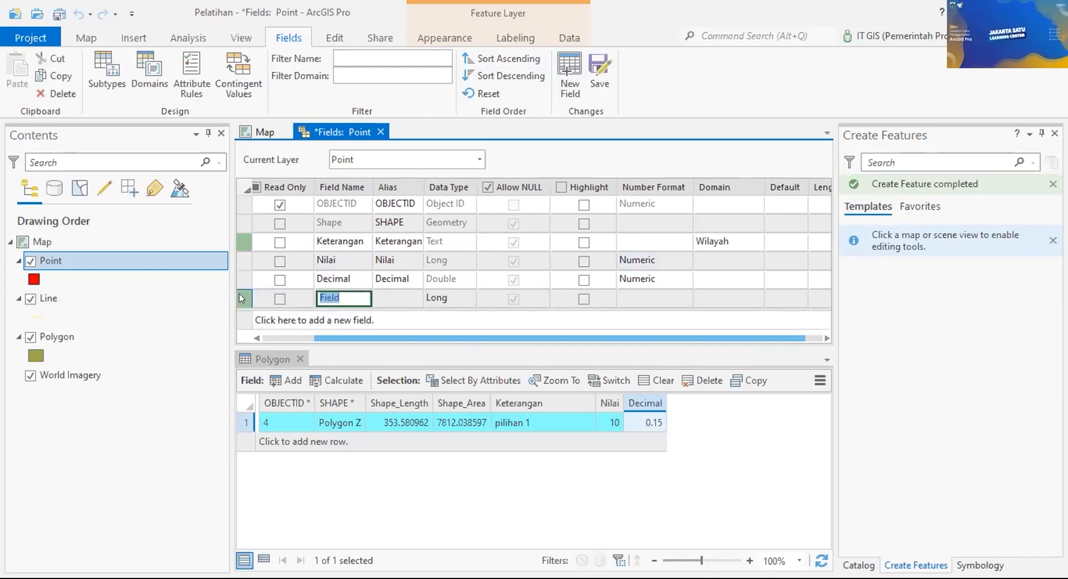
{"action": "right_click", "coordinate": [242, 296]}
{"action": "left_click", "coordinate": [278, 358]}
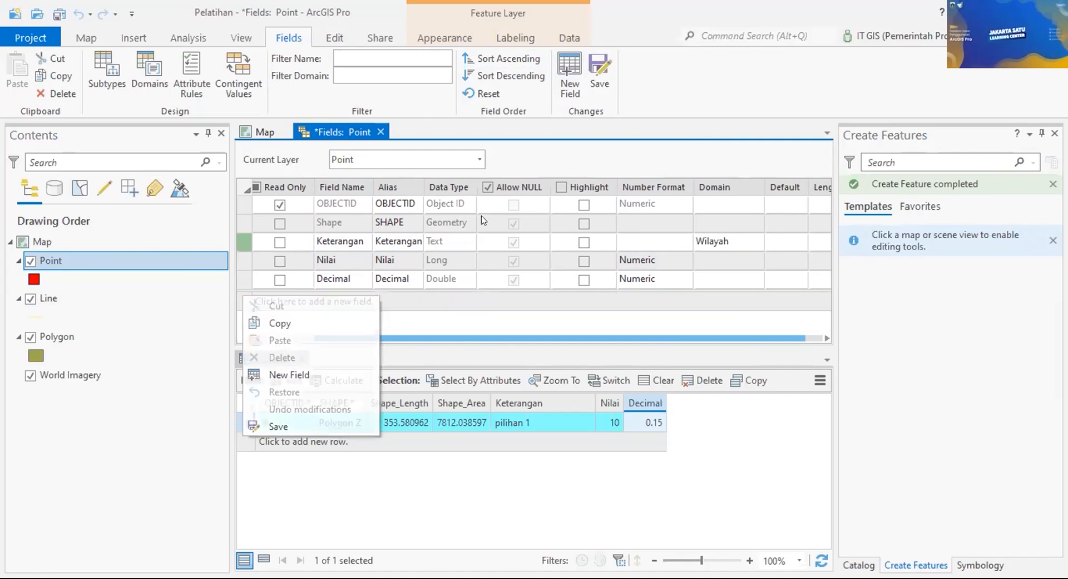
{"action": "left_click", "coordinate": [600, 83]}
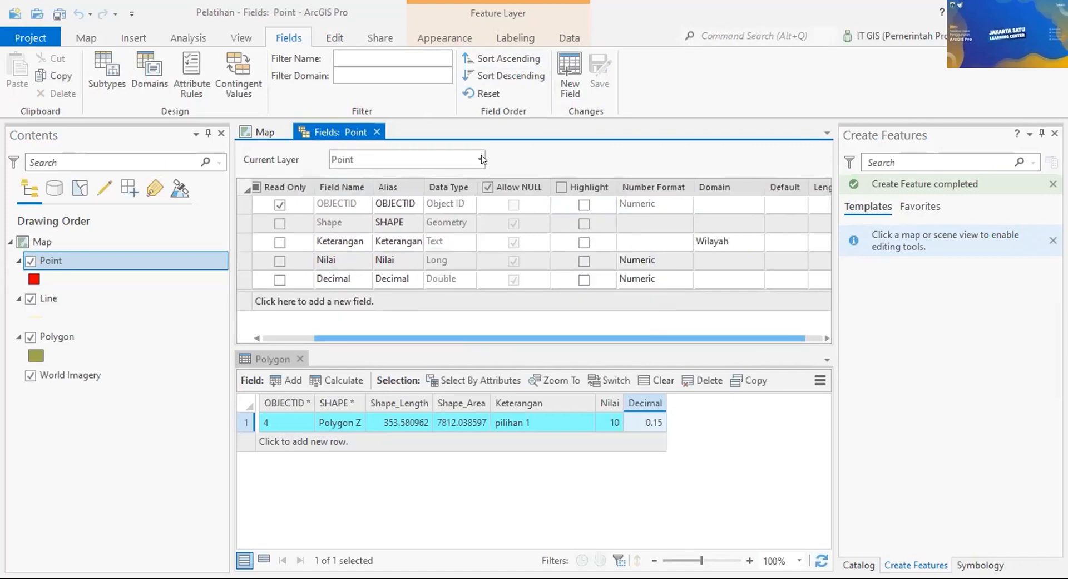
Step: Open the Point attribute table and set row 1's Keterangan to Jakarta Pusat
{"action": "left_click", "coordinate": [377, 132]}
{"action": "right_click", "coordinate": [178, 257]}
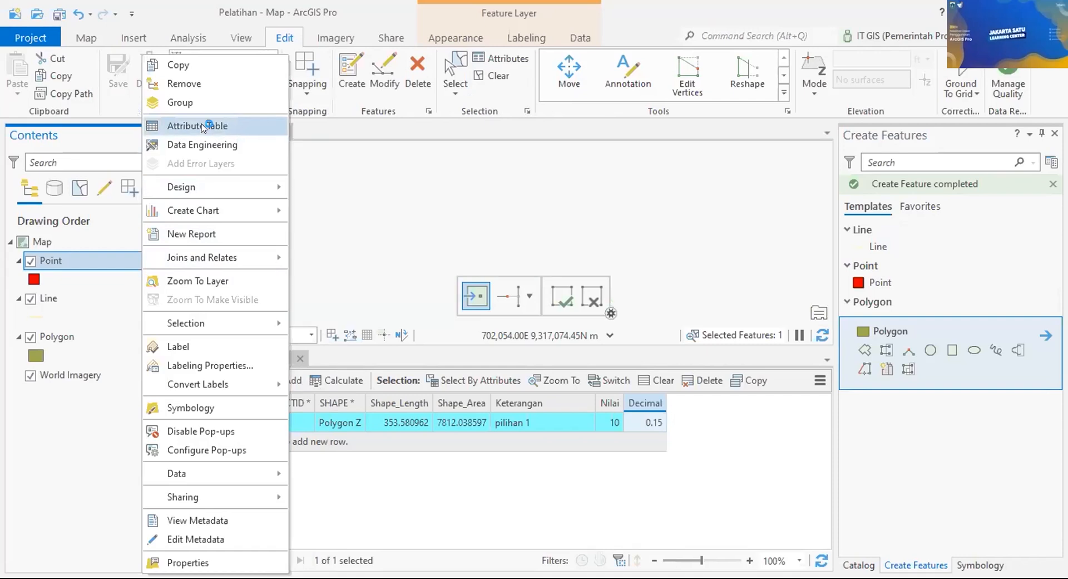
{"action": "left_click", "coordinate": [201, 127]}
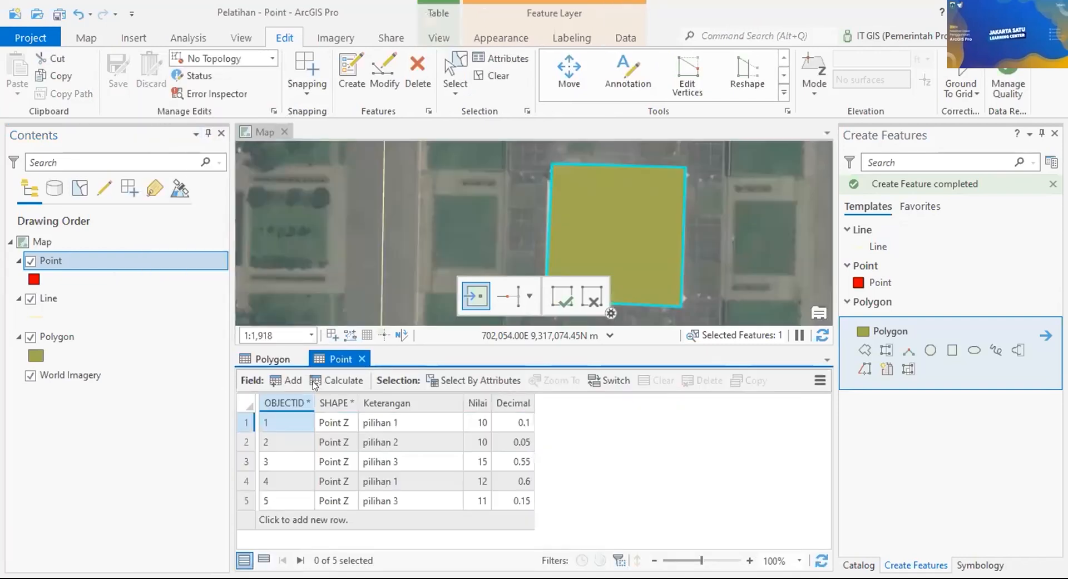
{"action": "double_click", "coordinate": [418, 418]}
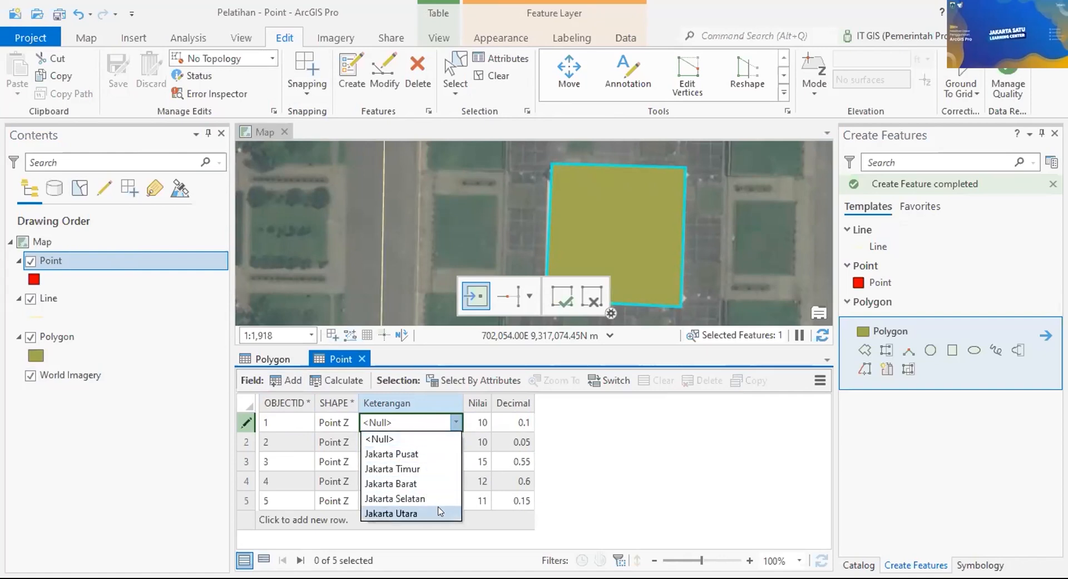
{"action": "left_click", "coordinate": [431, 460]}
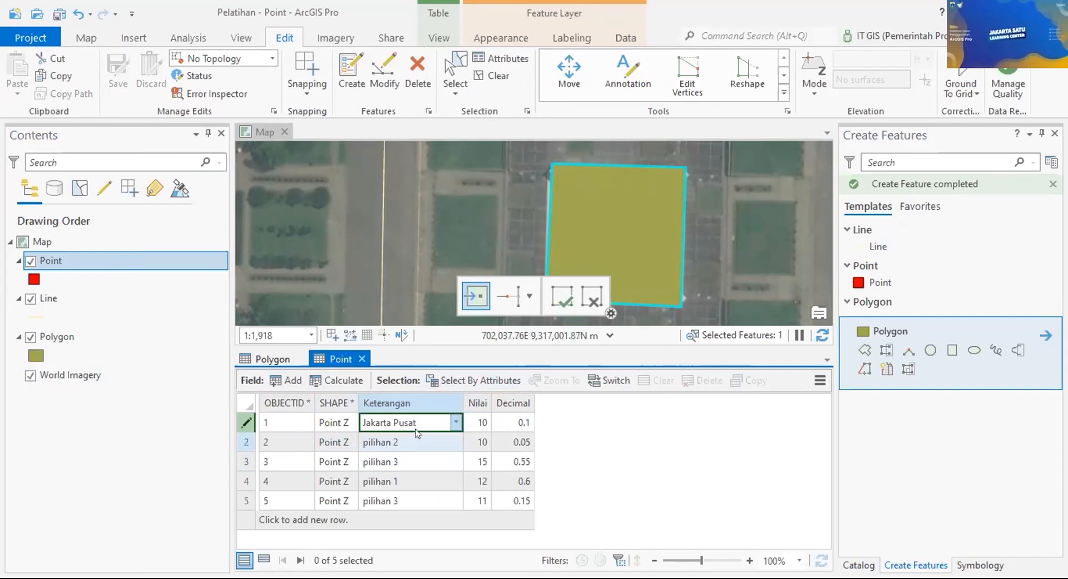
Step: Set rows 2–5 Keterangan to Jakarta Timur, Jakarta Pusat, Jakarta Selatan and Jakarta Utara
{"action": "left_click", "coordinate": [432, 442]}
{"action": "left_click", "coordinate": [432, 442]}
{"action": "left_click", "coordinate": [433, 489]}
{"action": "left_click", "coordinate": [433, 461]}
{"action": "left_click", "coordinate": [433, 461]}
{"action": "left_click", "coordinate": [428, 492]}
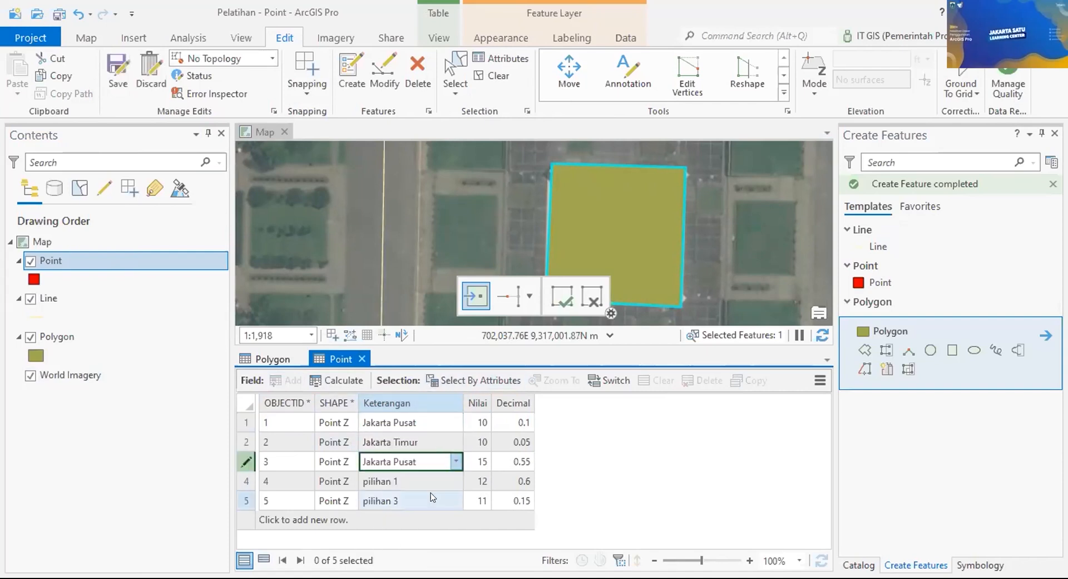
{"action": "left_click", "coordinate": [439, 482]}
{"action": "left_click", "coordinate": [439, 482]}
{"action": "left_click", "coordinate": [432, 556]}
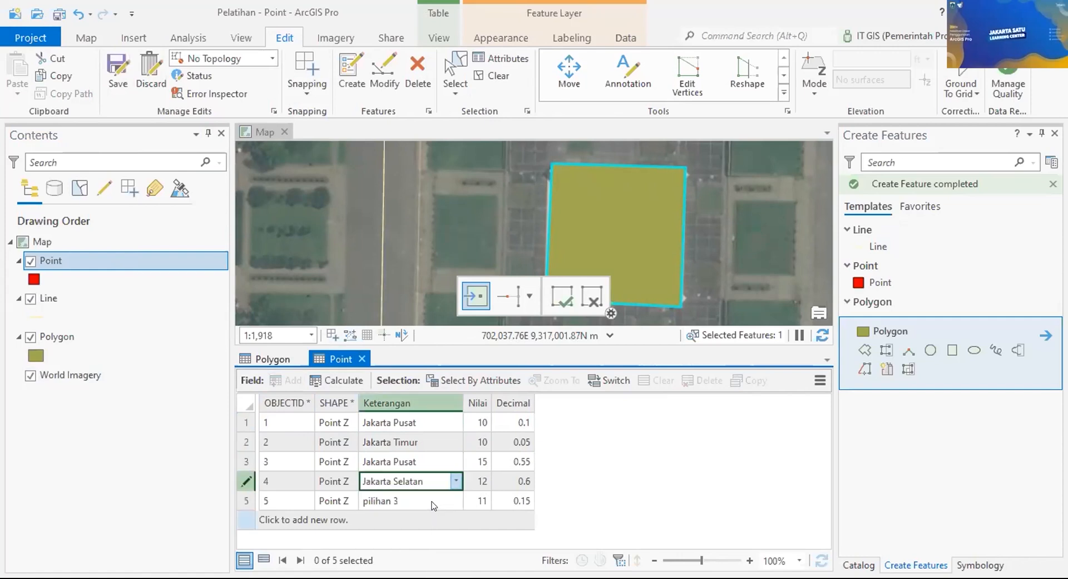
{"action": "left_click", "coordinate": [433, 500]}
{"action": "left_click", "coordinate": [432, 500]}
{"action": "left_click", "coordinate": [414, 577]}
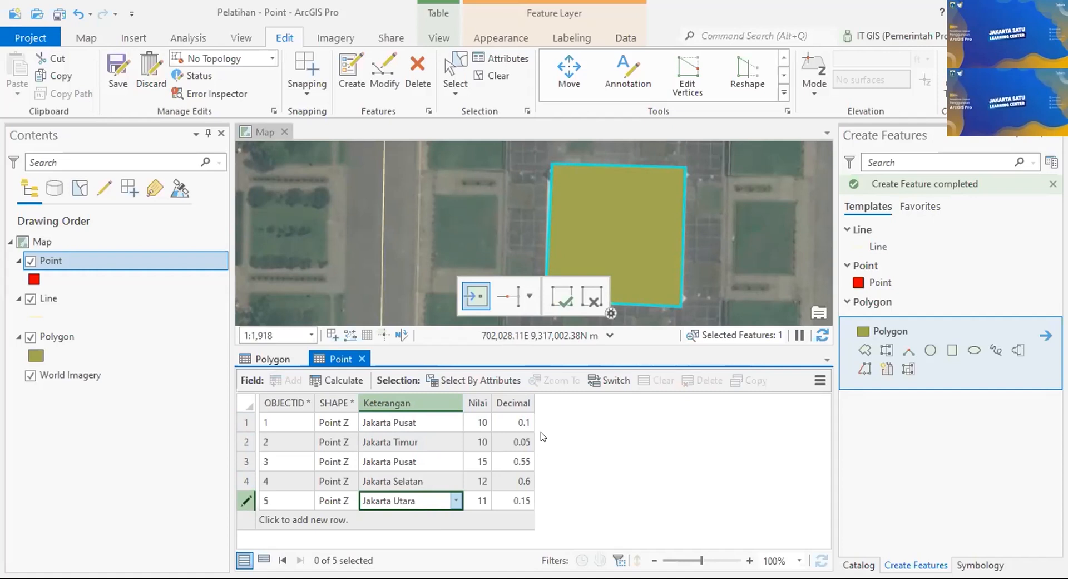
Step: Recheck row 1's region choices without changing them, then save all attribute edits
{"action": "left_click", "coordinate": [412, 422]}
{"action": "left_click", "coordinate": [455, 422]}
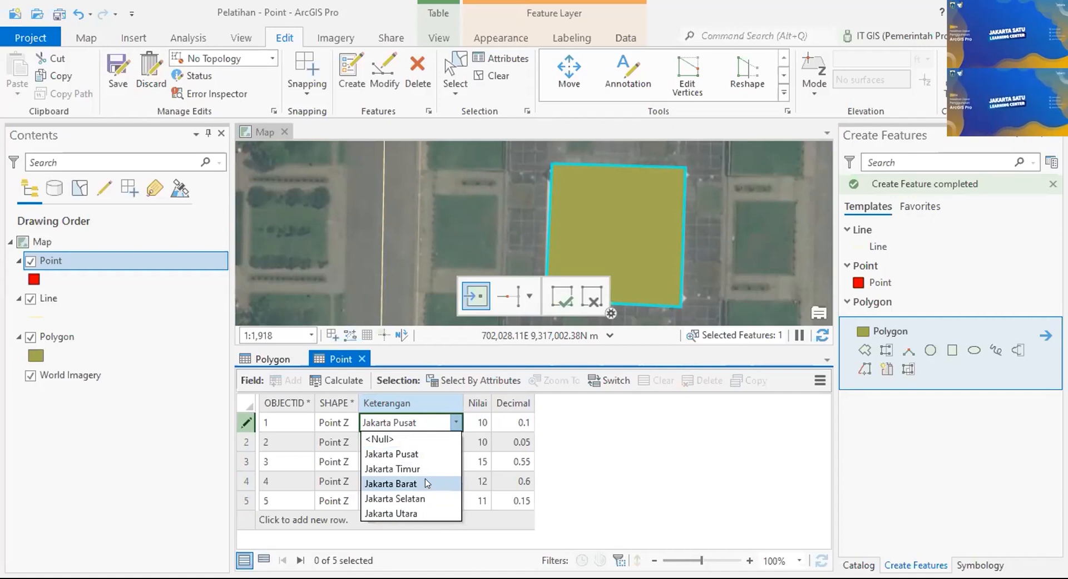
{"action": "left_click", "coordinate": [596, 444]}
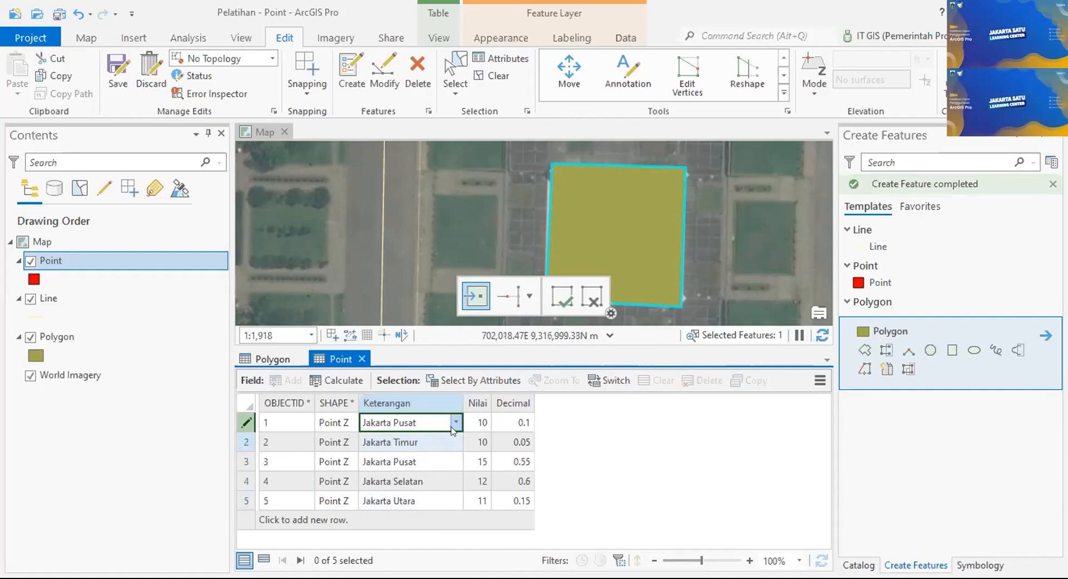
{"action": "left_click", "coordinate": [127, 58]}
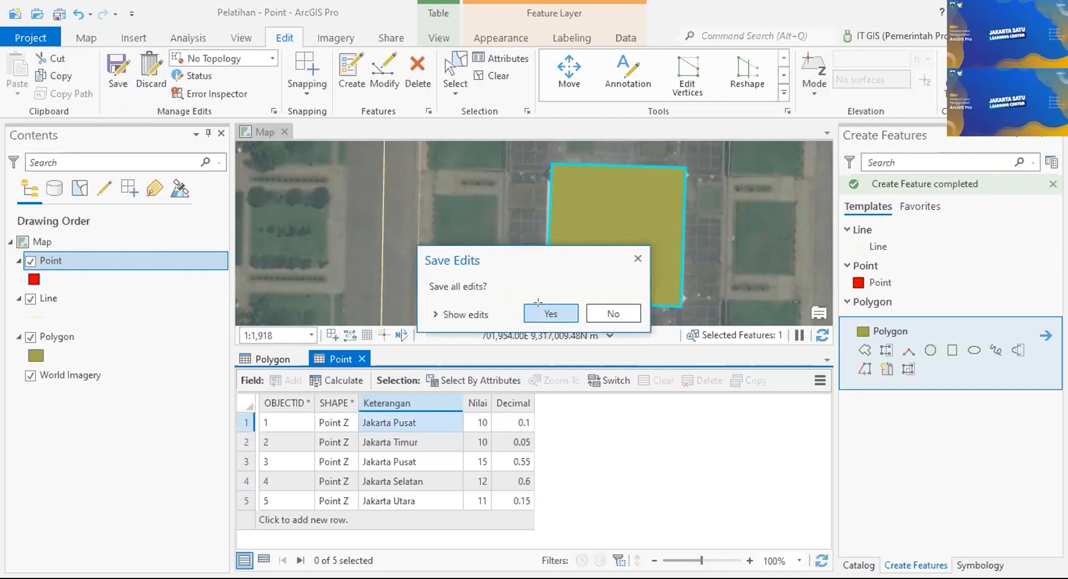
Step: Confirm Yes in the Save Edits prompt to save the Keterangan region values
{"action": "left_click", "coordinate": [538, 302]}
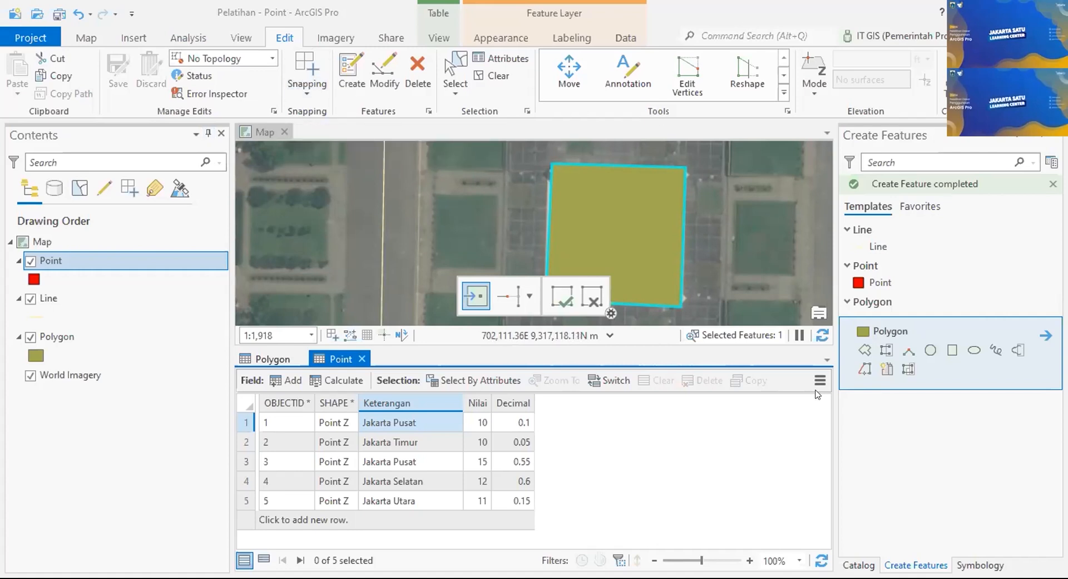
Step: Reopen the Point layer's Domains view, then expand Pelatihan.gdb in the Catalog pane
{"action": "right_click", "coordinate": [128, 266]}
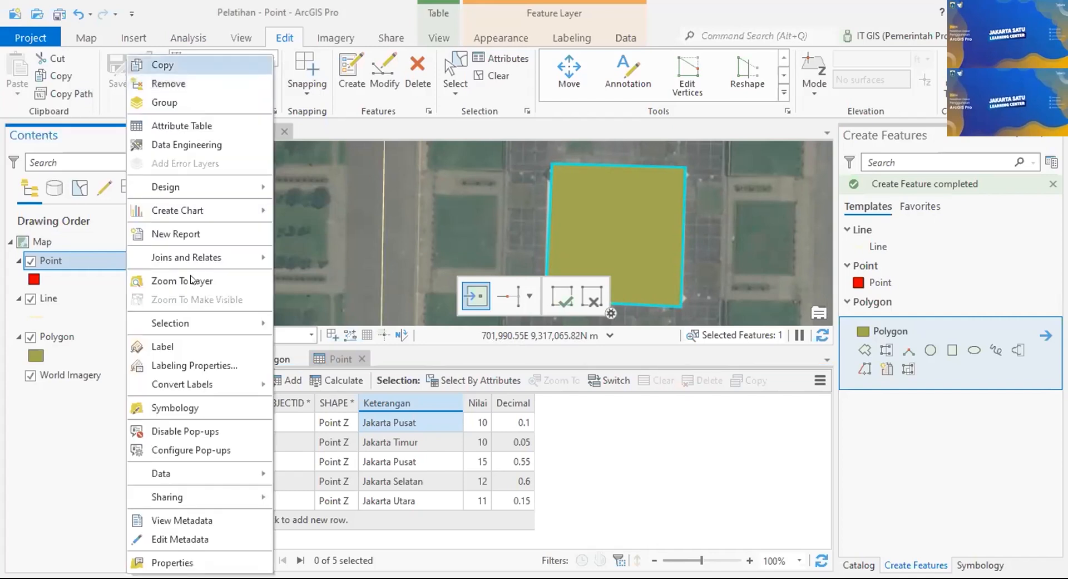
{"action": "mouse_move", "coordinate": [205, 194]}
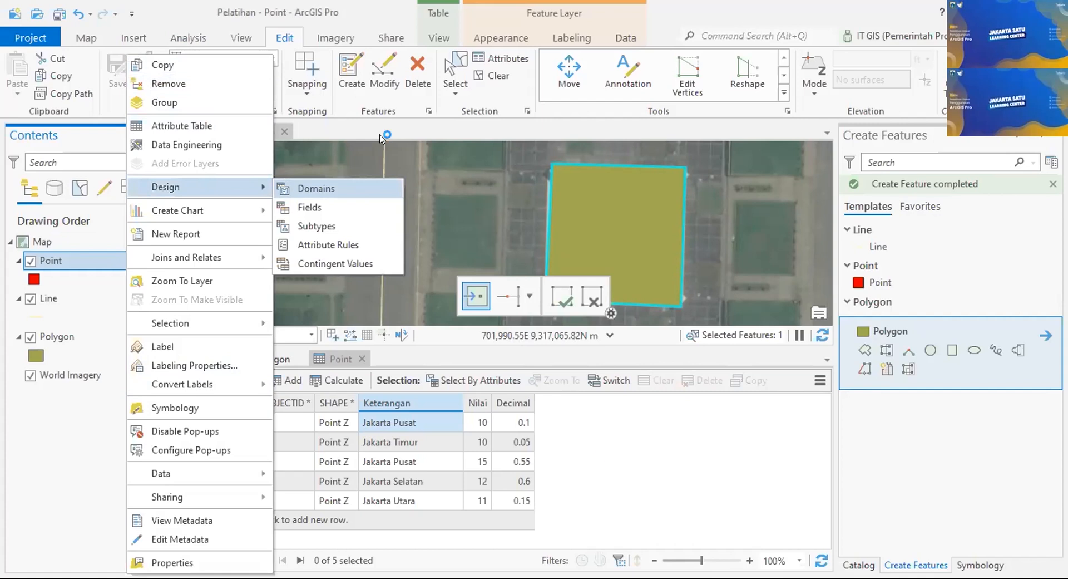
{"action": "left_click", "coordinate": [286, 187]}
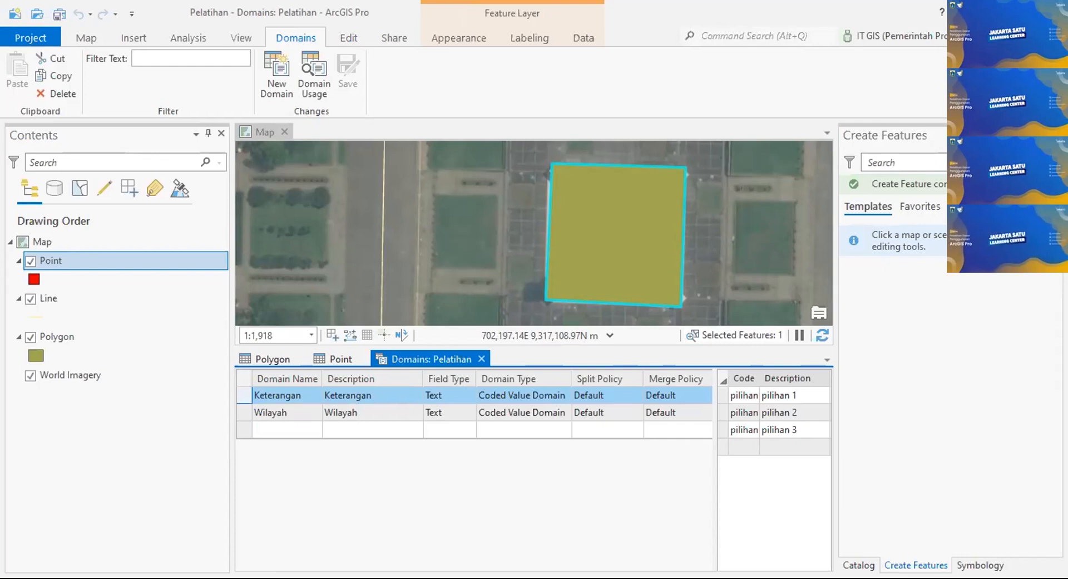
{"action": "left_click", "coordinate": [868, 564]}
{"action": "left_click", "coordinate": [876, 340]}
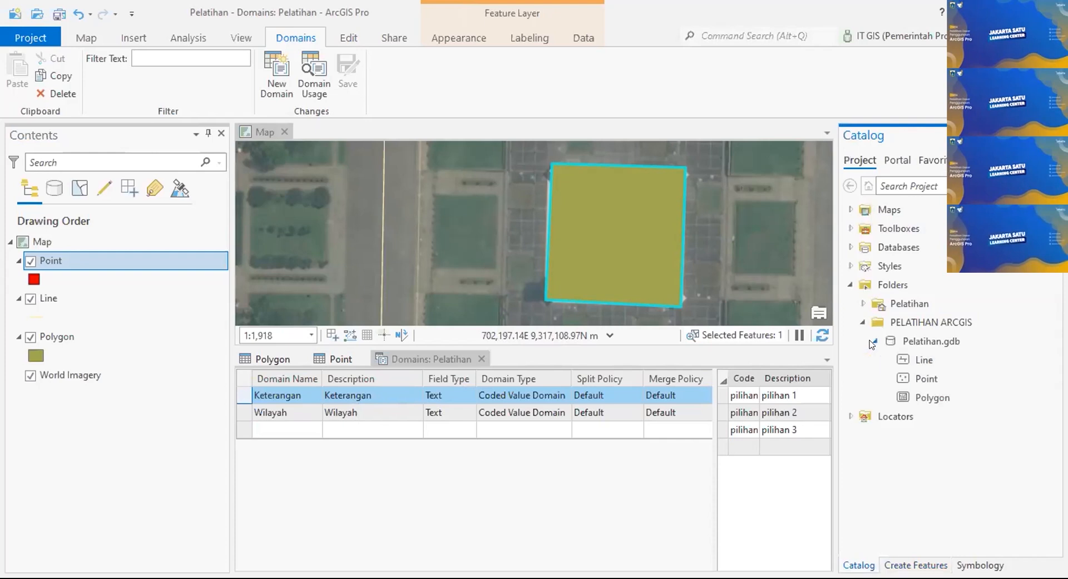
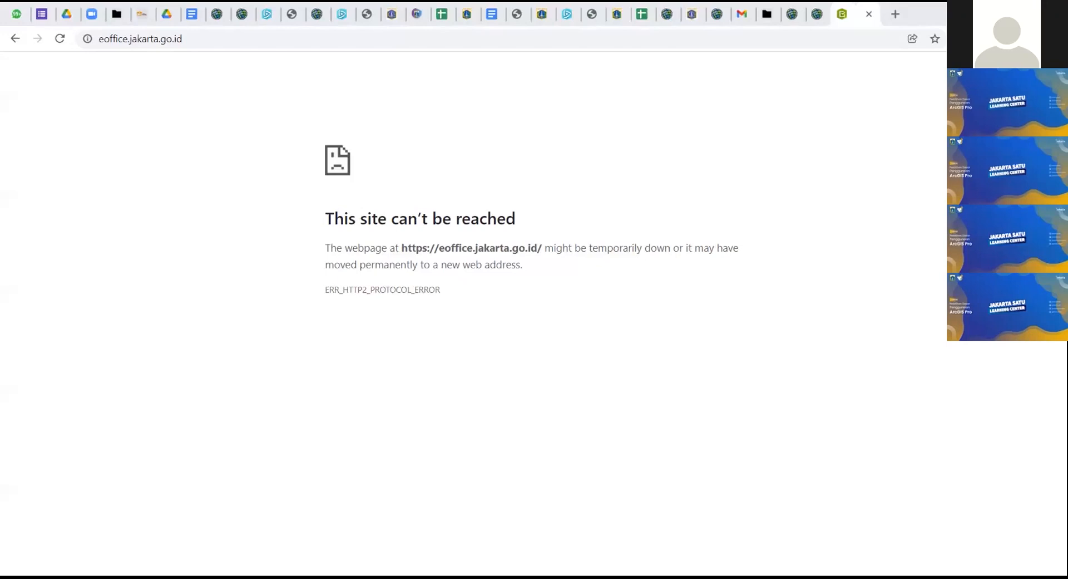
Step: In the Survey123 form, browse the Wilayah dropdown's Jakarta regions through KAB.ADM.KEP.SERIBU without choosing one
{"action": "left_click", "coordinate": [826, 8]}
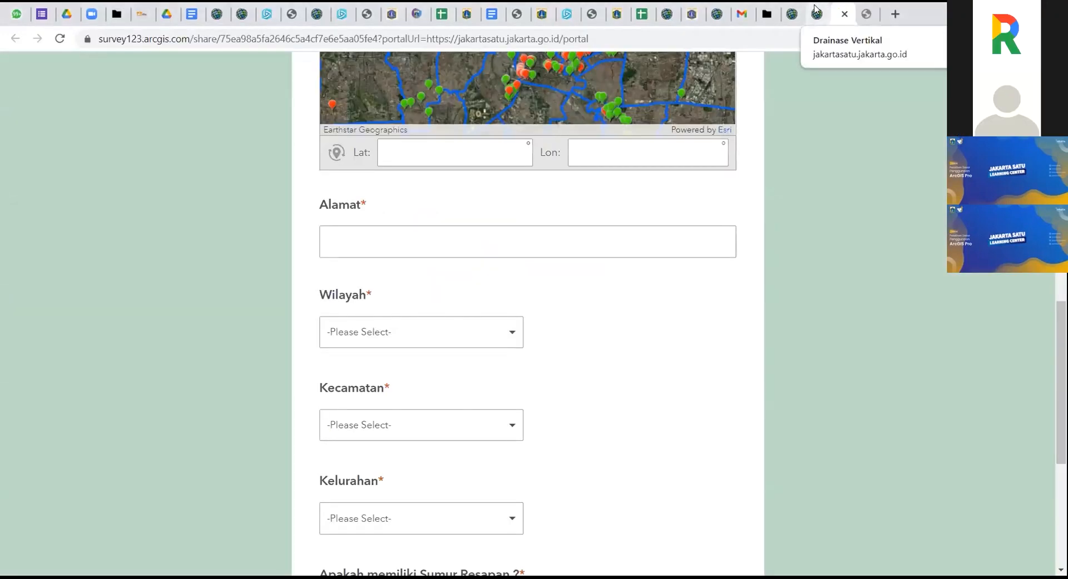
{"action": "scroll", "coordinate": [545, 317], "scroll_direction": "down", "scroll_amount": 1}
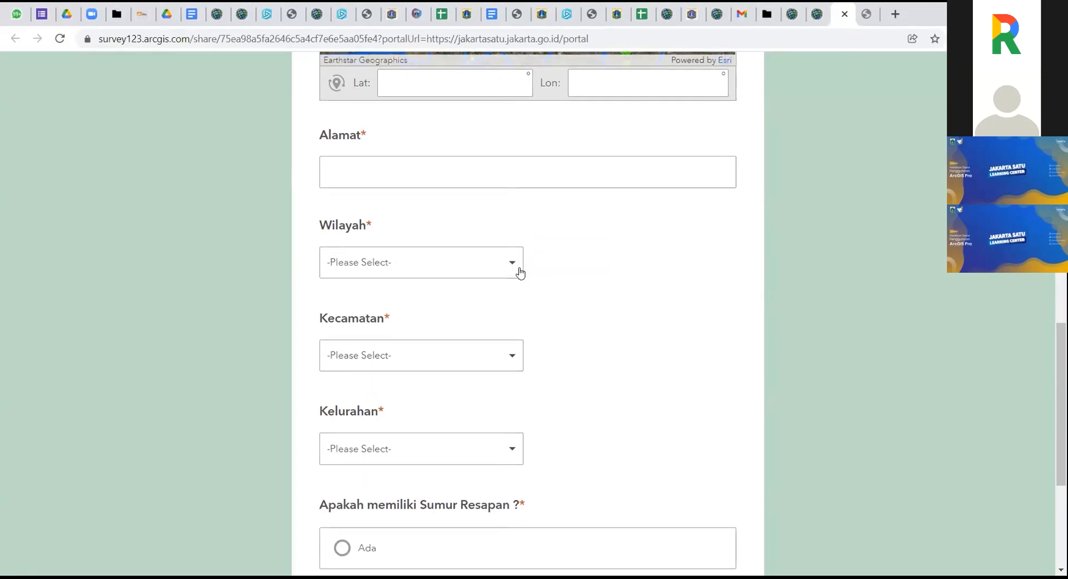
{"action": "left_click", "coordinate": [510, 267]}
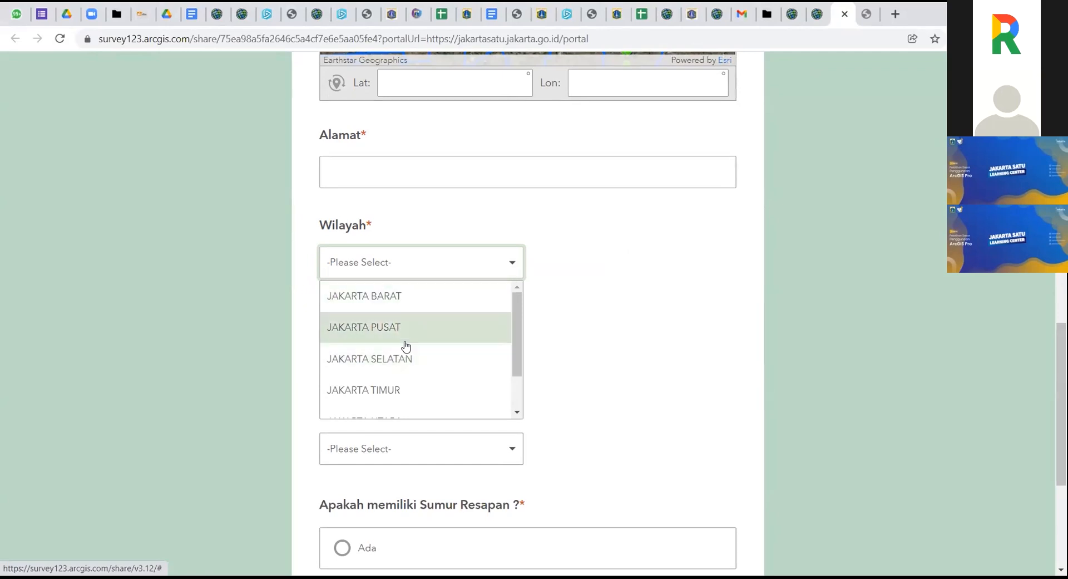
{"action": "scroll", "coordinate": [402, 352], "scroll_direction": "down", "scroll_amount": 1}
{"action": "left_click", "coordinate": [607, 327]}
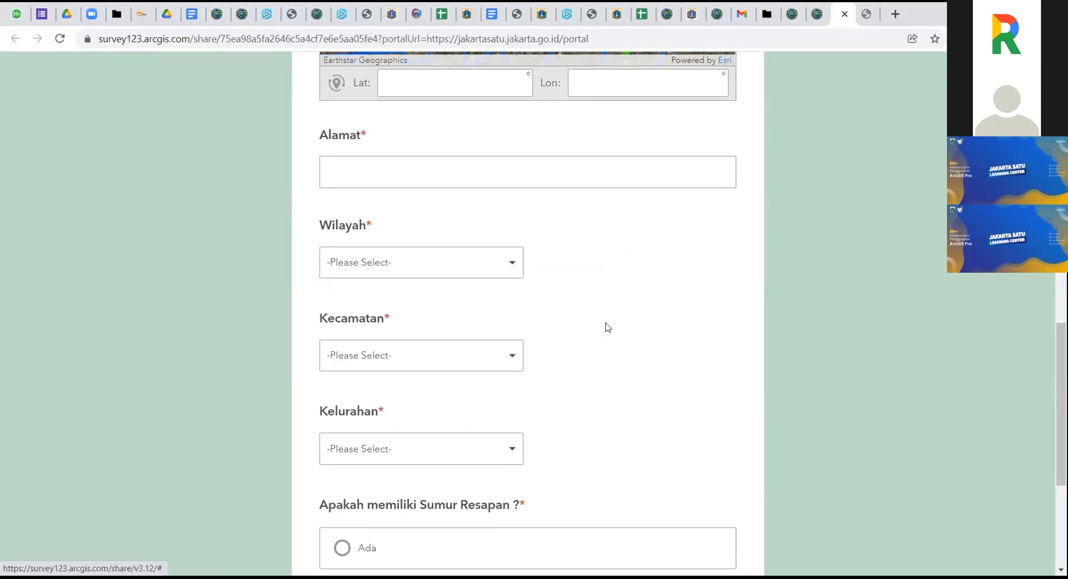
{"action": "left_click", "coordinate": [507, 354]}
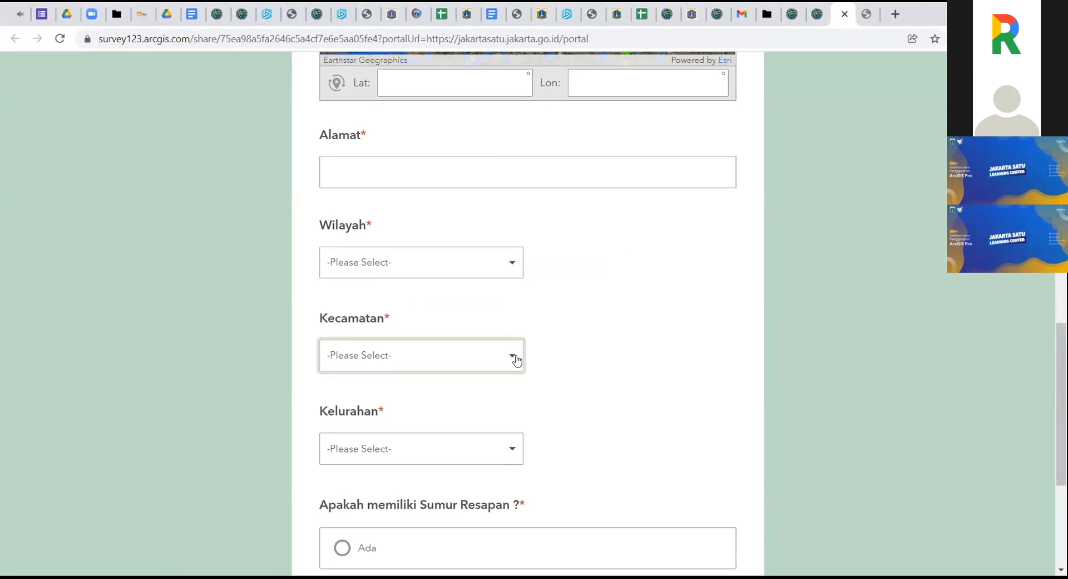
{"action": "left_click", "coordinate": [506, 267]}
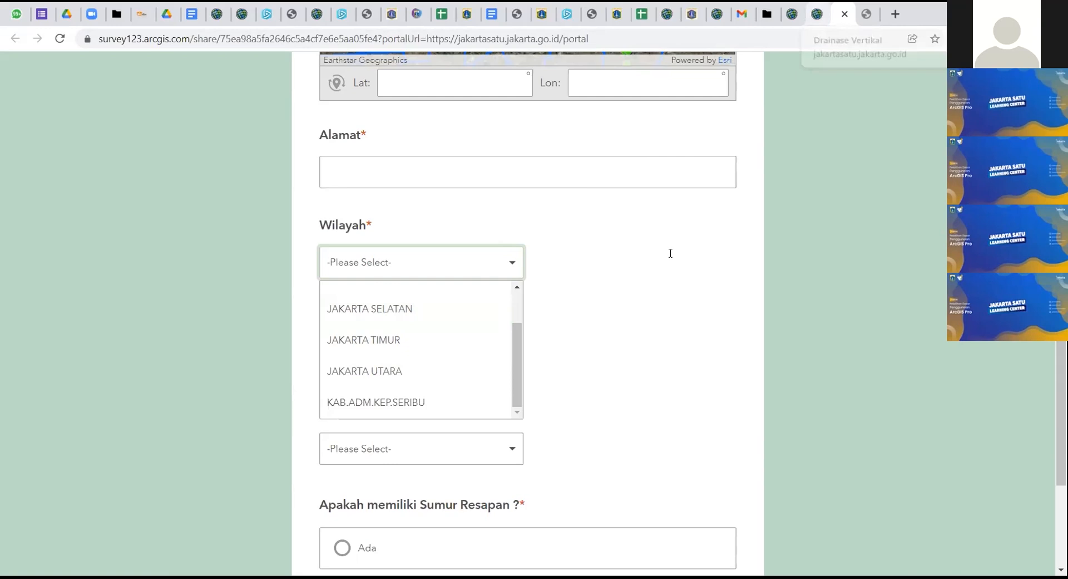
{"action": "key", "text": "ctrl+shift+Tab"}
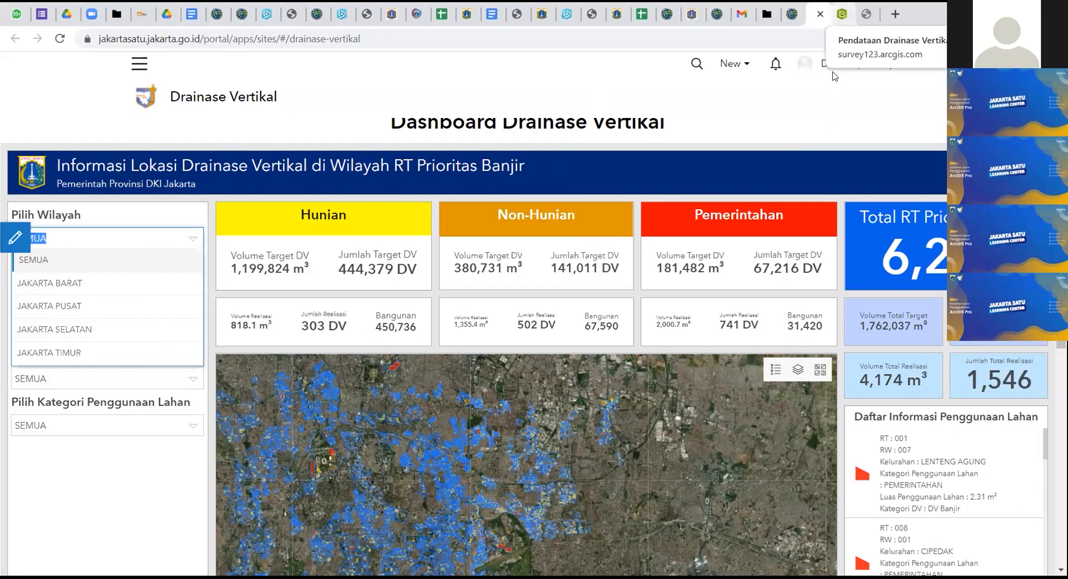
{"action": "key", "text": "ctrl+Tab"}
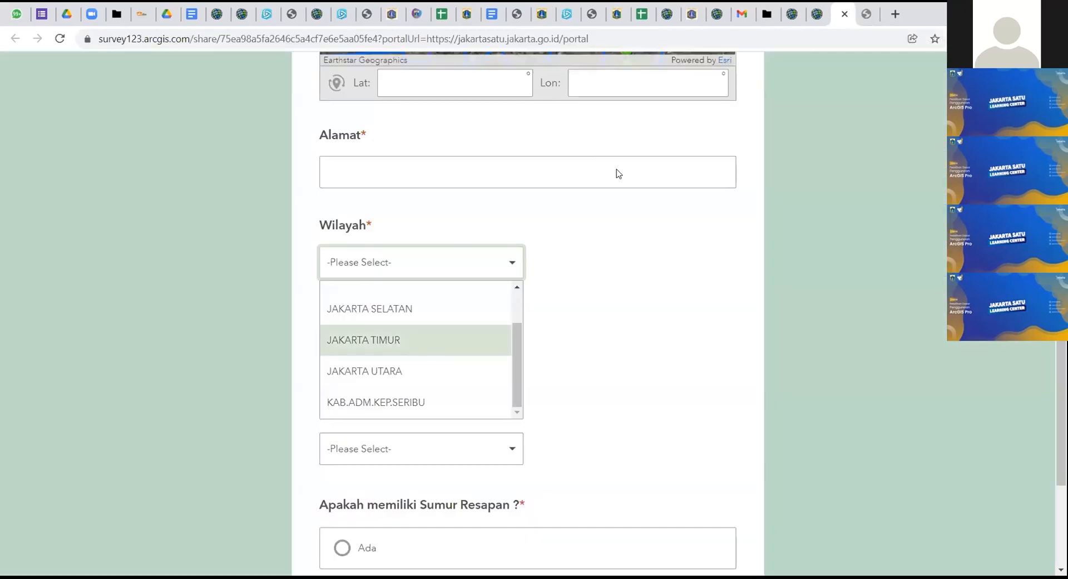